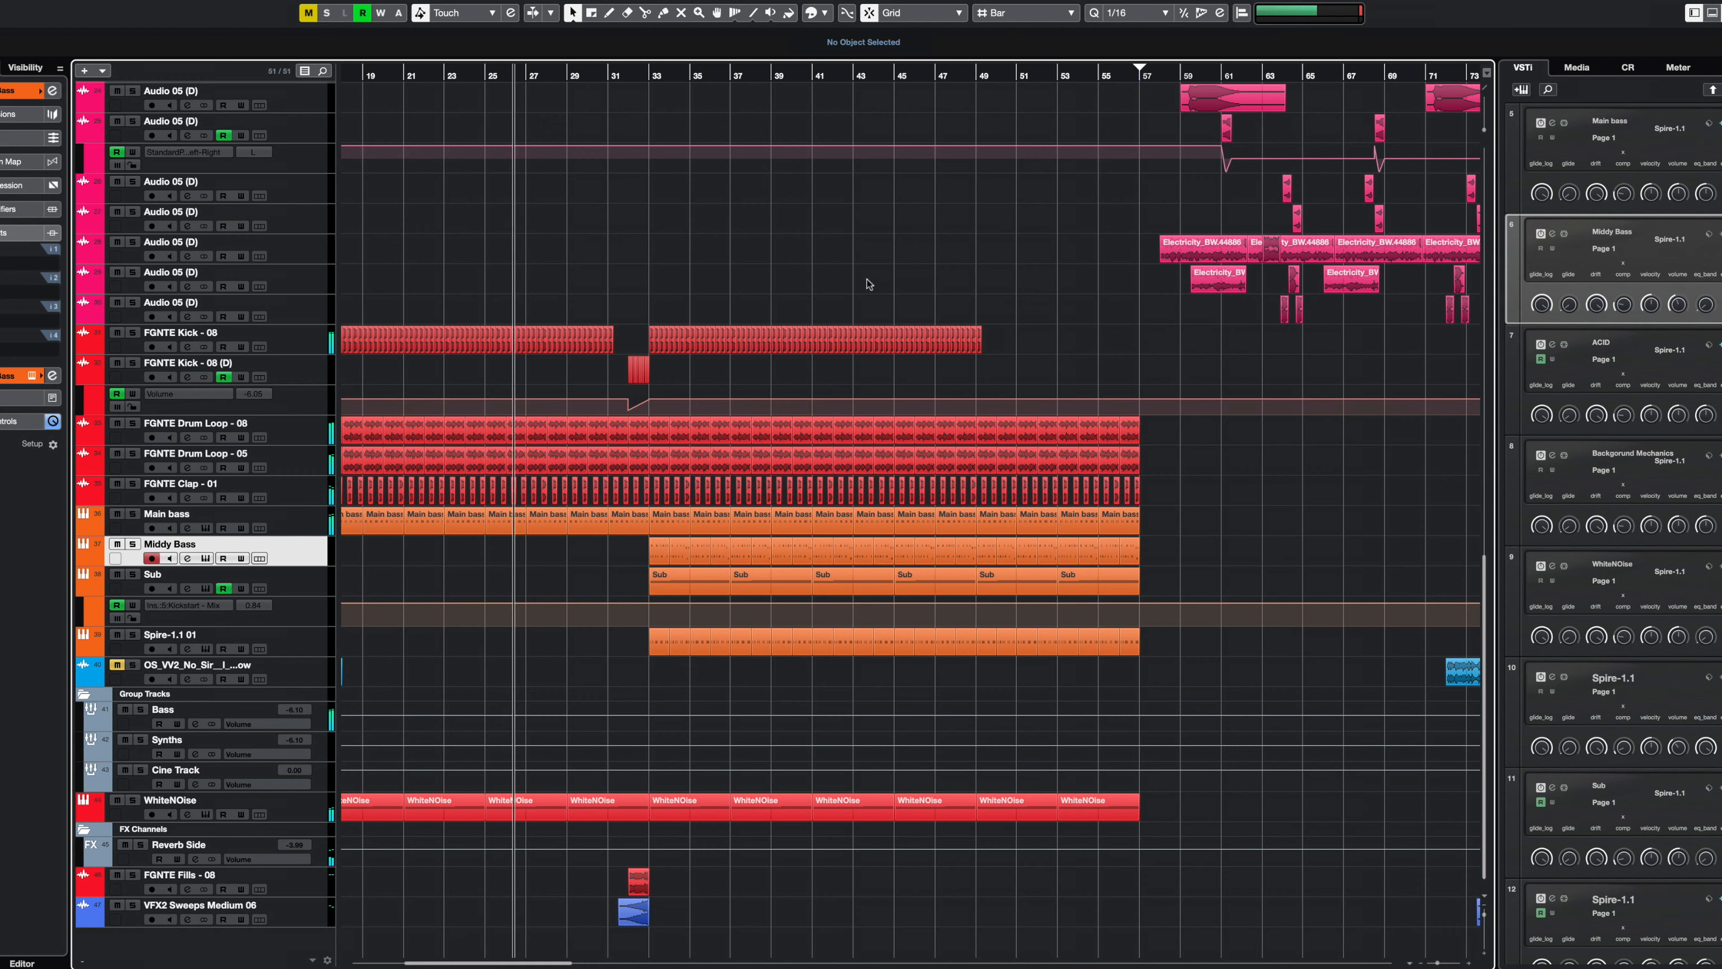
- Set the loop range from bar 33 to bar 41 using the matching Main bass clips, and clear the clip selection
{"action": "left_click", "coordinate": [670, 528]}
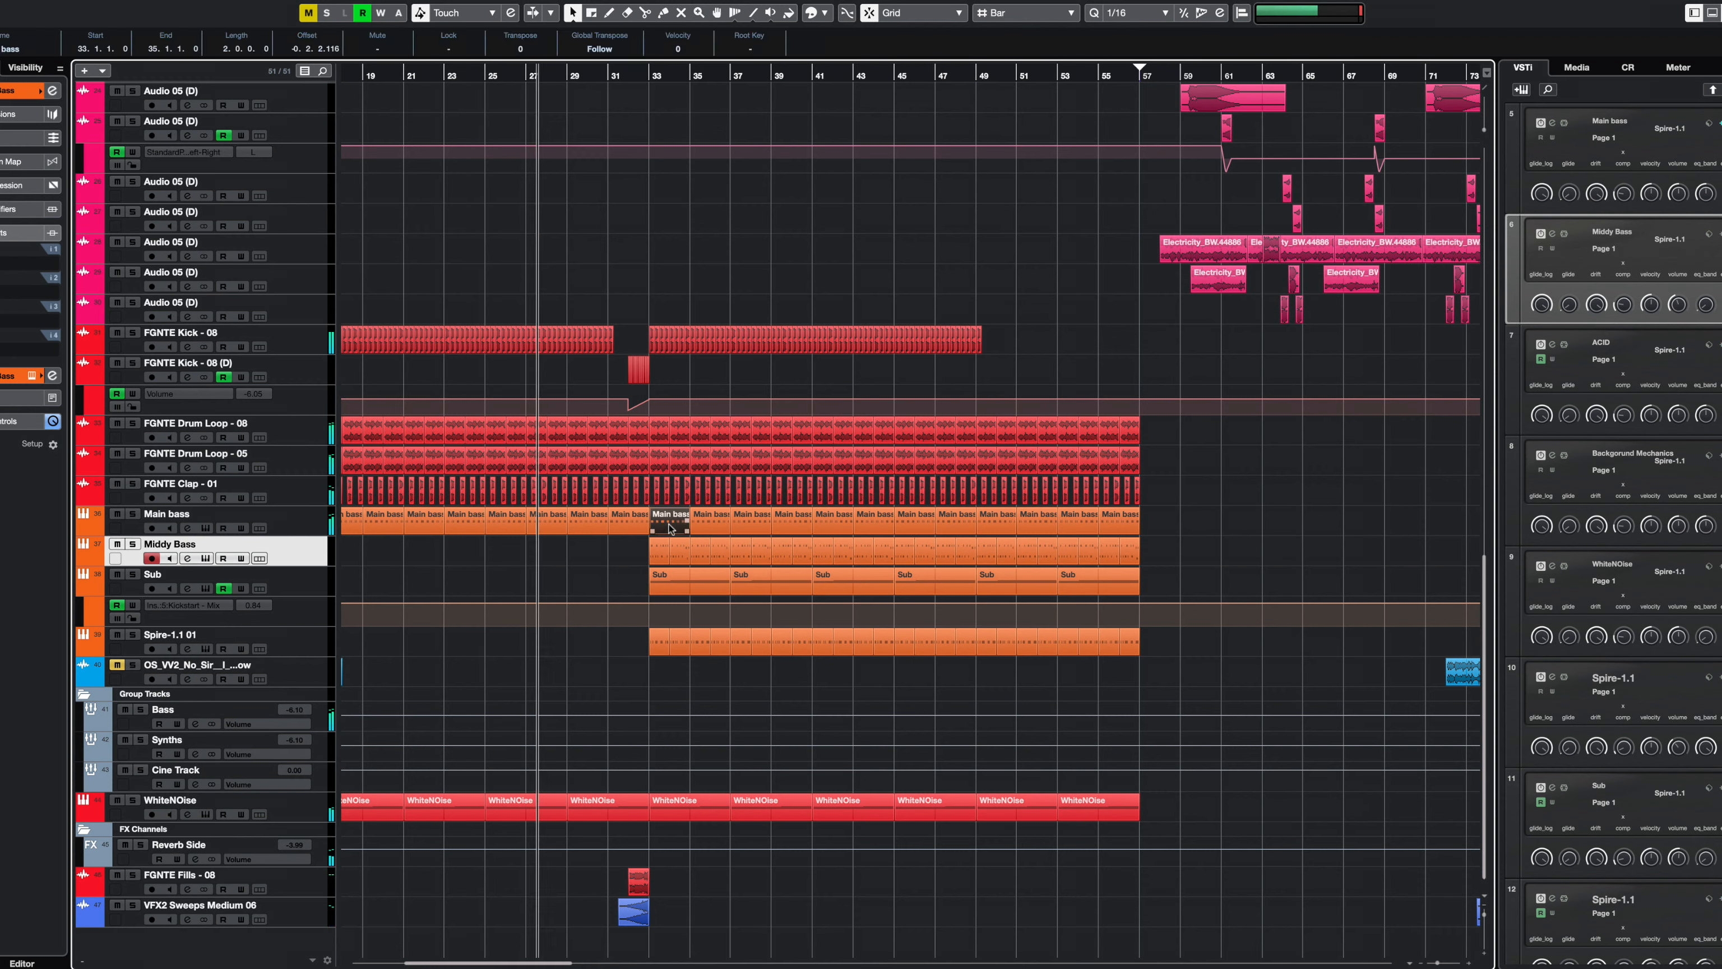
{"action": "left_click", "coordinate": [698, 577], "text": "shift"}
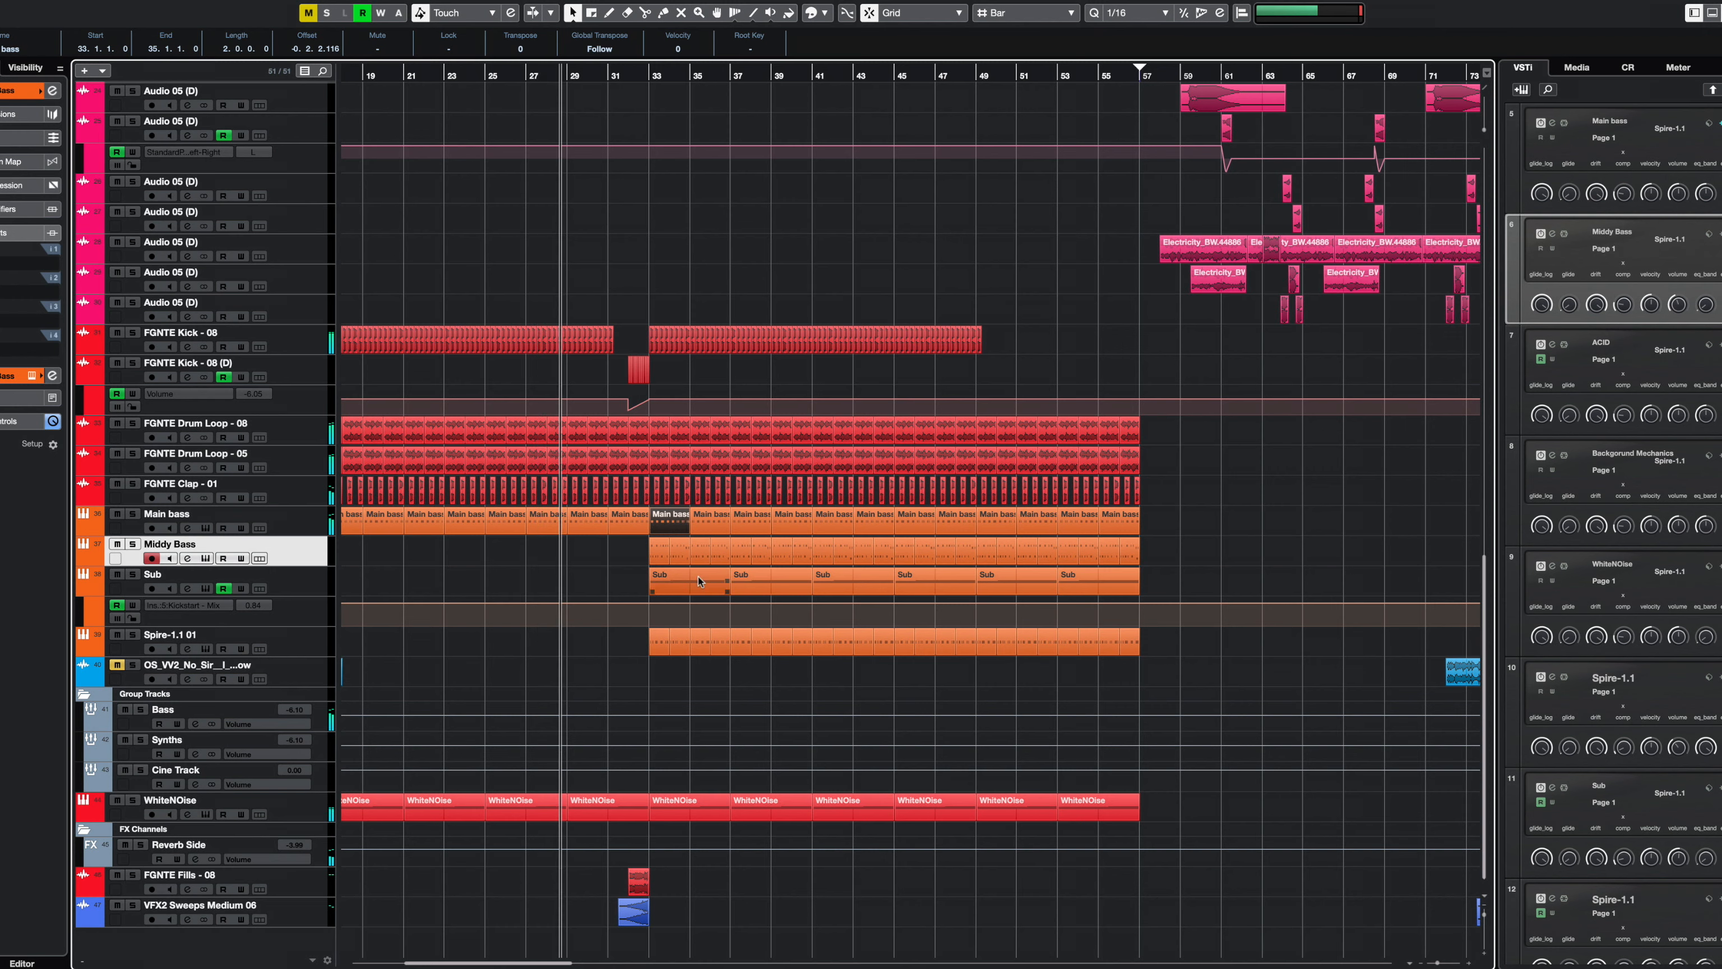
{"action": "left_click", "coordinate": [698, 578], "text": "shift"}
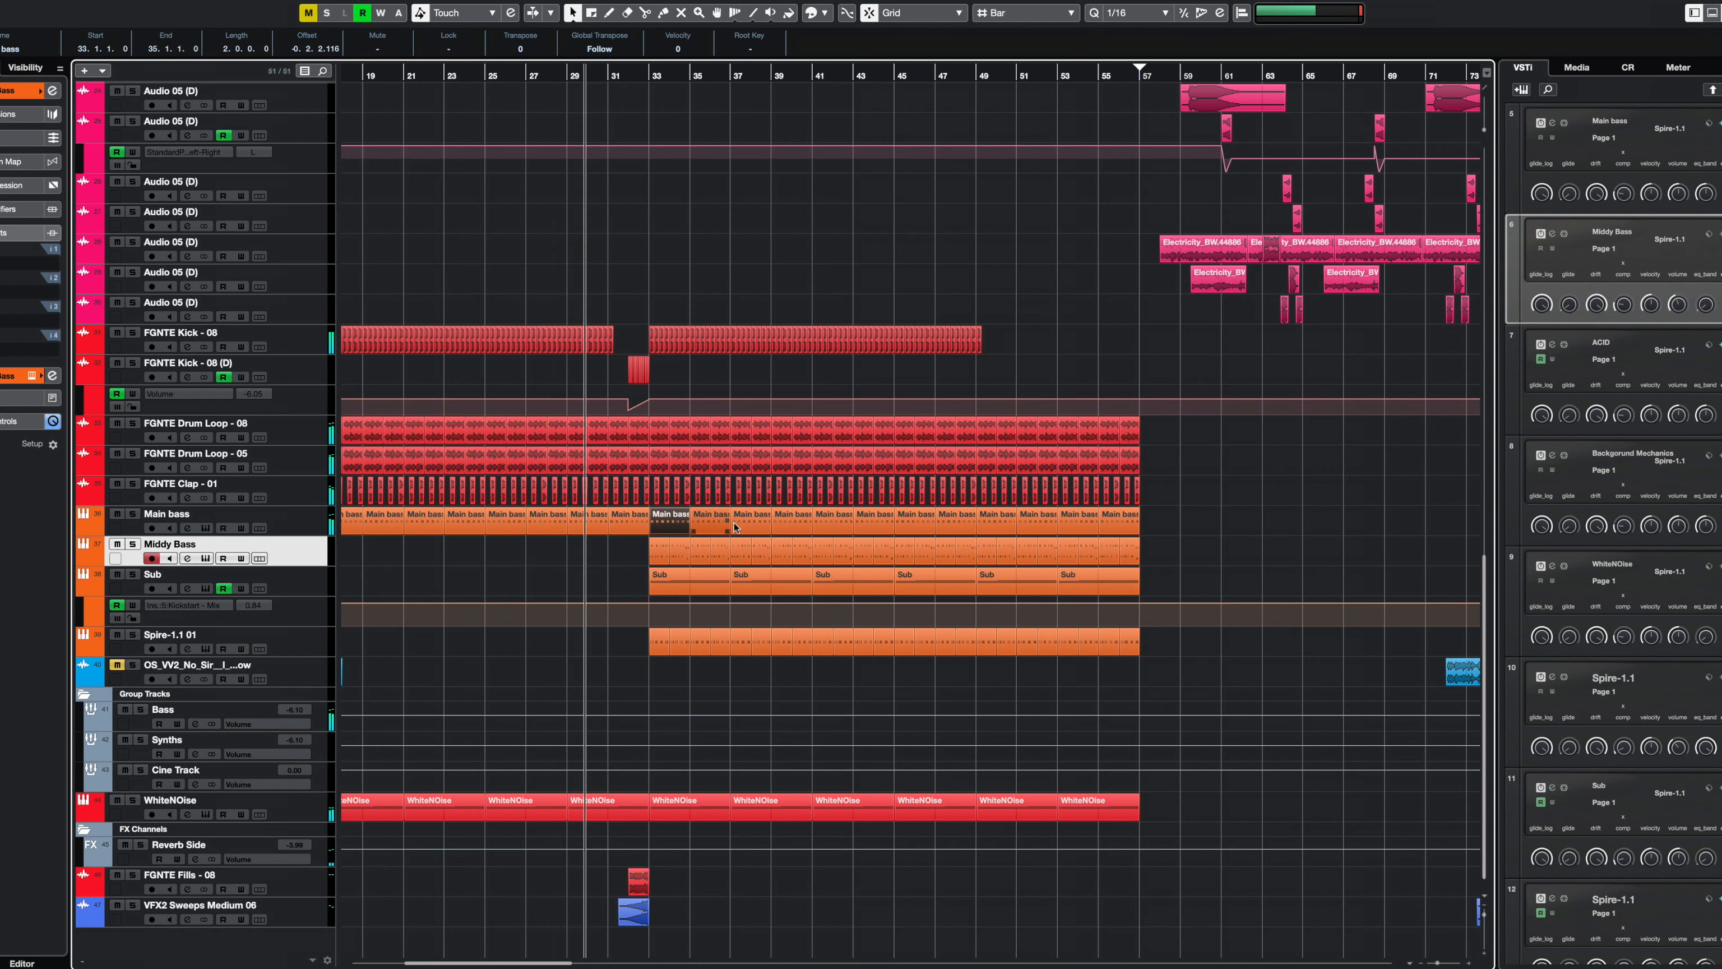
{"action": "left_click", "coordinate": [775, 519], "text": "shift"}
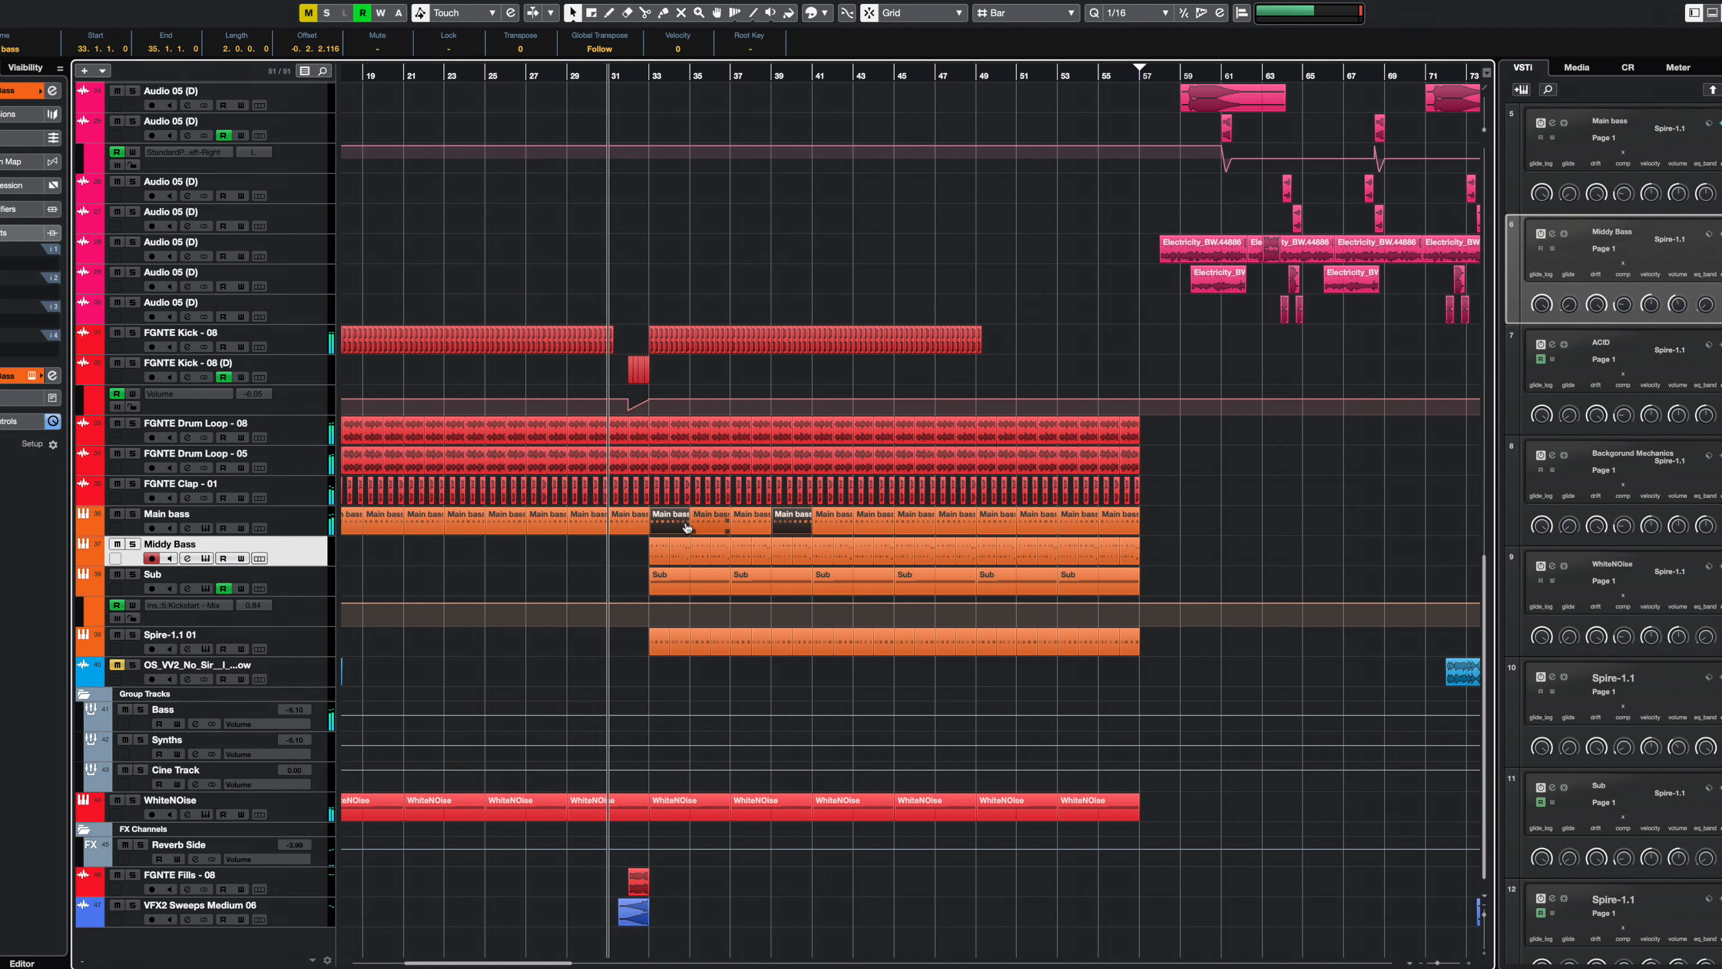
{"action": "key", "text": "p"}
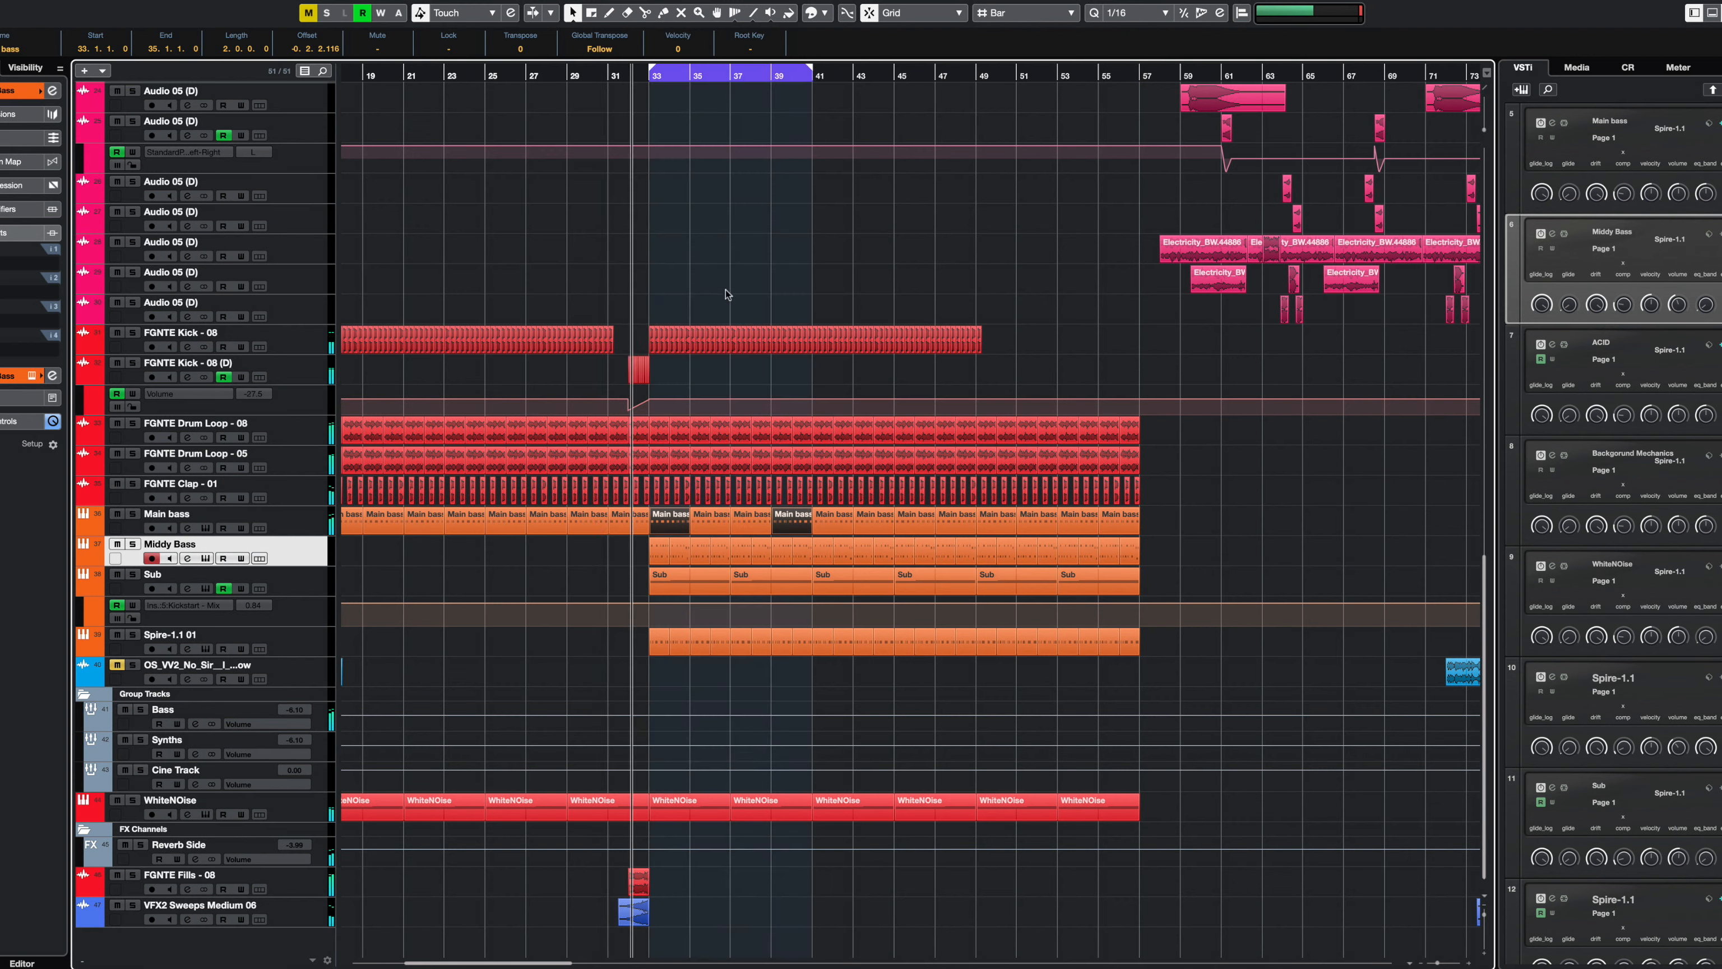
{"action": "left_click", "coordinate": [727, 290]}
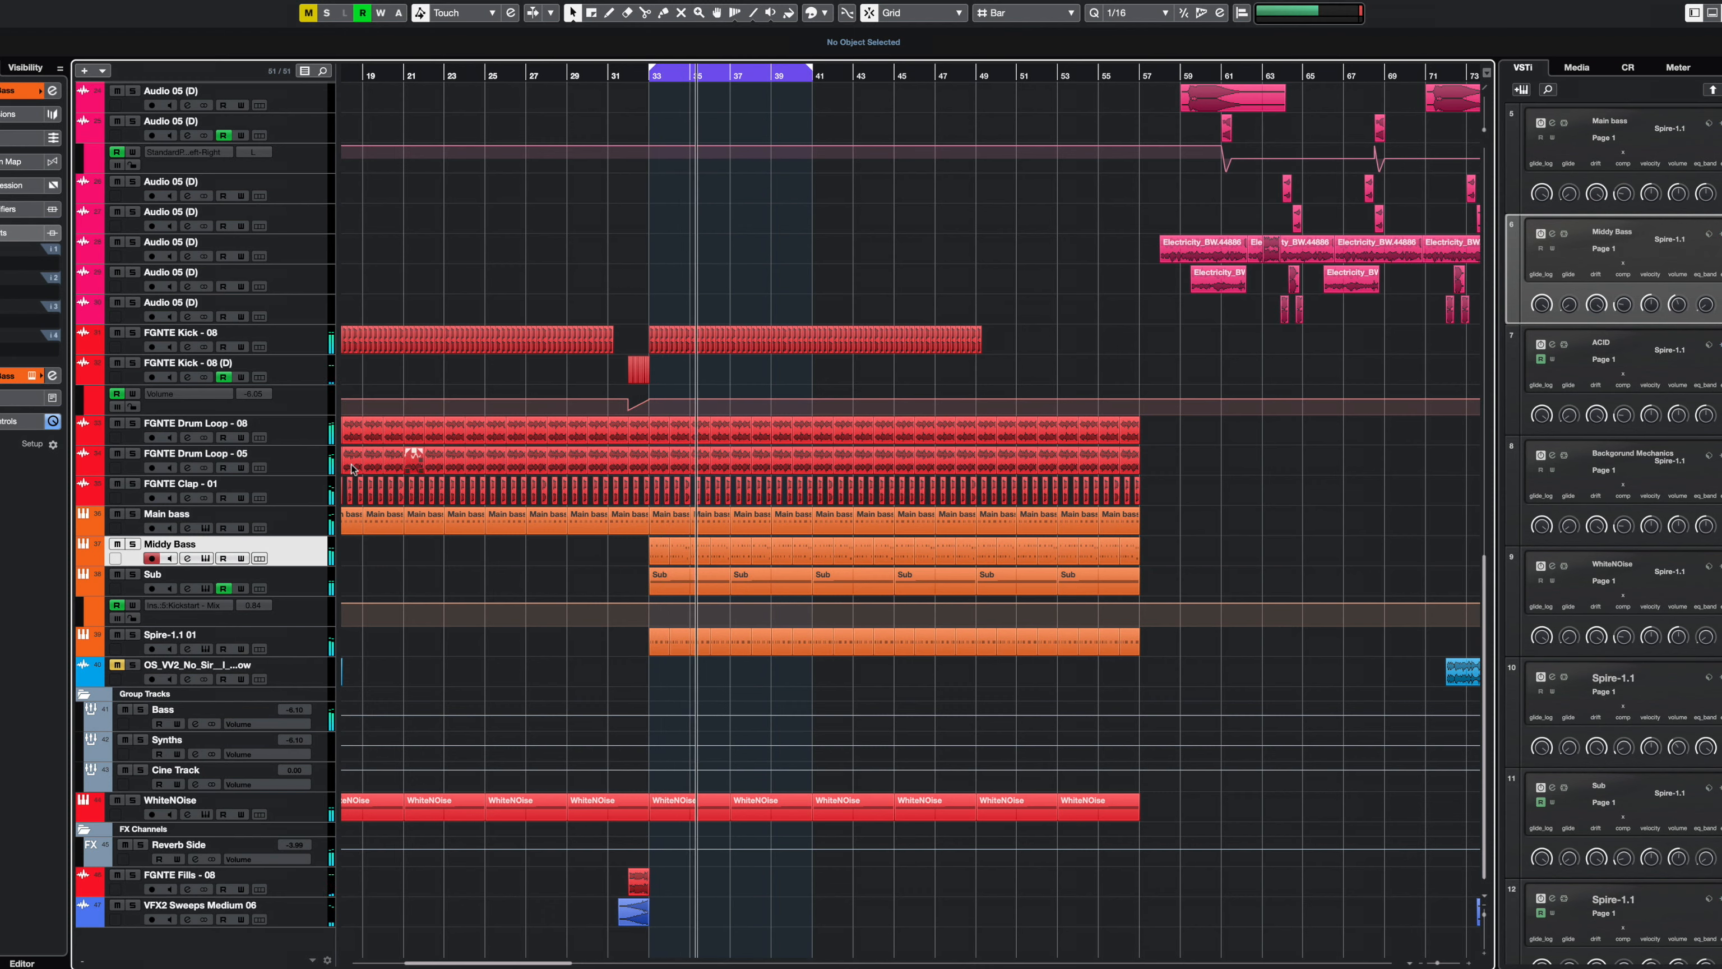
- Solo the Main bass and Middy Bass tracks in turn during loop playback and inspect each one's Spire patch
{"action": "left_click", "coordinate": [130, 514]}
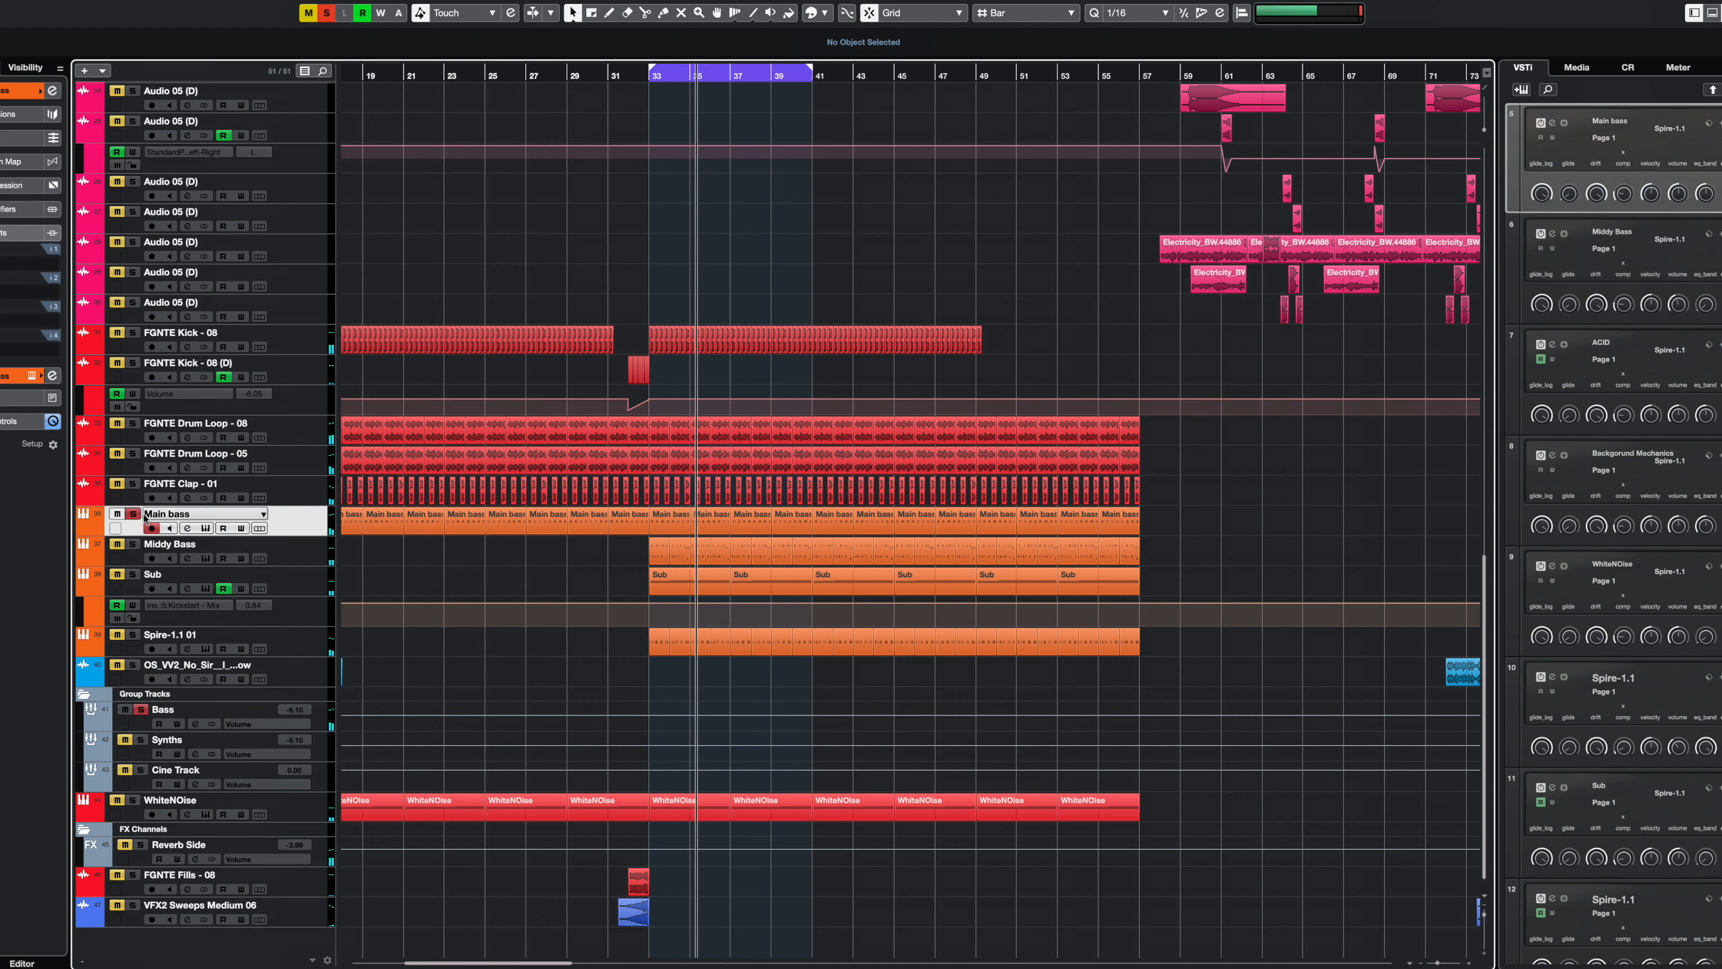
{"action": "key", "text": "space"}
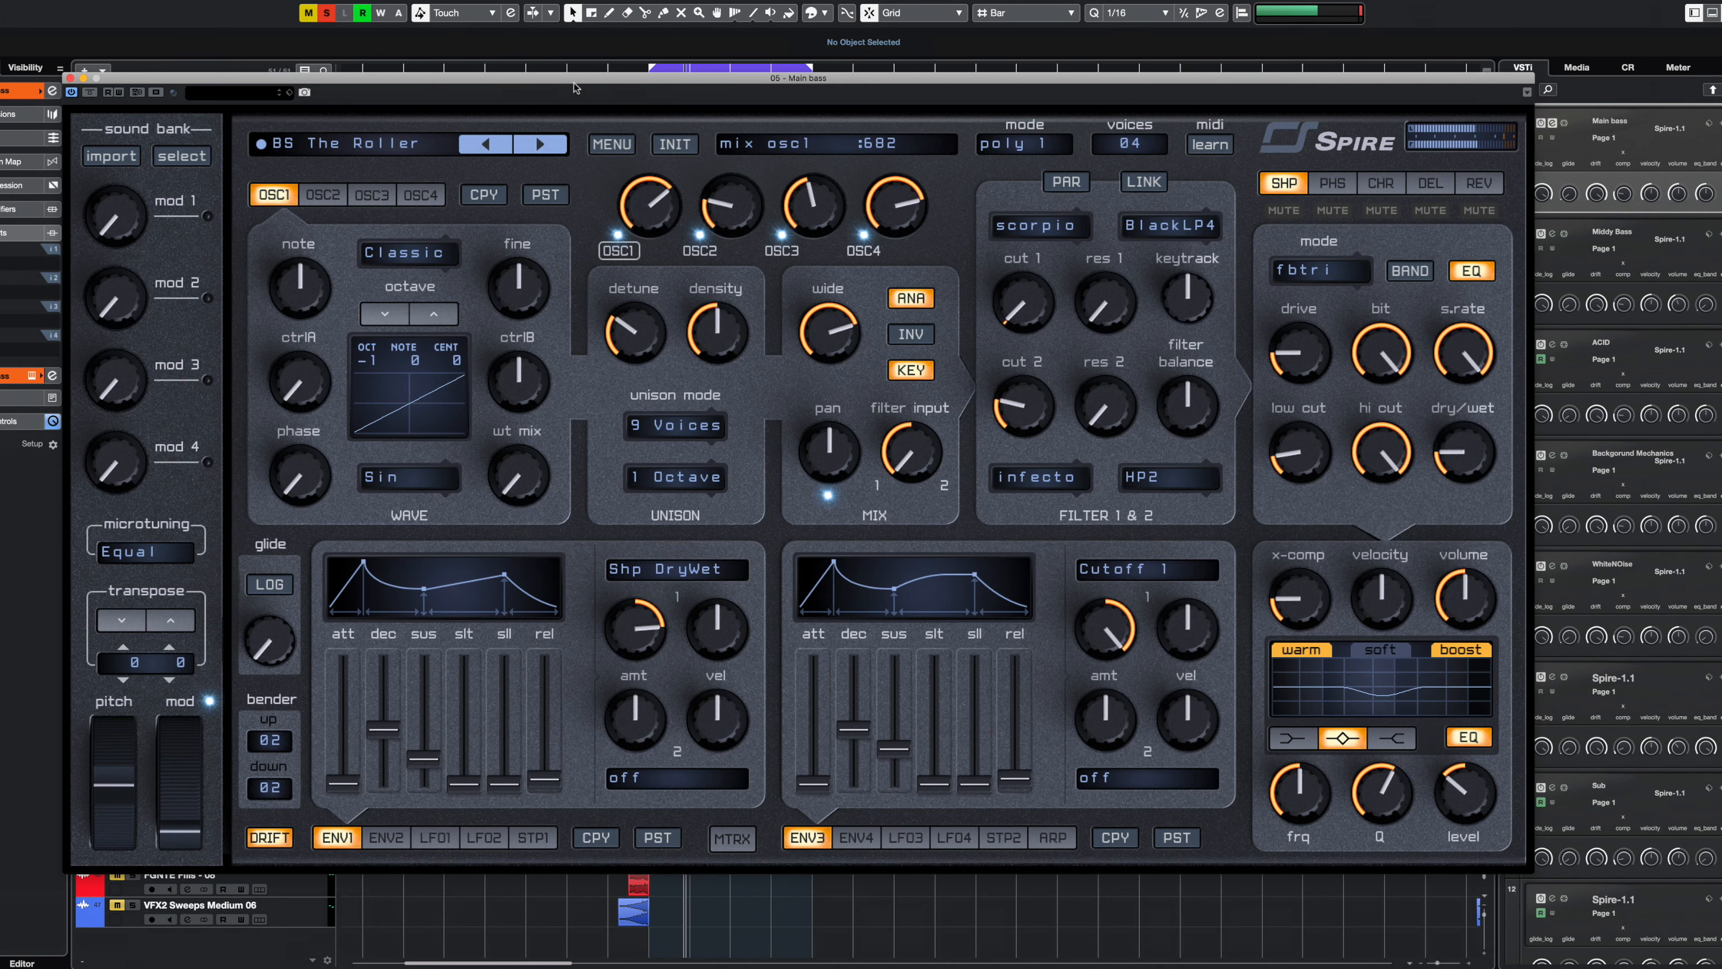
{"action": "left_click_drag", "start_coordinate": [575, 87], "coordinate": [637, 57]}
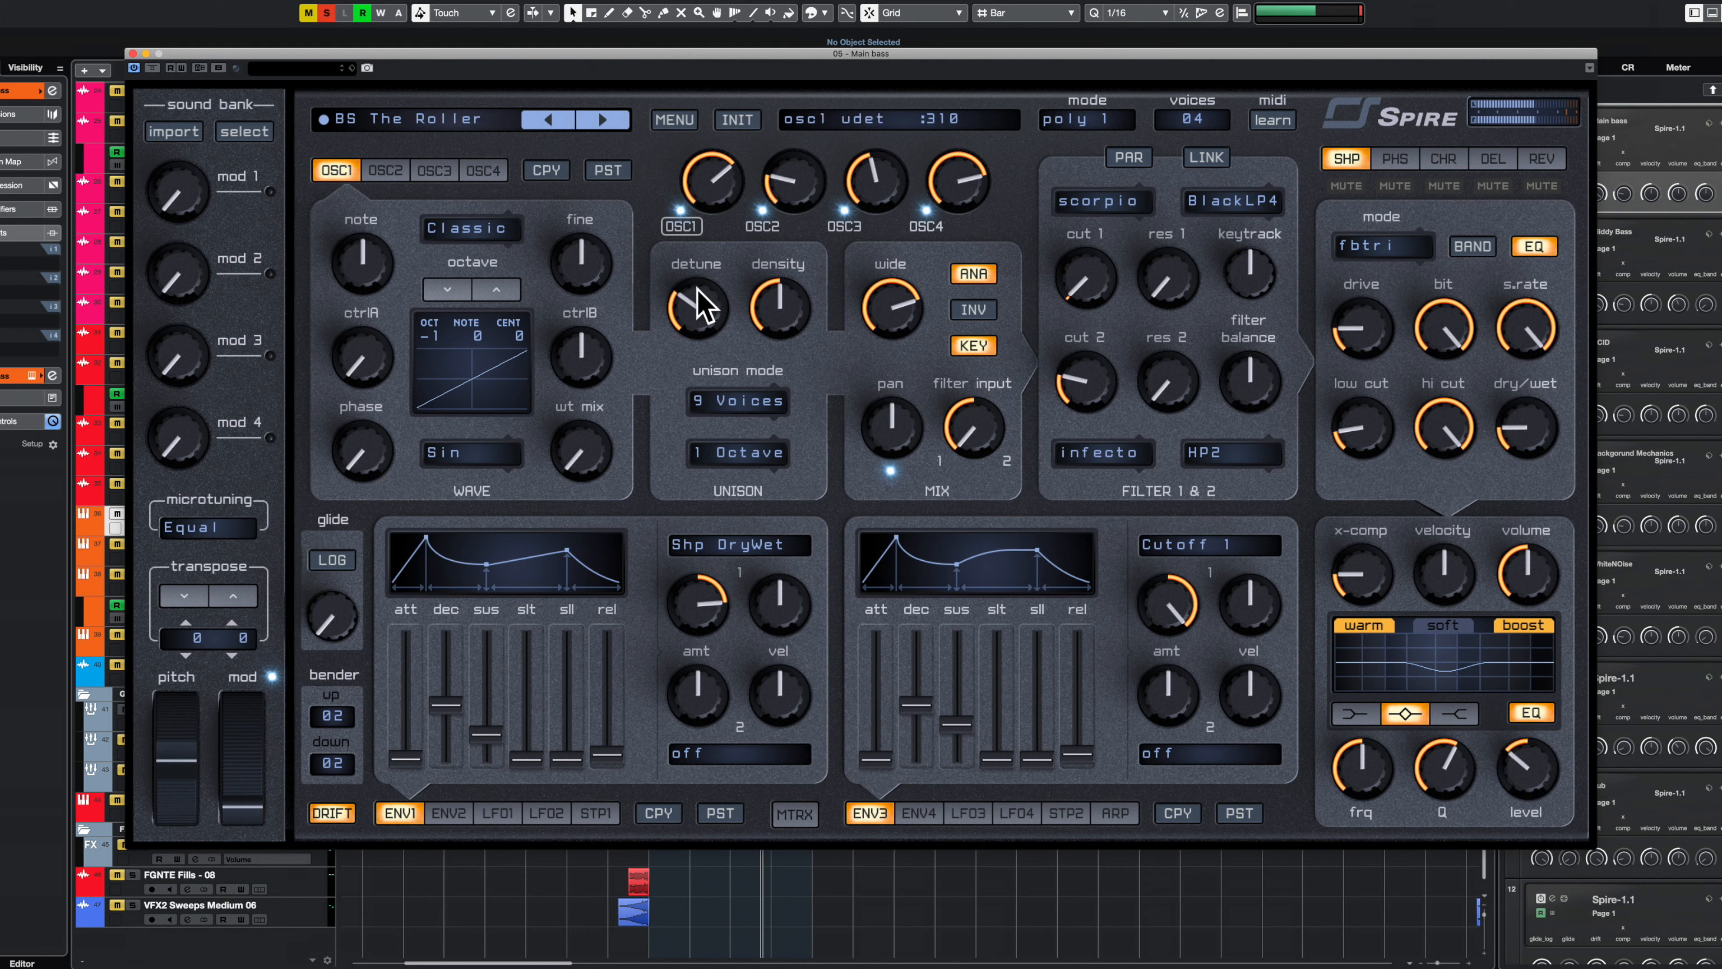
{"action": "left_click", "coordinate": [132, 53]}
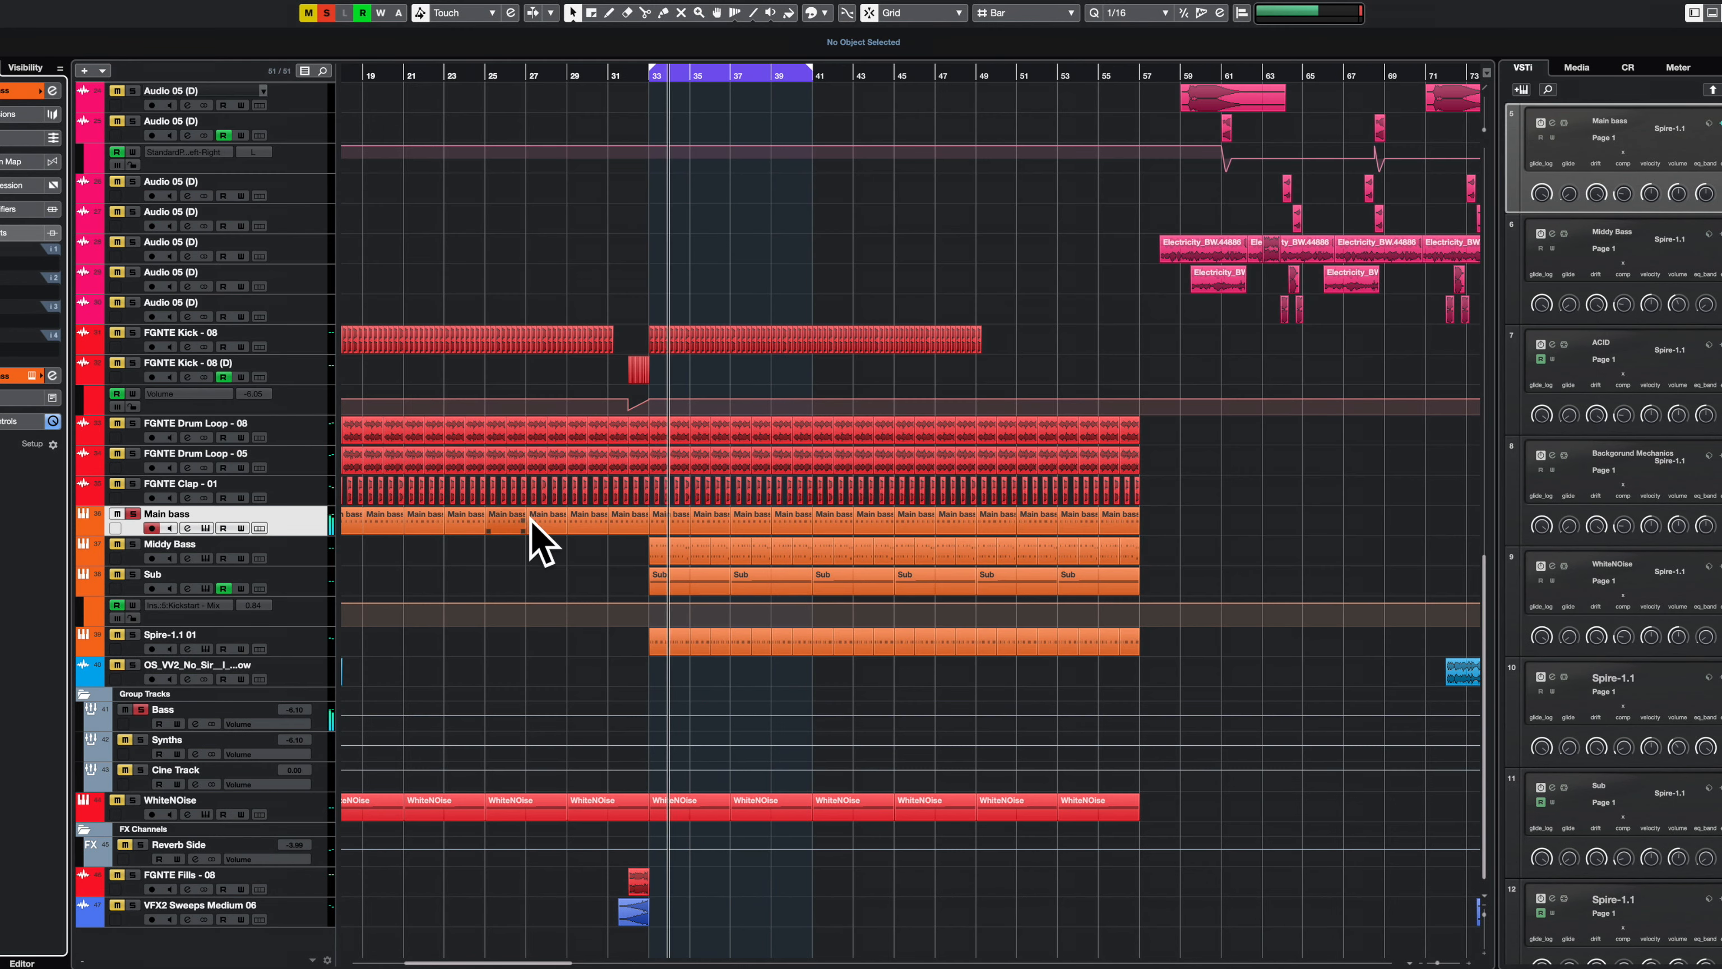
{"action": "left_click", "coordinate": [286, 548]}
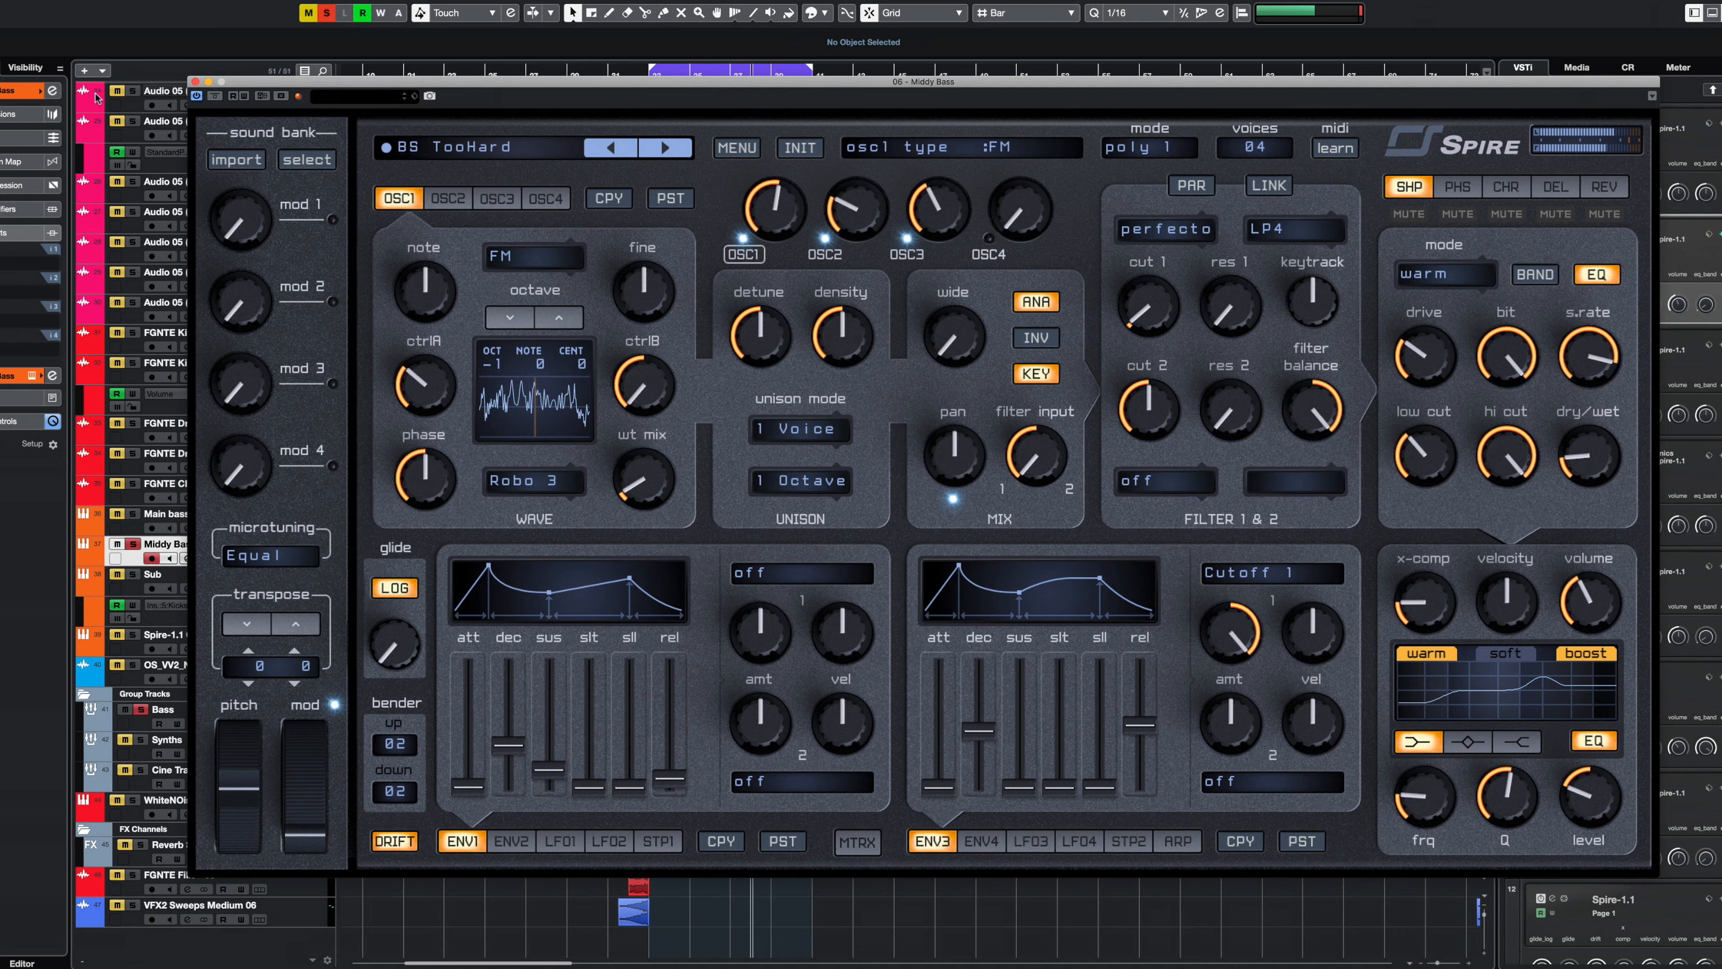
{"action": "left_click", "coordinate": [195, 81]}
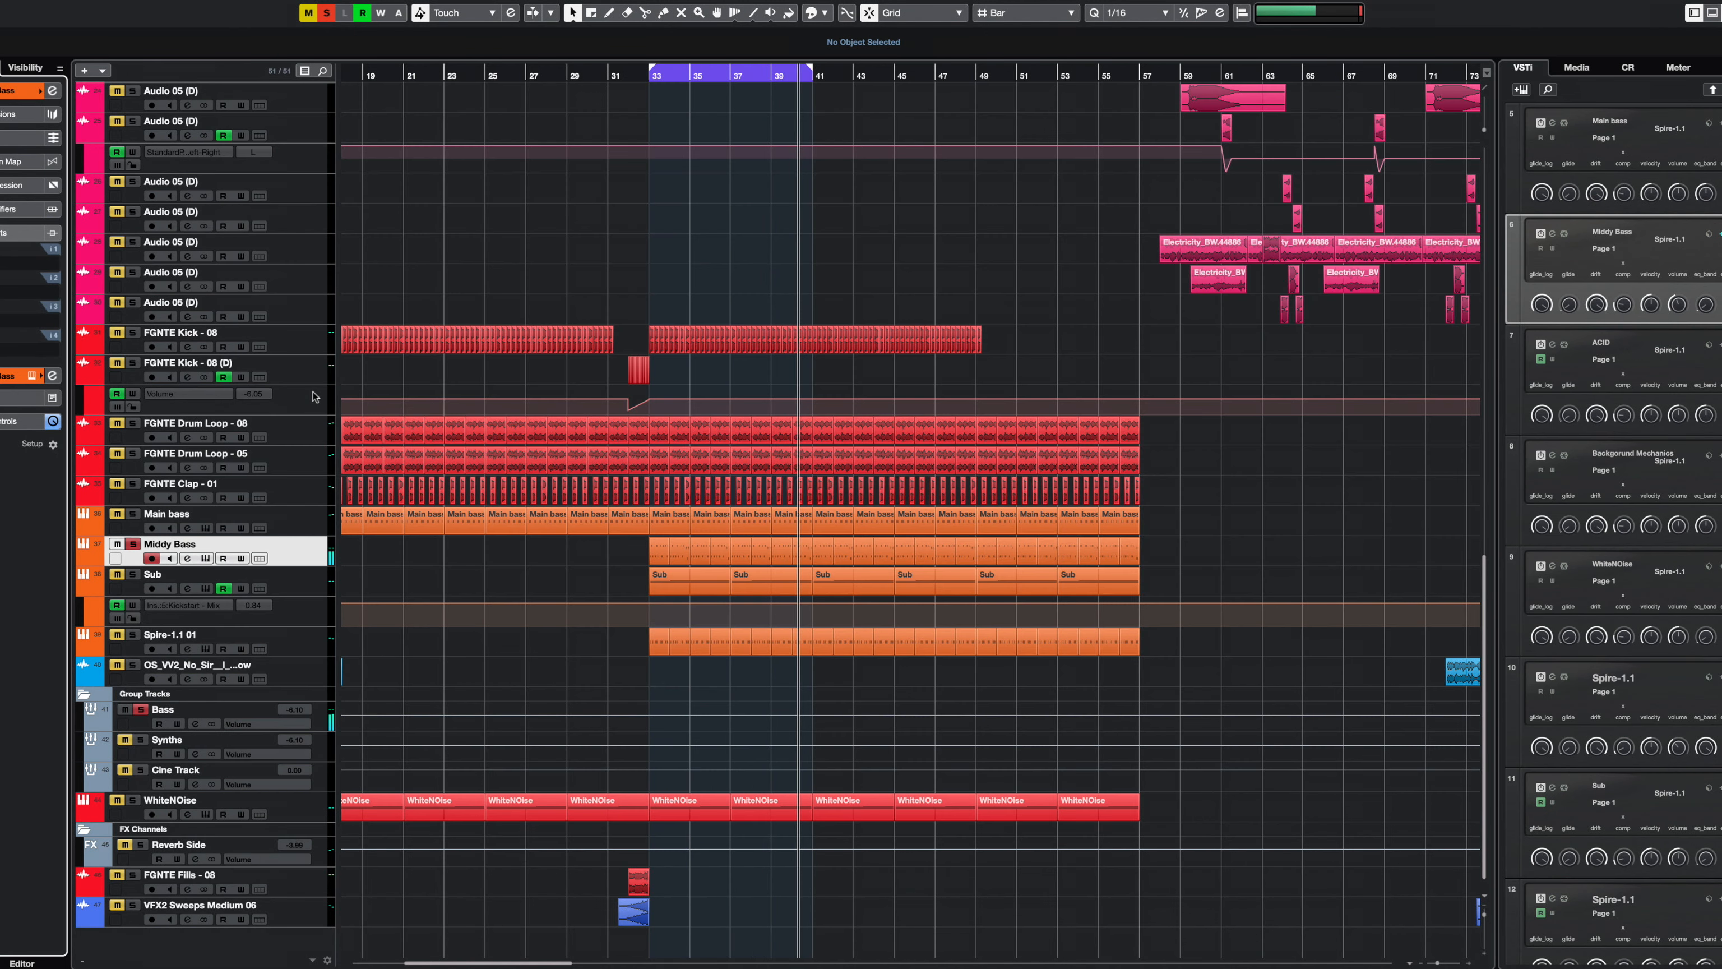
- Solo the Sub track instead of Middy Bass and inspect its Spire patch, including oscillator 2 and the chorus, phaser and shaper effects
{"action": "left_click", "coordinate": [133, 574]}
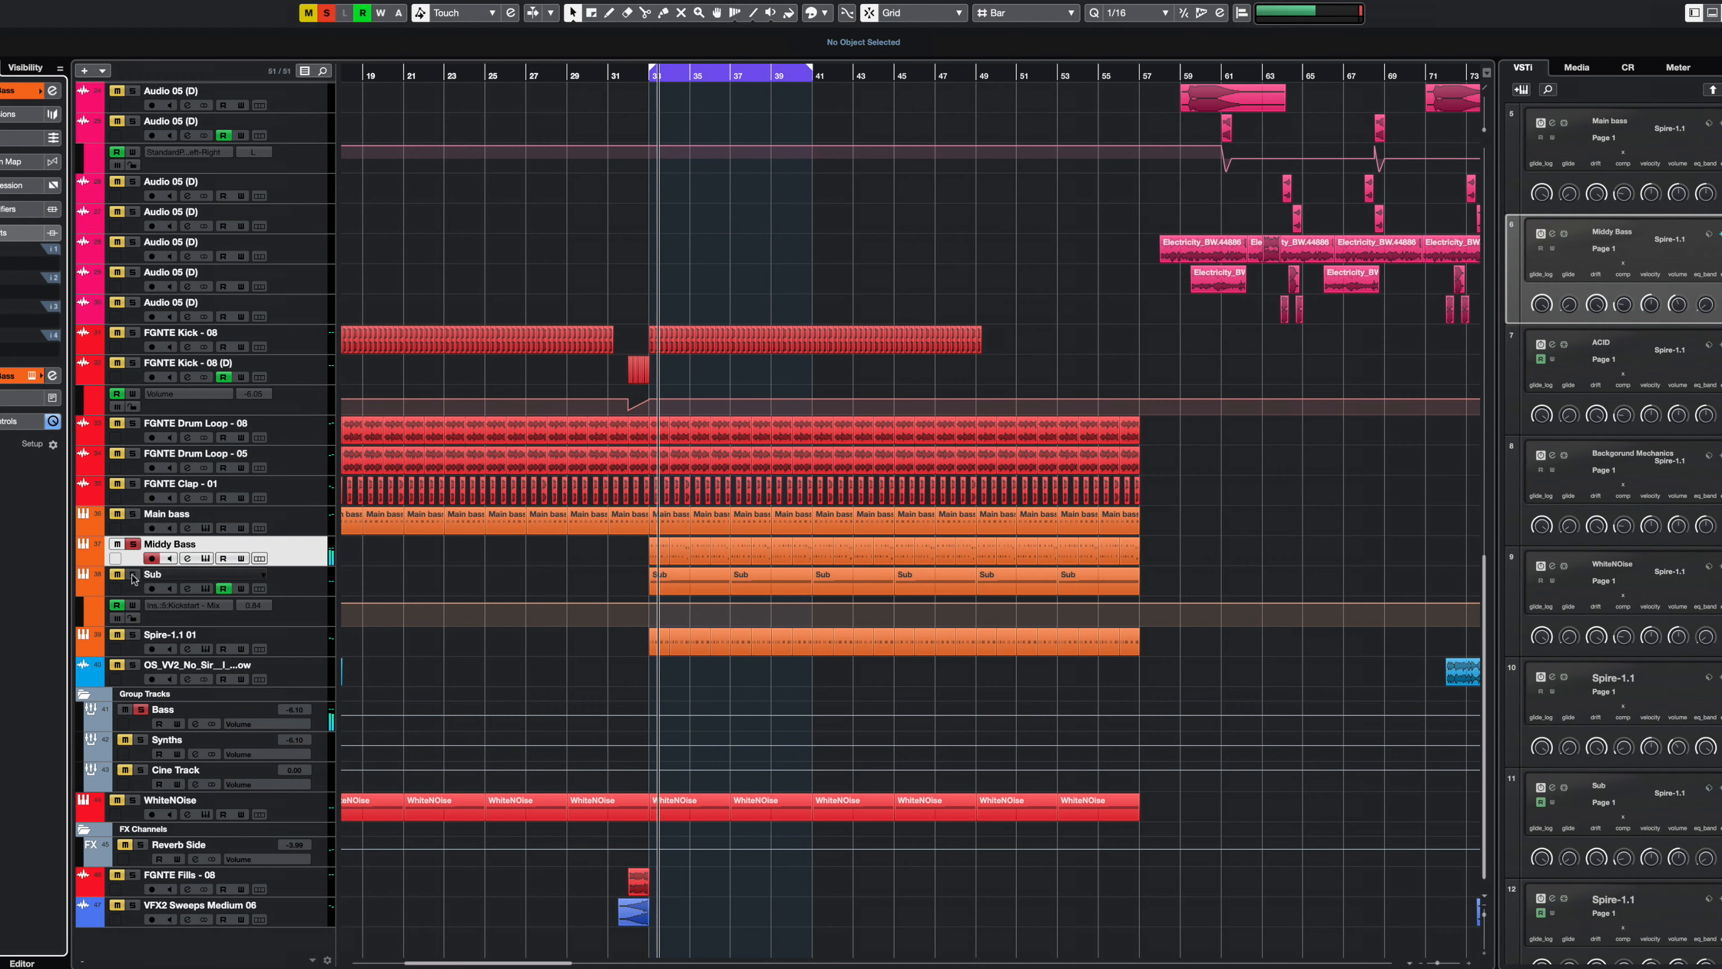
{"action": "left_click", "coordinate": [132, 546]}
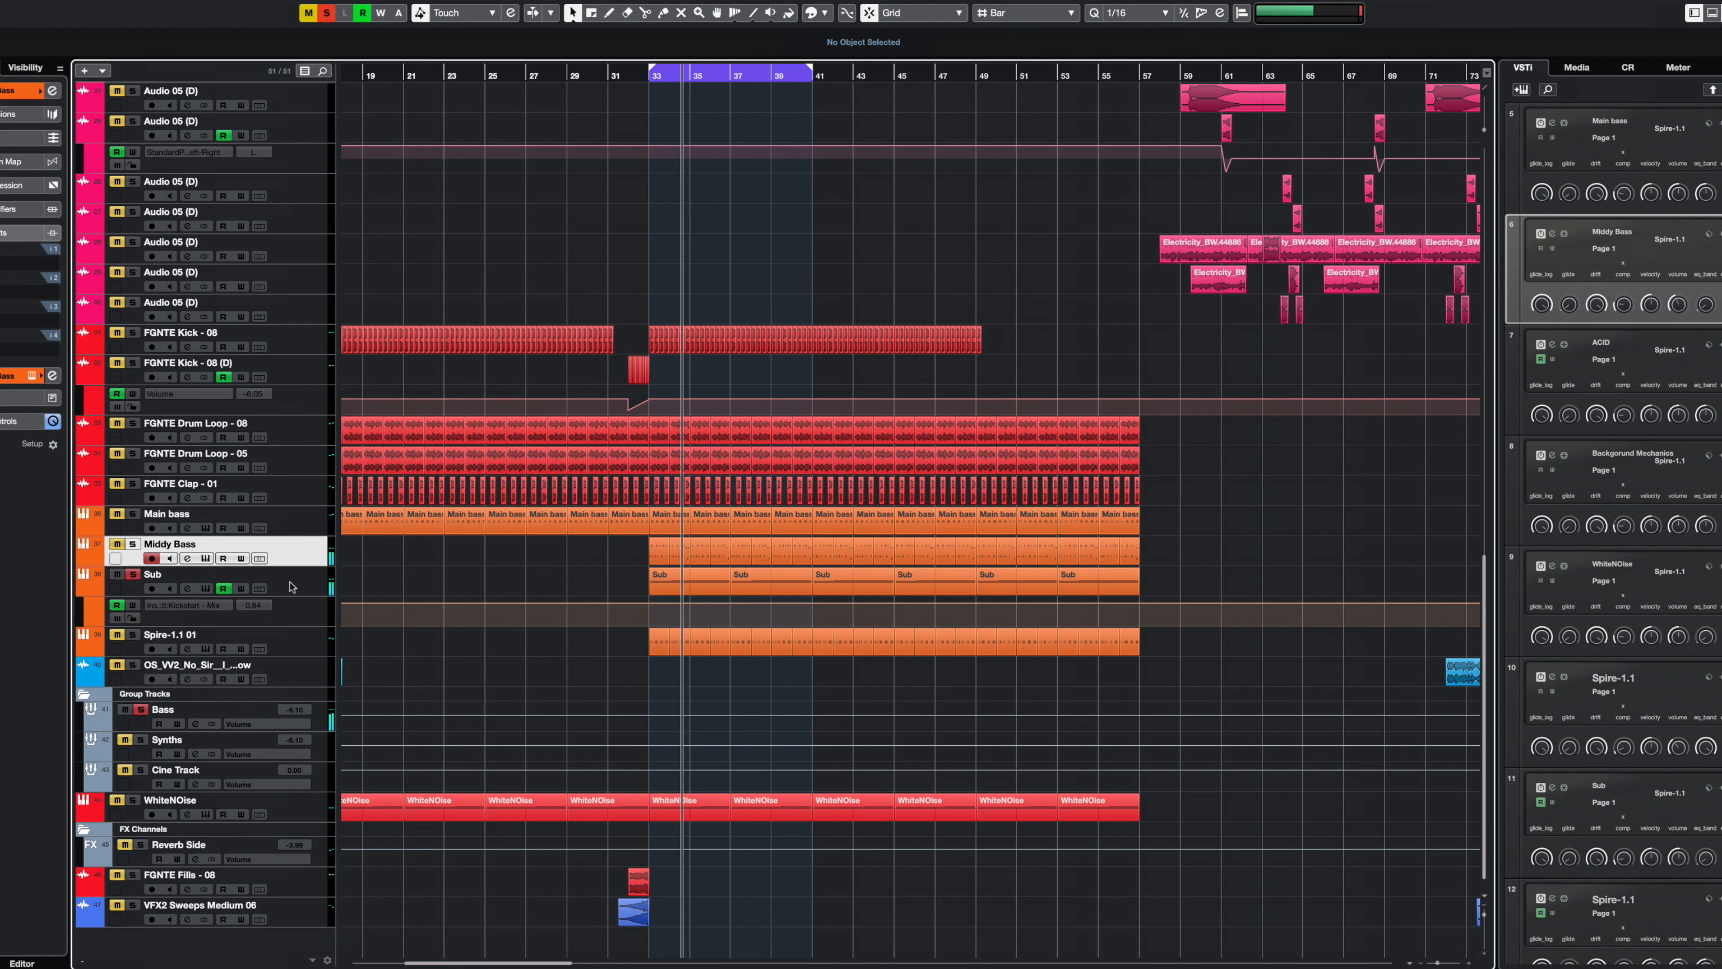
{"action": "left_click", "coordinate": [291, 585]}
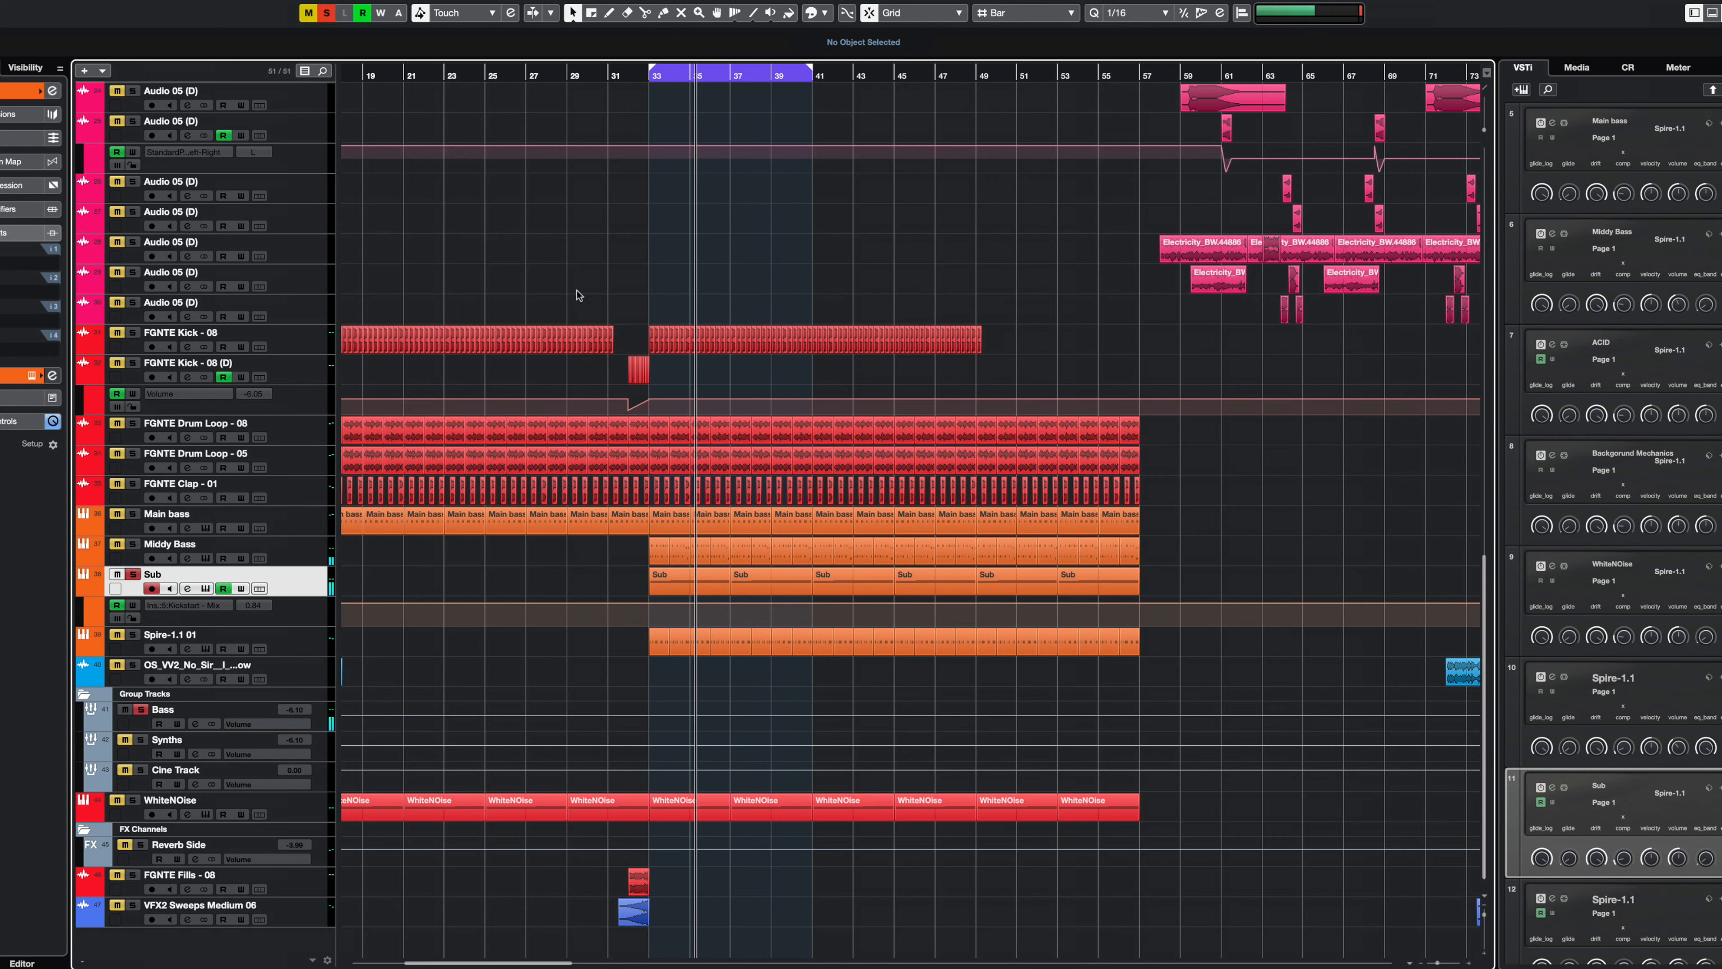
{"action": "key", "text": "e"}
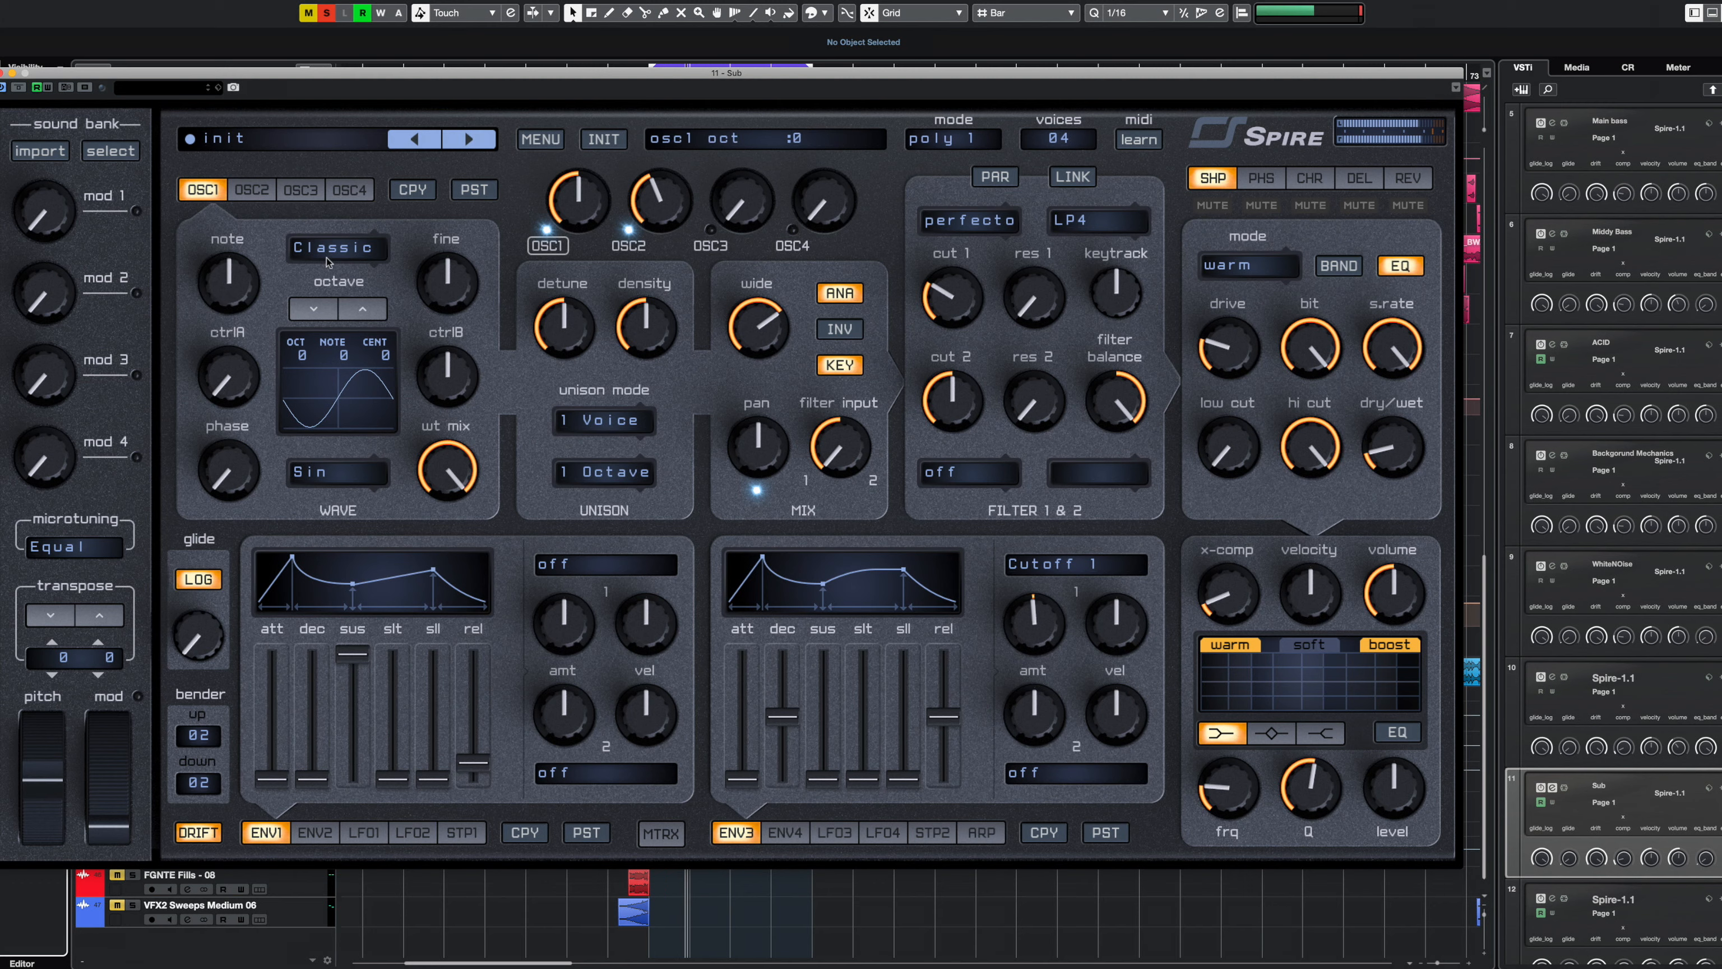
{"action": "left_click", "coordinate": [253, 192]}
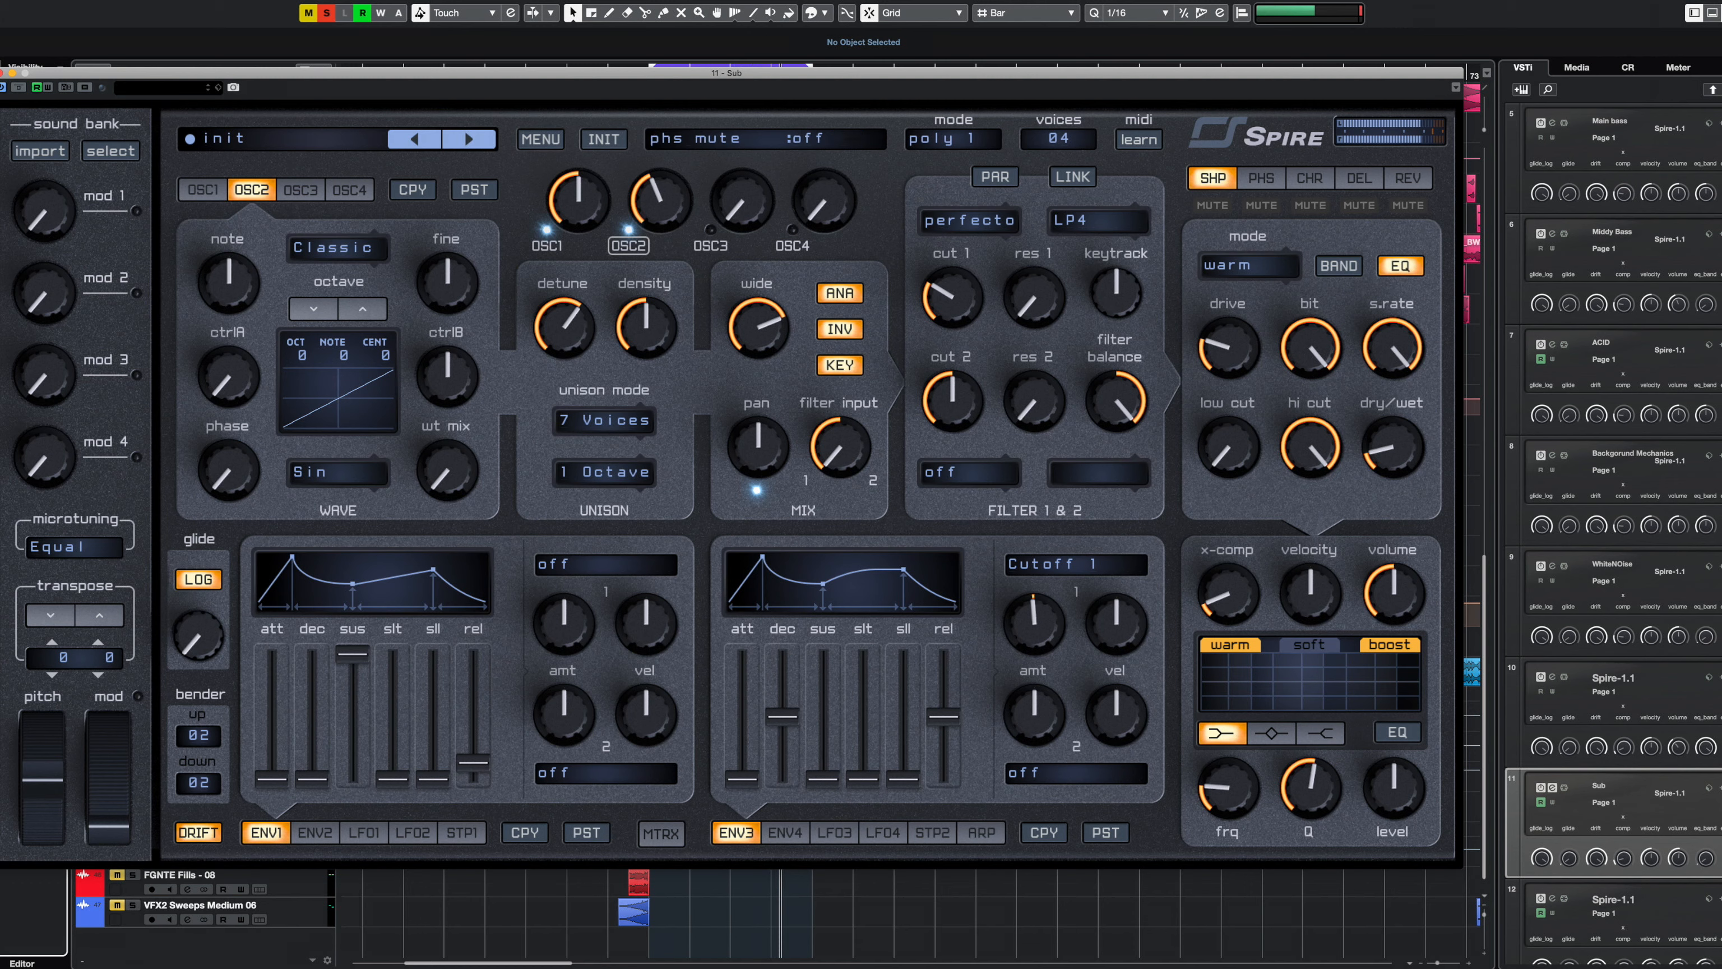
{"action": "left_click", "coordinate": [1308, 181]}
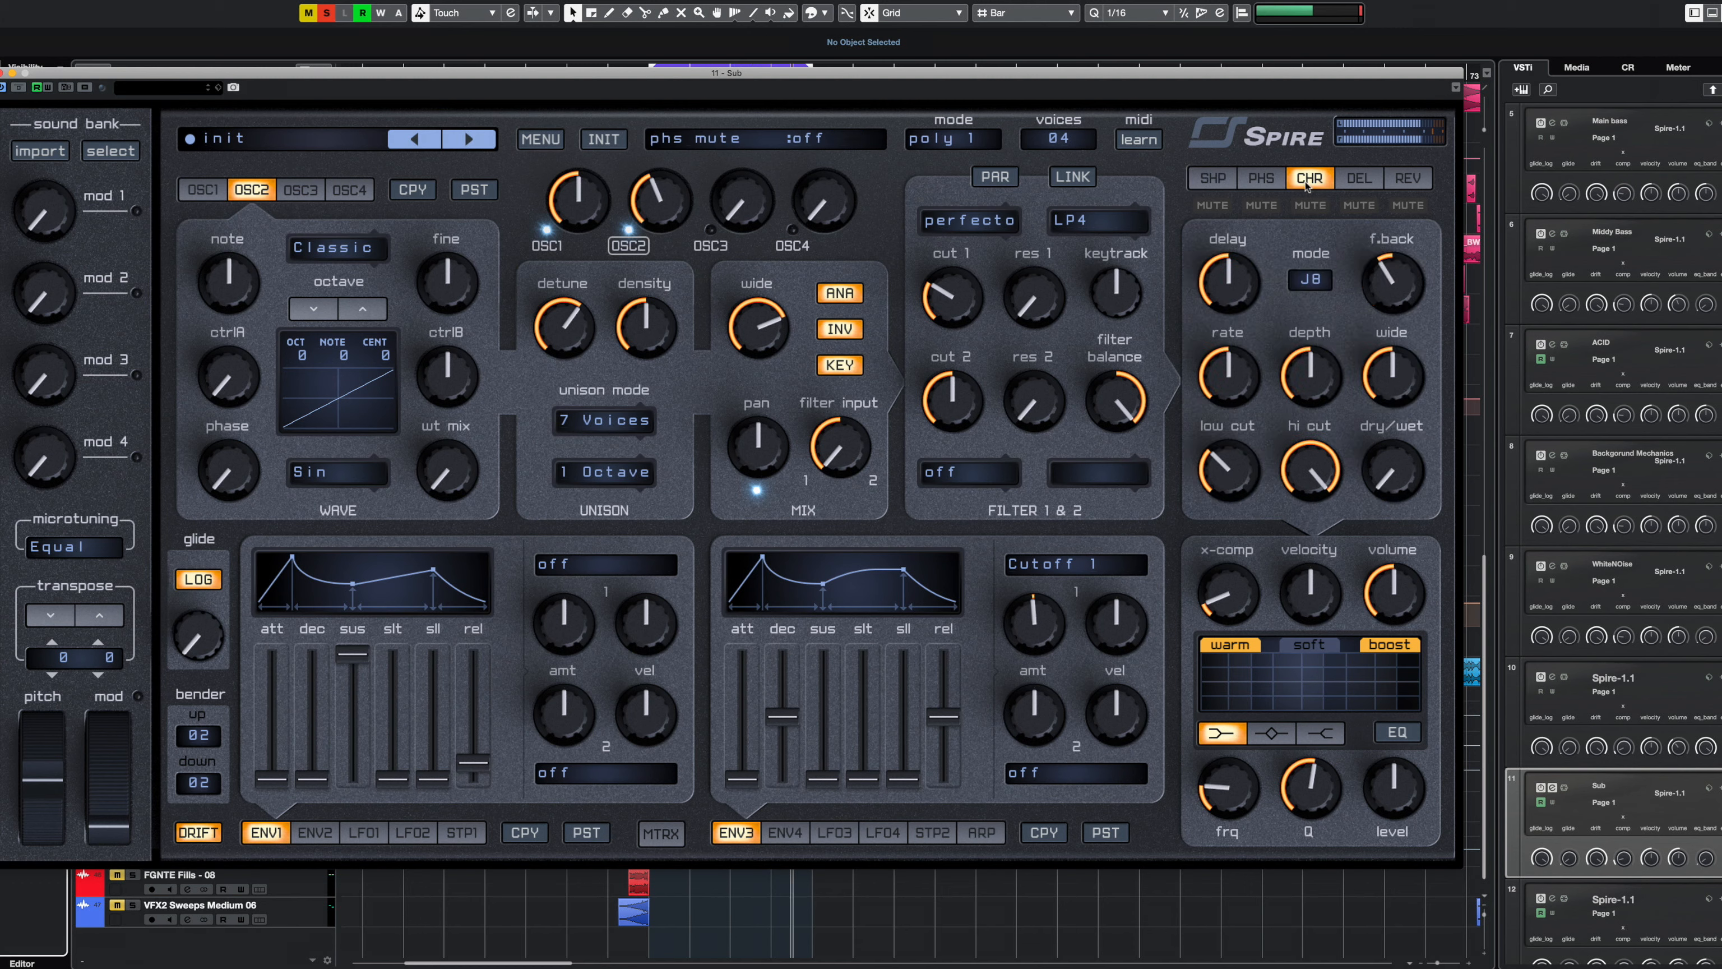
{"action": "left_click", "coordinate": [1278, 184]}
{"action": "left_click", "coordinate": [1224, 182]}
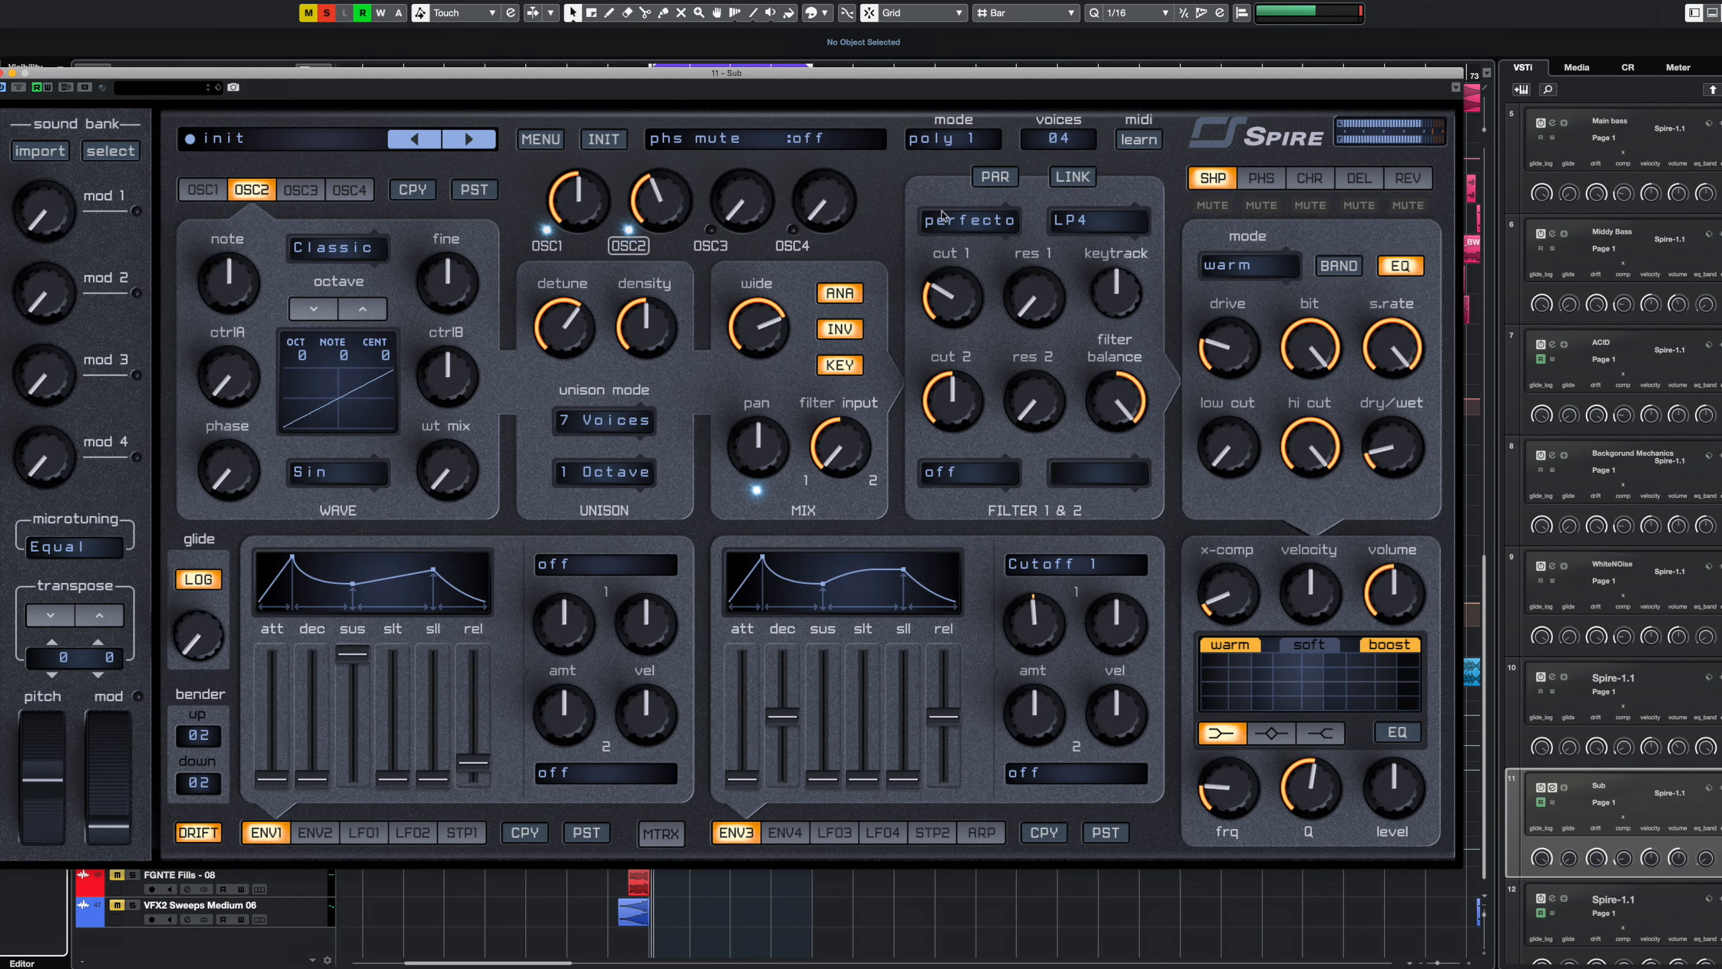
{"action": "left_click", "coordinate": [4, 74]}
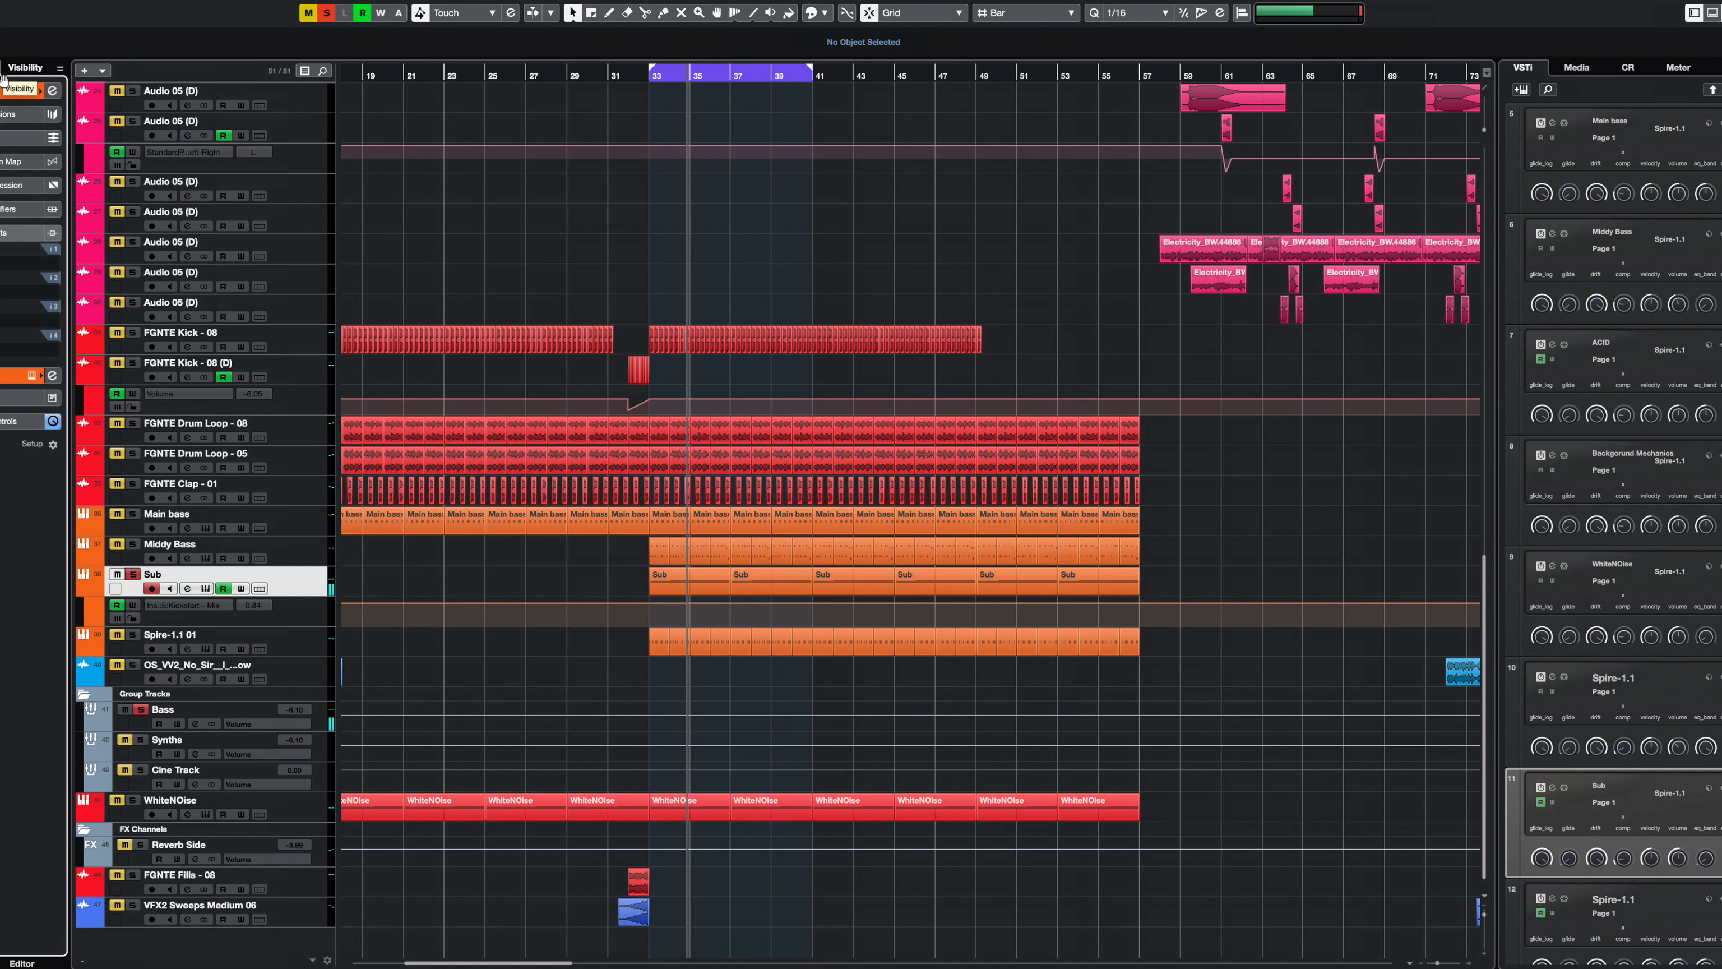
- Solo the Spire-1.1 01 track below Sub and inspect its LD HyperDrive patch in Spire
{"action": "left_click", "coordinate": [138, 638]}
{"action": "left_click", "coordinate": [646, 698]}
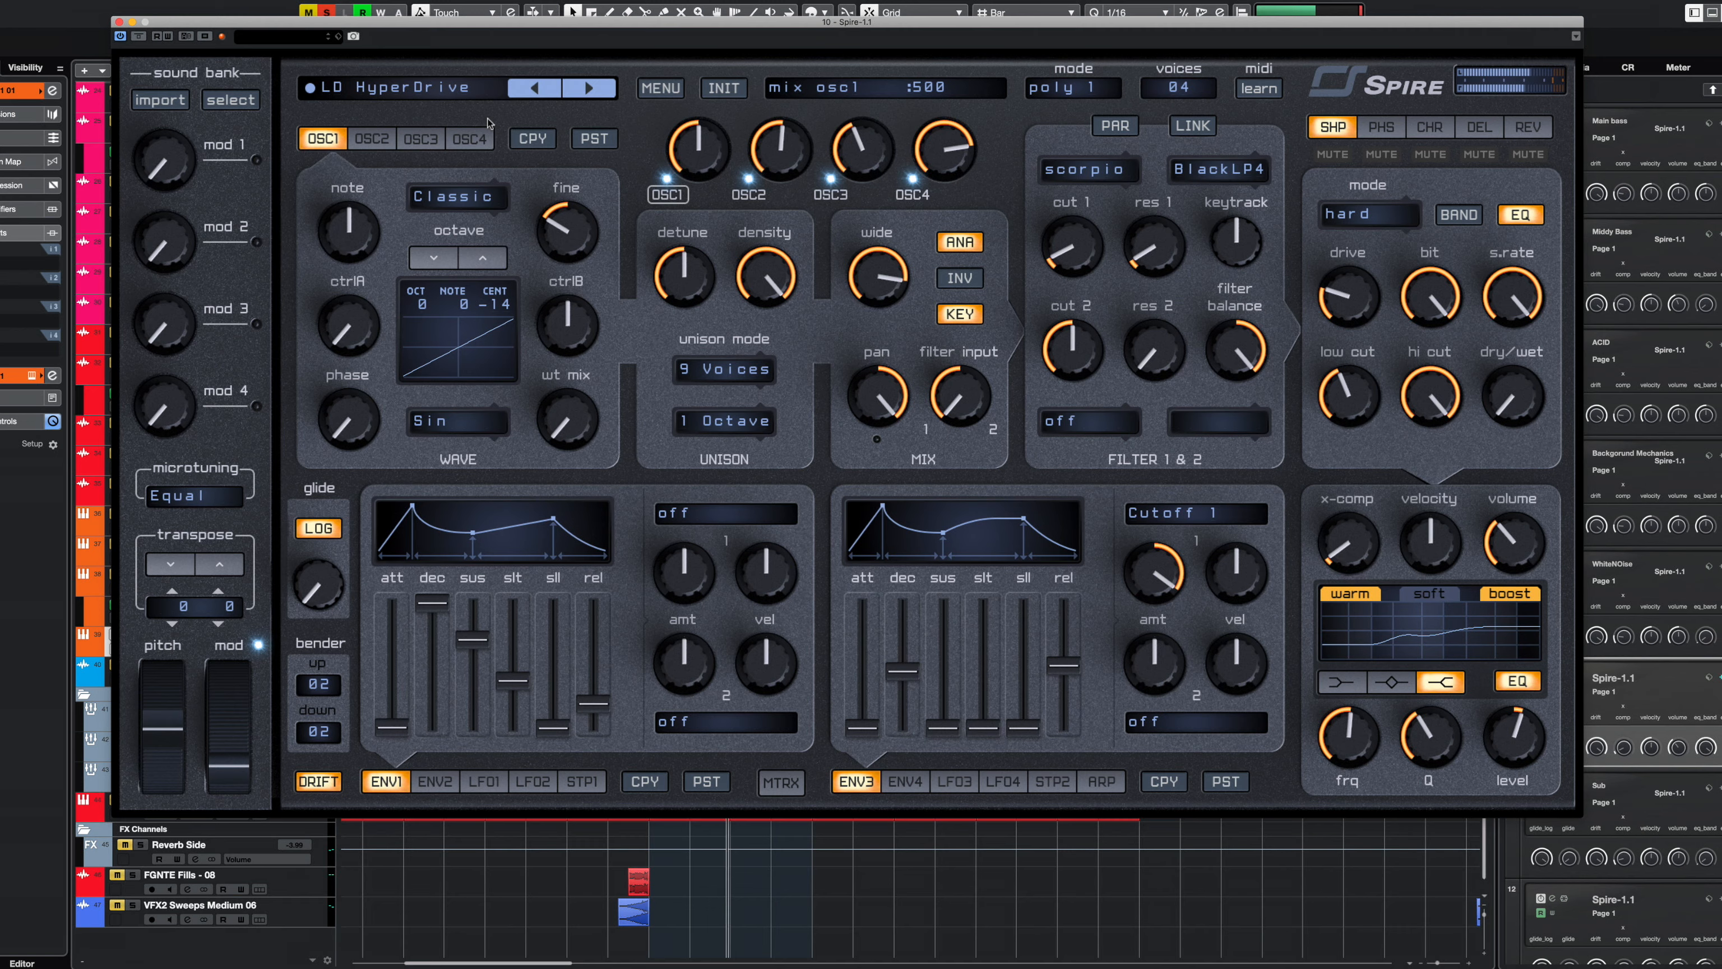
{"action": "left_click", "coordinate": [119, 22]}
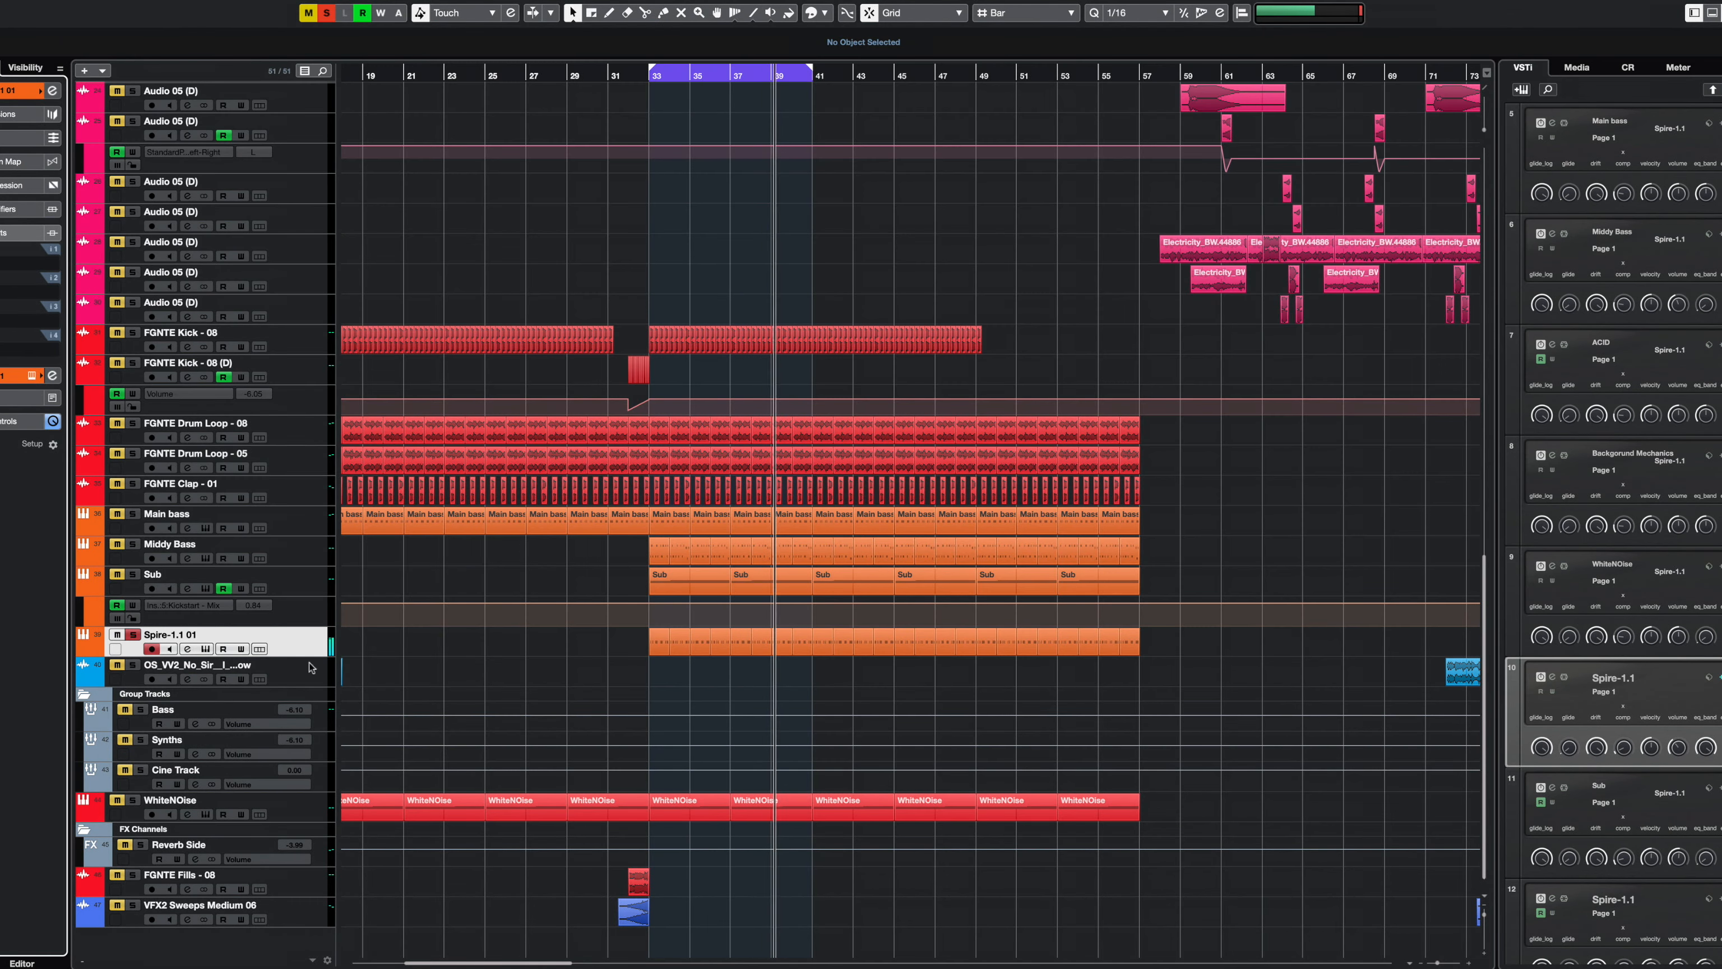
- Audition Main bass, Middy Bass, Sub and Spire-1.1 01 soloed together, with and without Spire-1.1 01, and clear all solos
{"action": "left_click", "coordinate": [132, 513]}
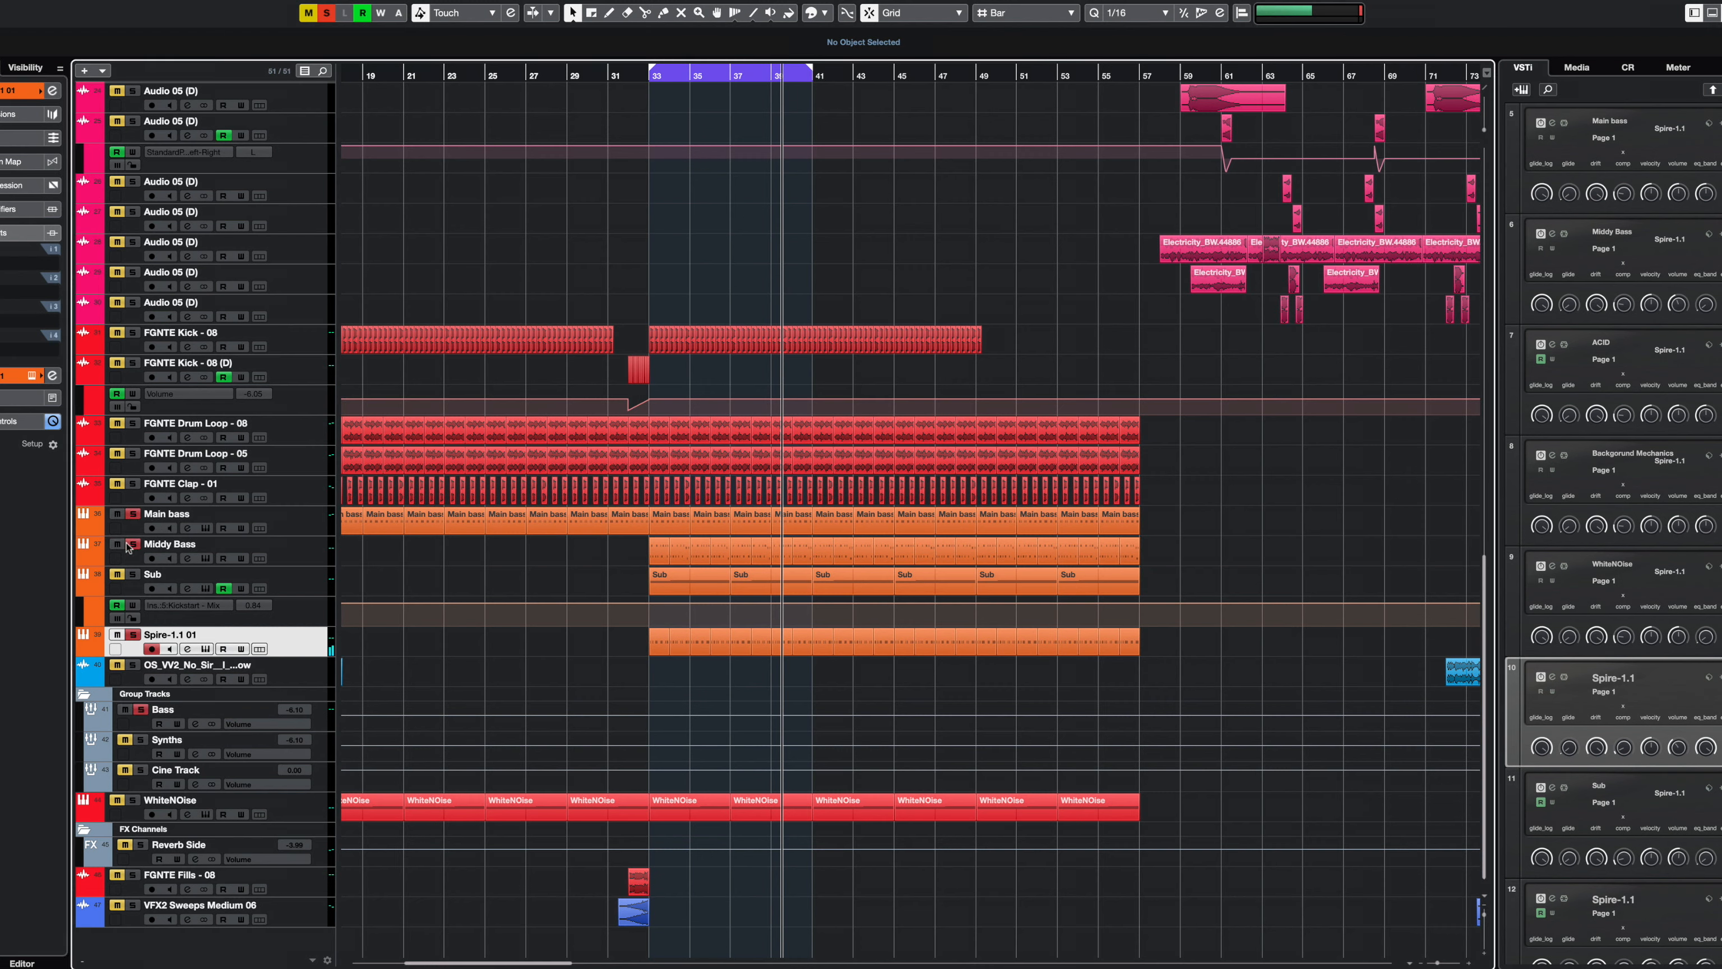
{"action": "key", "text": "KP_1"}
{"action": "key", "text": "space"}
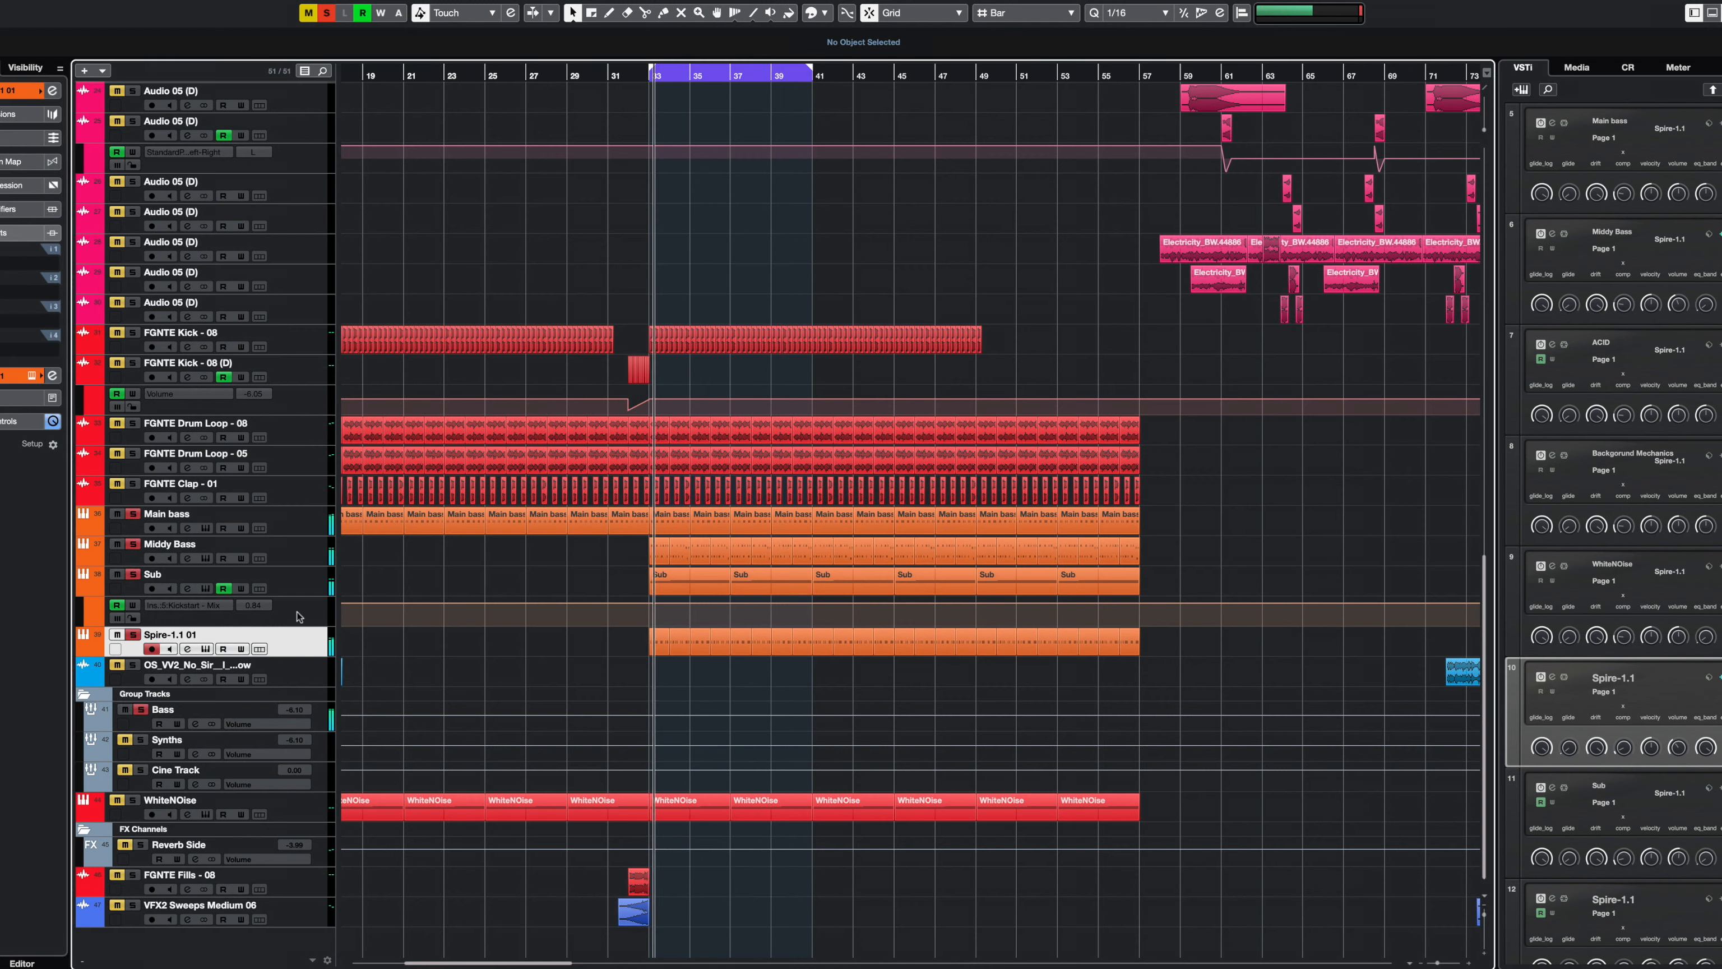
{"action": "left_click", "coordinate": [133, 636]}
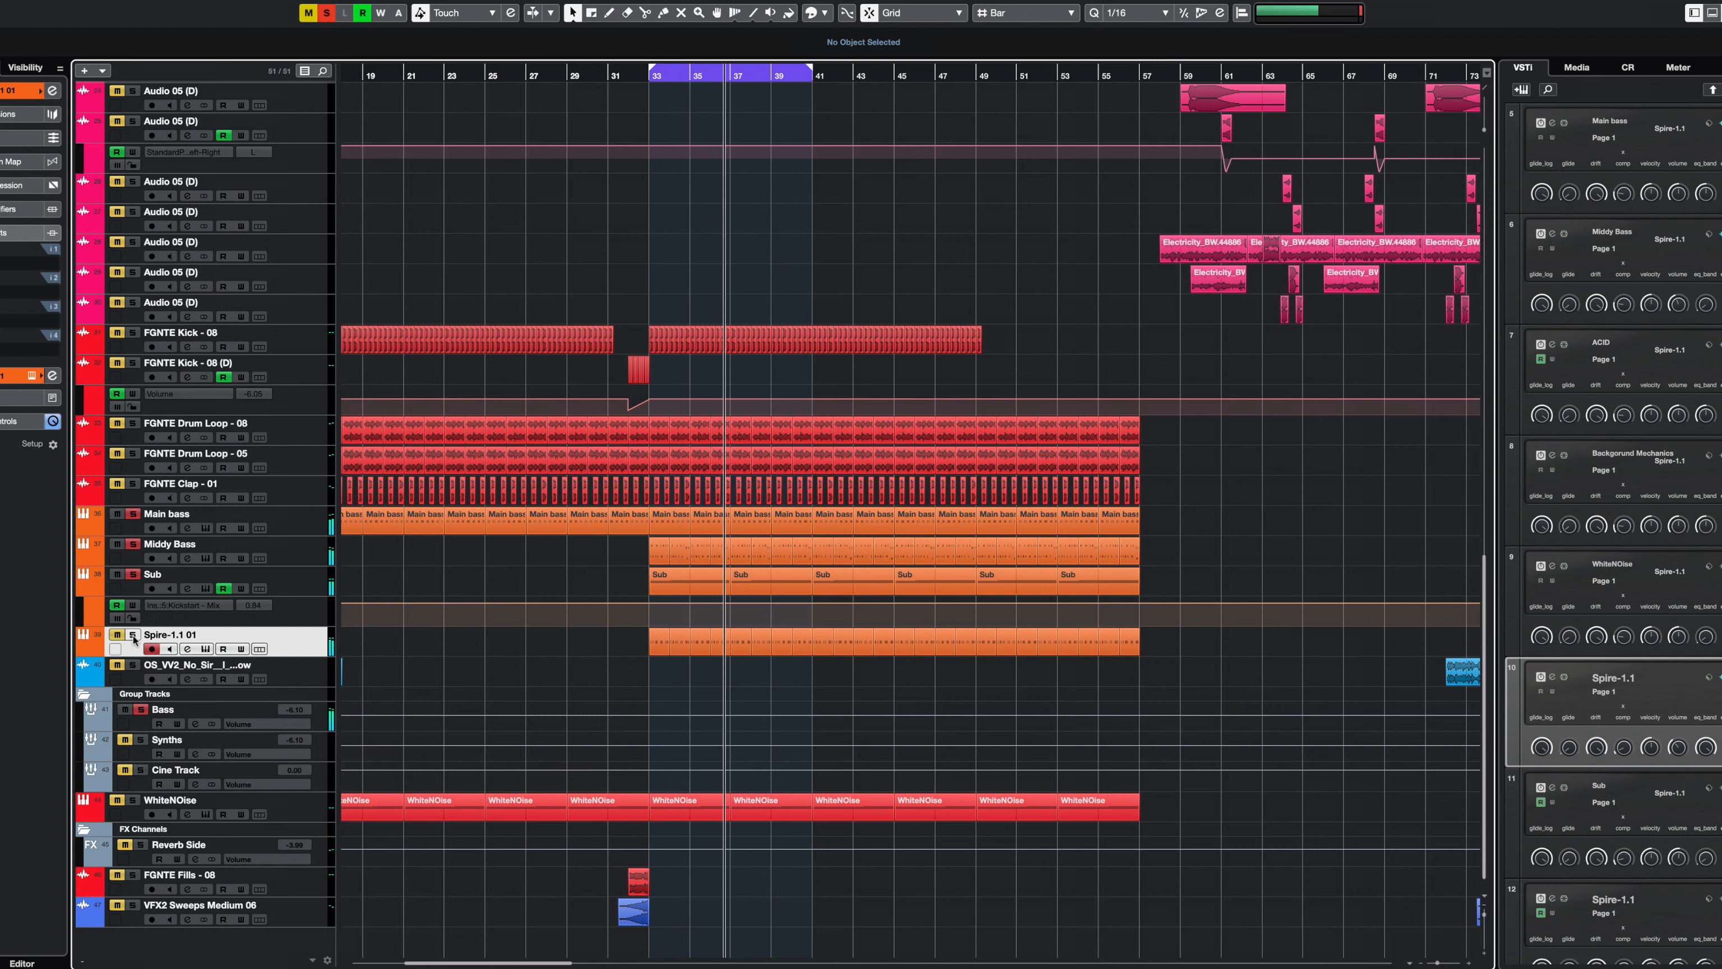
{"action": "left_click", "coordinate": [133, 635]}
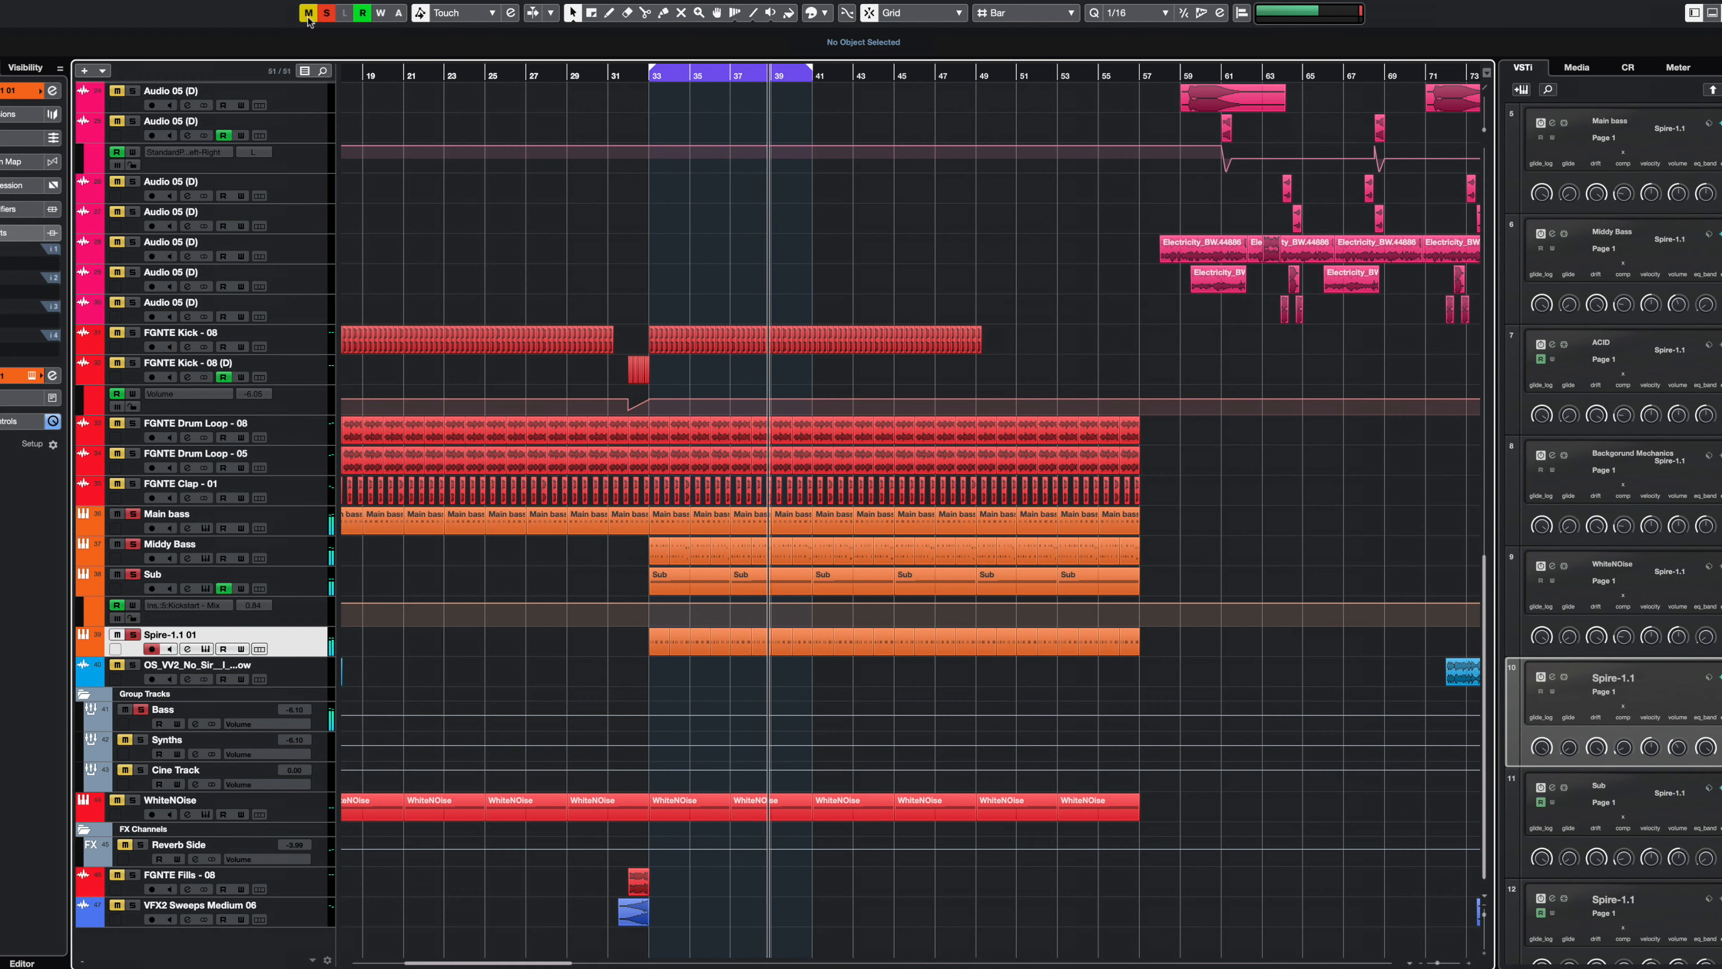
{"action": "left_click", "coordinate": [335, 15]}
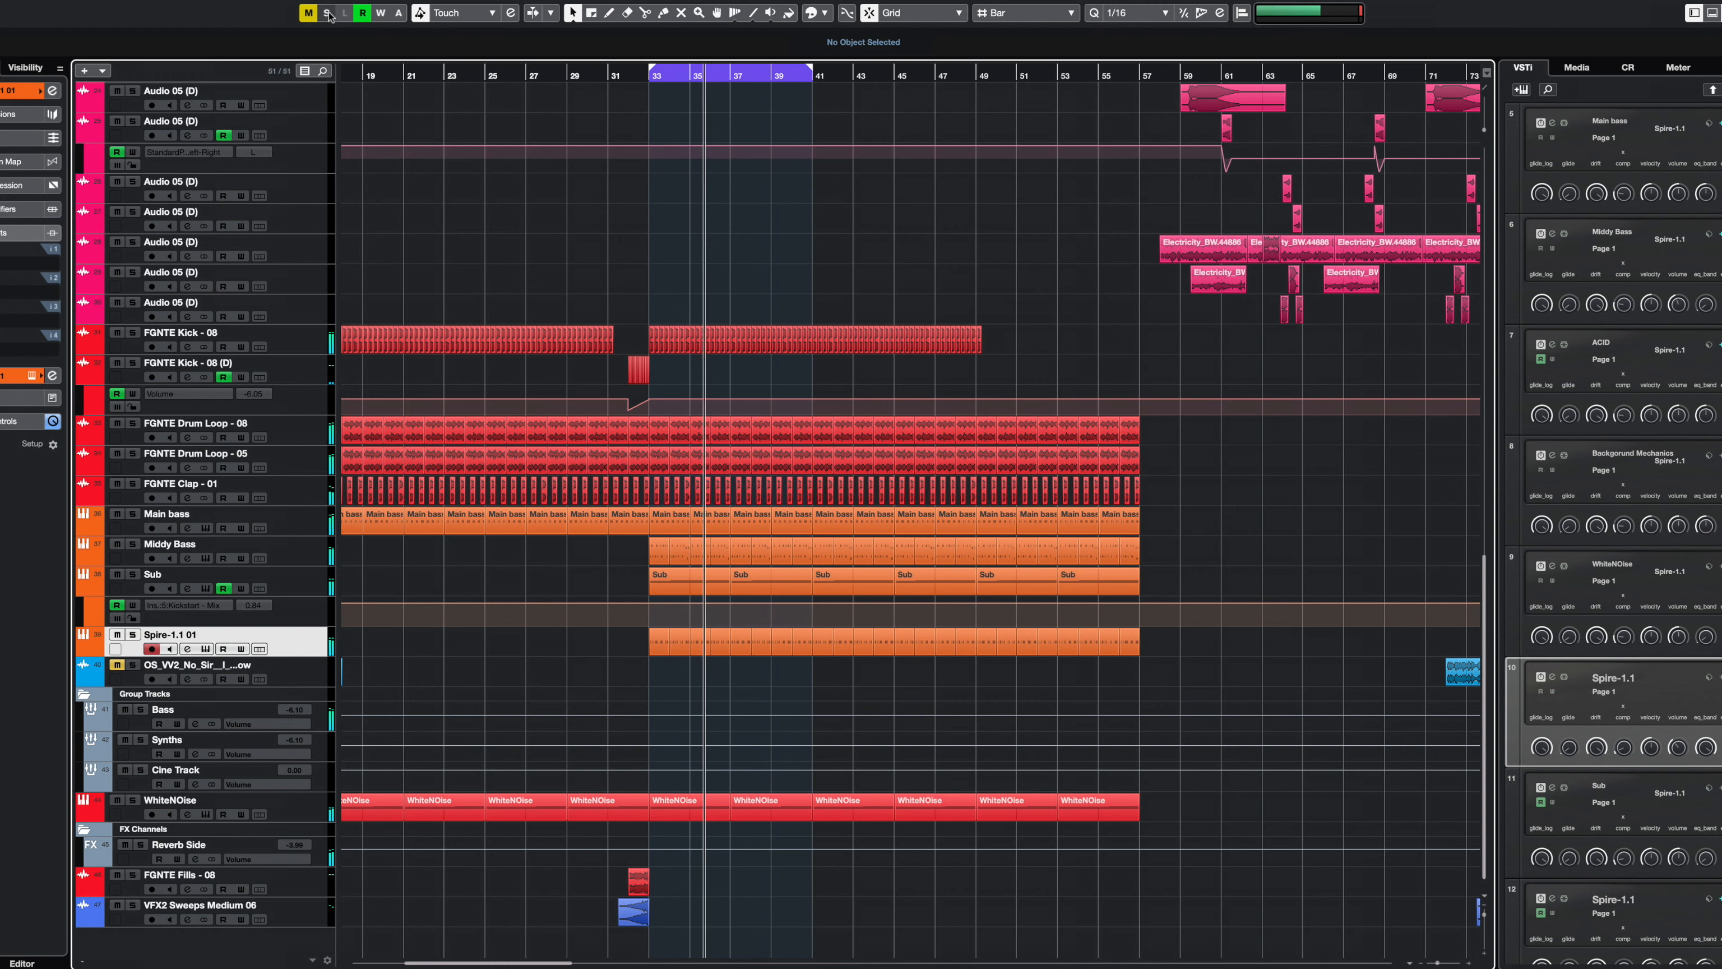
{"action": "key", "text": "space"}
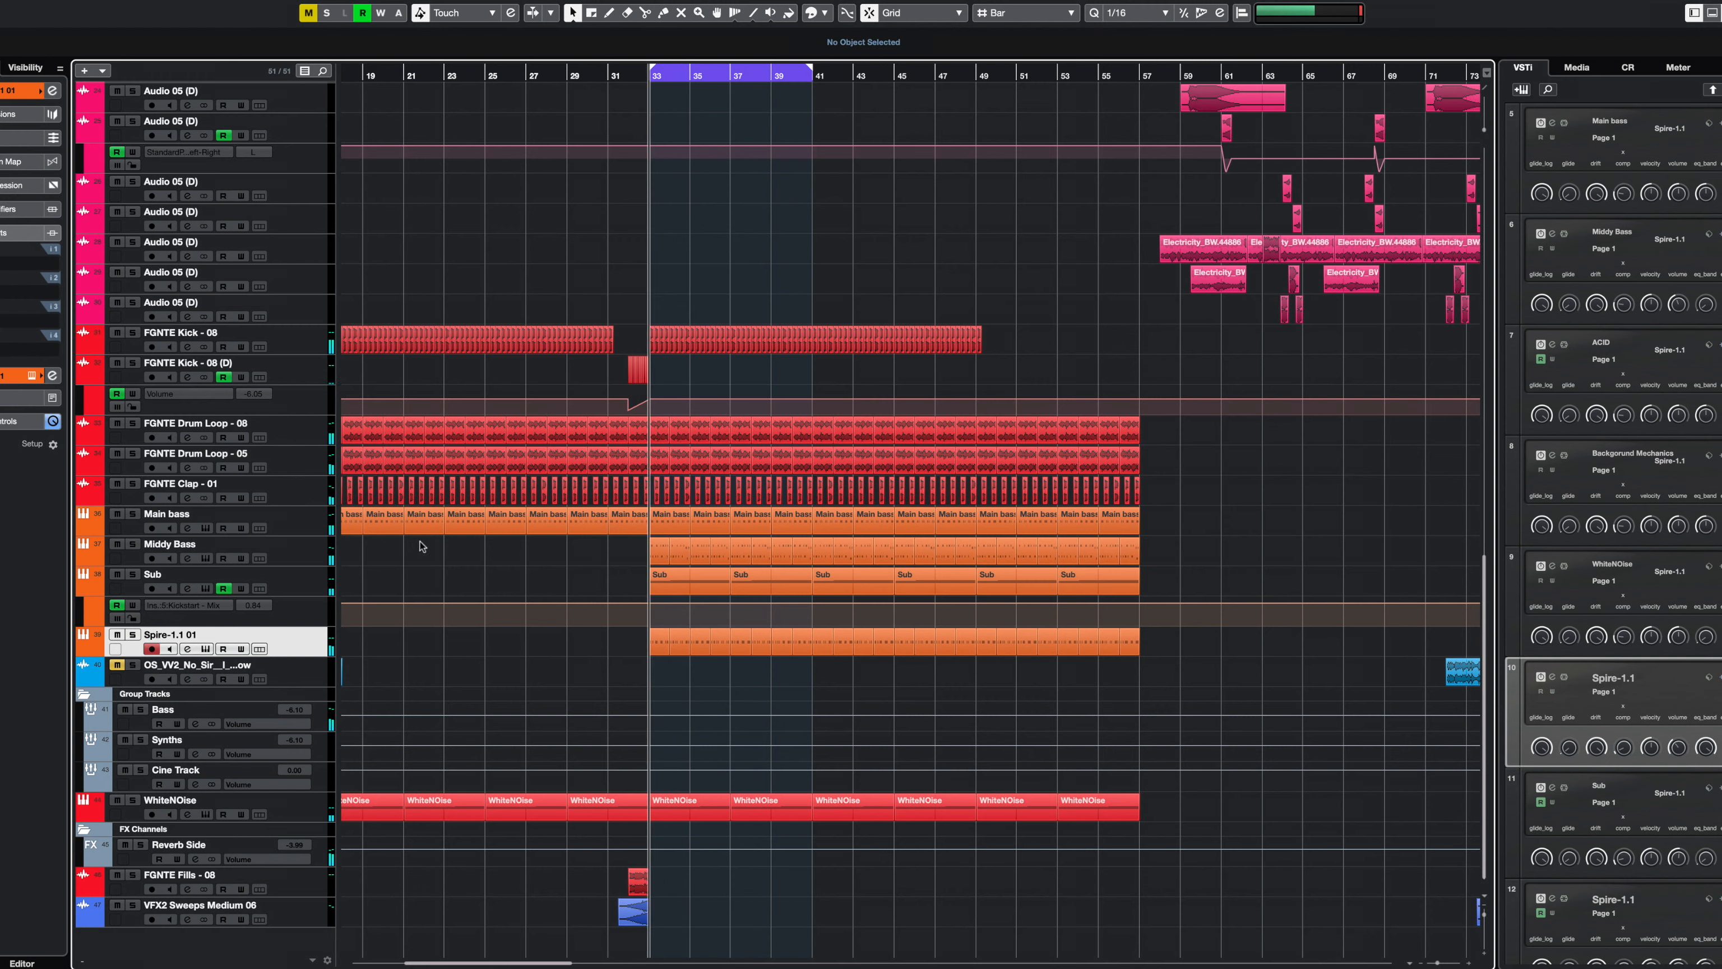
- Show the Spire instrument of the Spire-1.1 01 track below Massive 01 and place its window beneath the MainArp 2 clips
{"action": "scroll", "coordinate": [434, 543], "scroll_direction": "up", "scroll_amount": 10}
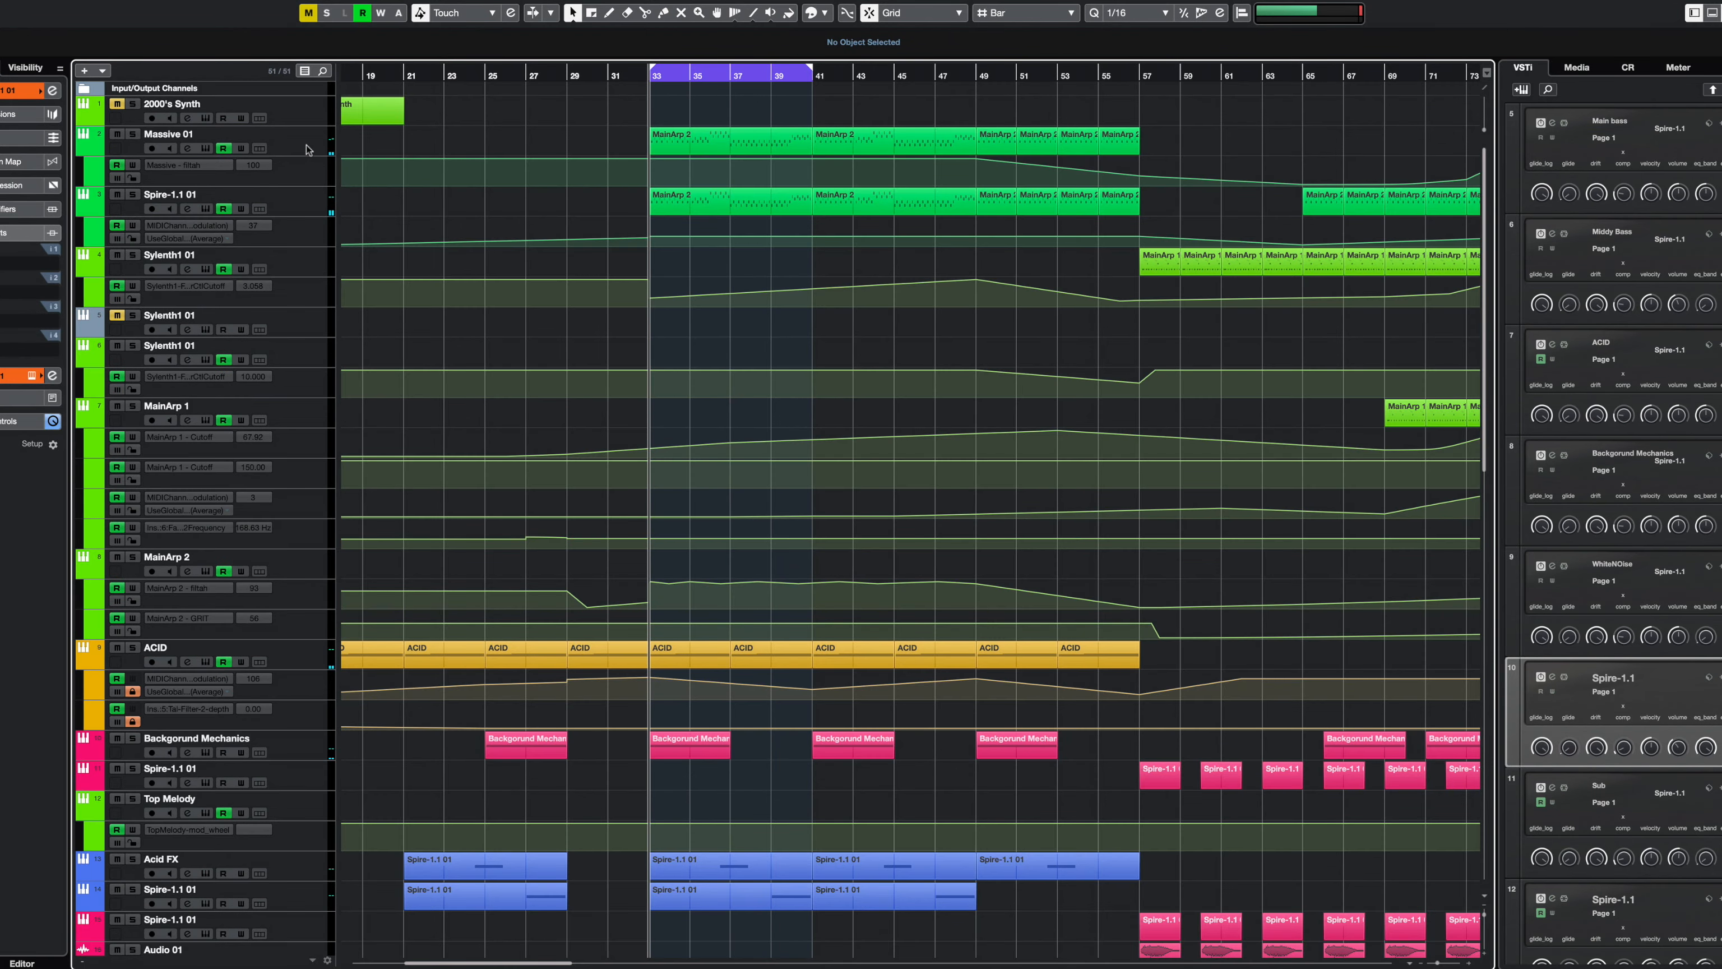
{"action": "left_click", "coordinate": [307, 149]}
{"action": "left_click", "coordinate": [298, 203]}
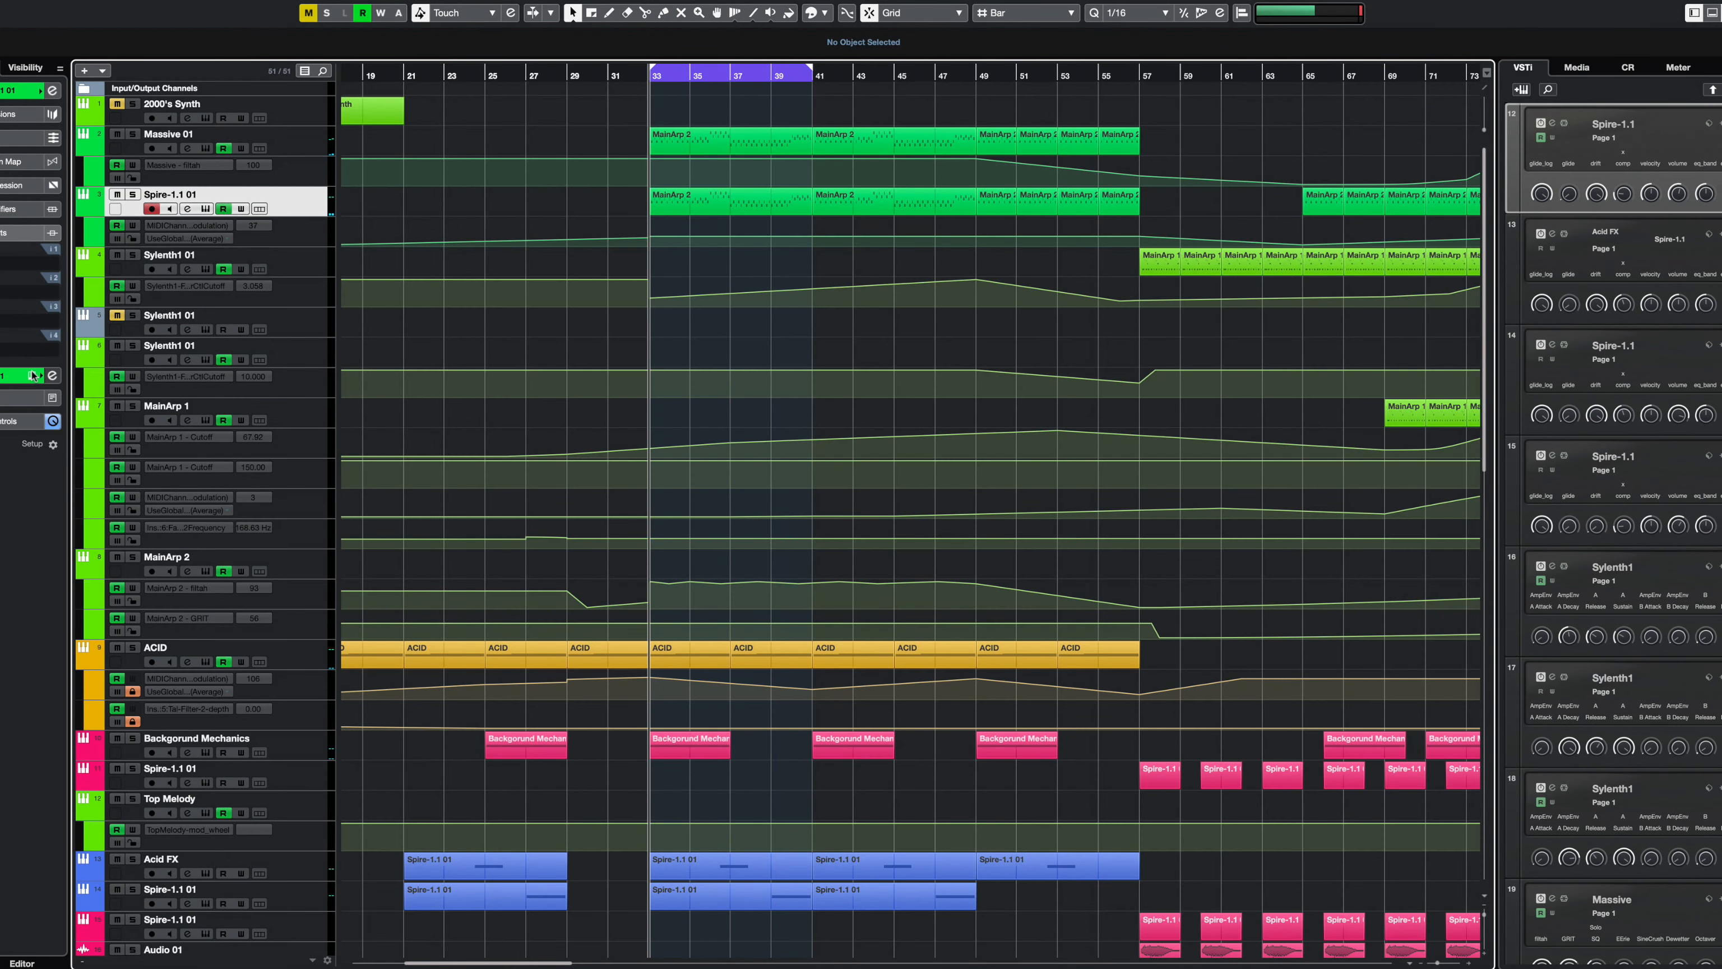
{"action": "left_click", "coordinate": [1553, 124]}
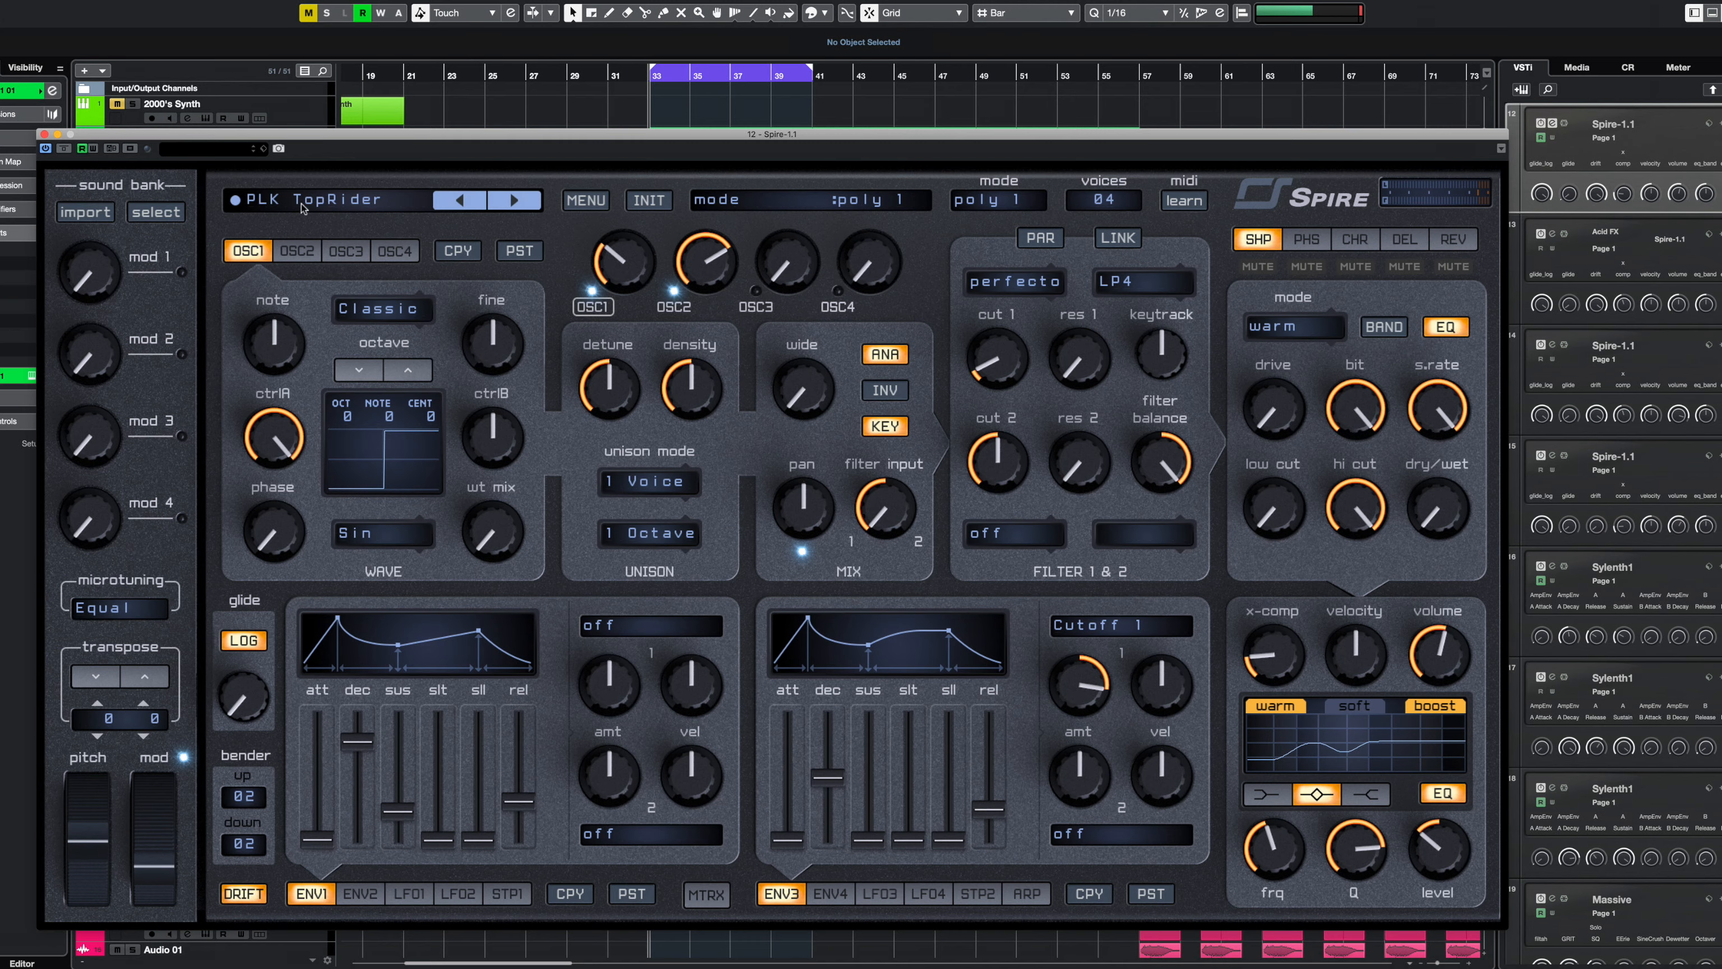
{"action": "left_click_drag", "start_coordinate": [632, 138], "coordinate": [705, 482]}
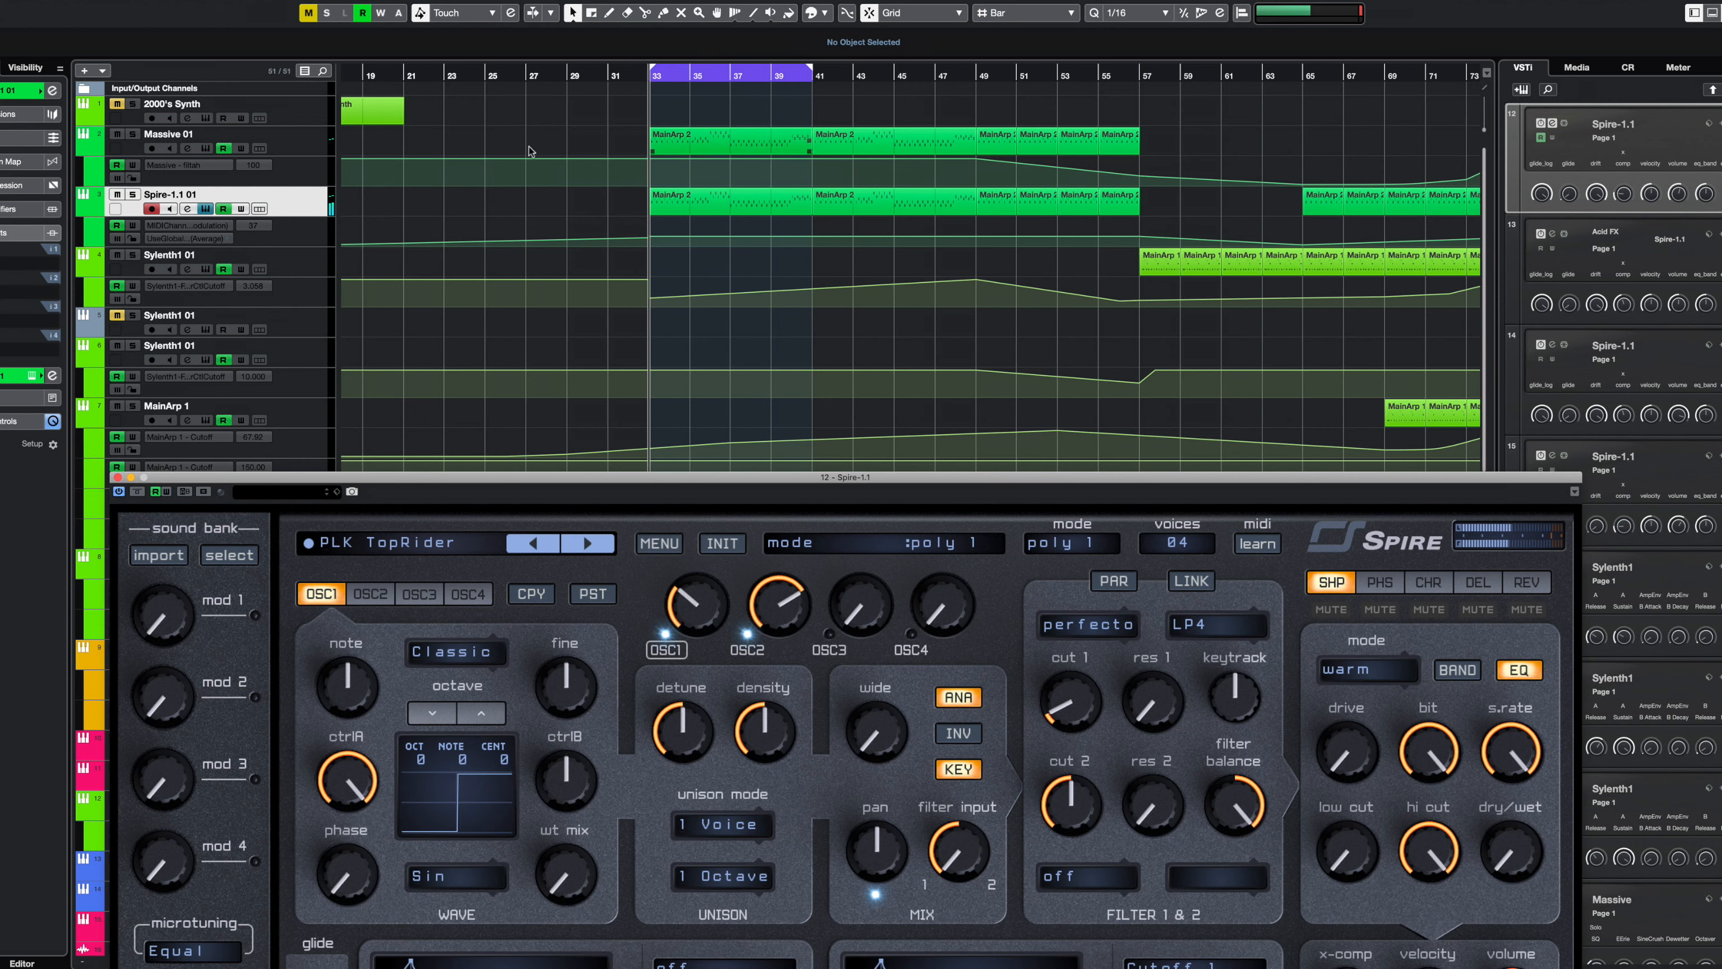
- Play the loop and audition the Spire-1.1 01 arp track soloed, and release its solo
{"action": "key", "text": "space"}
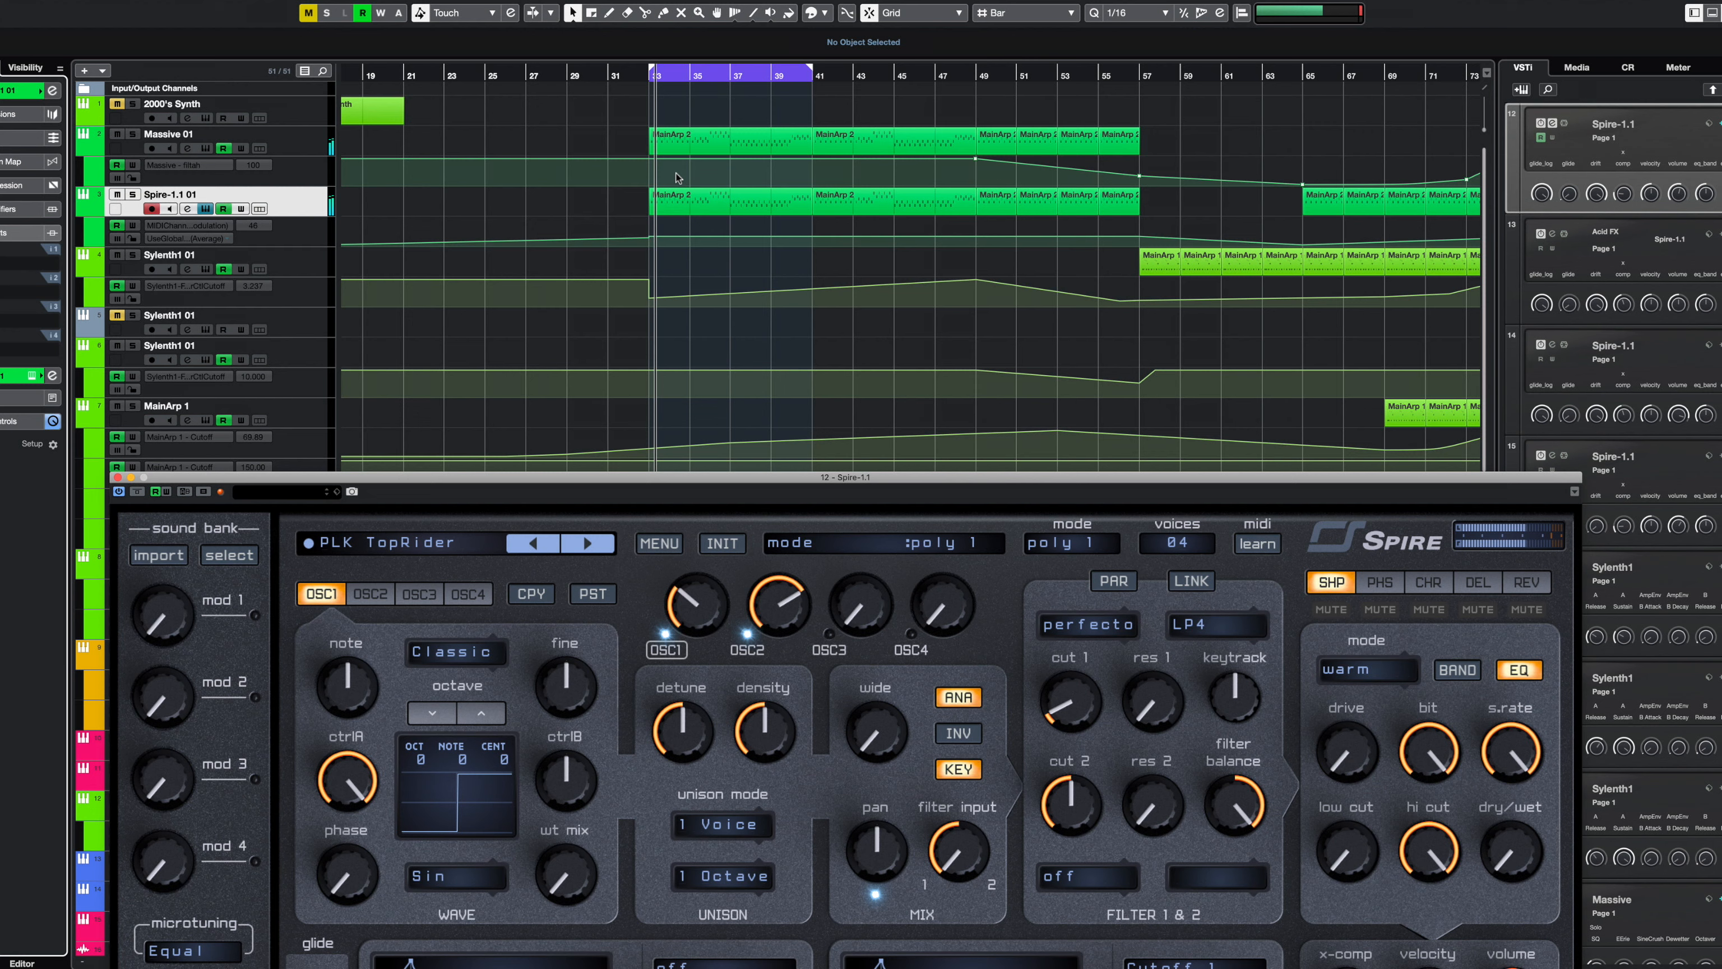
{"action": "left_click", "coordinate": [132, 196]}
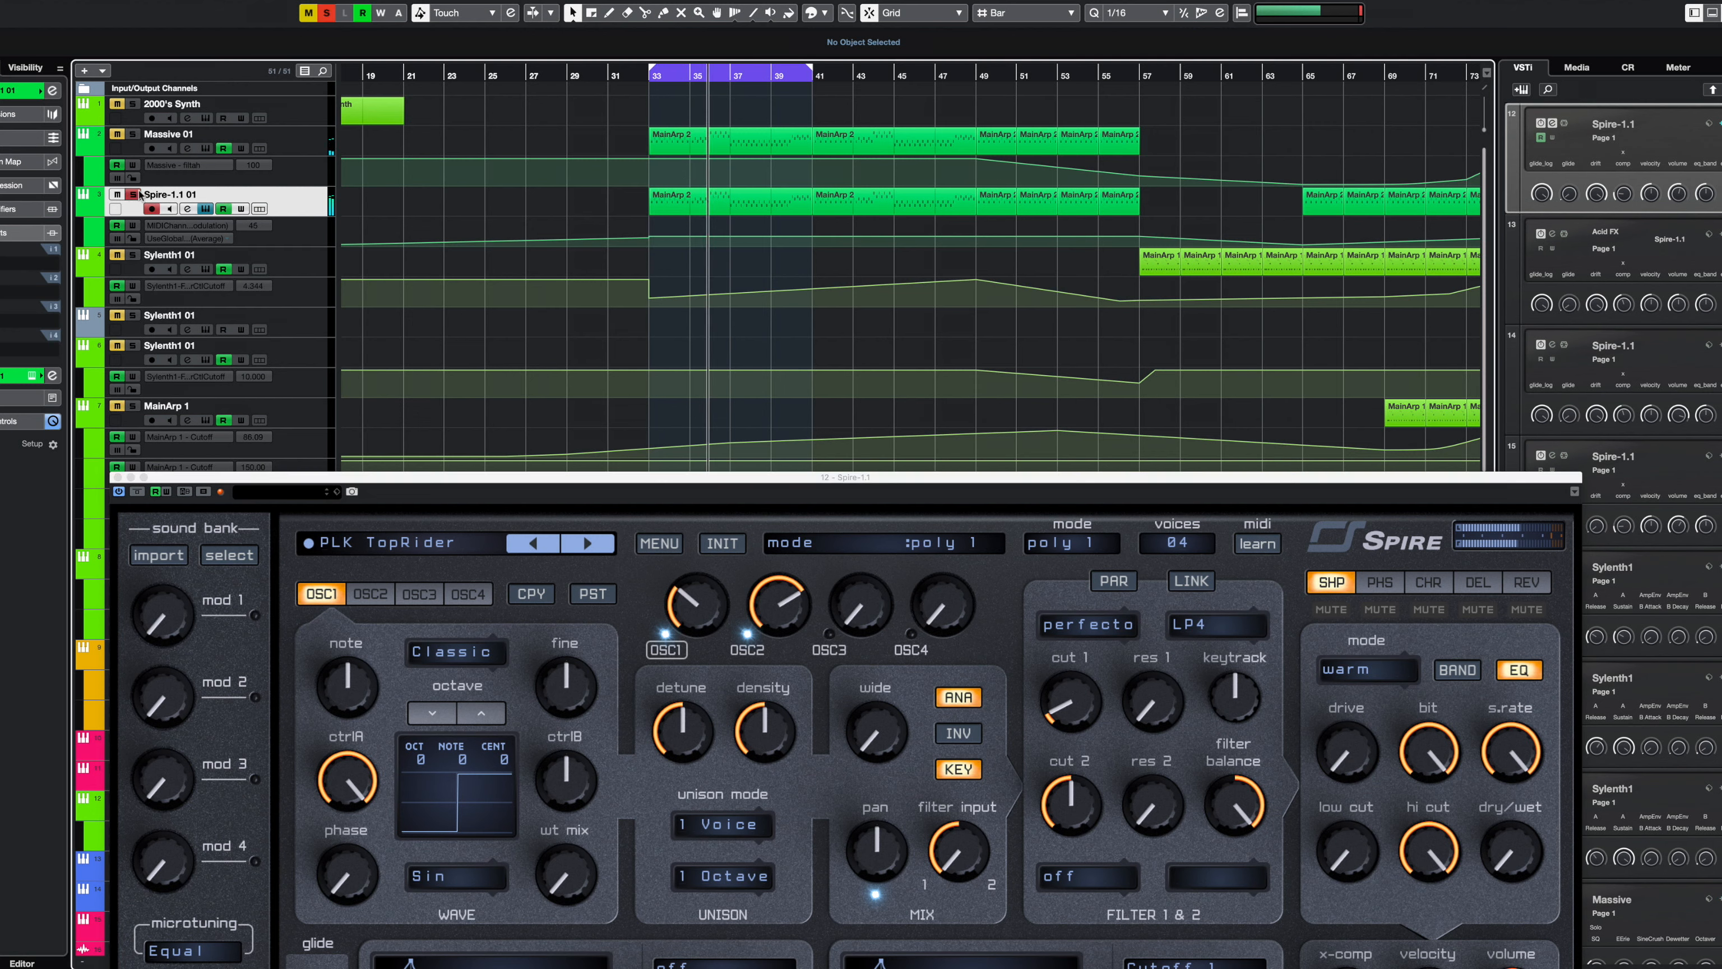
{"action": "left_click", "coordinate": [132, 196]}
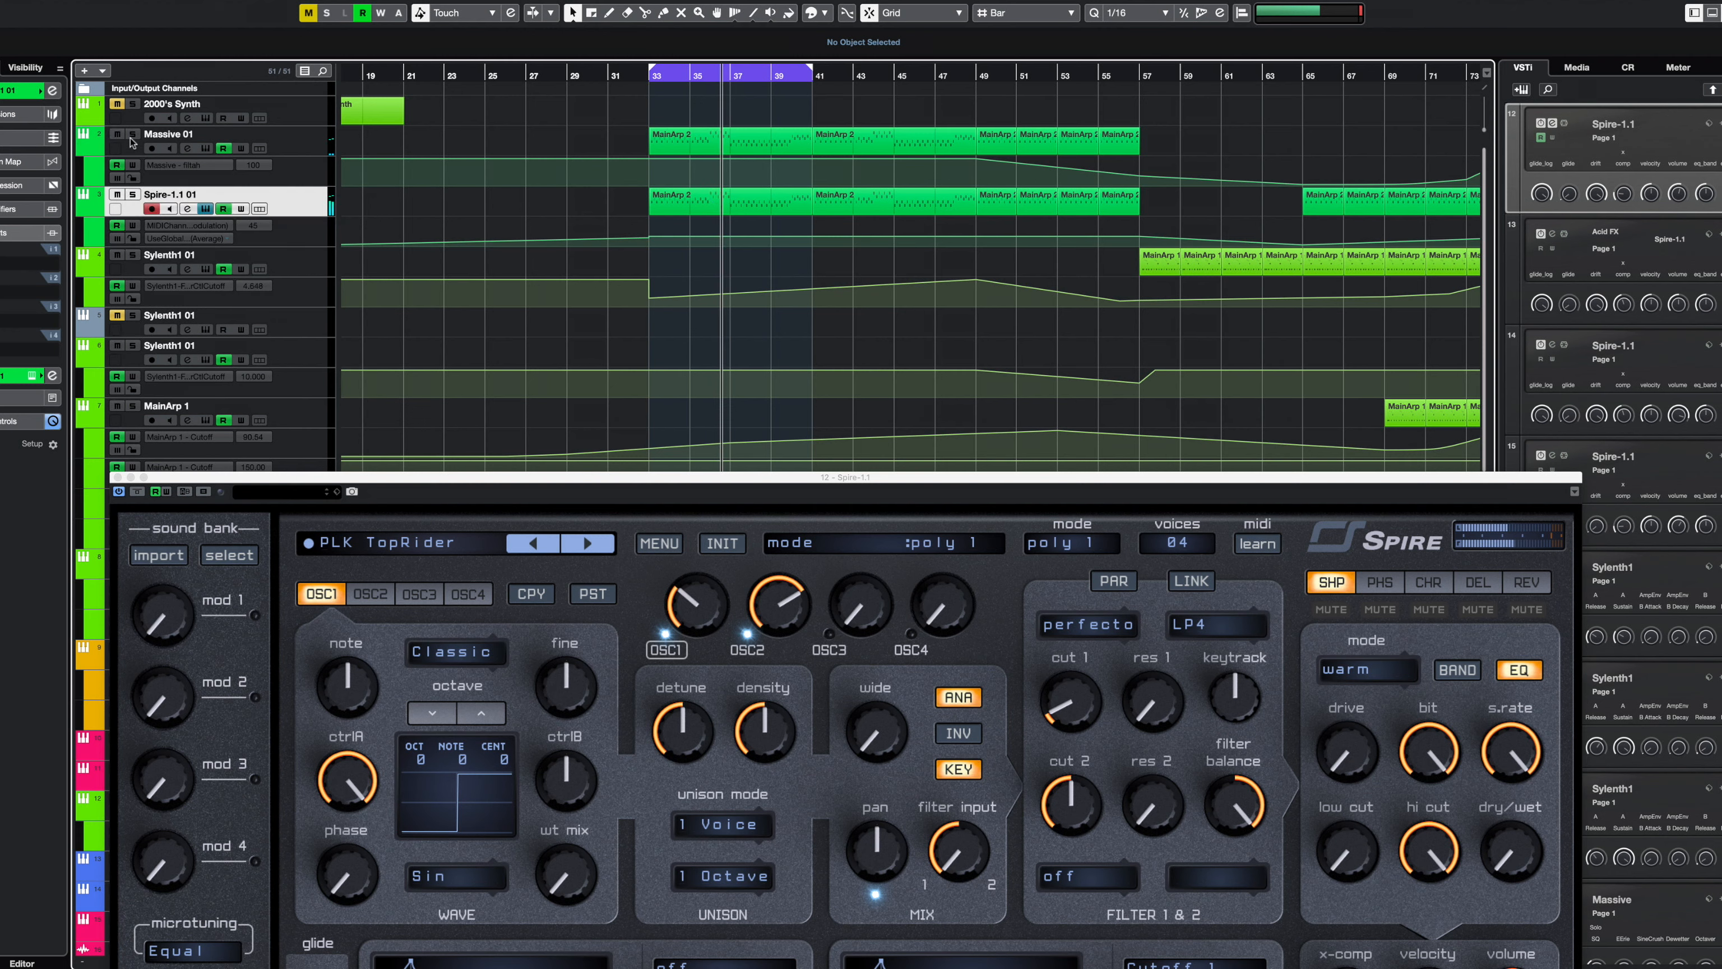
- Audition the Massive 01 arp soloed, add Spire-1.1 01 to the solo, and clear all solos
{"action": "key", "text": "space"}
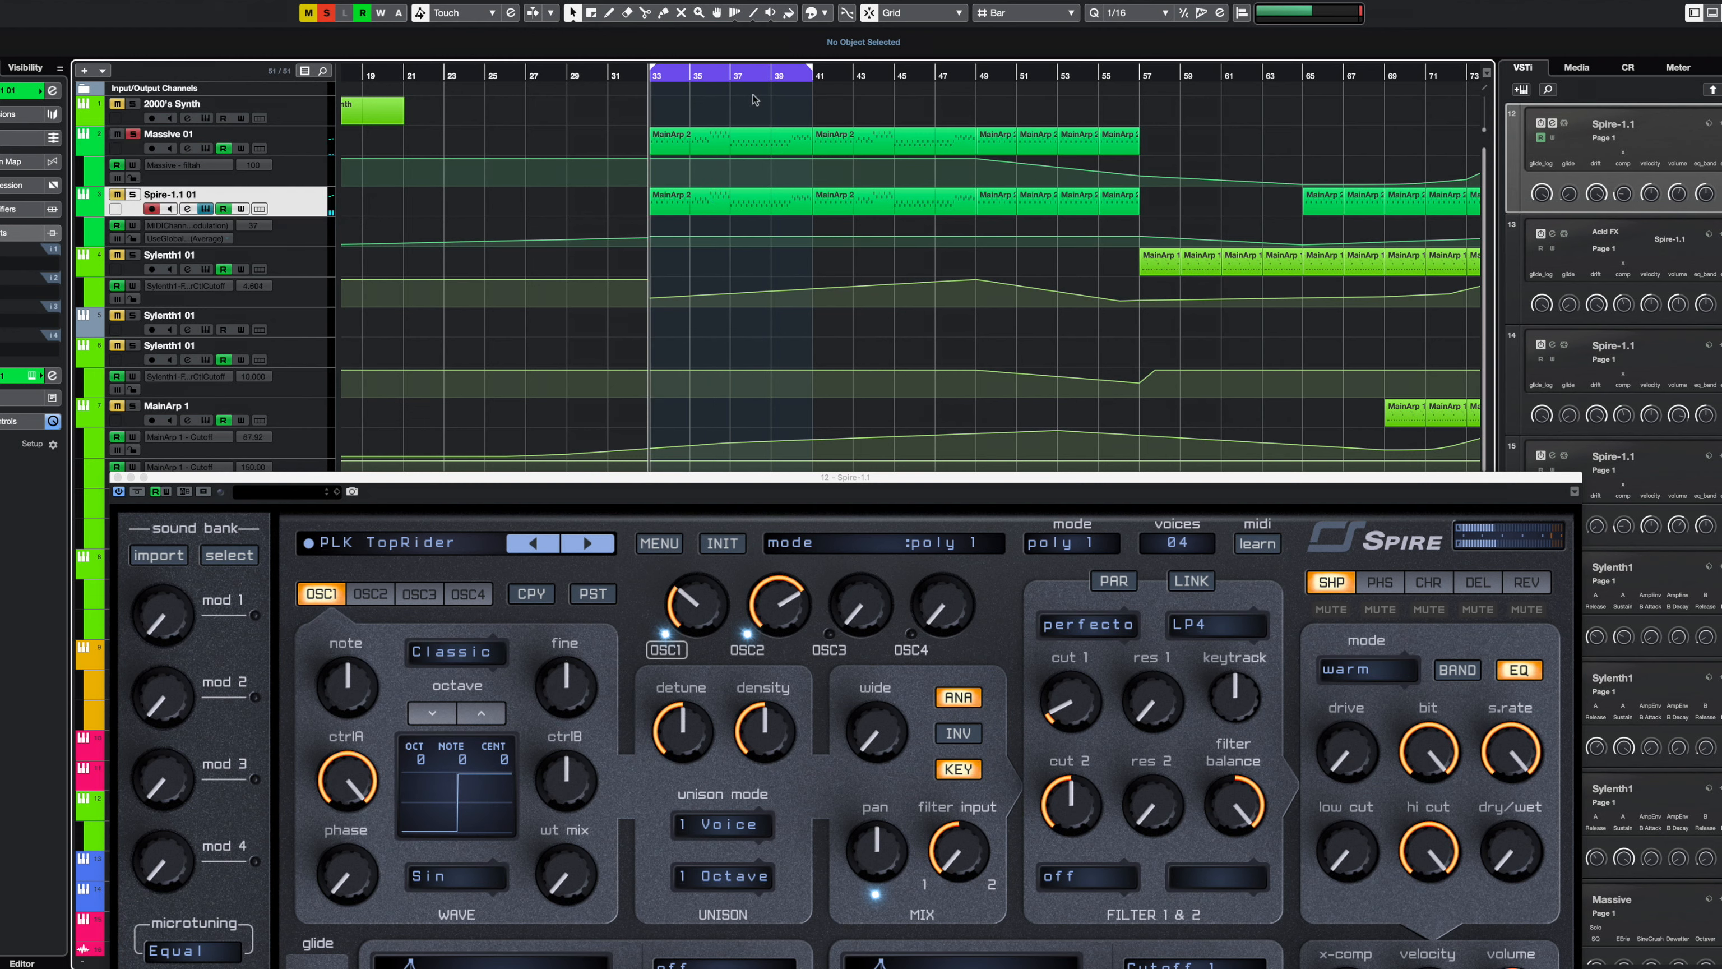
{"action": "key", "text": "space"}
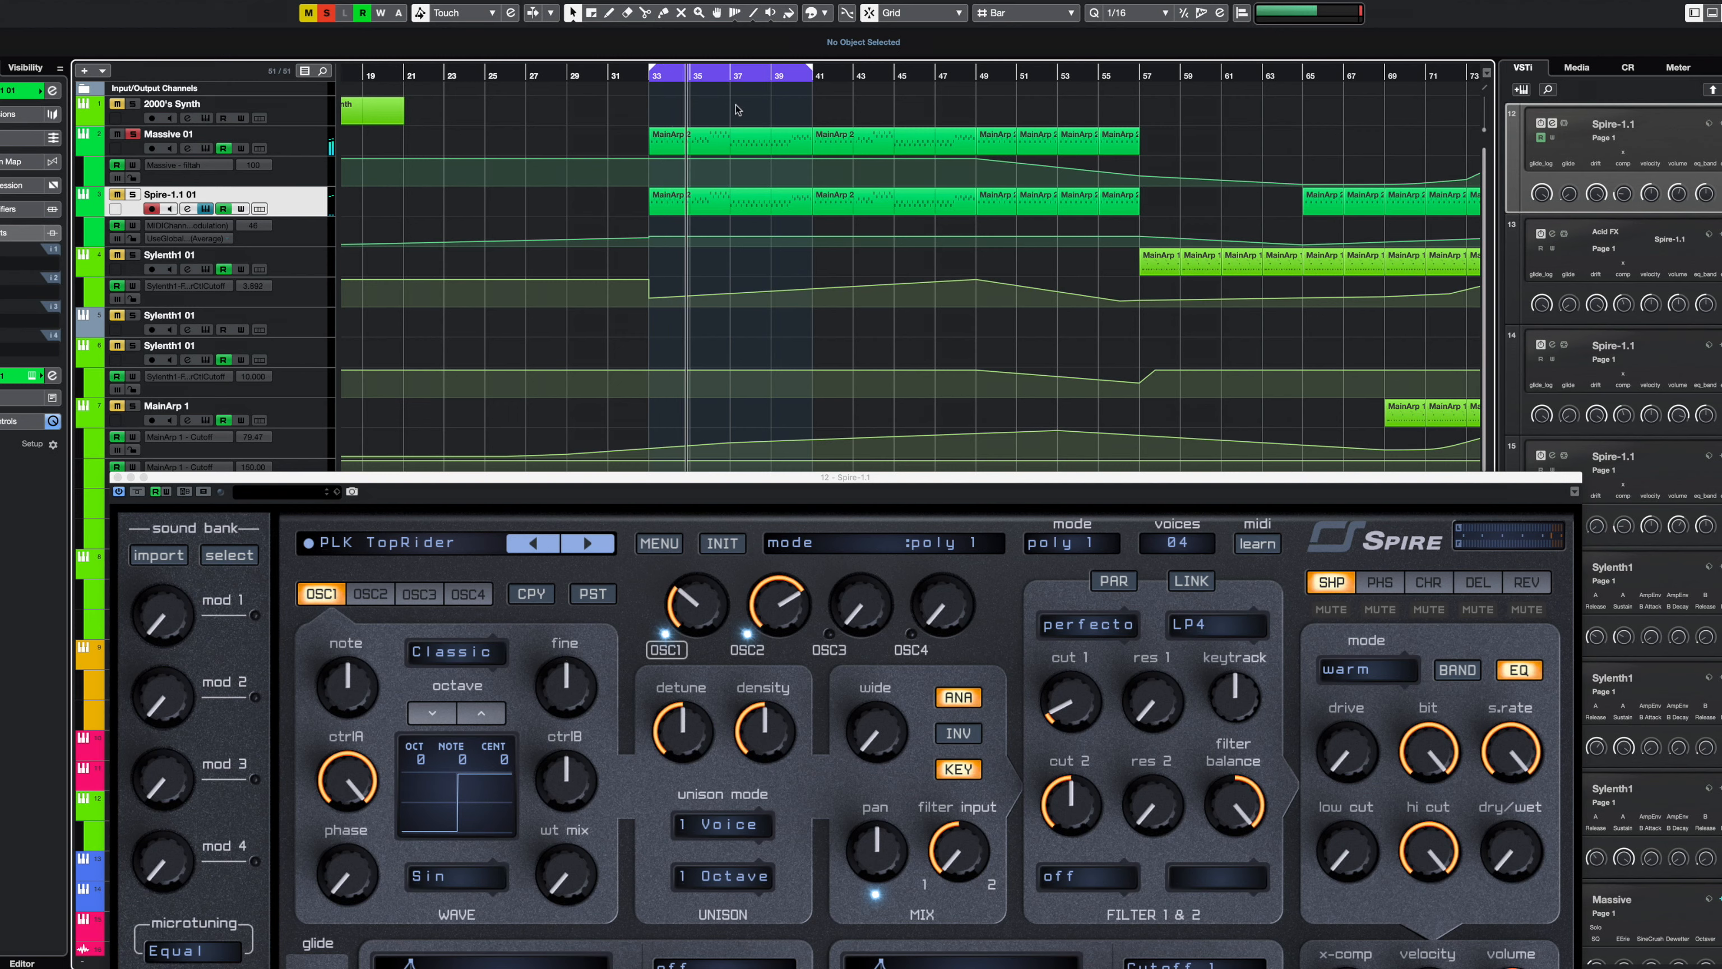
{"action": "left_click", "coordinate": [133, 194]}
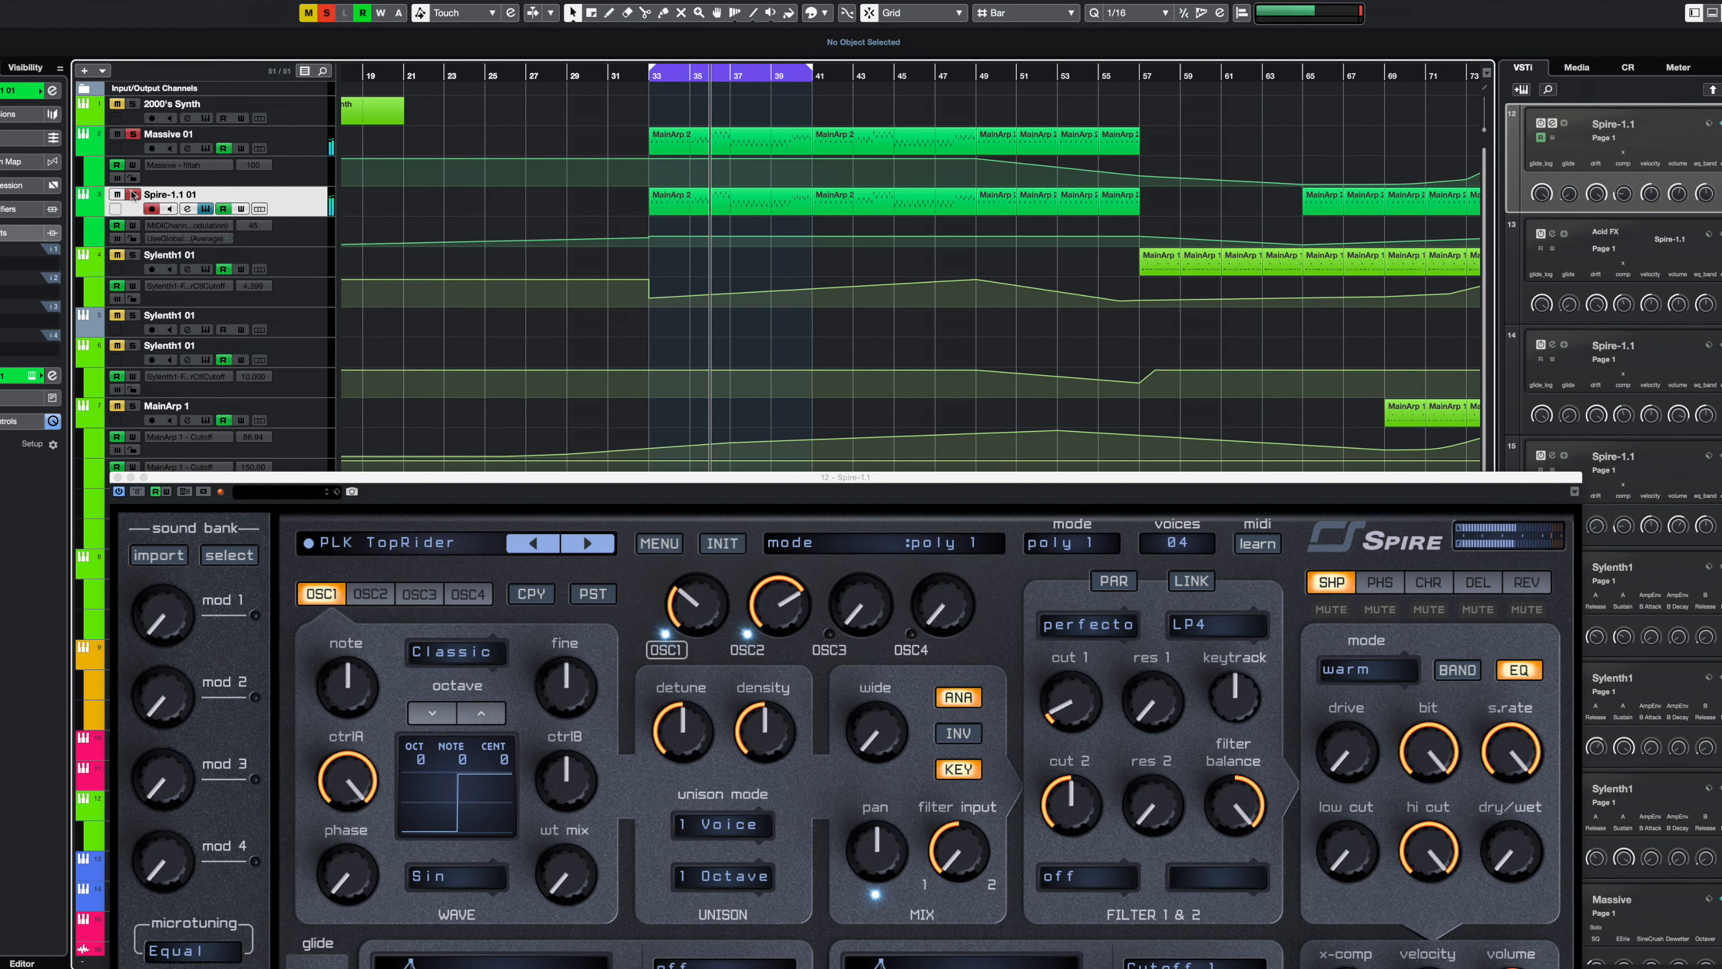
{"action": "left_click", "coordinate": [326, 12]}
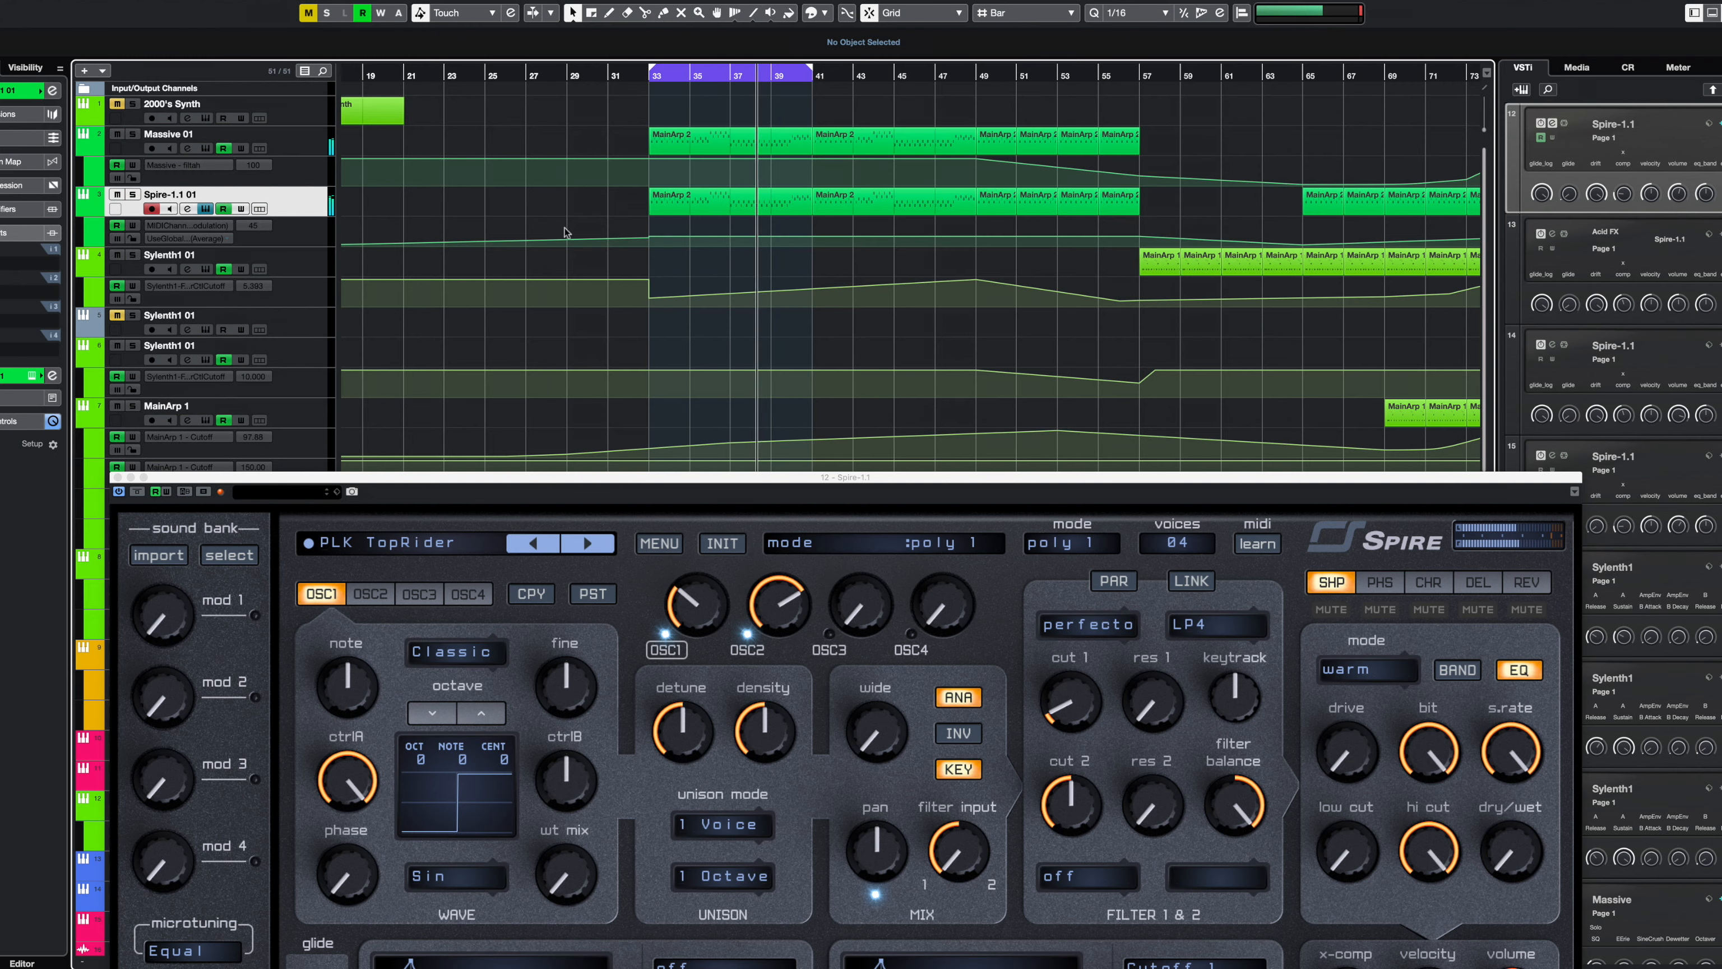
- Open the ACID track's Spire instrument and inspect the arpeggiator settings of its ACD LastOne patch
{"action": "left_click", "coordinate": [117, 477]}
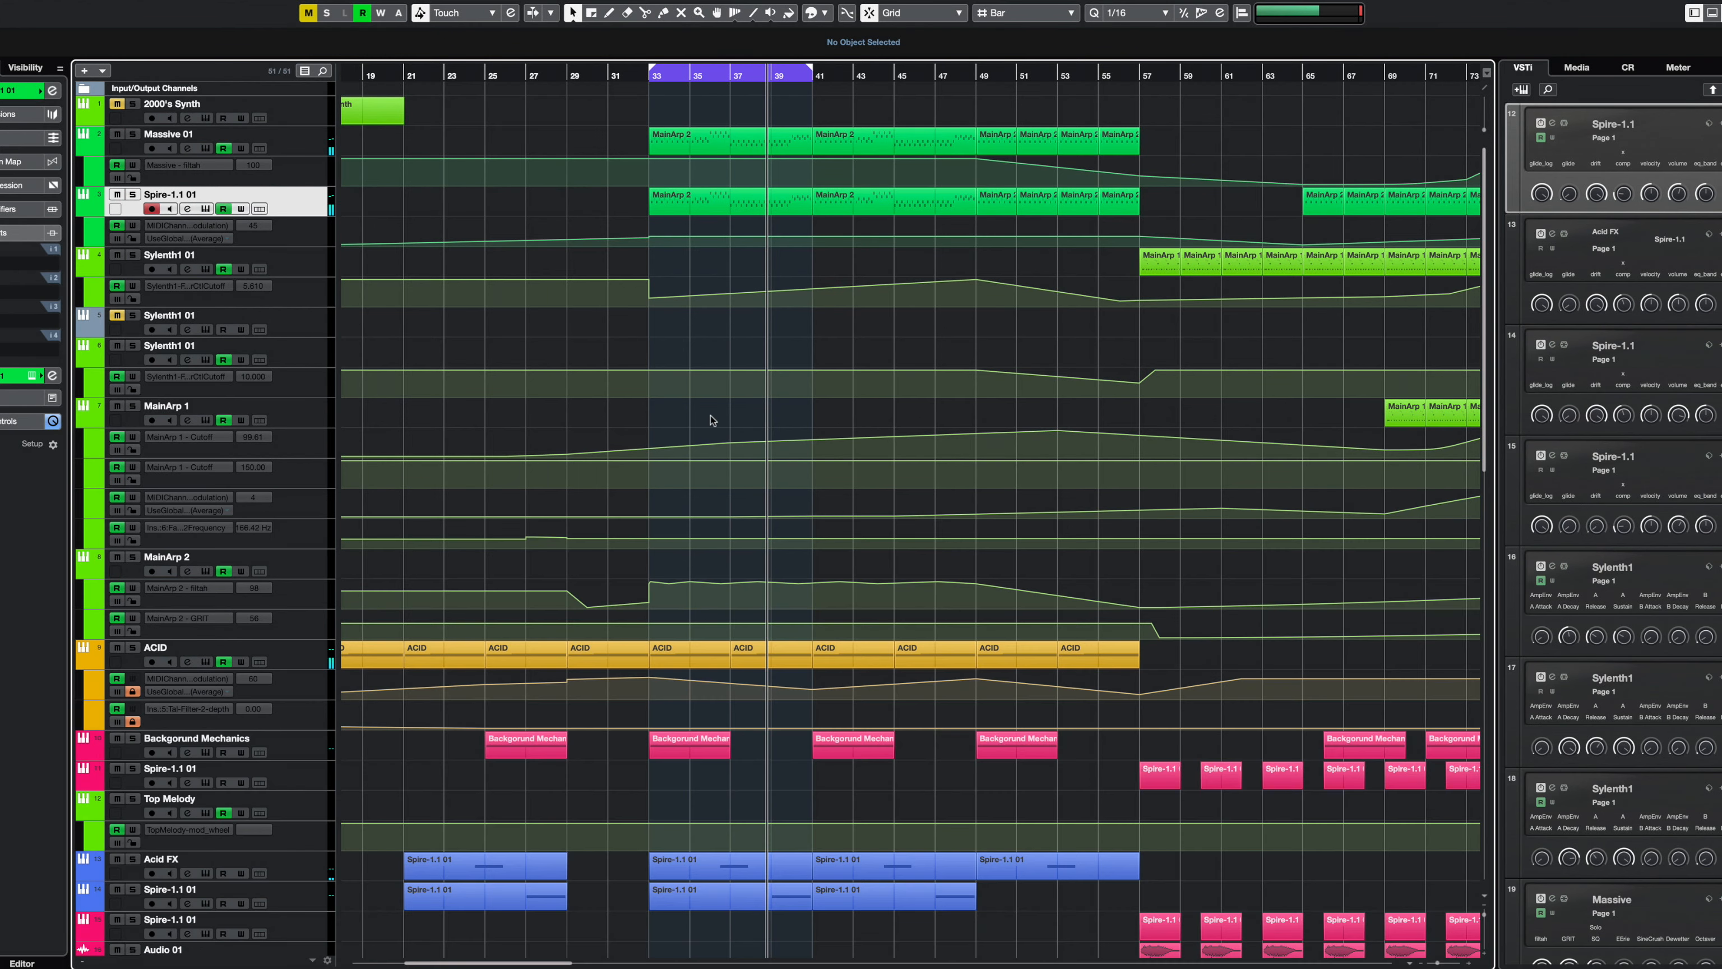
{"action": "scroll", "coordinate": [711, 420], "scroll_direction": "down", "scroll_amount": 3}
{"action": "left_click", "coordinate": [295, 478]}
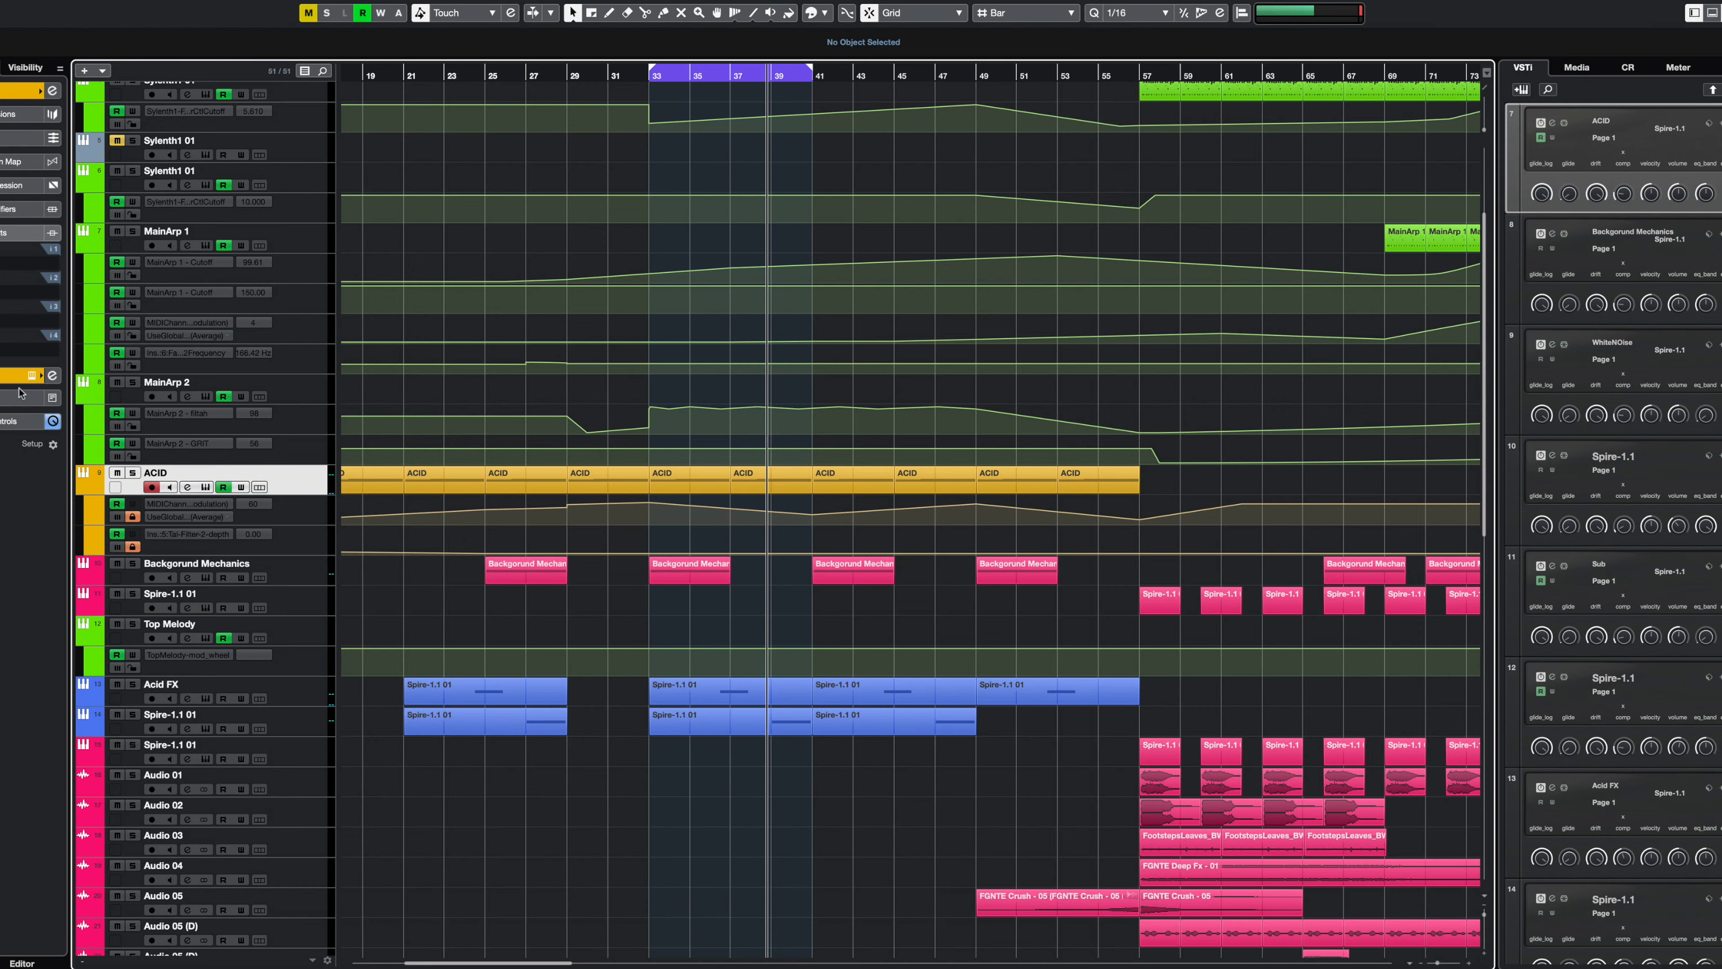
{"action": "left_click", "coordinate": [205, 487]}
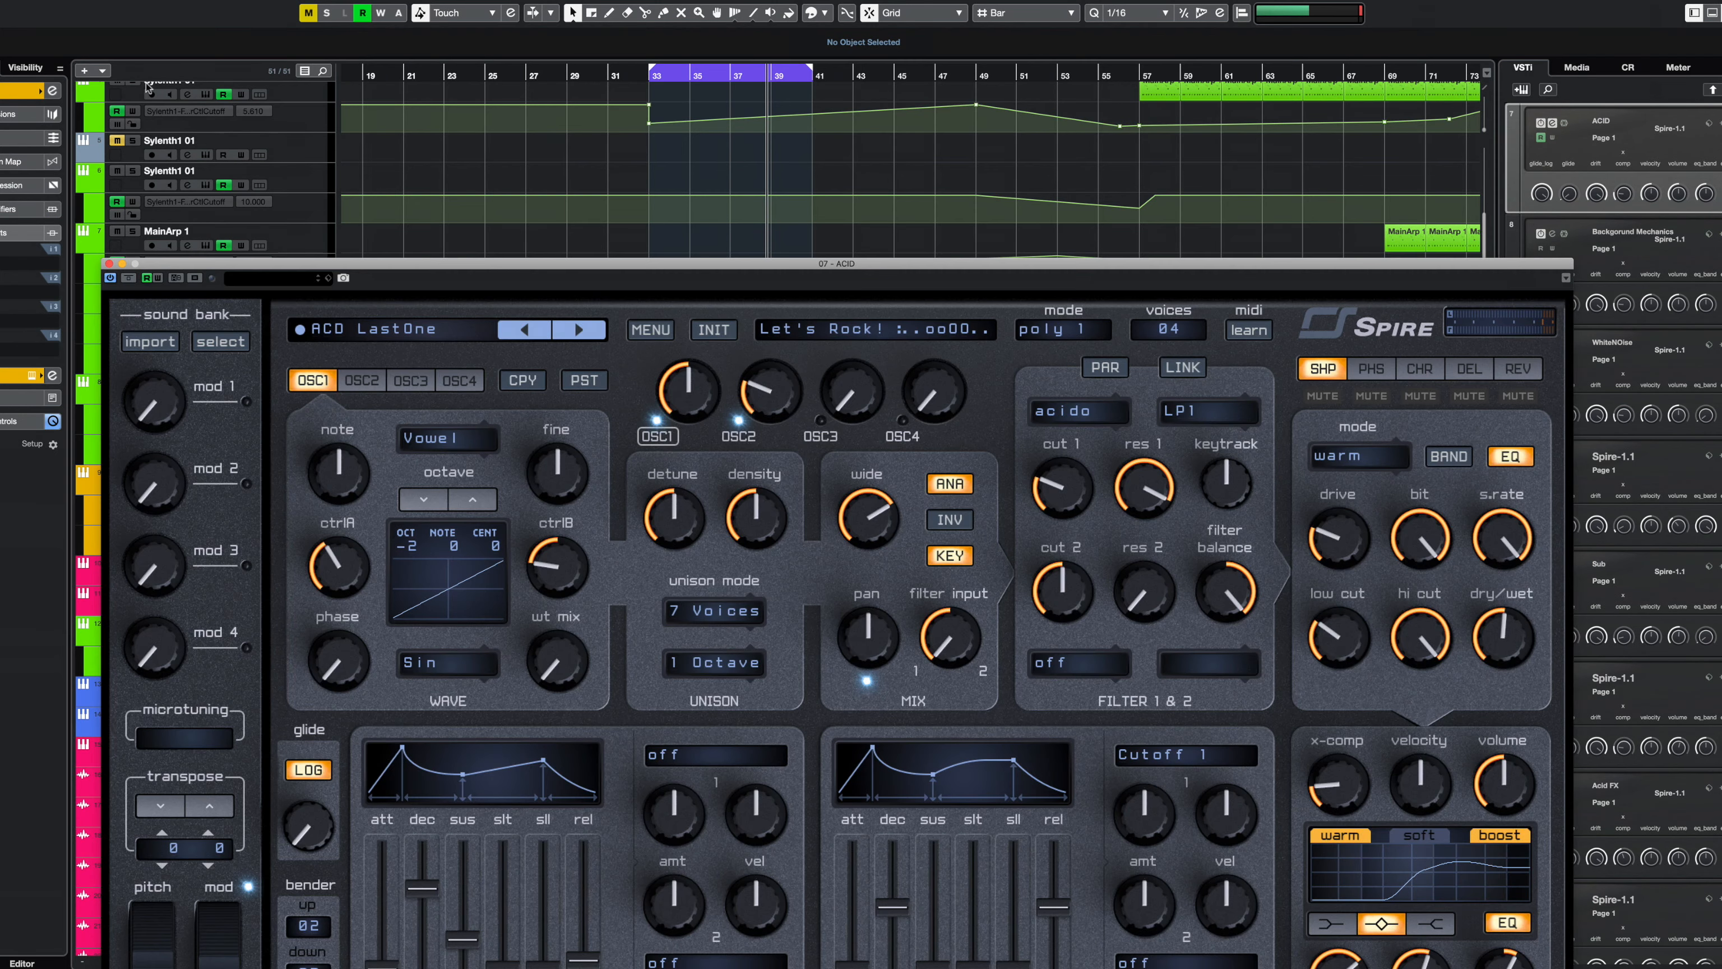
{"action": "left_click_drag", "start_coordinate": [428, 278], "coordinate": [398, 81]}
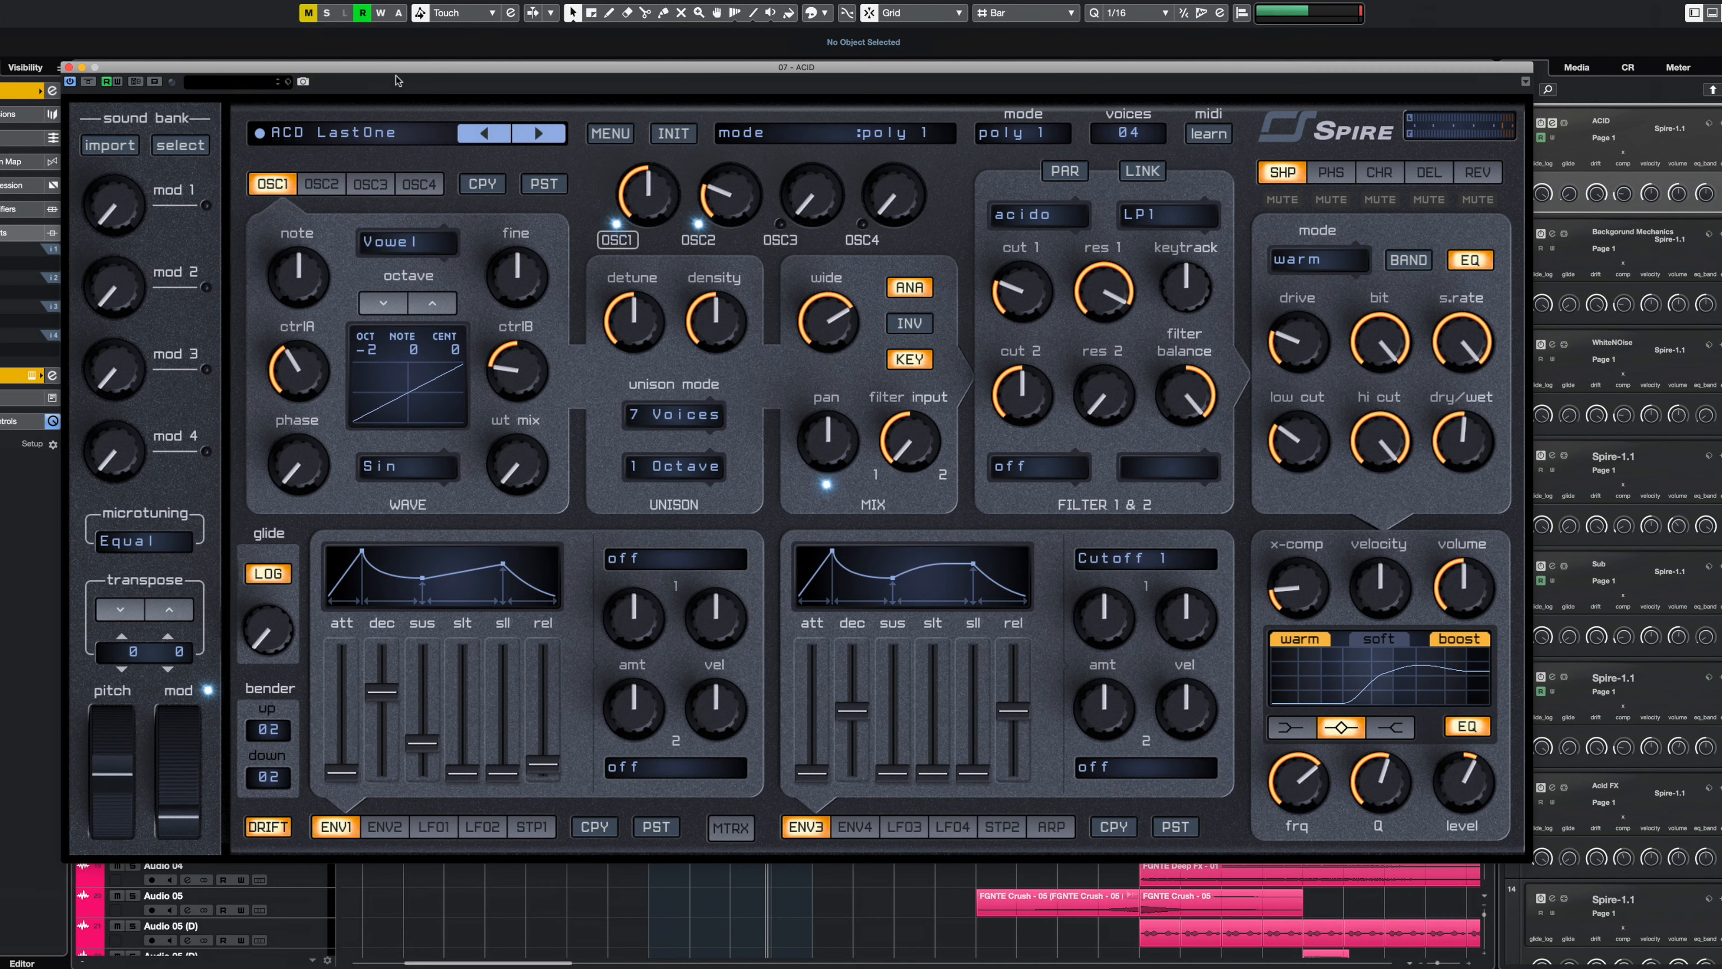
{"action": "left_click", "coordinate": [1052, 827]}
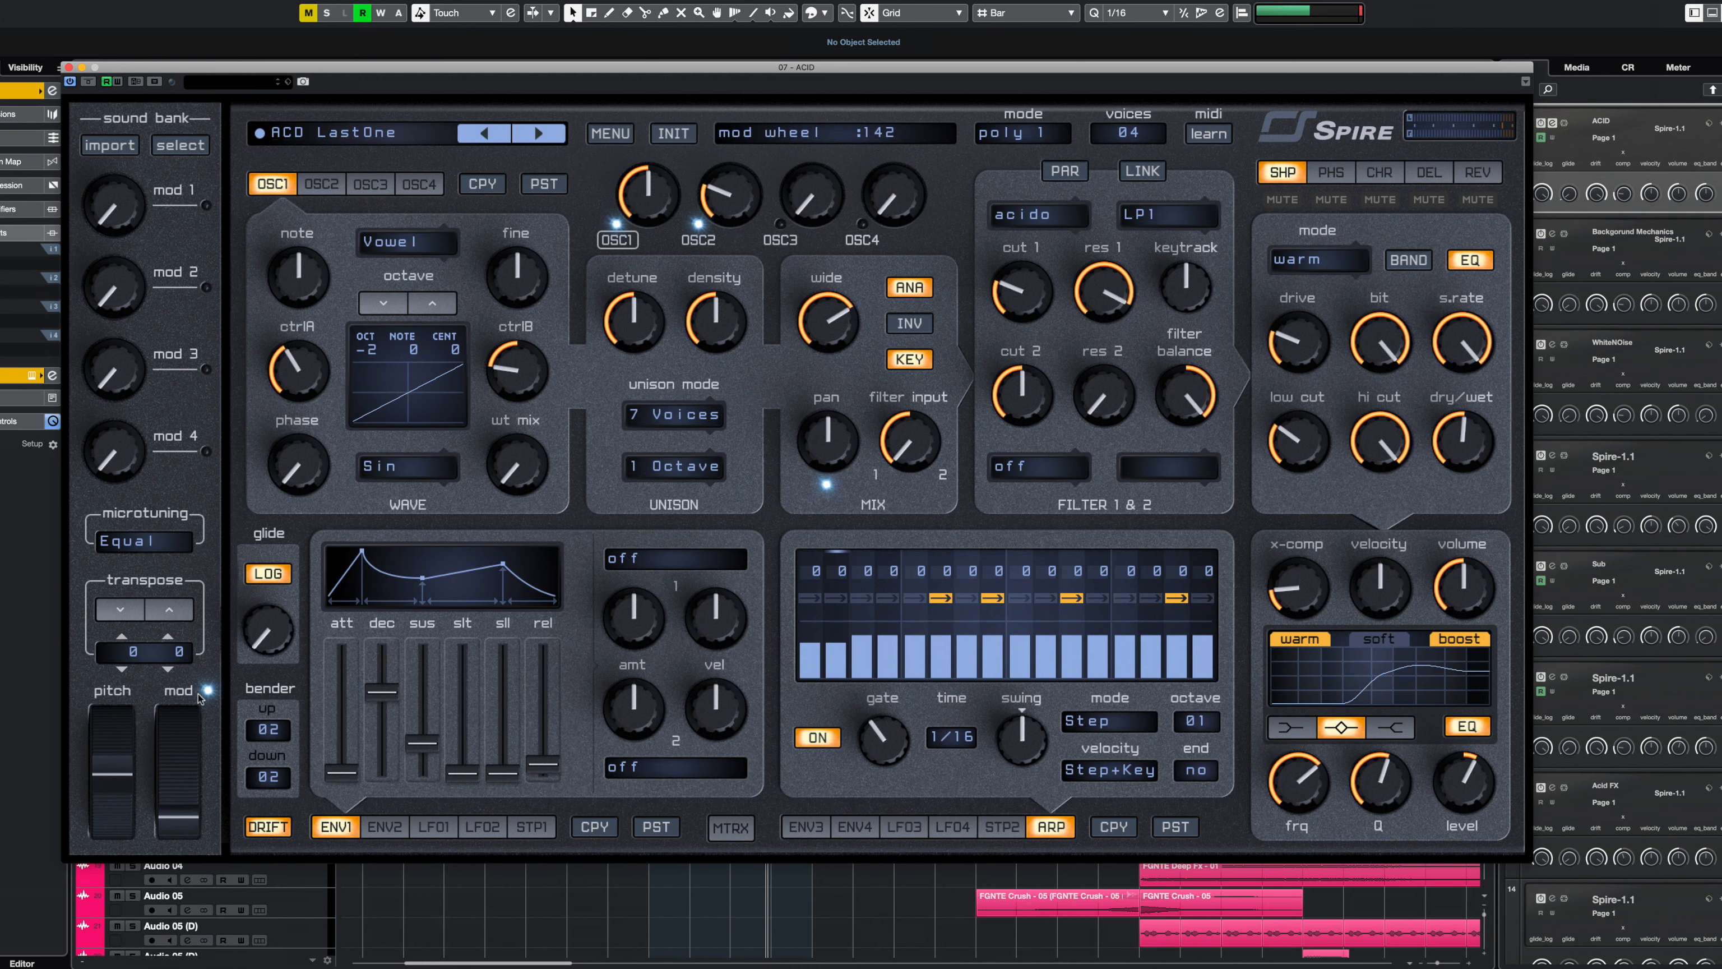
{"action": "left_click", "coordinate": [66, 67]}
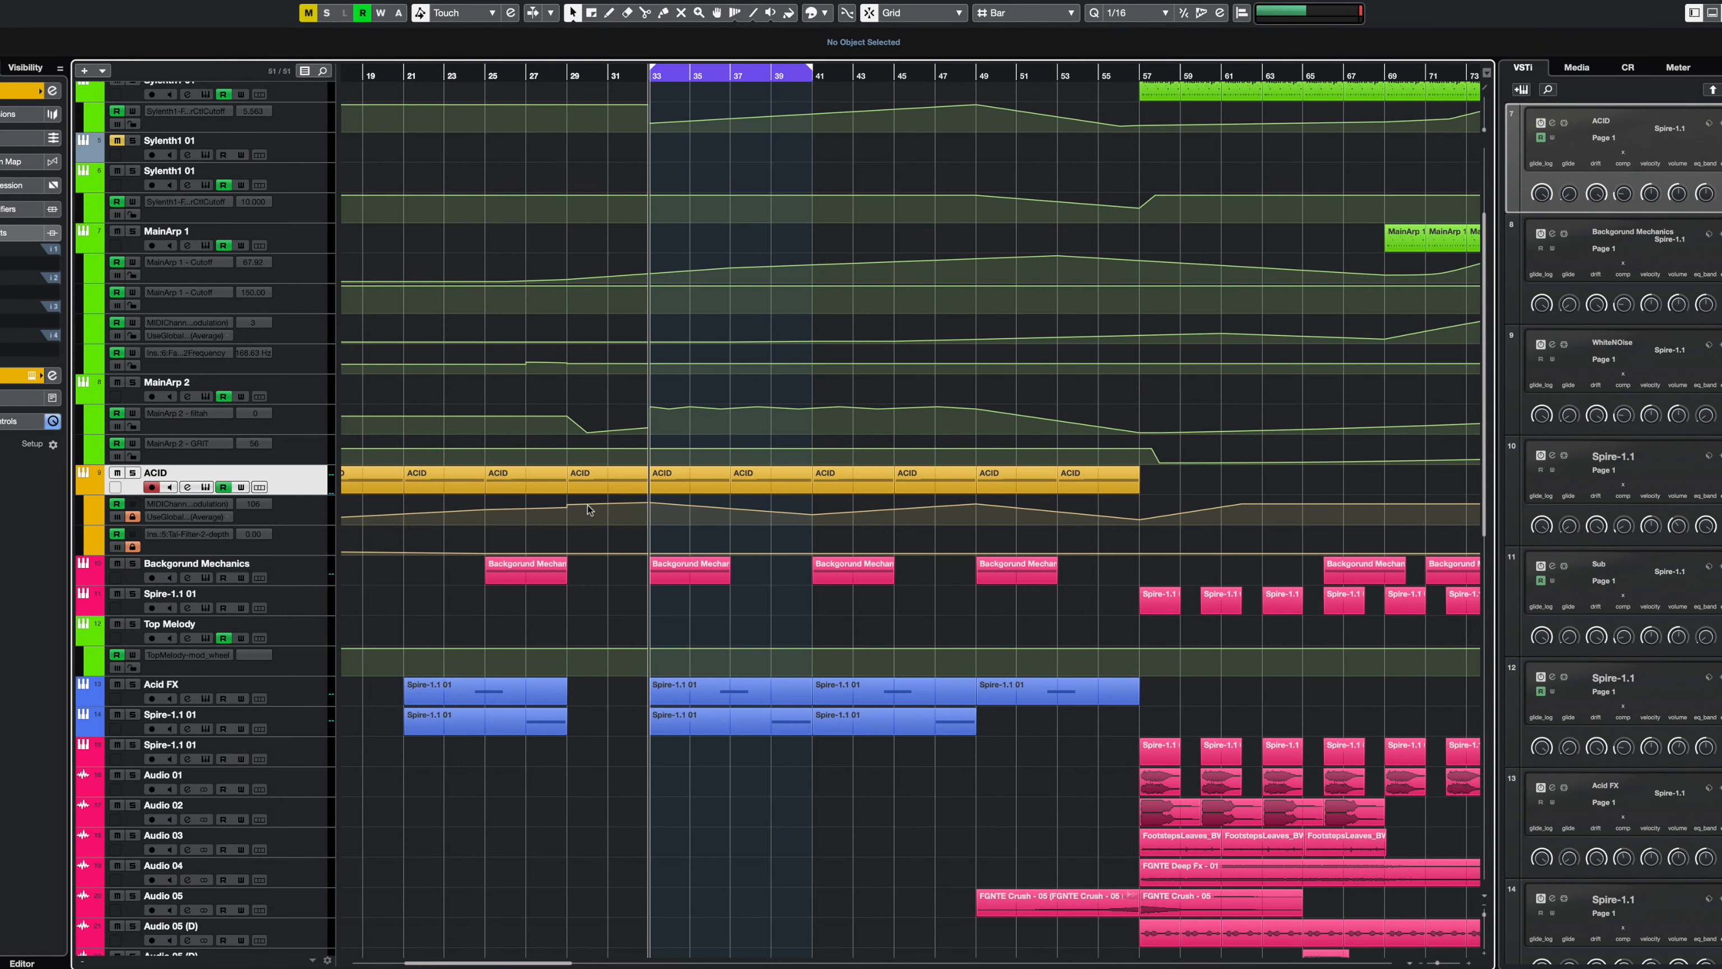
- Audition the ACID track soloed over the loop and release its solo
{"action": "left_click", "coordinate": [132, 473]}
{"action": "key", "text": "space"}
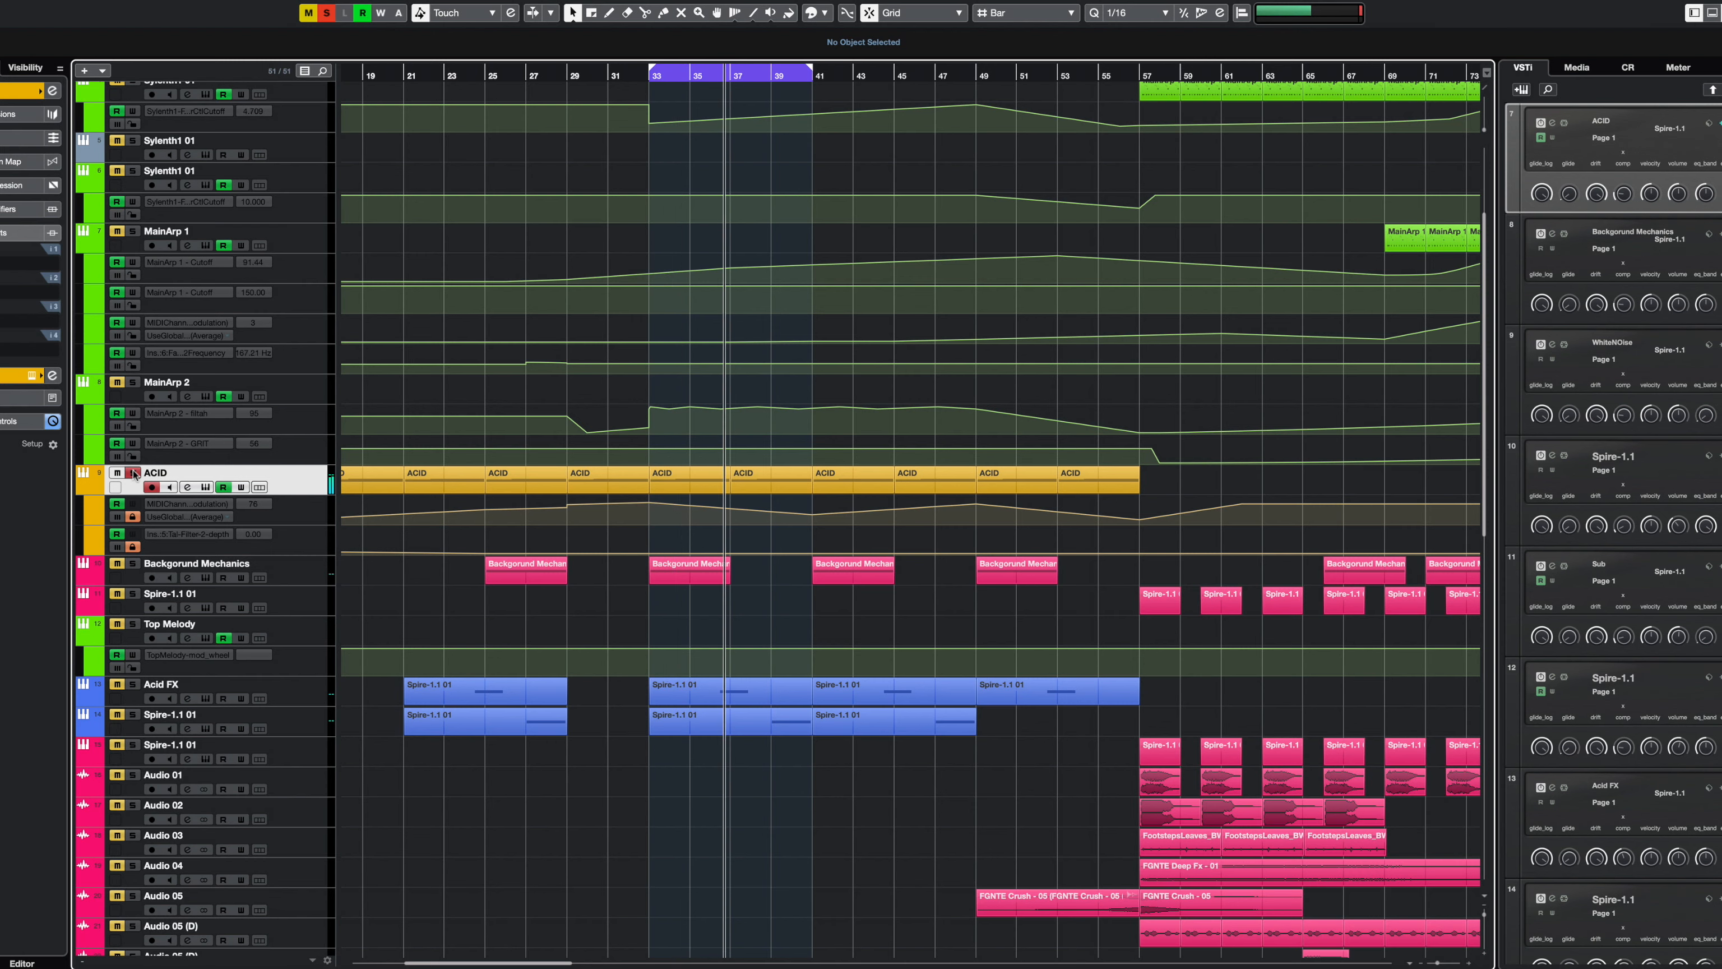
{"action": "left_click", "coordinate": [133, 474]}
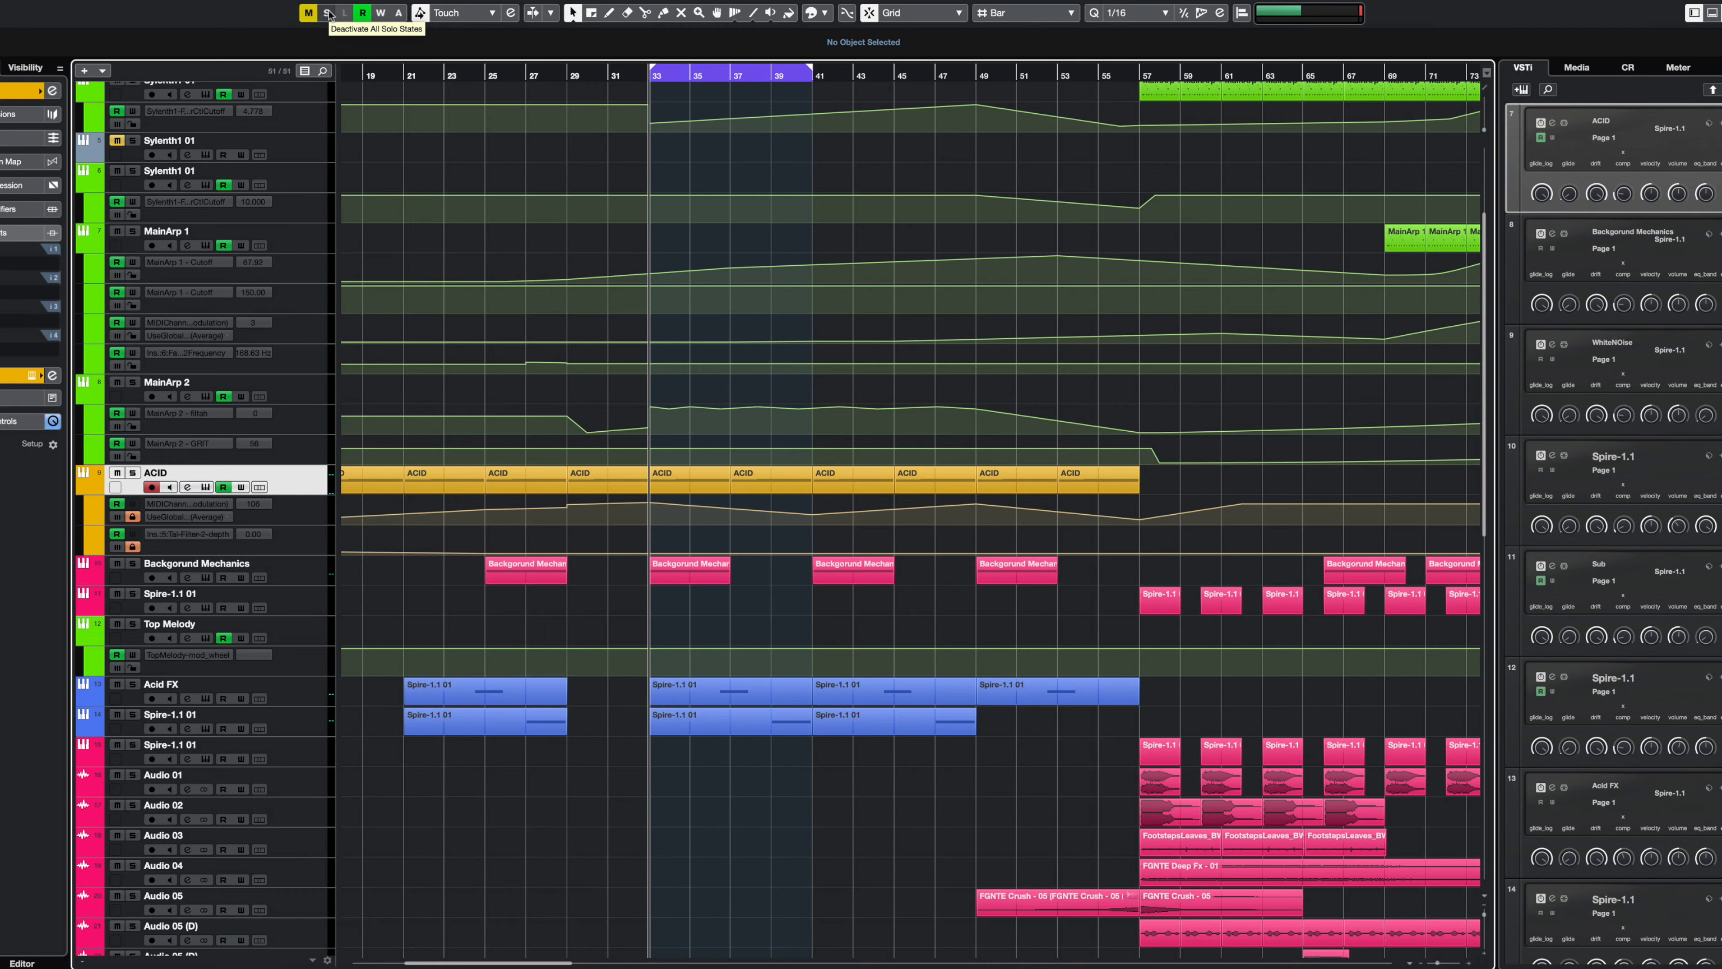
- Play the loop with all tracks unsoloed while looking over the drum, bass, ACID and effect tracks
{"action": "scroll", "coordinate": [438, 105], "scroll_direction": "up", "scroll_amount": 5}
{"action": "scroll", "coordinate": [492, 389], "scroll_direction": "down", "scroll_amount": 15}
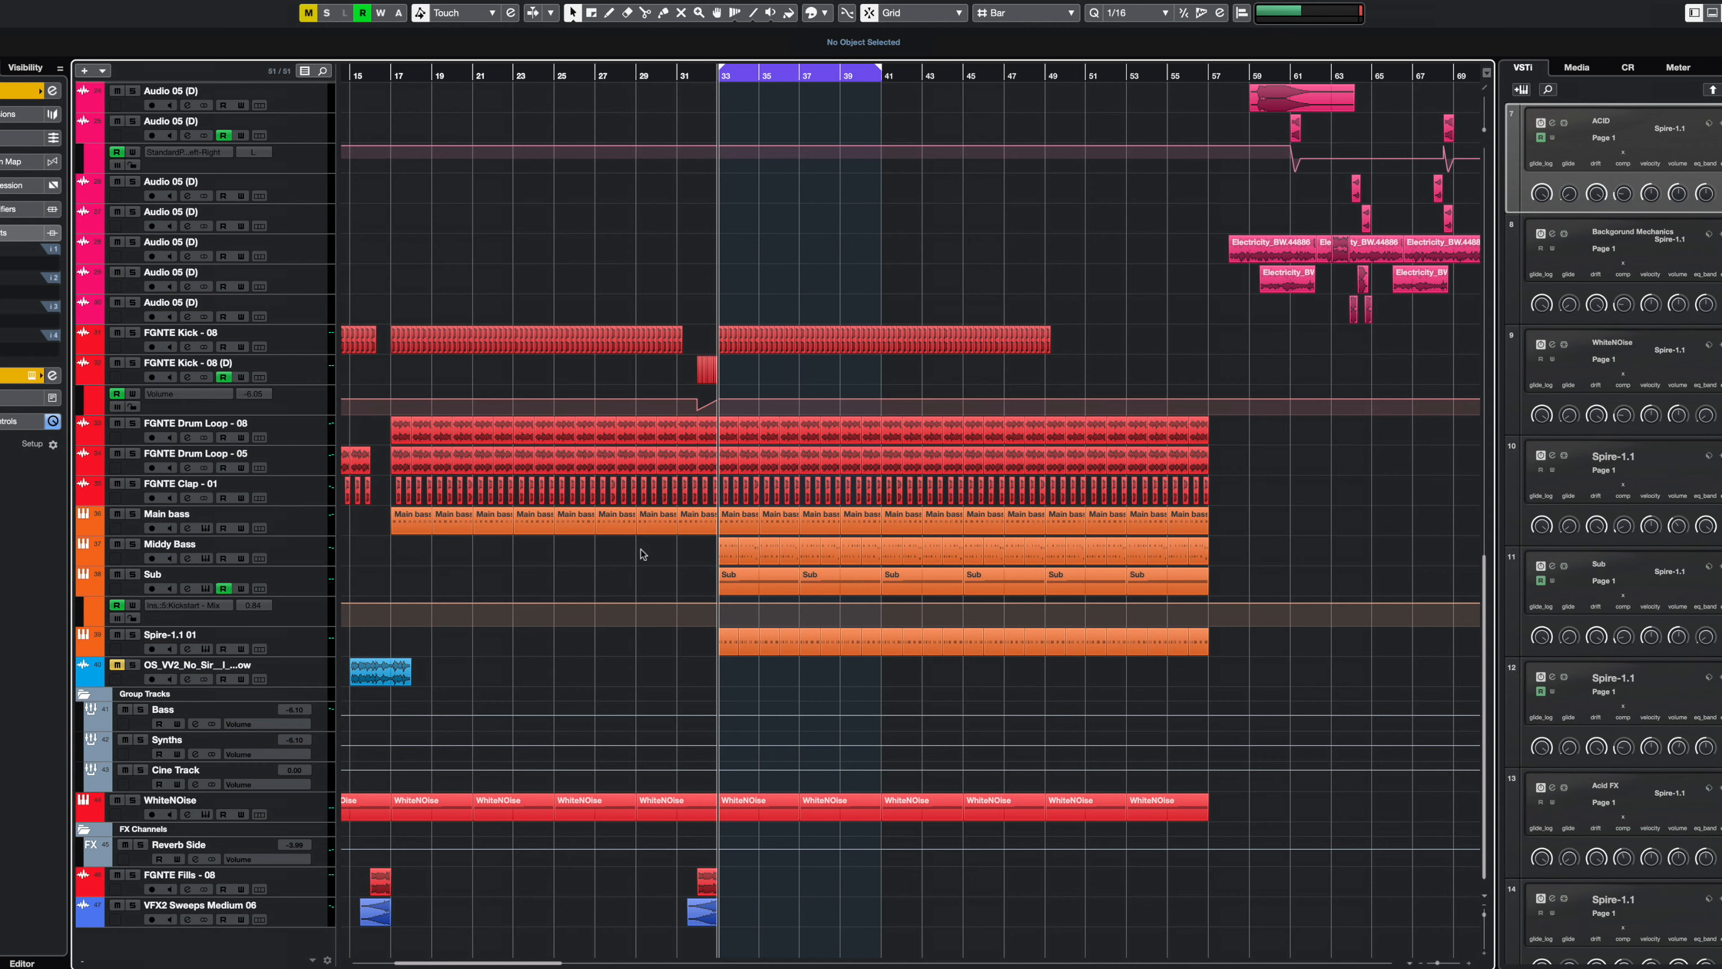
{"action": "key", "text": "space"}
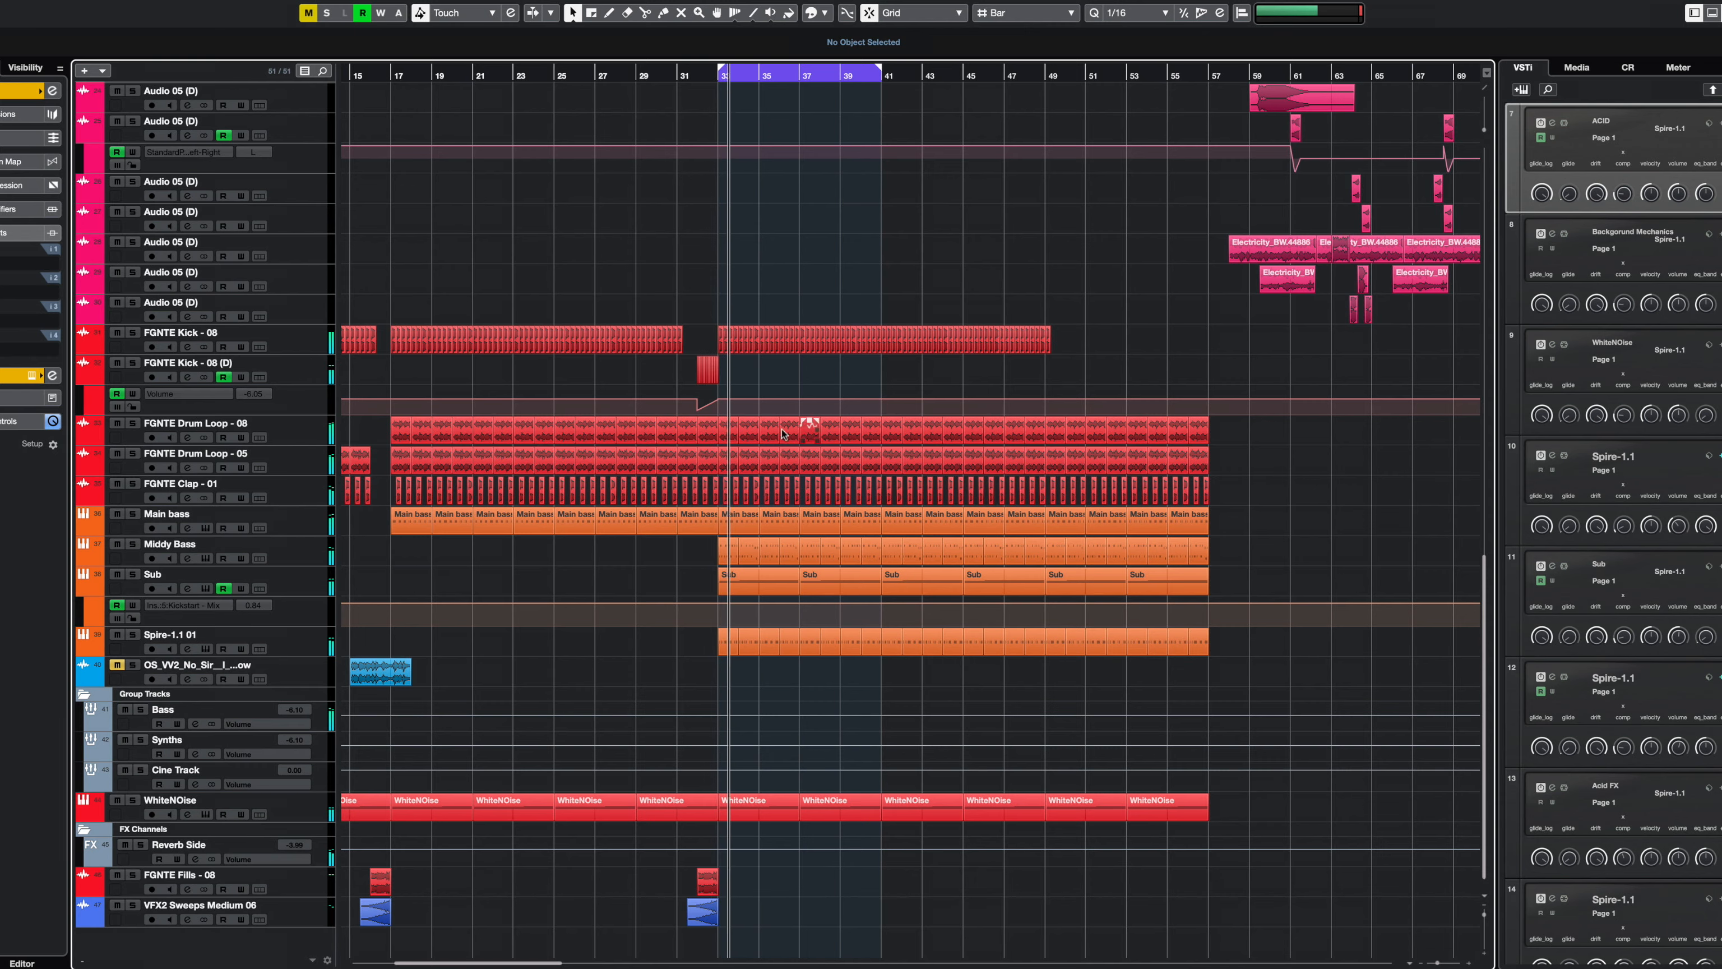
{"action": "scroll", "coordinate": [764, 304], "scroll_direction": "up", "scroll_amount": 15}
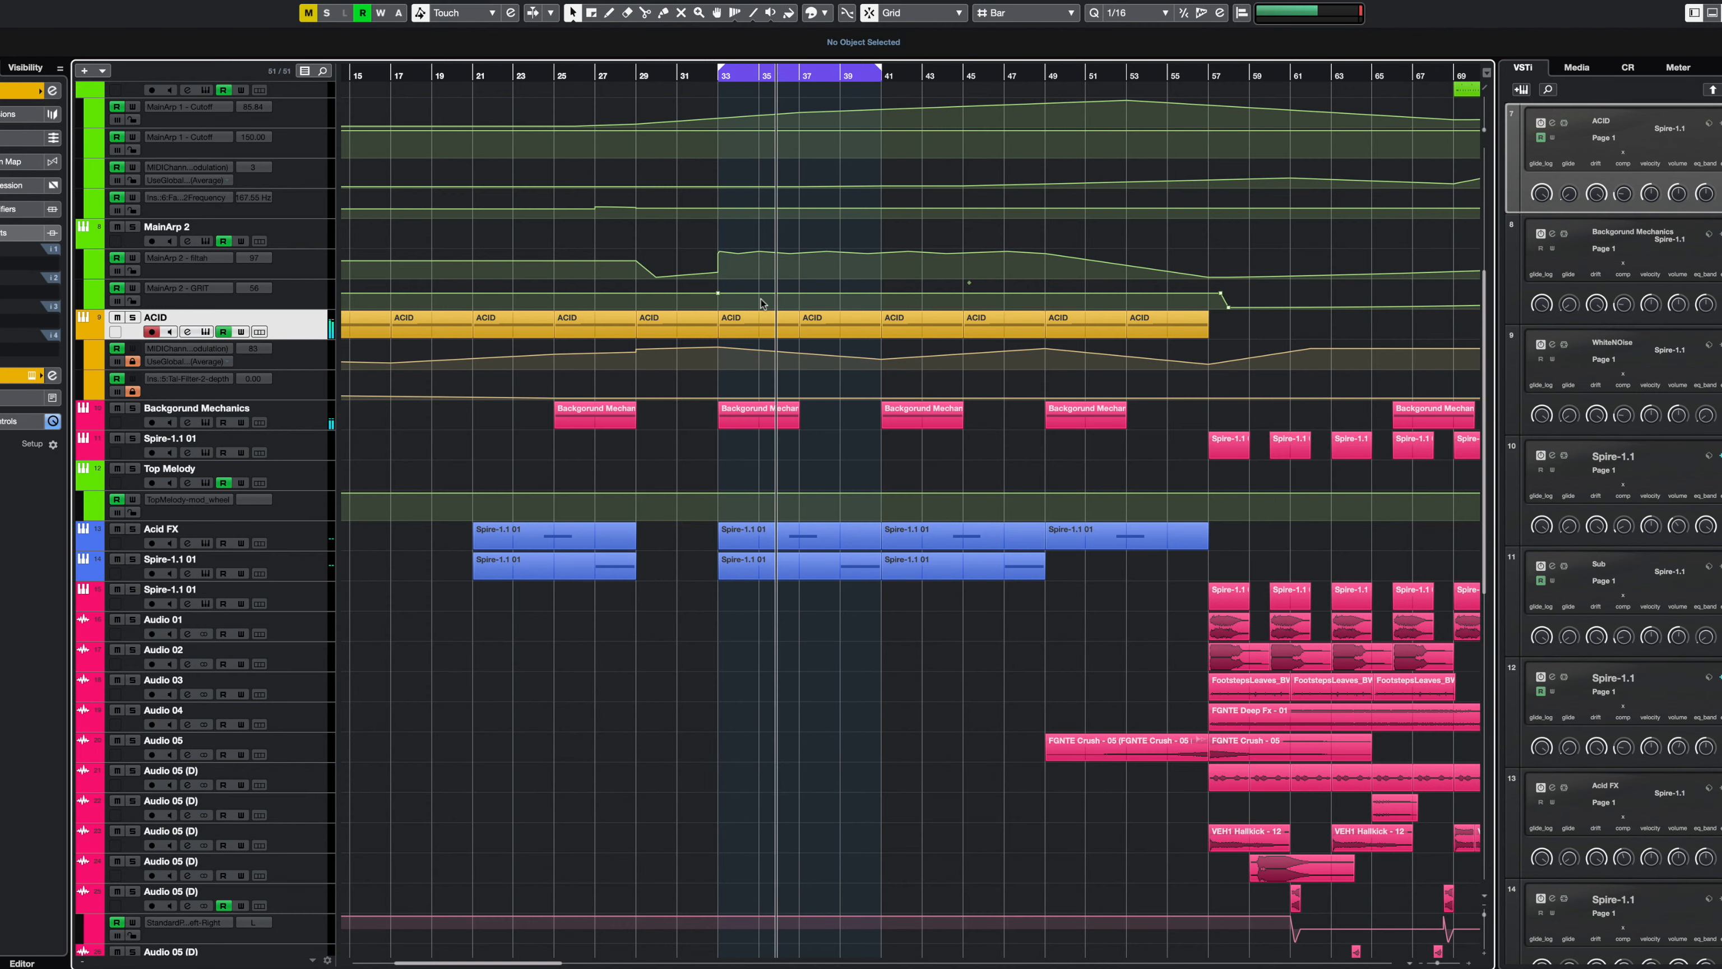
{"action": "scroll", "coordinate": [729, 459], "scroll_direction": "right", "scroll_amount": 3}
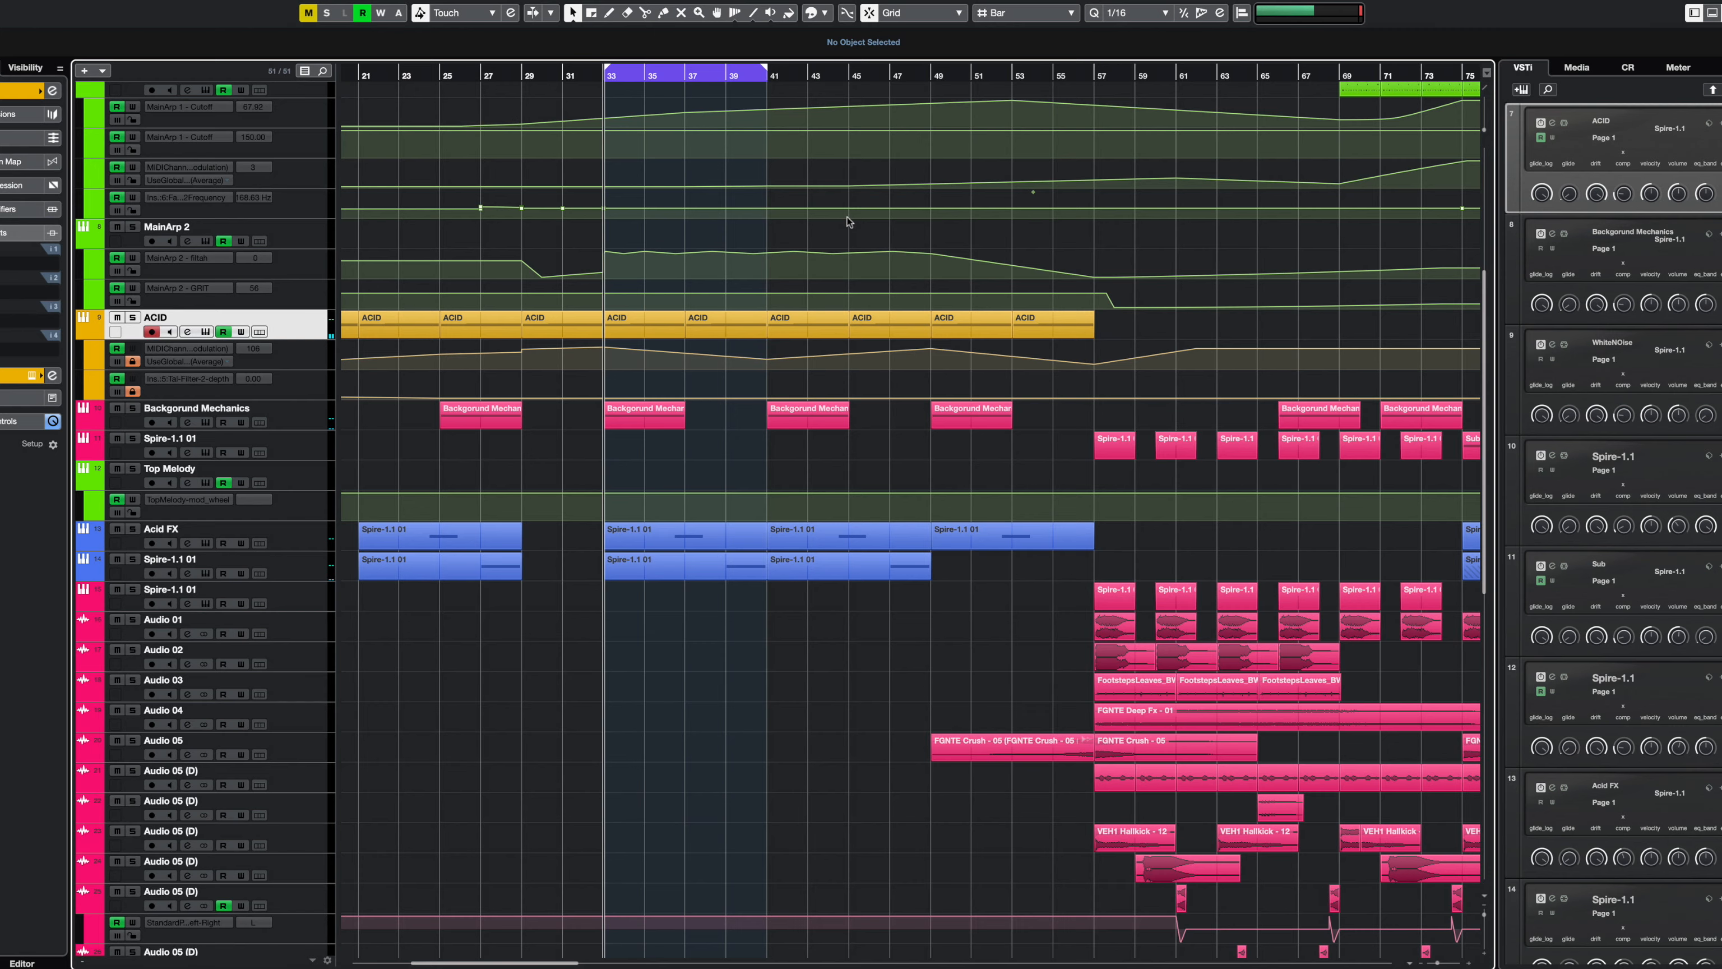
- Look over the rest of the arrangement beyond bar 77 to the end of the track
{"action": "key", "text": "g"}
{"action": "key", "text": "g"}
{"action": "key", "text": "g"}
{"action": "key", "text": "g"}
{"action": "scroll", "coordinate": [816, 277], "scroll_direction": "right", "scroll_amount": 15}
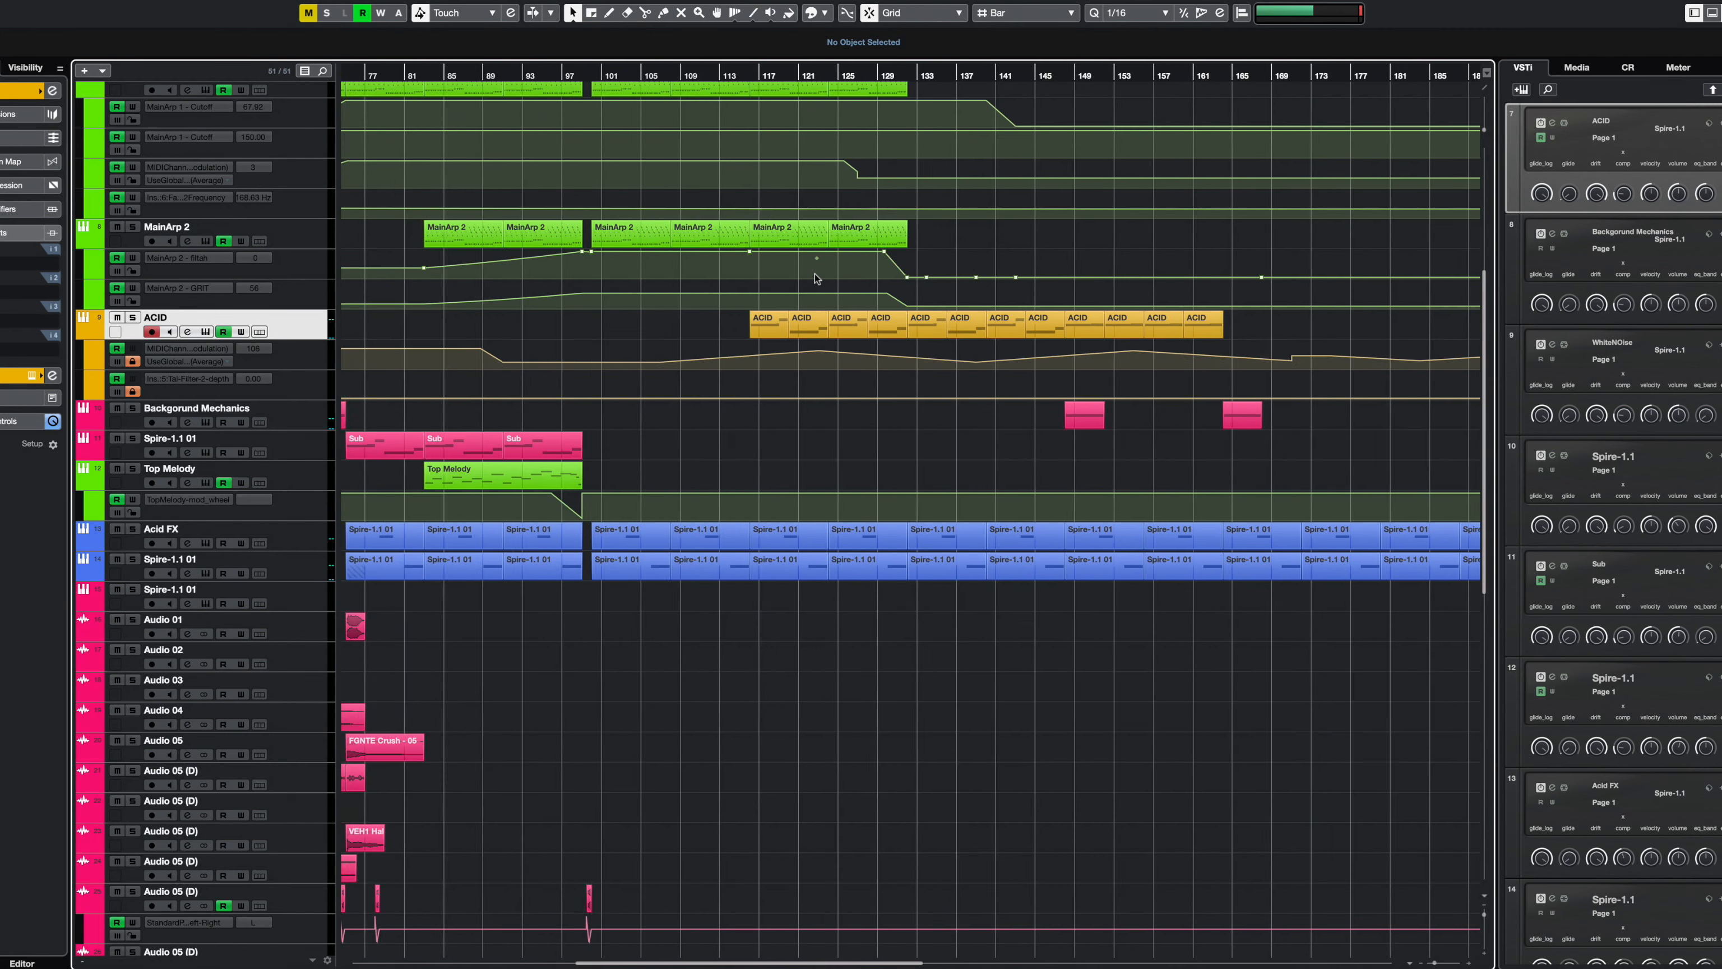
{"action": "scroll", "coordinate": [946, 302], "scroll_direction": "right", "scroll_amount": 10}
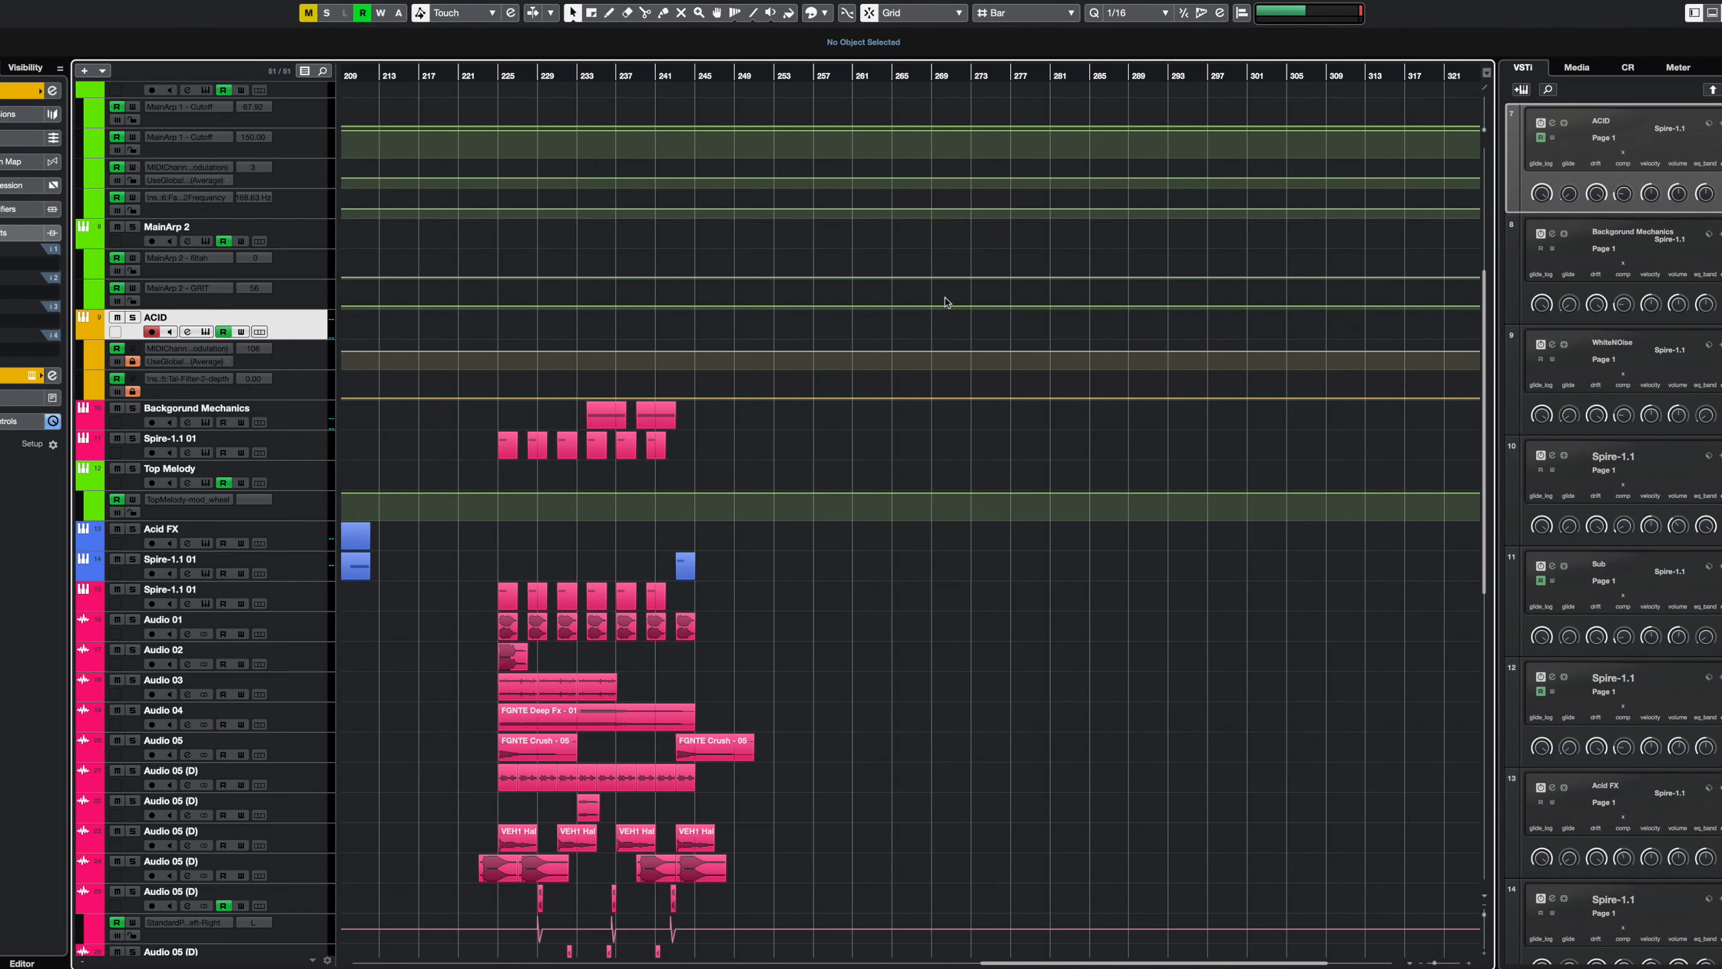
{"action": "scroll", "coordinate": [946, 301], "scroll_direction": "left", "scroll_amount": 15}
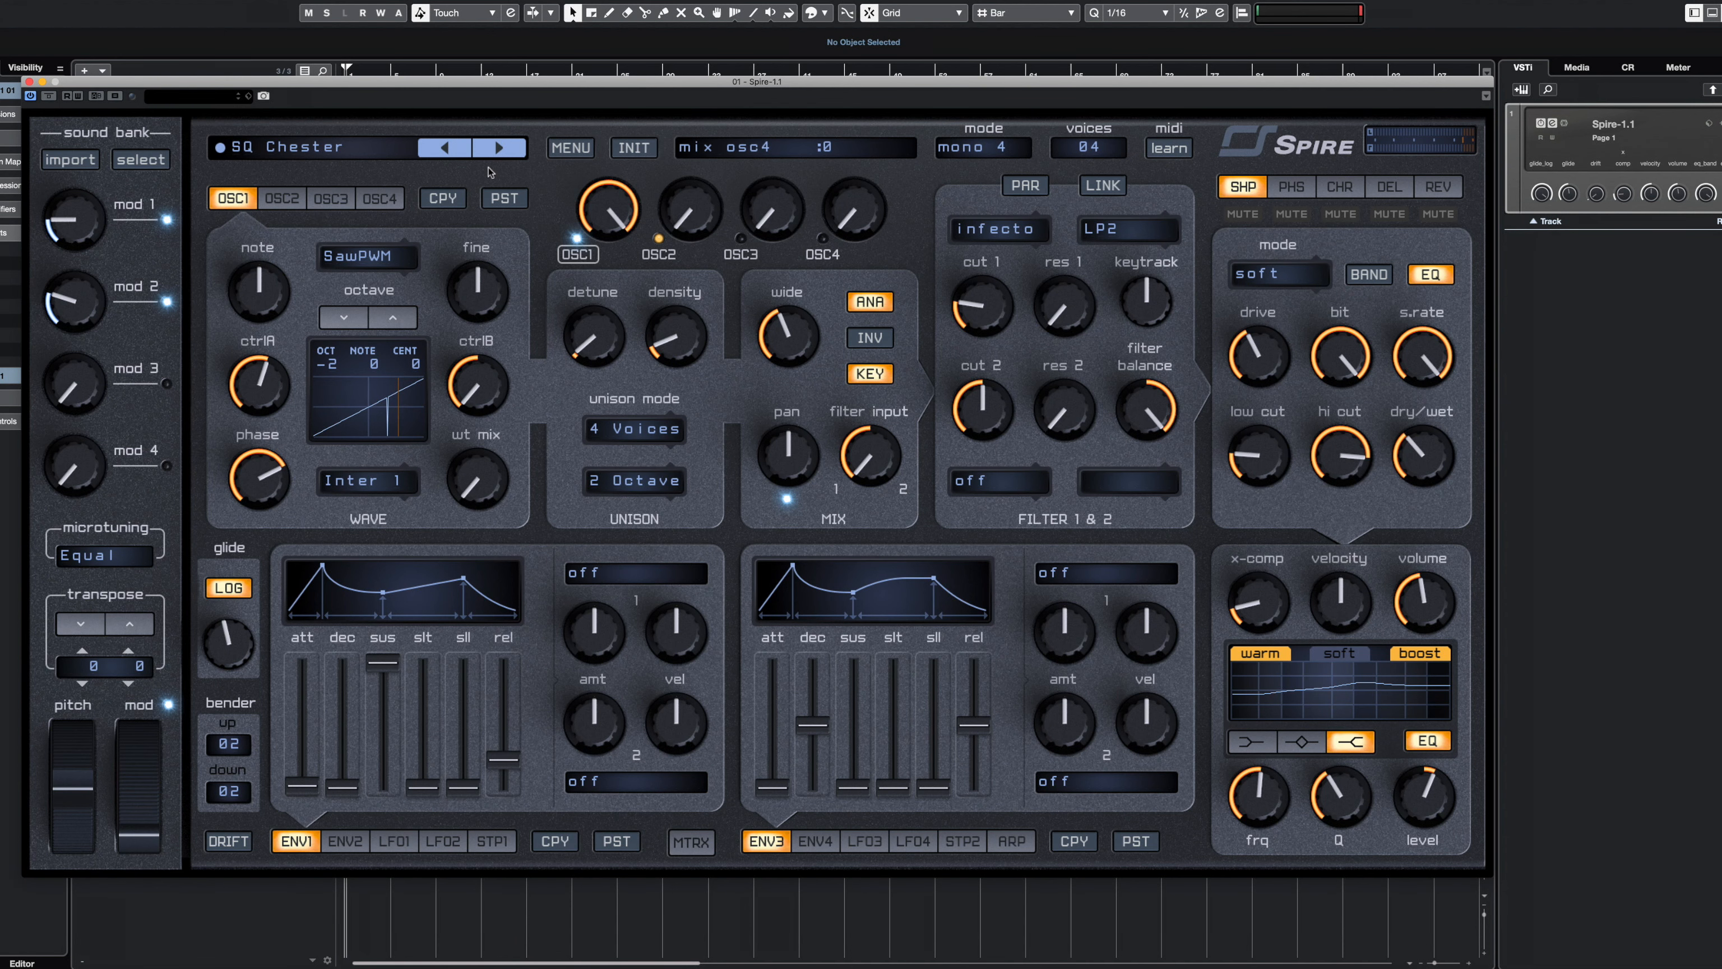
- Load the Euphoric Trance Essentials sound bank into Spire
{"action": "left_click", "coordinate": [560, 155]}
{"action": "mouse_move", "coordinate": [597, 164]}
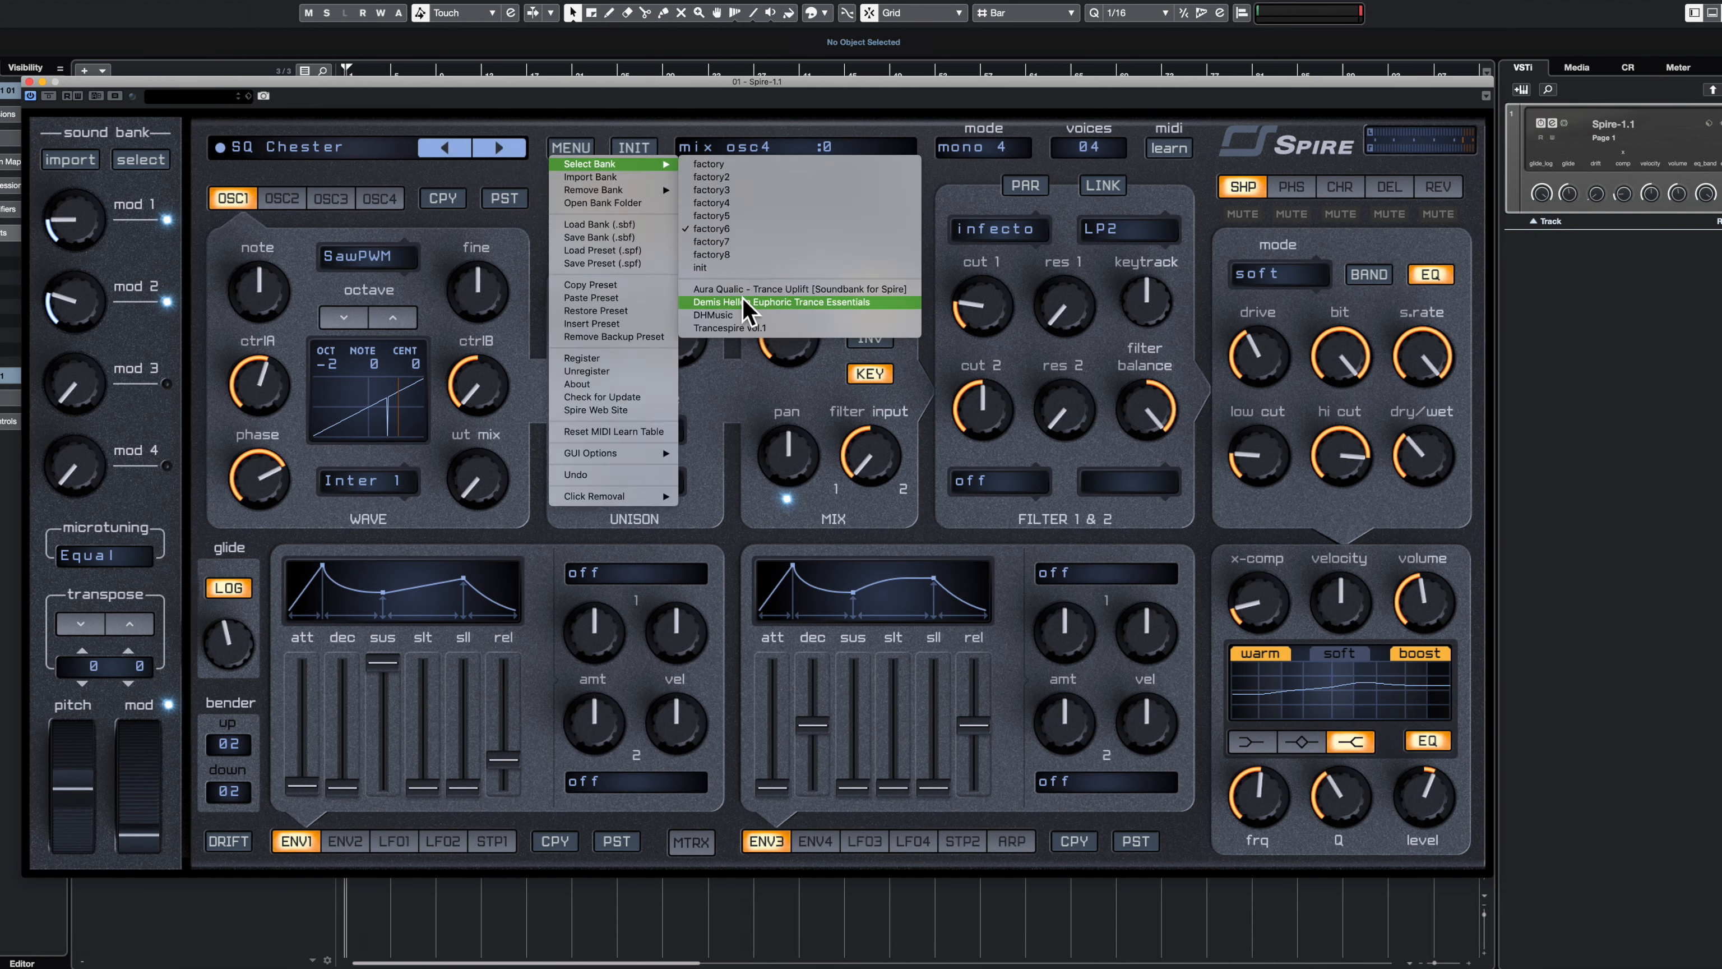
{"action": "left_click", "coordinate": [819, 302]}
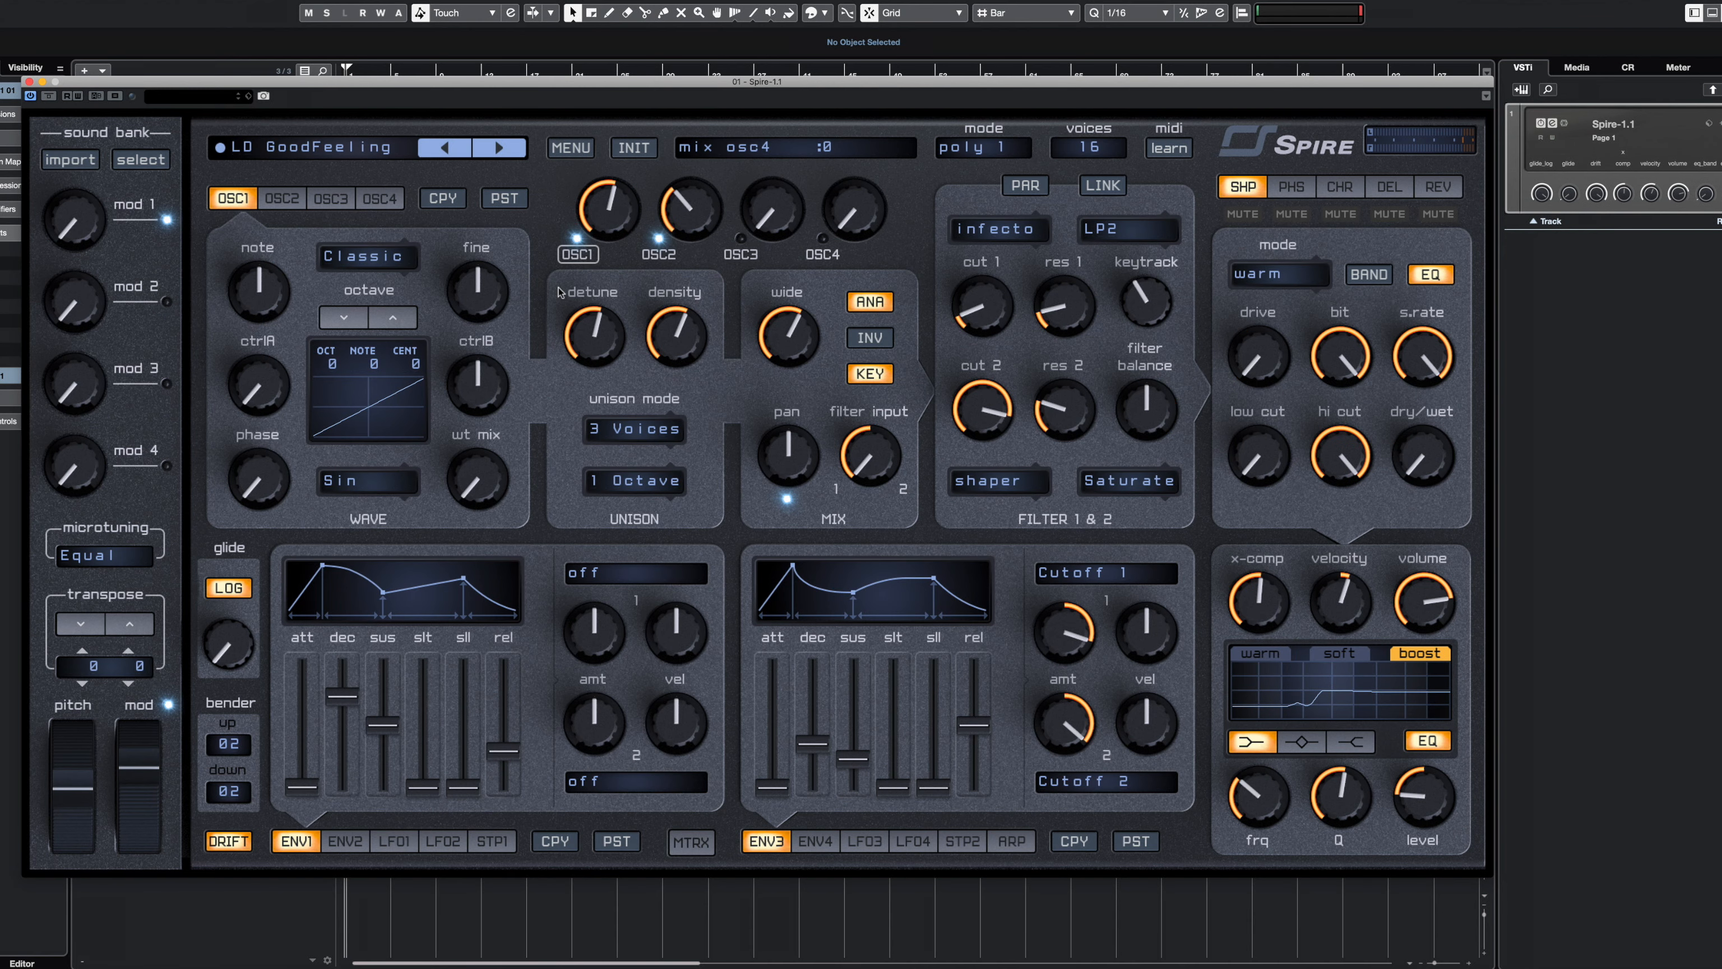
- Browse the loaded bank's preset list, keep LD GoodFeeling selected, and close the Spire window
{"action": "left_click", "coordinate": [375, 153]}
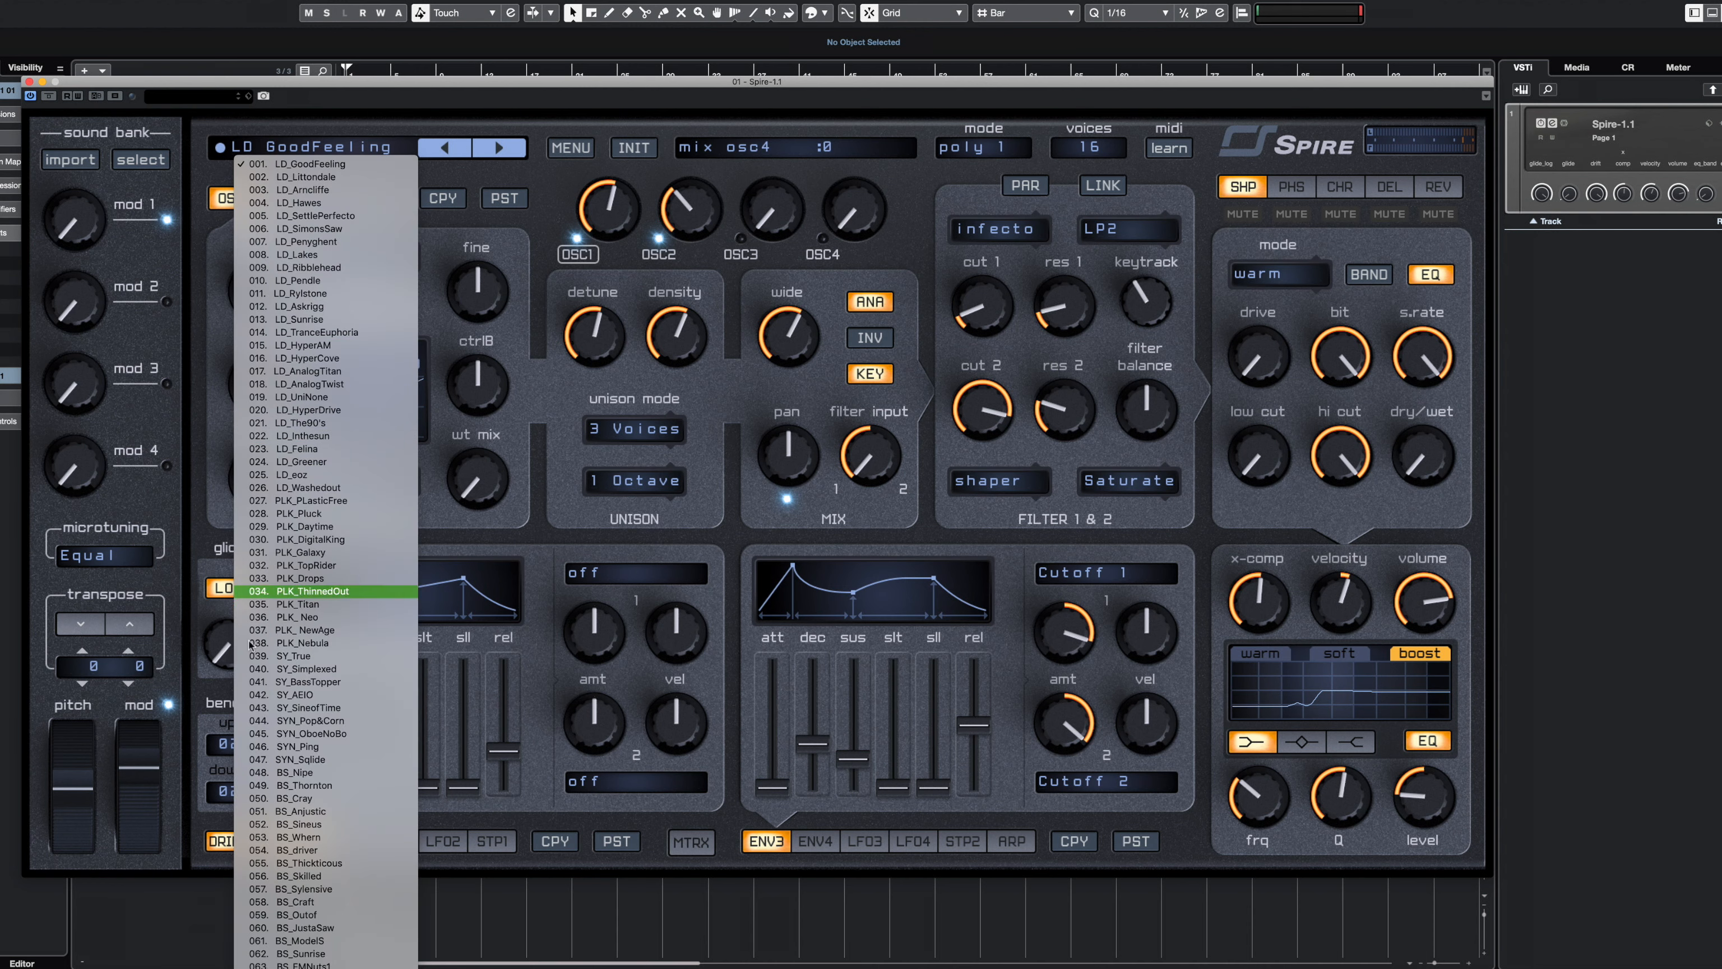
{"action": "scroll", "coordinate": [319, 705], "scroll_direction": "down", "scroll_amount": 5}
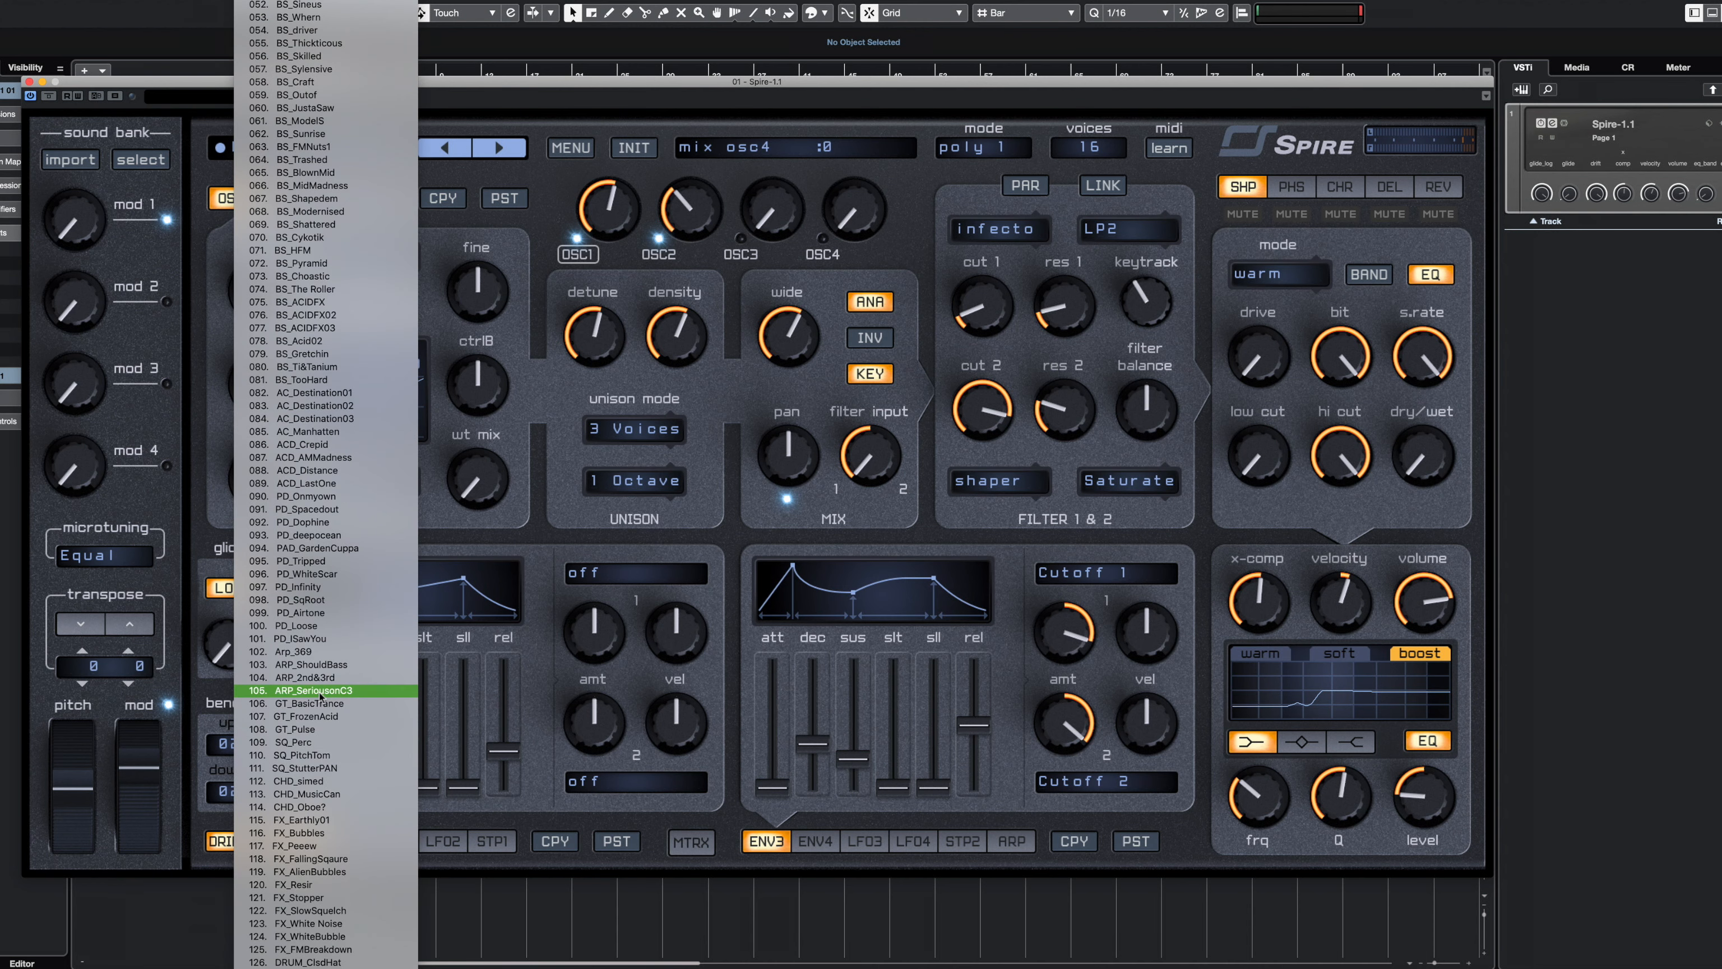
{"action": "scroll", "coordinate": [399, 339], "scroll_direction": "up", "scroll_amount": 10}
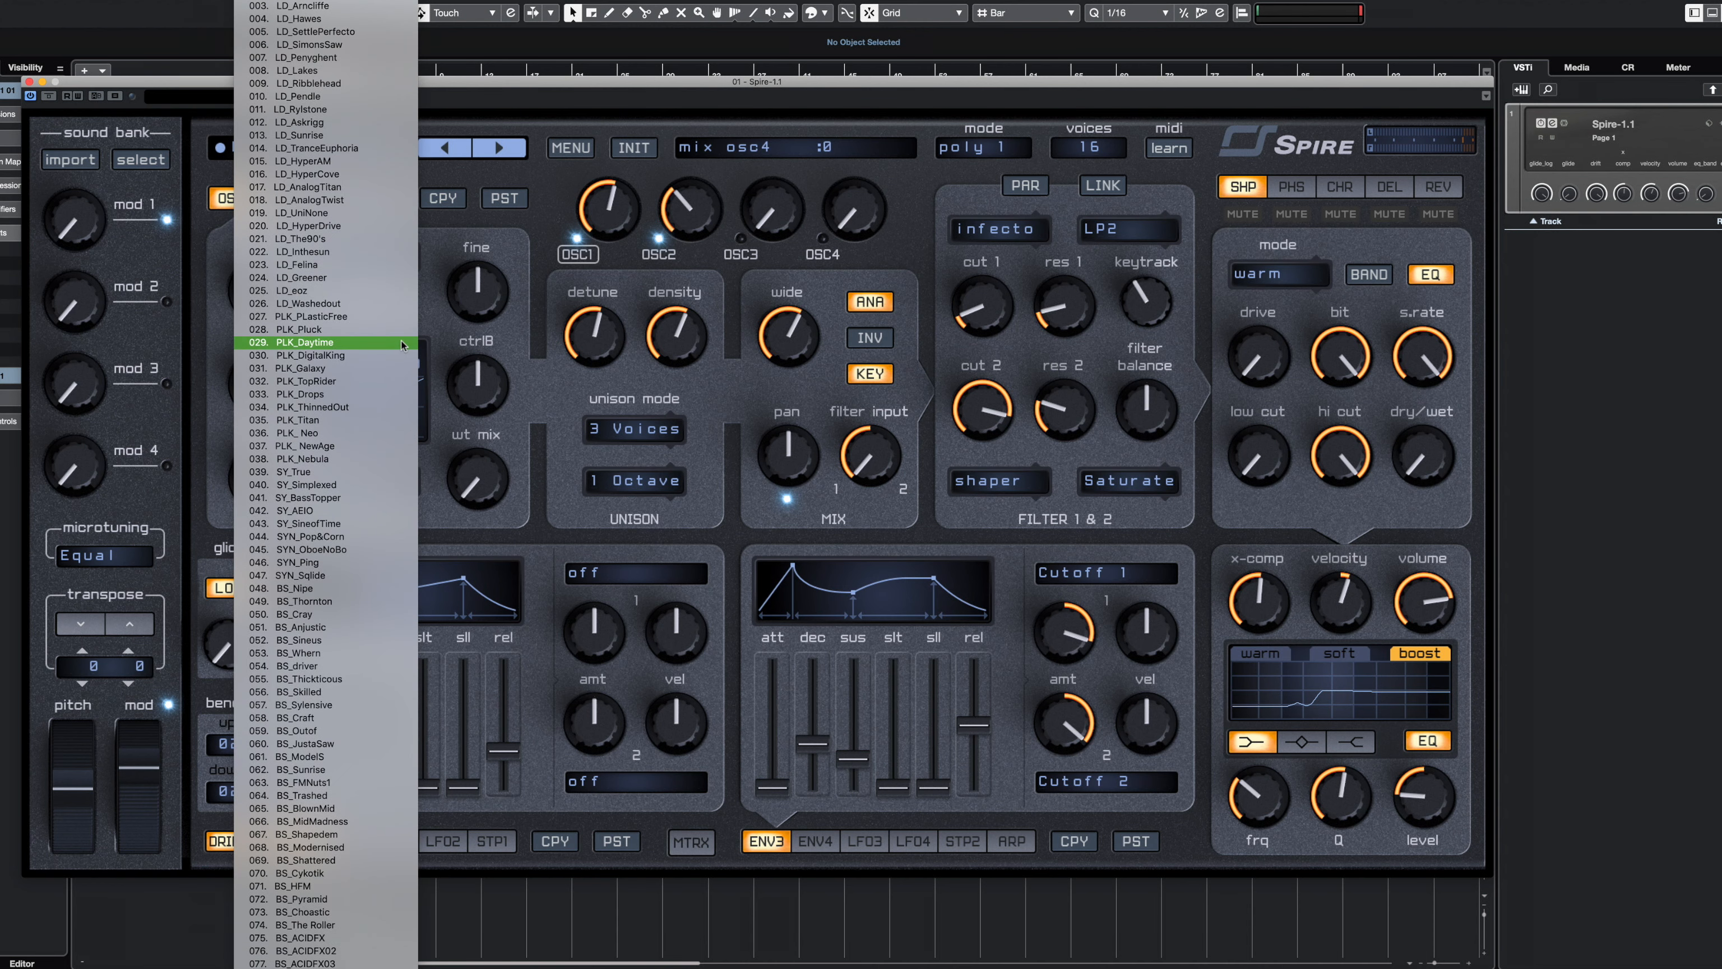
{"action": "left_click", "coordinate": [332, 1]}
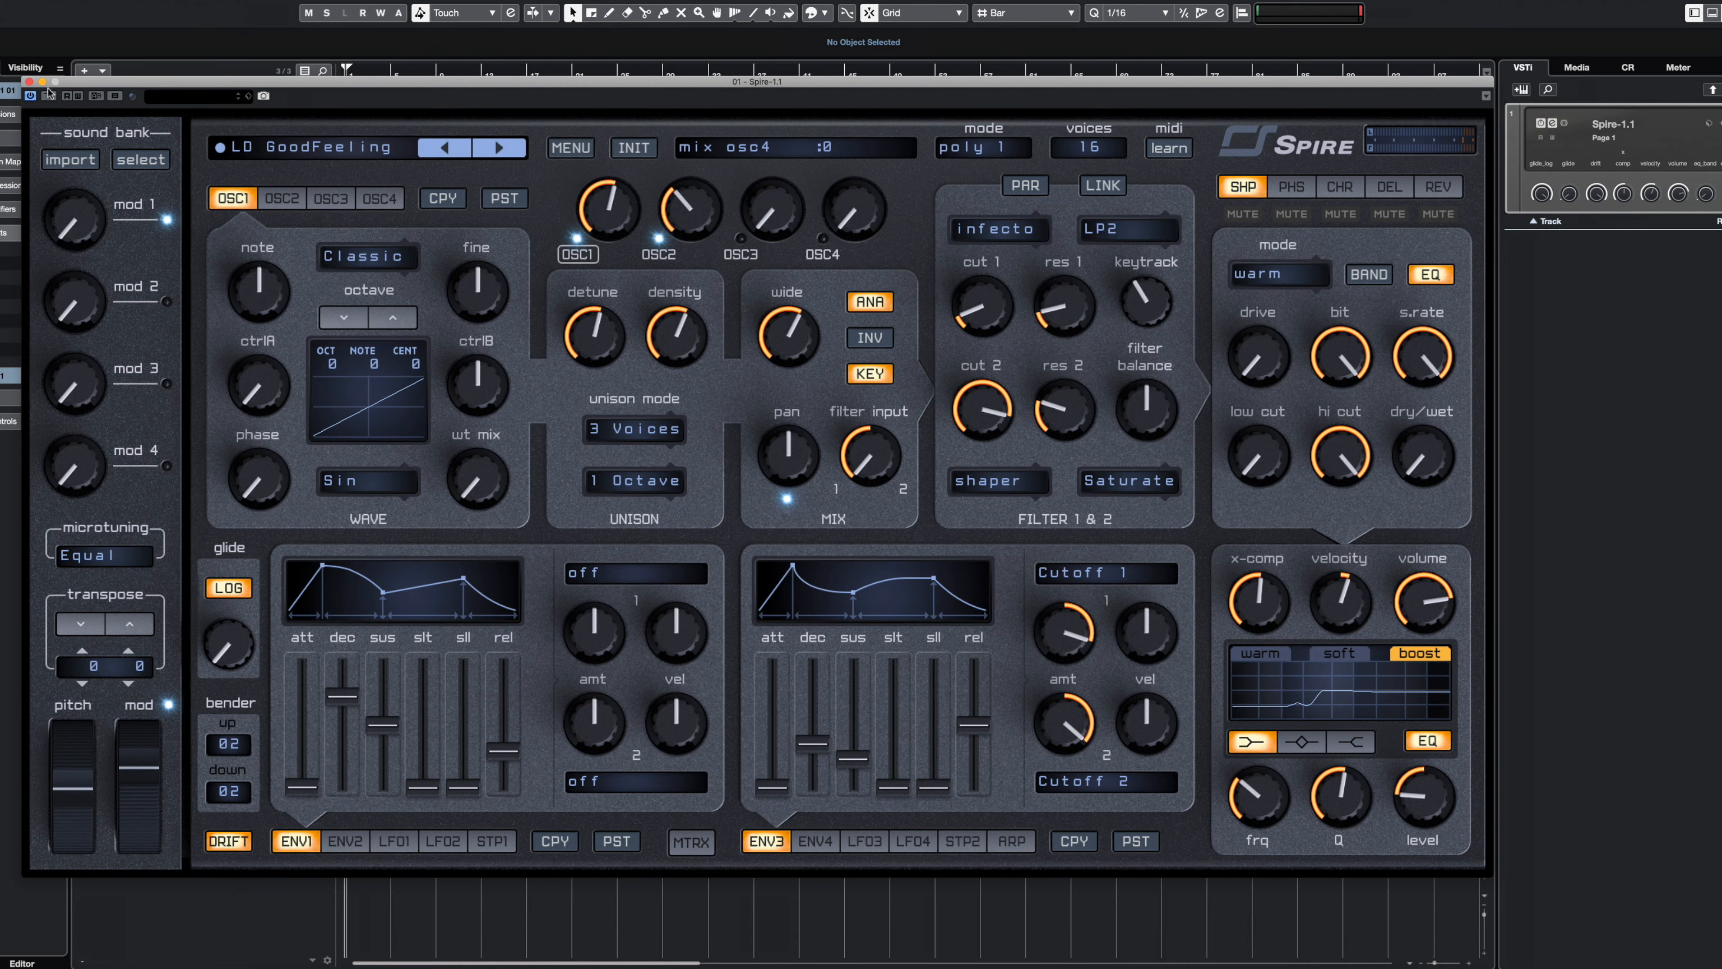
{"action": "left_click", "coordinate": [29, 81]}
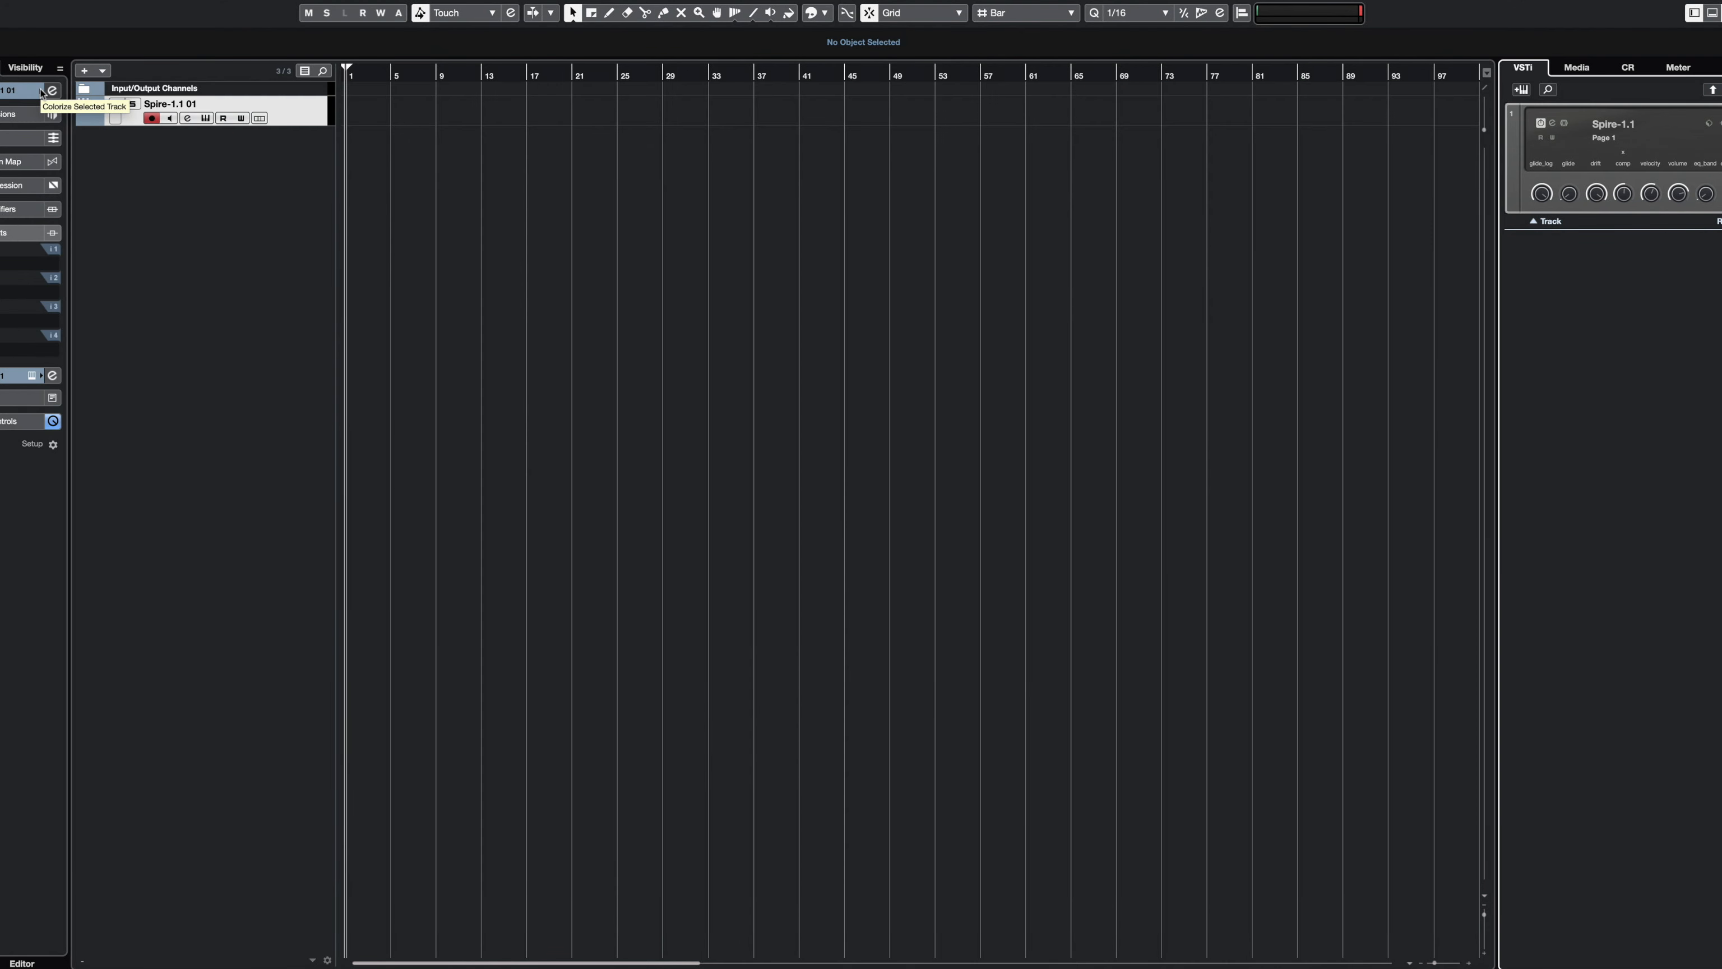
- Turn the mod wheel of the LD GoodFeeling patch fully down and close the Spire window
{"action": "key", "text": "h"}
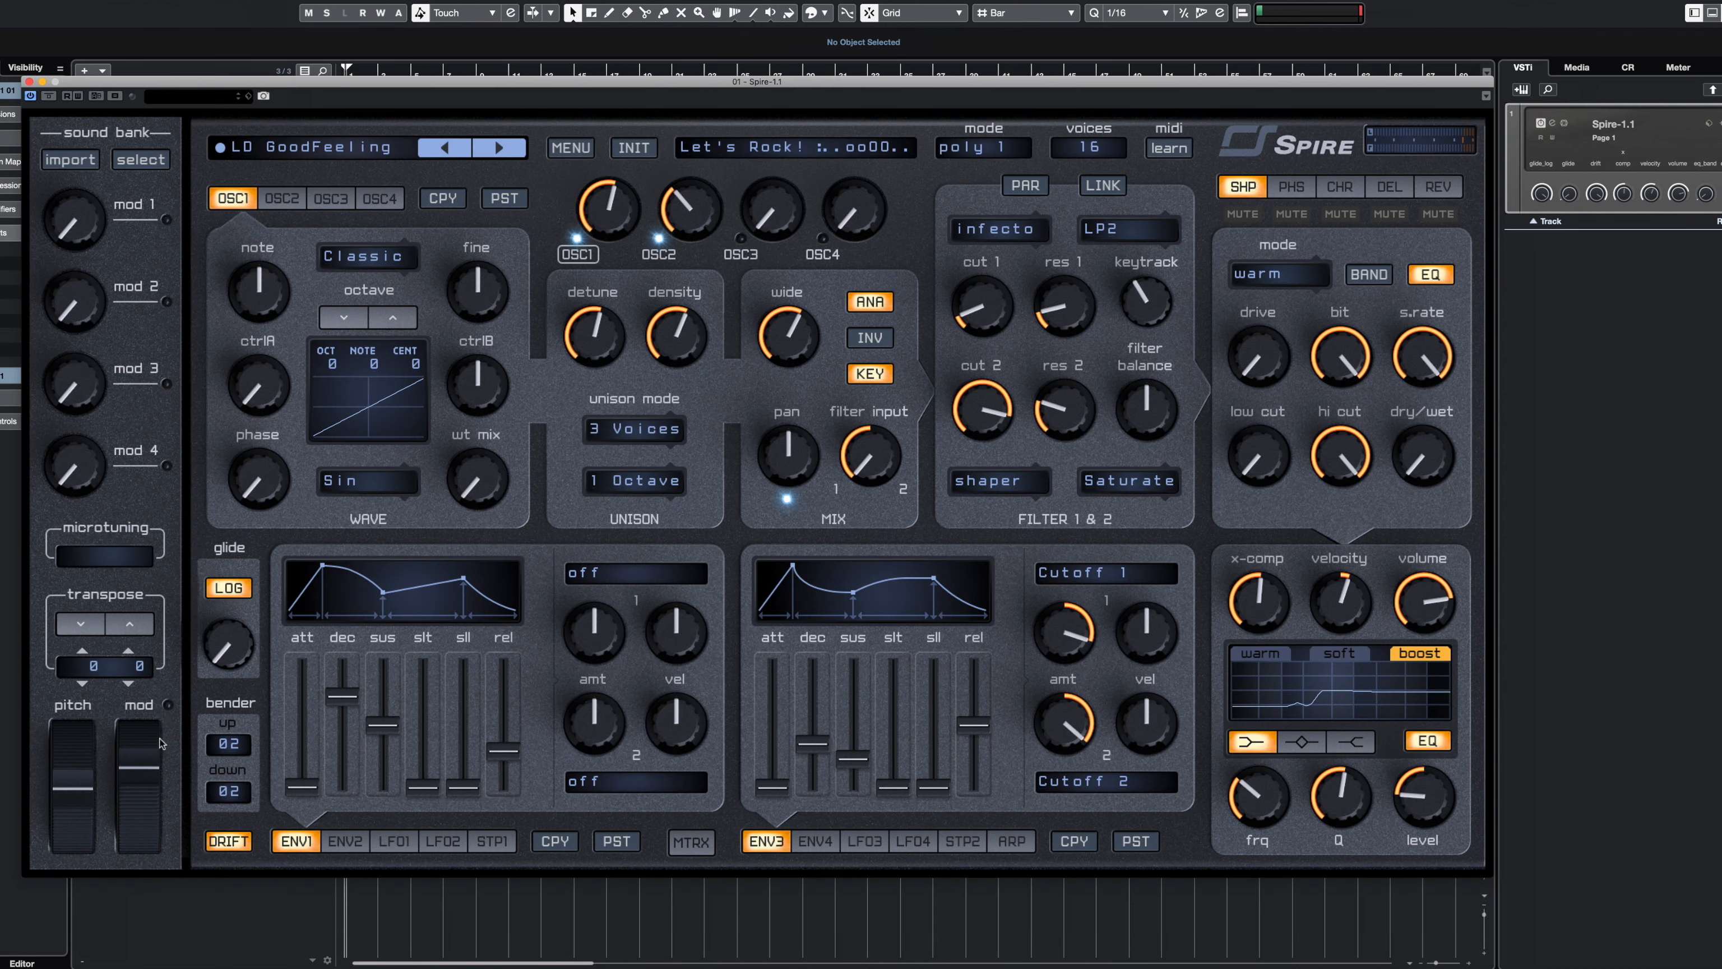
{"action": "left_click_drag", "start_coordinate": [144, 772], "coordinate": [150, 894]}
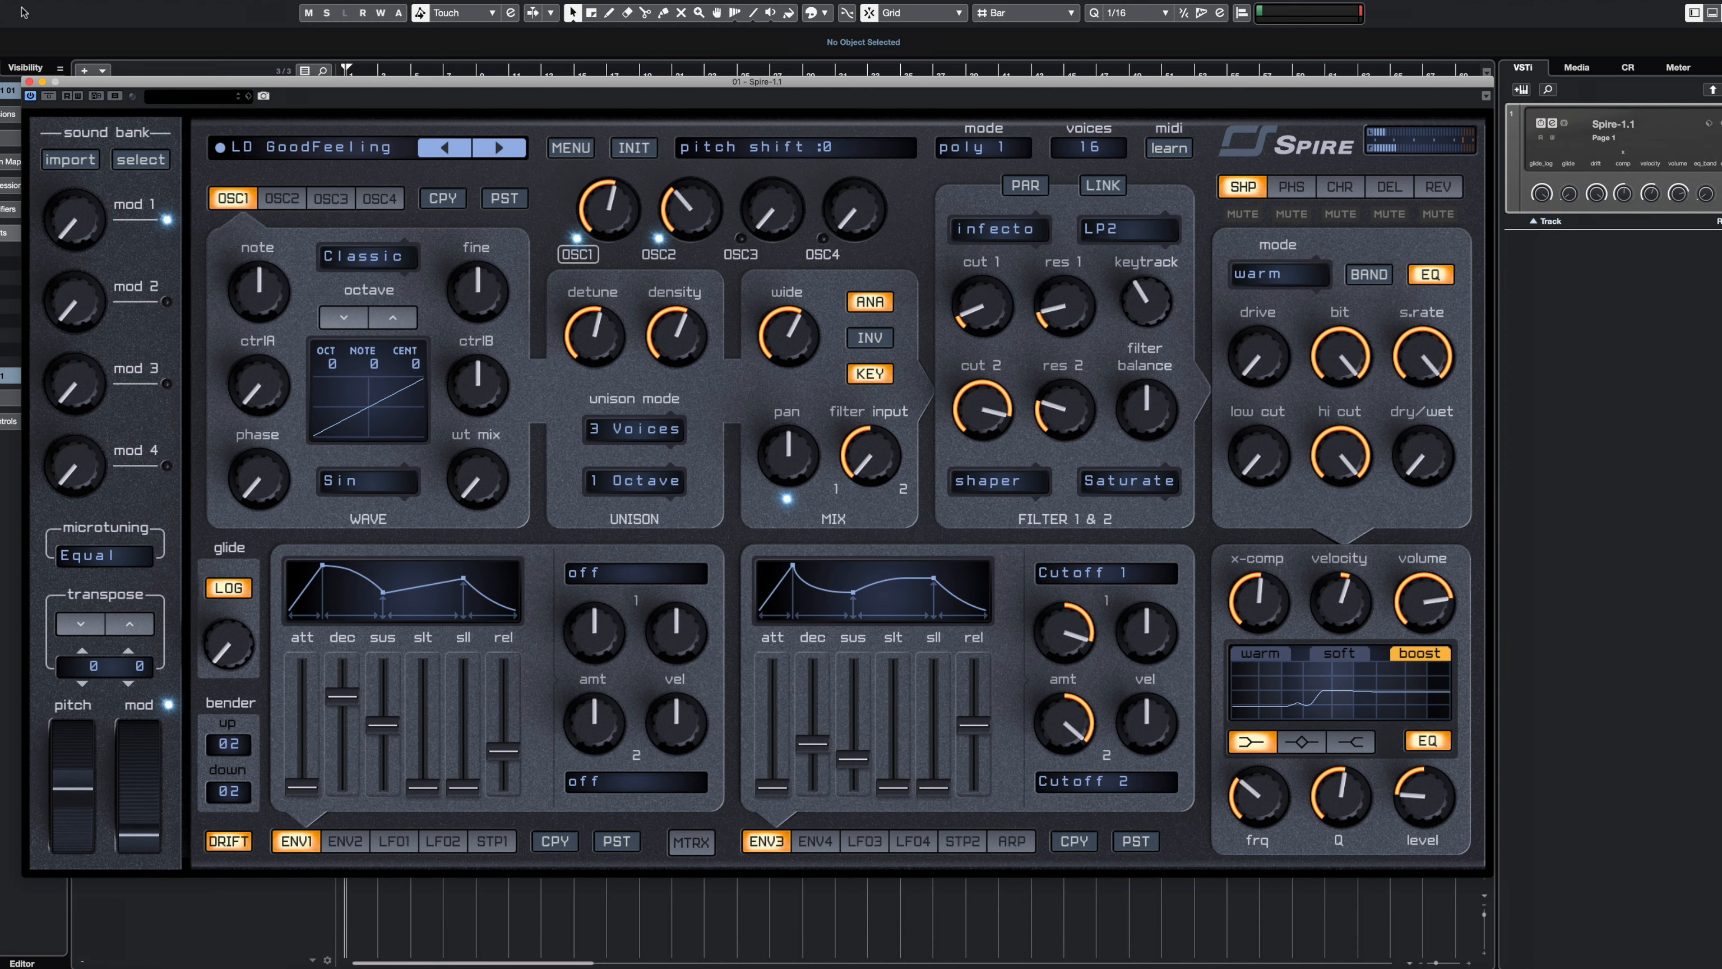
{"action": "left_click", "coordinate": [29, 82]}
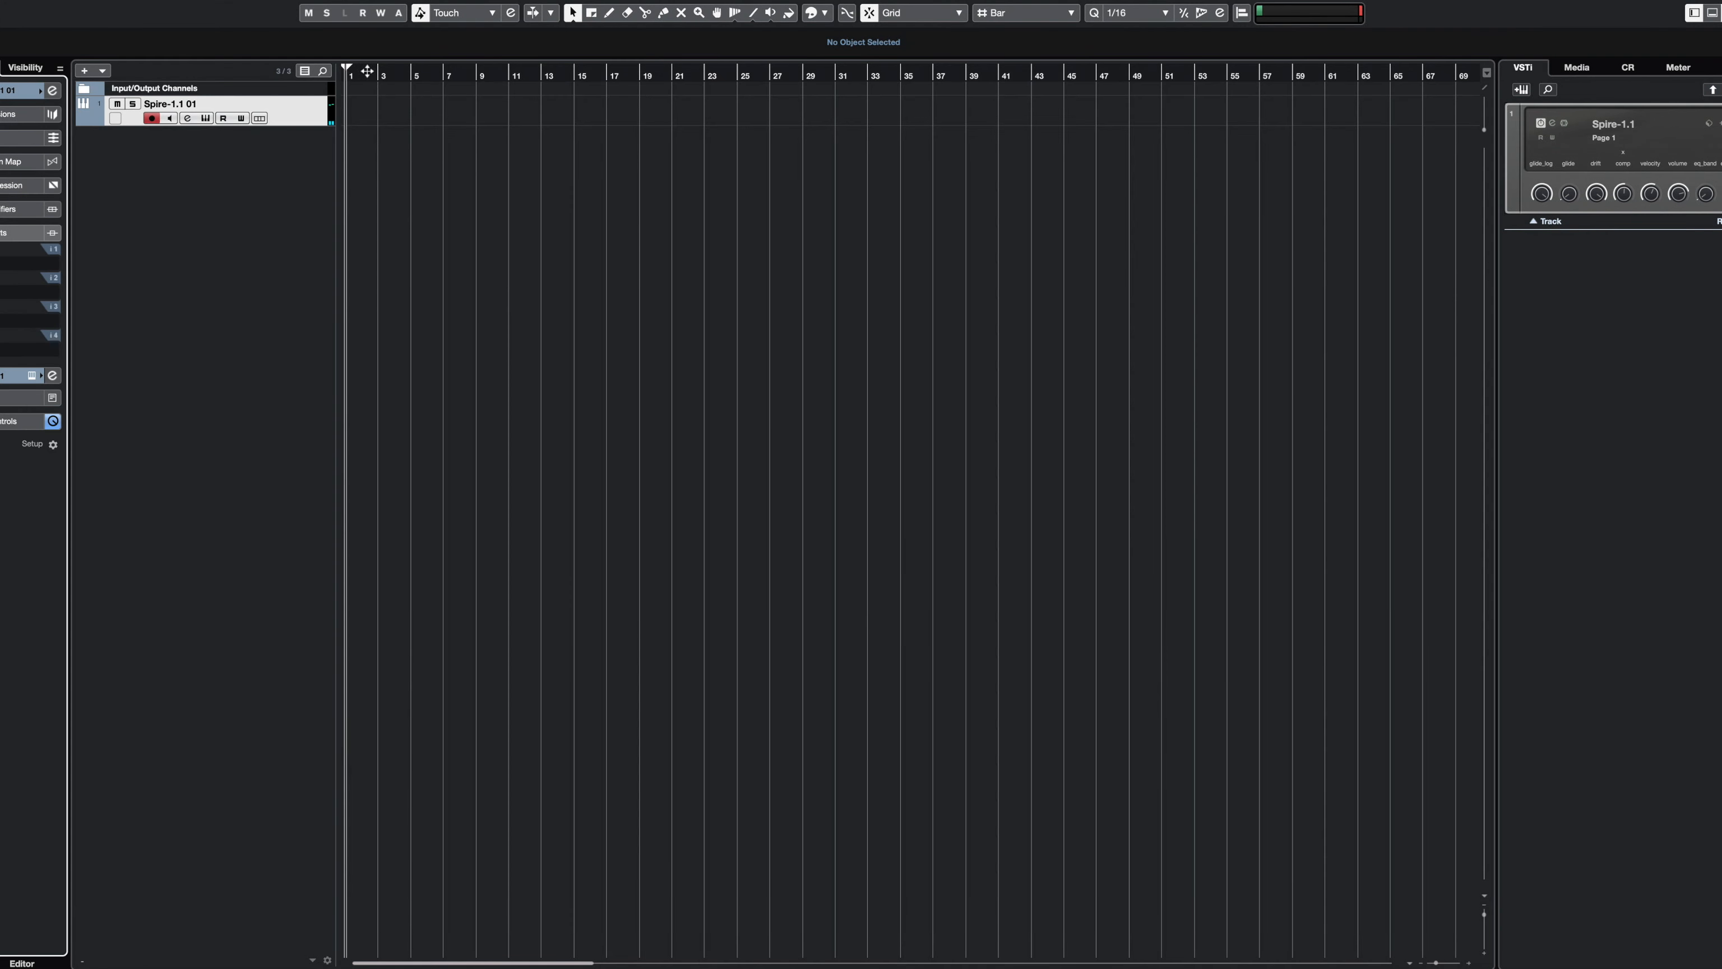
- Record a MIDI chord performance on the Spire-1.1 01 track from bar 1 to bar 12
{"action": "left_click", "coordinate": [367, 71]}
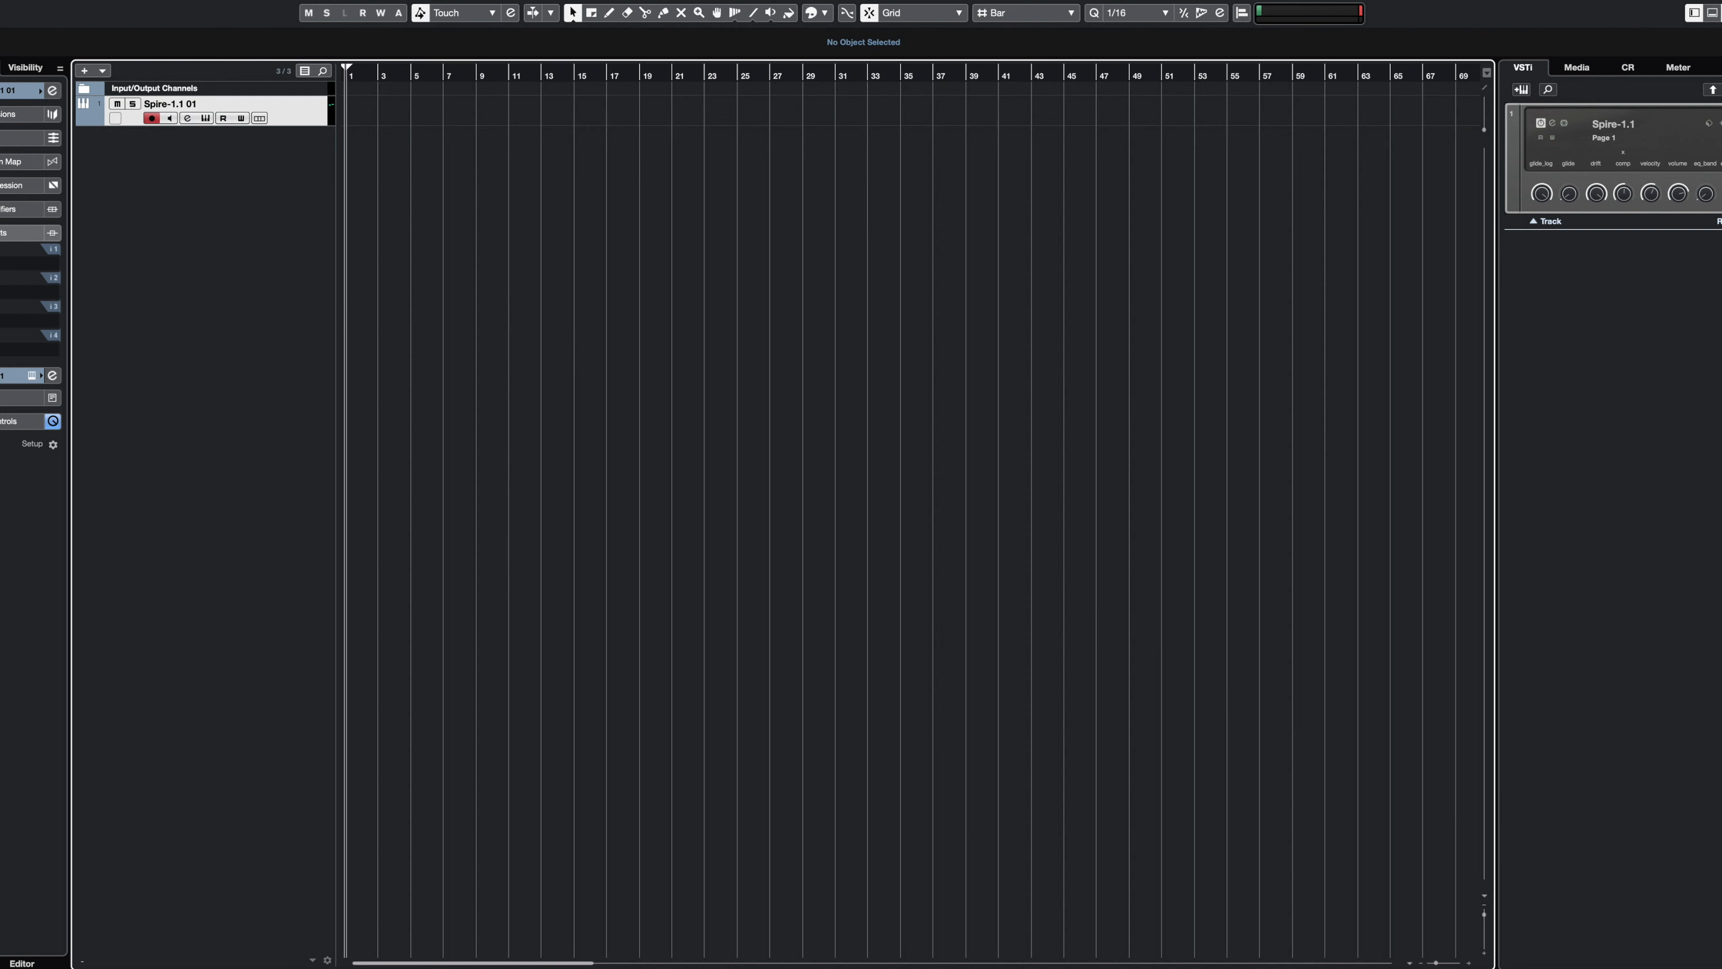
{"action": "key", "text": "KP_Multiply"}
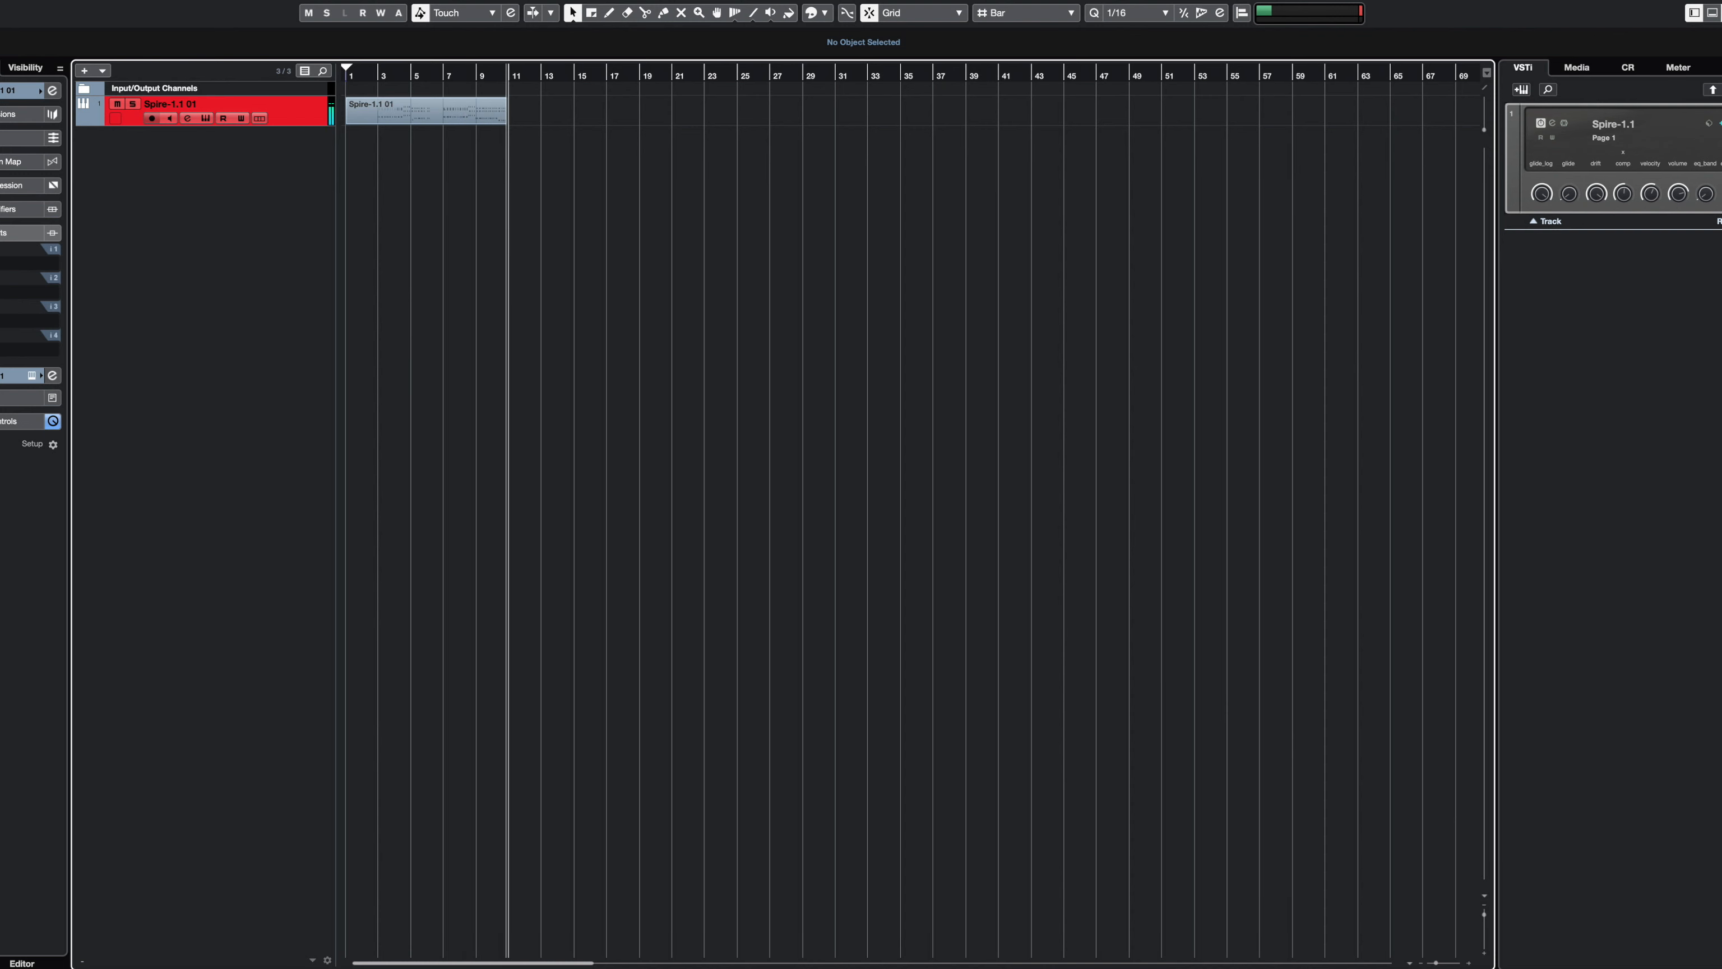
{"action": "key", "text": "space"}
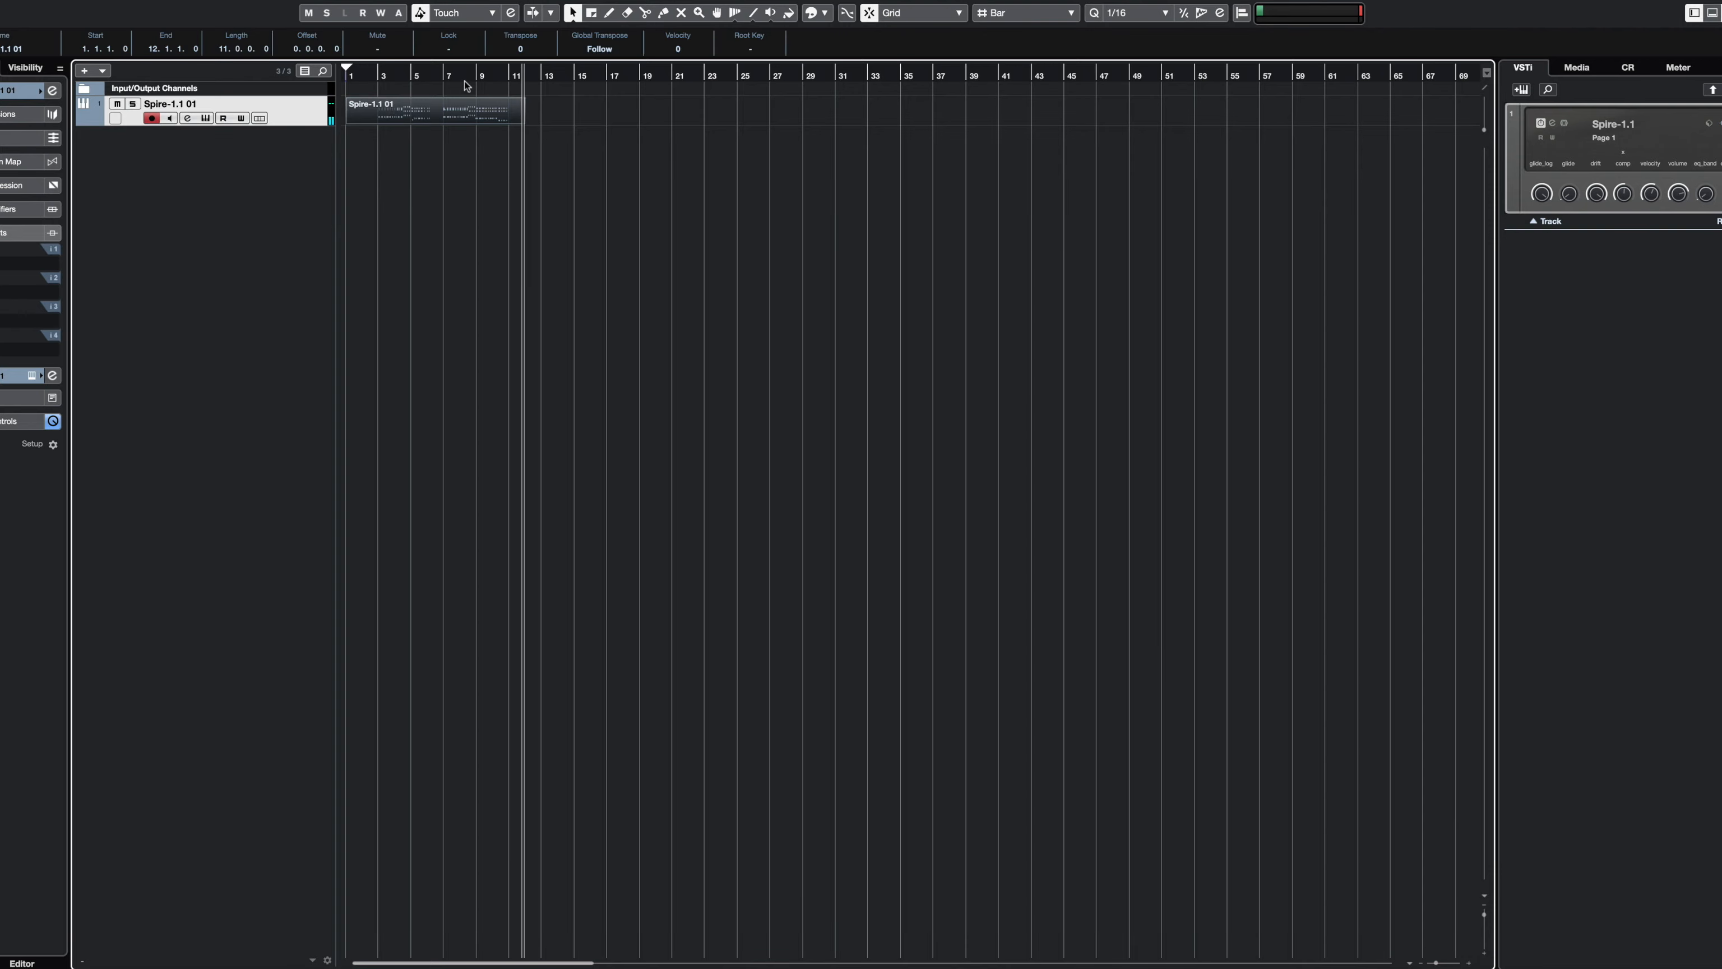
- Open the recorded Spire-1.1 01 part in the Key Editor and set the loop range from bar 7 to bar 11
{"action": "left_click", "coordinate": [446, 83]}
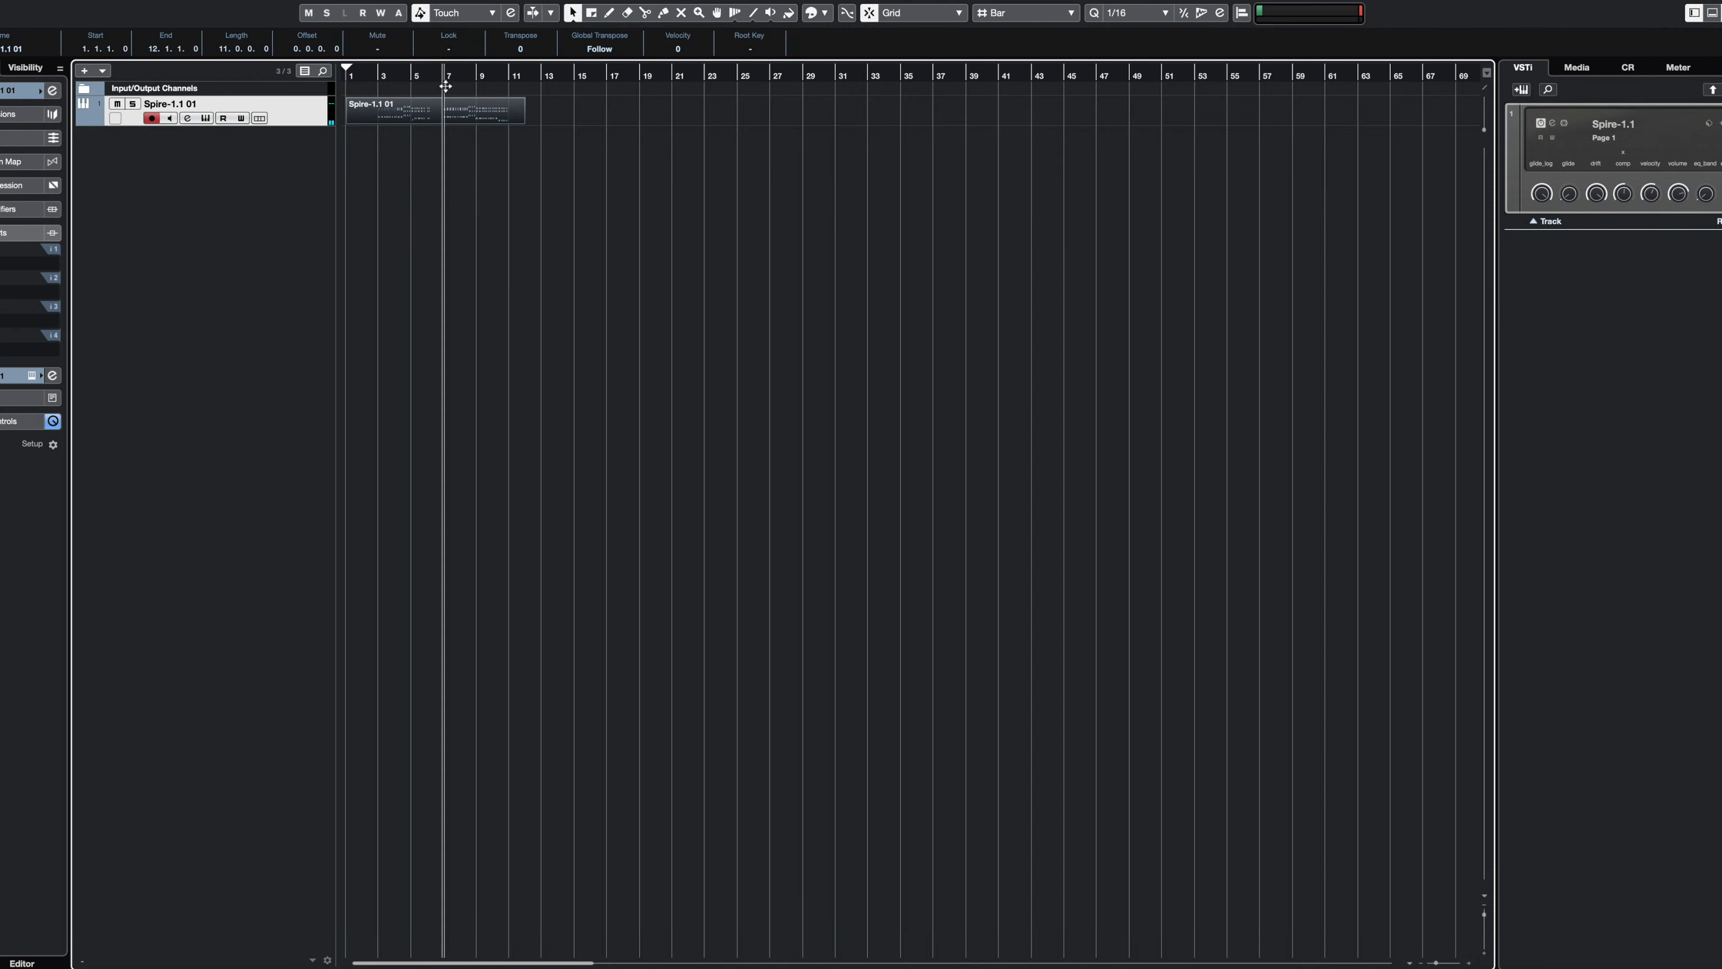
{"action": "double_click", "coordinate": [459, 122]}
{"action": "key", "text": "g"}
{"action": "key", "text": "g"}
{"action": "key", "text": "g"}
{"action": "key", "text": "g"}
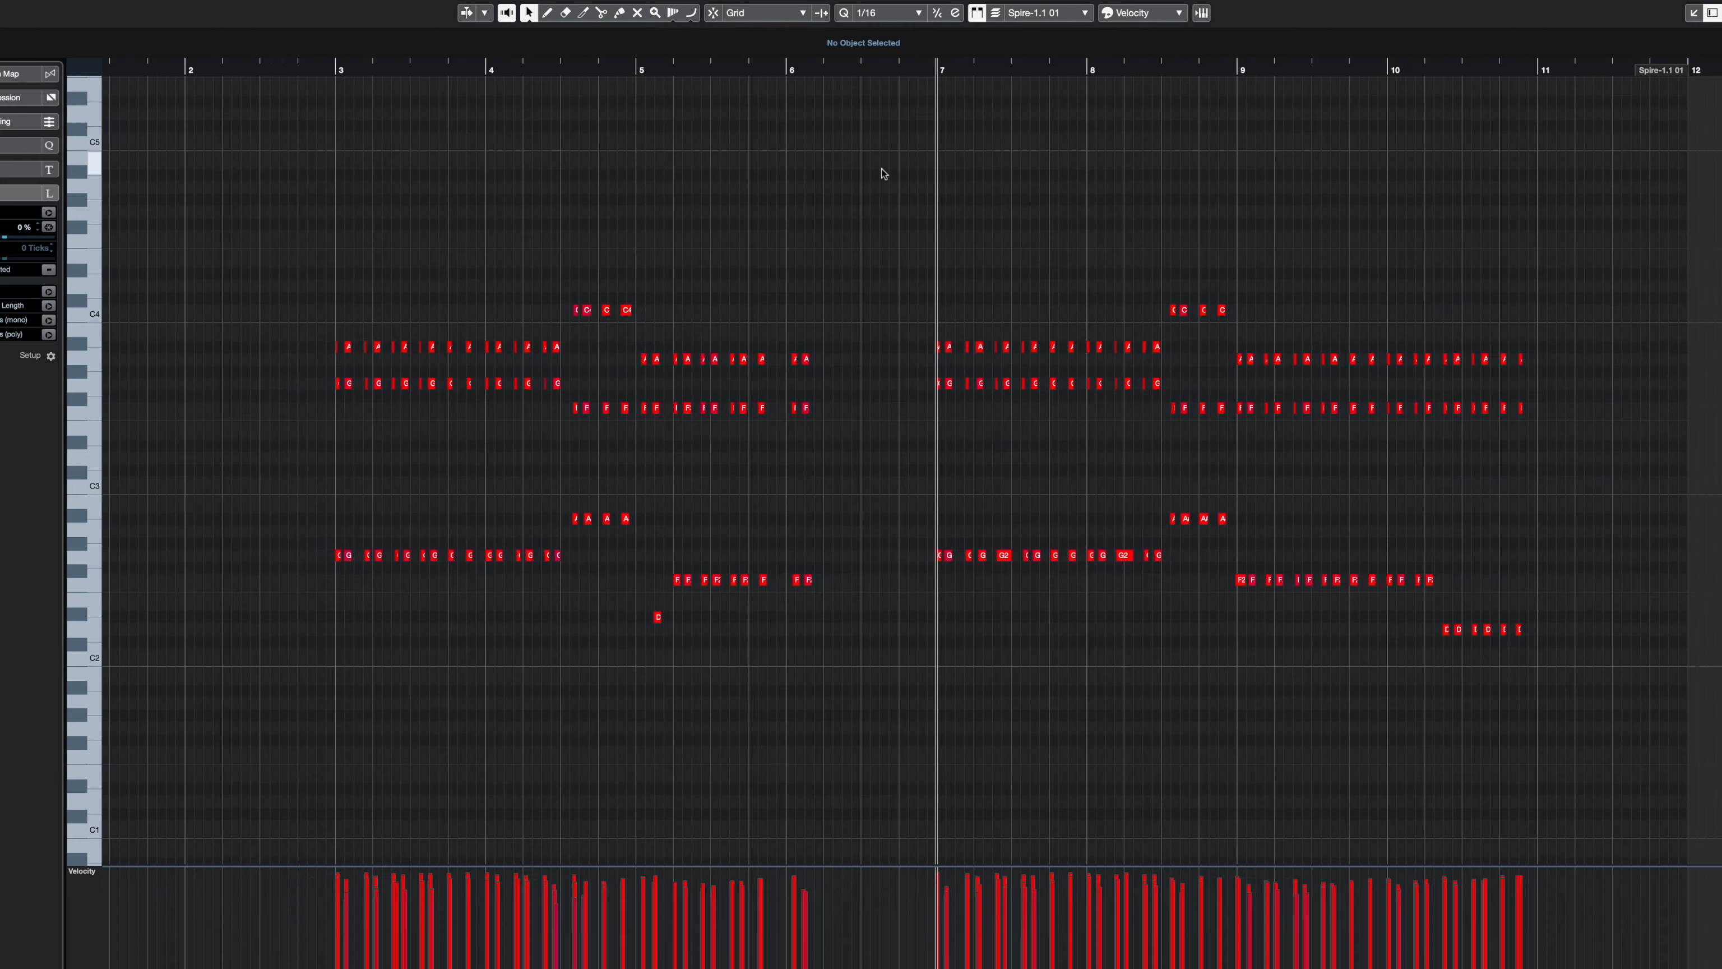
{"action": "scroll", "coordinate": [883, 170], "scroll_direction": "right", "scroll_amount": 8}
{"action": "left_click_drag", "start_coordinate": [384, 58], "coordinate": [1024, 61]}
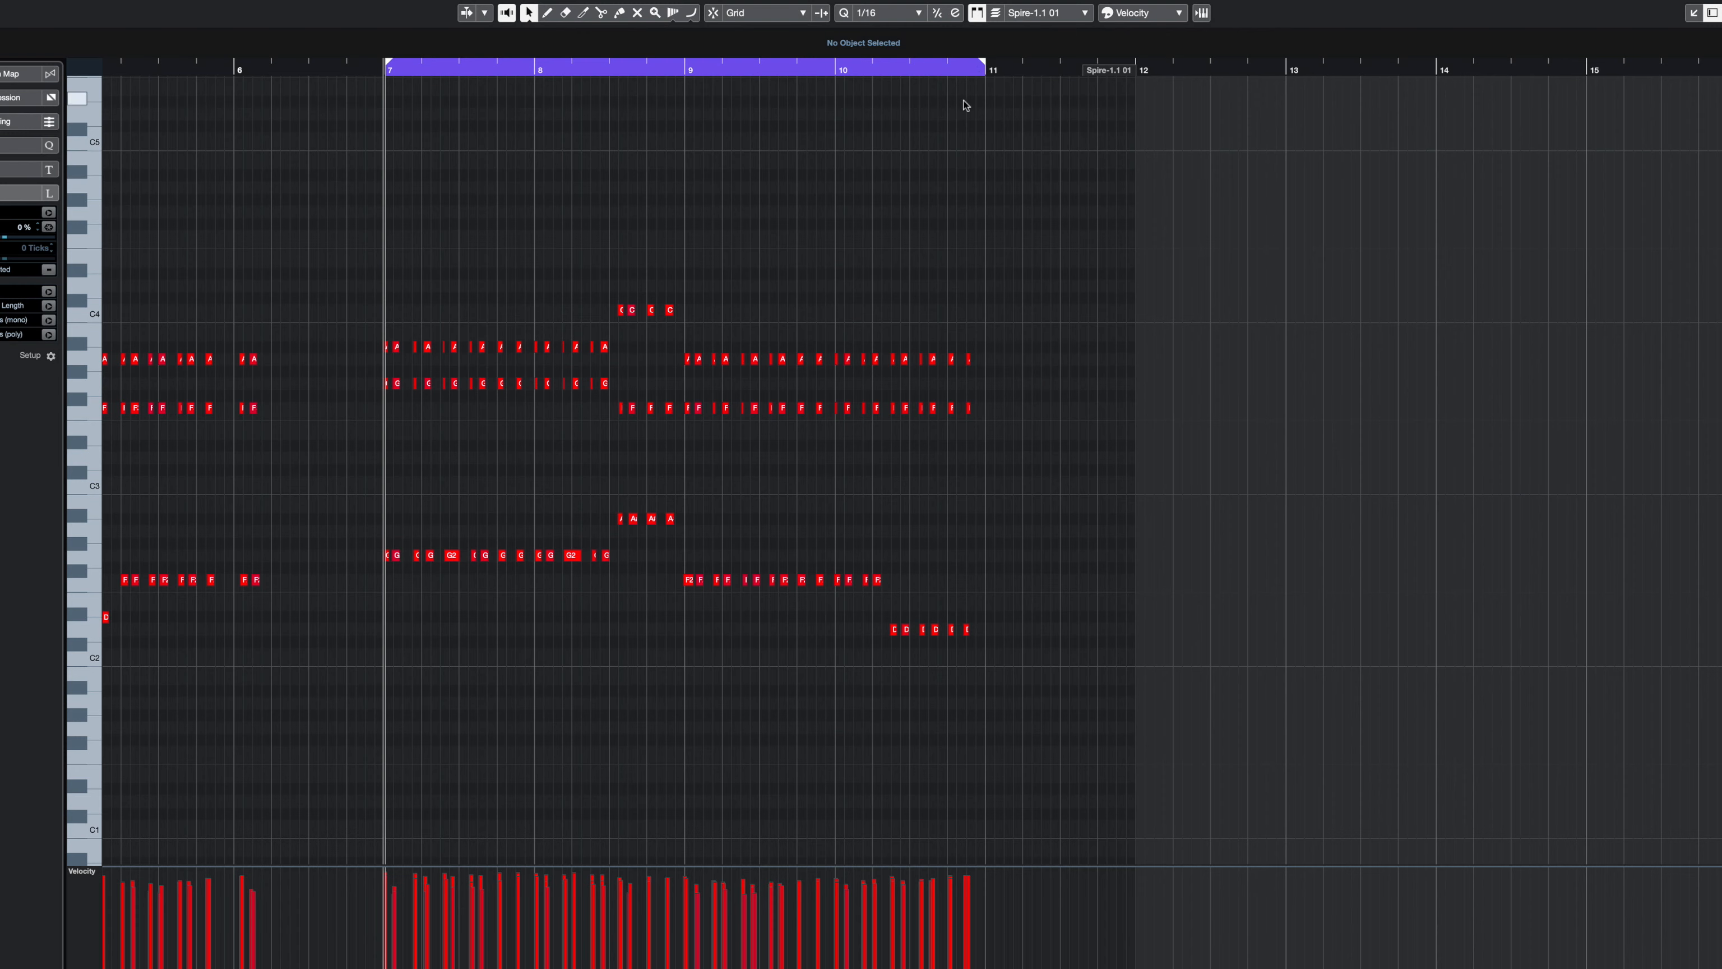
- Turn on snapping and align the loop range's ends to bars 7 and 11
{"action": "key", "text": "j"}
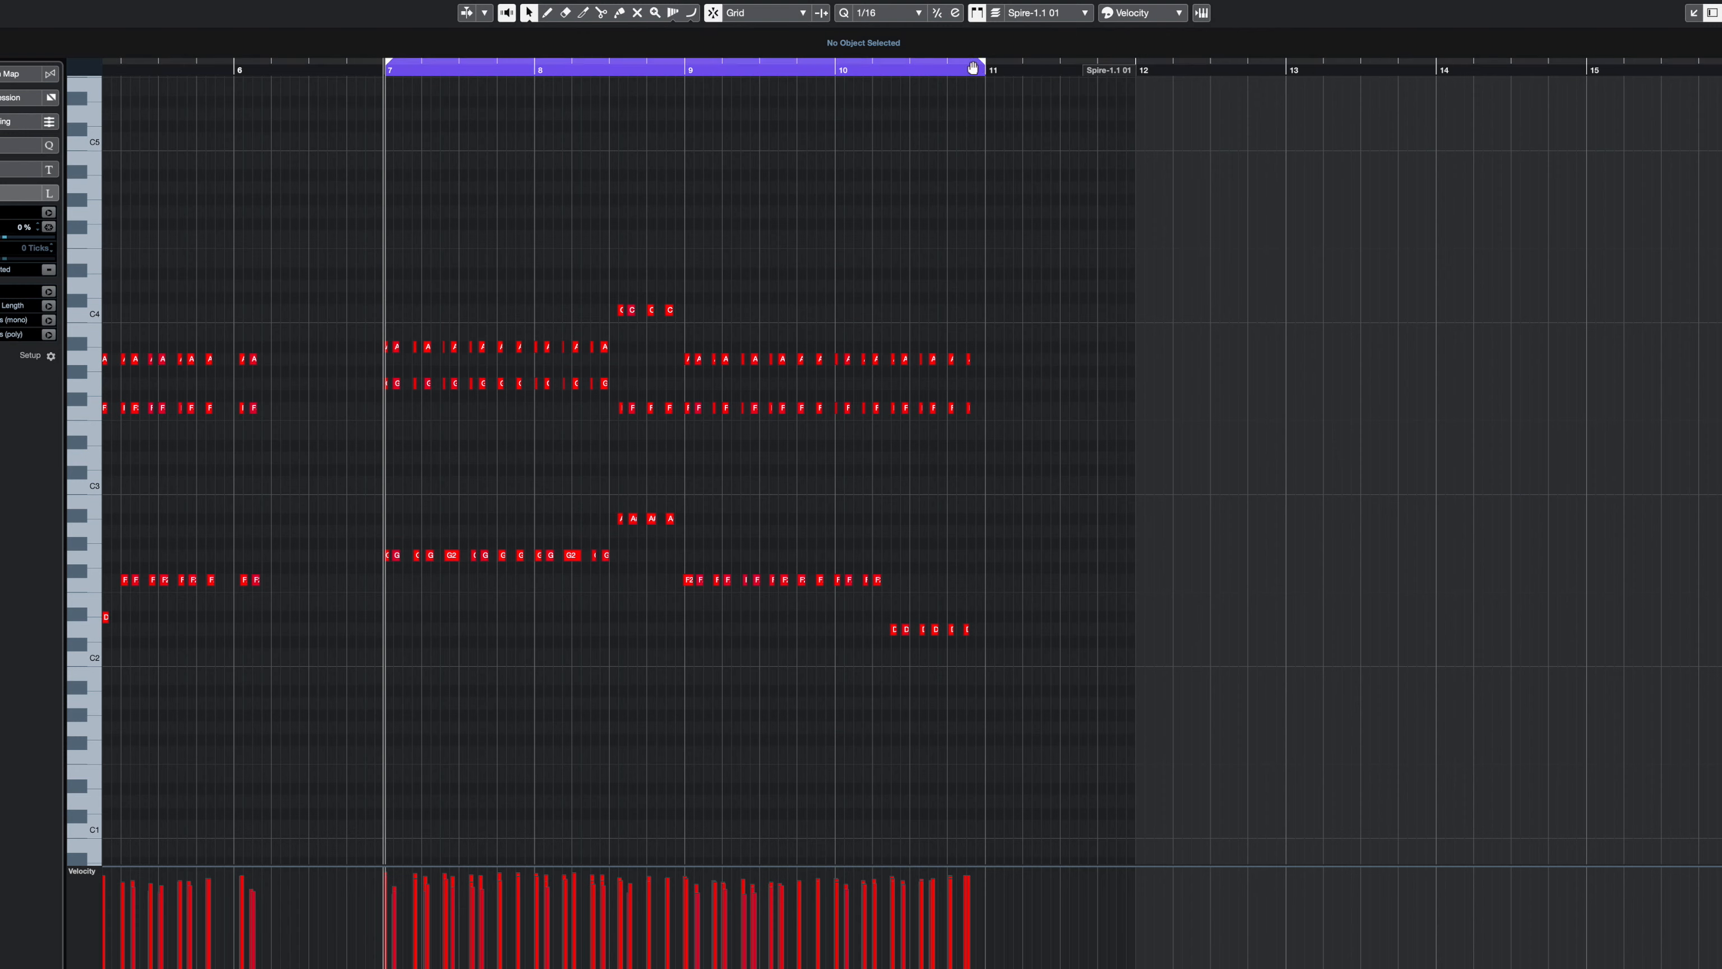
{"action": "mouse_move", "coordinate": [984, 67]}
{"action": "left_mouse_down"}
{"action": "mouse_move", "coordinate": [934, 67]}
{"action": "mouse_move", "coordinate": [981, 72]}
{"action": "left_mouse_up"}
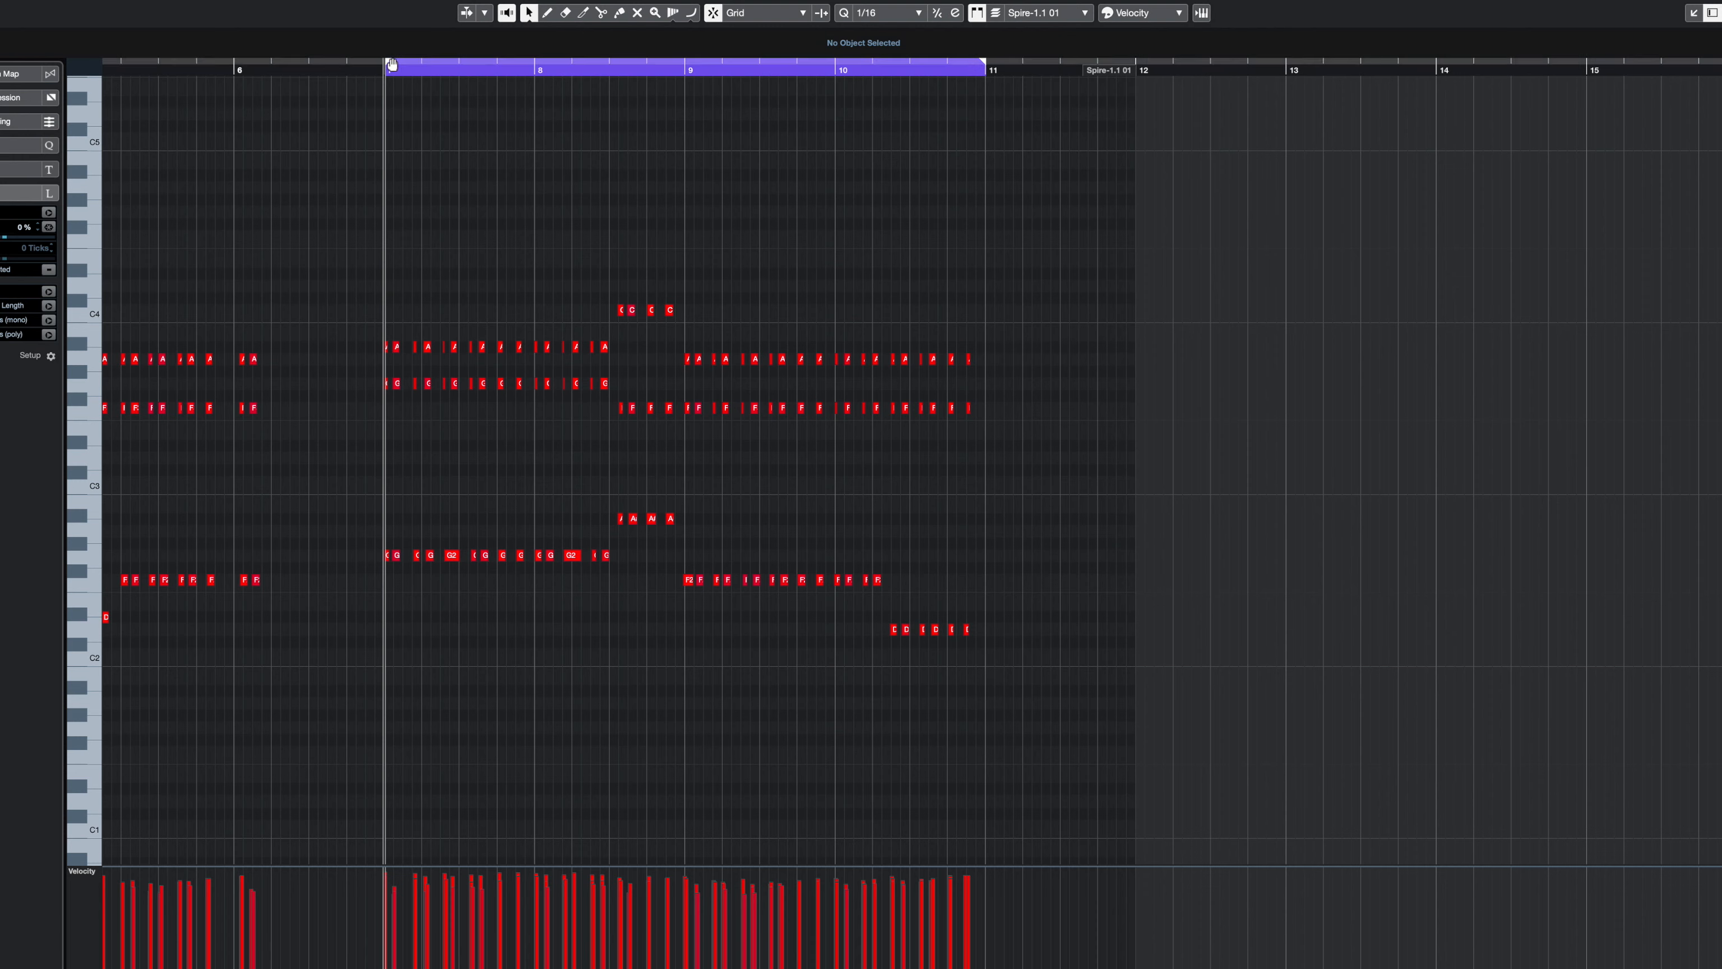
{"action": "left_click_drag", "start_coordinate": [392, 65], "coordinate": [417, 64]}
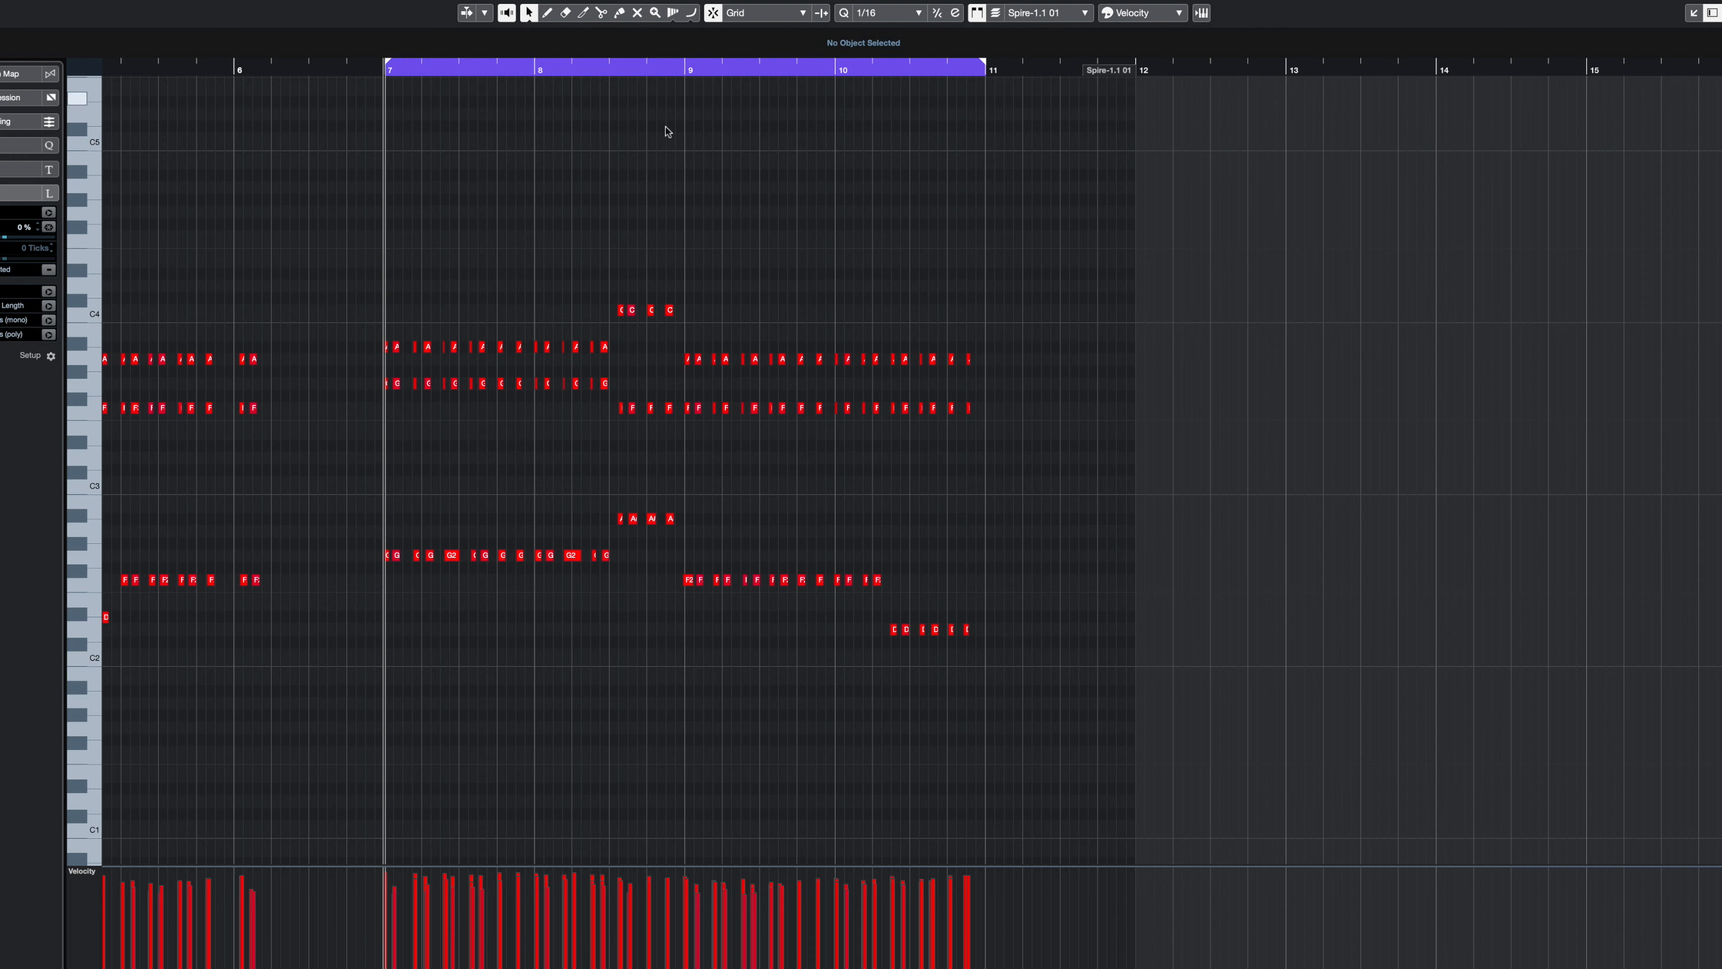
- Quantize all notes of the recorded chord part to the 1/16 grid
{"action": "key", "text": "super+a"}
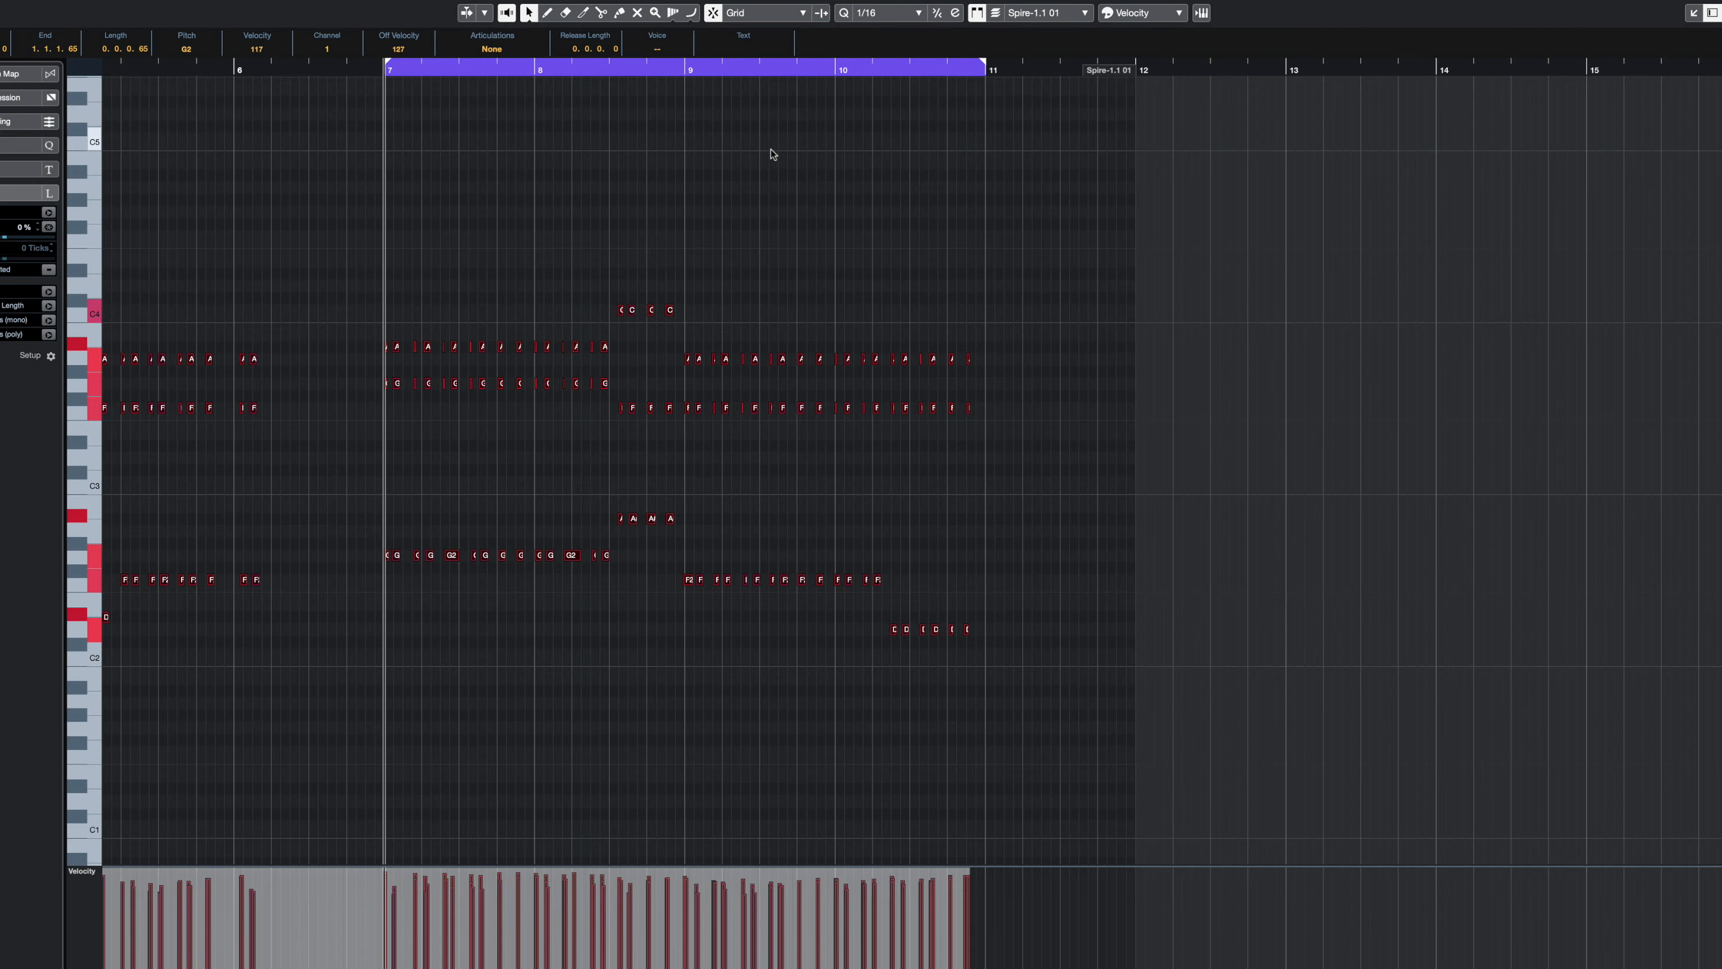
{"action": "key", "text": "h"}
{"action": "key", "text": "h"}
{"action": "key", "text": "h"}
{"action": "key", "text": "h"}
{"action": "key", "text": "h"}
{"action": "key", "text": "h"}
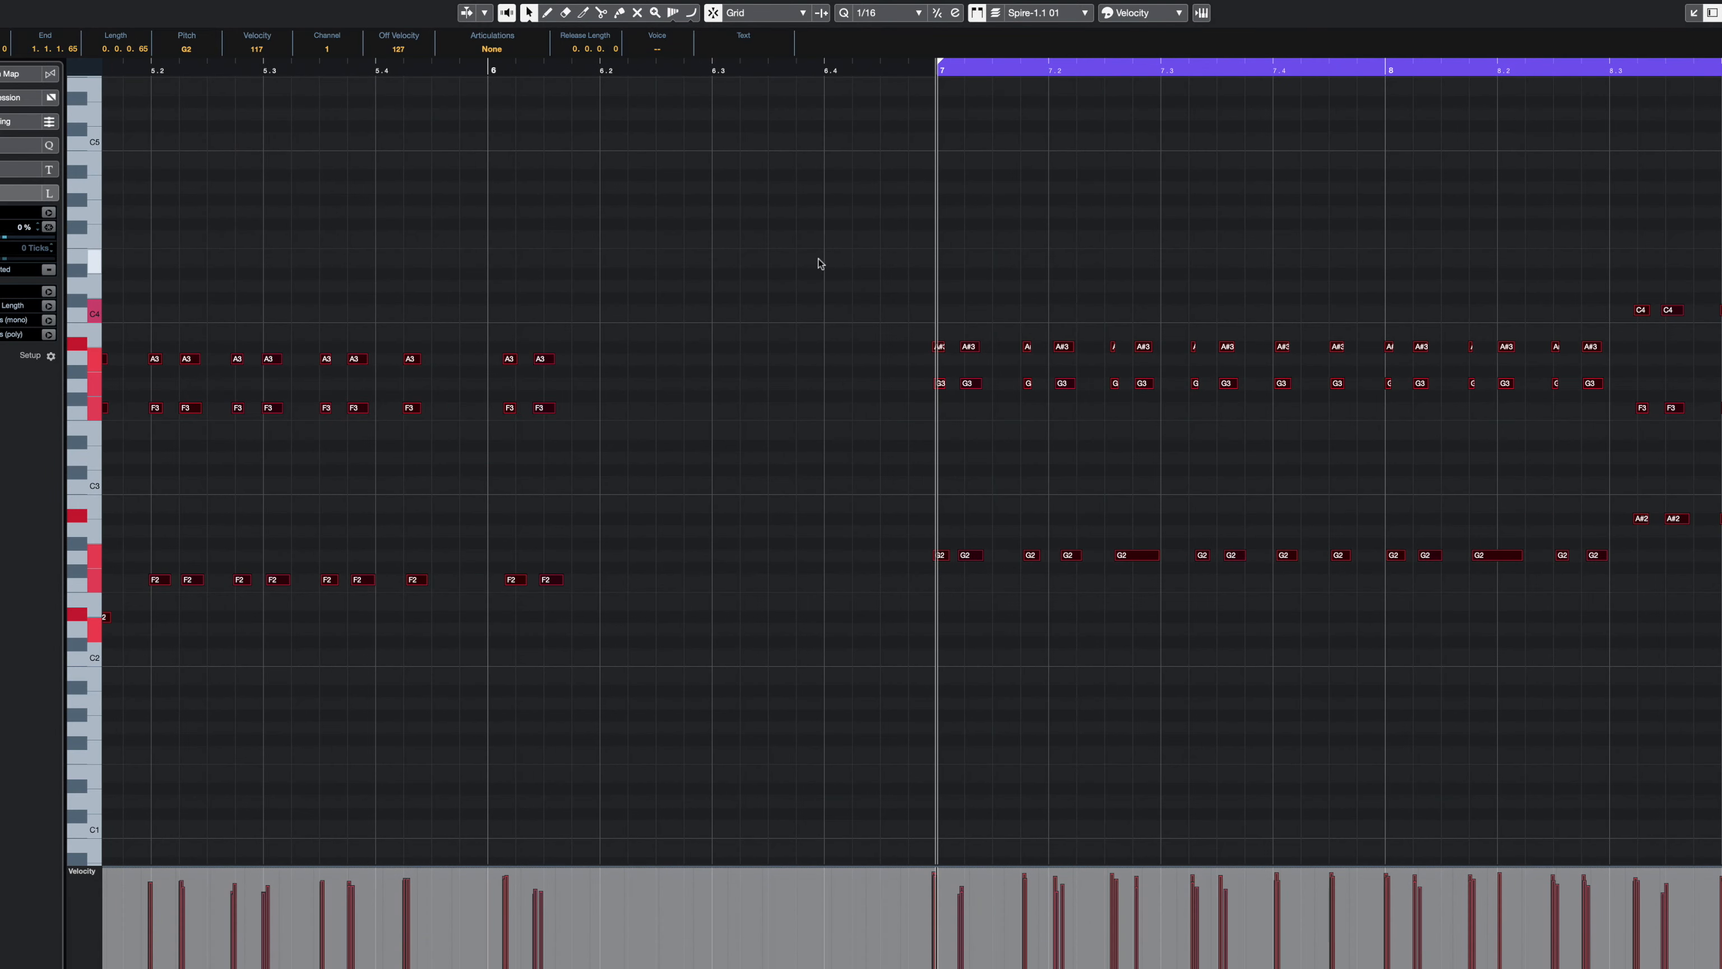
{"action": "scroll", "coordinate": [837, 238], "scroll_direction": "right", "scroll_amount": 5}
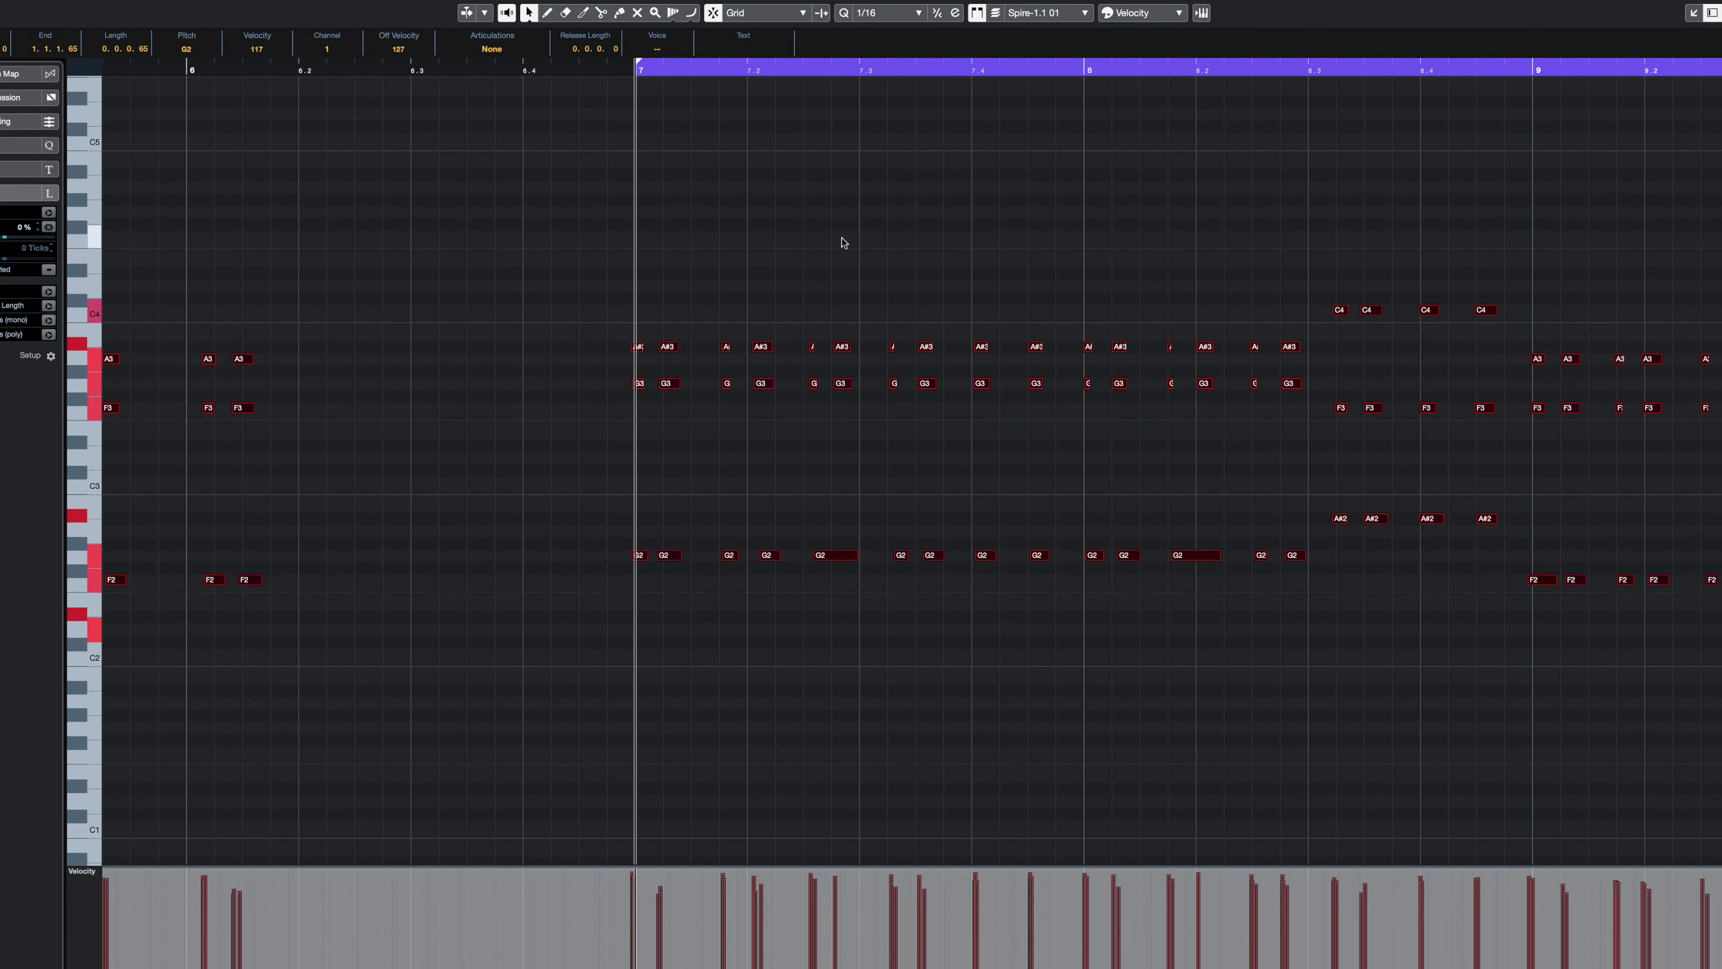
{"action": "key", "text": "q"}
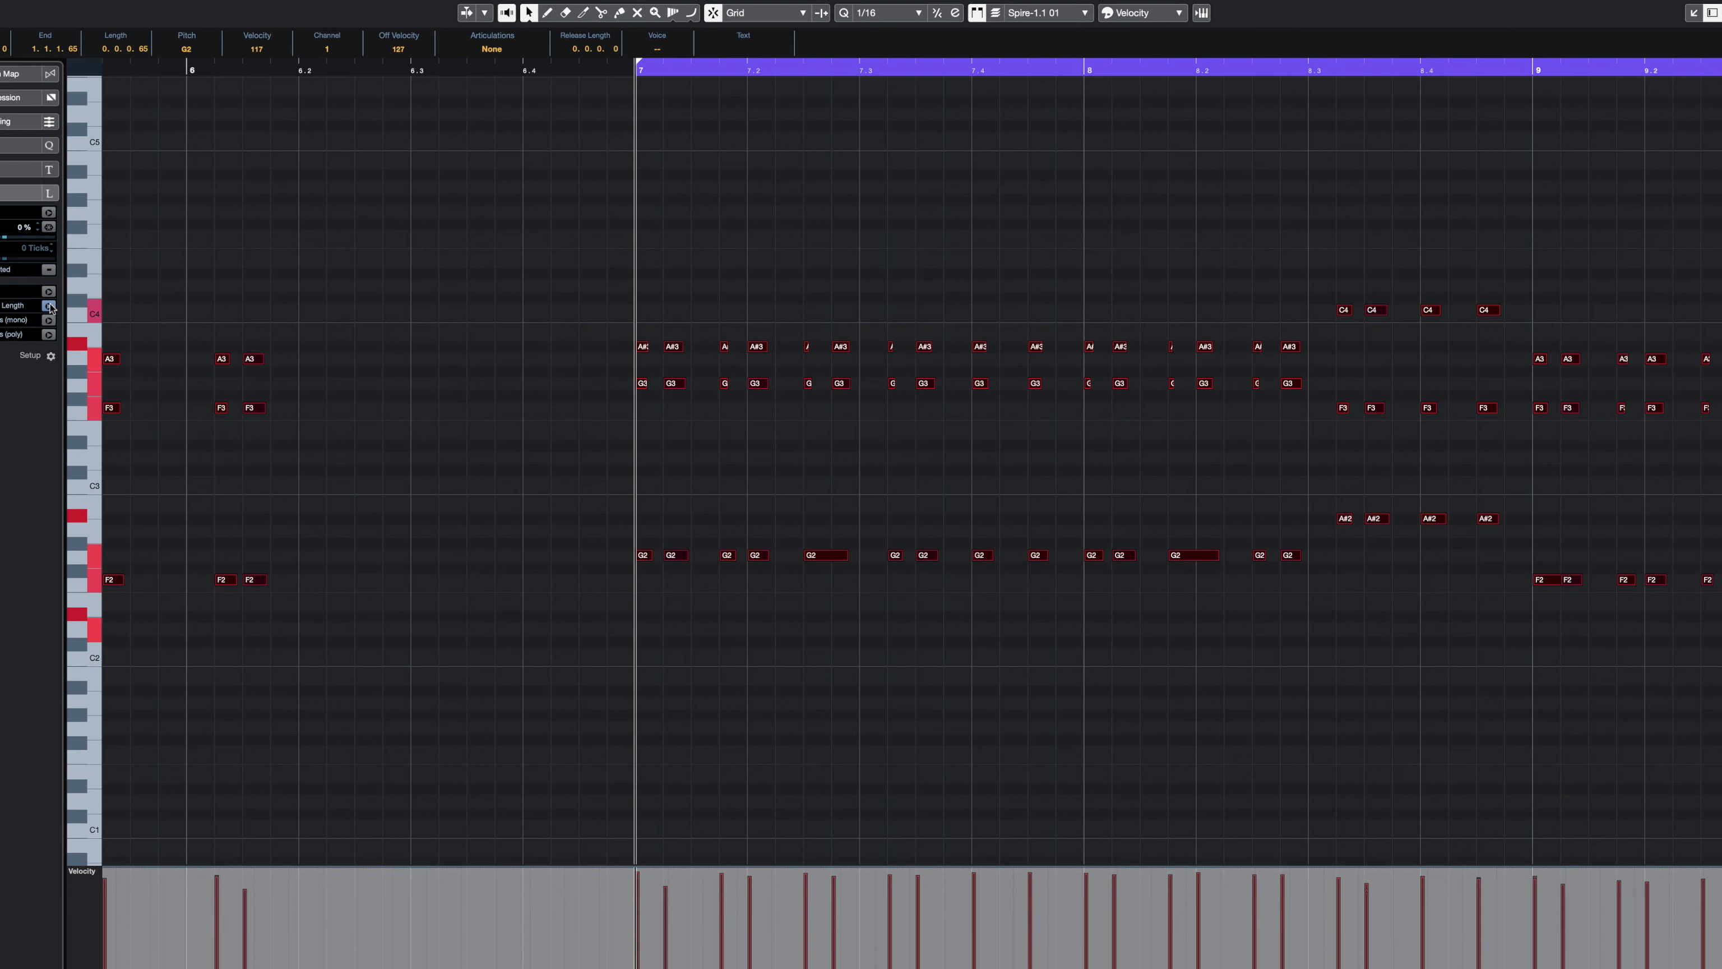
- Give all notes a fixed 1/16 length, start playback, and shorten them together slightly to leave small gaps
{"action": "left_click", "coordinate": [49, 293]}
{"action": "left_click", "coordinate": [939, 287]}
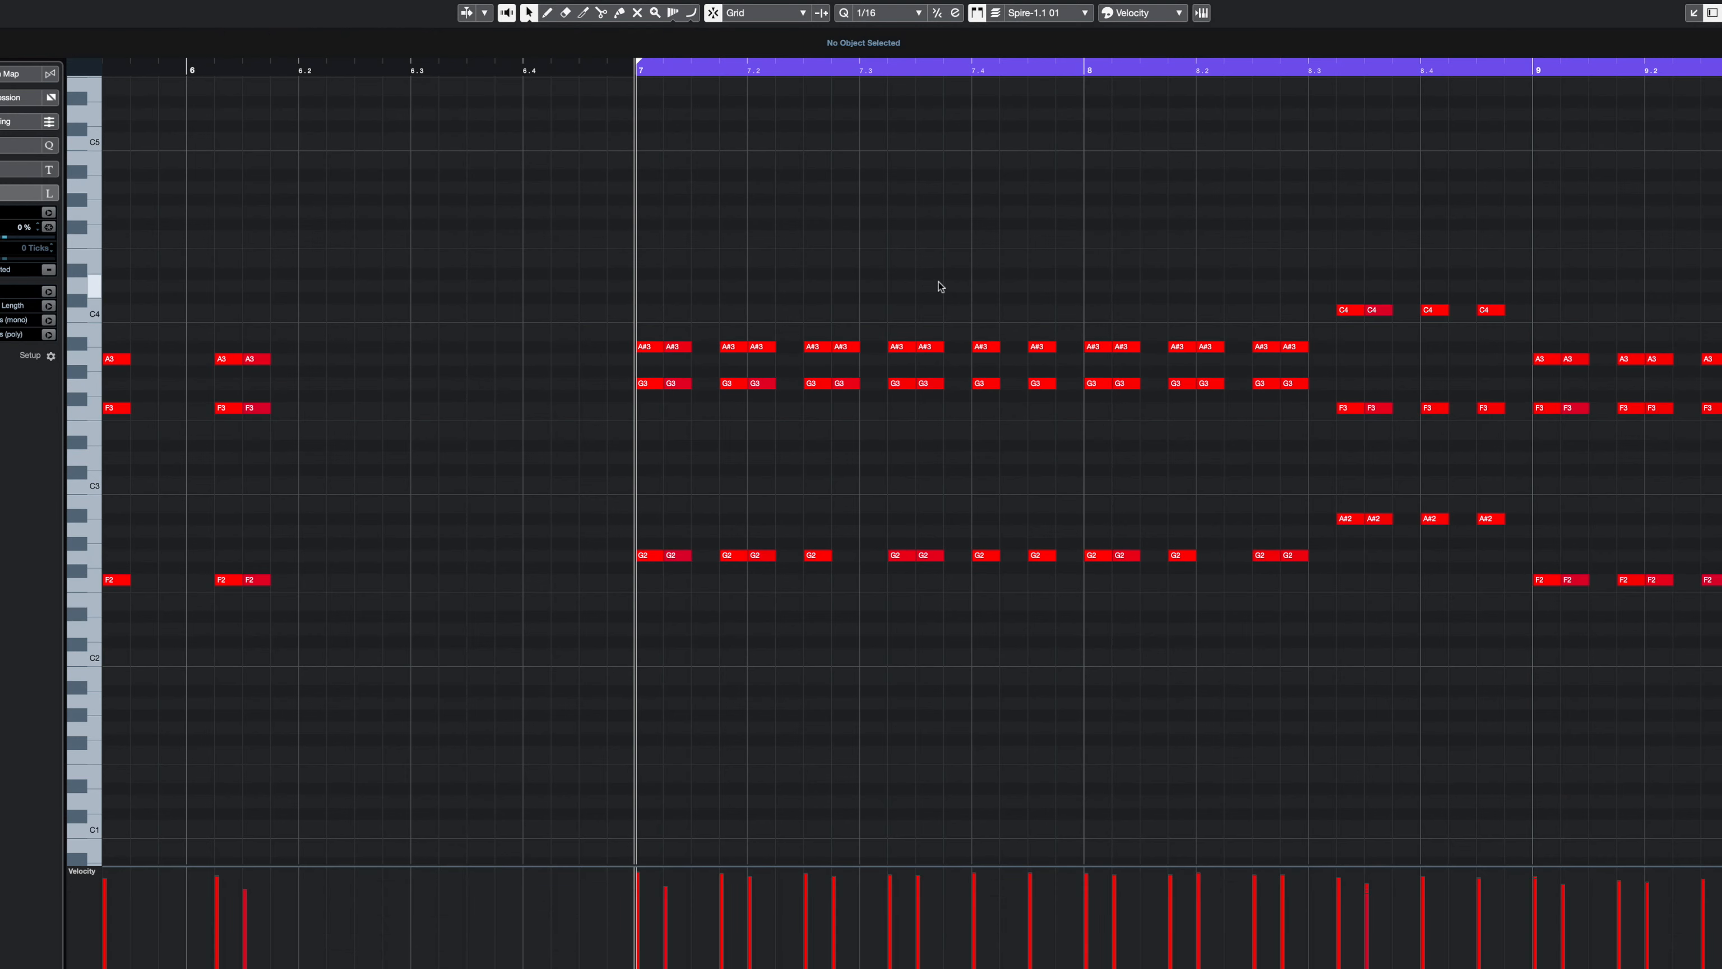
{"action": "key", "text": "space"}
{"action": "key", "text": "ctrl+a"}
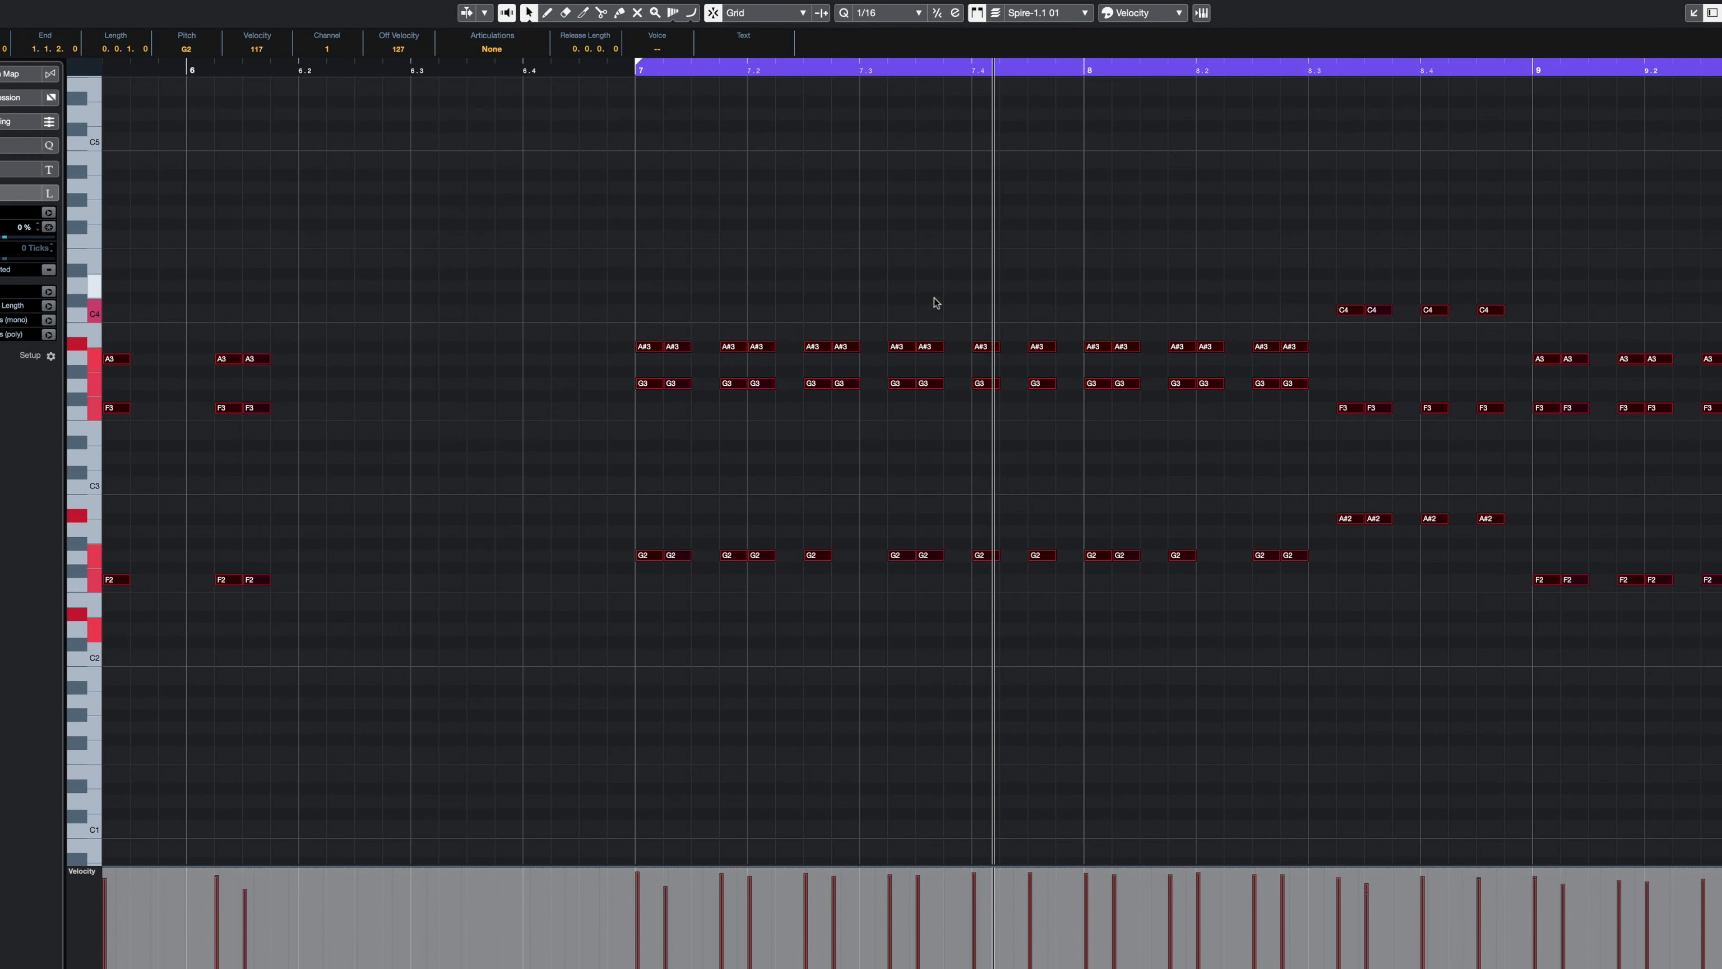
{"action": "left_click_drag", "start_coordinate": [942, 348], "coordinate": [937, 356]}
{"action": "left_click", "coordinate": [951, 291]}
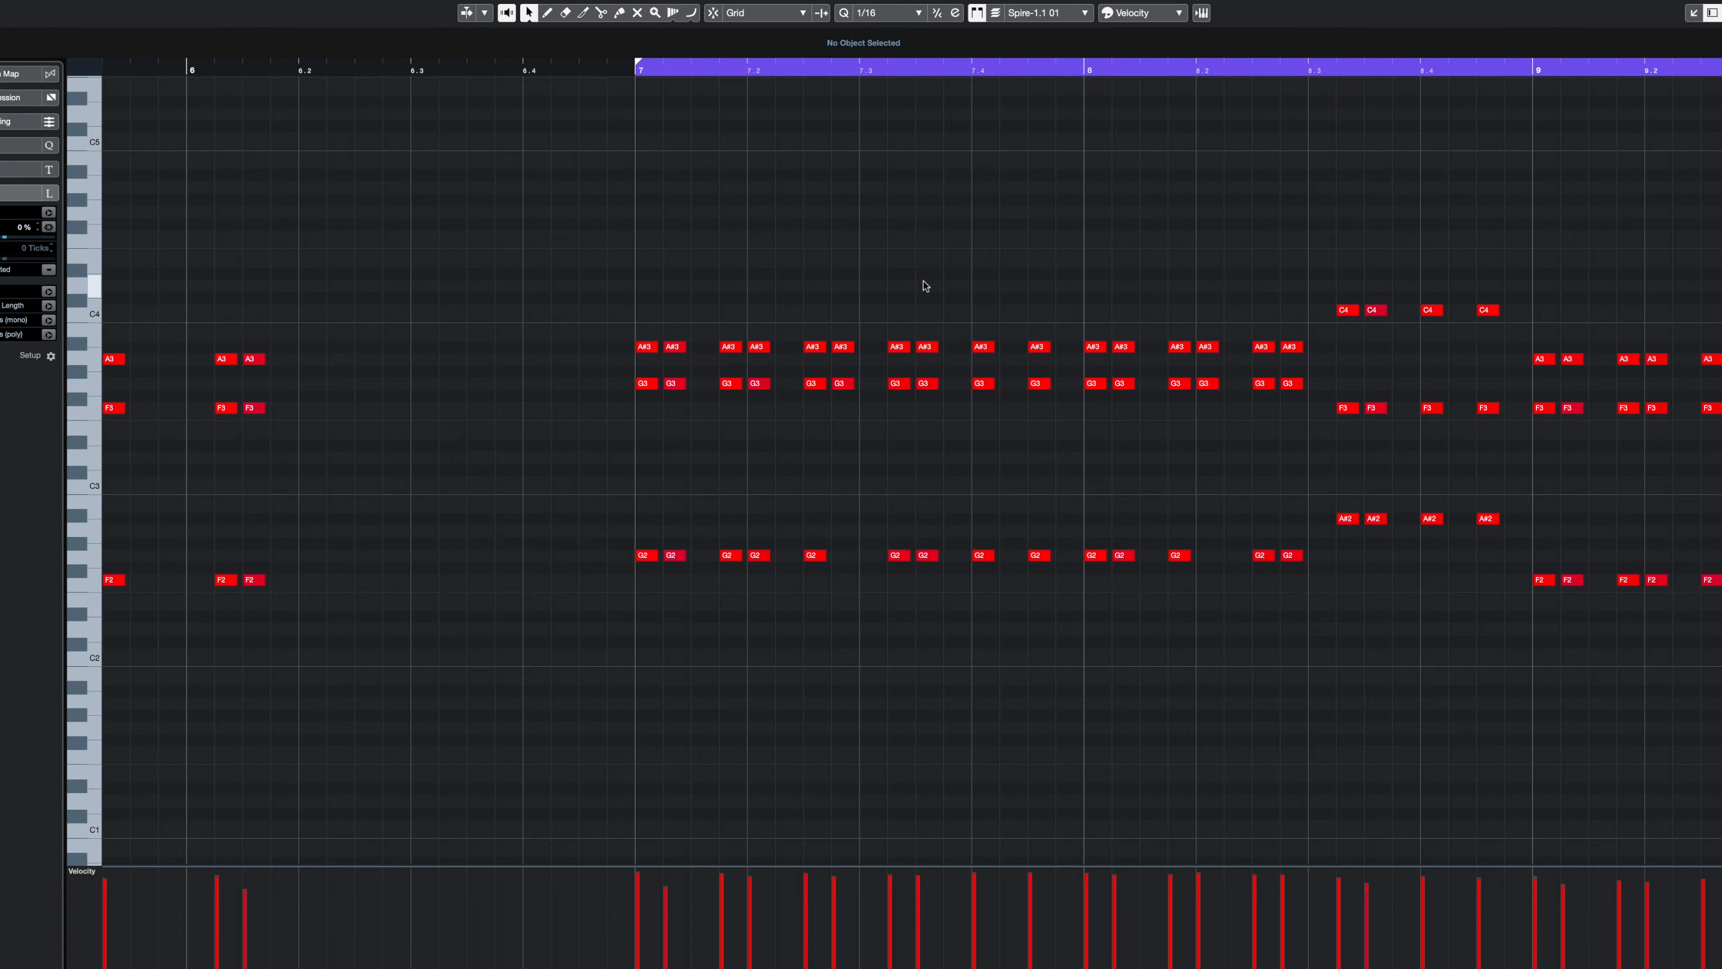
- Return to the project arrangement, split the Spire-1.1 01 part at bars 7 and 11, and delete the sections outside that range
{"action": "key", "text": "g"}
{"action": "key", "text": "g"}
{"action": "key", "text": "g"}
{"action": "key", "text": "g"}
{"action": "key", "text": "g"}
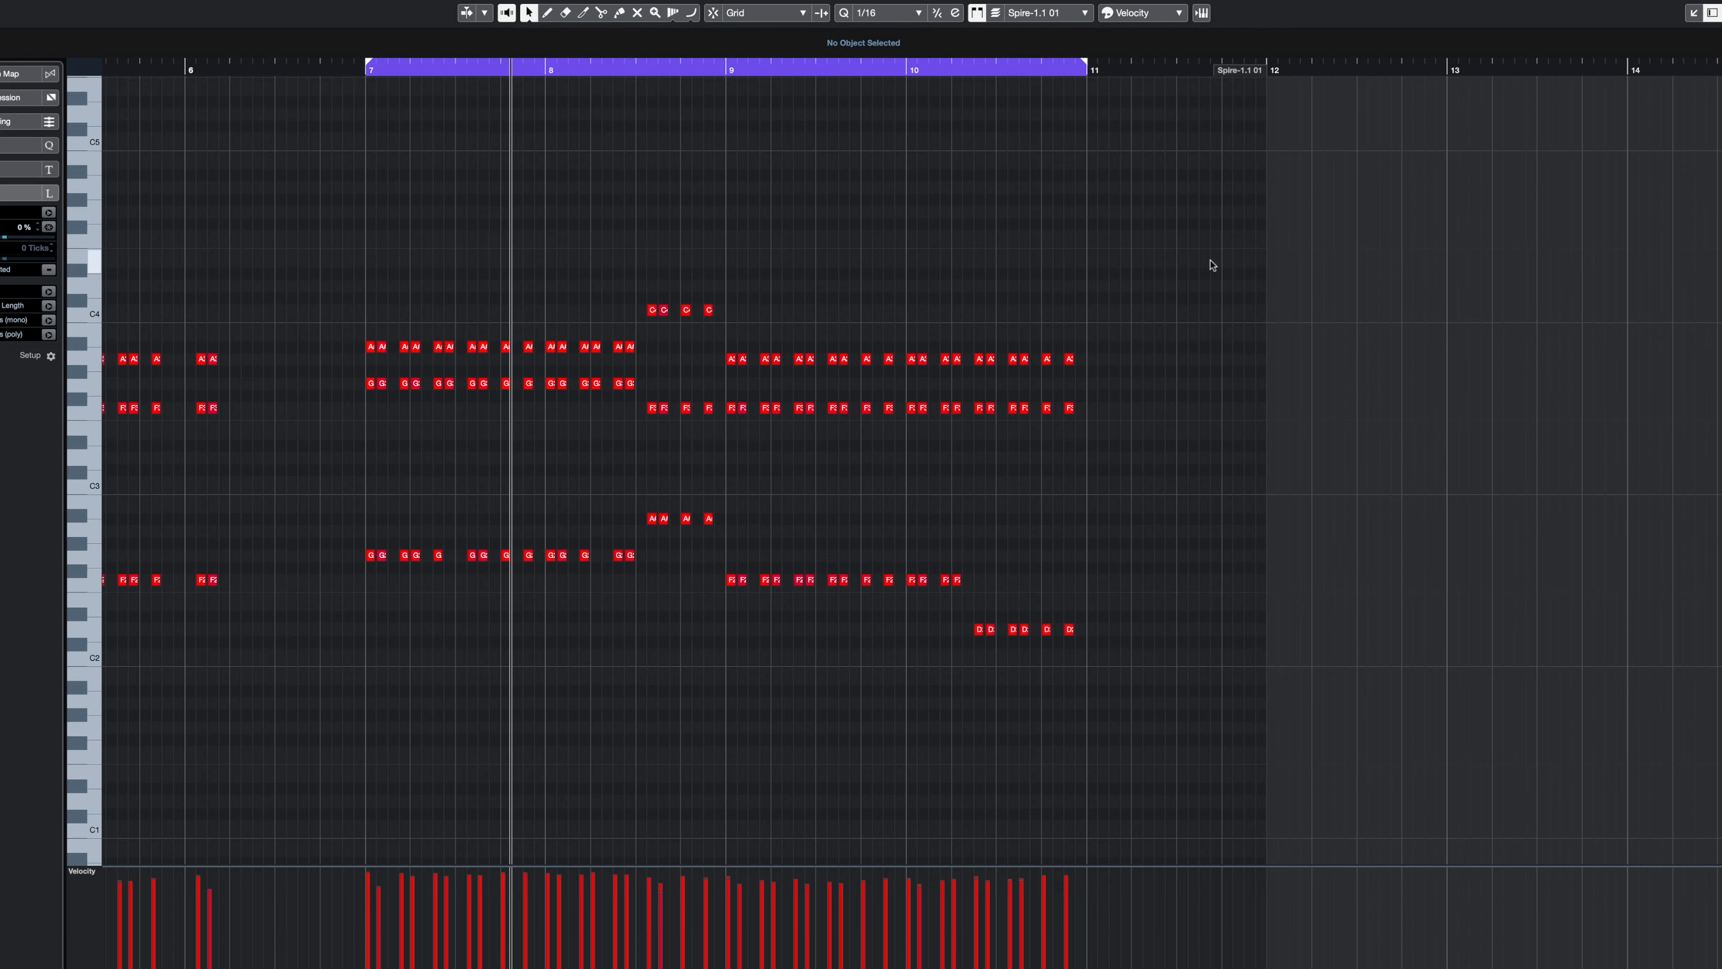
{"action": "key", "text": "Return"}
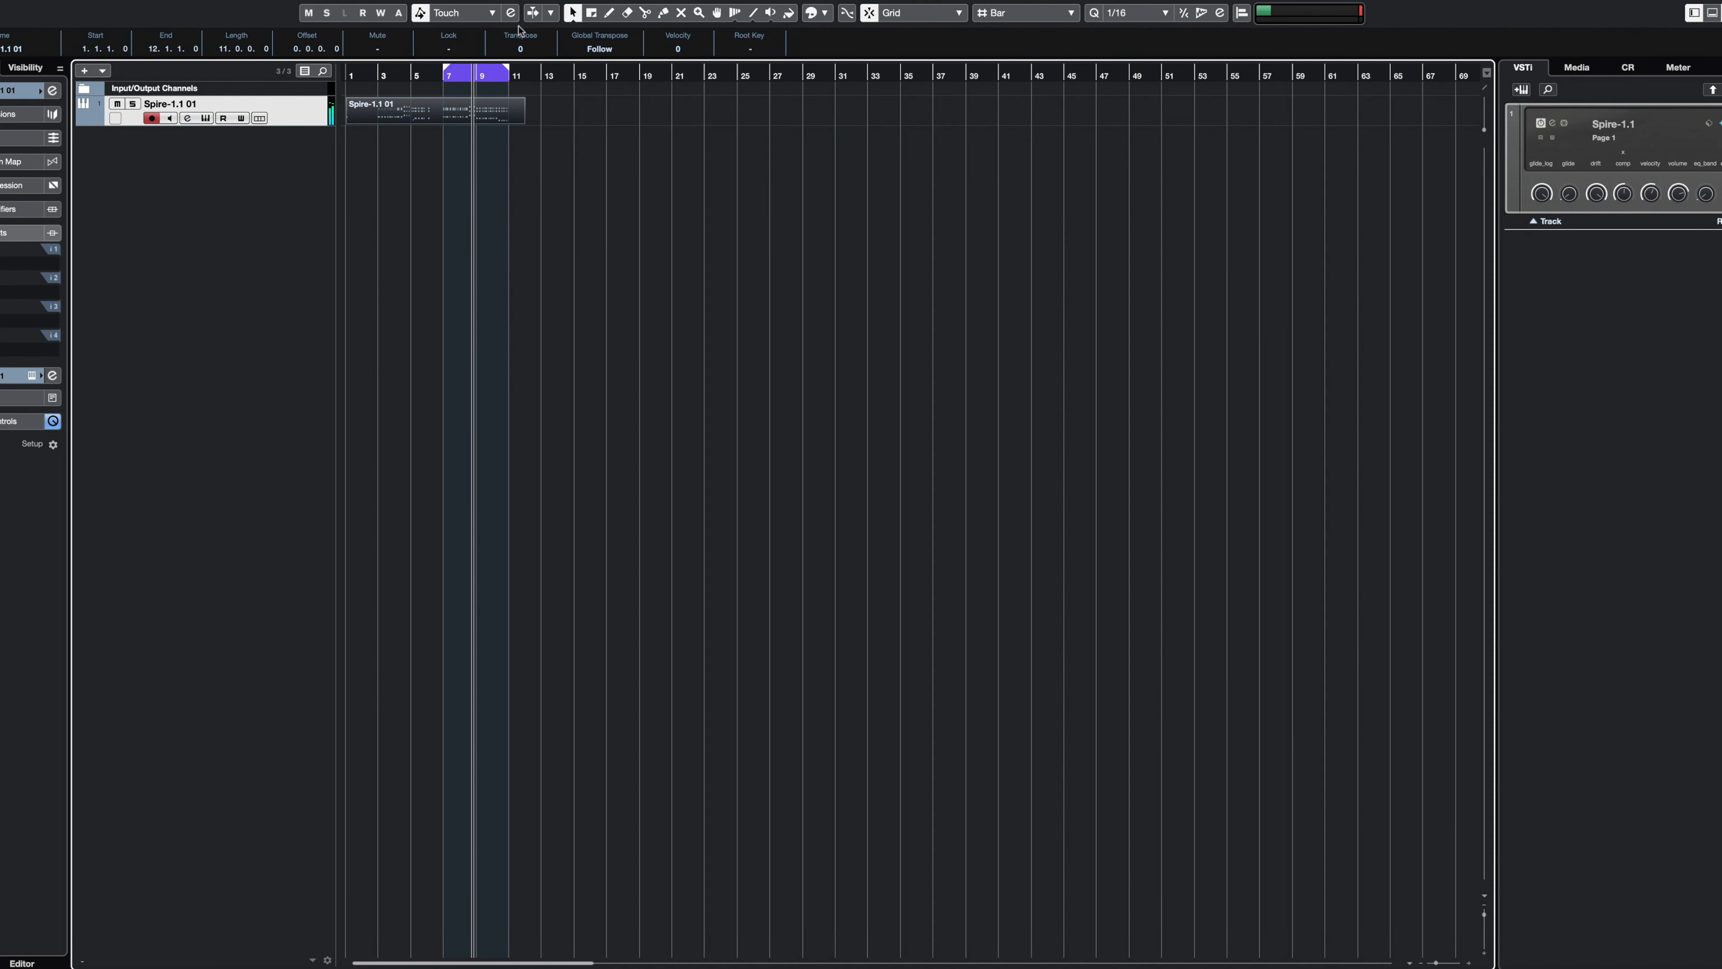
{"action": "left_click", "coordinate": [645, 13]}
{"action": "left_click", "coordinate": [449, 108]}
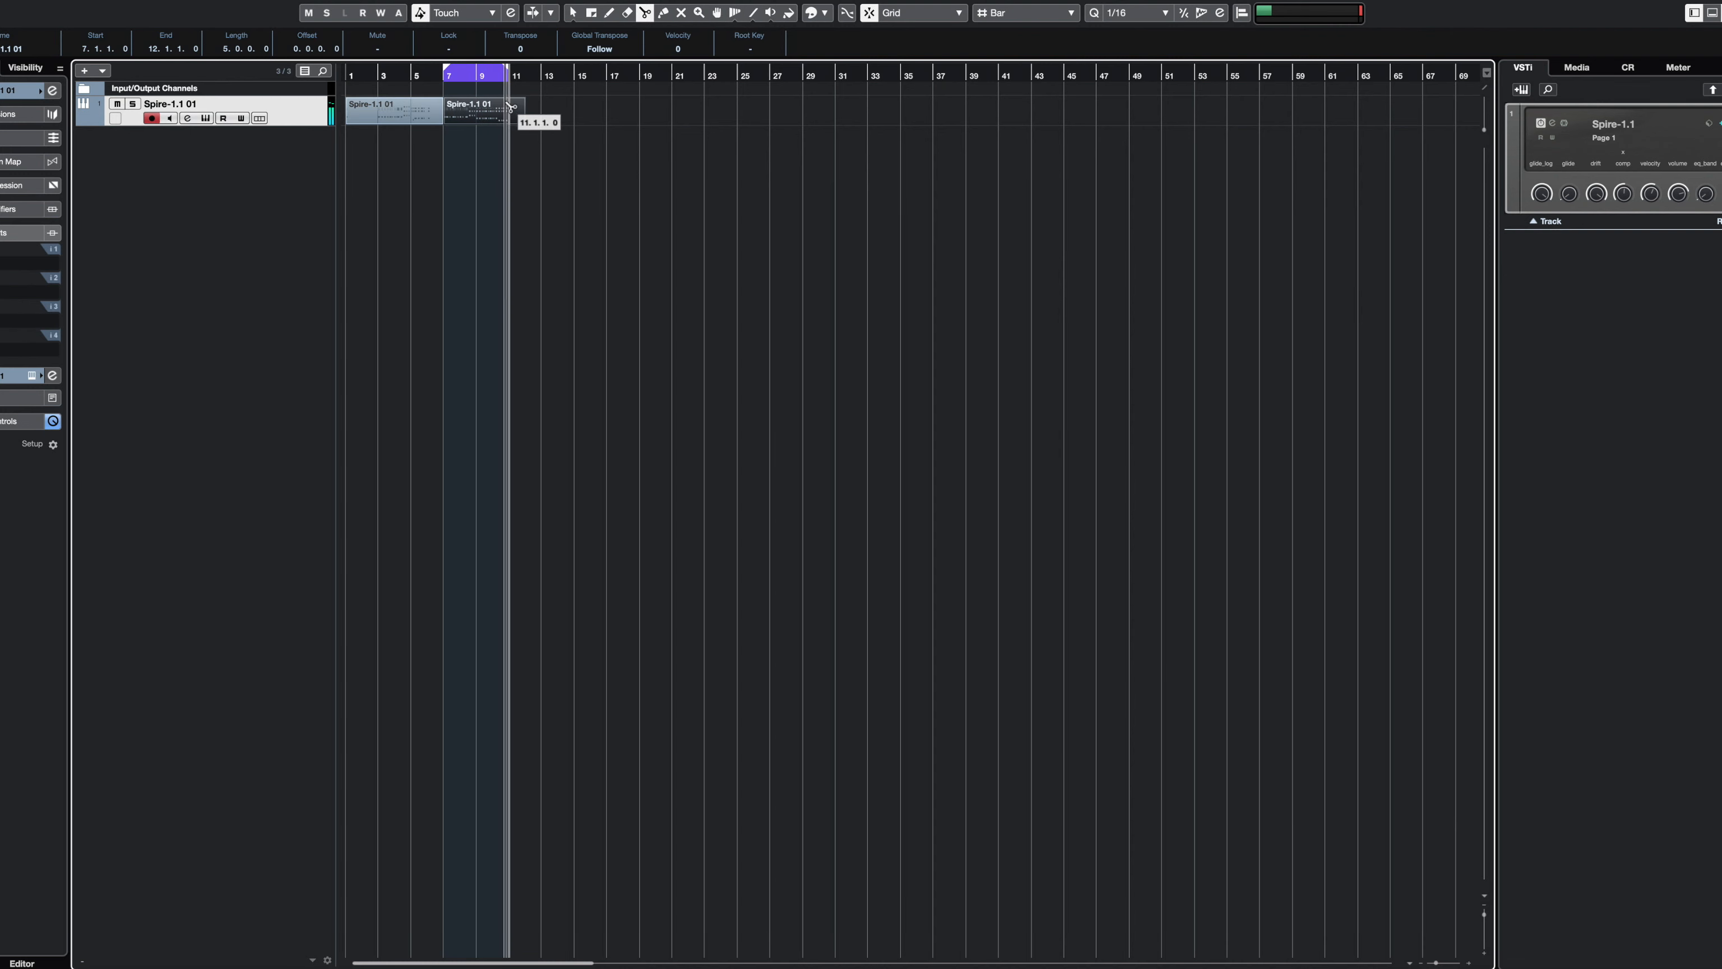
{"action": "left_click", "coordinate": [510, 107]}
{"action": "left_click", "coordinate": [573, 12]}
{"action": "left_click", "coordinate": [434, 112]}
{"action": "key", "text": "Delete"}
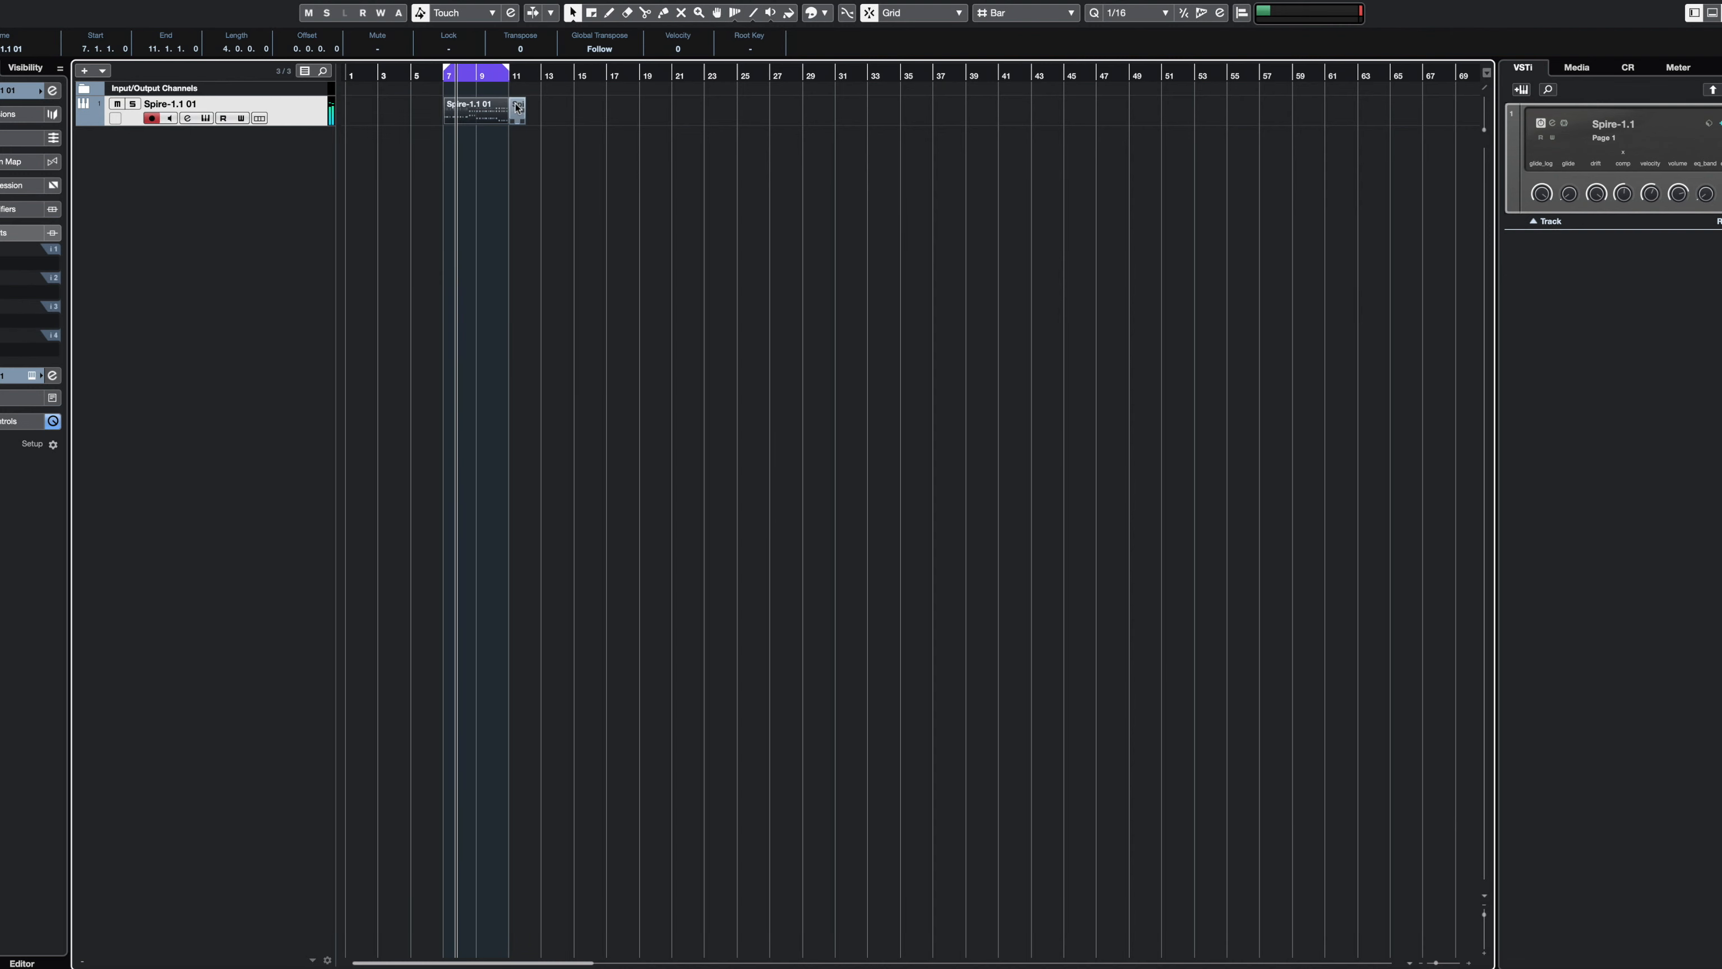
- Duplicate the four-bar chord part three times in a row so the parts run to bar 23
{"action": "key", "text": "ctrl+d"}
{"action": "key", "text": "ctrl+d"}
{"action": "key", "text": "ctrl+d"}
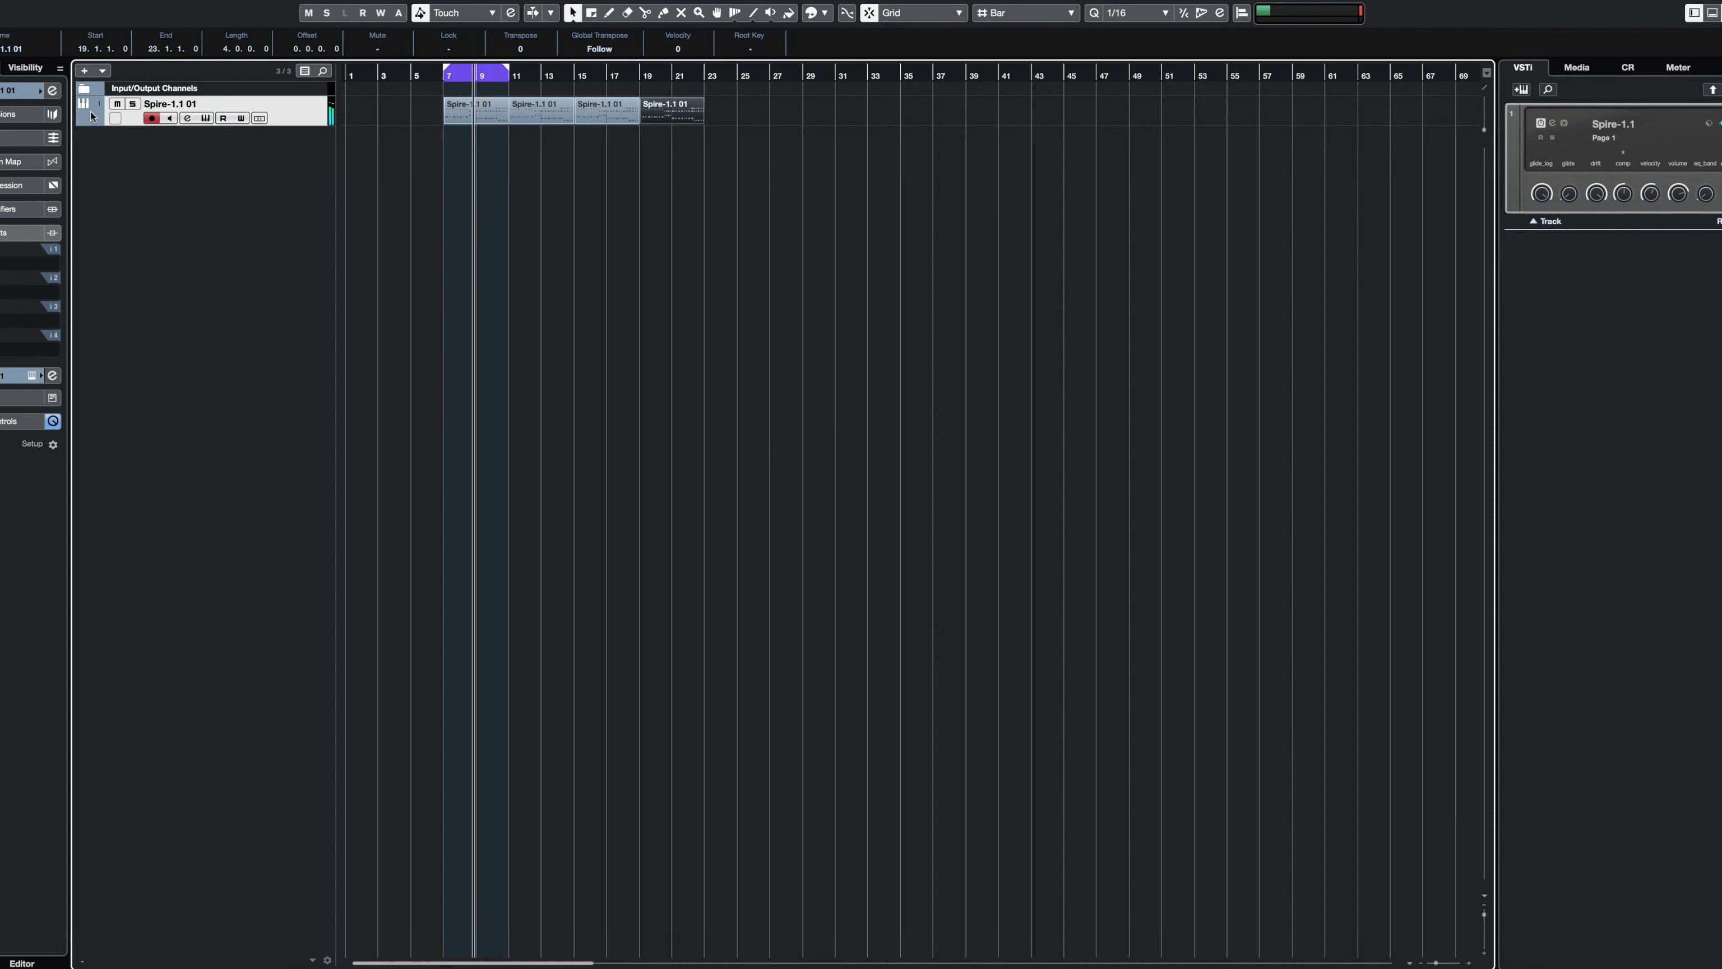
- Colour the Spire-1.1 01 track light blue and rename it LD_GoodF
{"action": "right_click", "coordinate": [95, 106]}
{"action": "left_click", "coordinate": [93, 109]}
{"action": "left_click", "coordinate": [94, 110], "text": "super"}
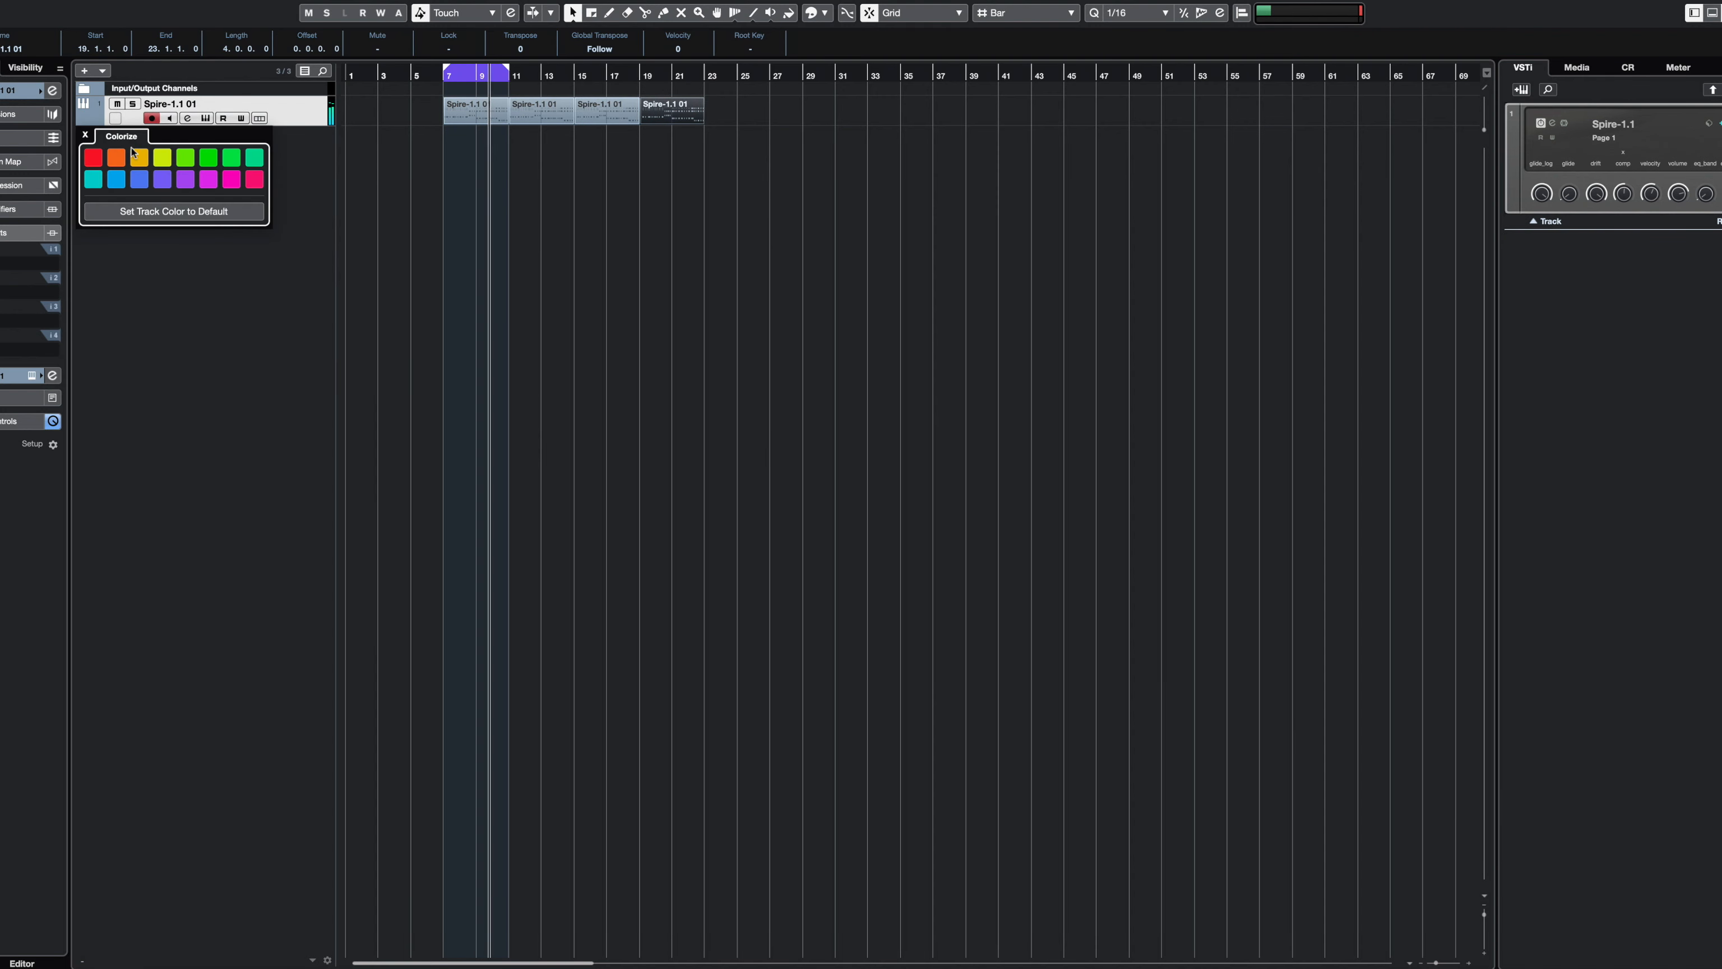
{"action": "left_click", "coordinate": [111, 182]}
{"action": "left_click", "coordinate": [721, 212]}
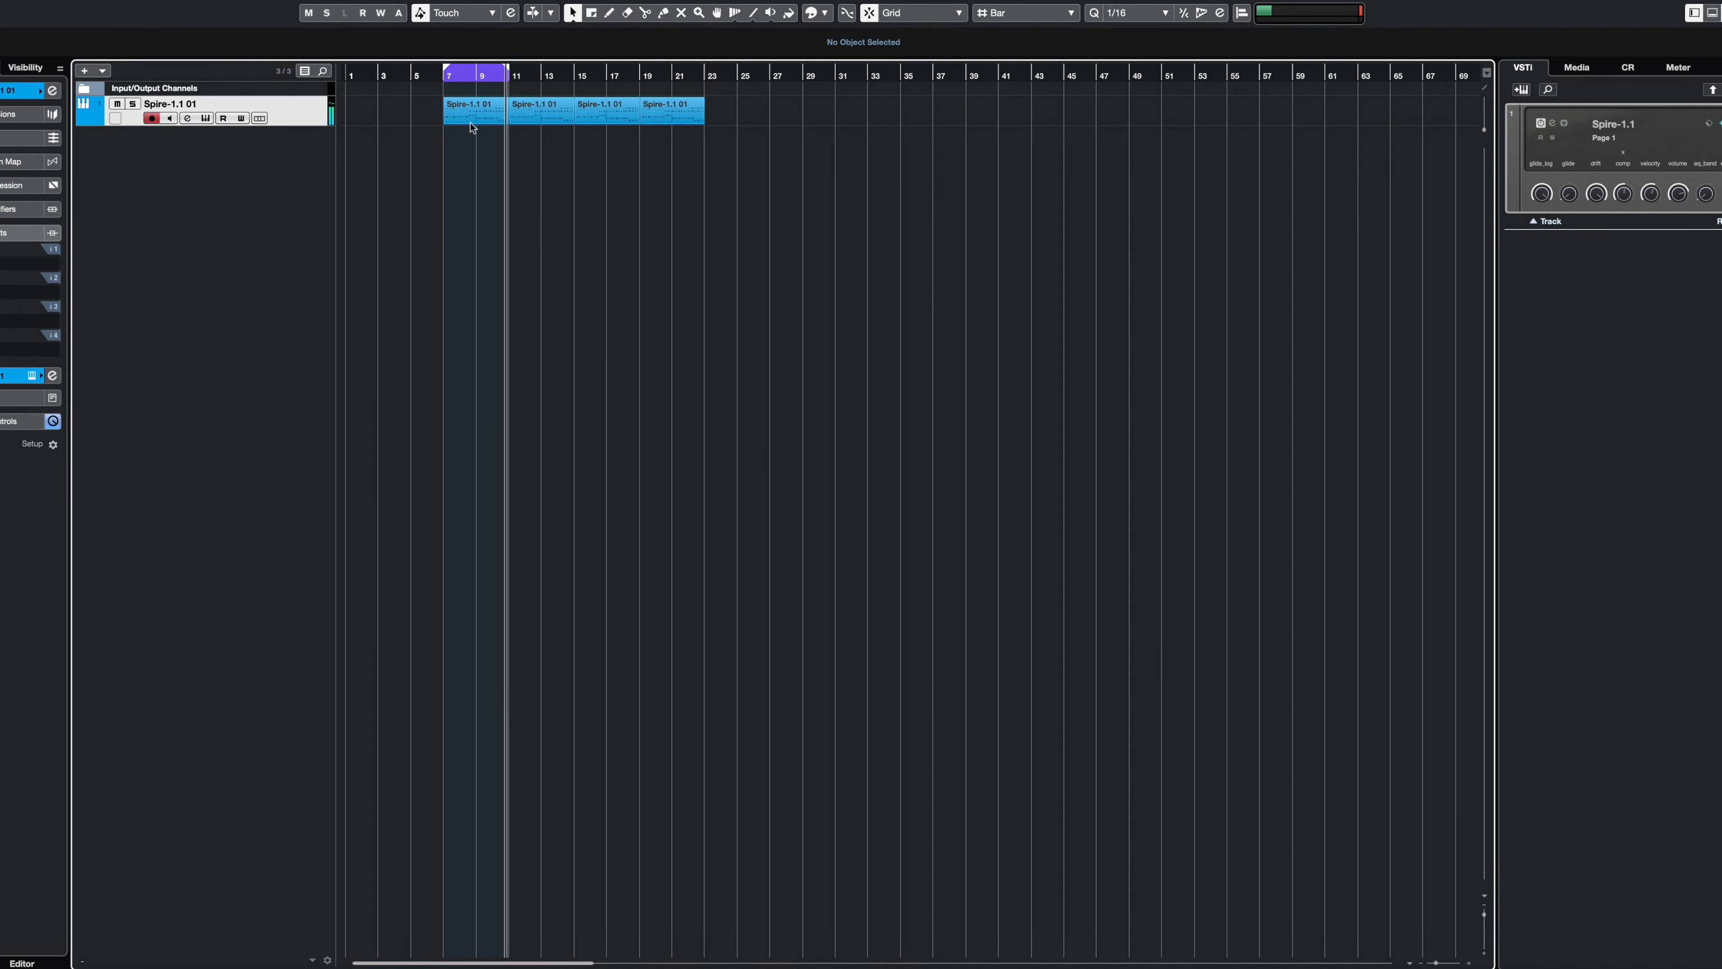
{"action": "double_click", "coordinate": [174, 100]}
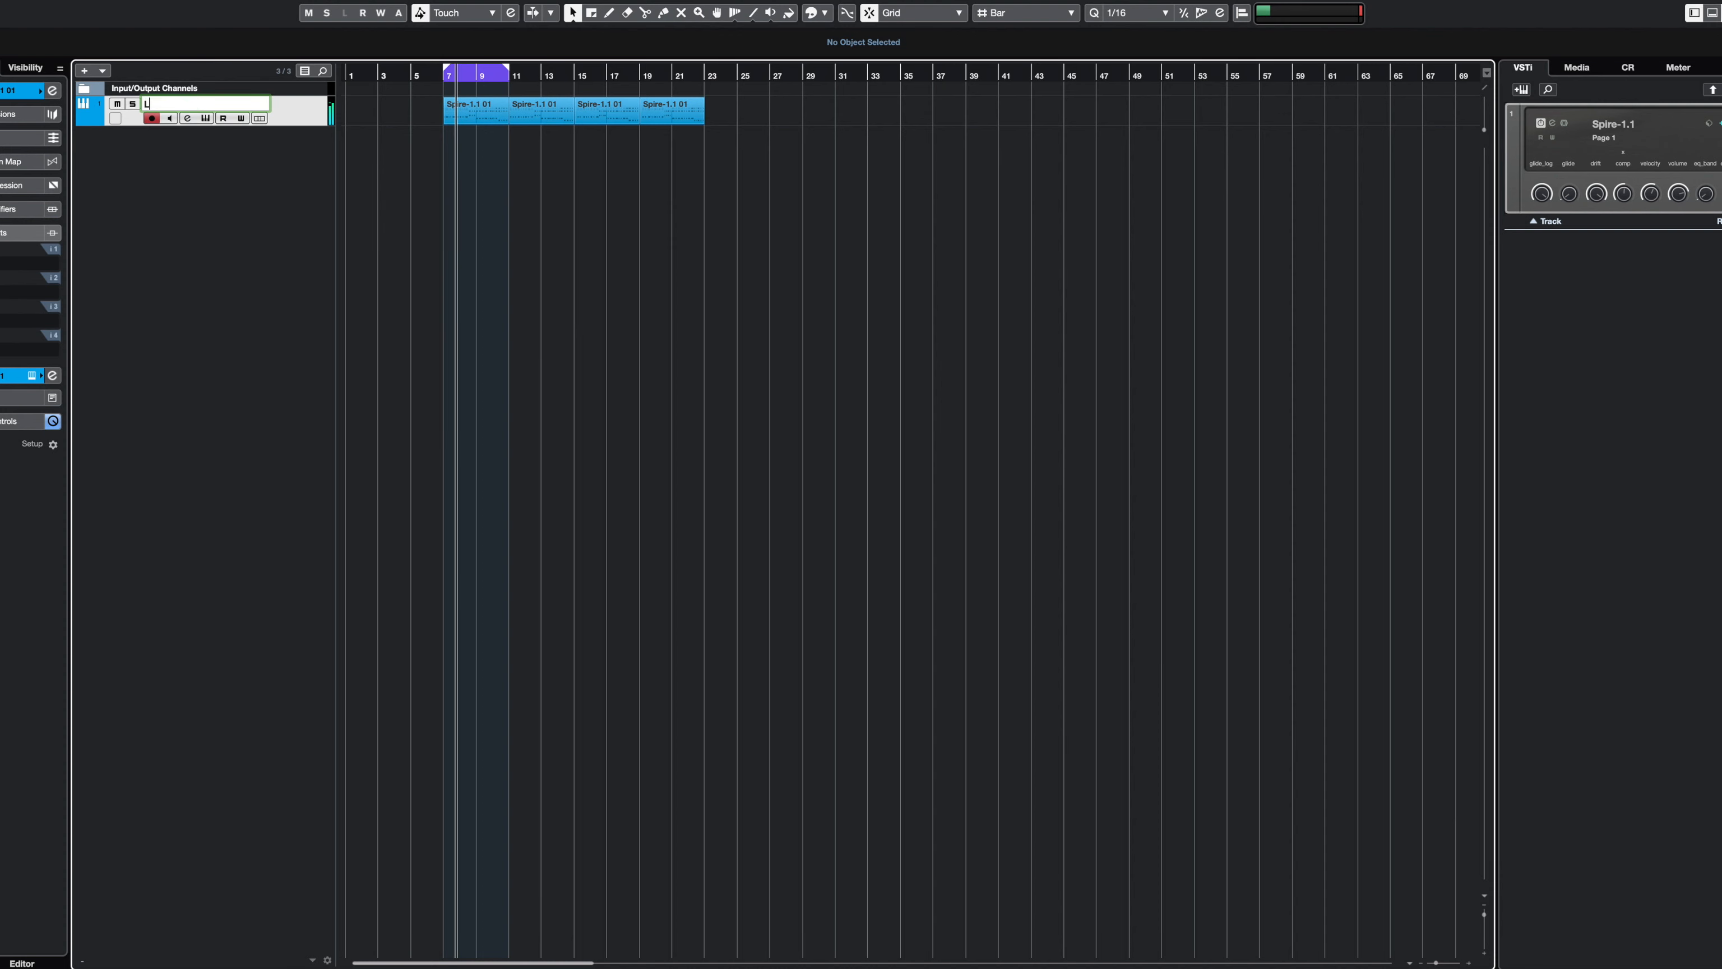
{"action": "type", "text": "LD_GoodF"}
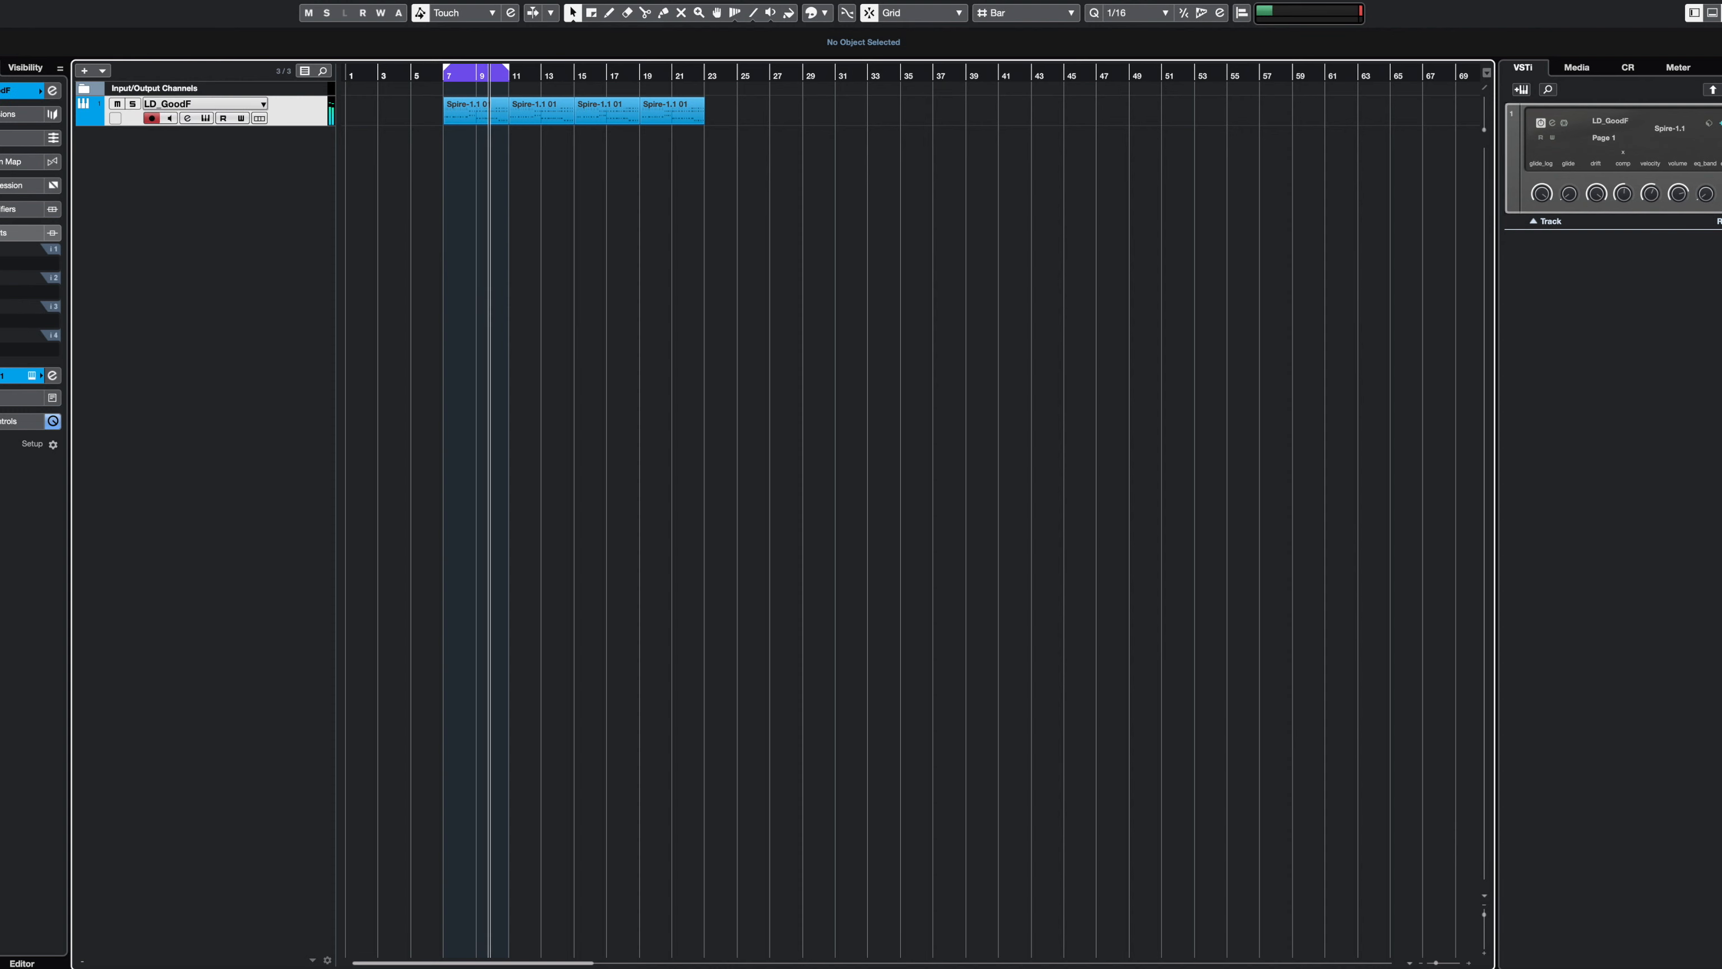
{"action": "key", "text": "Return"}
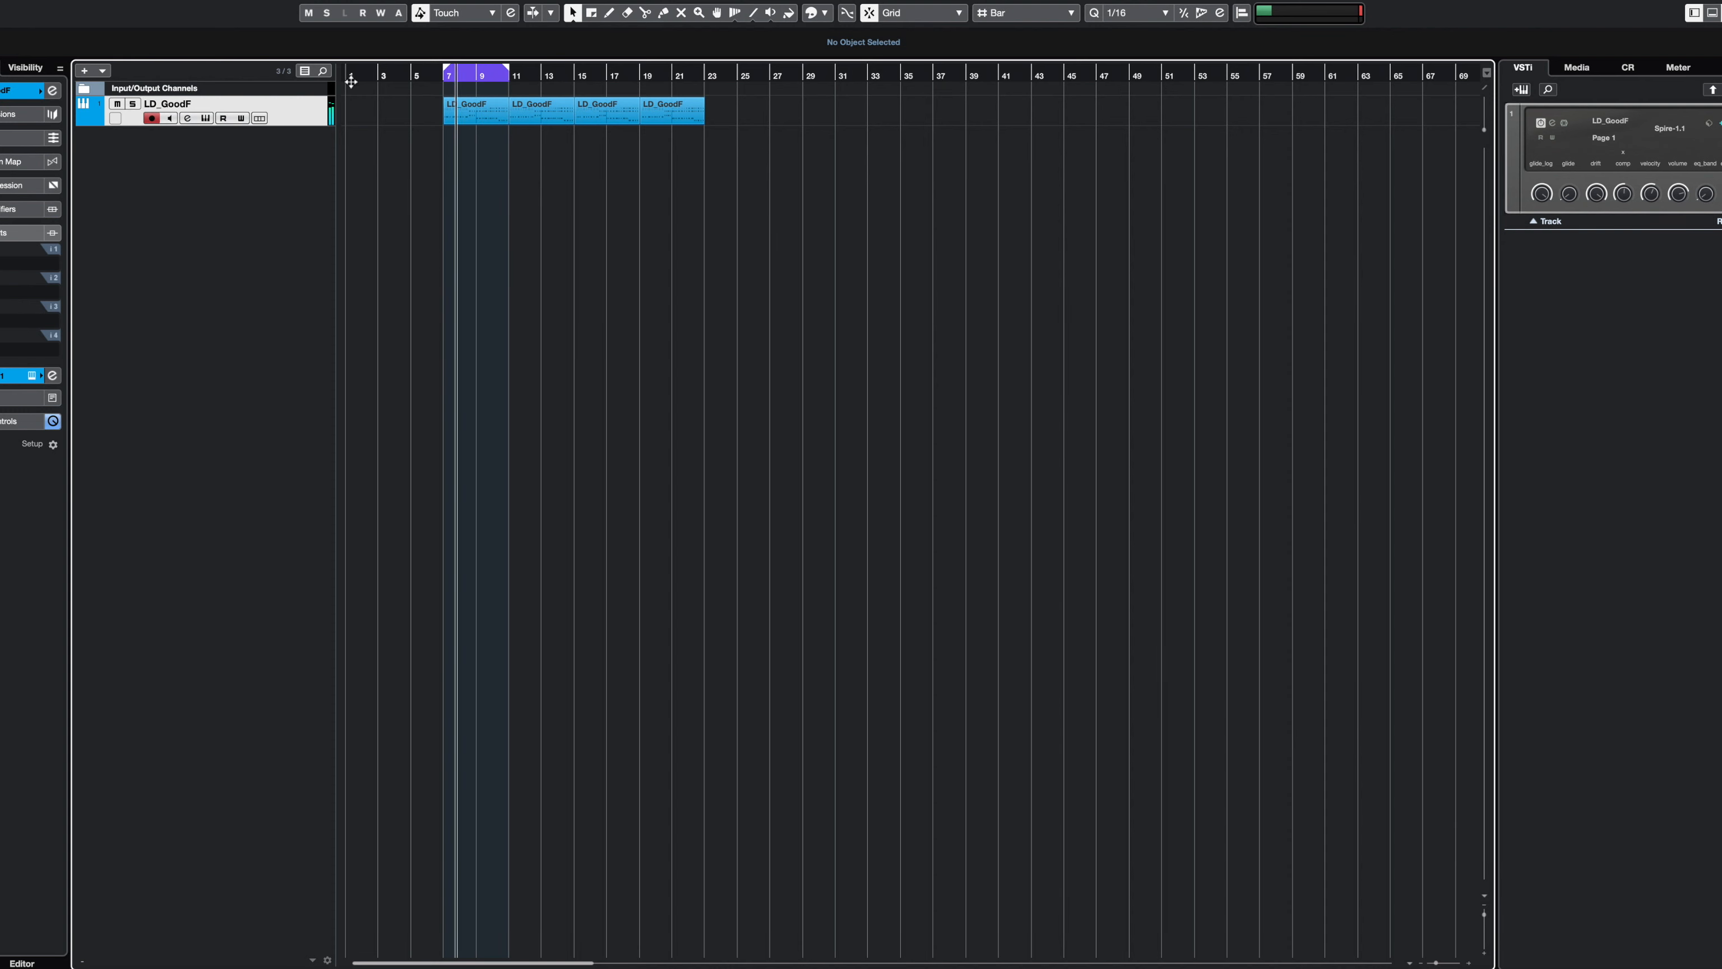
- Duplicate the LD_GoodF track and load the LD Littondale preset in the copy's Spire instrument
{"action": "right_click", "coordinate": [309, 106]}
{"action": "left_click", "coordinate": [343, 161]}
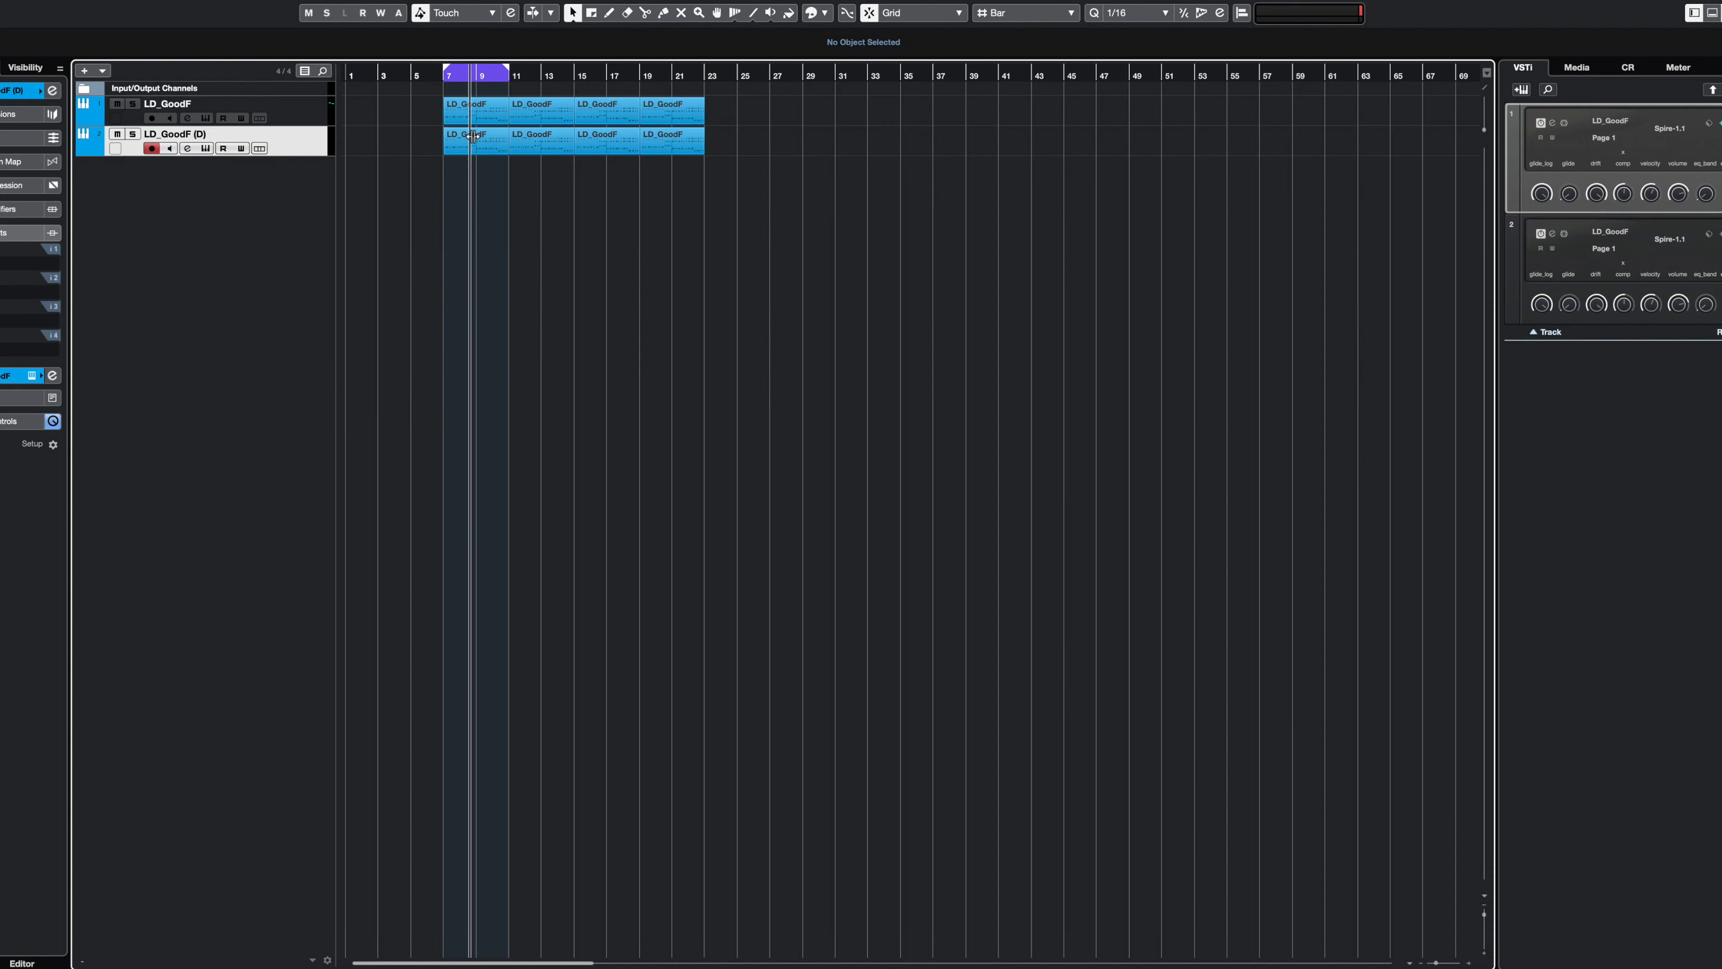
{"action": "left_click", "coordinate": [30, 376]}
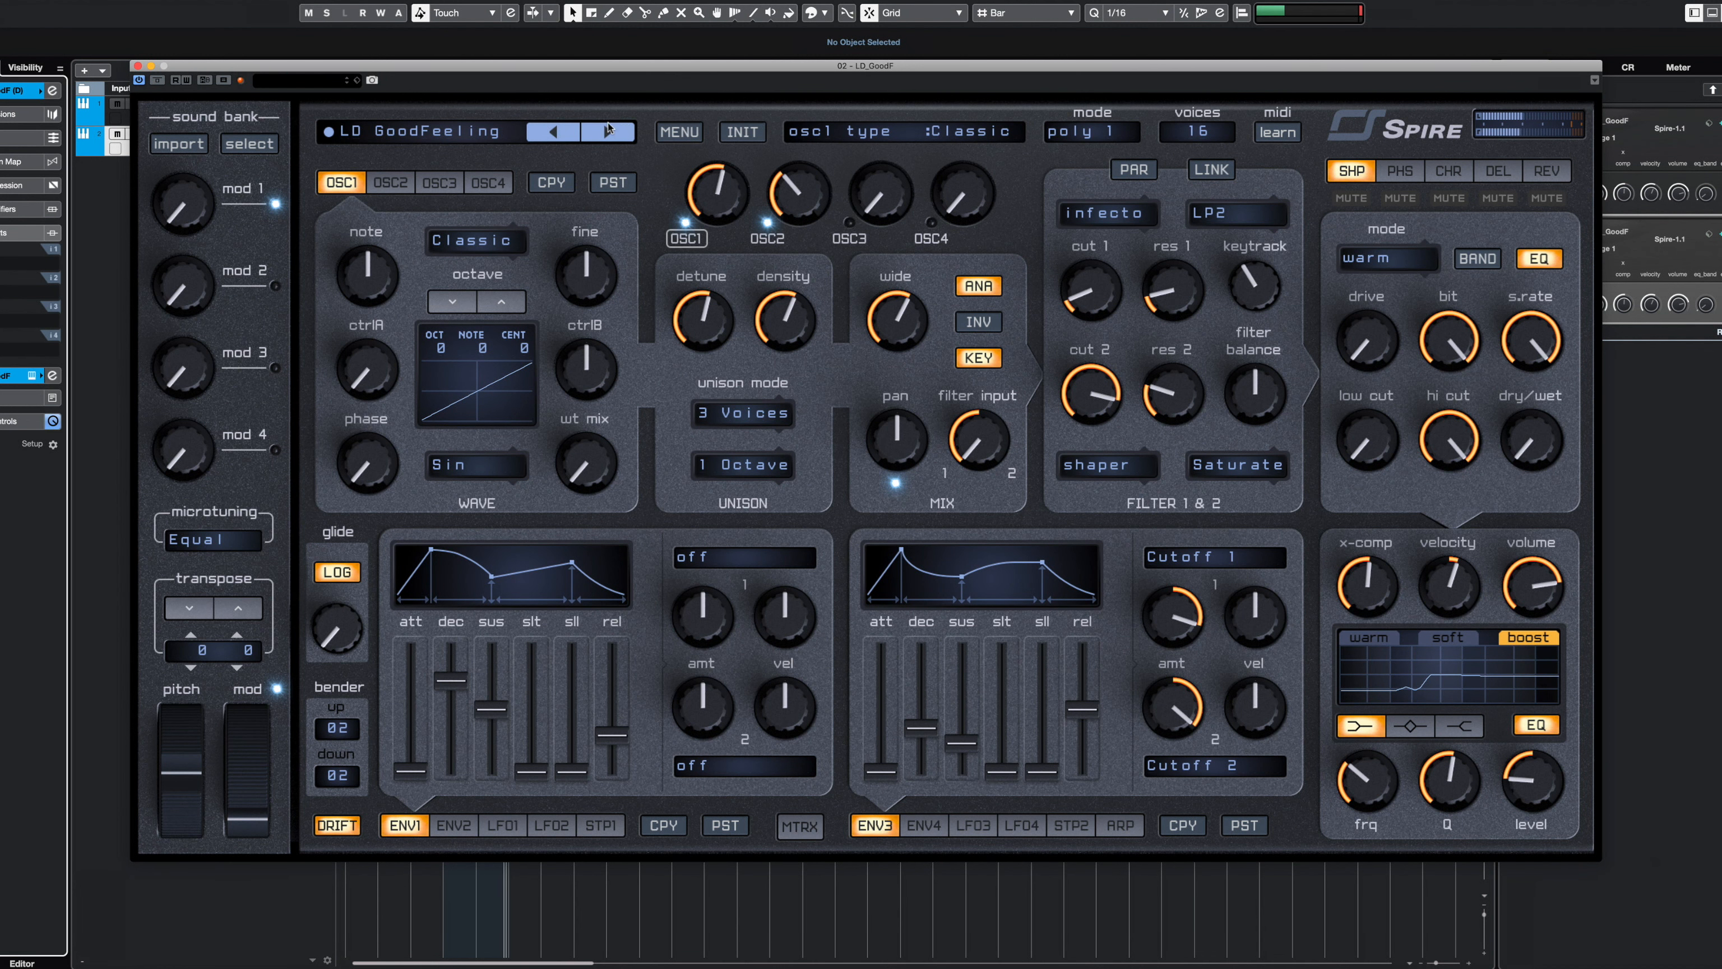
{"action": "left_click", "coordinate": [607, 132]}
{"action": "left_click_drag", "start_coordinate": [226, 70], "coordinate": [339, 77]}
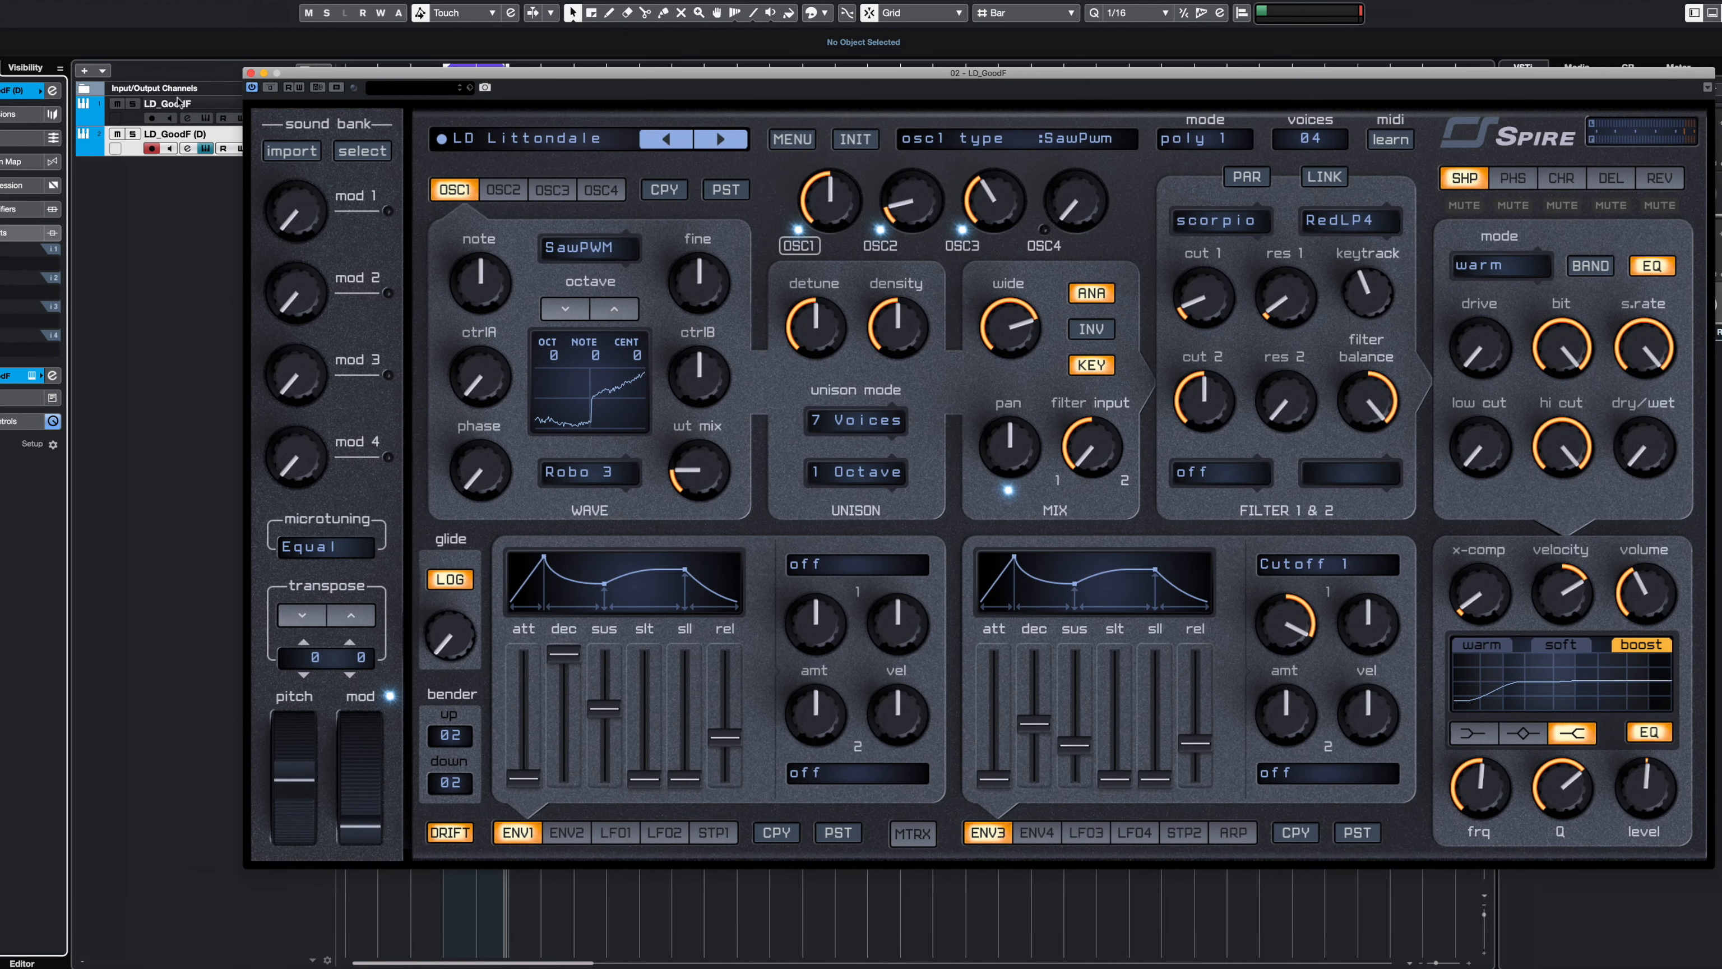
- Mute the original LD_GoodF track, audition presets in the copy's Spire, and close the window with LD Arncliffe loaded
{"action": "left_click", "coordinate": [116, 104]}
{"action": "left_click_drag", "start_coordinate": [547, 77], "coordinate": [447, 78]}
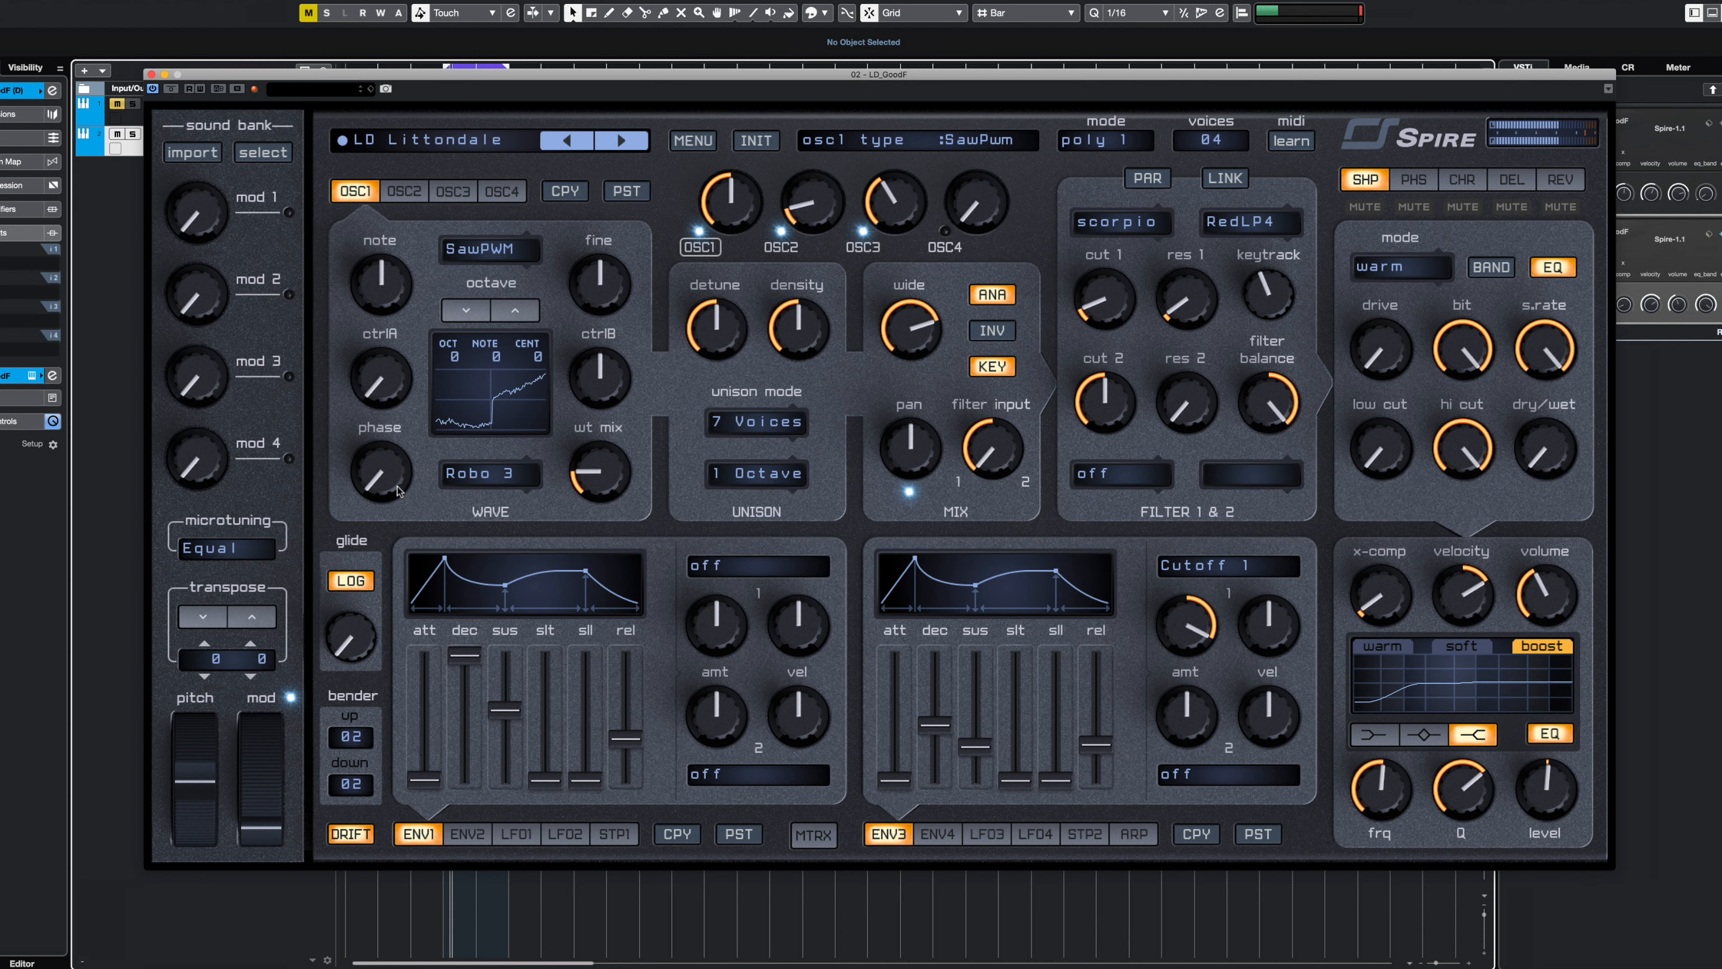
{"action": "left_click_drag", "start_coordinate": [261, 826], "coordinate": [297, 891]}
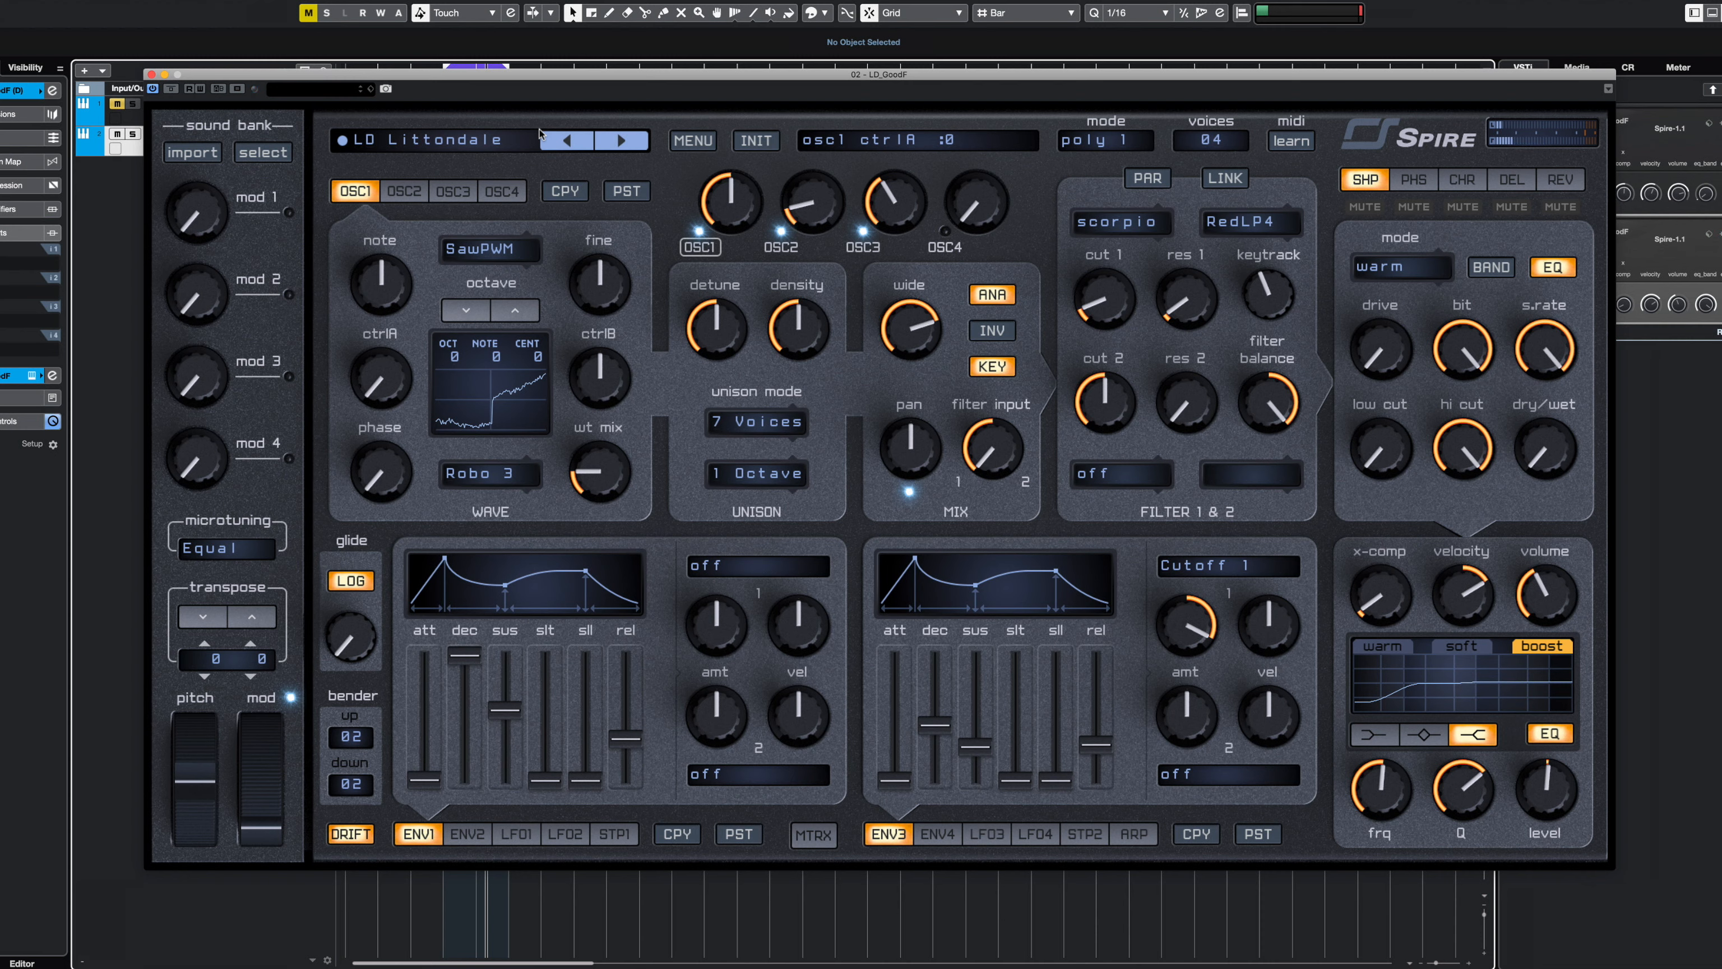
{"action": "left_click", "coordinate": [619, 140]}
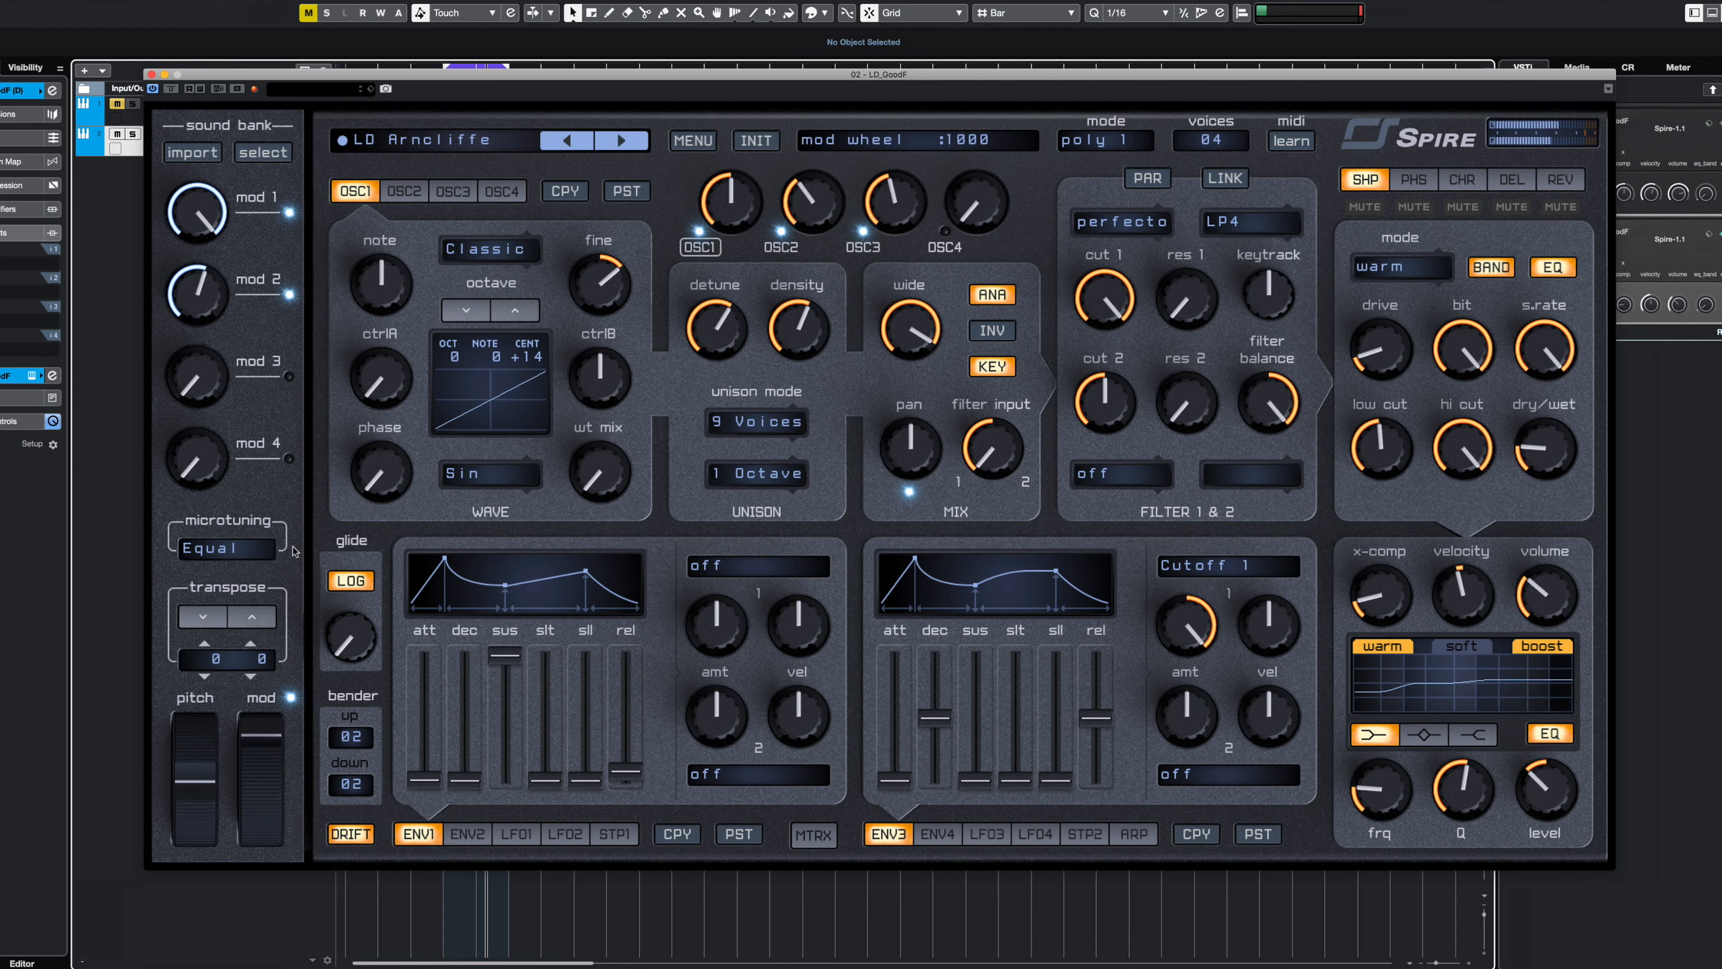
{"action": "left_click", "coordinate": [152, 75]}
- Play the loop from bar 7, unmute LD_GoodF, and compare both tracks by soloing them alternately and together
{"action": "key", "text": "KP_1"}
{"action": "key", "text": "space"}
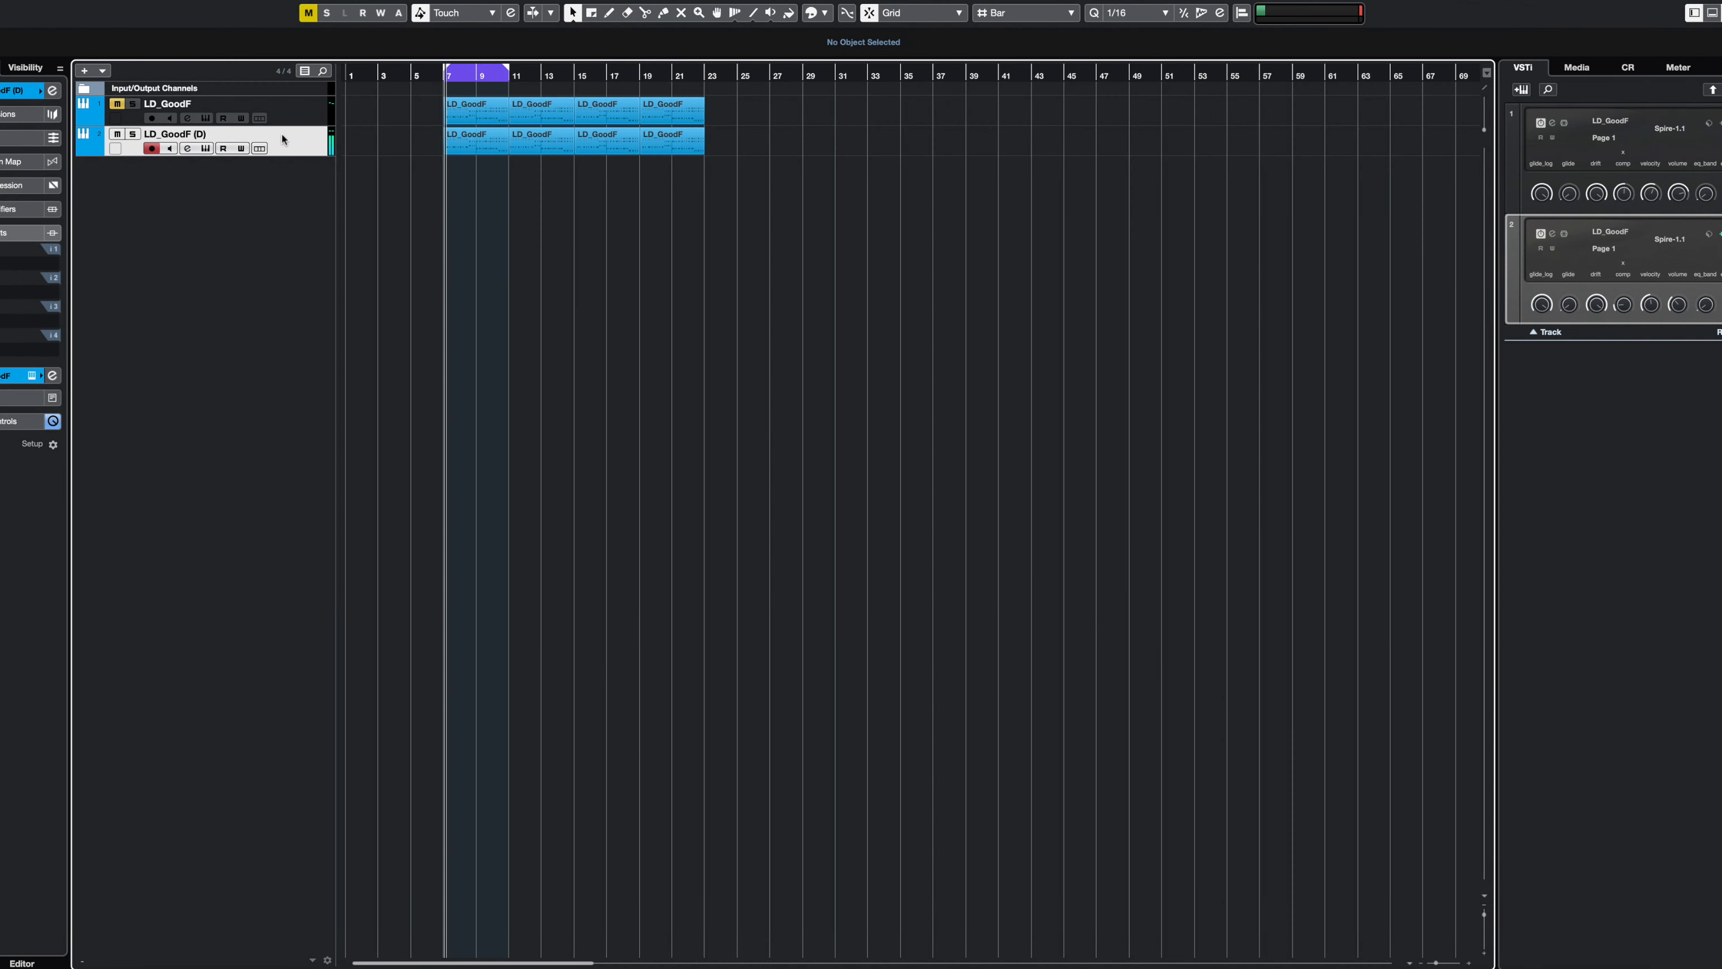
{"action": "left_click", "coordinate": [116, 103]}
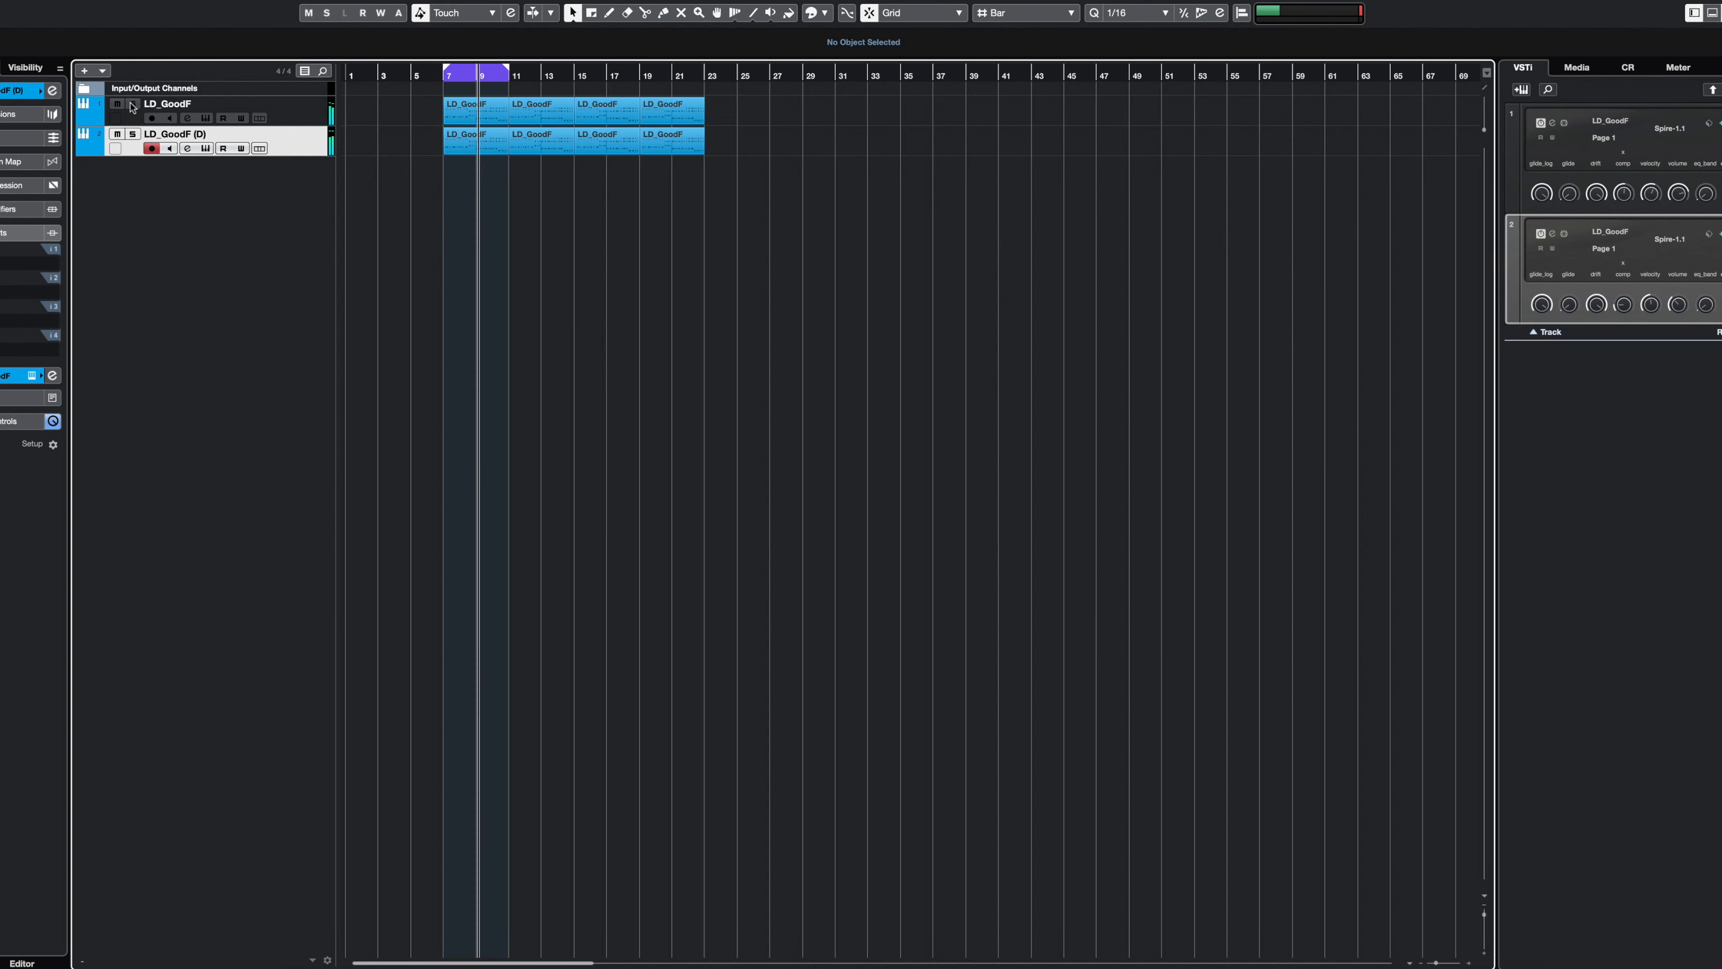
{"action": "left_click", "coordinate": [133, 104]}
{"action": "left_click", "coordinate": [132, 104]}
{"action": "left_click", "coordinate": [133, 135]}
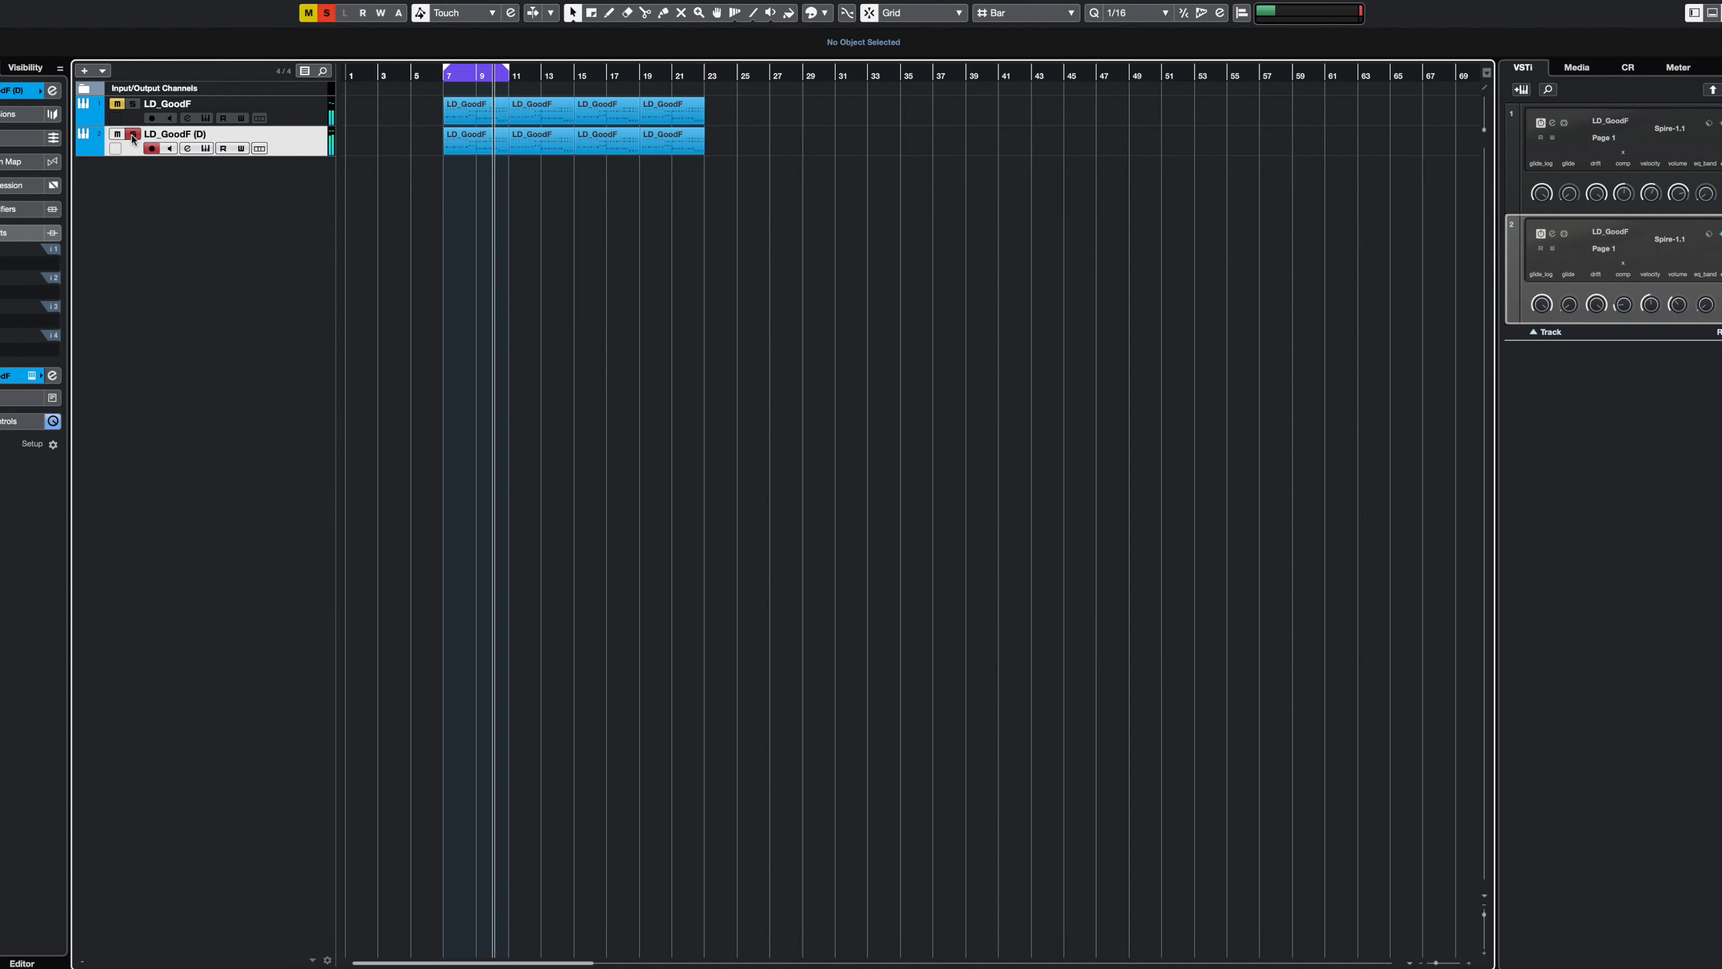
{"action": "left_click", "coordinate": [132, 104]}
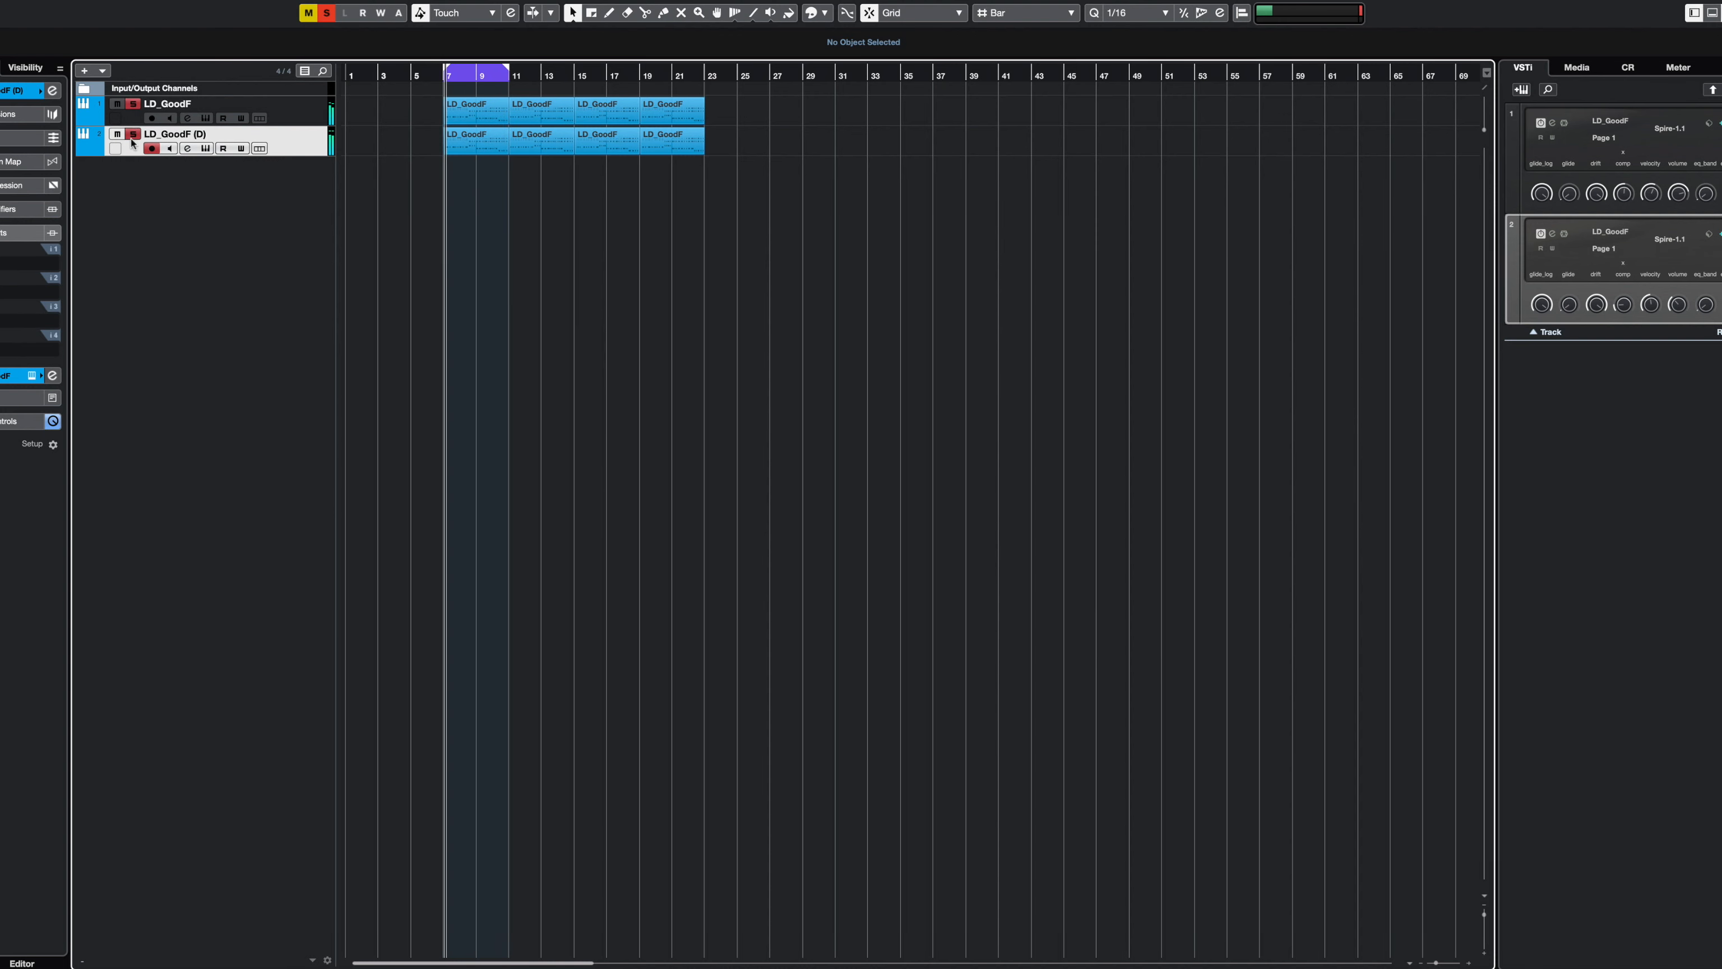
{"action": "left_click", "coordinate": [133, 135]}
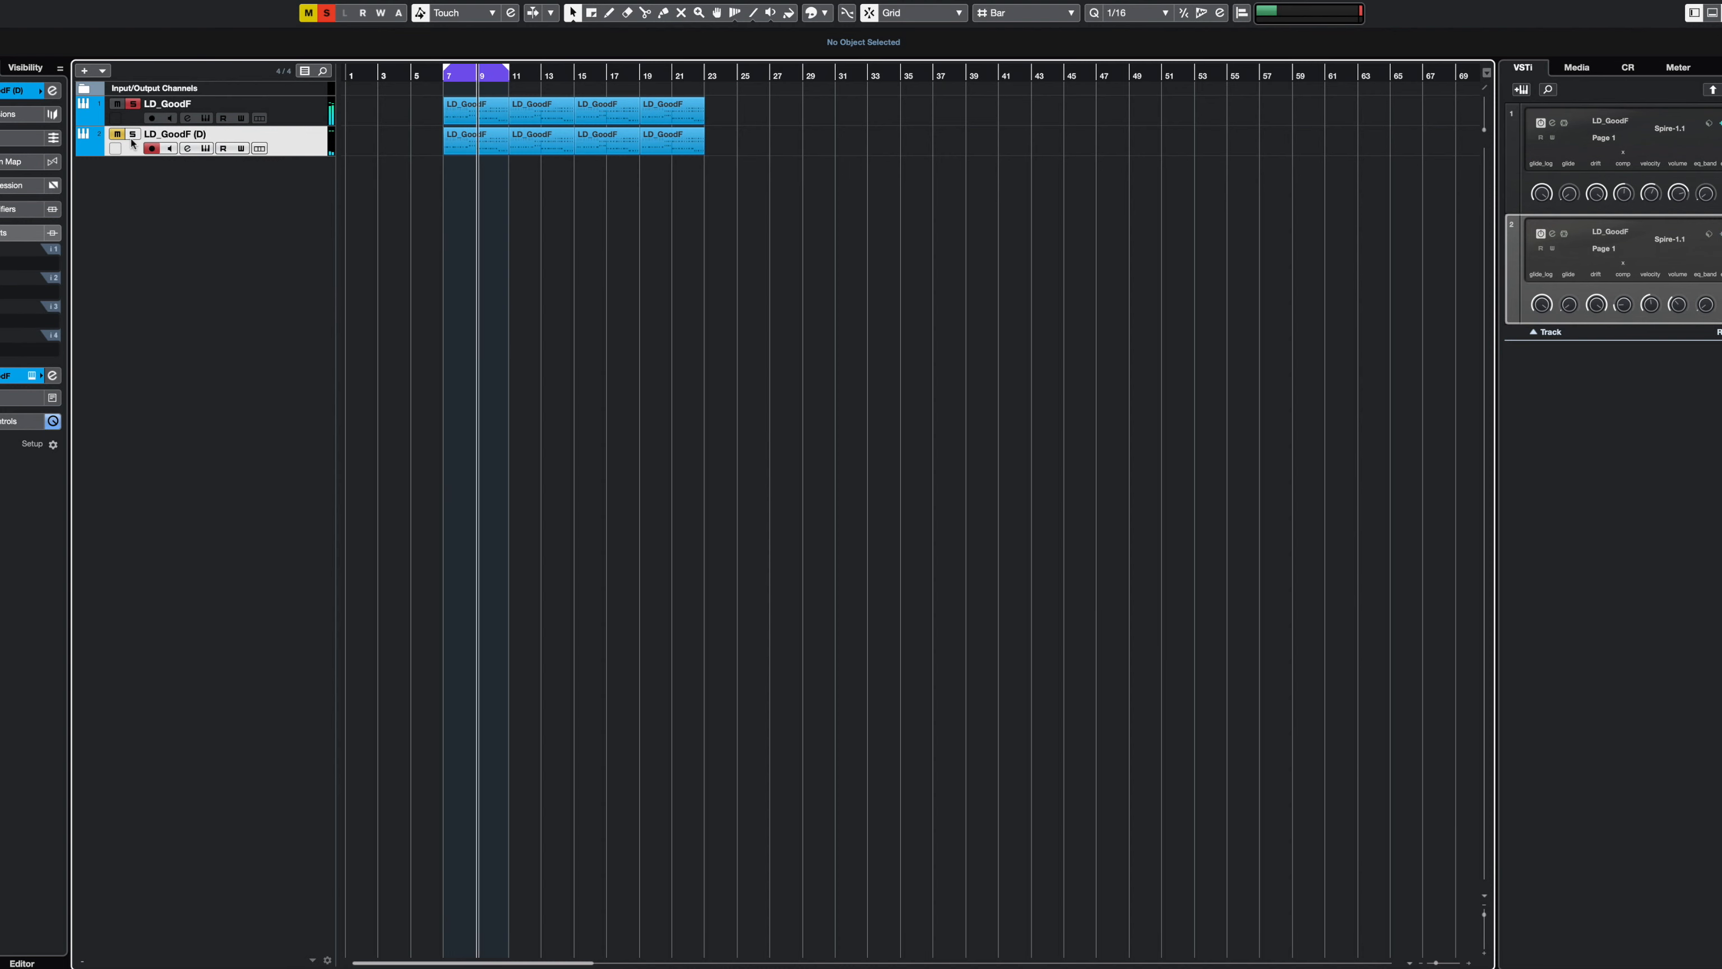
{"action": "left_click", "coordinate": [134, 135]}
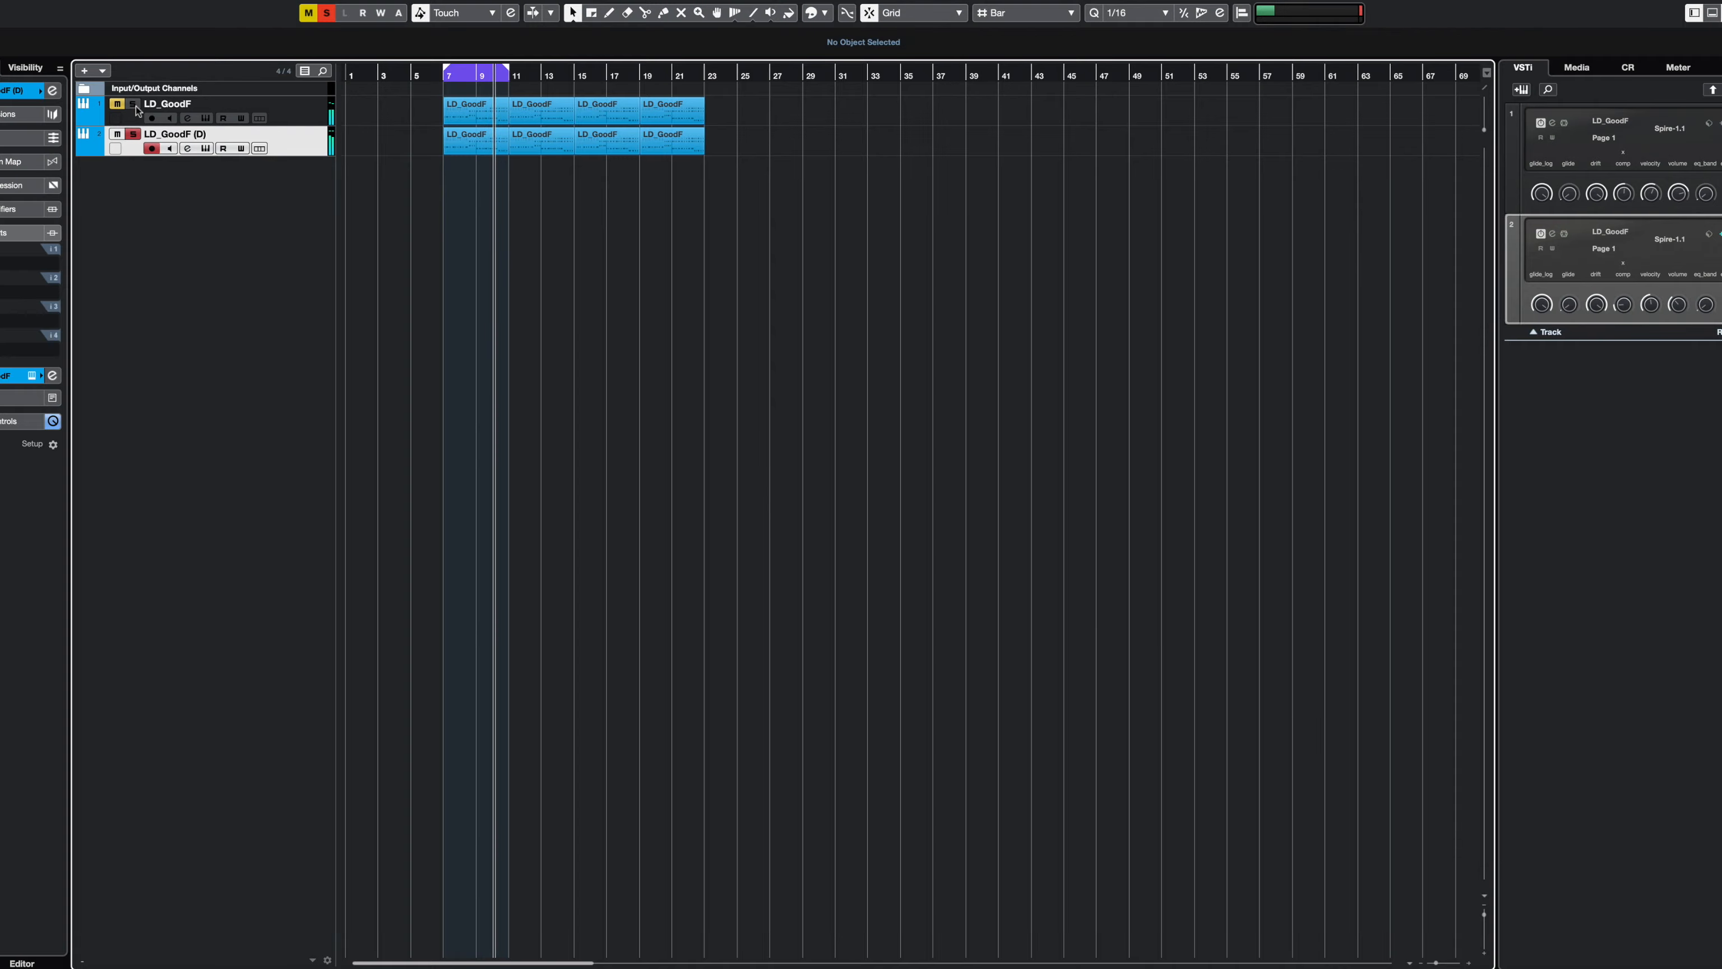
- Open the first LD_GoodF (D) part and draw seven sixteenth-note G1 notes in the low-note gaps of bar 7
{"action": "double_click", "coordinate": [475, 140]}
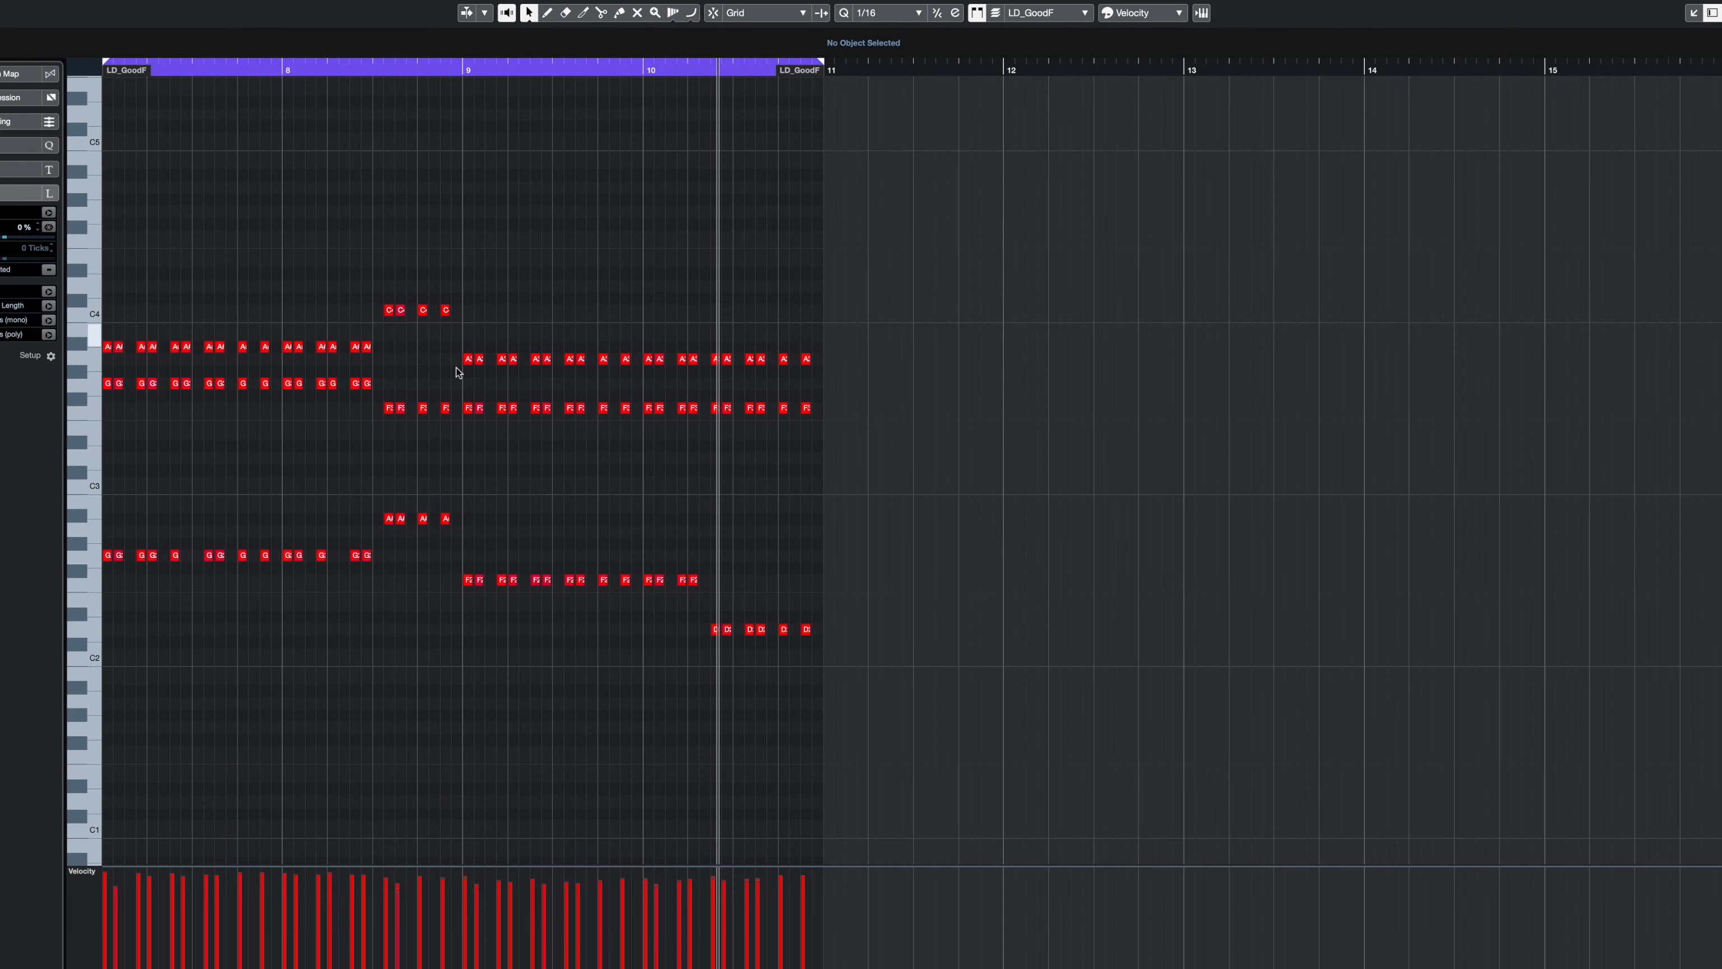
{"action": "key", "text": "h"}
{"action": "key", "text": "h"}
{"action": "key", "text": "h"}
{"action": "key", "text": "h"}
{"action": "key", "text": "h"}
{"action": "scroll", "coordinate": [445, 380], "scroll_direction": "left", "scroll_amount": 10}
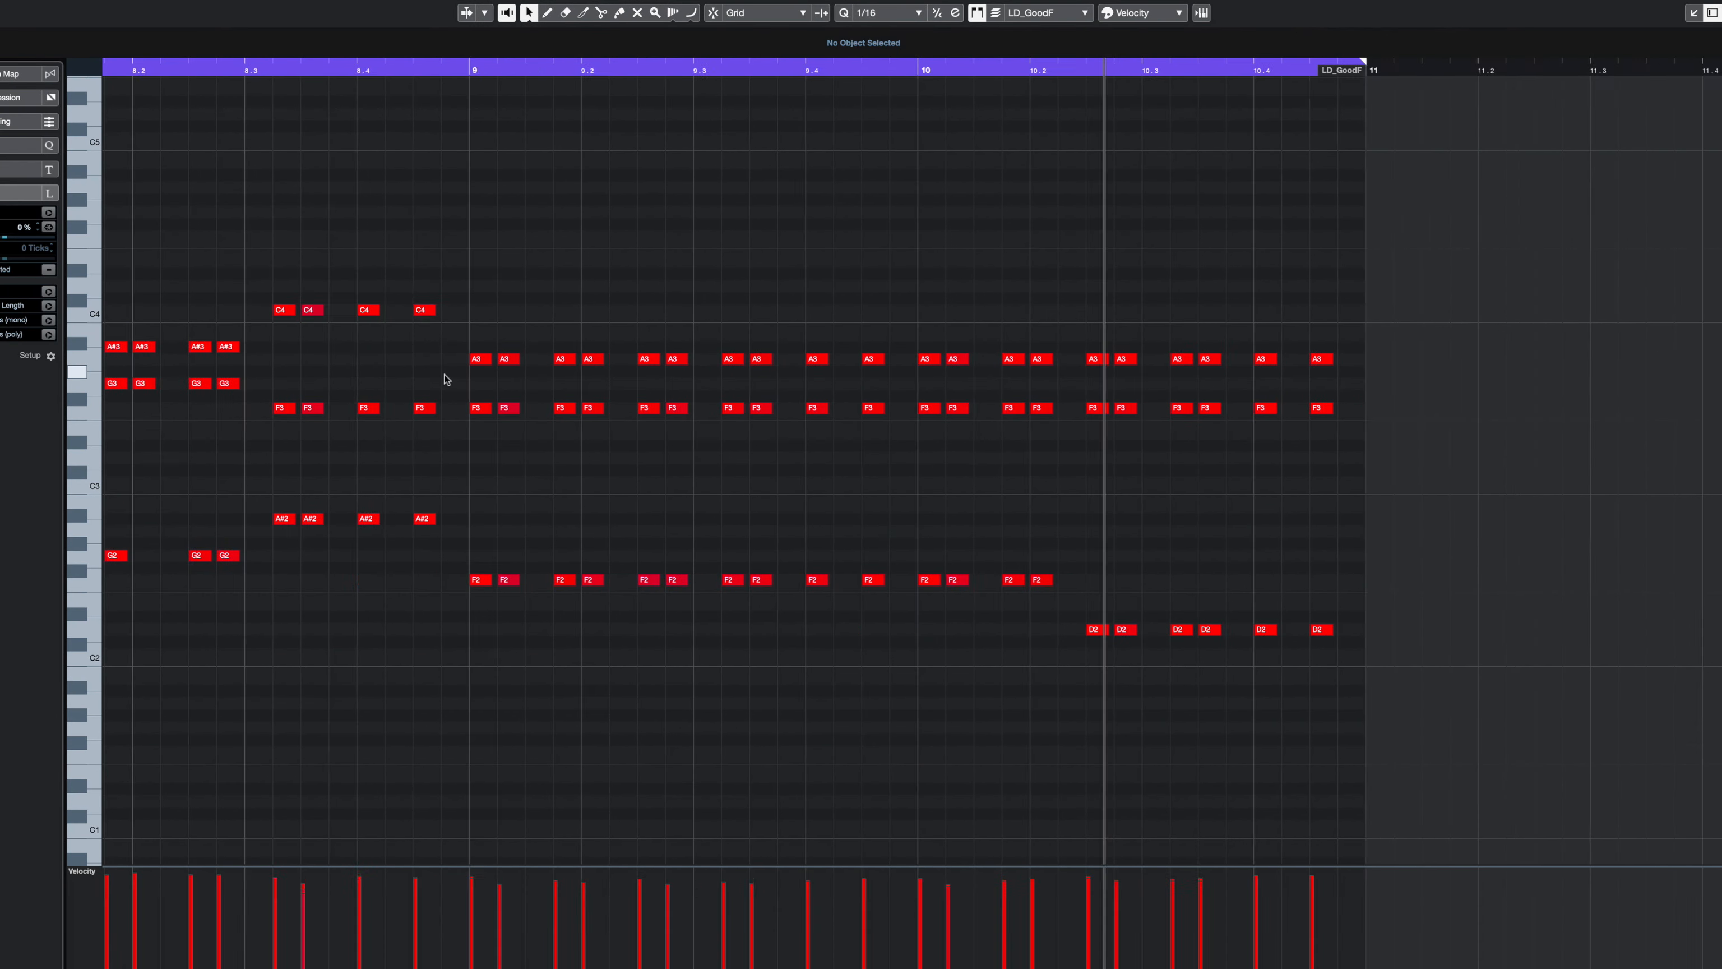
{"action": "left_click", "coordinate": [689, 13]}
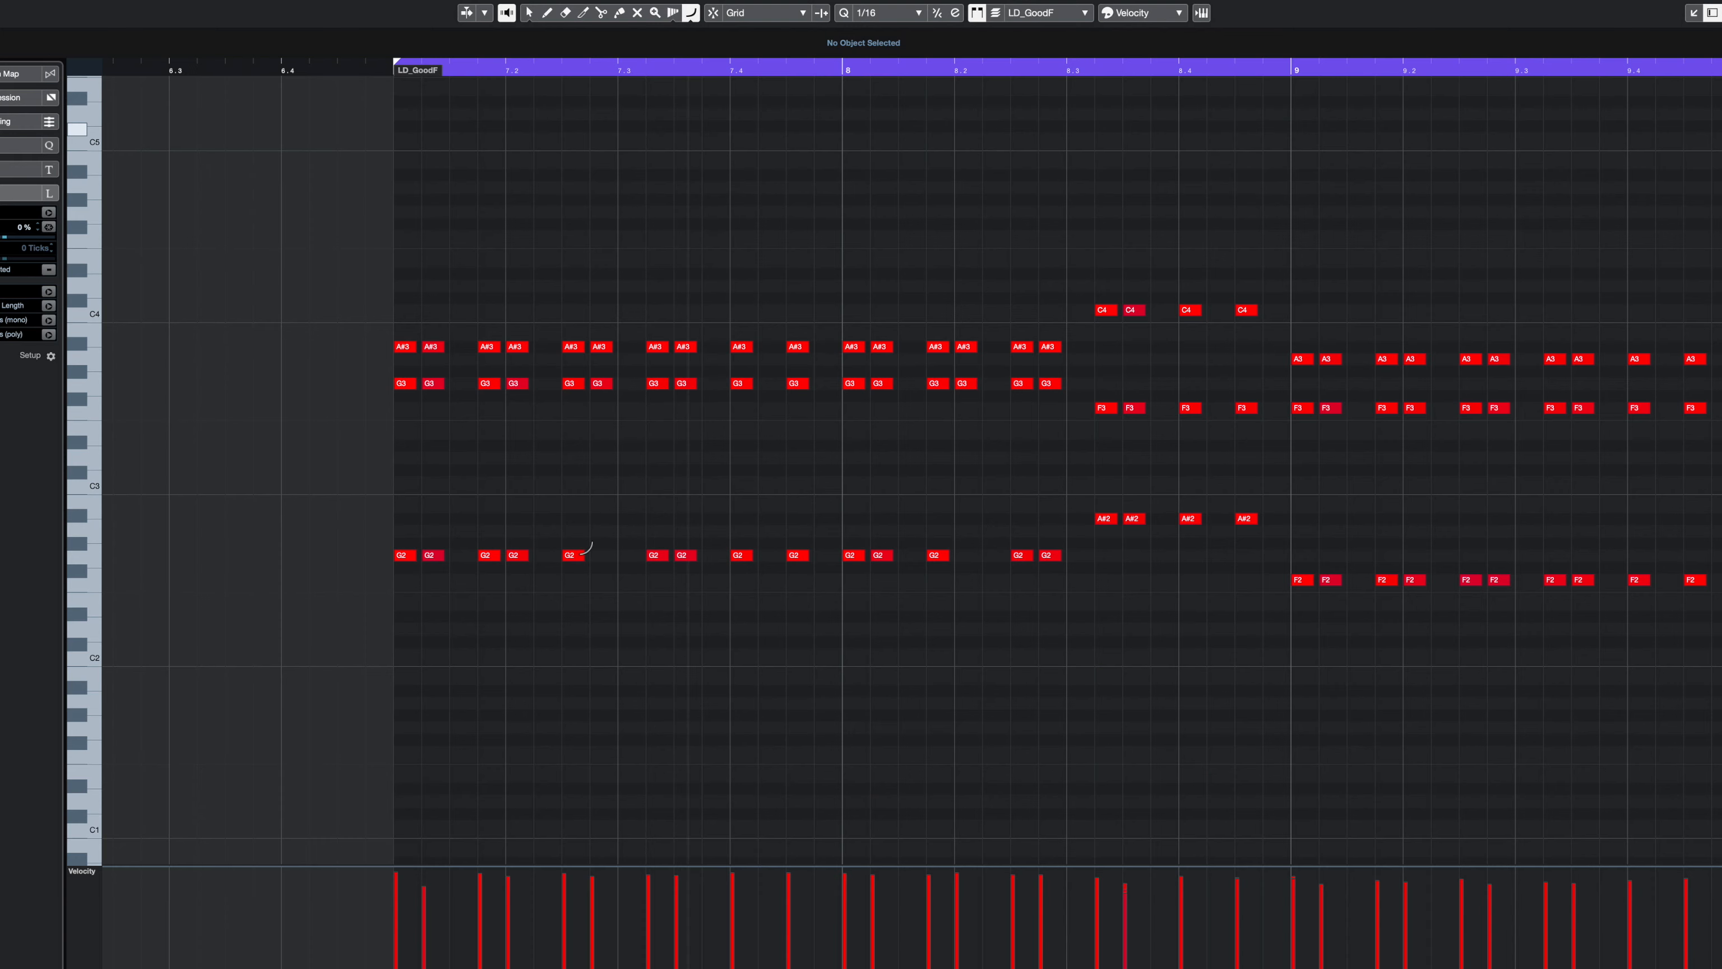
{"action": "scroll", "coordinate": [482, 604], "scroll_direction": "down", "scroll_amount": 5}
{"action": "scroll", "coordinate": [482, 603], "scroll_direction": "left", "scroll_amount": 5}
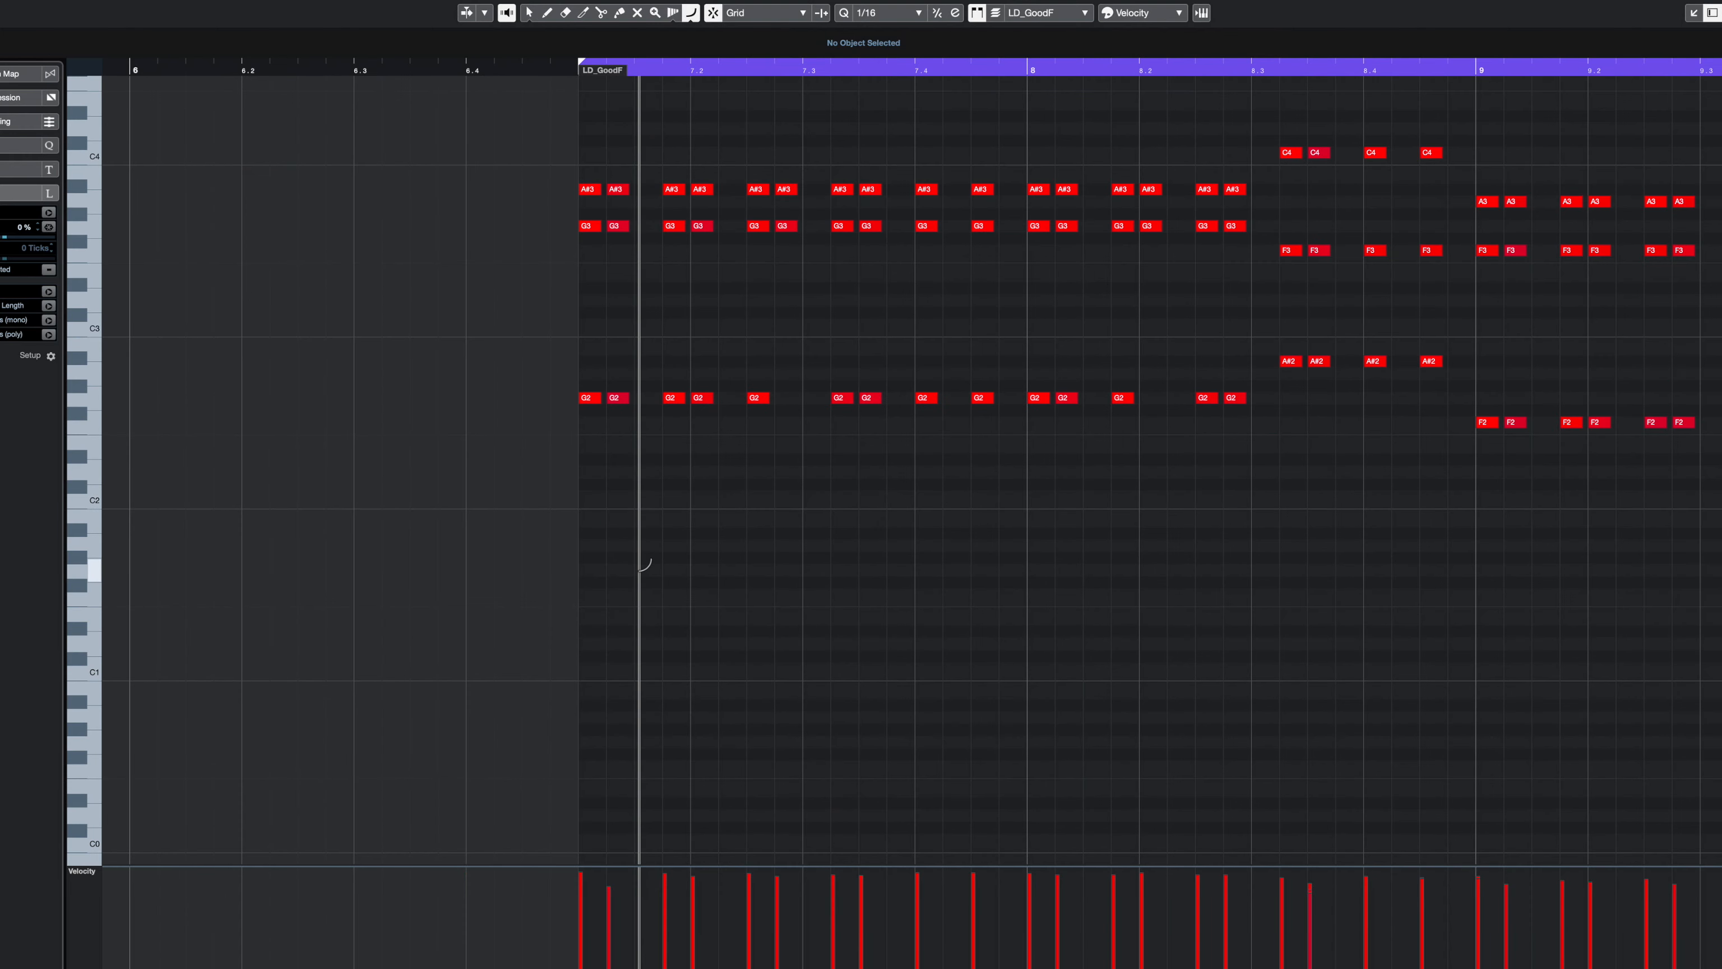
{"action": "left_click", "coordinate": [641, 568]}
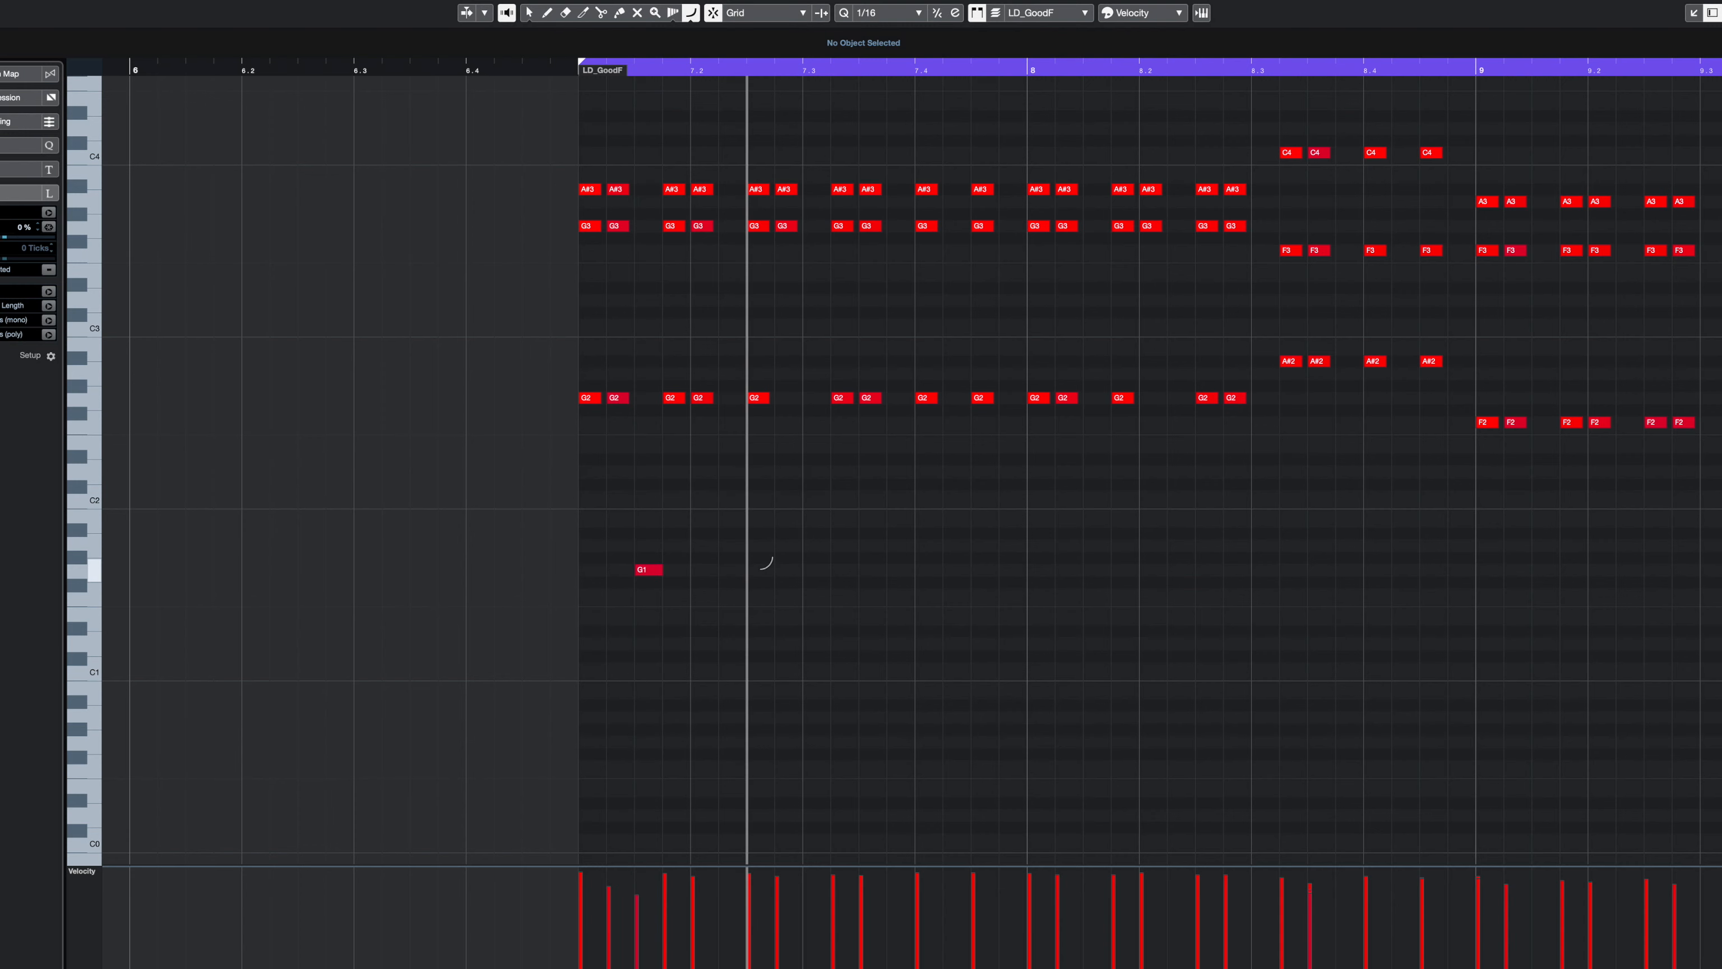
{"action": "left_click", "coordinate": [723, 569]}
{"action": "left_click_drag", "start_coordinate": [796, 565], "coordinate": [828, 566]}
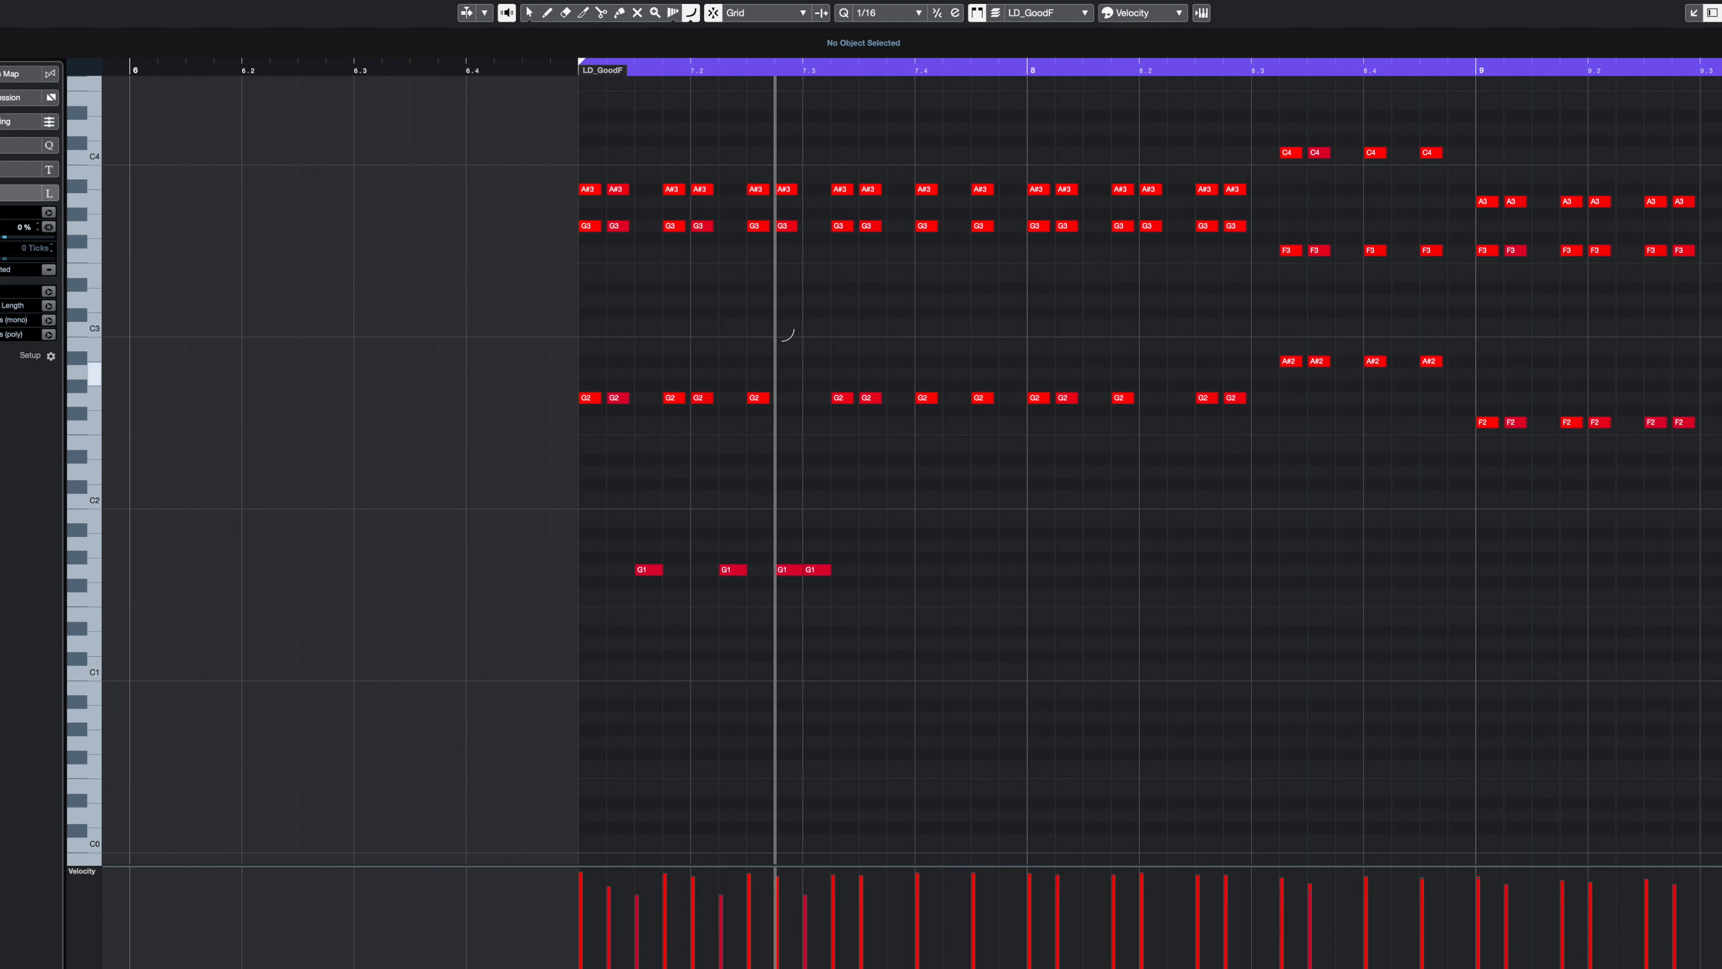
{"action": "left_click", "coordinate": [902, 569]}
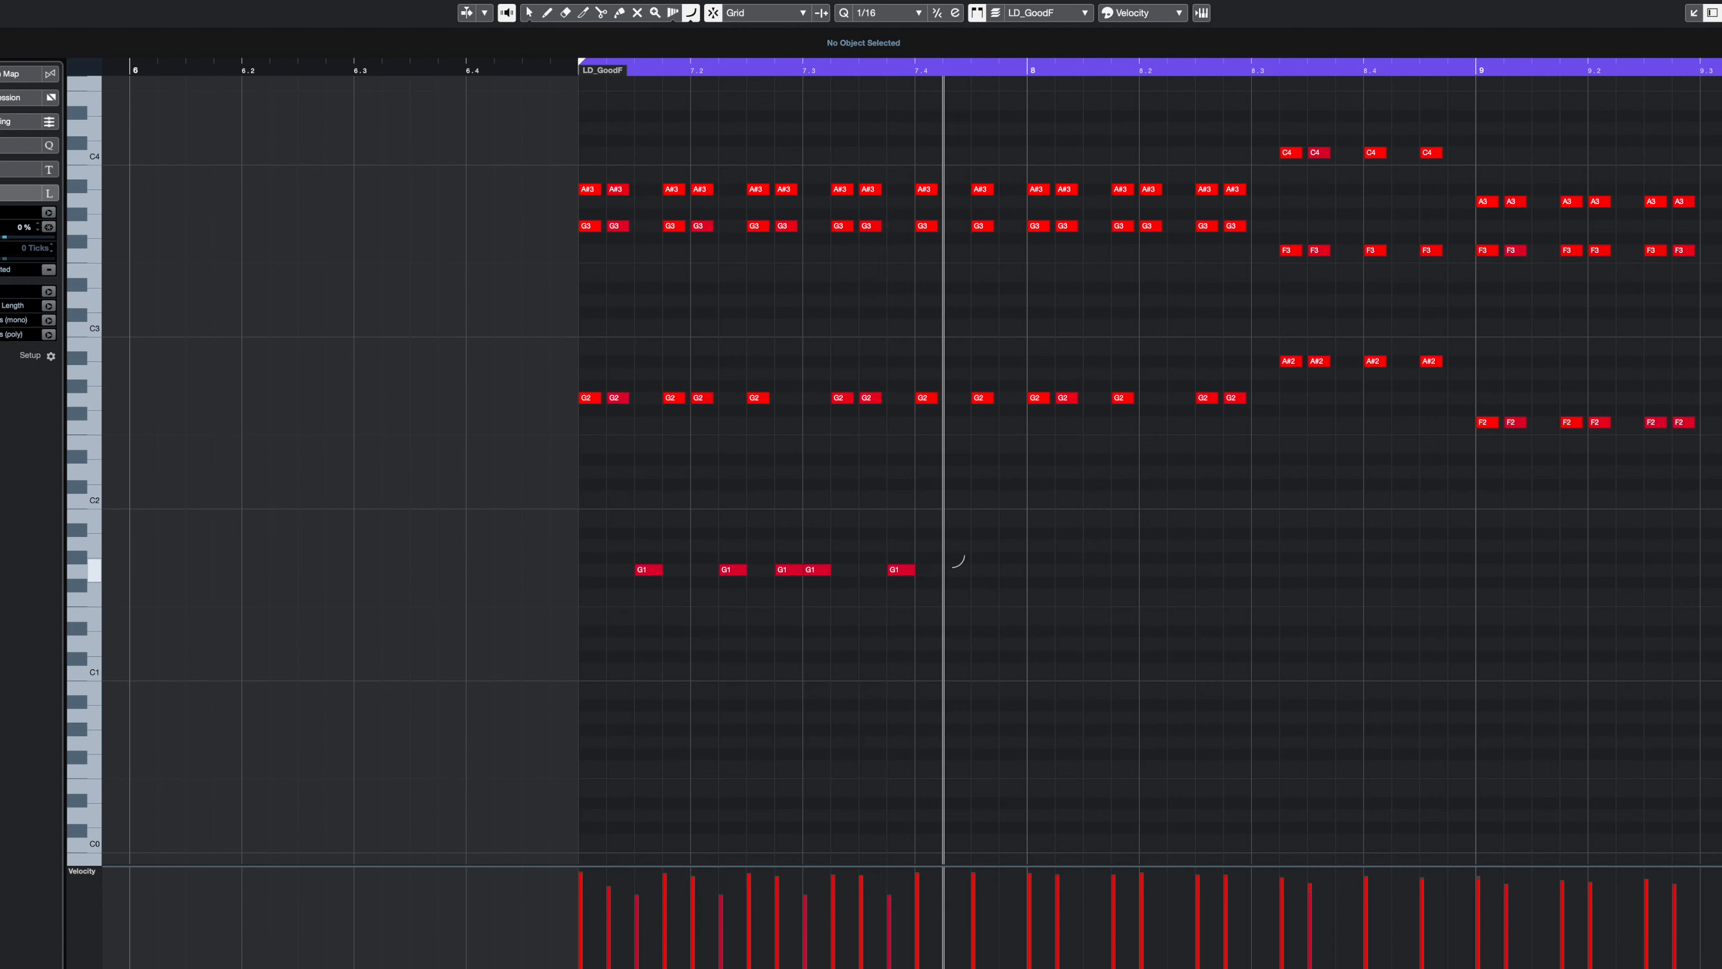
{"action": "left_click", "coordinate": [957, 569]}
{"action": "left_click", "coordinate": [1012, 568]}
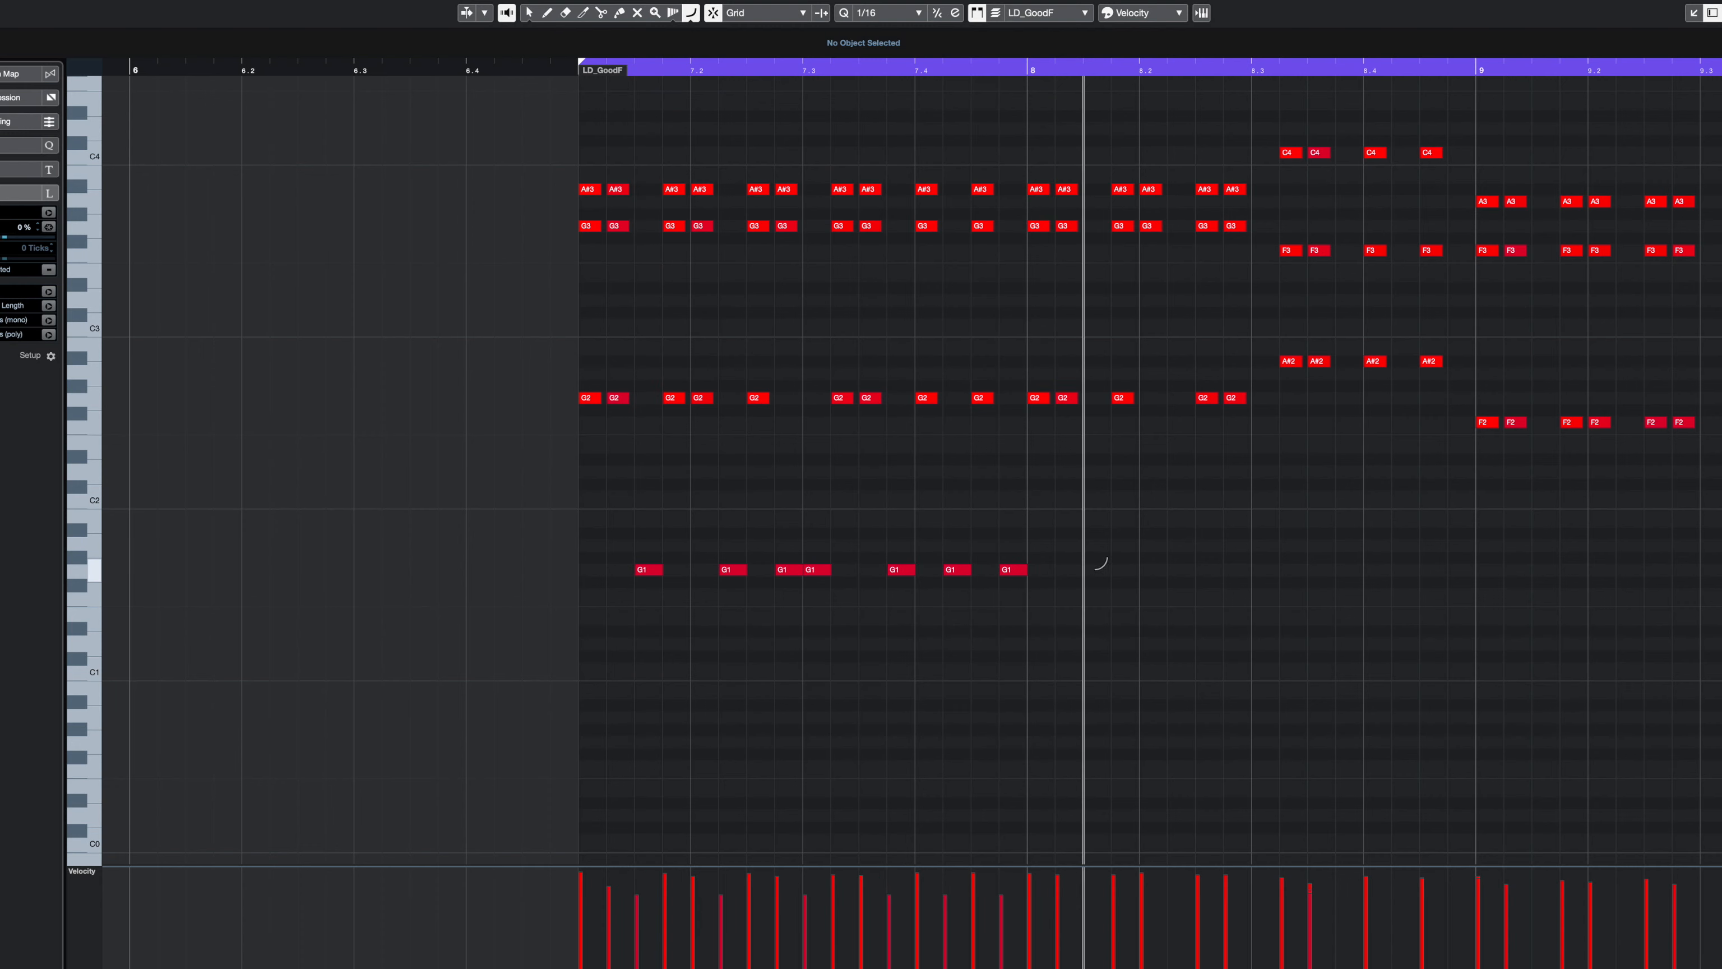
- Draw three more sixteenth-note G1 notes in the gaps of the first half of bar 8
{"action": "left_click", "coordinate": [1069, 569]}
{"action": "left_click", "coordinate": [1097, 569]}
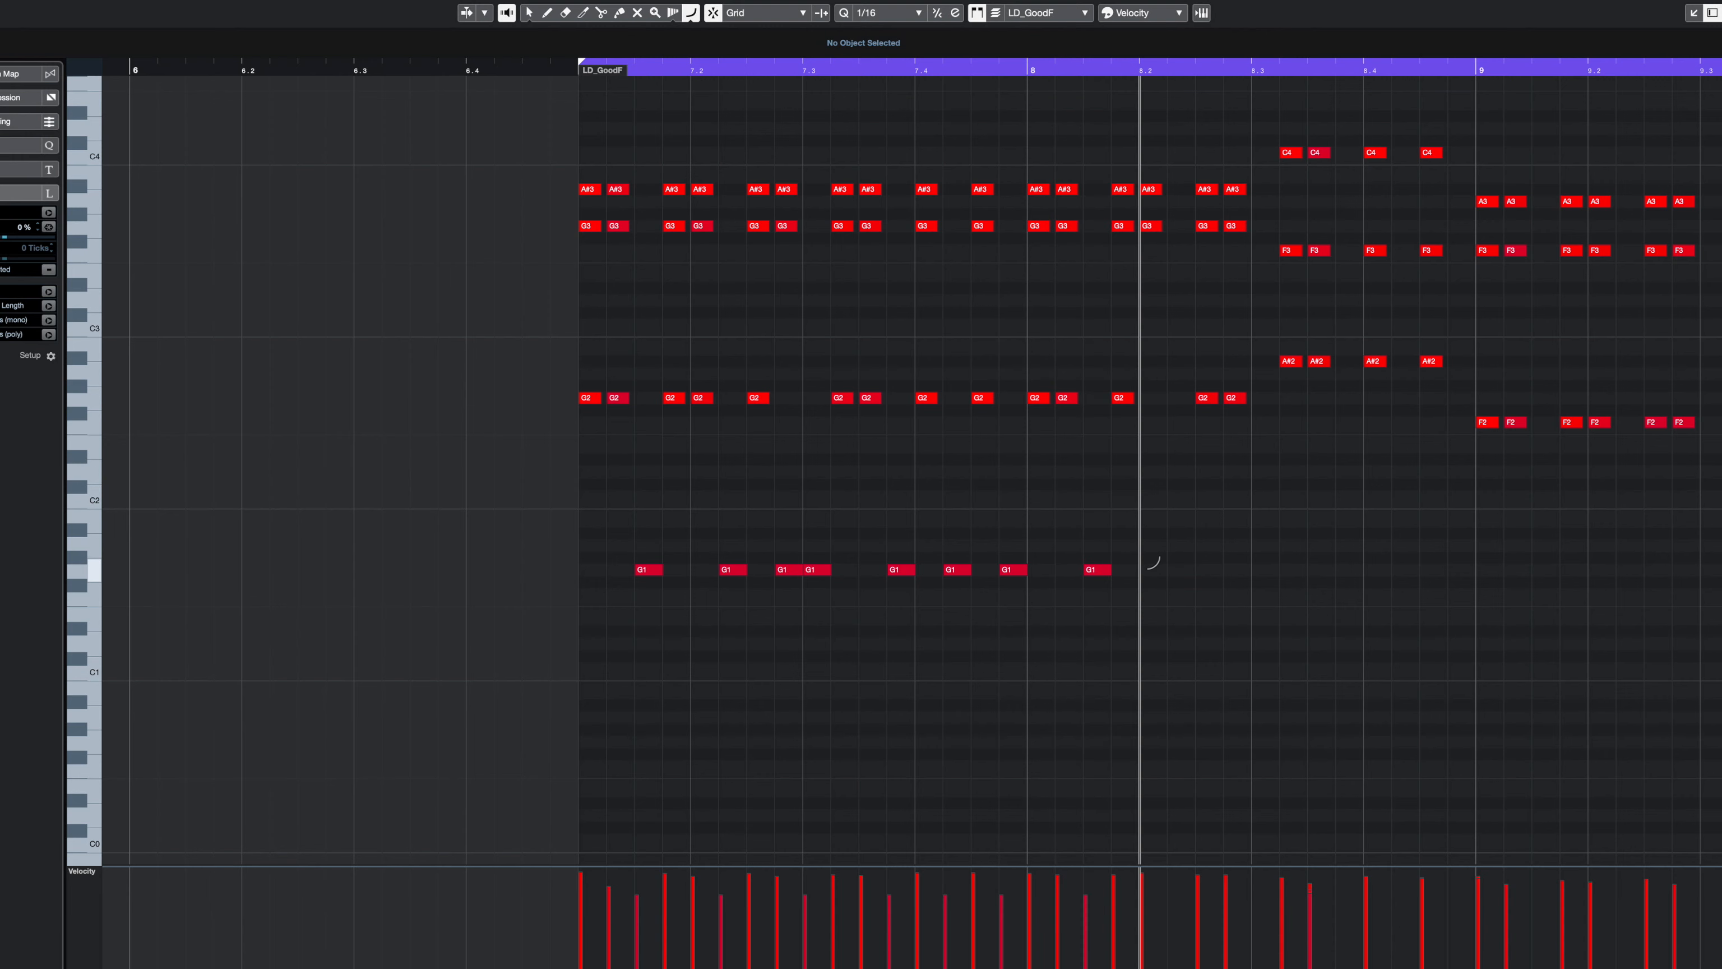
{"action": "left_click", "coordinate": [1153, 569]}
{"action": "left_click", "coordinate": [1181, 568]}
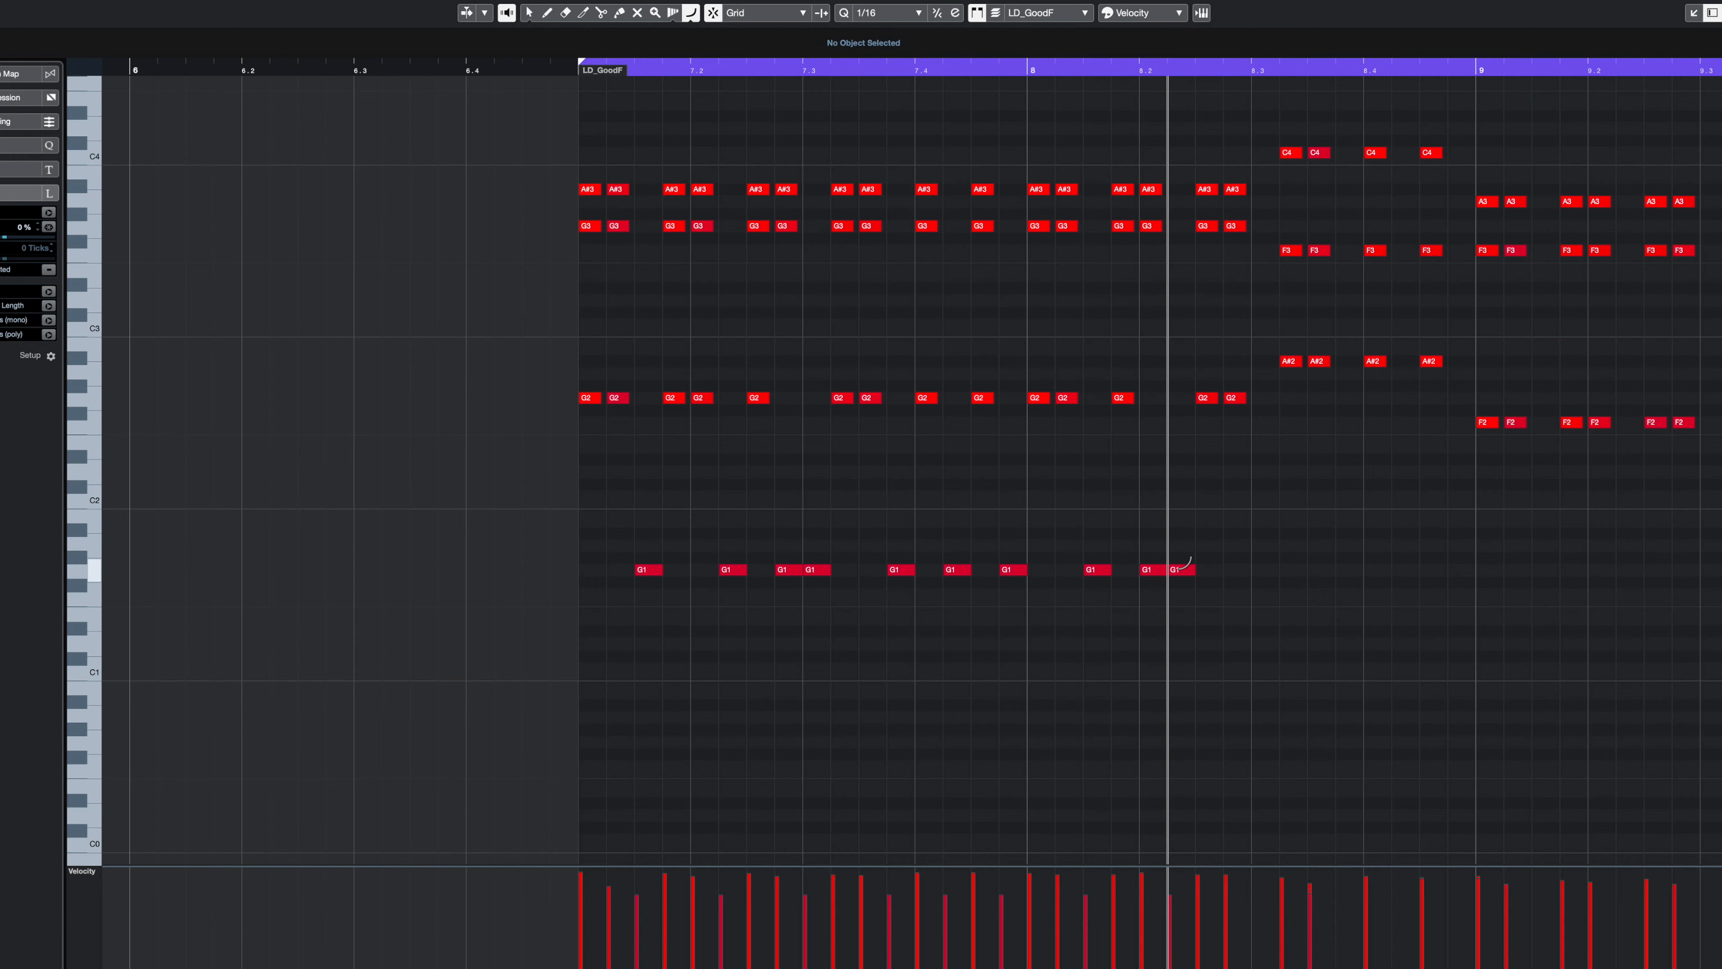
- Copy a G1 note down an octave and duplicate it so a G0 note sits beneath every G2 note in bars 7 and 8
{"action": "left_click", "coordinate": [530, 14]}
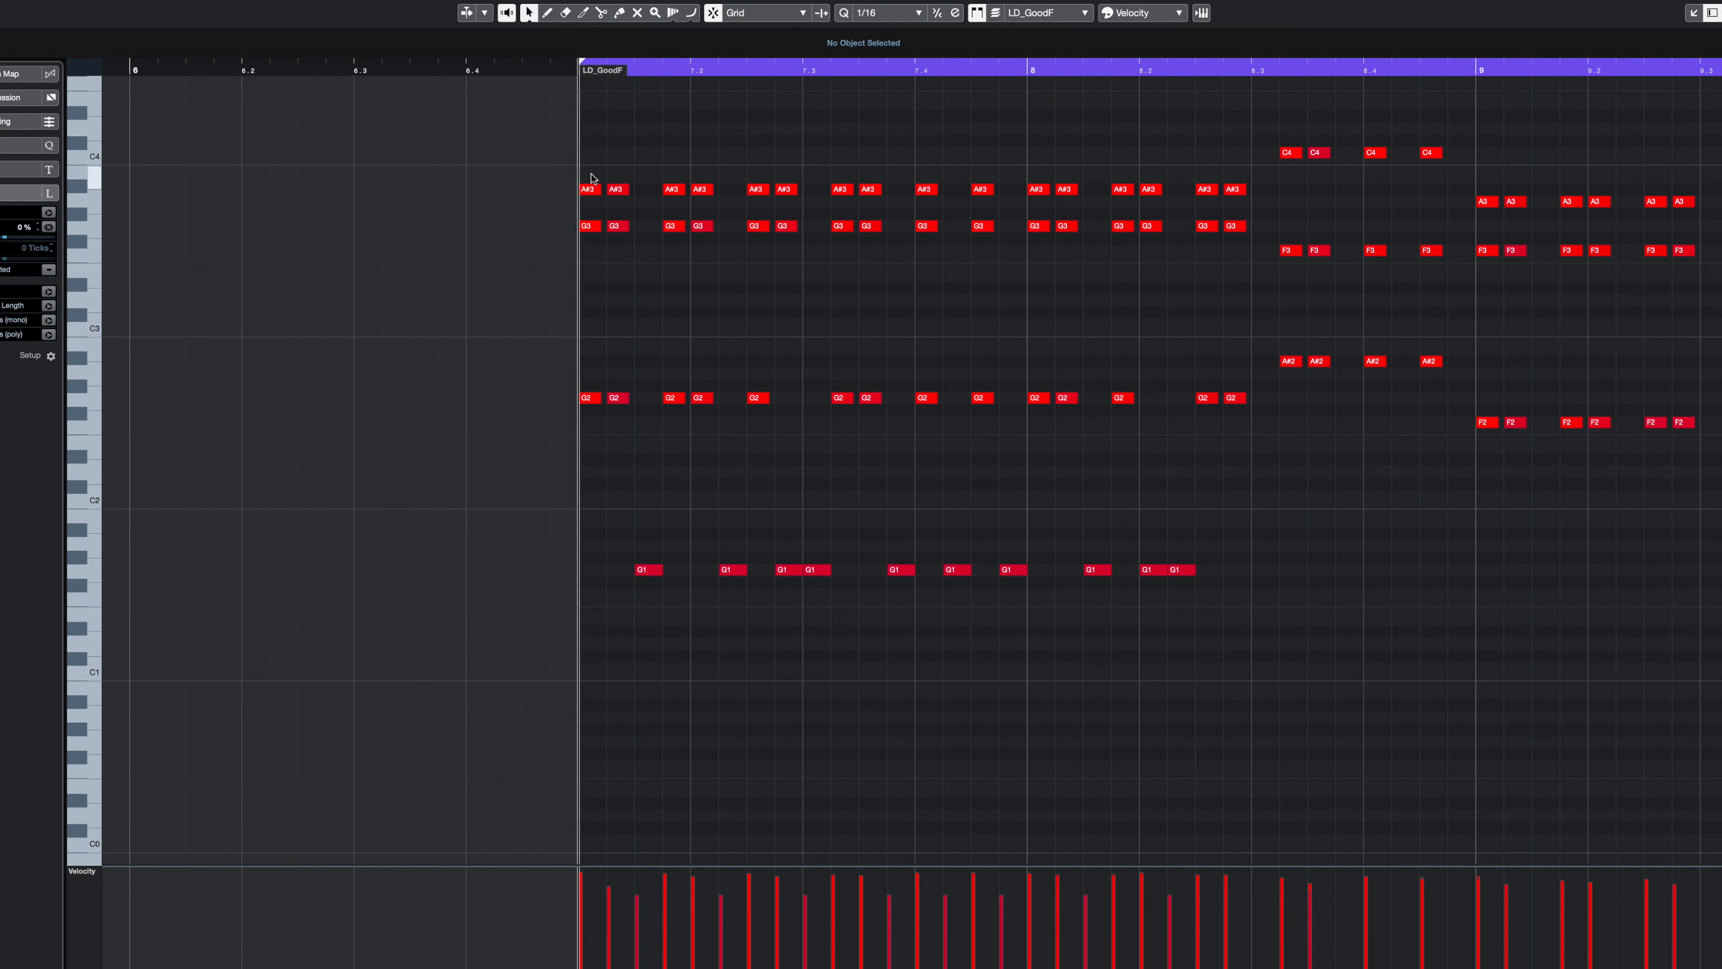
{"action": "key", "text": "g"}
{"action": "key", "text": "g"}
{"action": "key", "text": "g"}
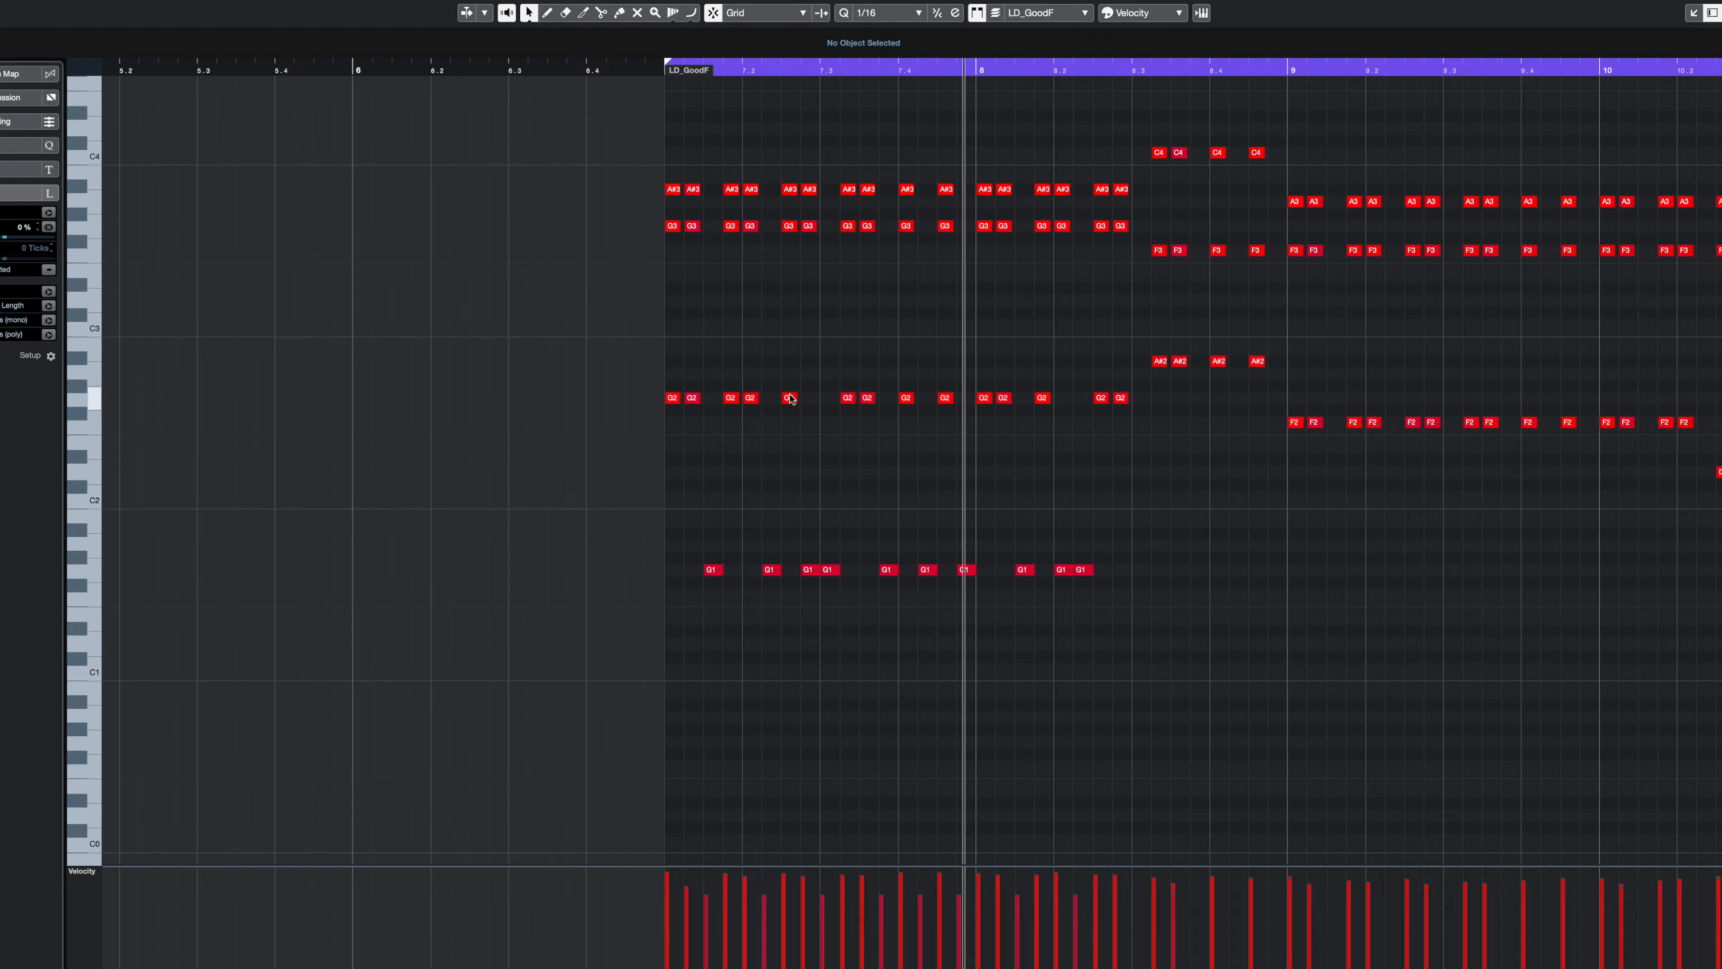
{"action": "key", "text": "h"}
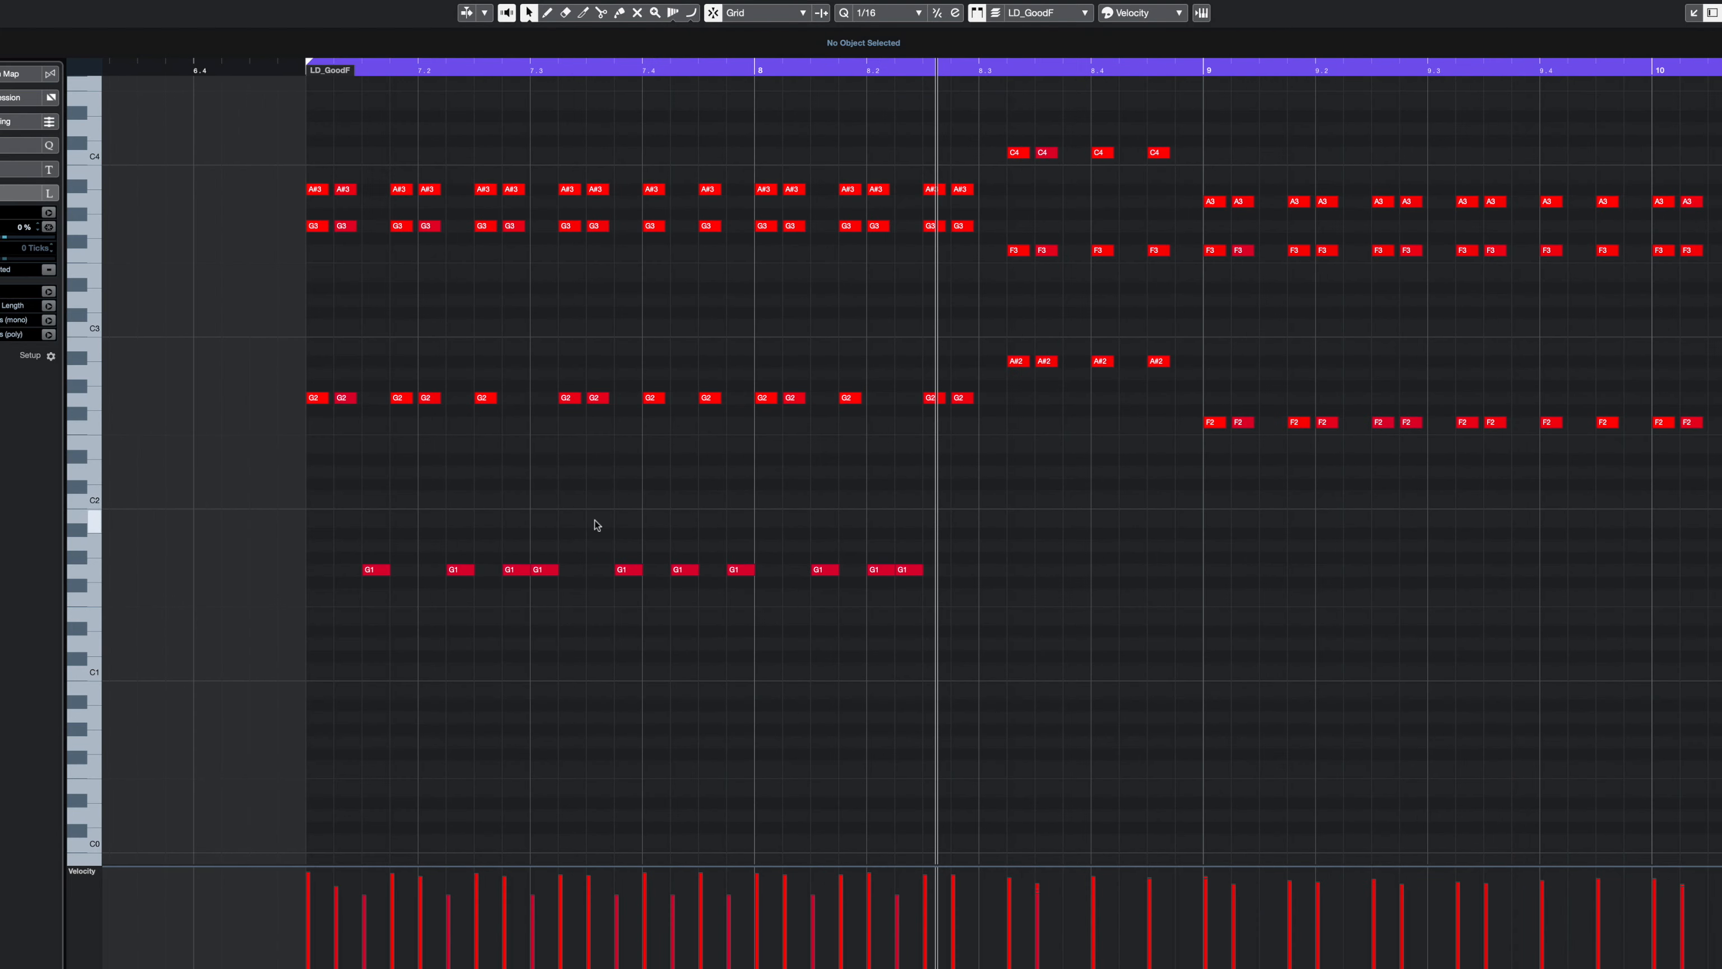
{"action": "left_click_drag", "start_coordinate": [373, 572], "coordinate": [718, 746]}
{"action": "key", "text": "super+d"}
{"action": "left_click", "coordinate": [330, 742]}
{"action": "key", "text": "super+d"}
{"action": "left_click_drag", "start_coordinate": [717, 745], "coordinate": [770, 745]}
{"action": "left_click_drag", "start_coordinate": [770, 745], "coordinate": [799, 745]}
{"action": "left_click_drag", "start_coordinate": [798, 745], "coordinate": [963, 743]}
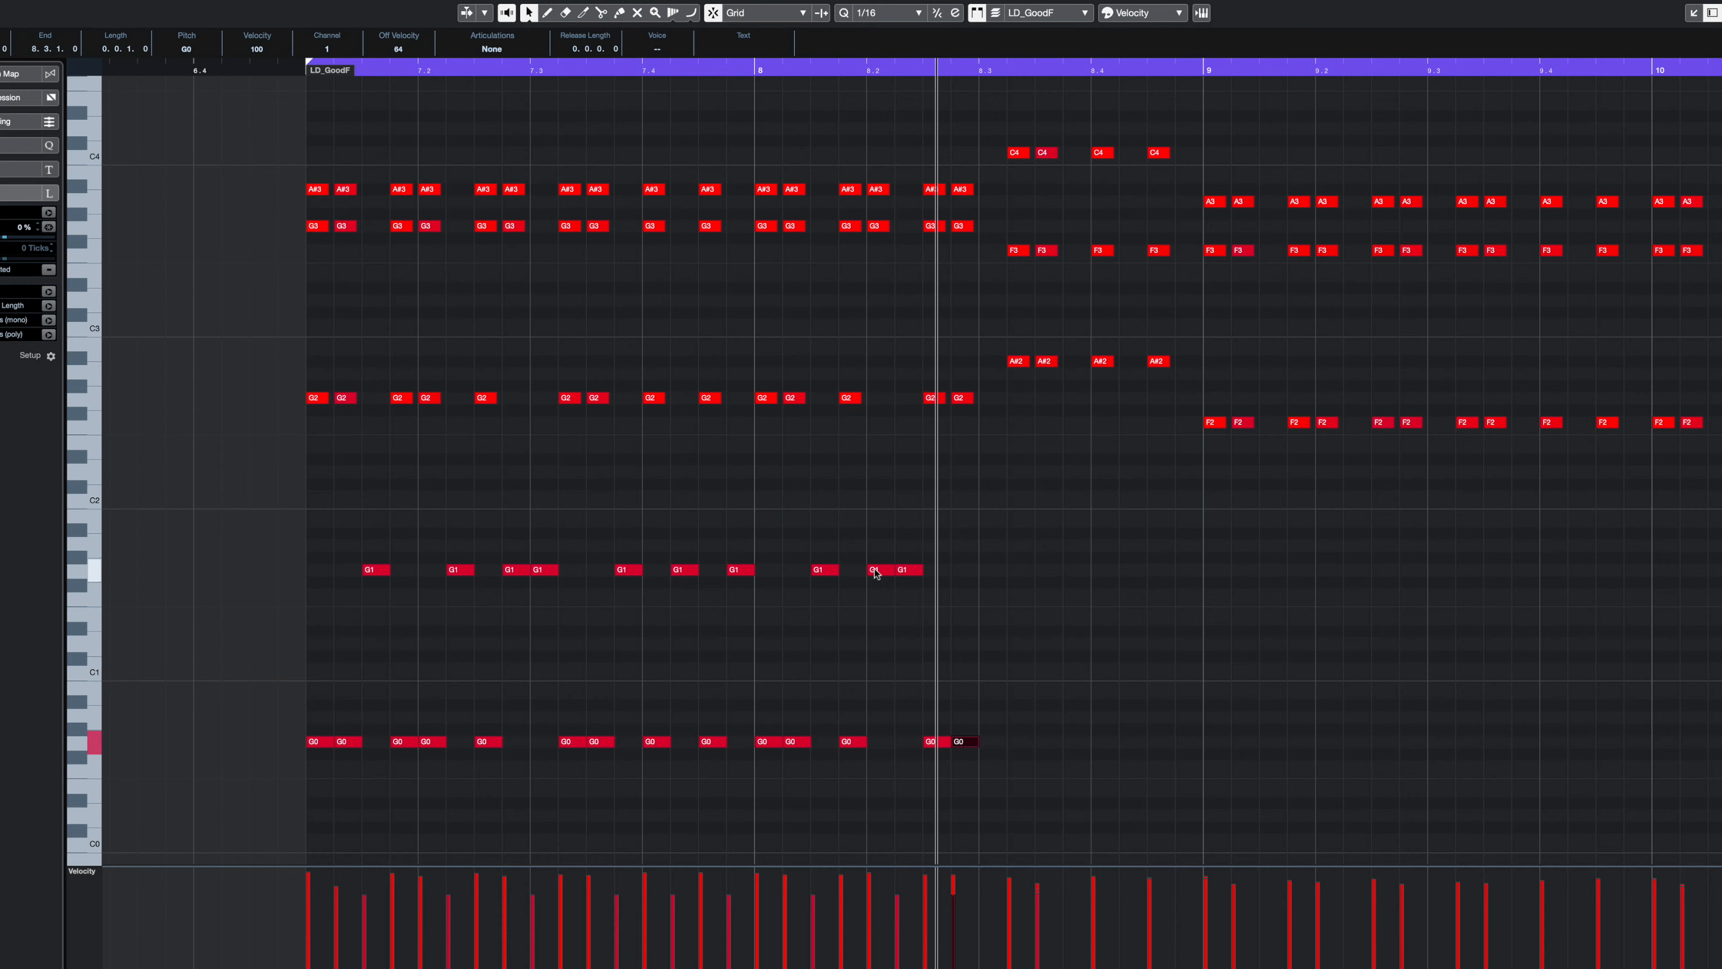
- Copy G1 notes into the remaining gaps of bar 8 and G0 notes beneath its four A#2 chords, and start playback
{"action": "left_click_drag", "start_coordinate": [874, 574], "coordinate": [1200, 569]}
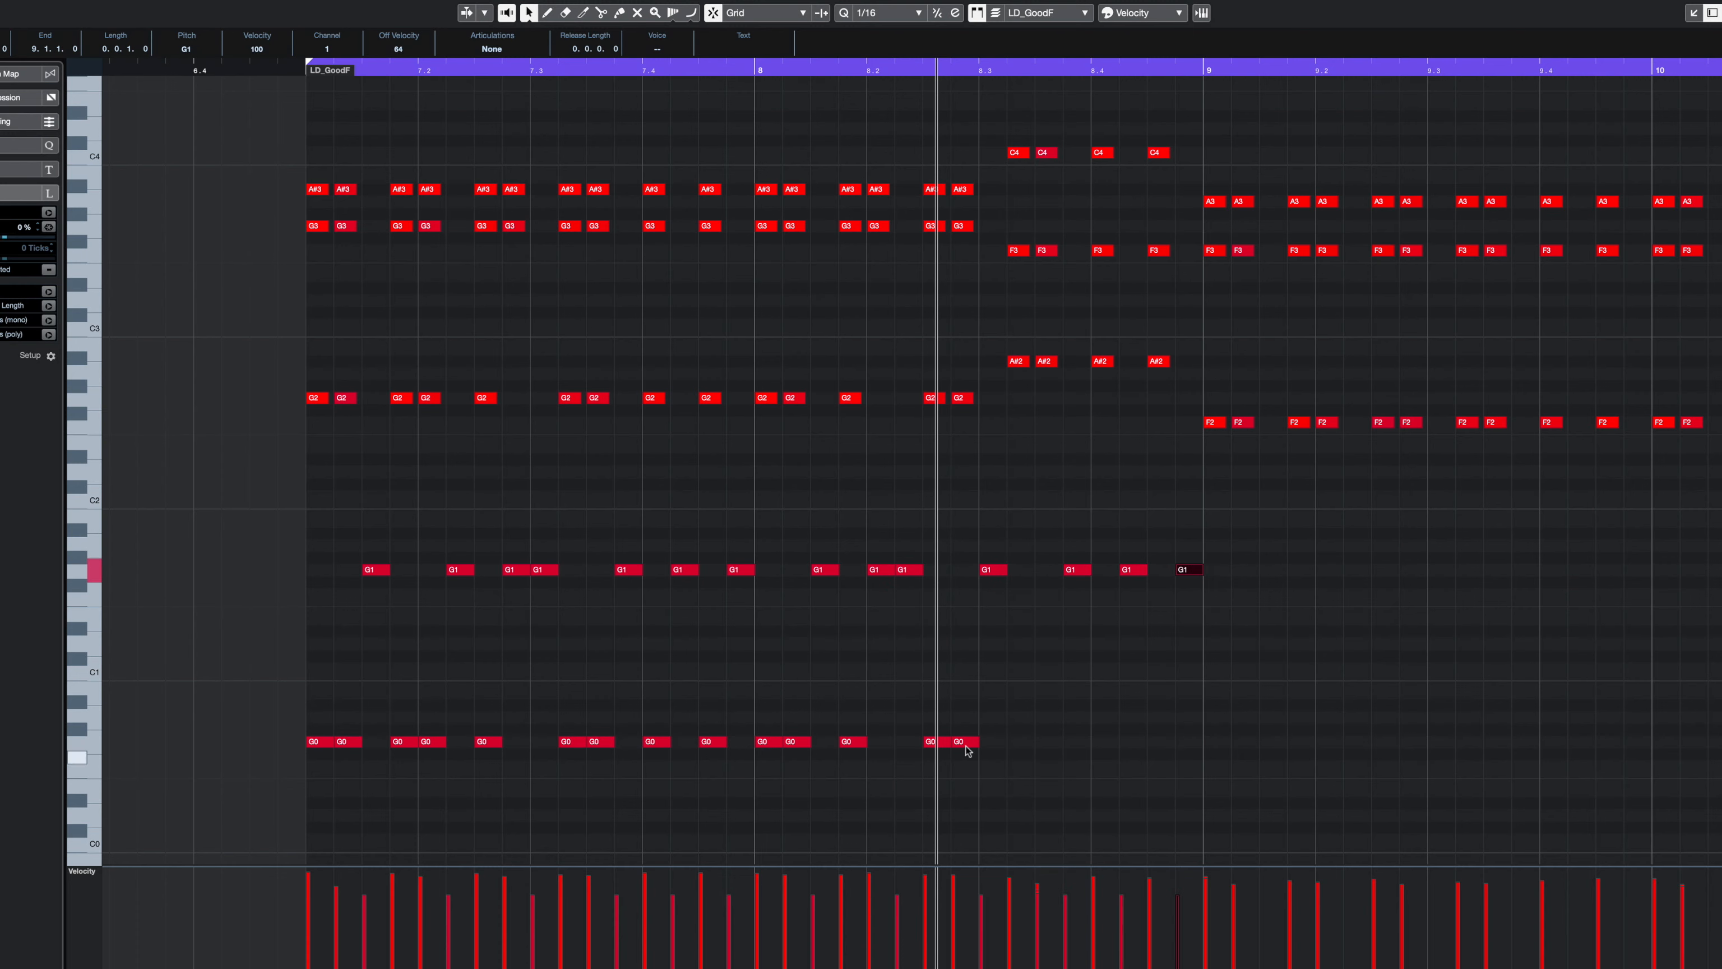
{"action": "left_click_drag", "start_coordinate": [988, 718], "coordinate": [929, 748]}
{"action": "left_click_drag", "start_coordinate": [937, 739], "coordinate": [1020, 749]}
{"action": "left_click_drag", "start_coordinate": [1023, 718], "coordinate": [1109, 742]}
{"action": "left_click_drag", "start_coordinate": [1110, 743], "coordinate": [1171, 744]}
{"action": "left_click", "coordinate": [1152, 666]}
{"action": "key", "text": "space"}
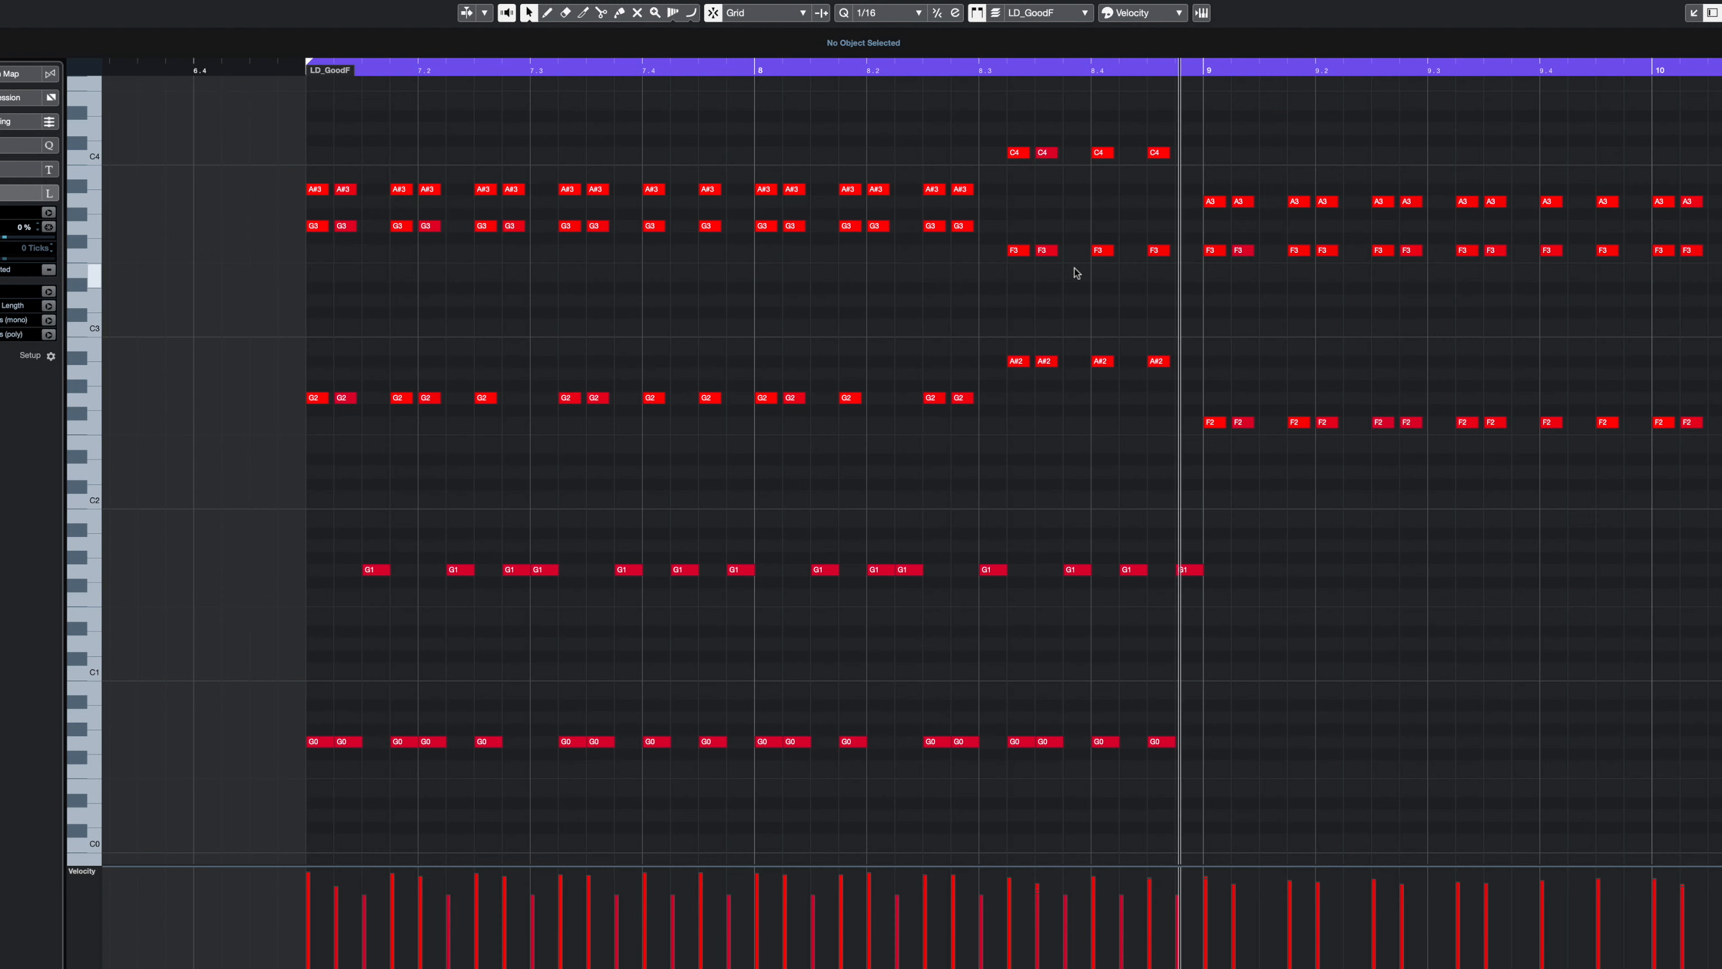
- Raise the bass notes under the A#2 chords in bar 8 to A#1 and A#0, play the loop, and close the editor
{"action": "left_click_drag", "start_coordinate": [1227, 531], "coordinate": [993, 768]}
{"action": "key", "text": "Up"}
{"action": "key", "text": "Up"}
{"action": "key", "text": "Up"}
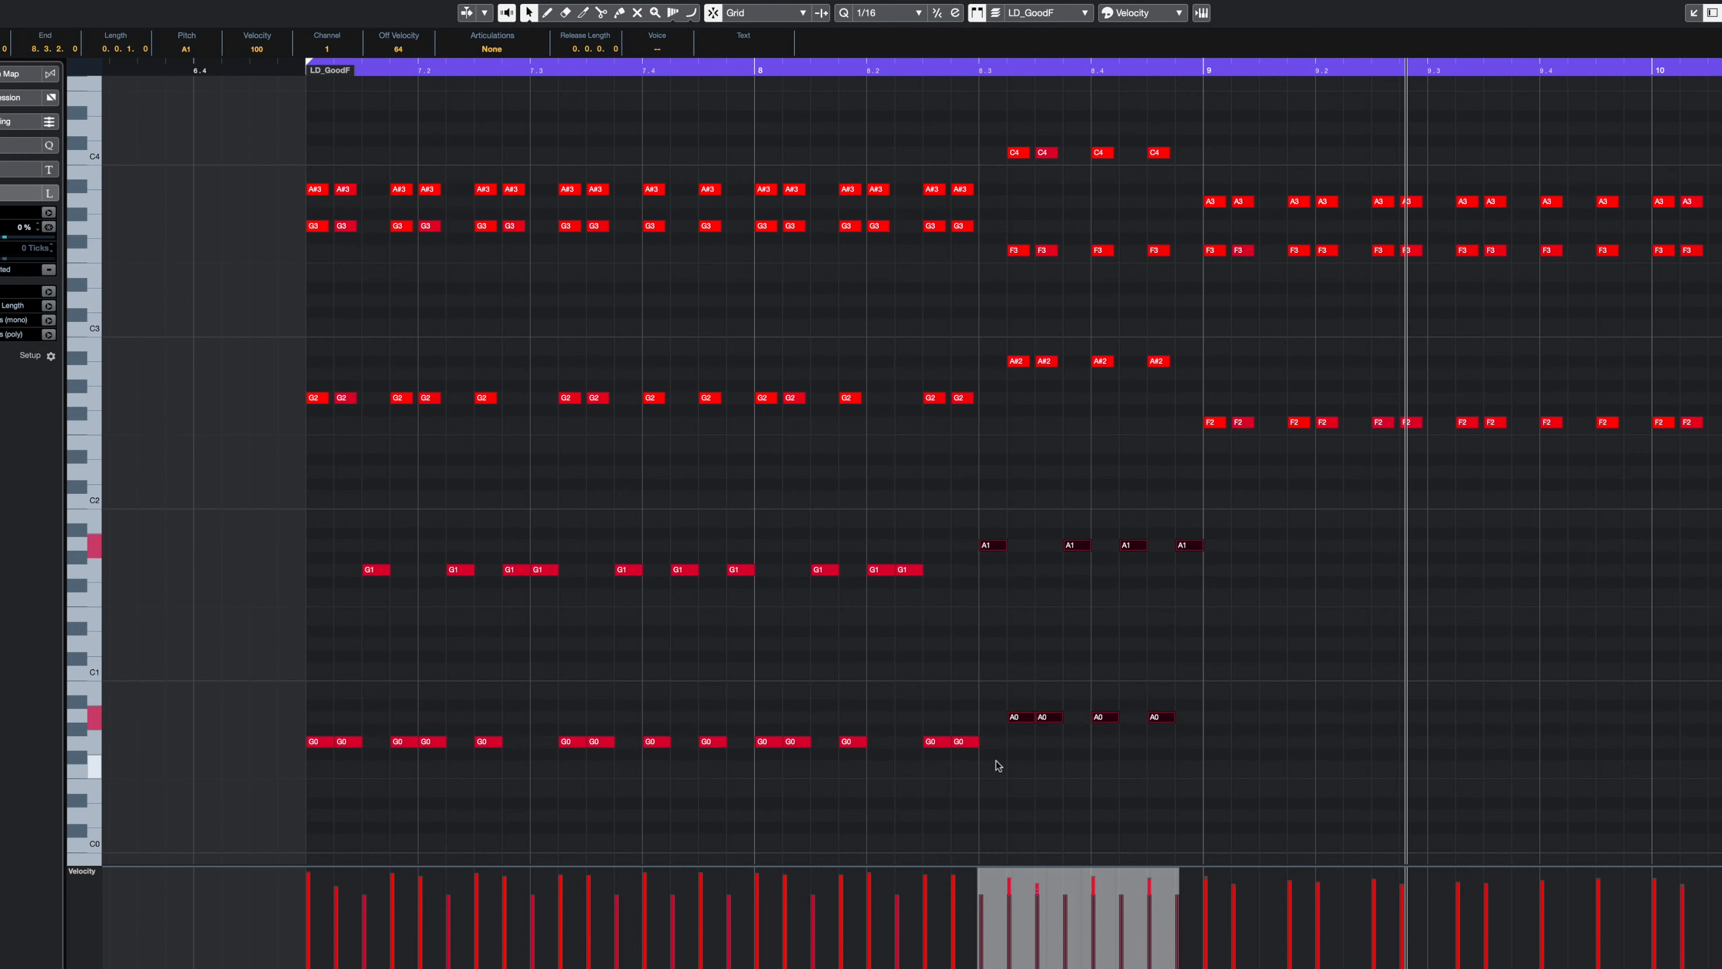
{"action": "key", "text": "KP_1"}
{"action": "key", "text": "space"}
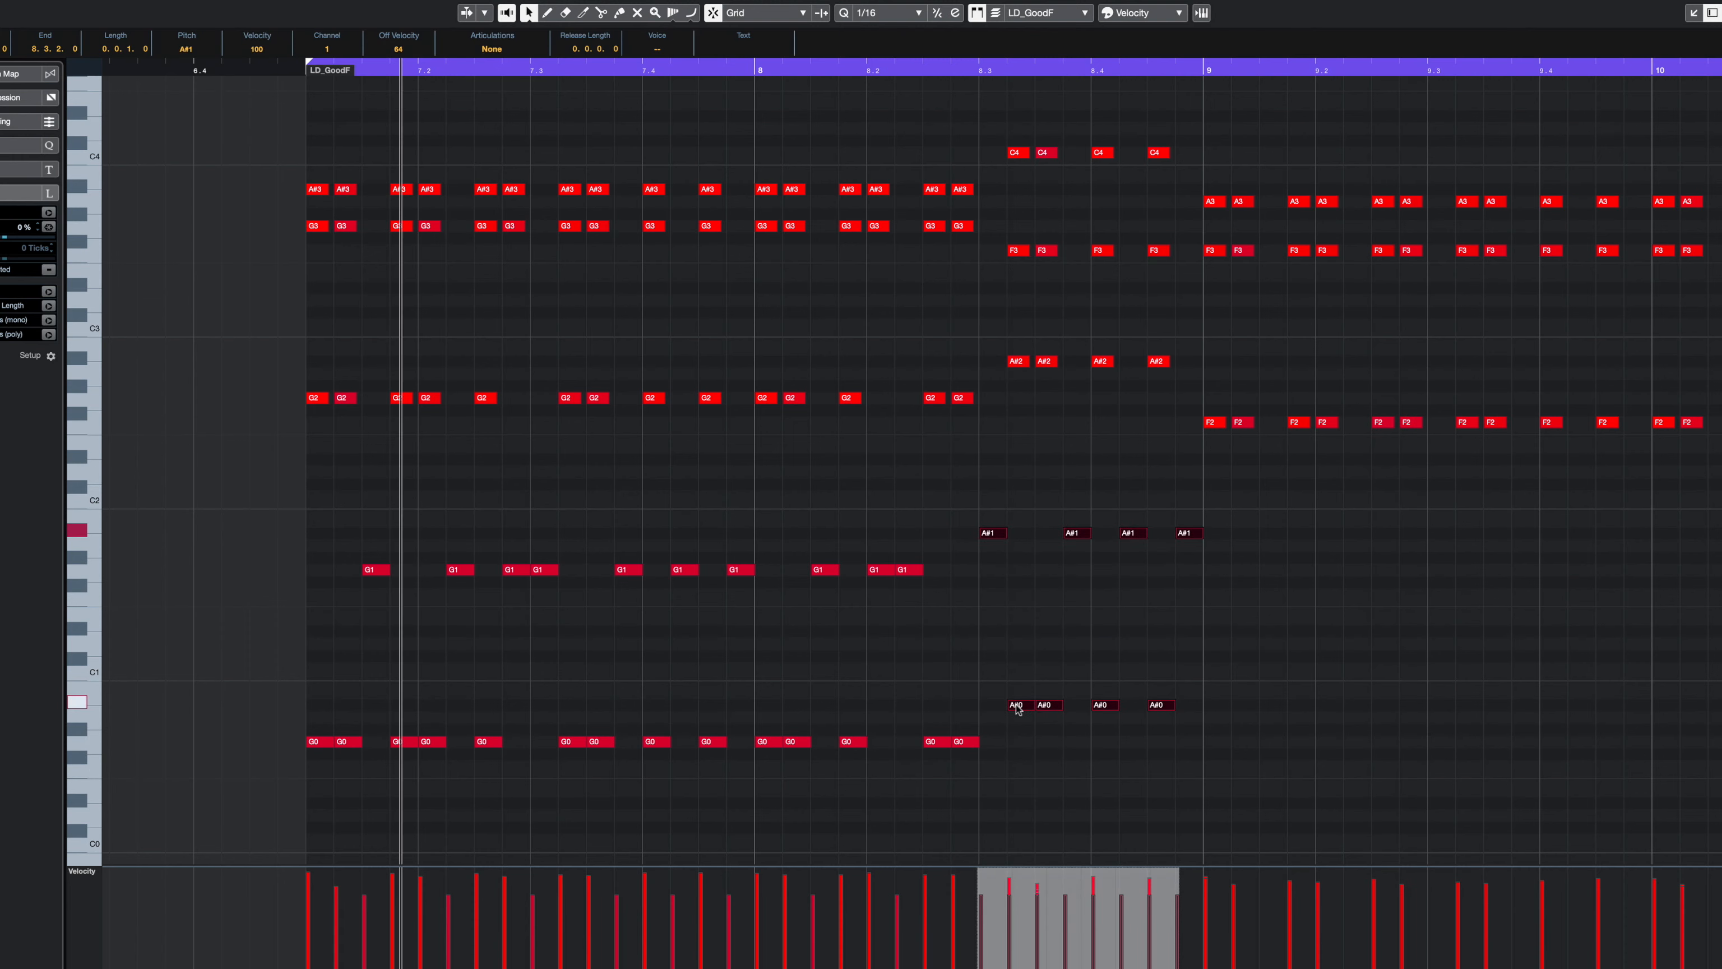
{"action": "key", "text": "Return"}
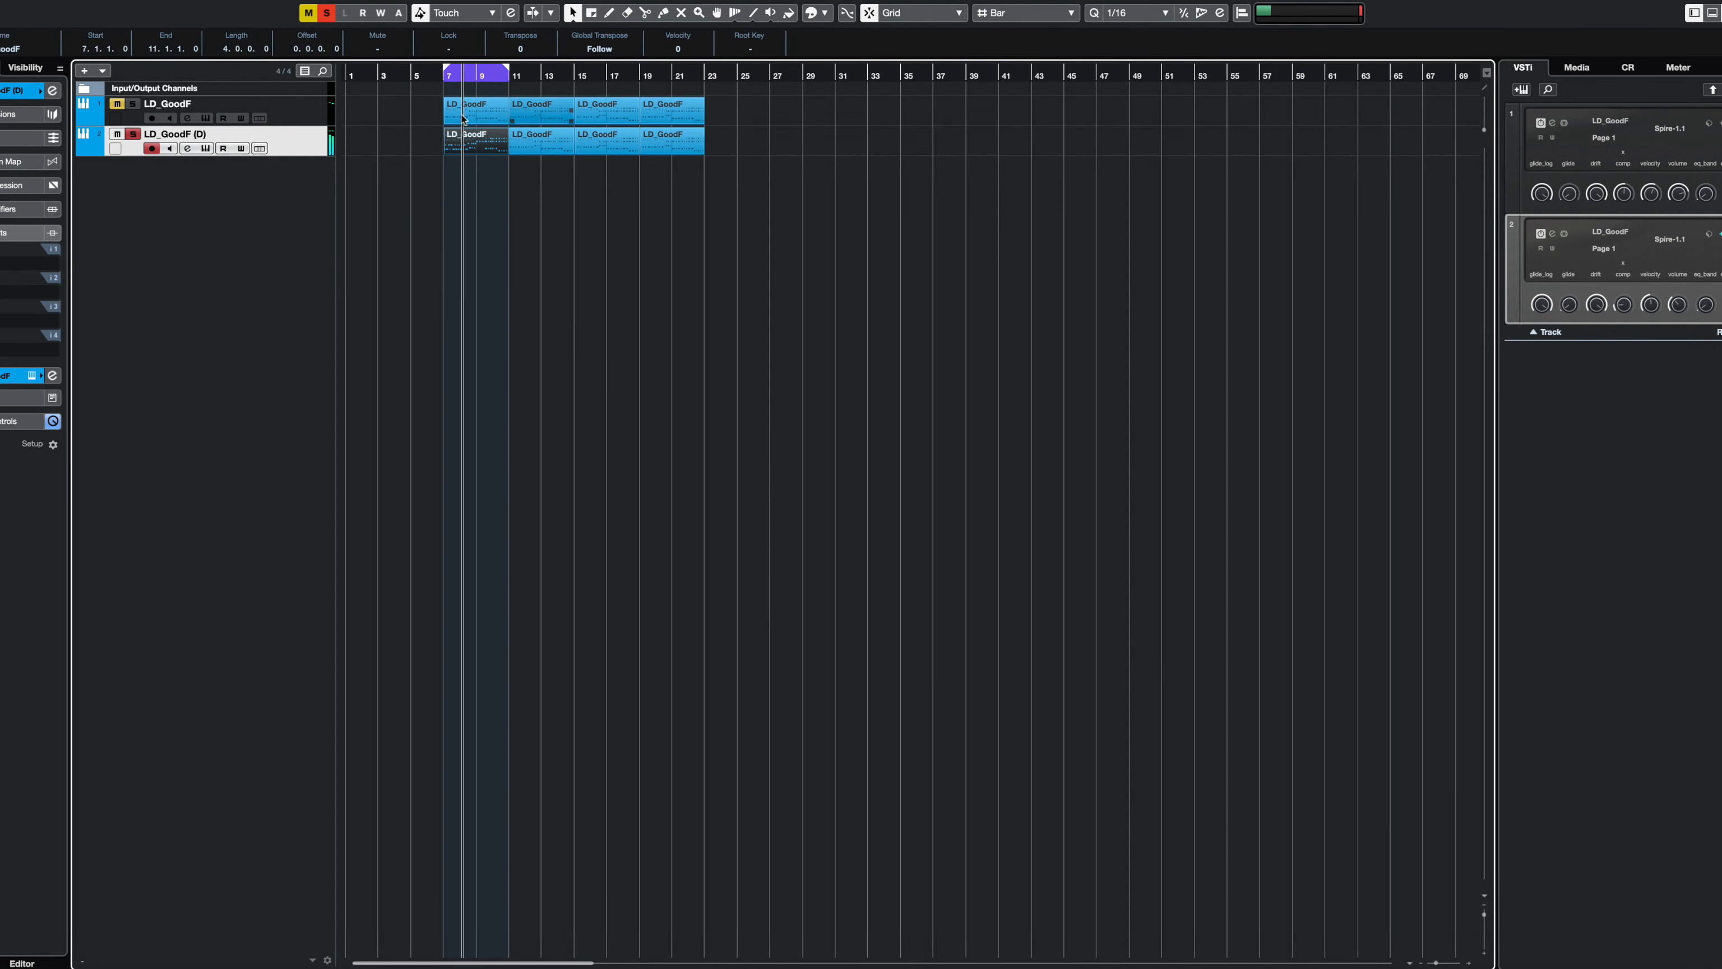
- Reopen the part and copy the bass notes of bars 7 and 8 to bars 9 and 10, two semitones lower, starting on F0
{"action": "double_click", "coordinate": [460, 144]}
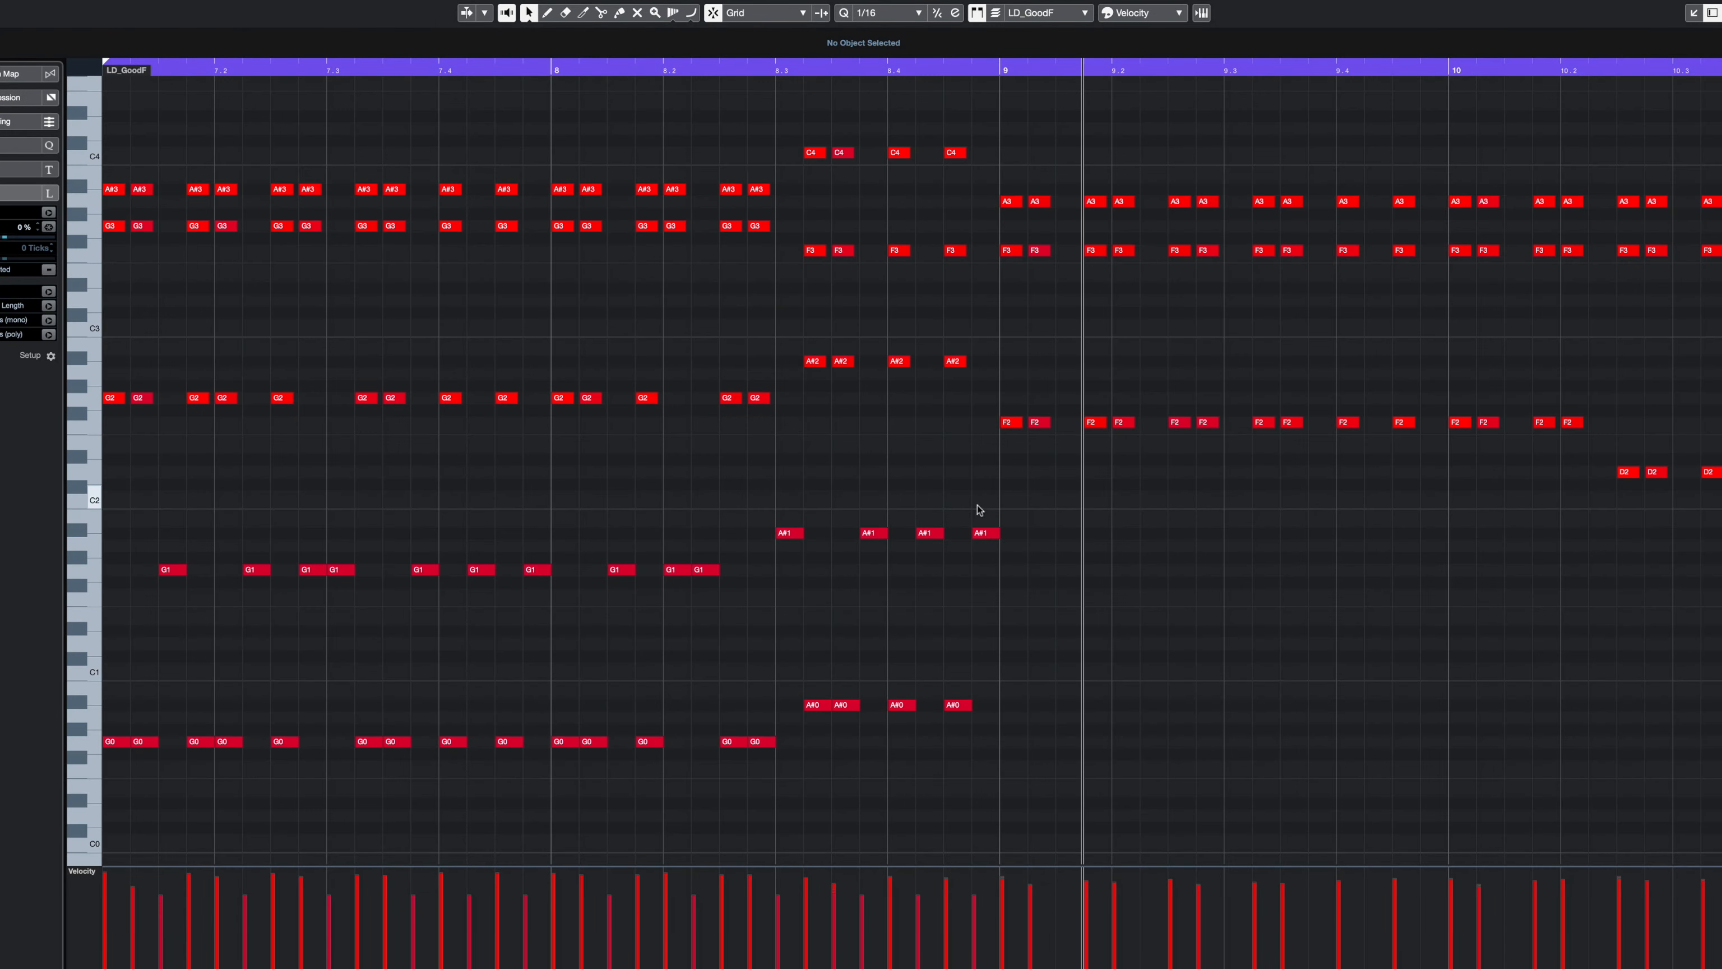
{"action": "key", "text": "g"}
{"action": "key", "text": "g"}
{"action": "left_click_drag", "start_coordinate": [851, 496], "coordinate": [819, 768]}
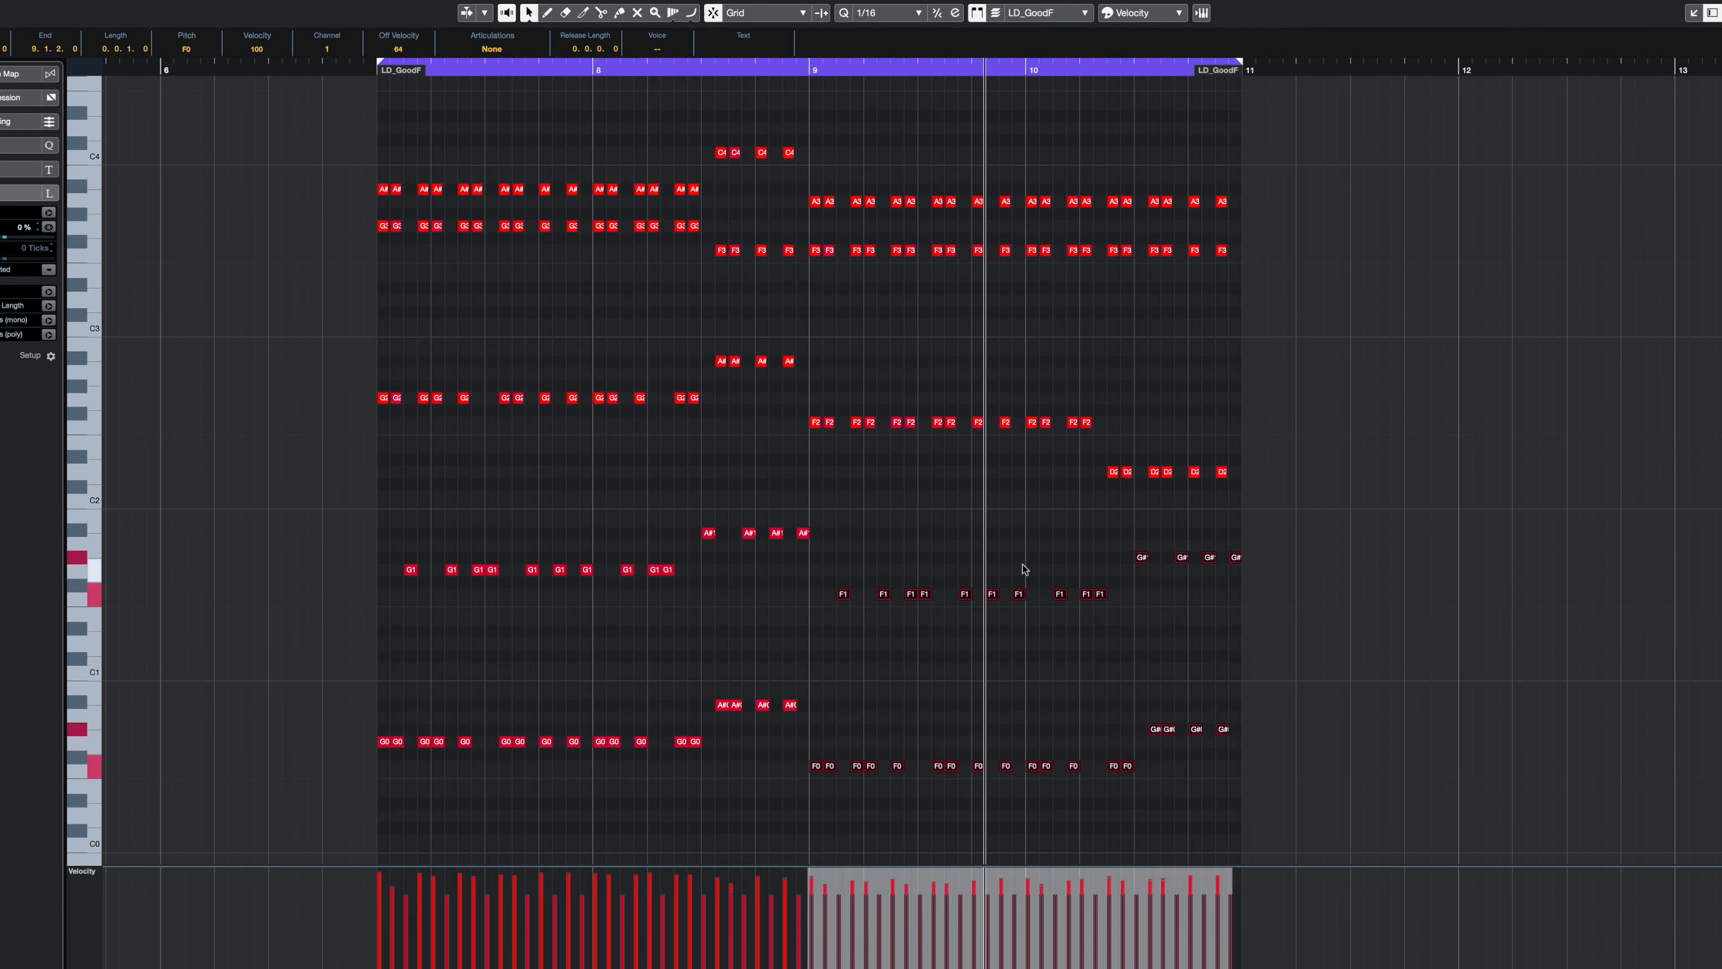
{"action": "left_click", "coordinate": [1176, 758]}
- Lower the final group of bass notes in bar 10 to D1 and D0, play the loop, and close the editor
{"action": "left_click_drag", "start_coordinate": [1275, 535], "coordinate": [1138, 746]}
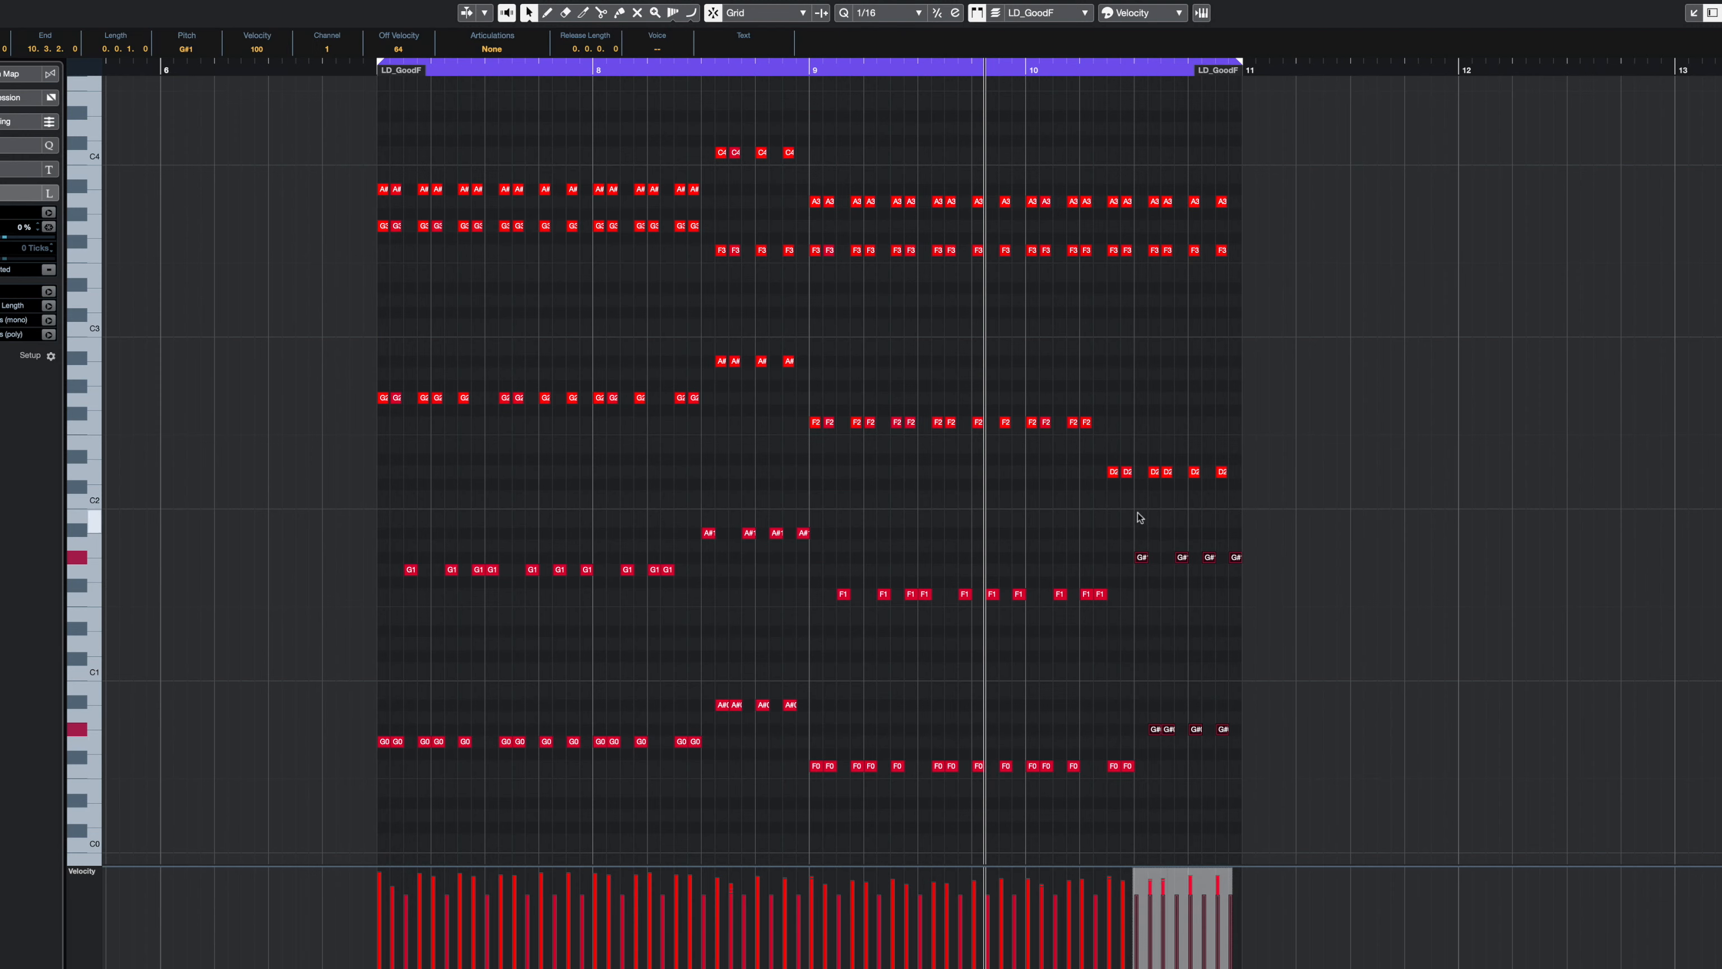
{"action": "key", "text": "Down"}
{"action": "key", "text": "Down"}
{"action": "key", "text": "Down"}
{"action": "key", "text": "Down"}
{"action": "key", "text": "Down"}
{"action": "key", "text": "Down"}
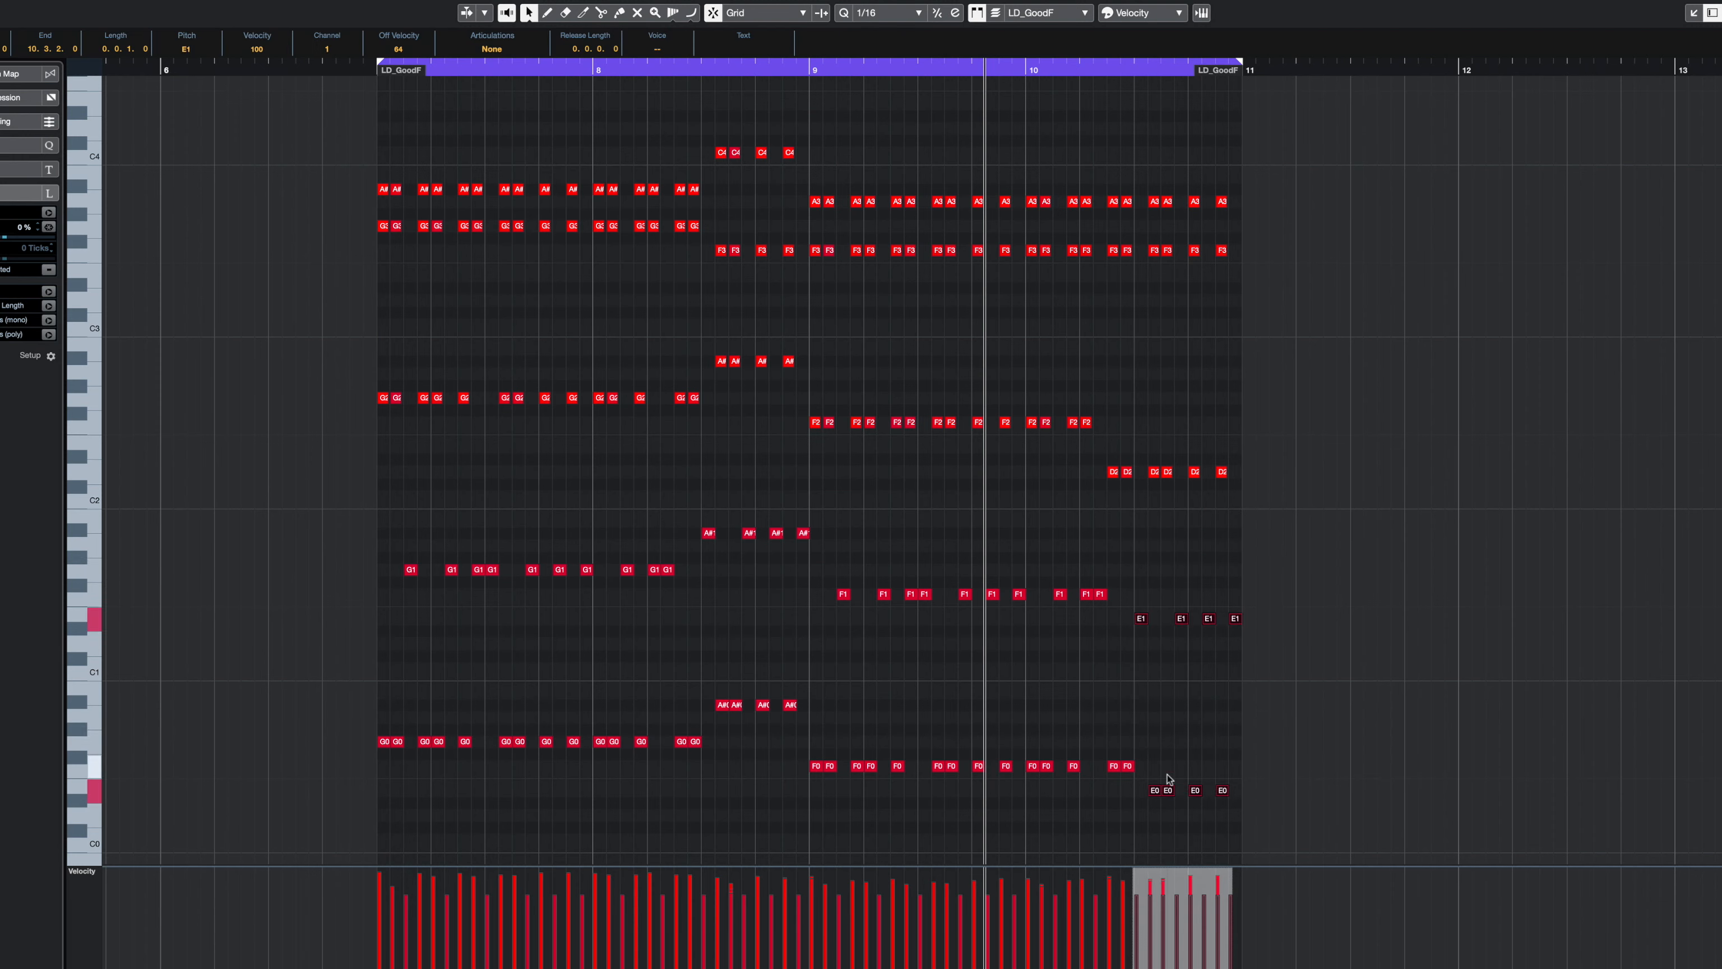
{"action": "key", "text": "space"}
{"action": "key", "text": "Return"}
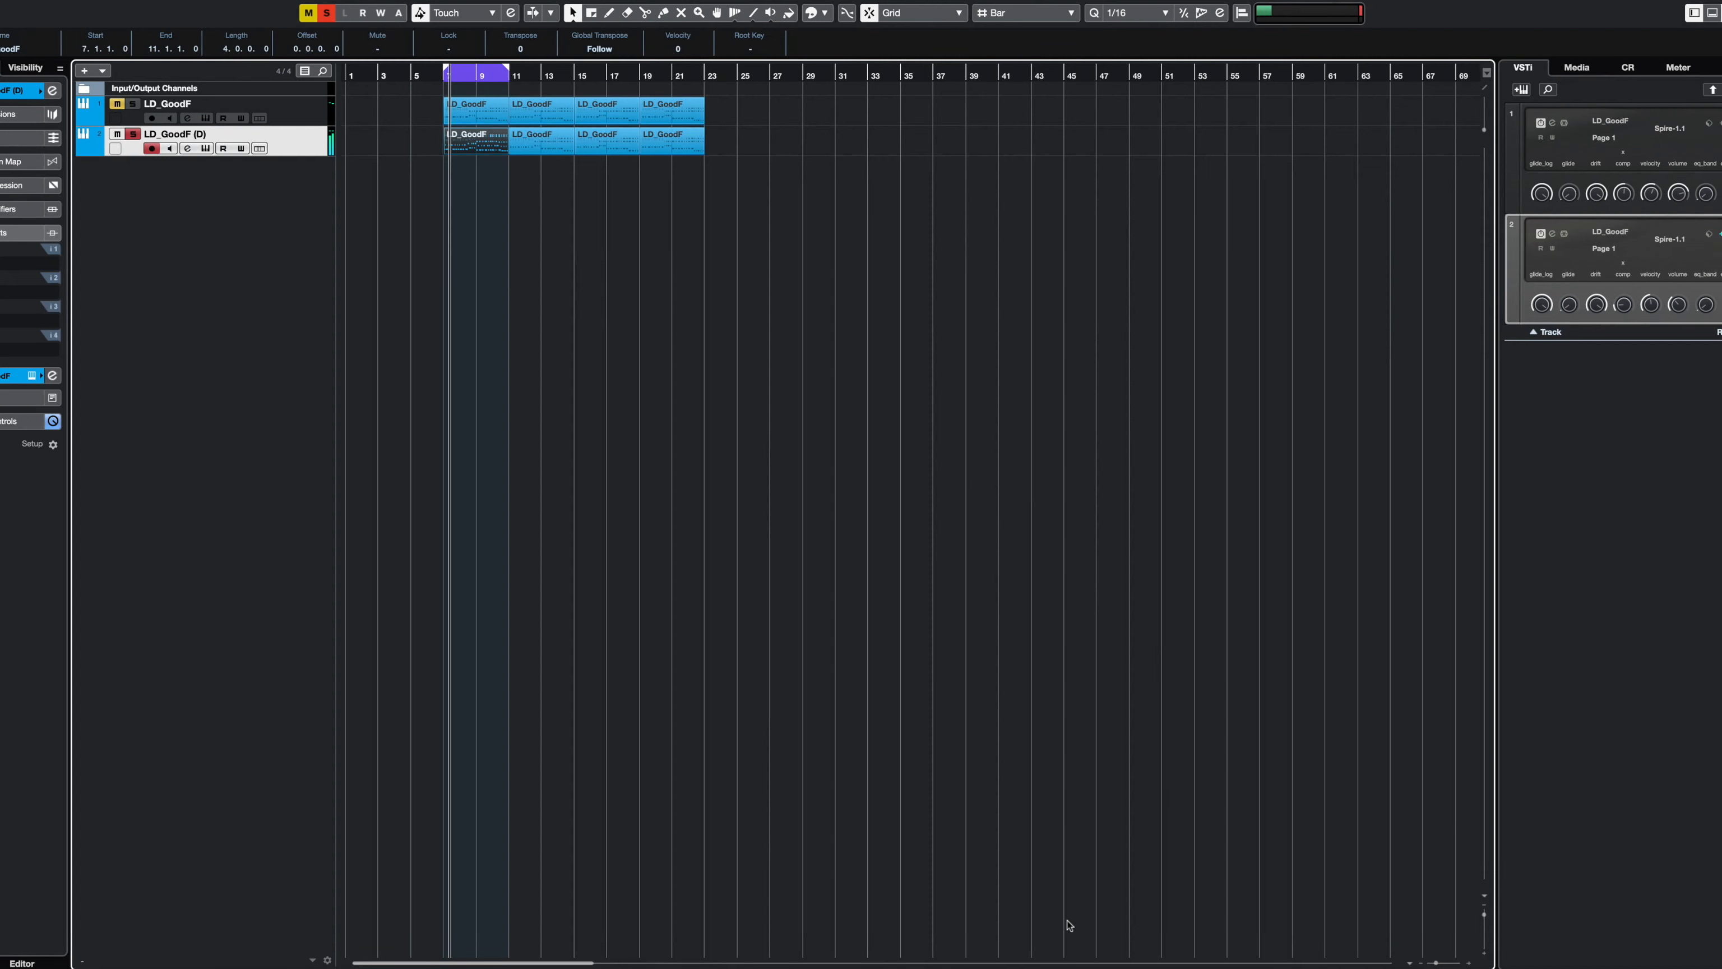
- Review the notes in the first LD_GoodF (D) part, compare both tracks by soloing, and select LD_GoodF with solo off
{"action": "left_click_drag", "start_coordinate": [1177, 967], "coordinate": [1191, 936]}
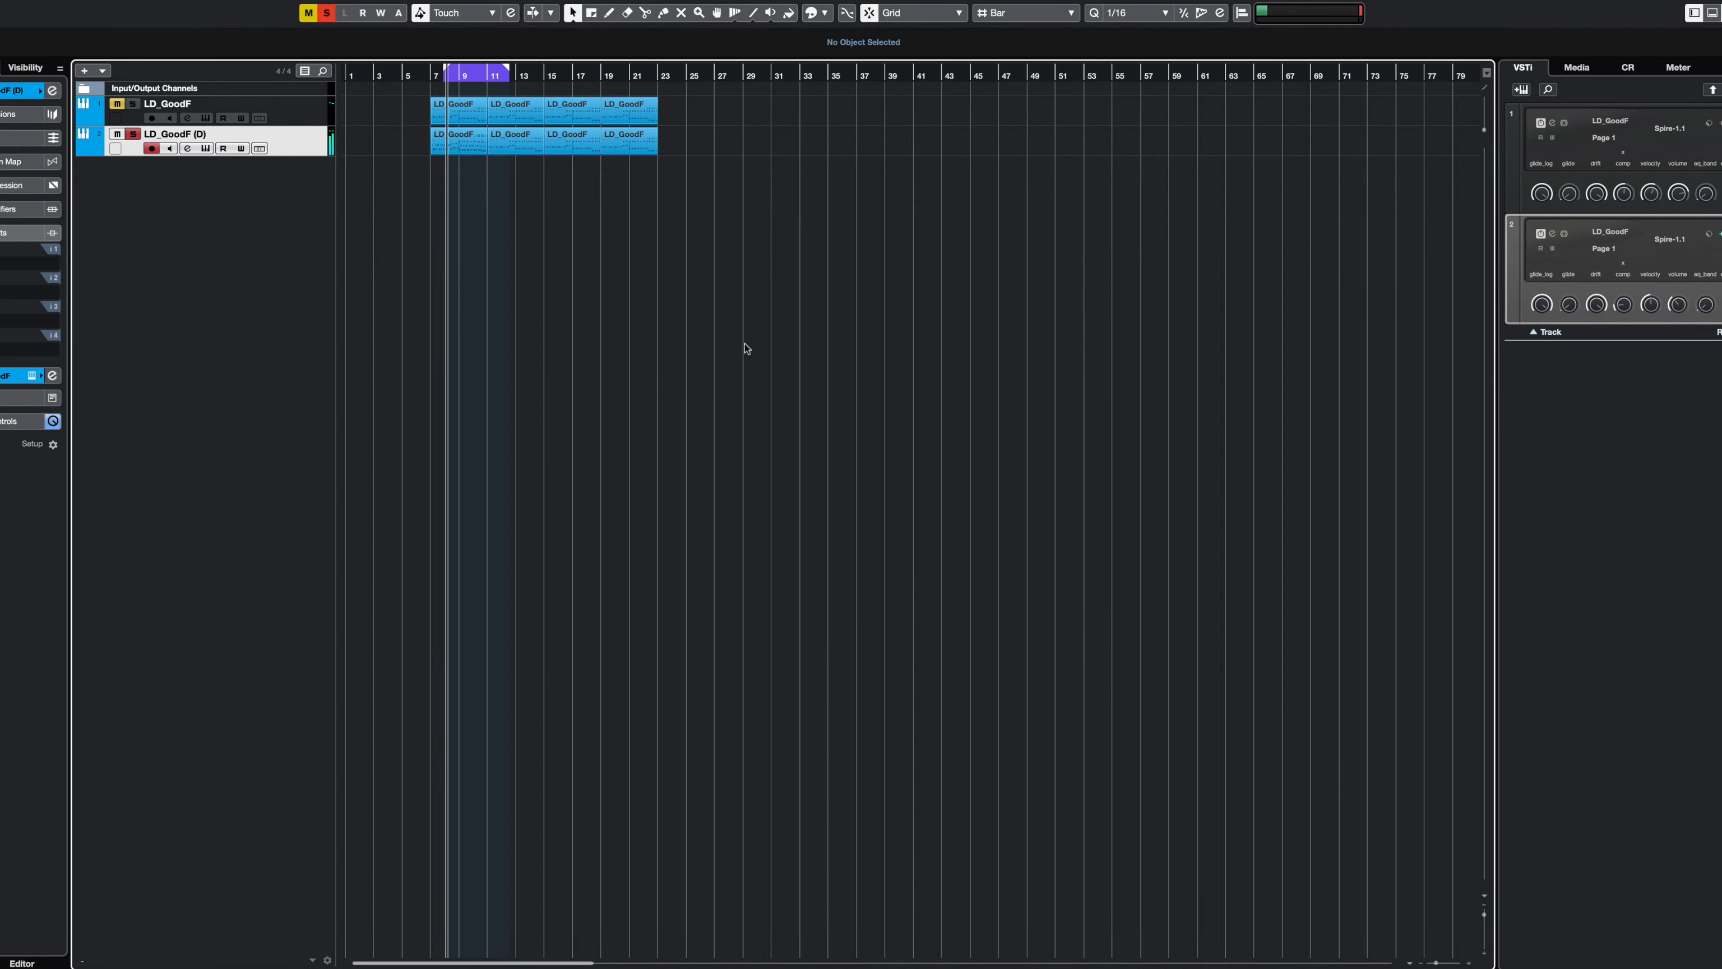
{"action": "double_click", "coordinate": [456, 150]}
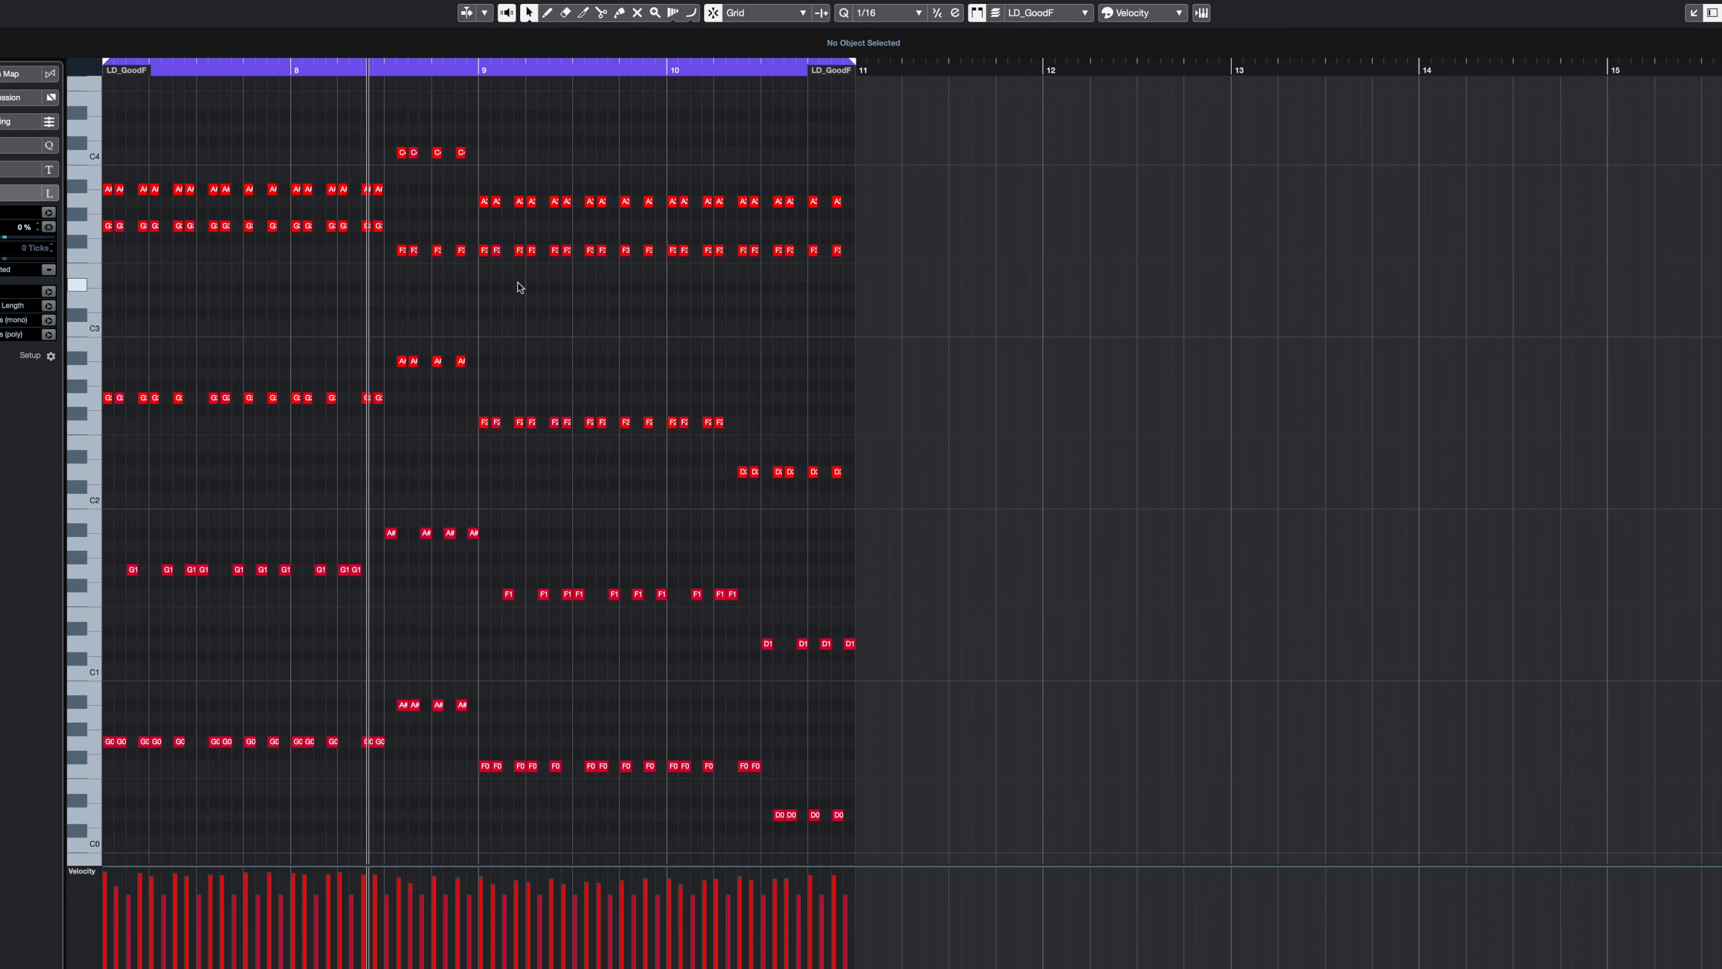
{"action": "key", "text": "Return"}
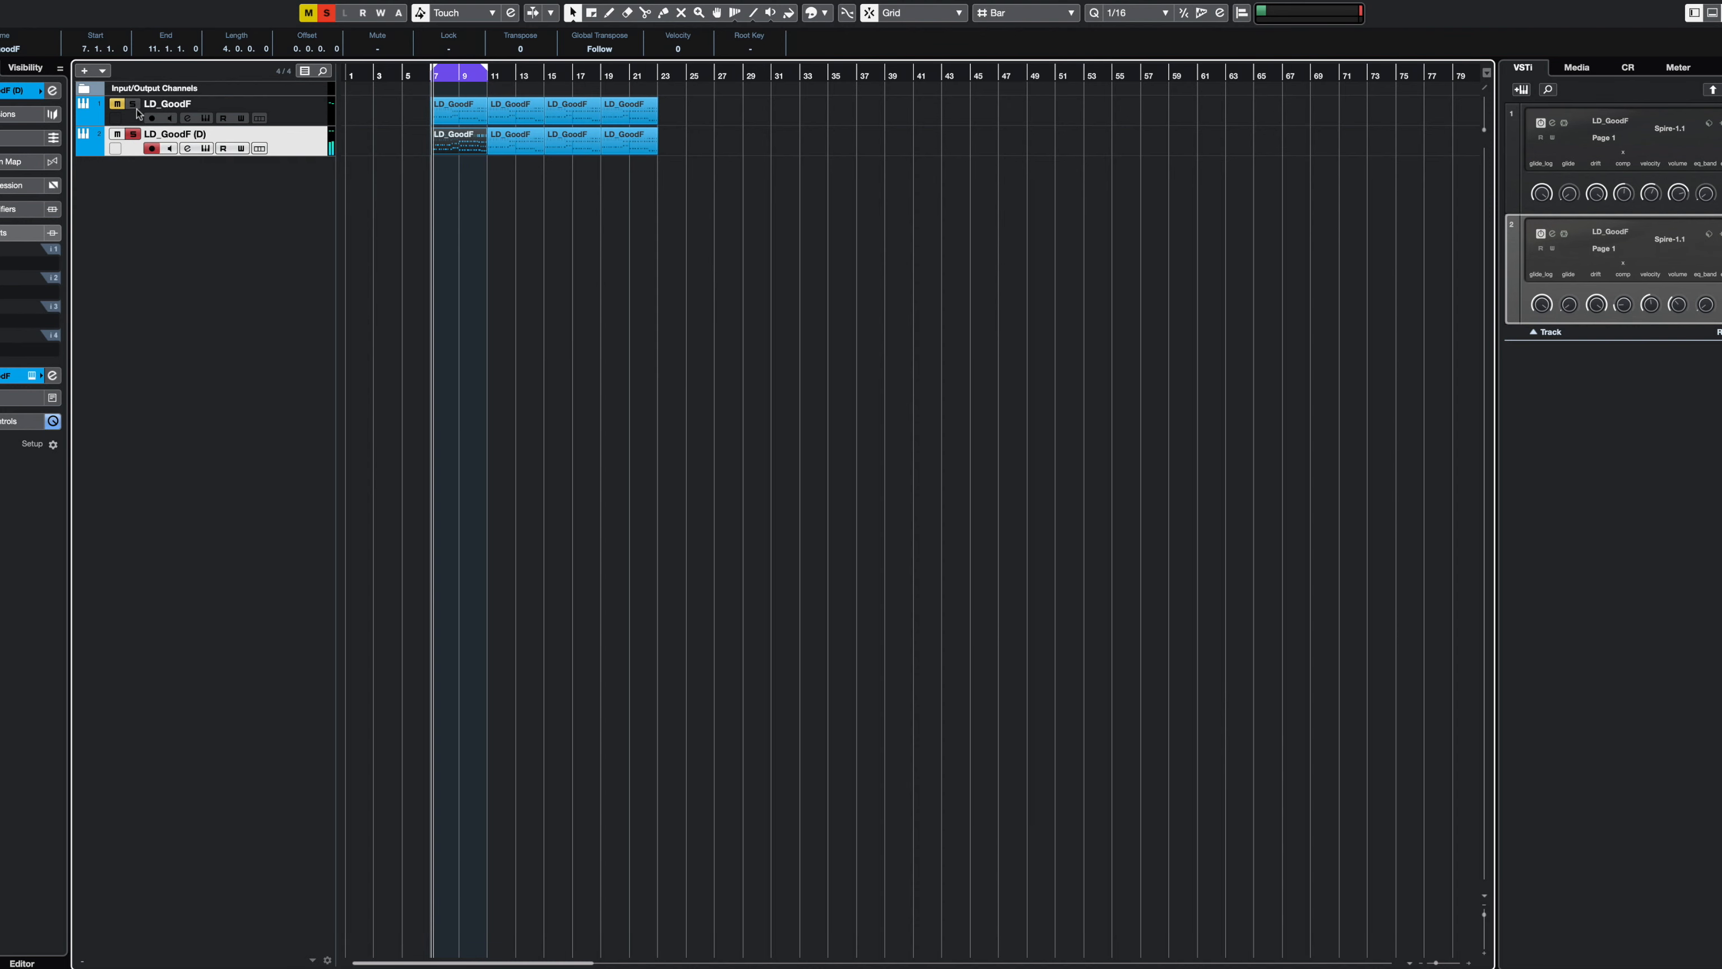
{"action": "left_click", "coordinate": [131, 135]}
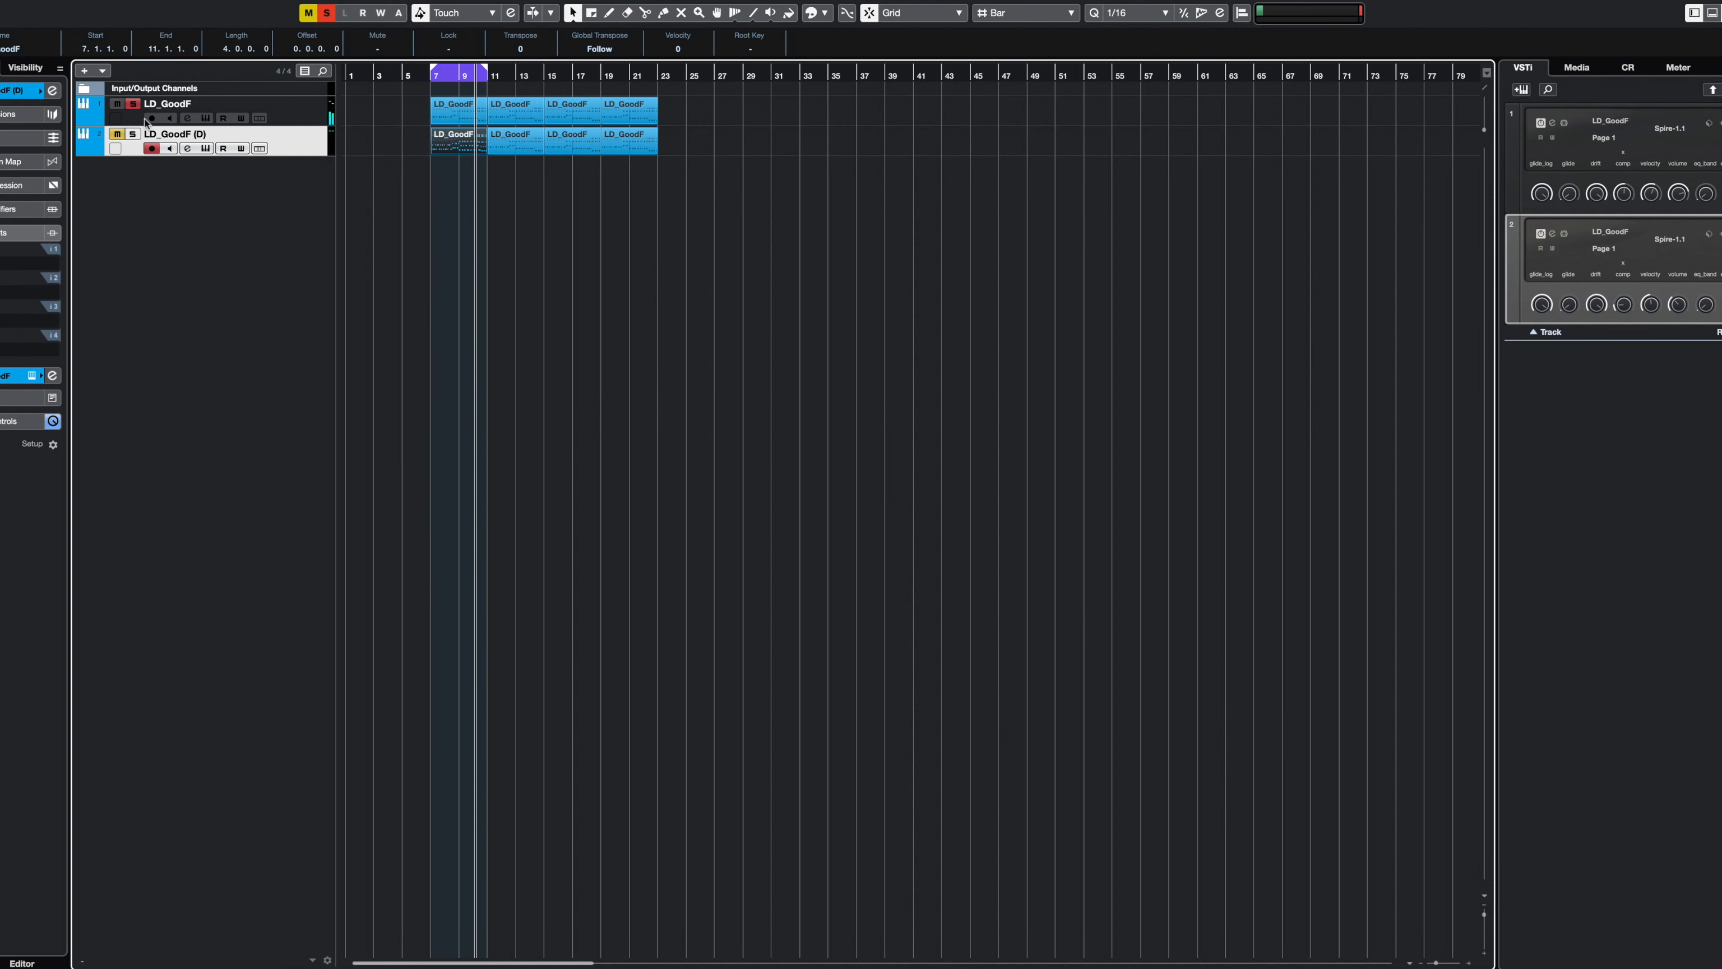
{"action": "left_click", "coordinate": [283, 125]}
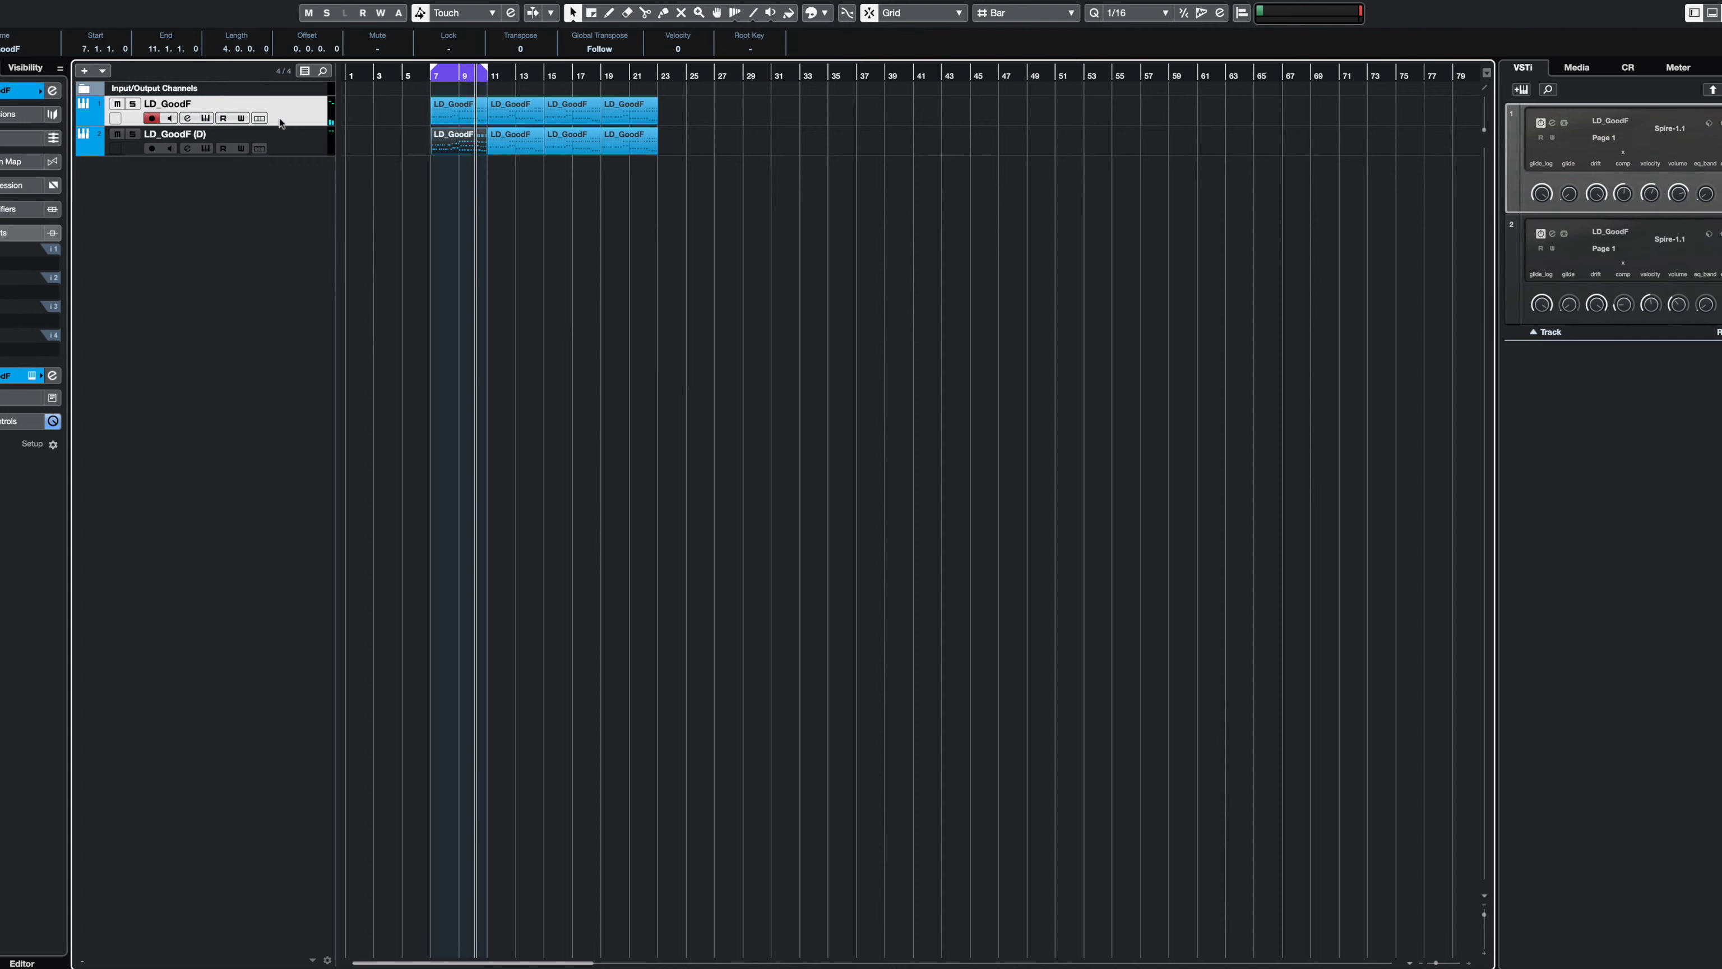
- Adjust the mod wheel in LD_GoodF's Spire and set the mod wheel in LD_GoodF (D)'s Spire to 0, closing both windows
{"action": "left_click", "coordinate": [52, 375]}
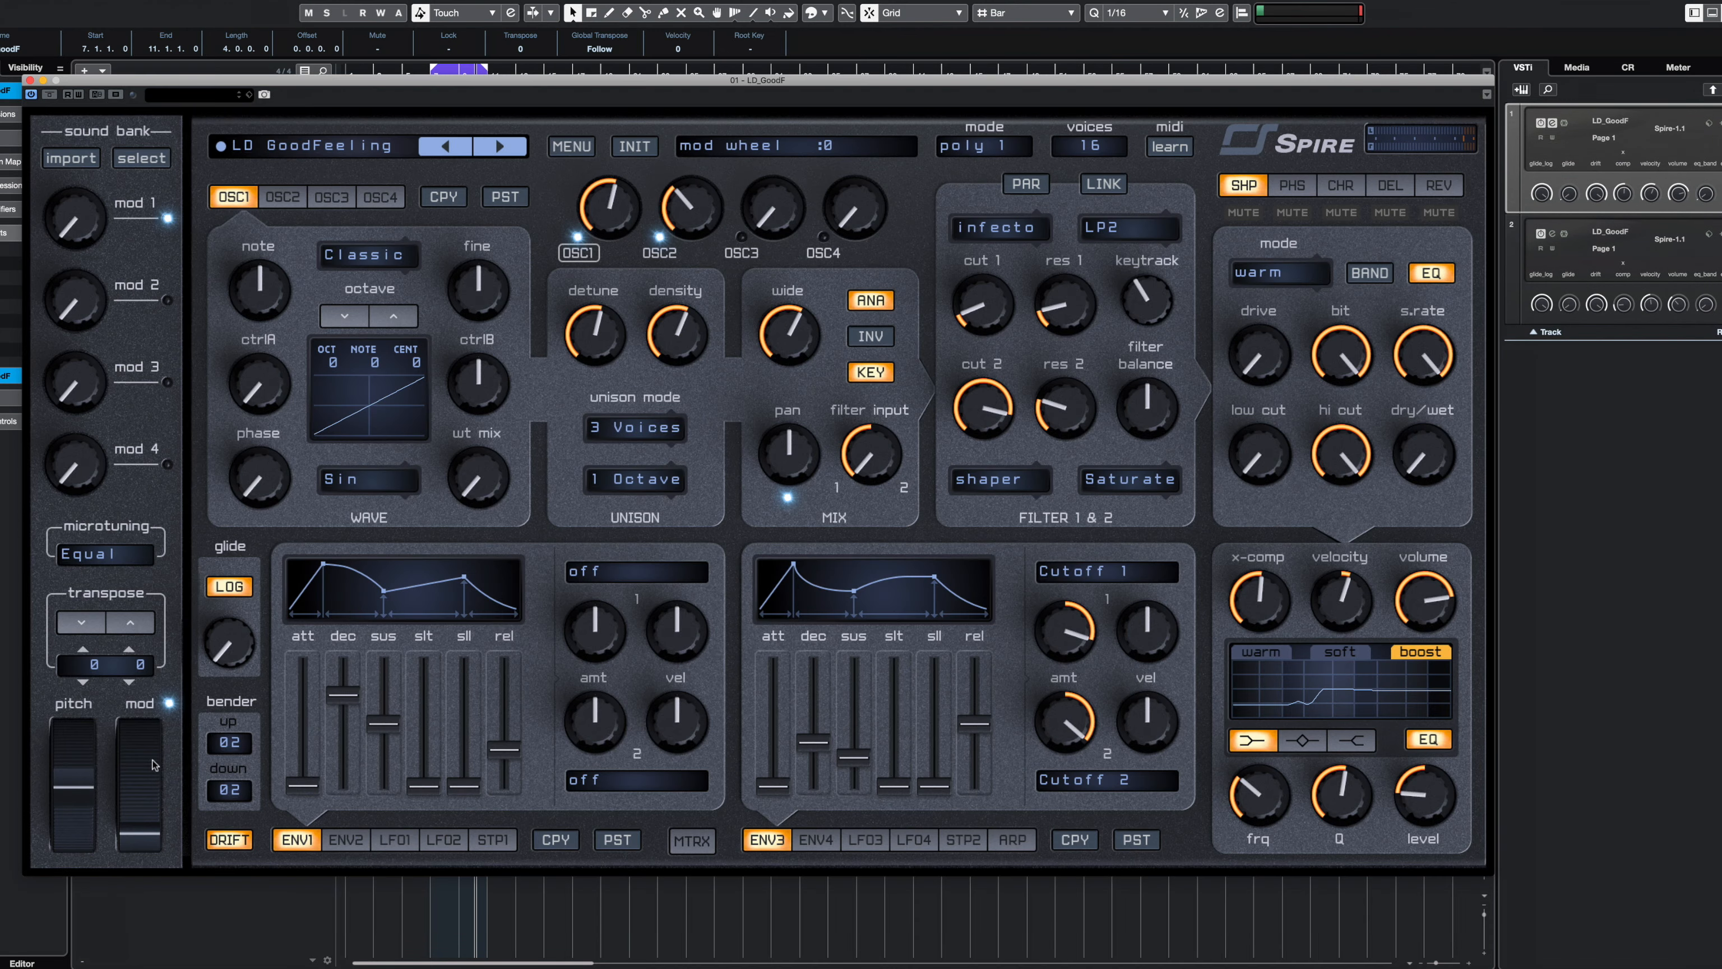
{"action": "left_click_drag", "start_coordinate": [152, 764], "coordinate": [202, 409]}
{"action": "left_click", "coordinate": [30, 80]}
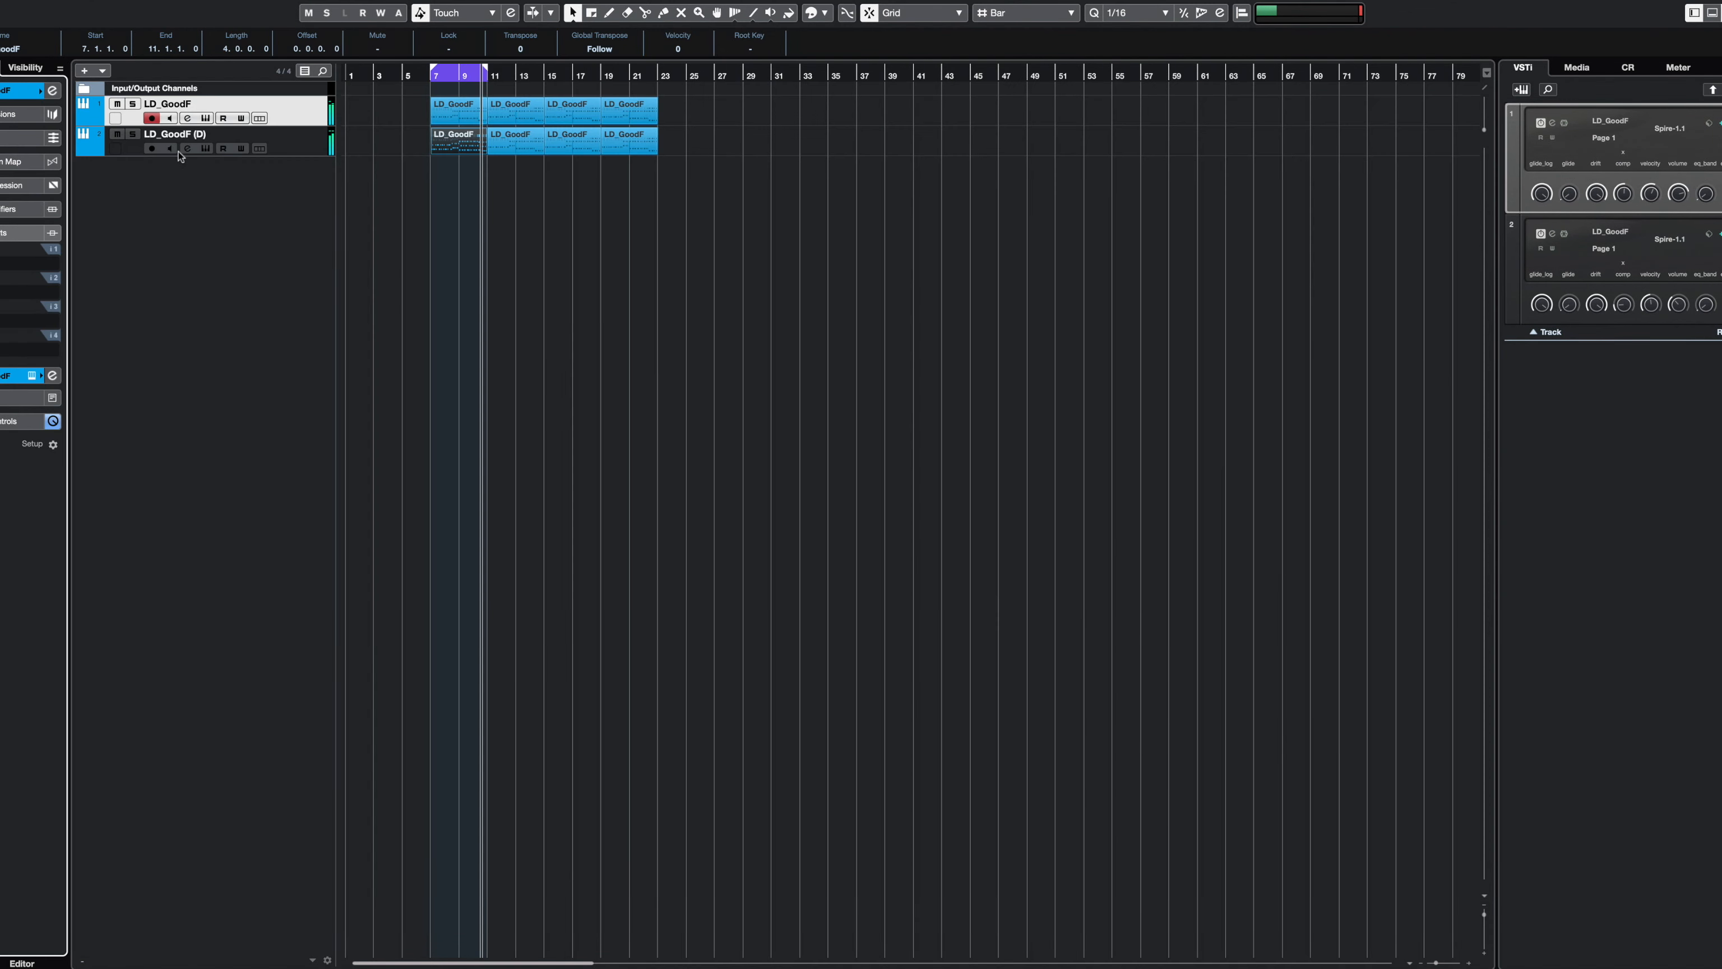
{"action": "left_click", "coordinate": [31, 375]}
{"action": "left_click_drag", "start_coordinate": [262, 749], "coordinate": [262, 831]}
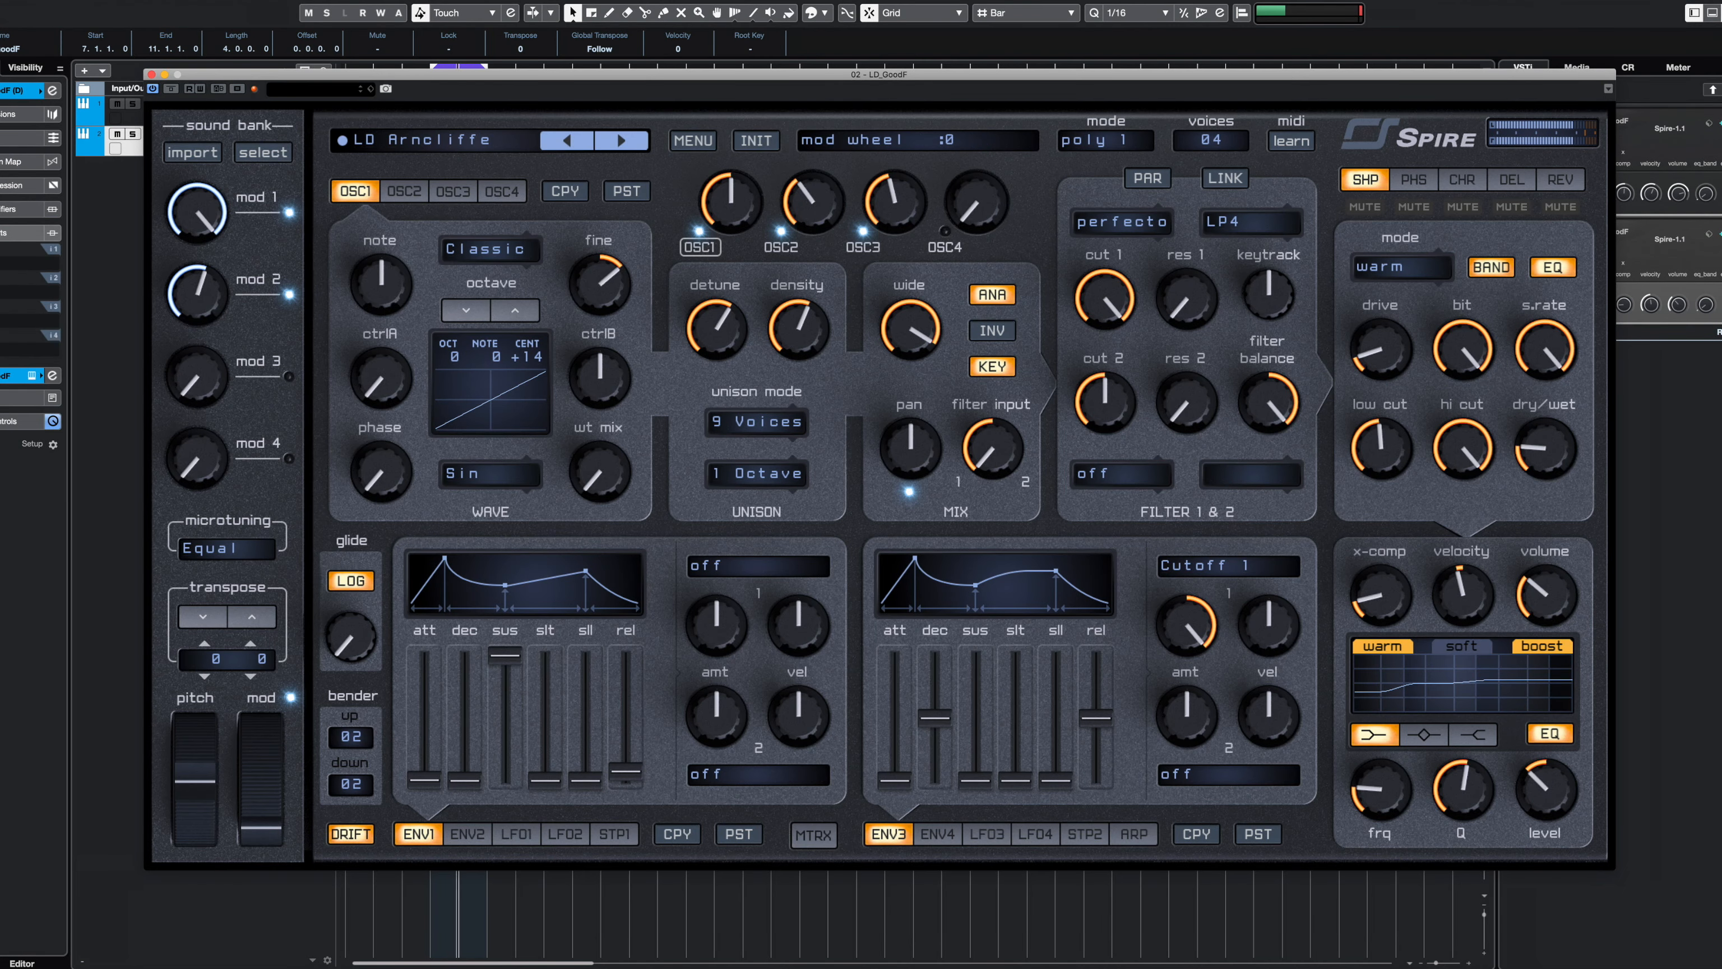
{"action": "left_click", "coordinate": [152, 75]}
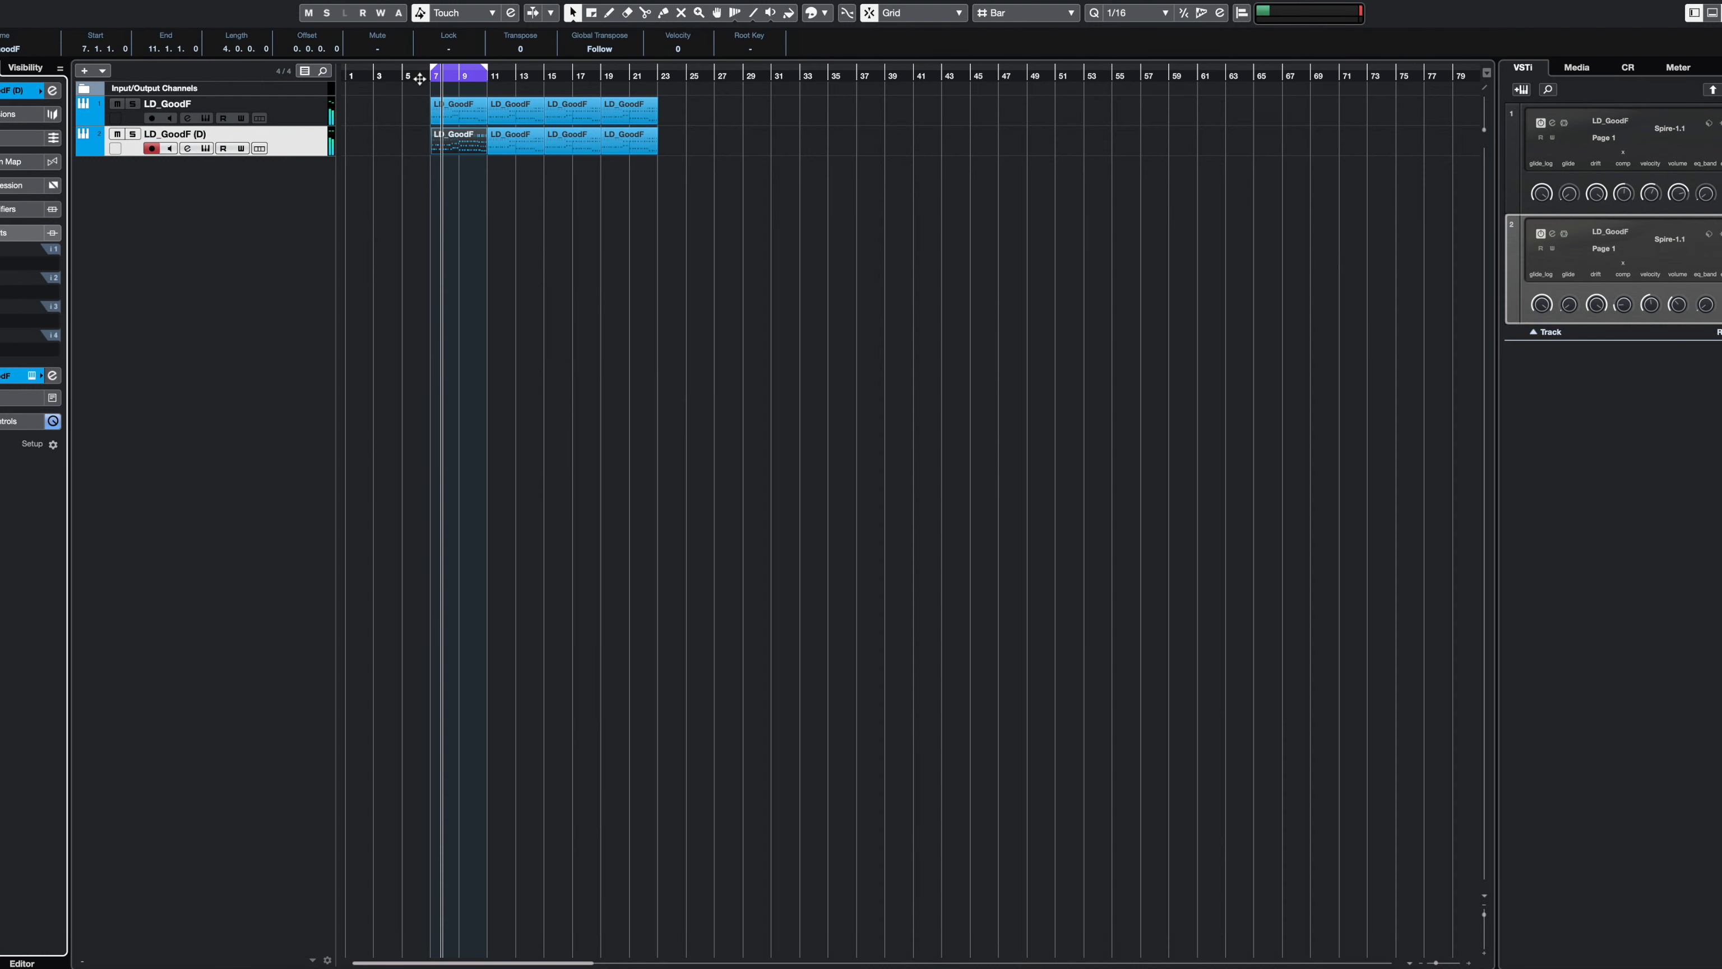
- Listen to LD_GoodF (D) in solo and inspect the notes of its first part
{"action": "left_click", "coordinate": [133, 104]}
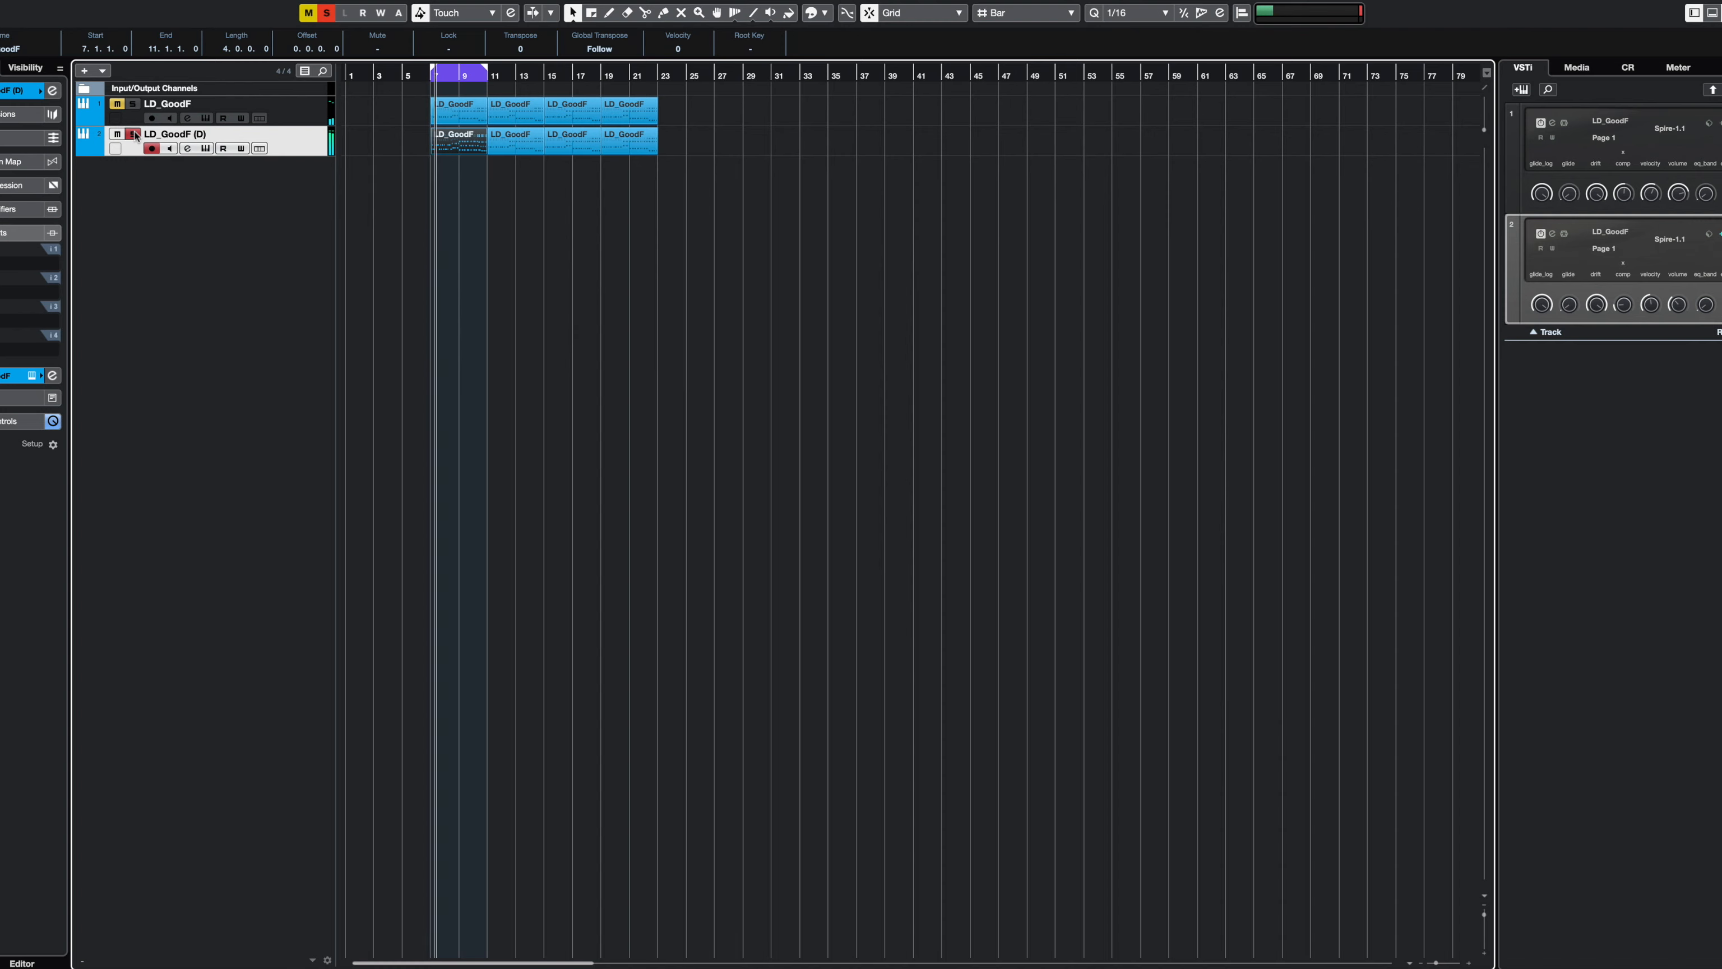
{"action": "double_click", "coordinate": [468, 148]}
{"action": "key", "text": "Return"}
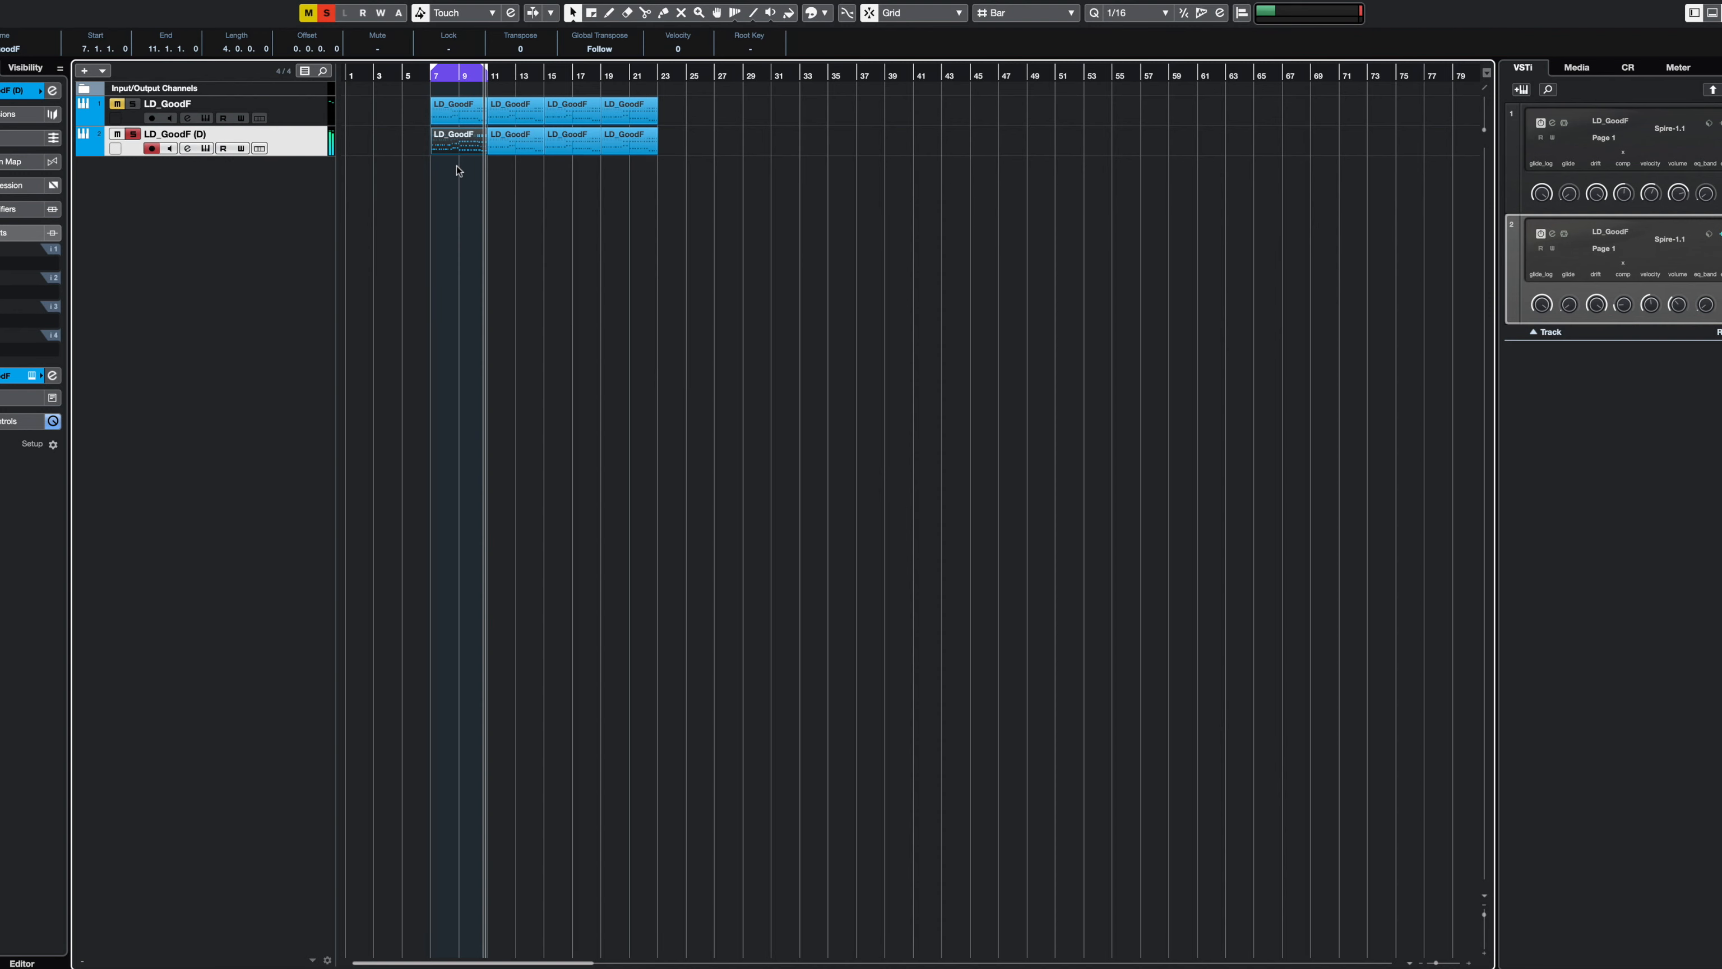
- Duplicate the LD_GoodF (D) track, leave the copy without parts, and load the PLK_PLasticFree preset in its Spire
{"action": "right_click", "coordinate": [311, 142]}
{"action": "left_click", "coordinate": [380, 181]}
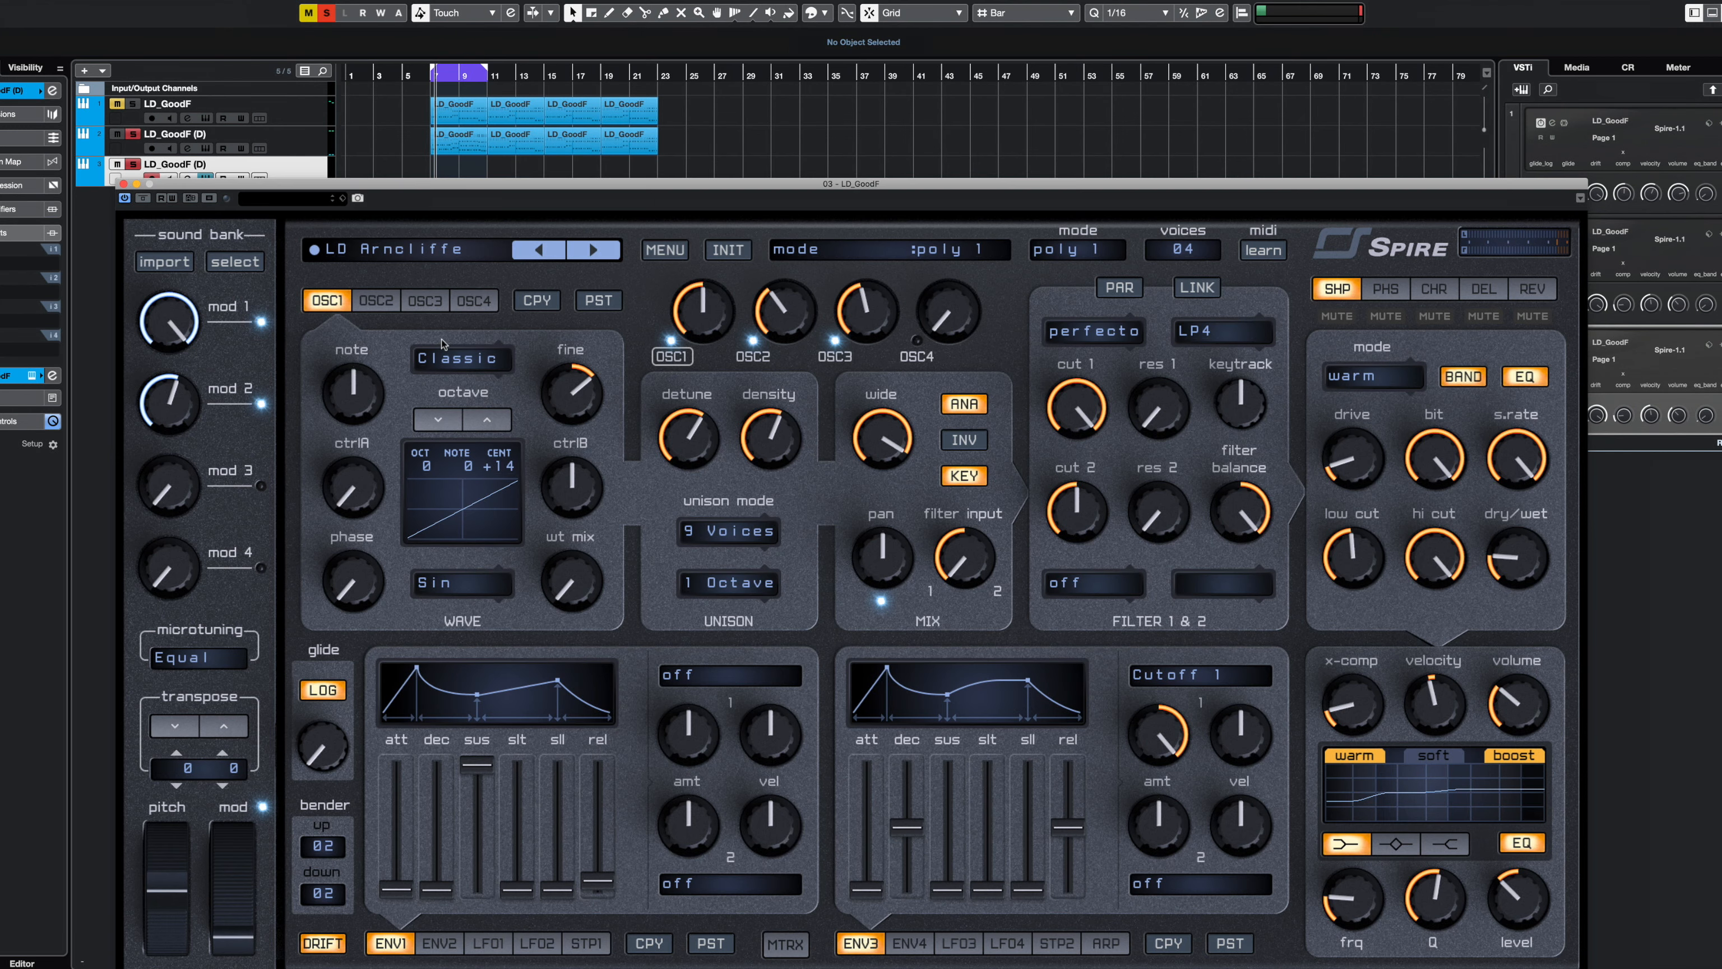
{"action": "left_click", "coordinate": [430, 252]}
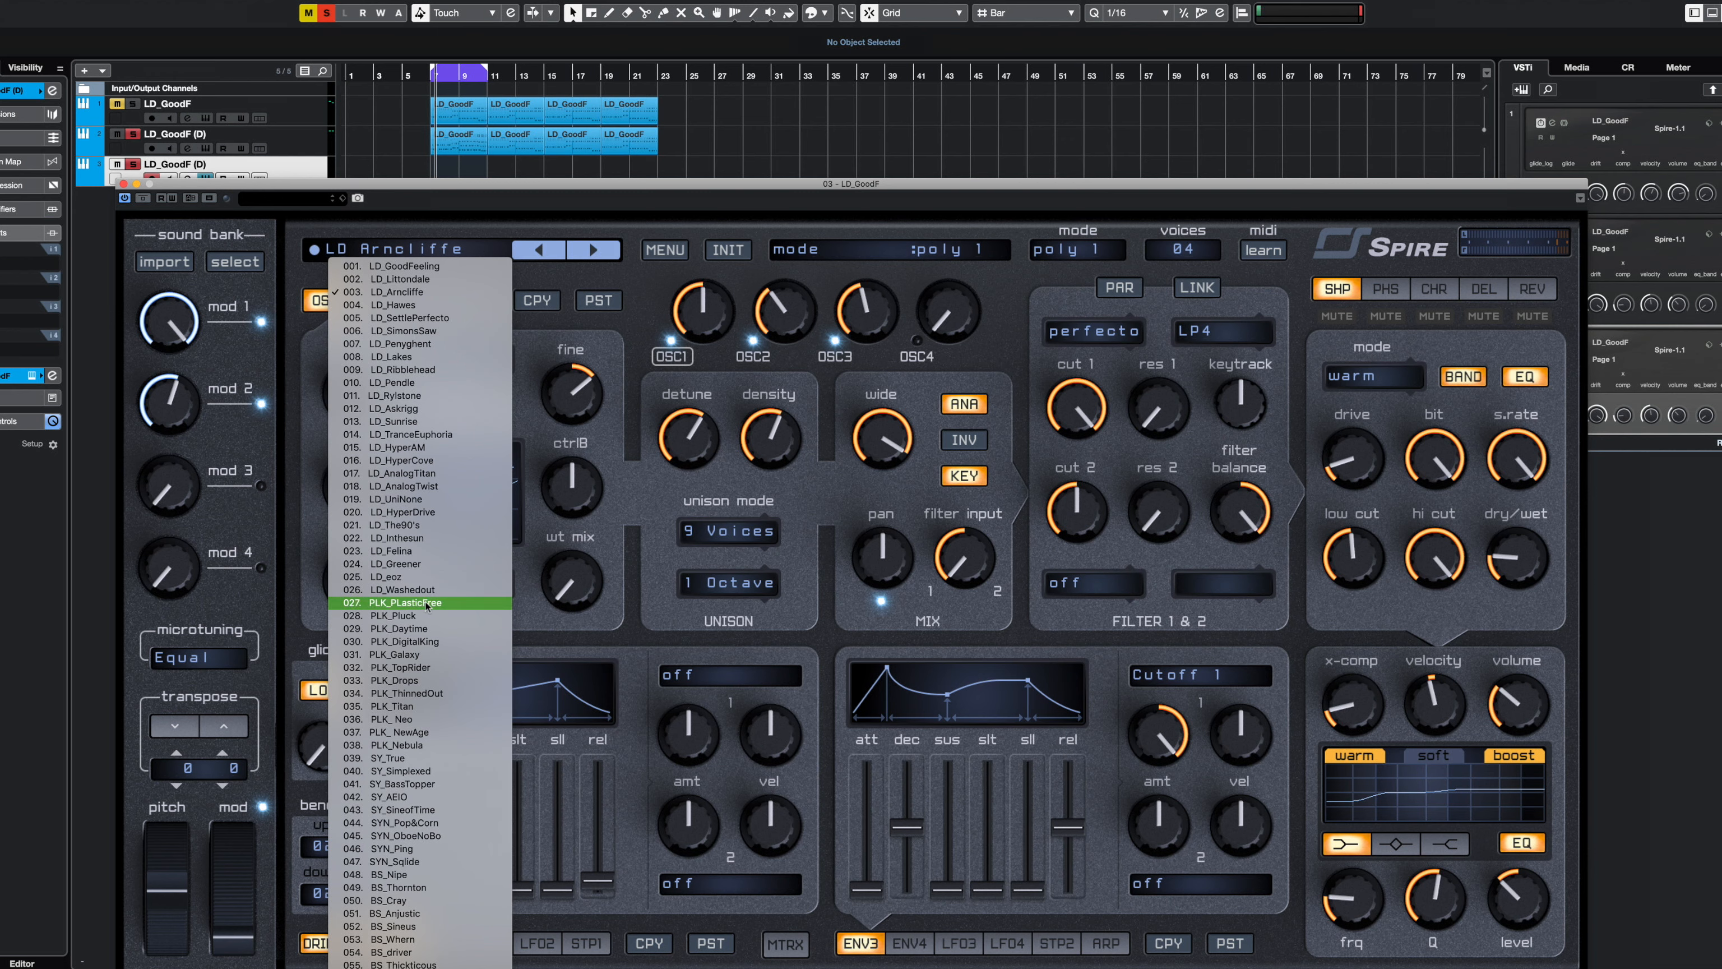
{"action": "left_click", "coordinate": [448, 602]}
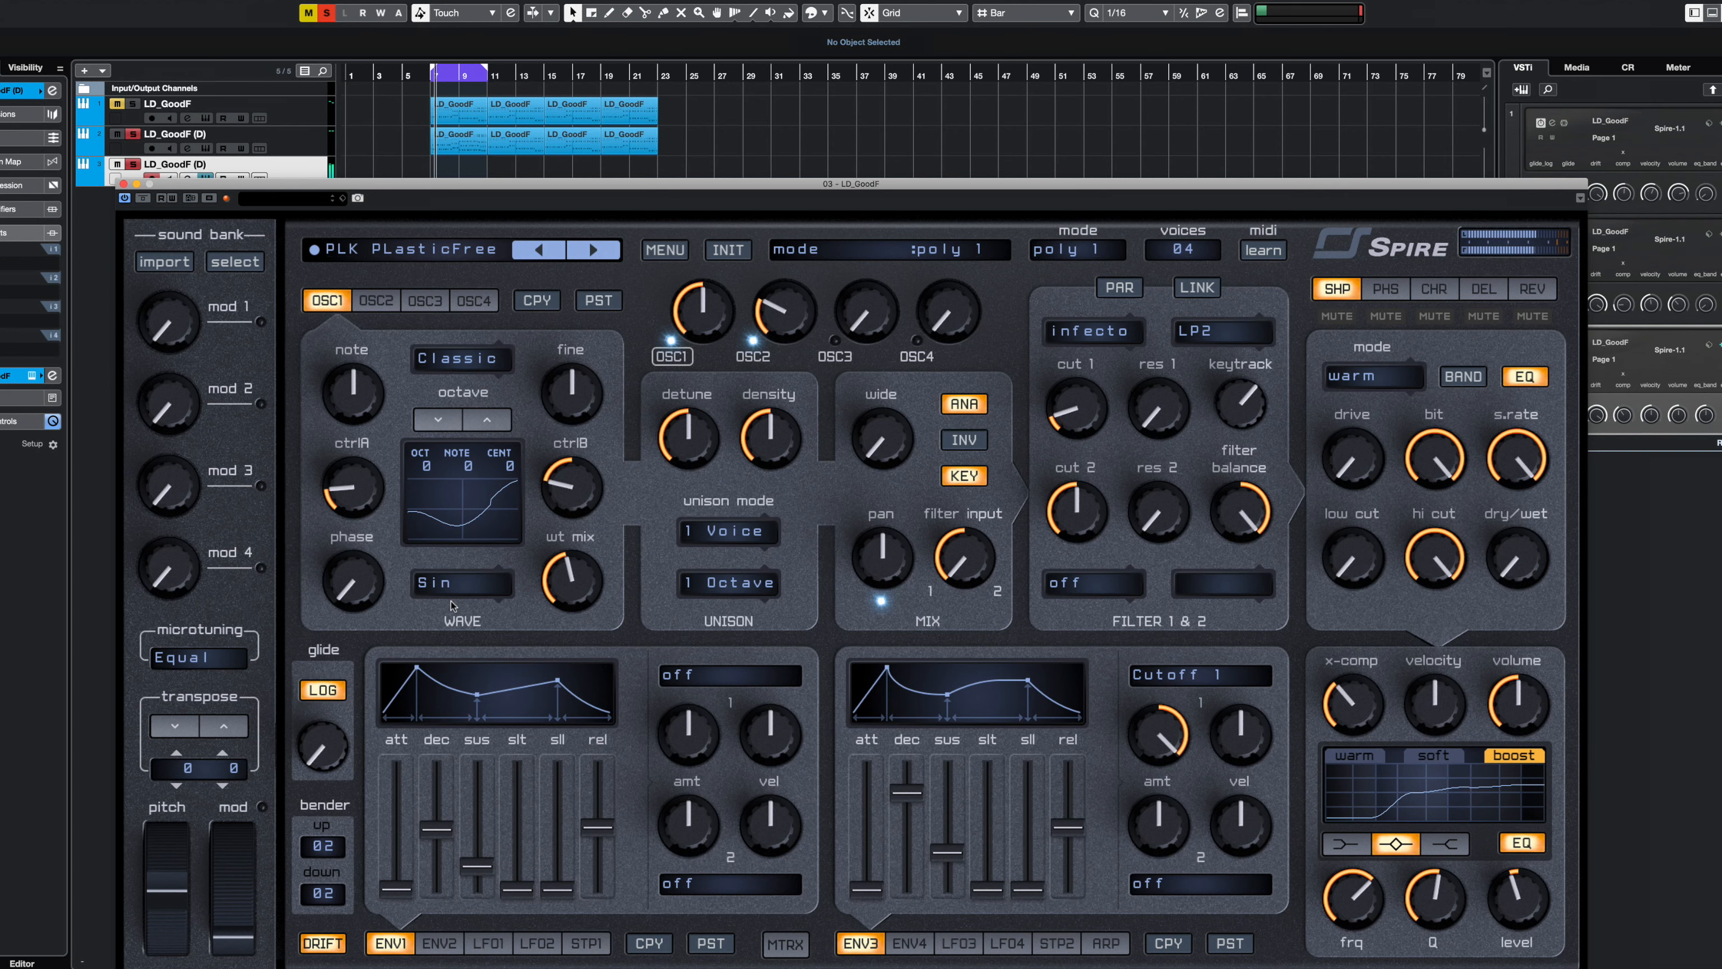
- Audition the following pluck presets up to PLK Galaxy, keep it loaded, and close the Spire window
{"action": "left_click", "coordinate": [593, 251]}
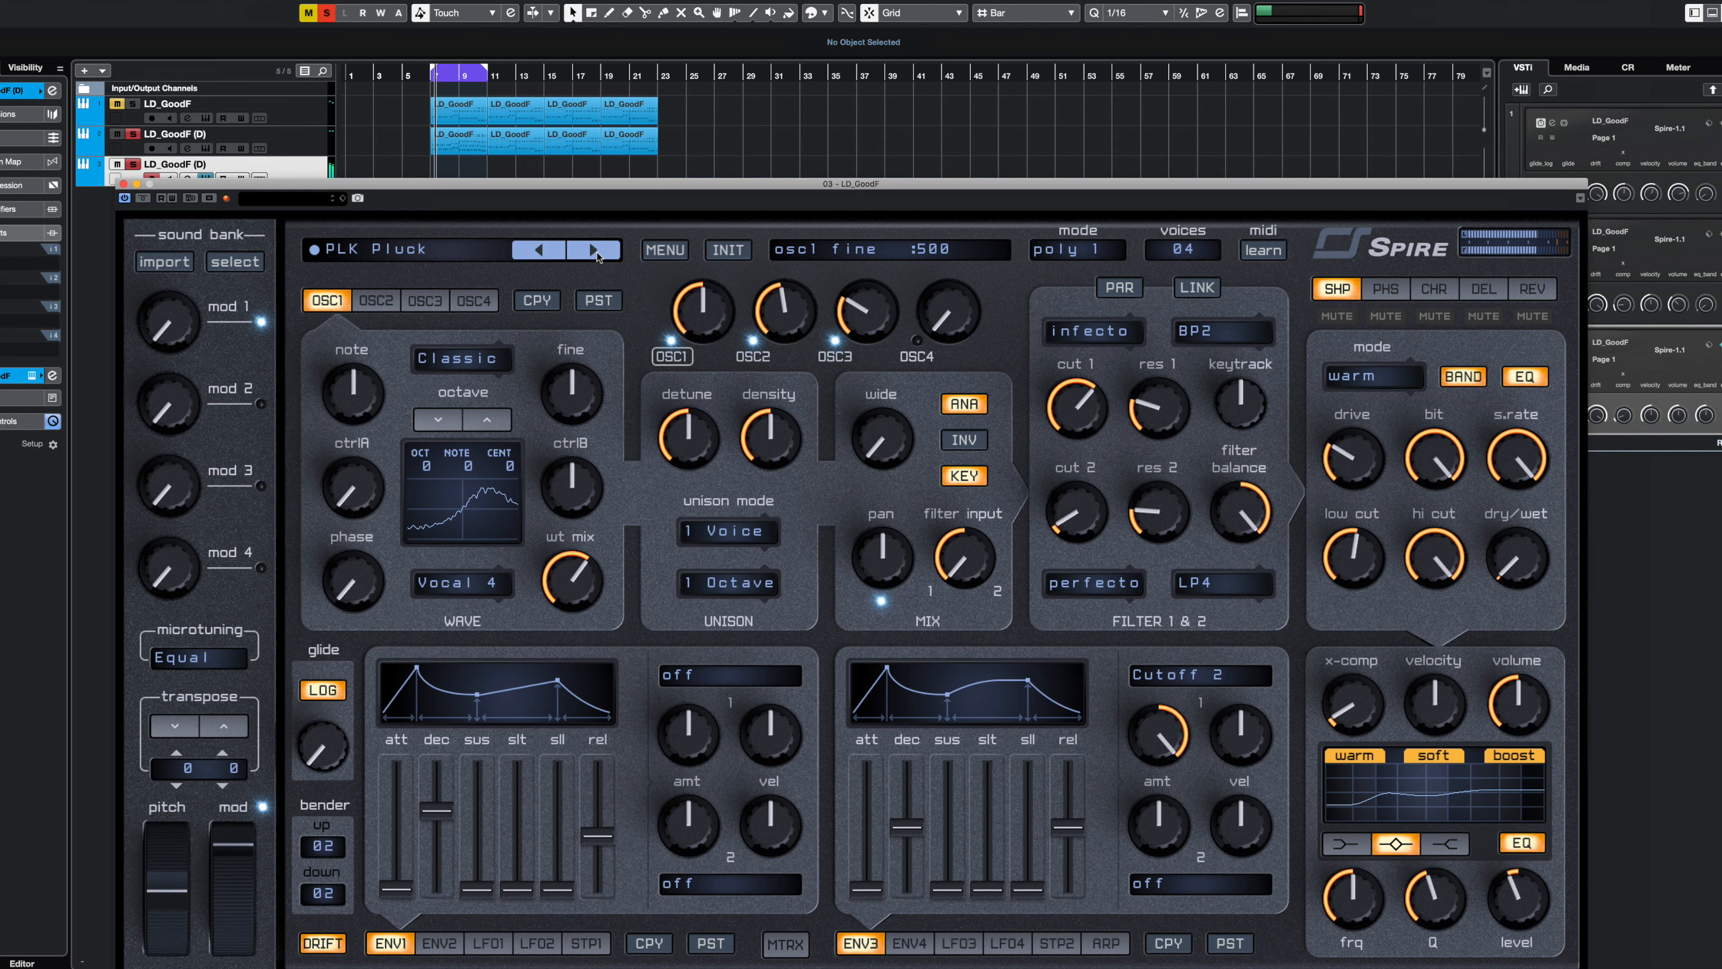
{"action": "left_click", "coordinate": [594, 251]}
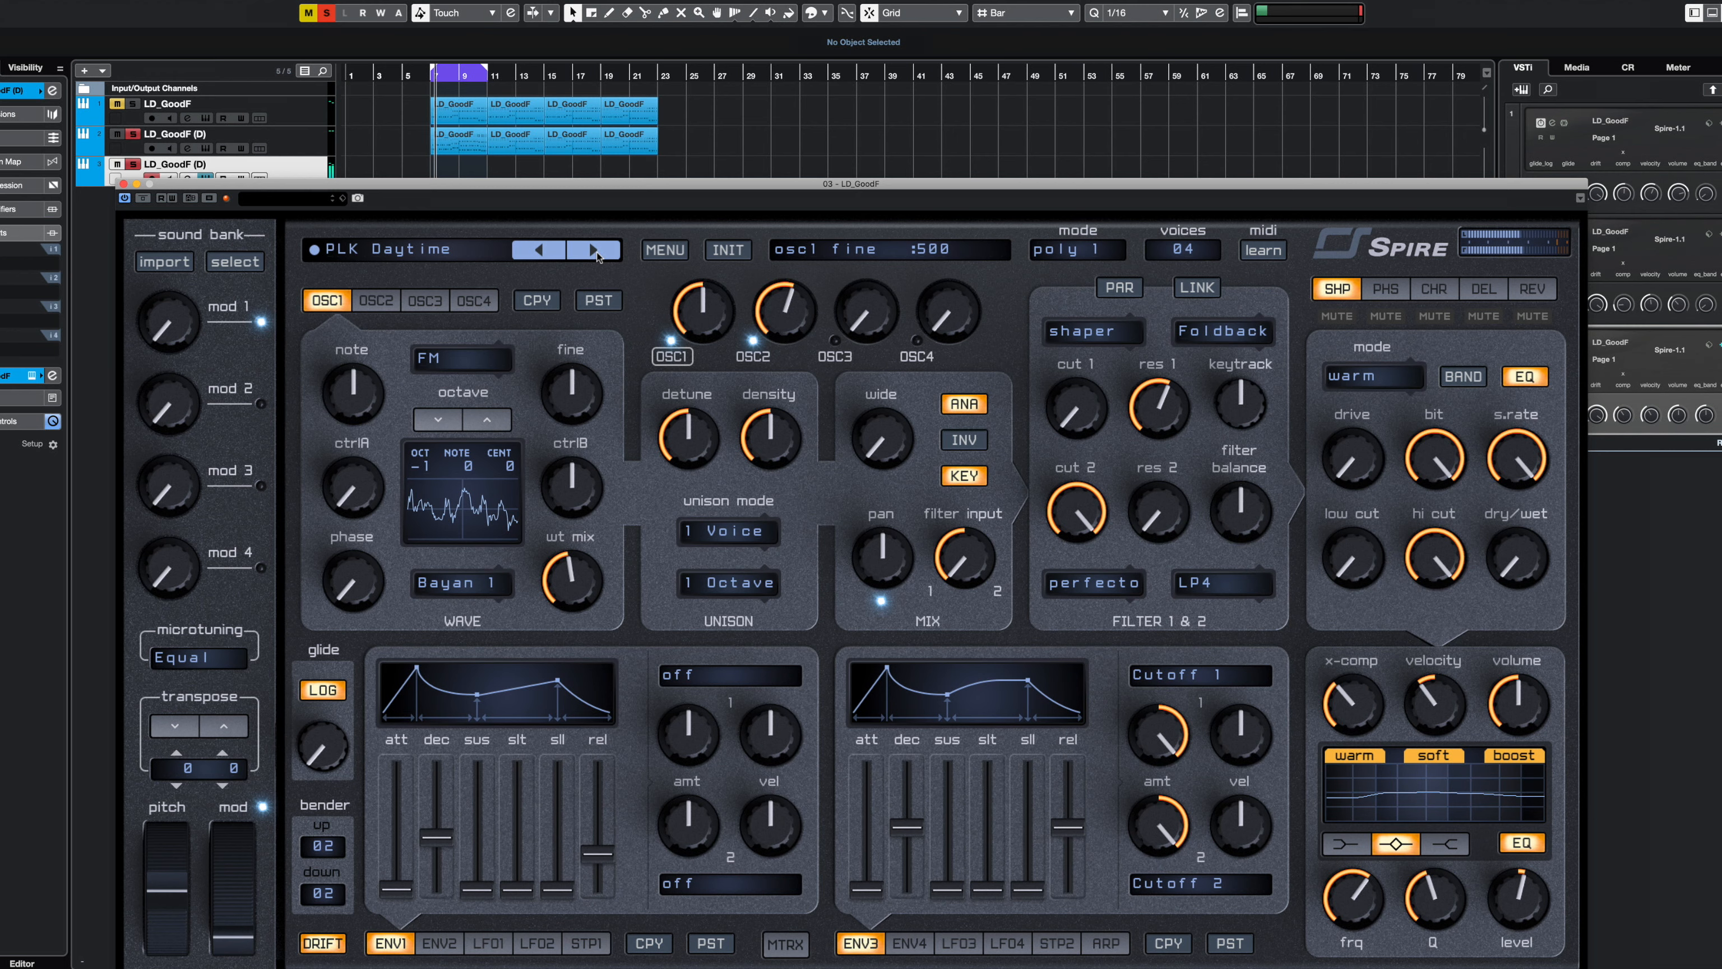
{"action": "left_click", "coordinate": [595, 251]}
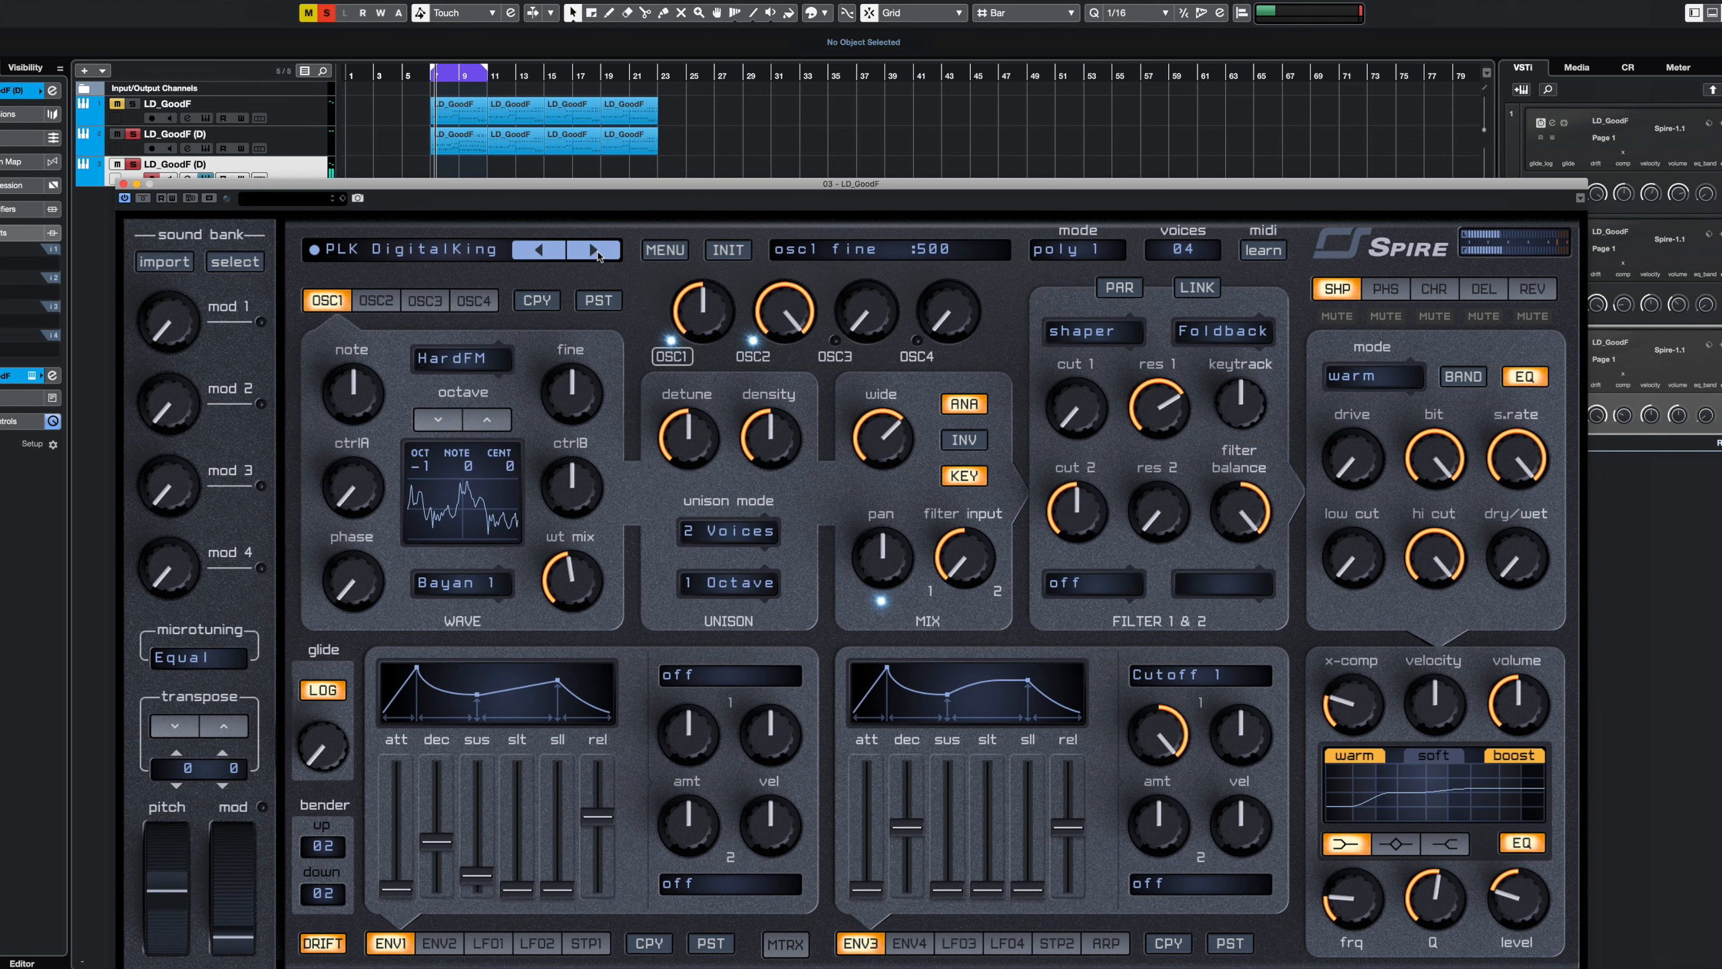
{"action": "left_click", "coordinate": [596, 252]}
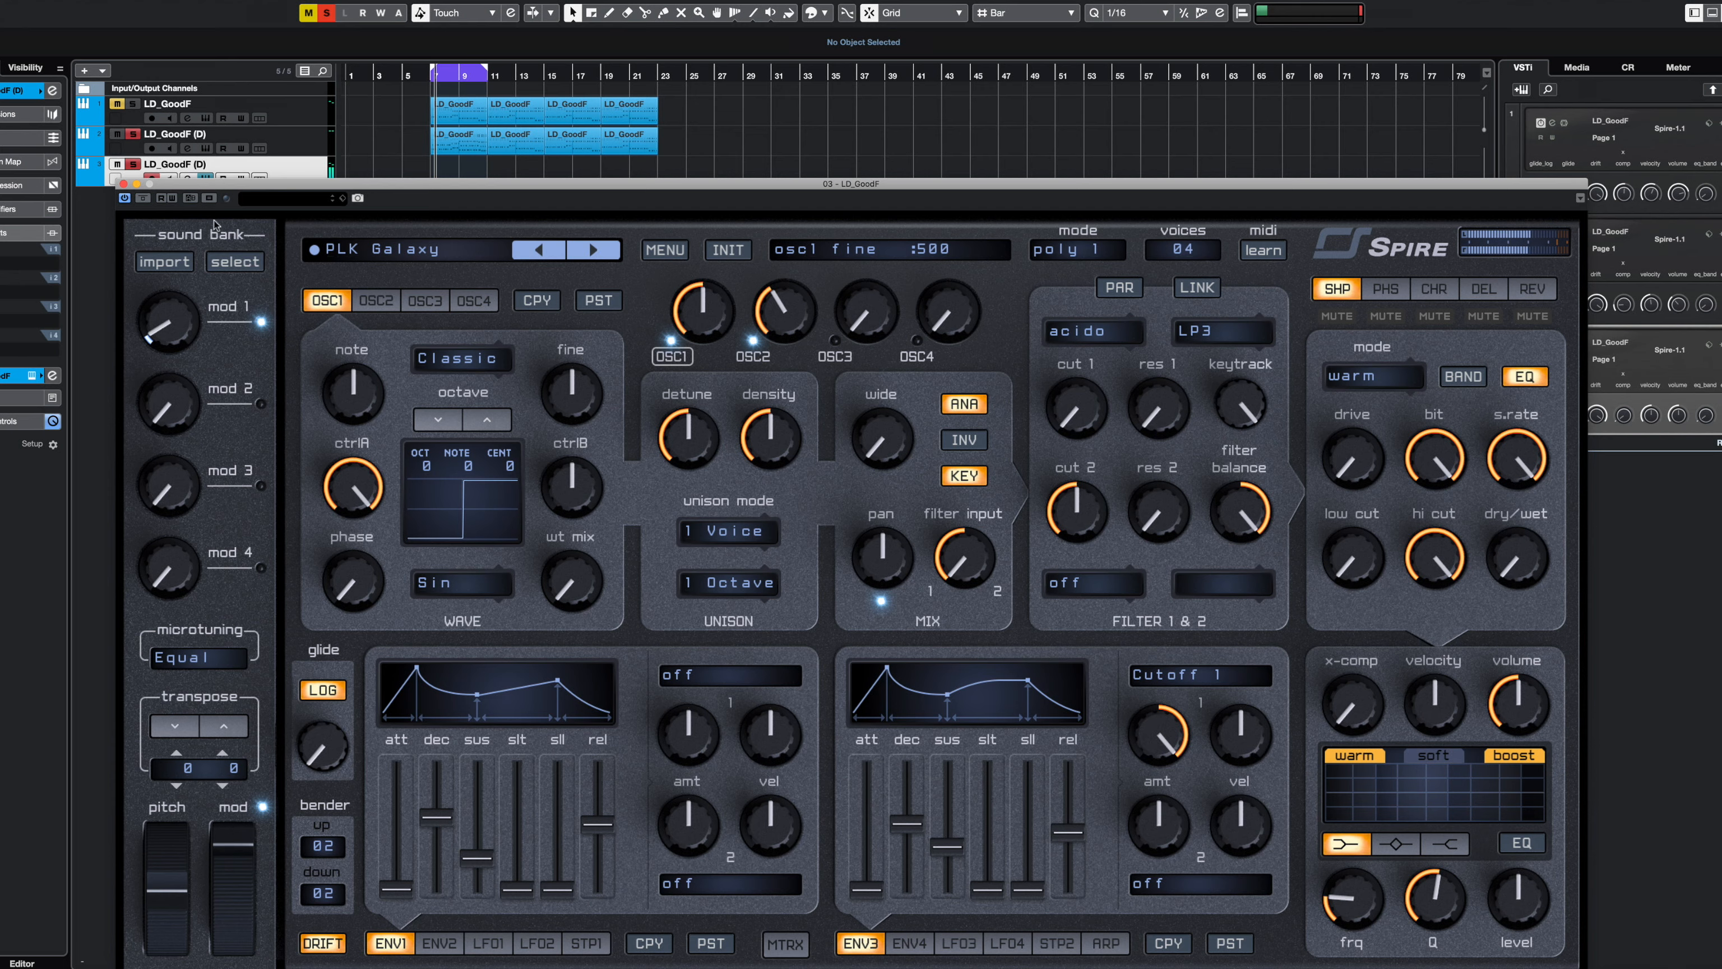
{"action": "left_click", "coordinate": [123, 183]}
{"action": "key", "text": "KP_1"}
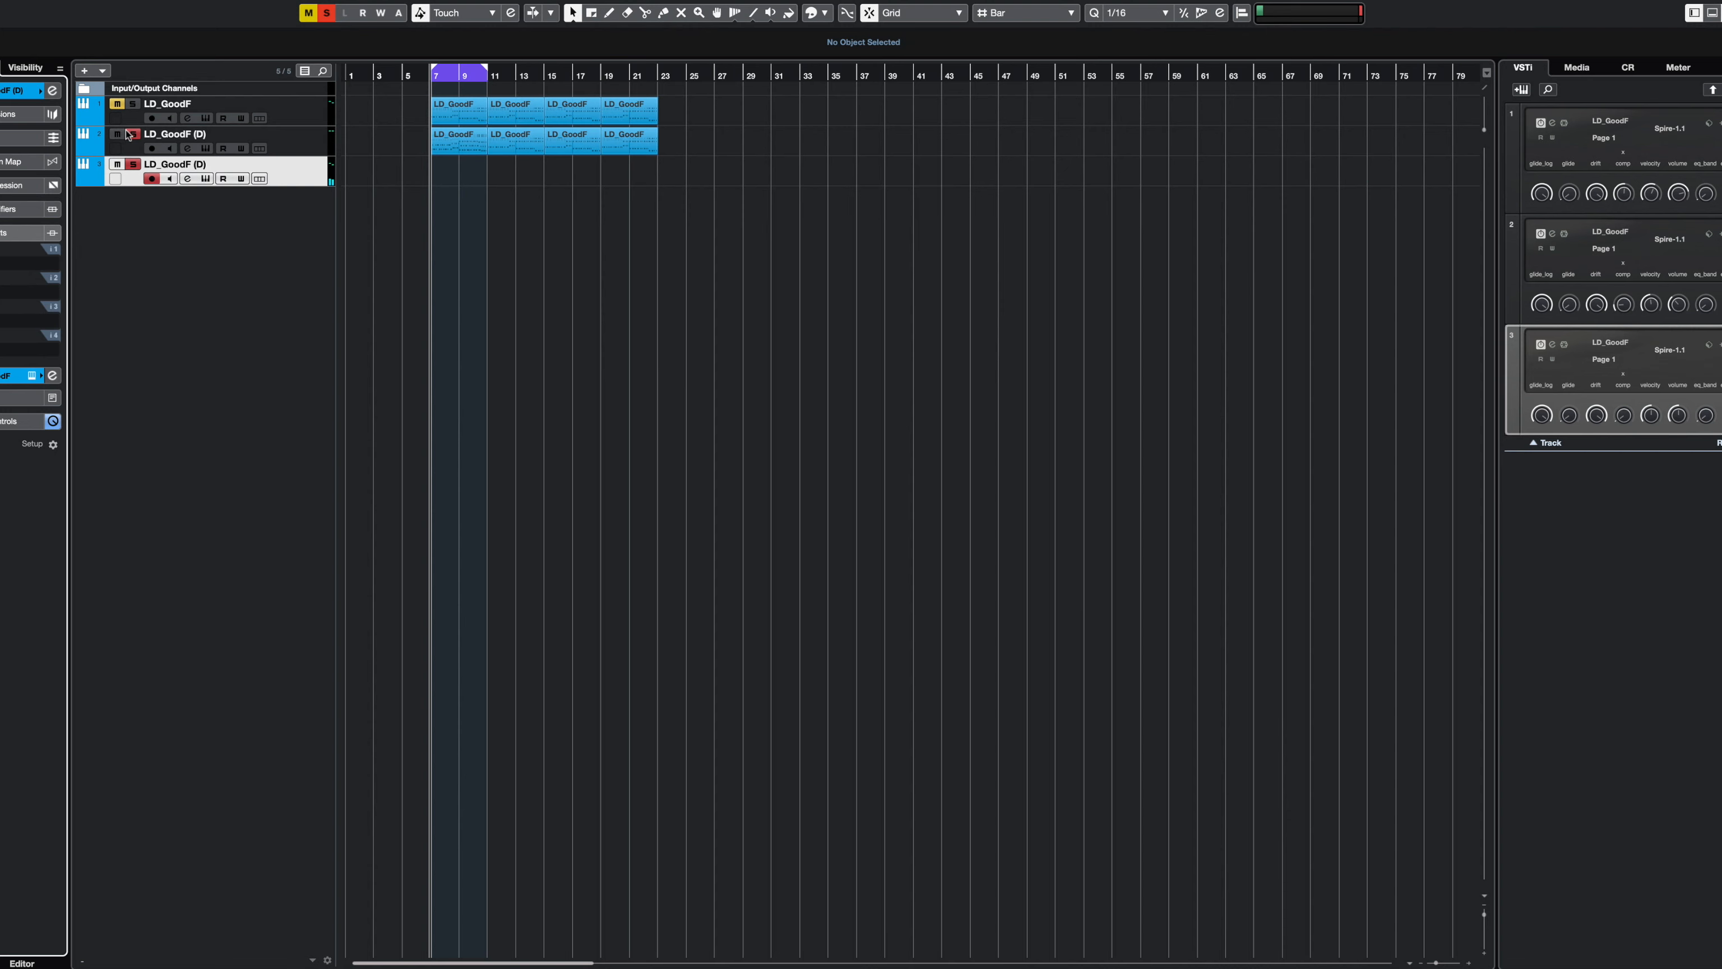
- Set the mod wheel in the second track's Spire to 1000, close its window, and select the pluck track
{"action": "left_click", "coordinate": [308, 140]}
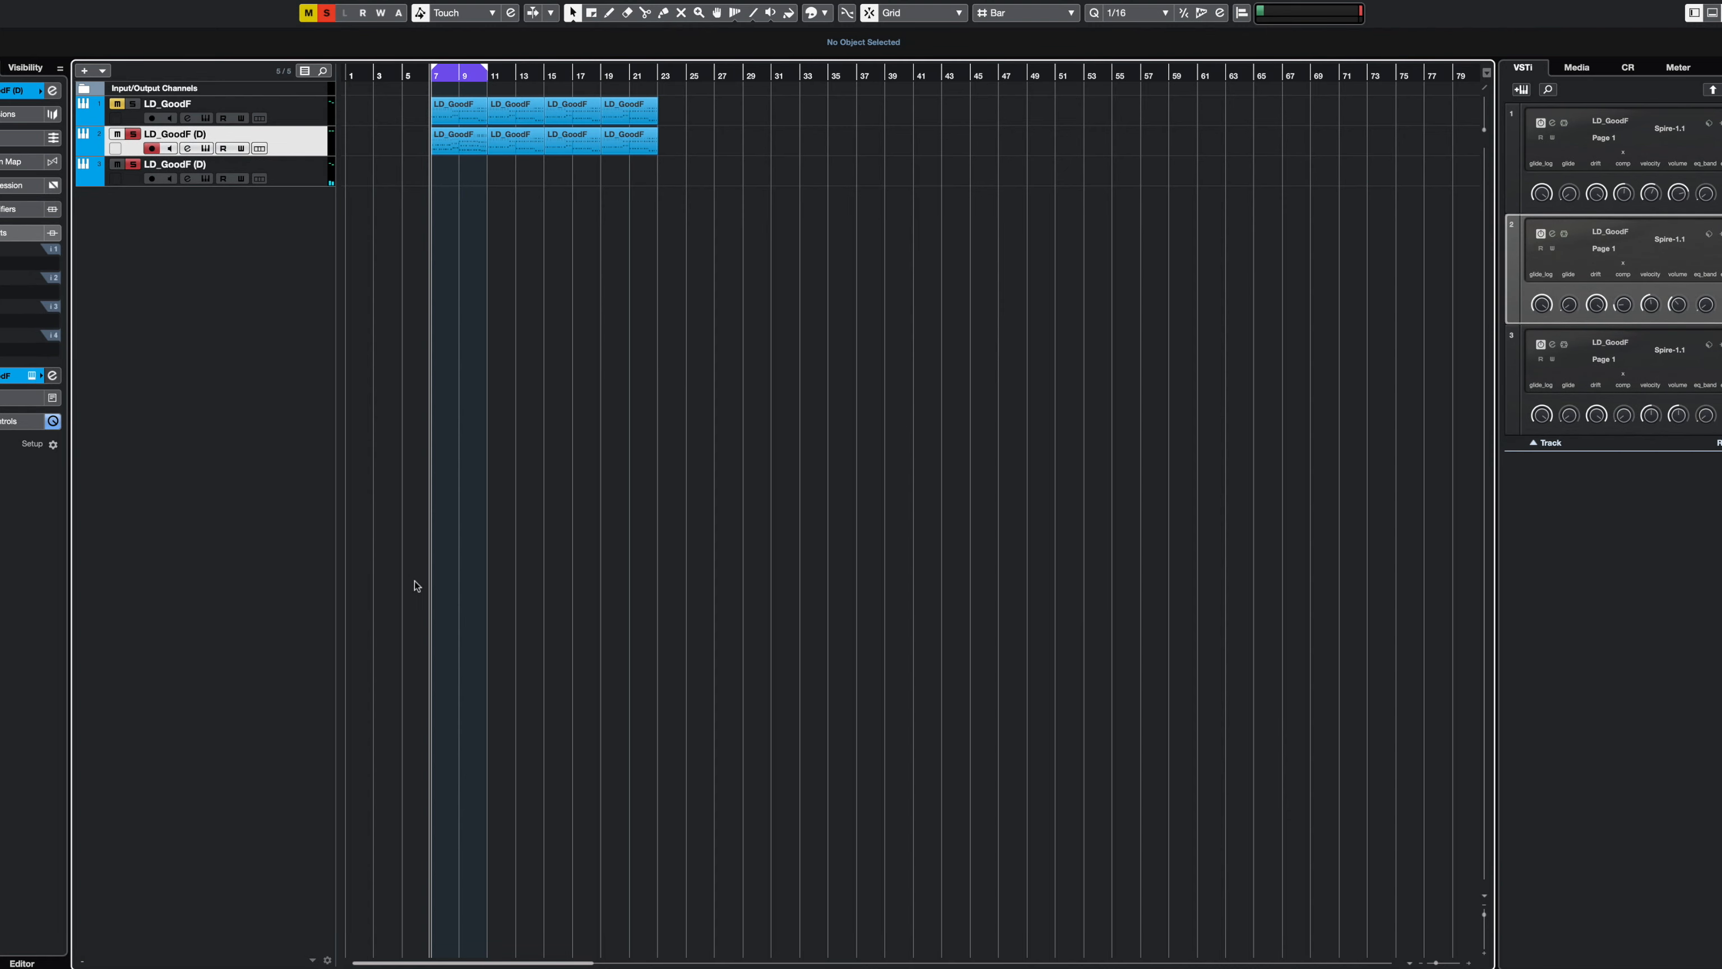
{"action": "key", "text": "e"}
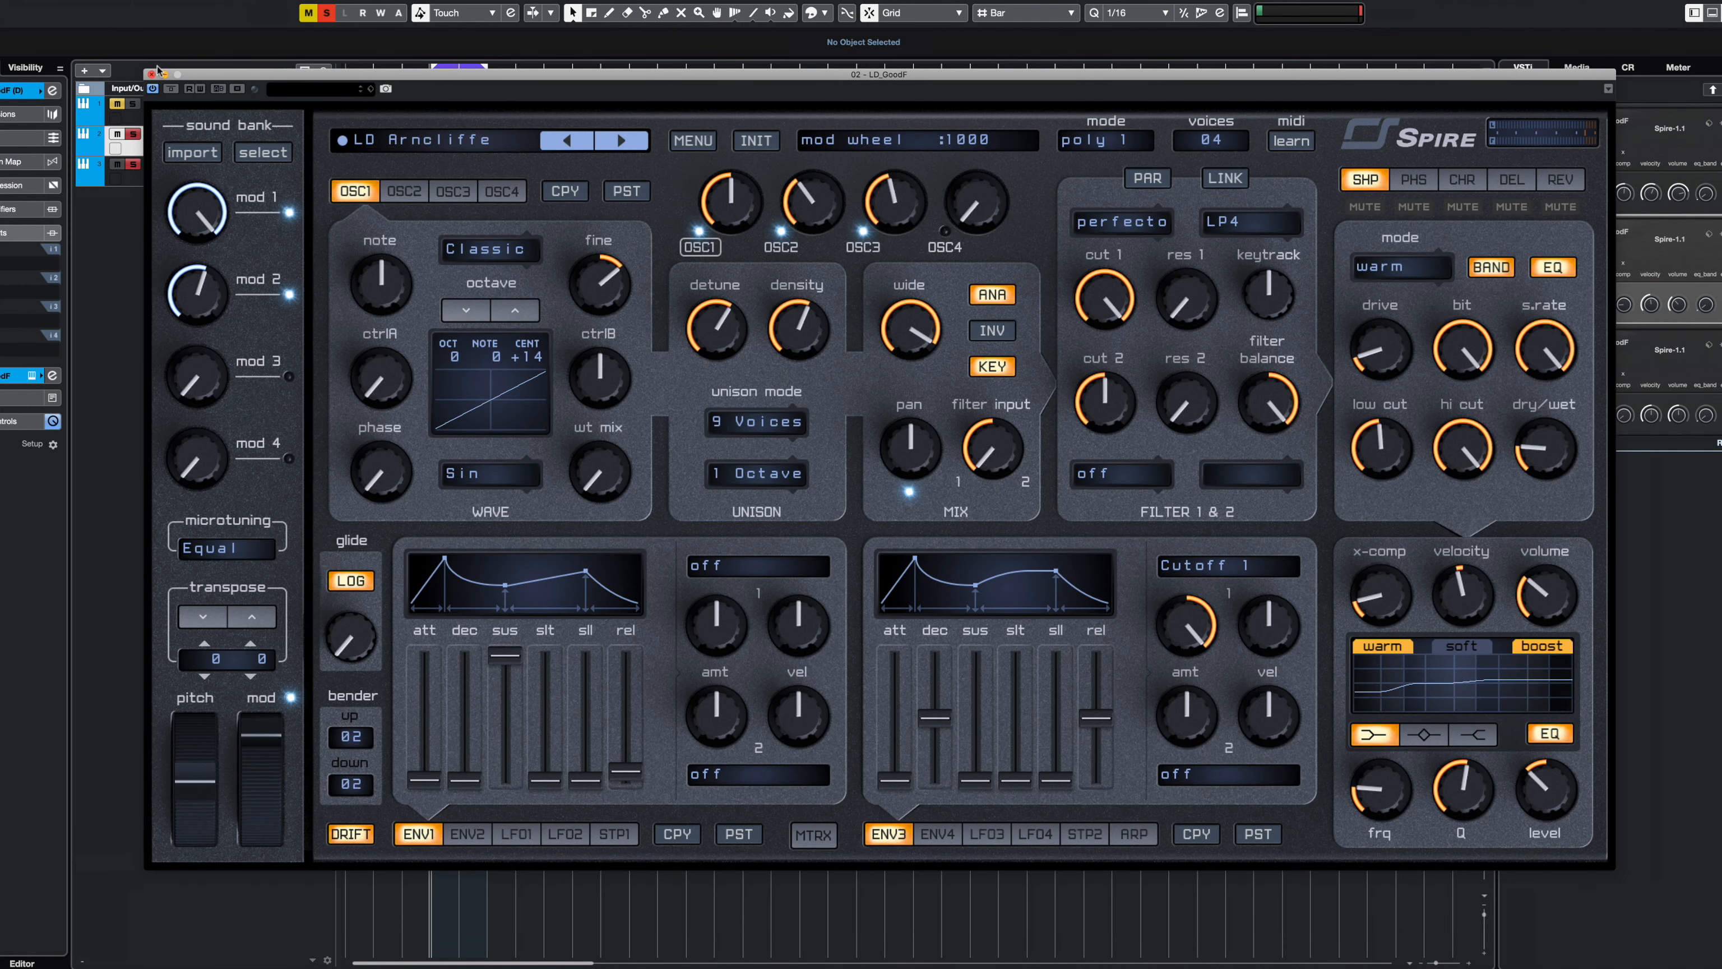
{"action": "left_click", "coordinate": [150, 74]}
{"action": "left_click", "coordinate": [297, 174]}
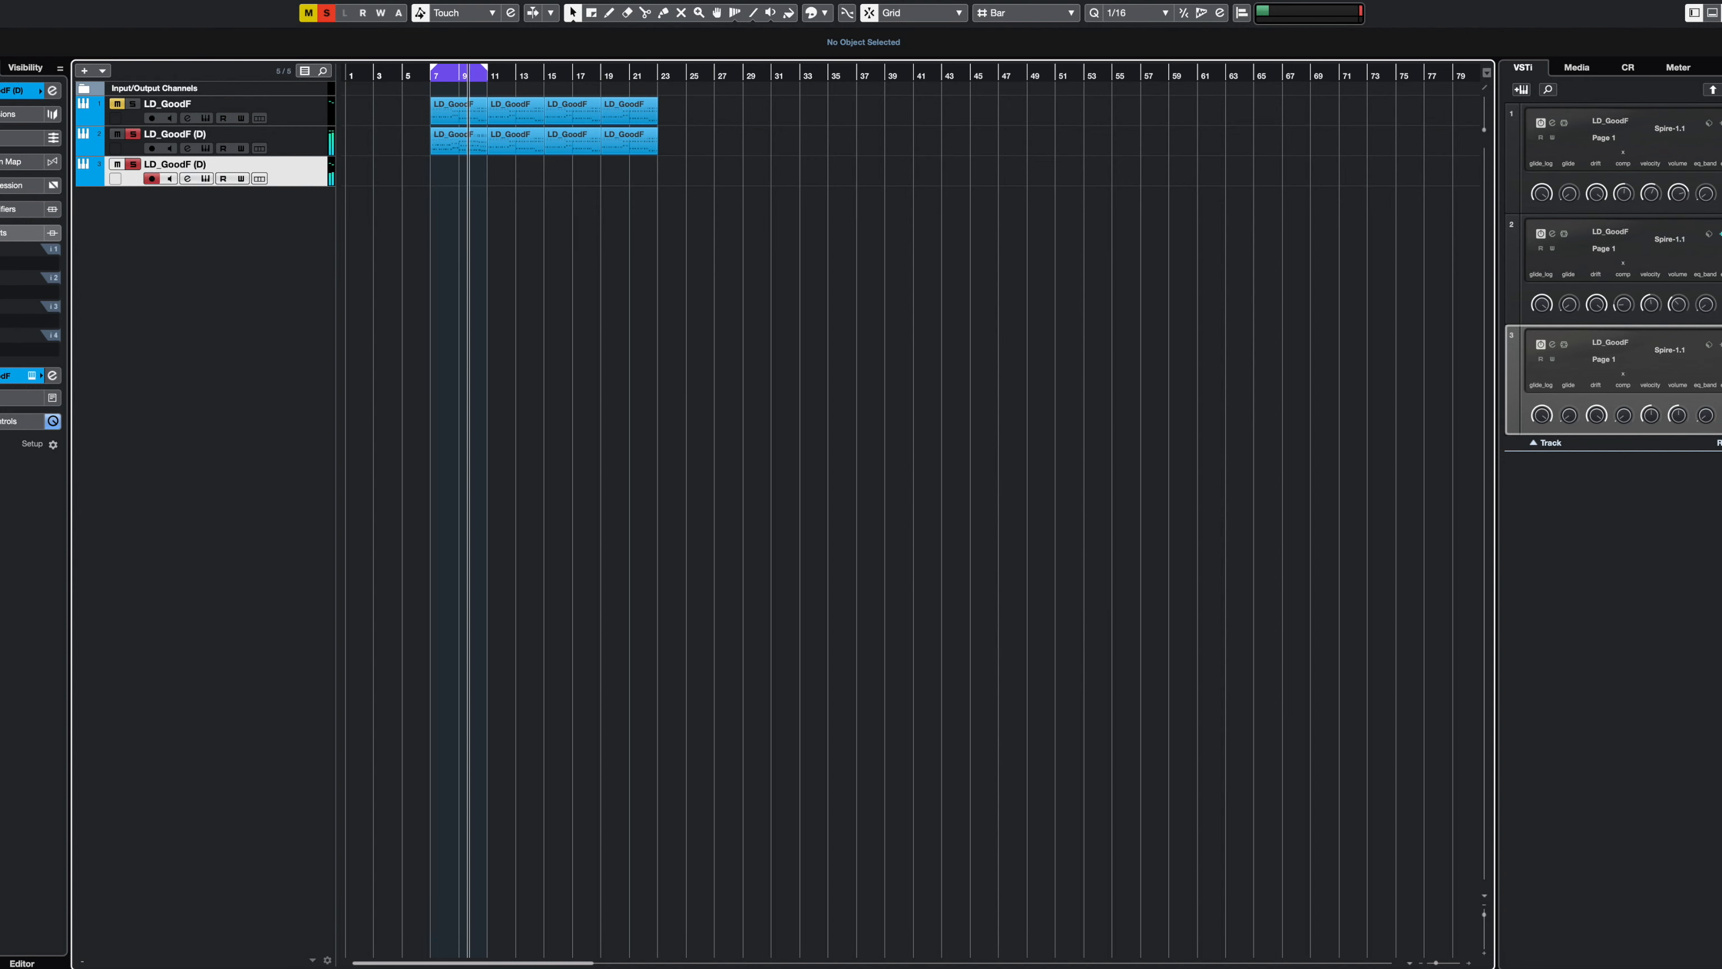
- Record a pluck melody on the third track over the bar 7 to 11 loop and deactivate all solos
{"action": "key", "text": "KP_Multiply"}
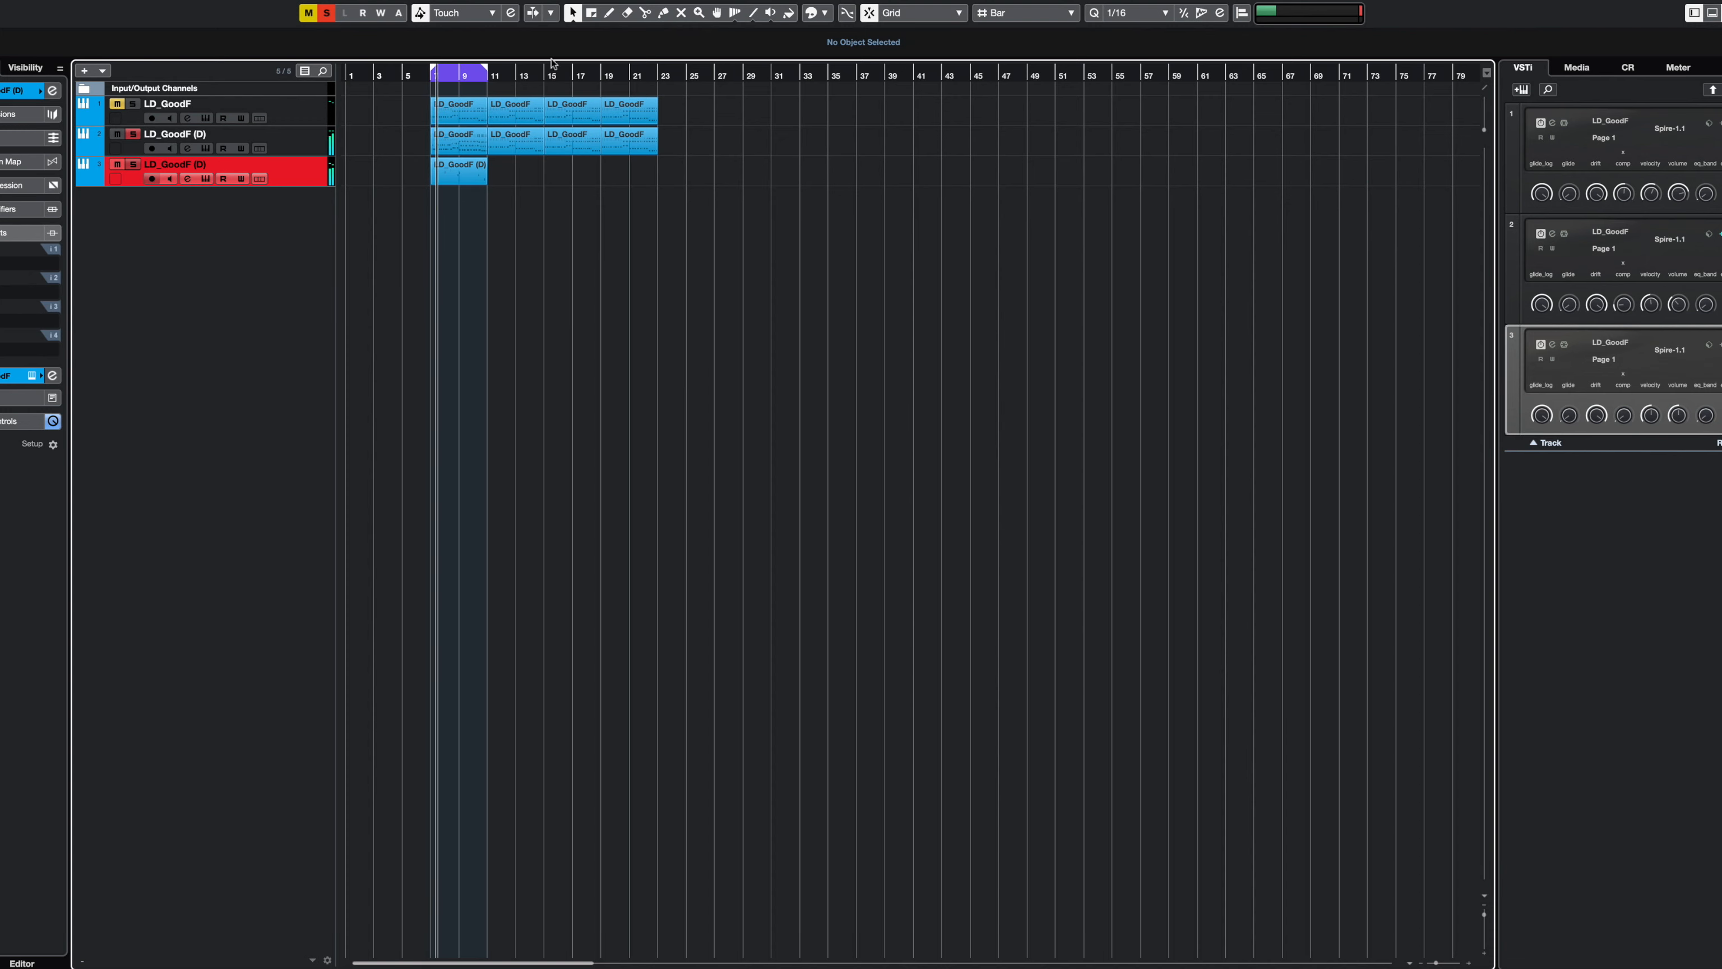
{"action": "key", "text": "KP_Multiply"}
{"action": "left_click", "coordinate": [326, 13]}
- Move the A4 note at the start of bar 9 an eighth note later in the recorded pluck part
{"action": "double_click", "coordinate": [472, 180]}
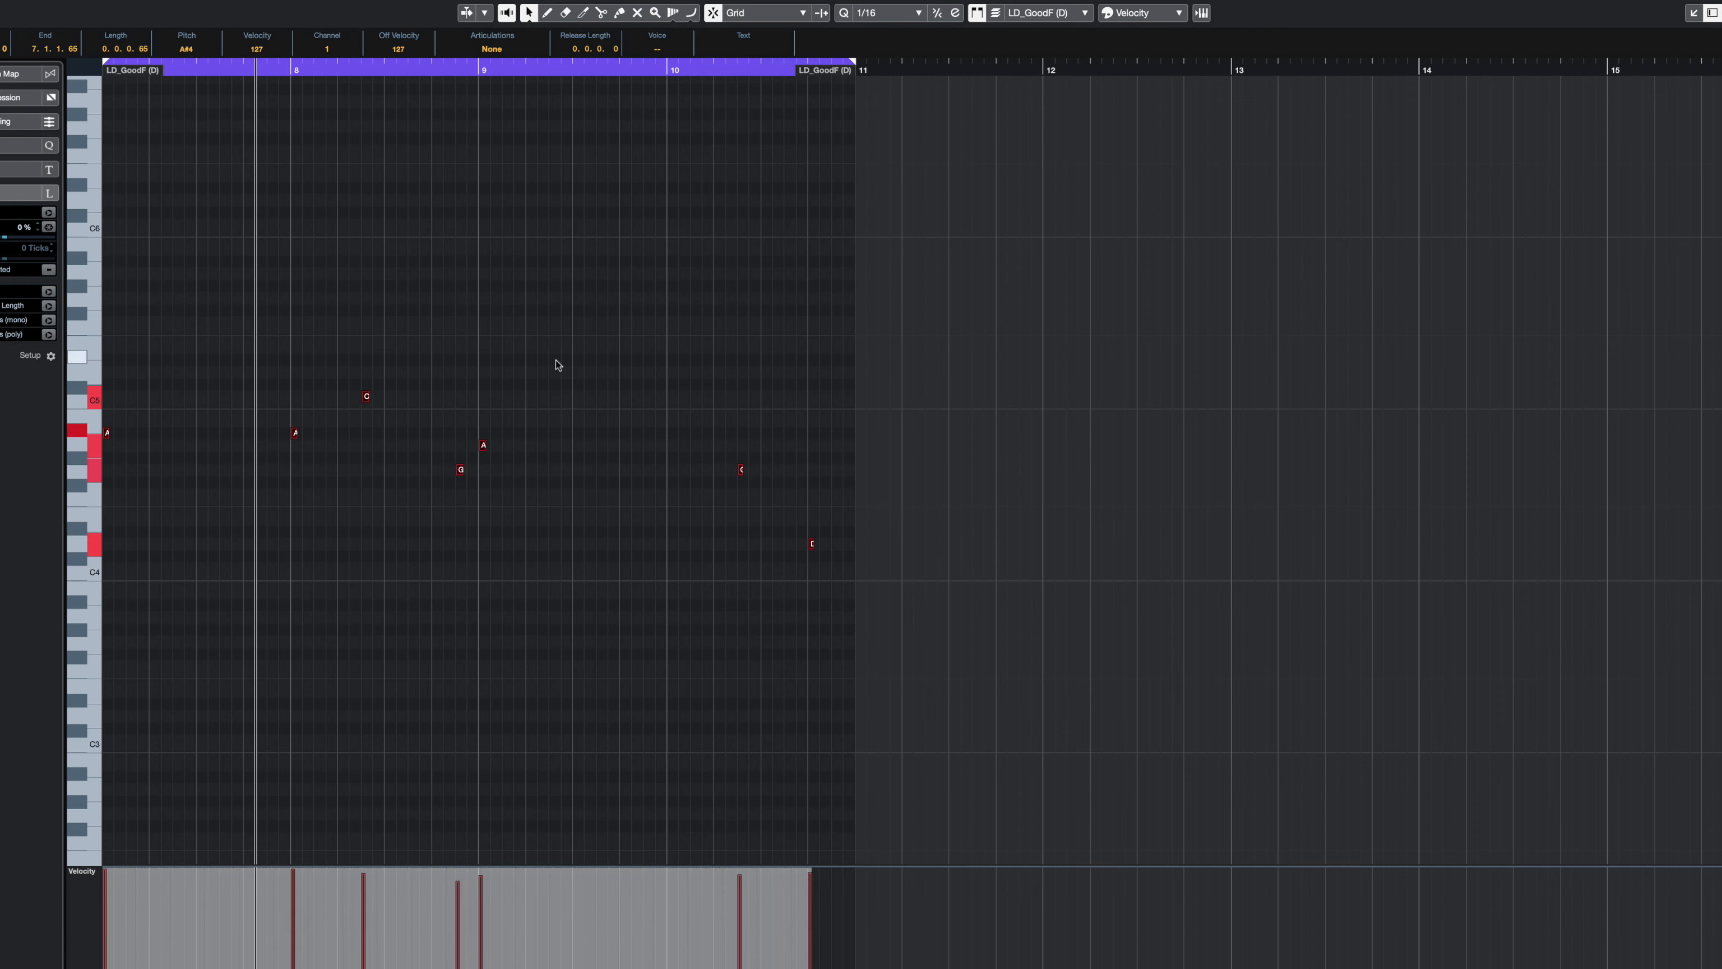
{"action": "left_click_drag", "start_coordinate": [482, 445], "coordinate": [527, 450]}
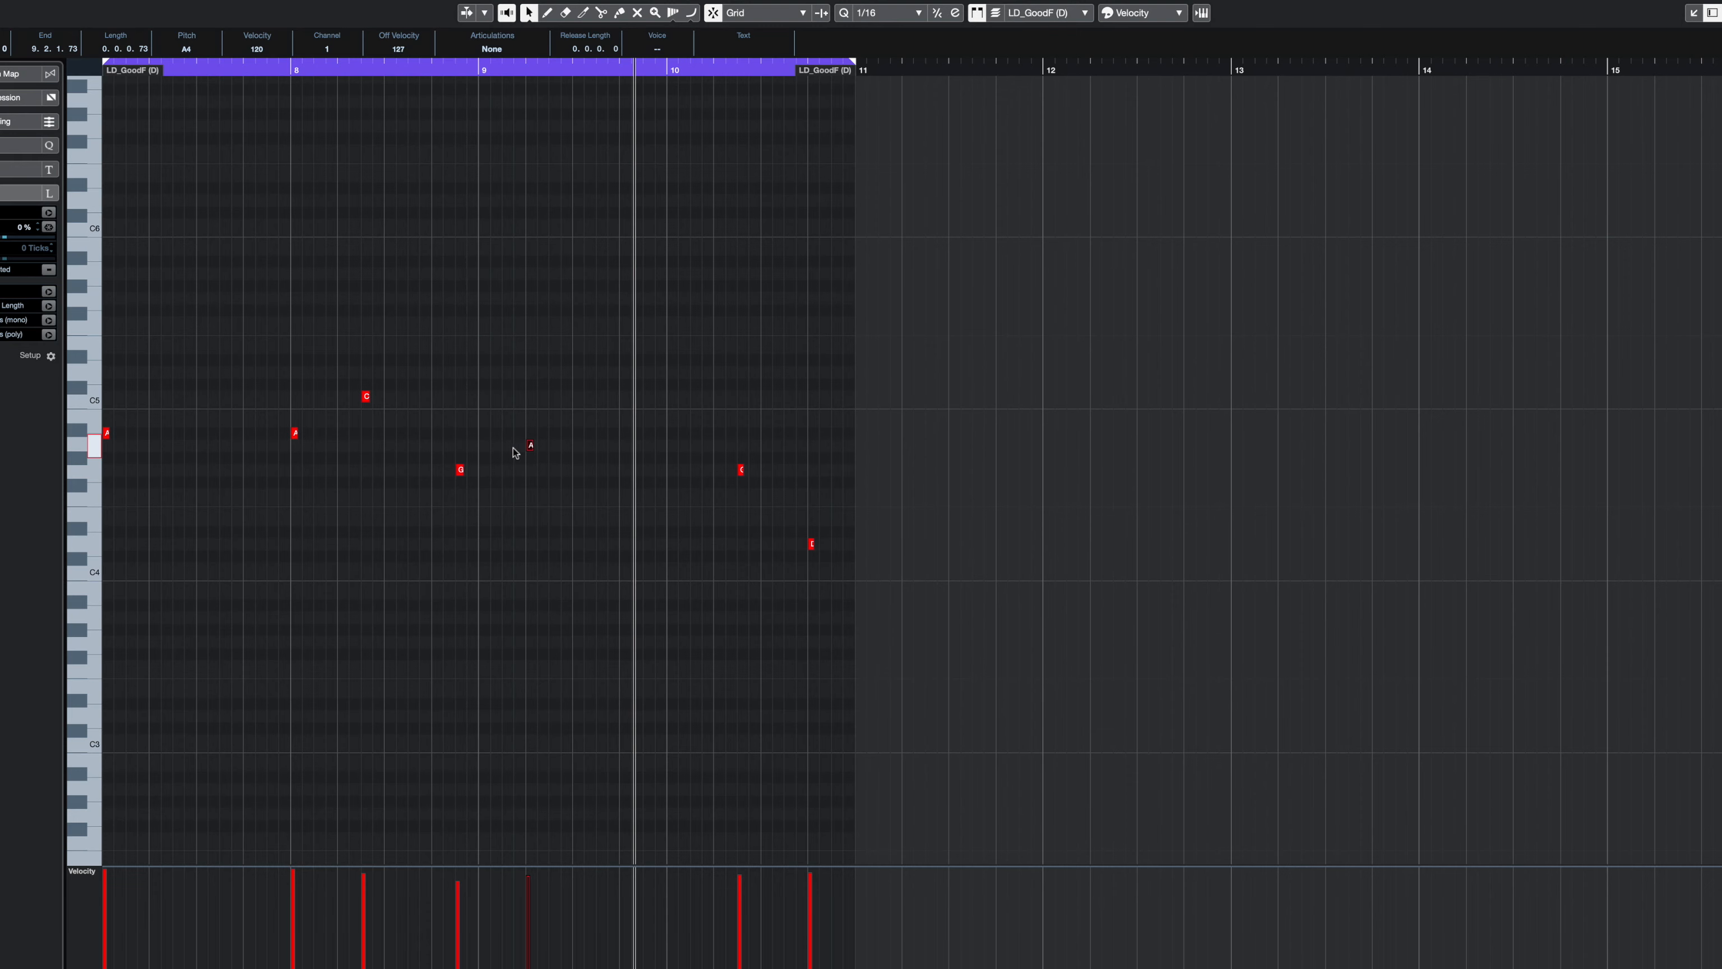
{"action": "left_click_drag", "start_coordinate": [529, 446], "coordinate": [513, 449]}
{"action": "left_click", "coordinate": [531, 397]}
{"action": "key", "text": "Return"}
{"action": "key", "text": "KP_1"}
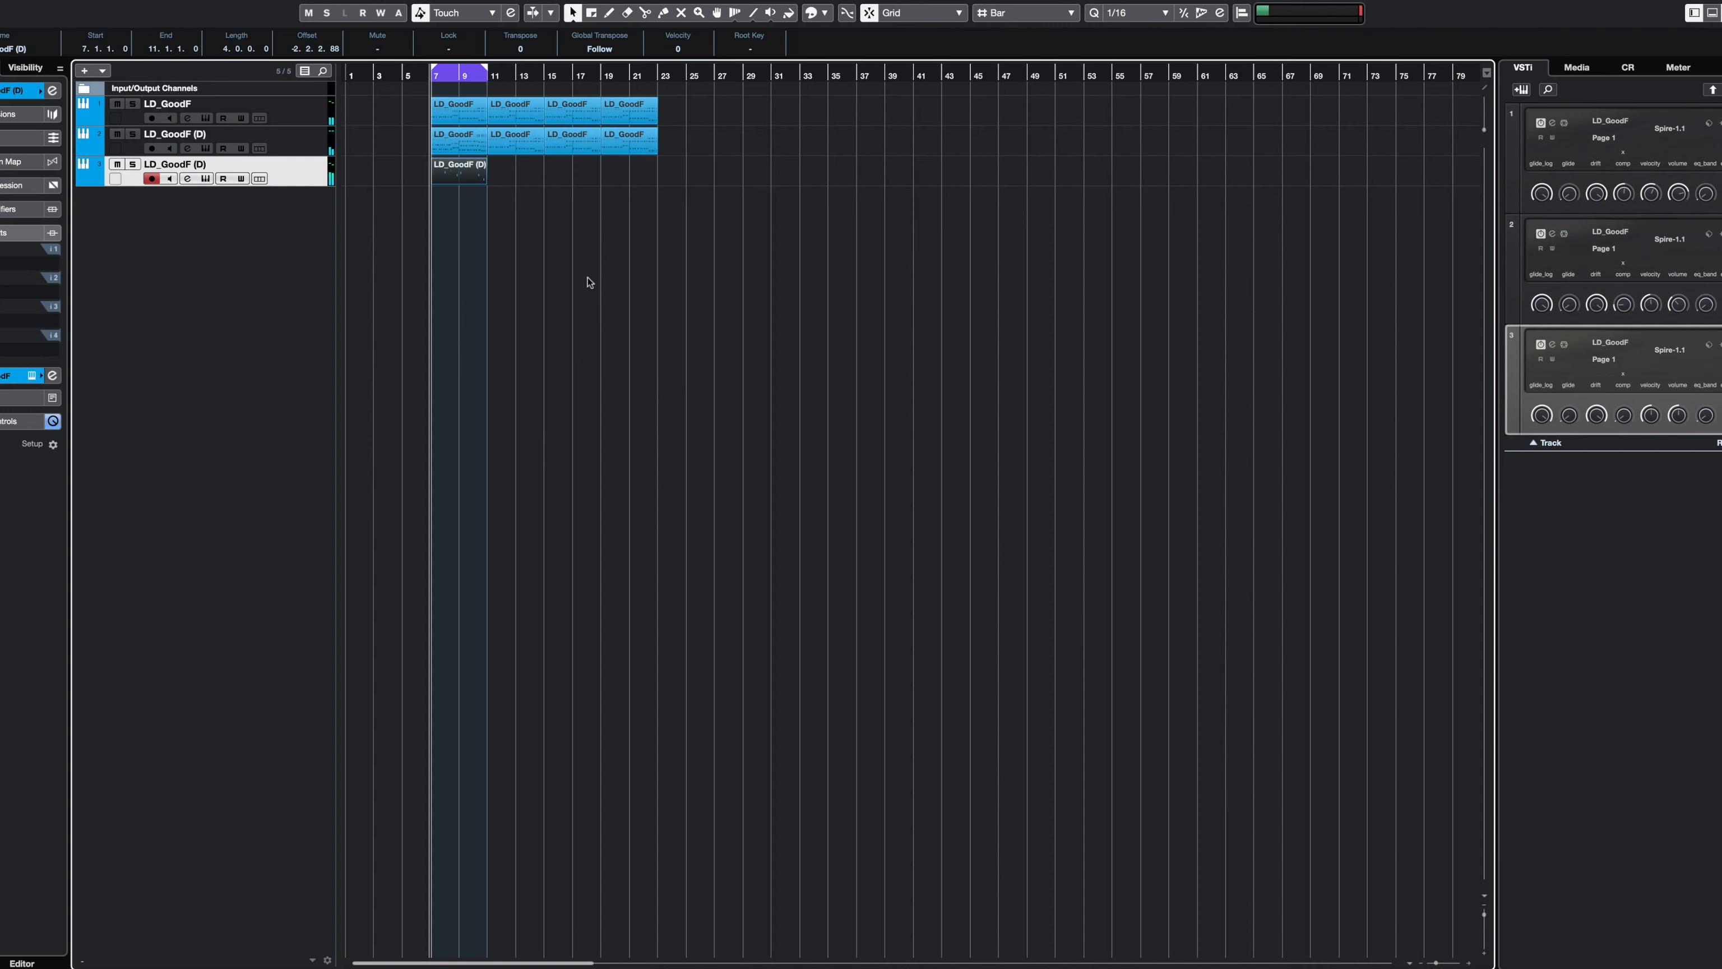
- Set the mod wheel in the first LD_GoodF track's Spire to 0 and close its window
{"action": "key", "text": "Up"}
{"action": "key", "text": "Up"}
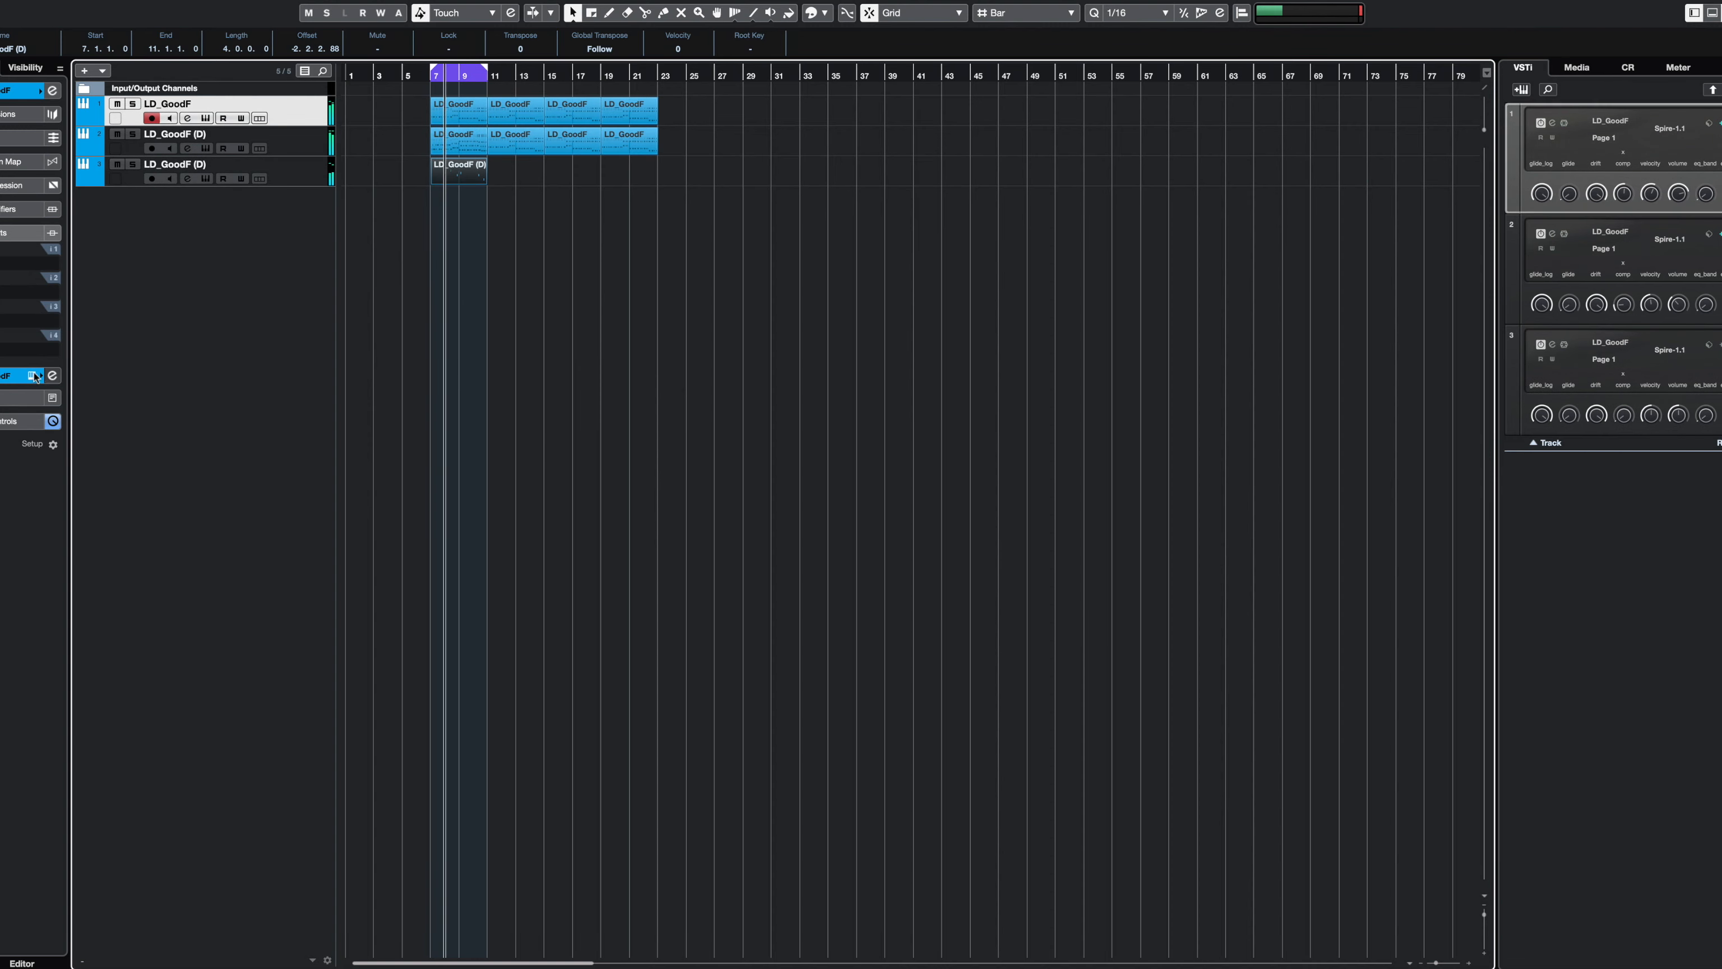
{"action": "left_click", "coordinate": [187, 119]}
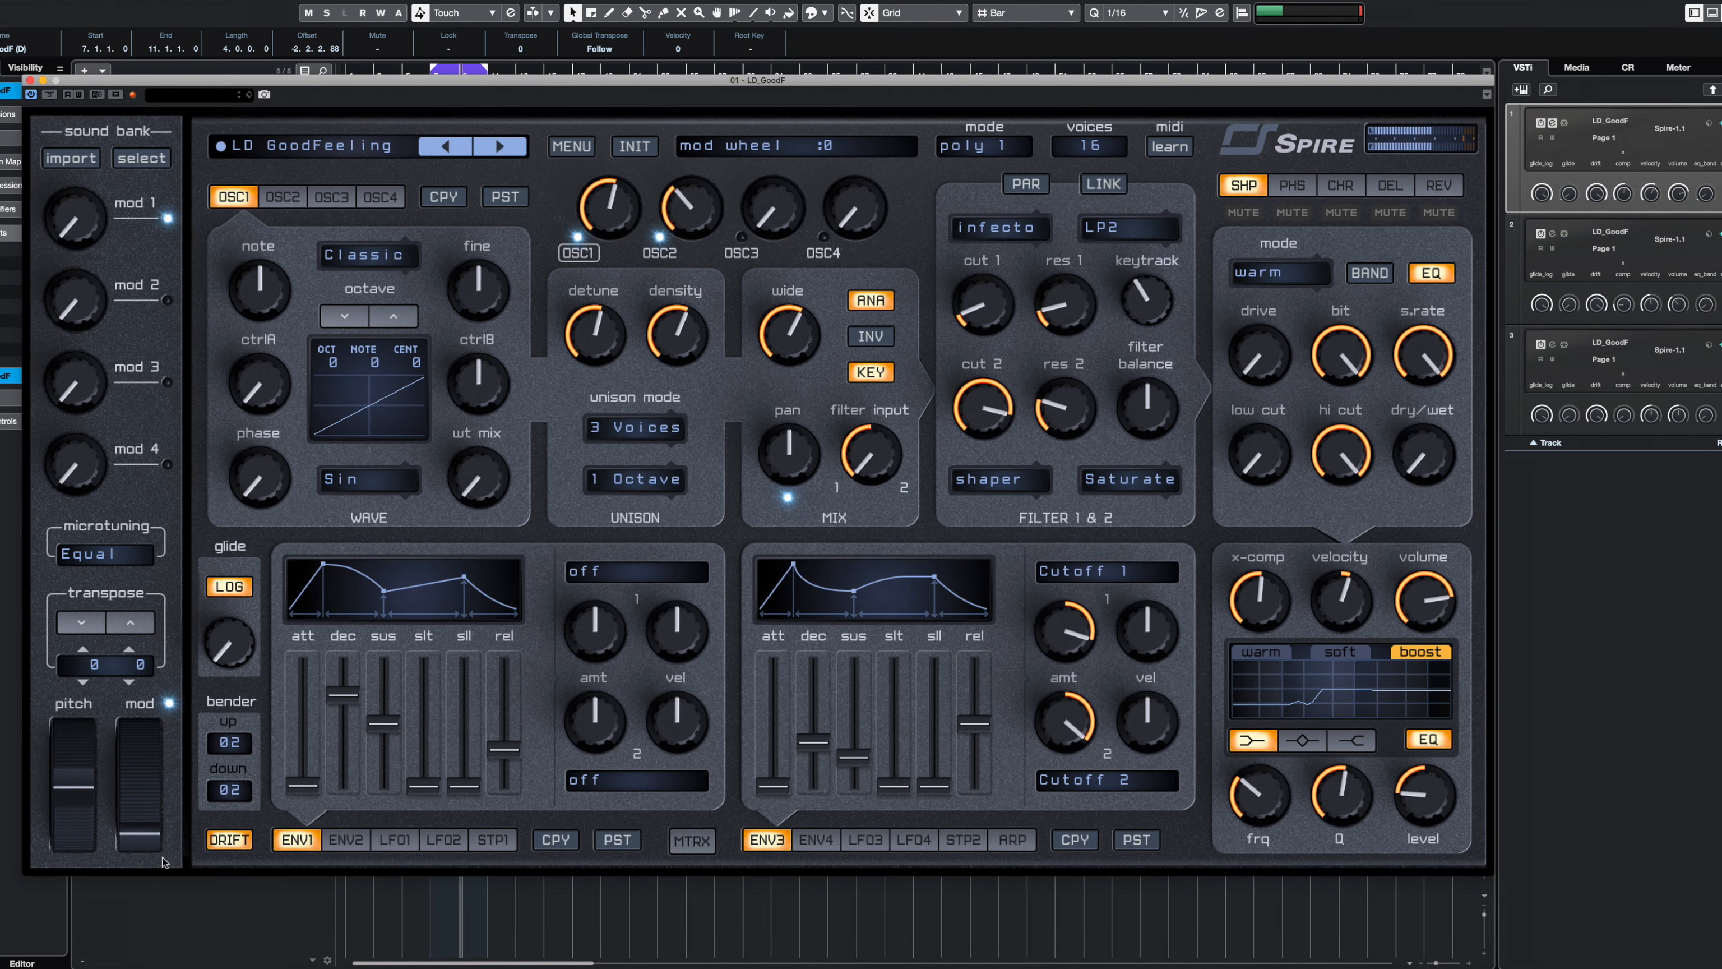
{"action": "left_click", "coordinate": [30, 80]}
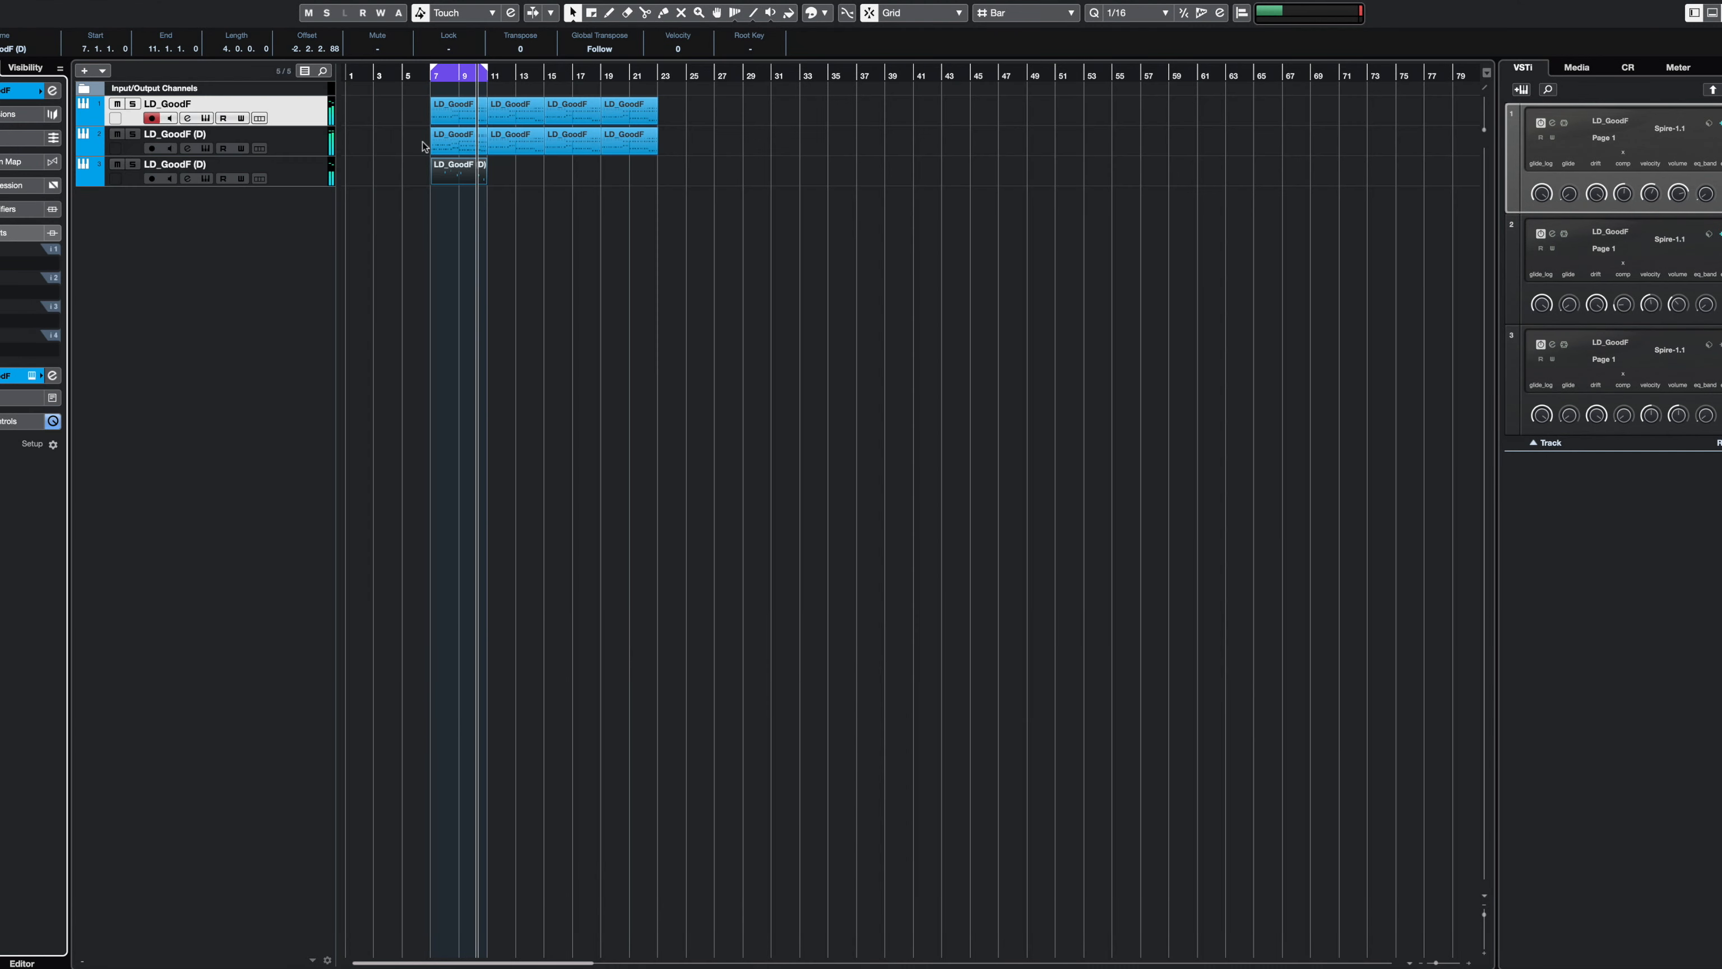
- Move the G note at the end of bar 8 and the following A4 note an eighth earlier in the pluck part
{"action": "double_click", "coordinate": [456, 177]}
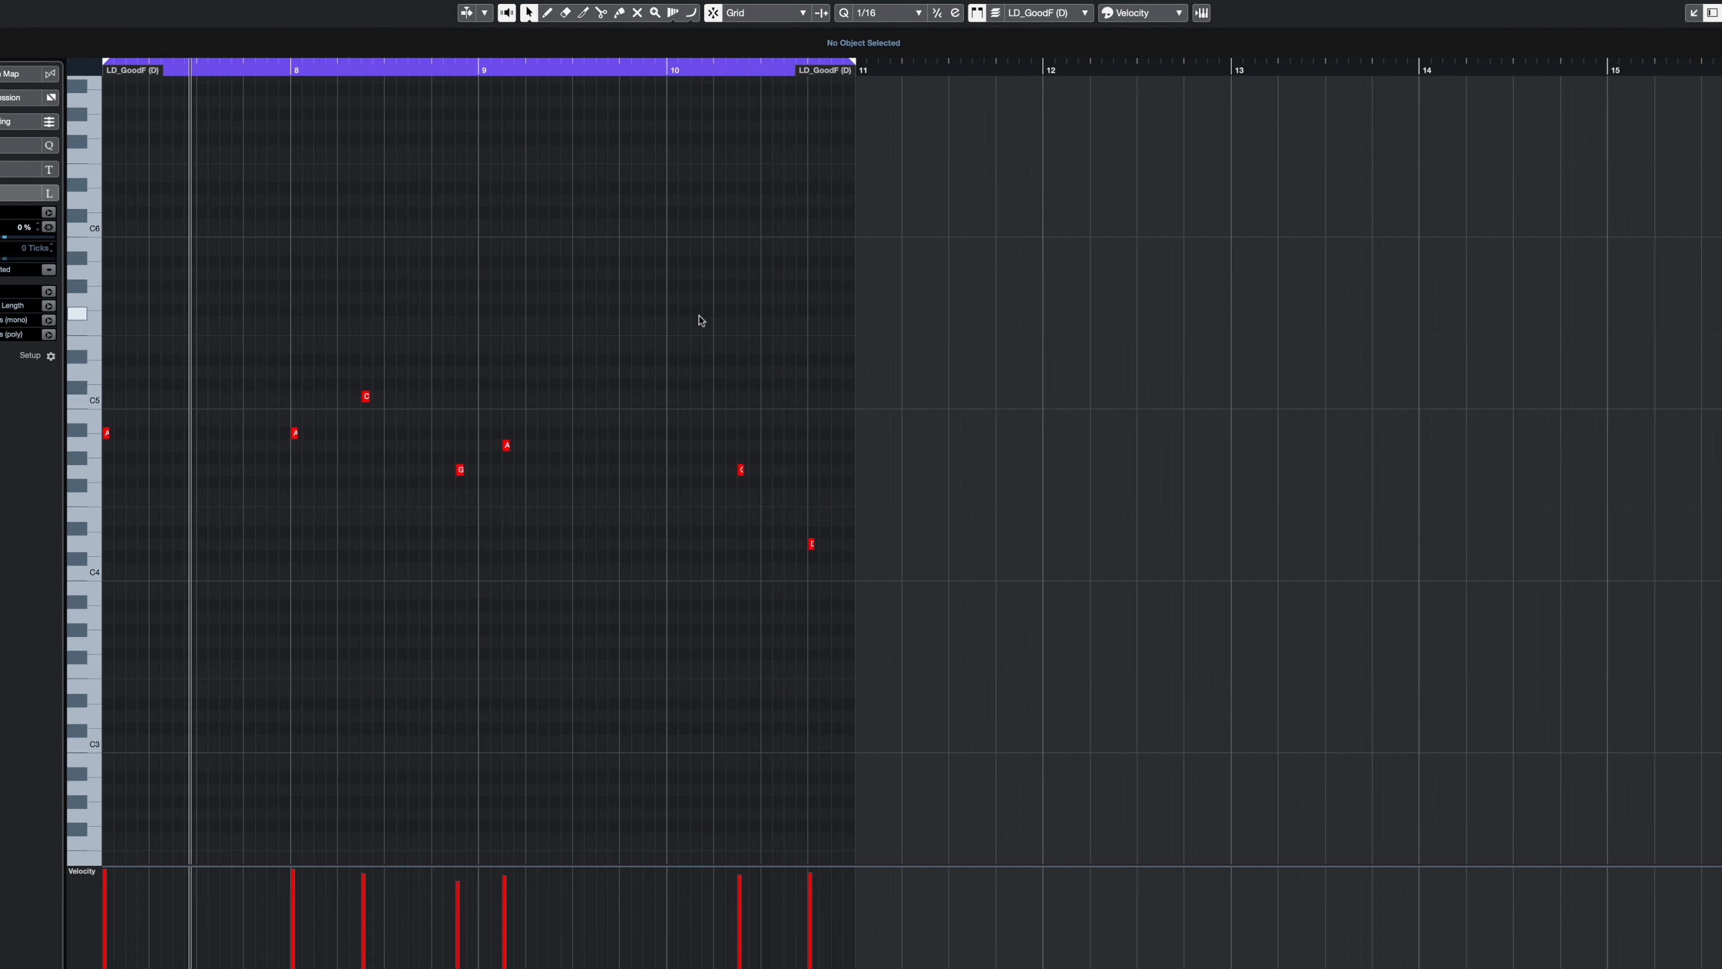
{"action": "left_click_drag", "start_coordinate": [507, 430], "coordinate": [437, 469]}
{"action": "left_click", "coordinate": [477, 413]}
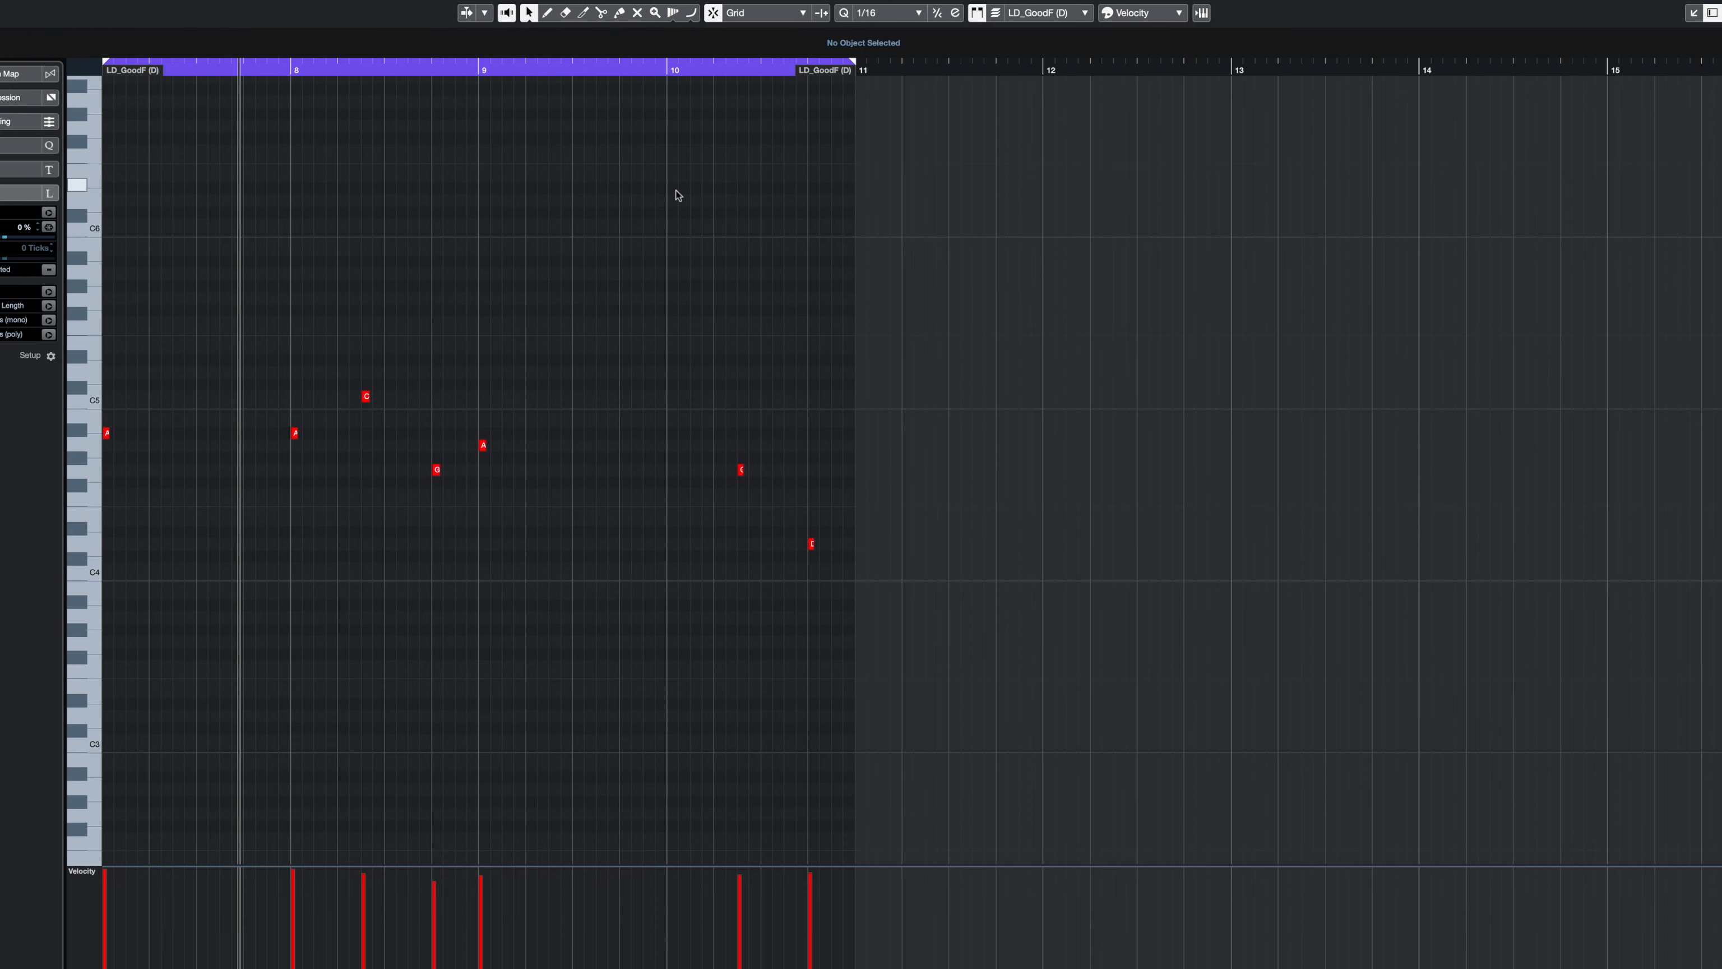
{"action": "key", "text": "Return"}
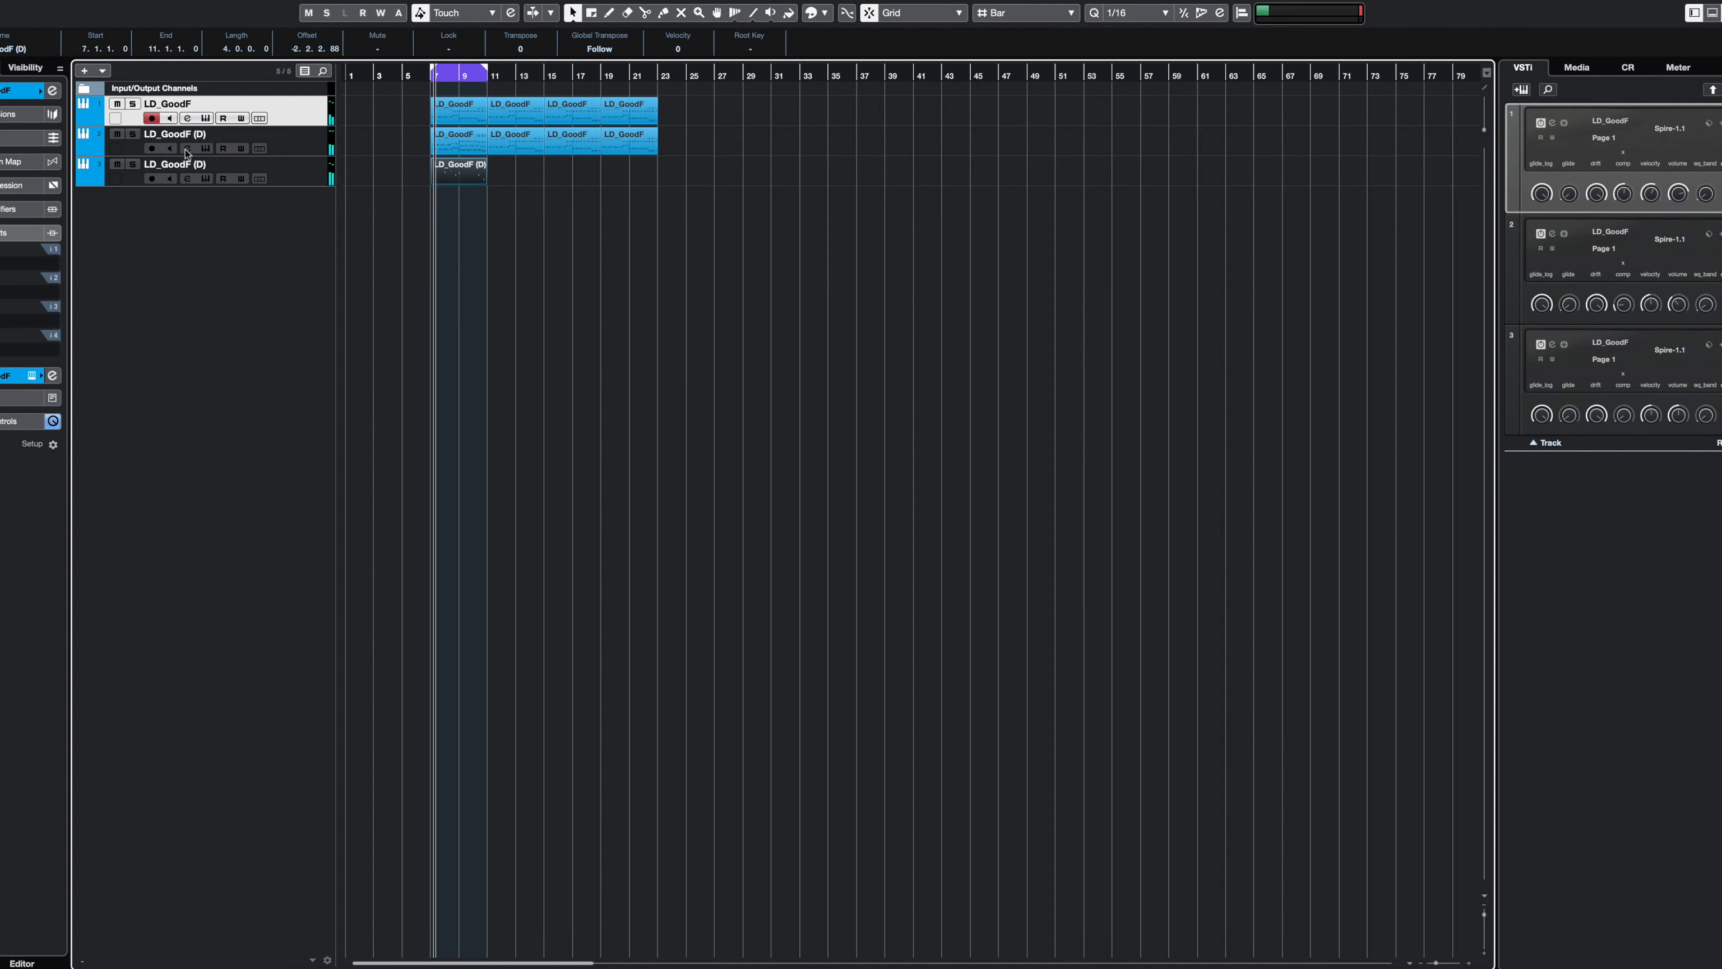
- Solo the pluck track, duplicate it, and clear the notes from the copy's part
{"action": "left_click", "coordinate": [133, 164]}
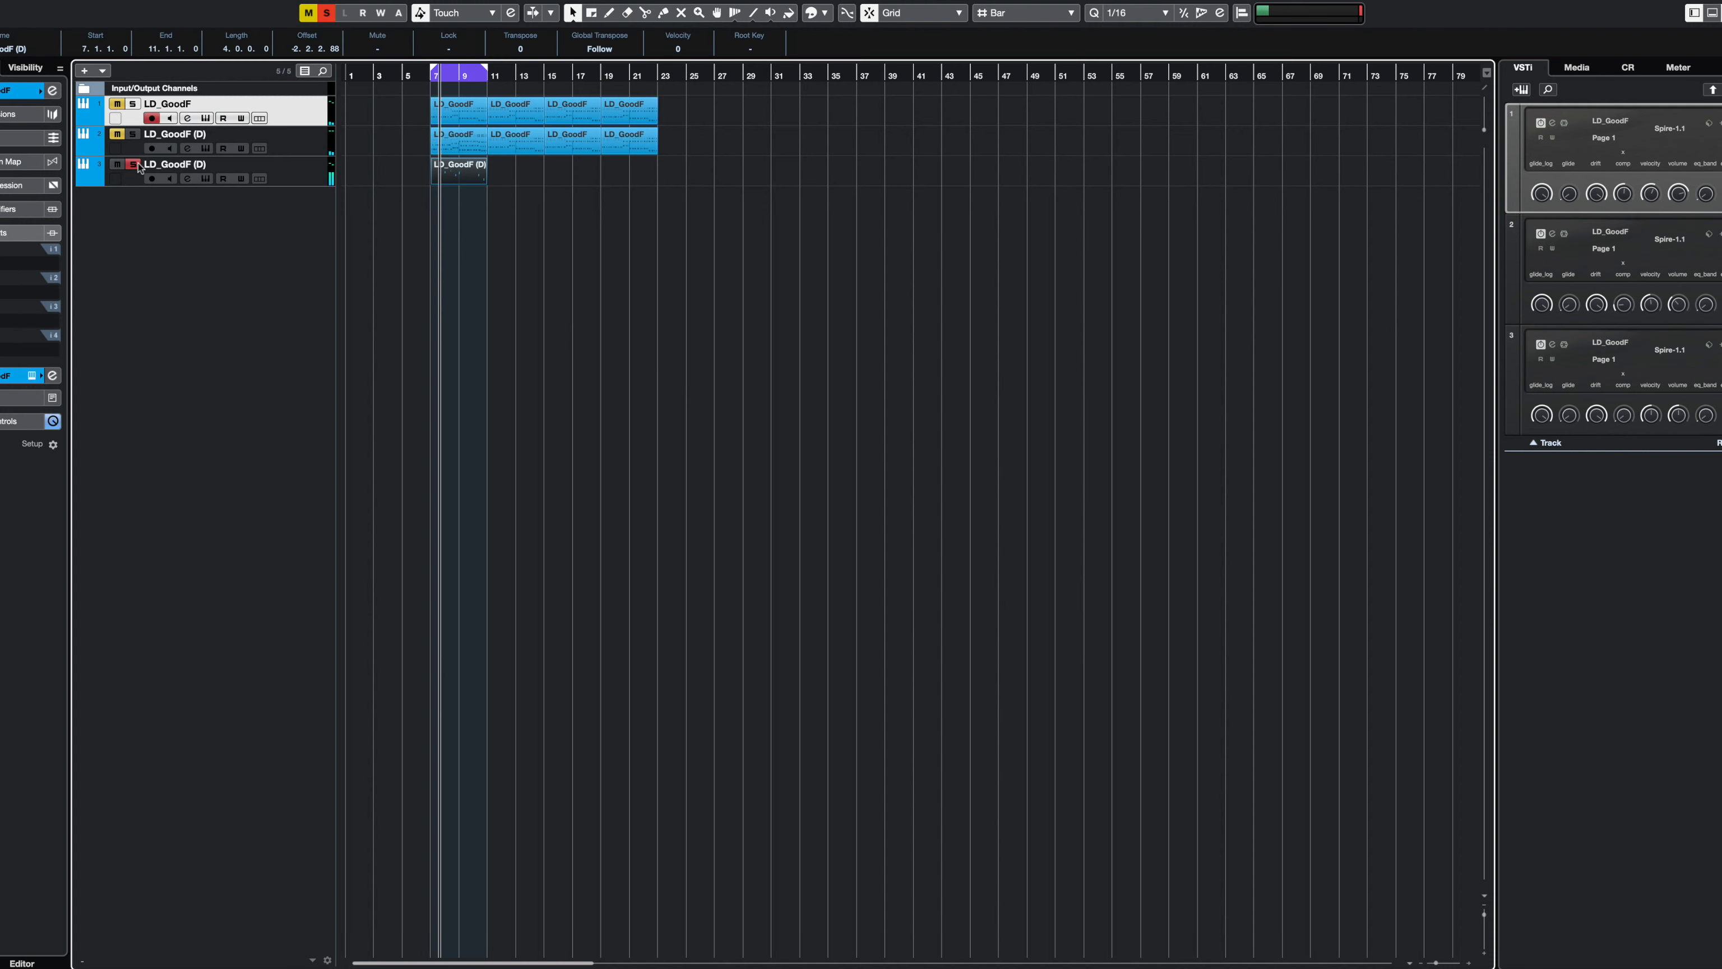
{"action": "key", "text": "space"}
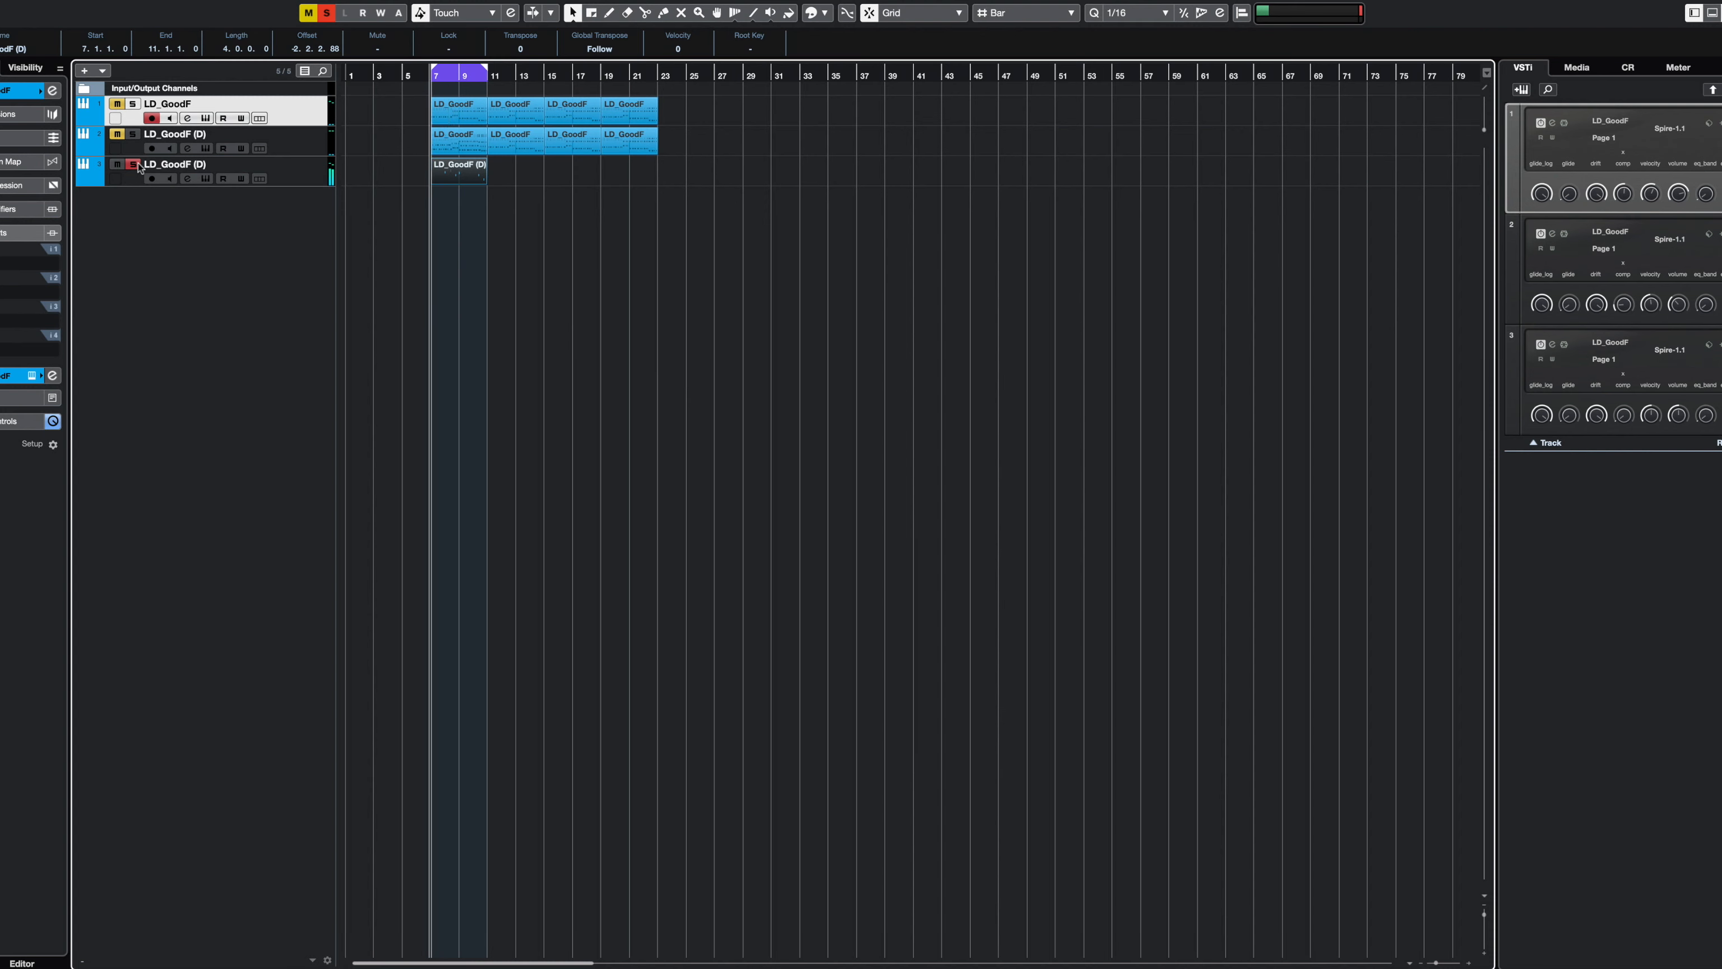
{"action": "left_click", "coordinate": [302, 175]}
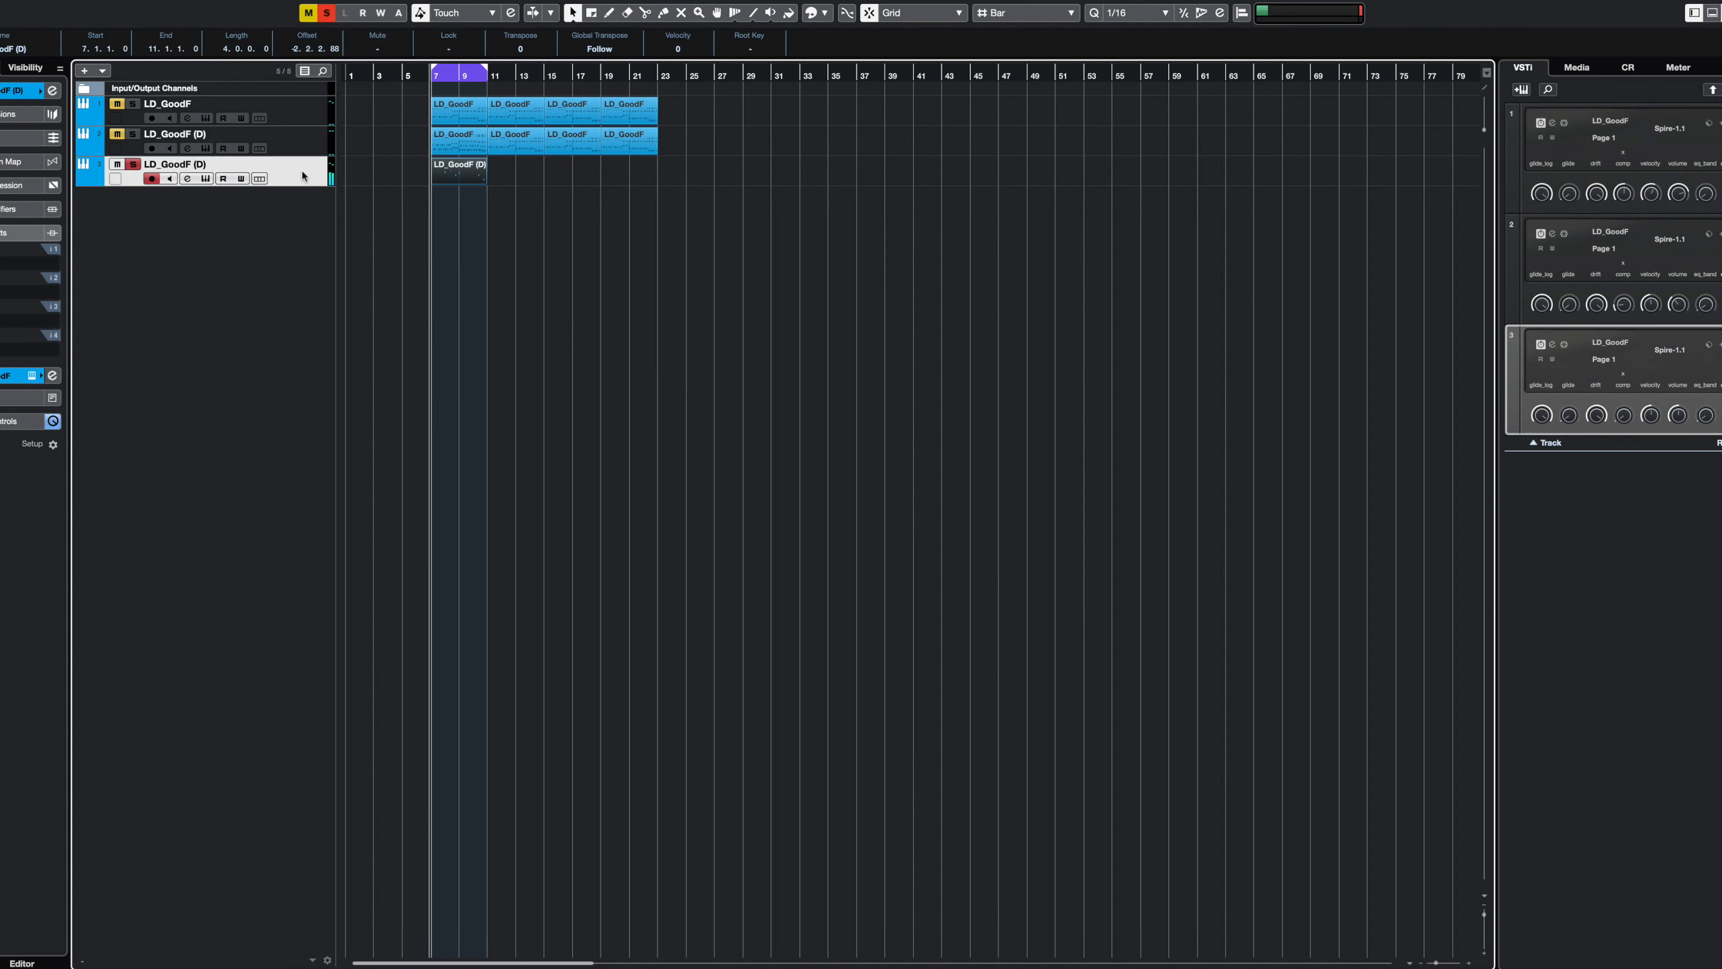
{"action": "right_click", "coordinate": [302, 175]}
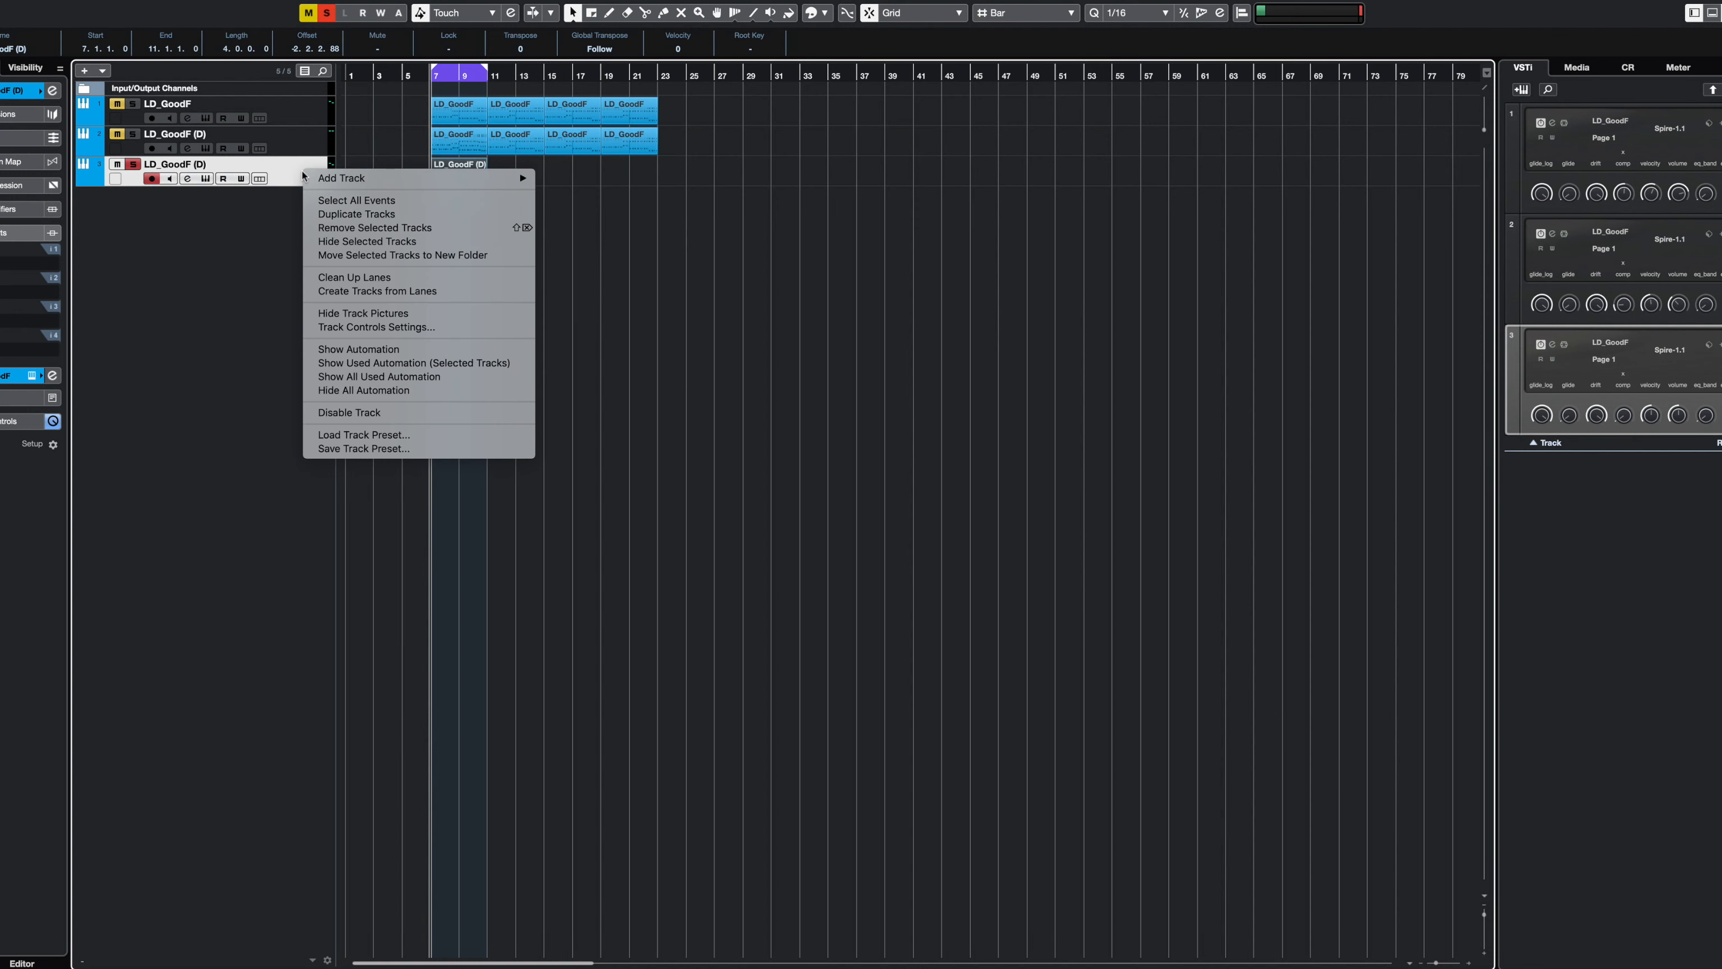
{"action": "left_click", "coordinate": [502, 217]}
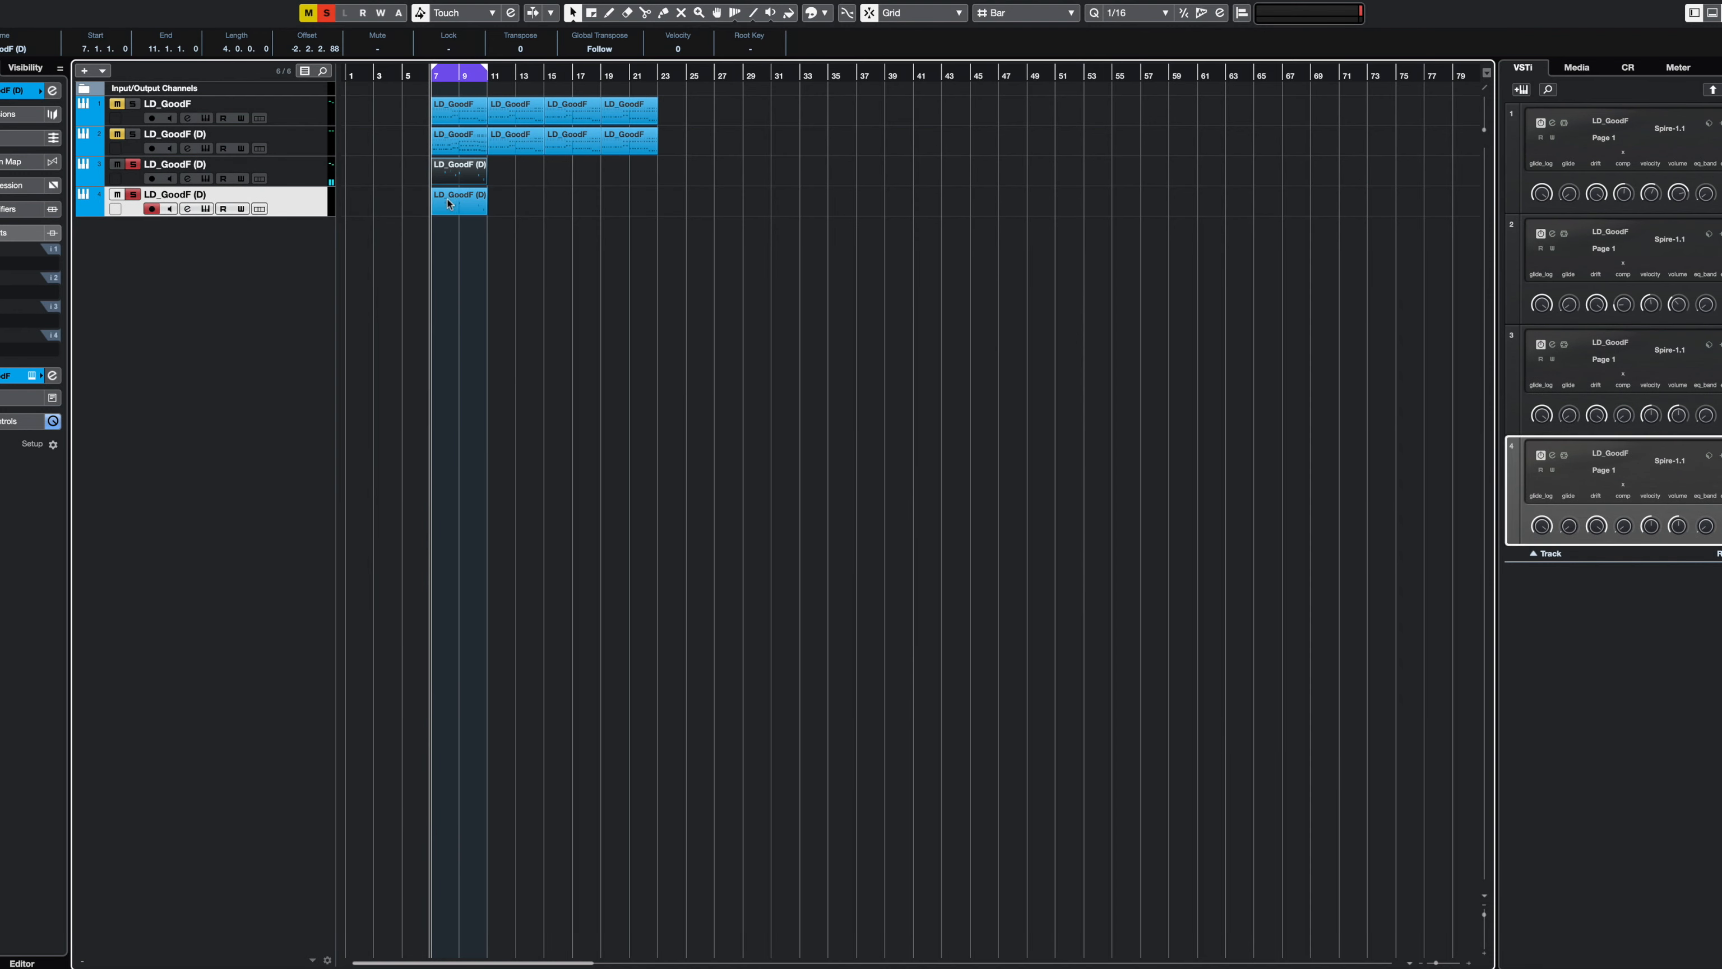
{"action": "key", "text": "Delete"}
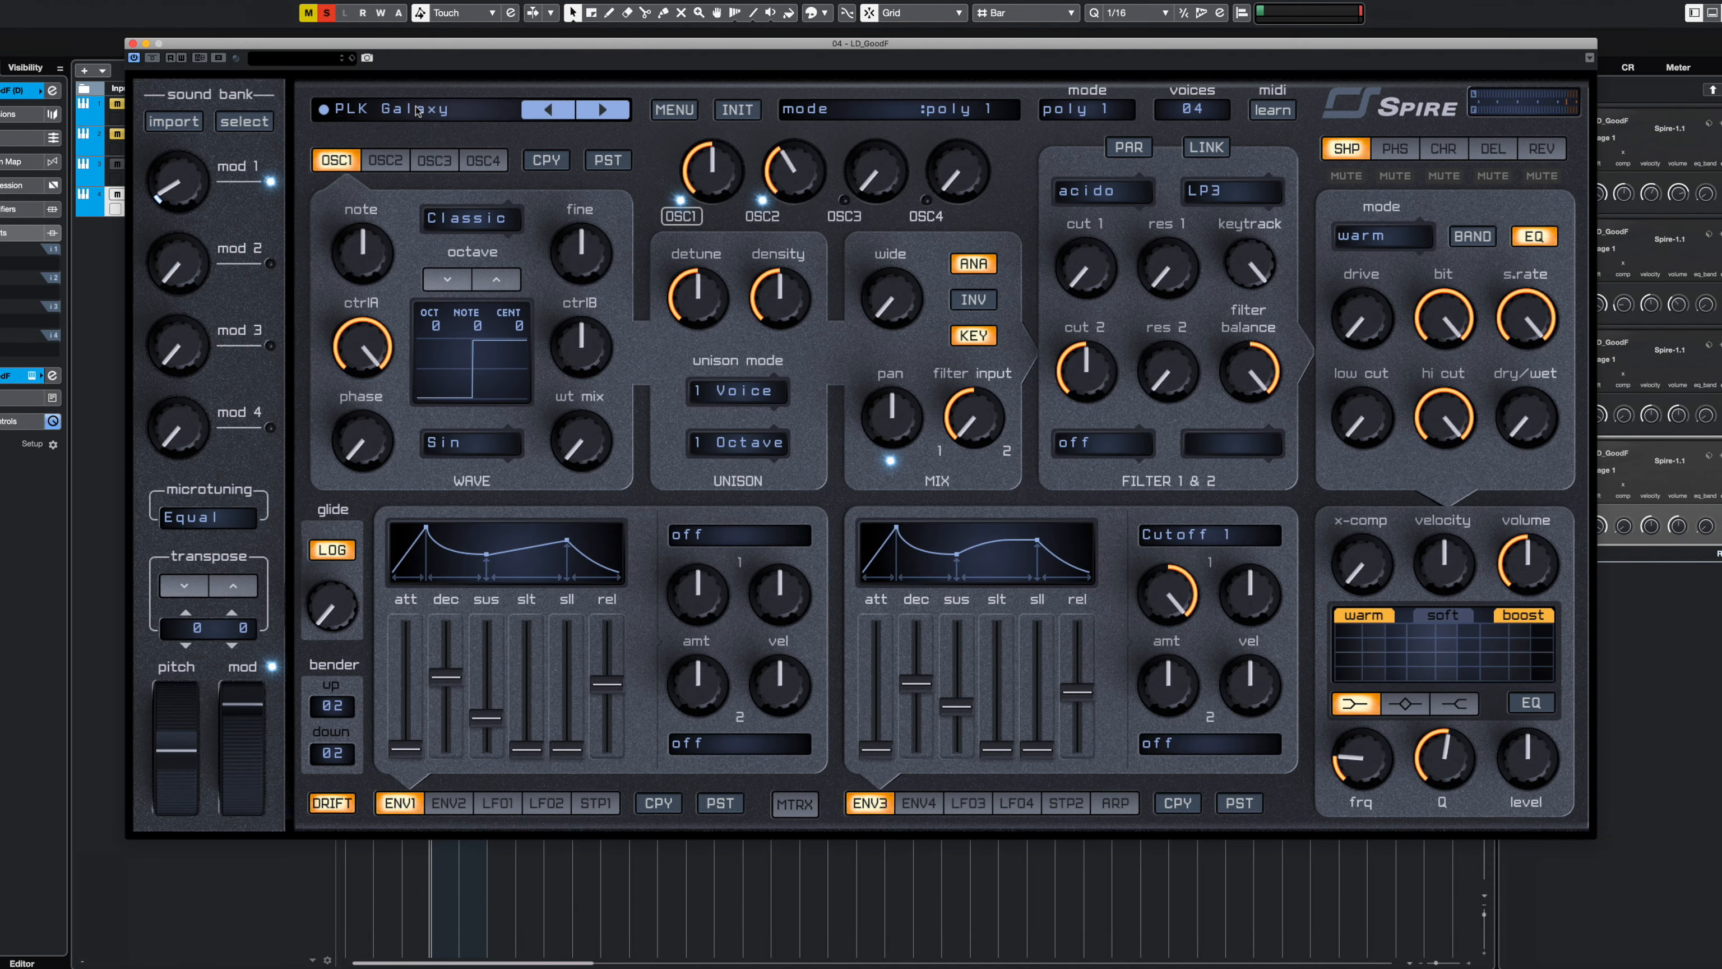
- Load the BS_Nipe bass preset in the new fourth track's Spire and close its window
{"action": "left_click", "coordinate": [415, 108]}
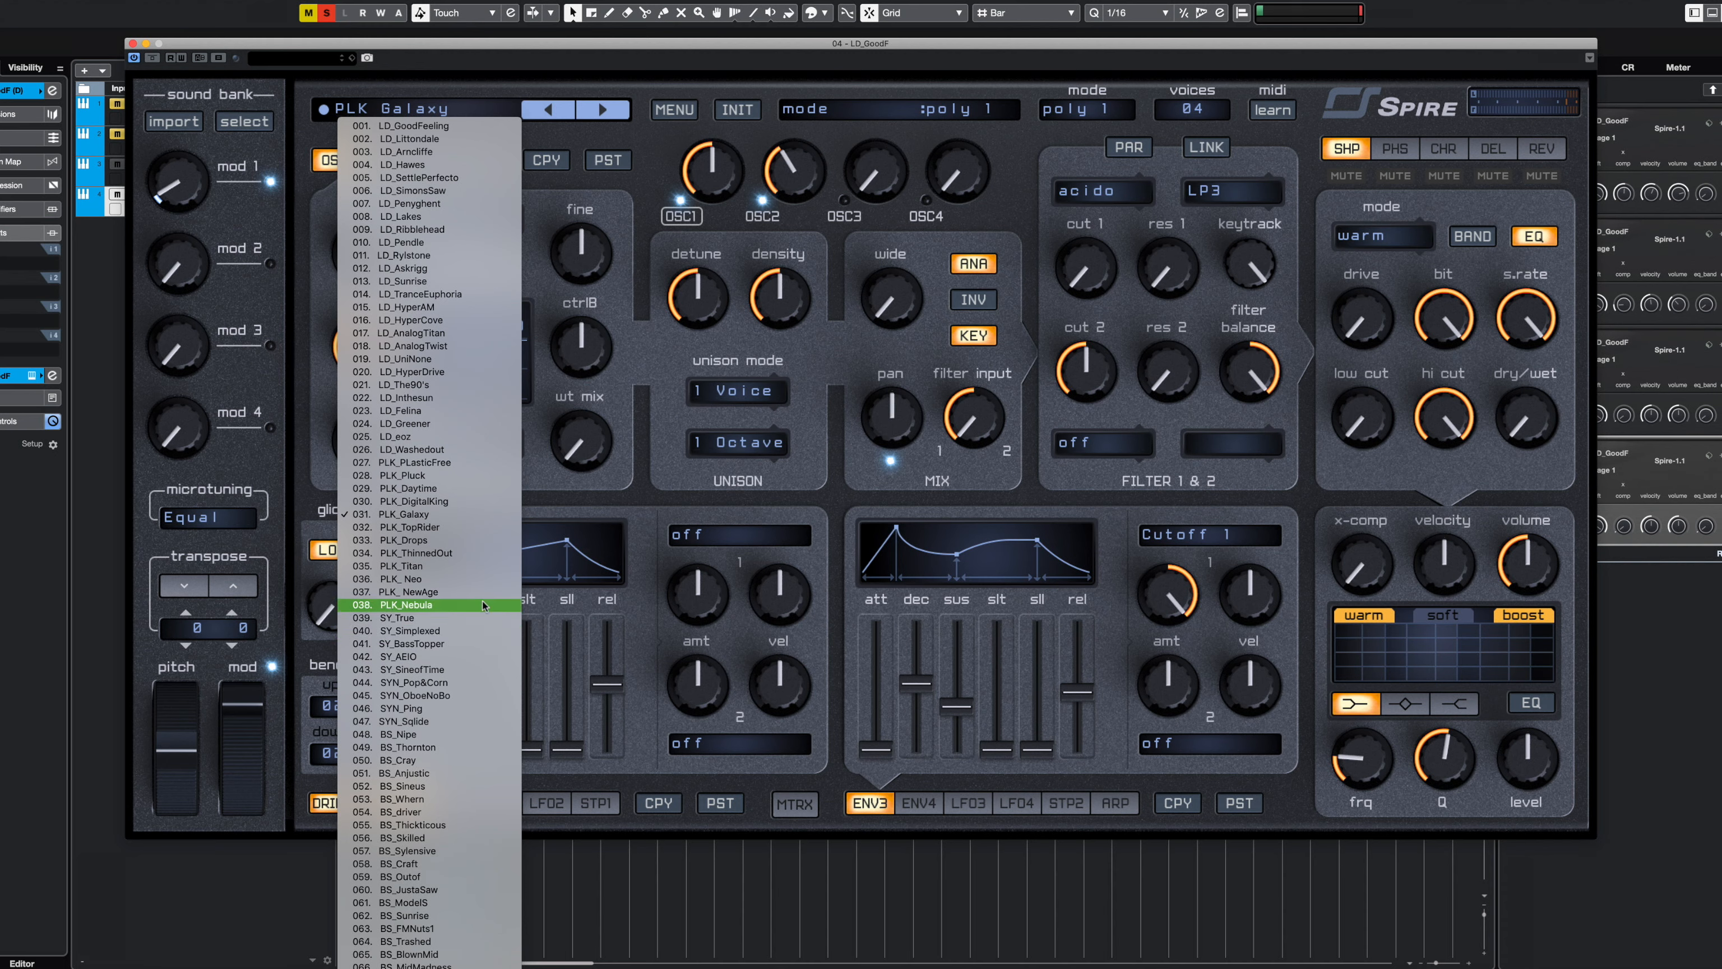
{"action": "left_click", "coordinate": [460, 733]}
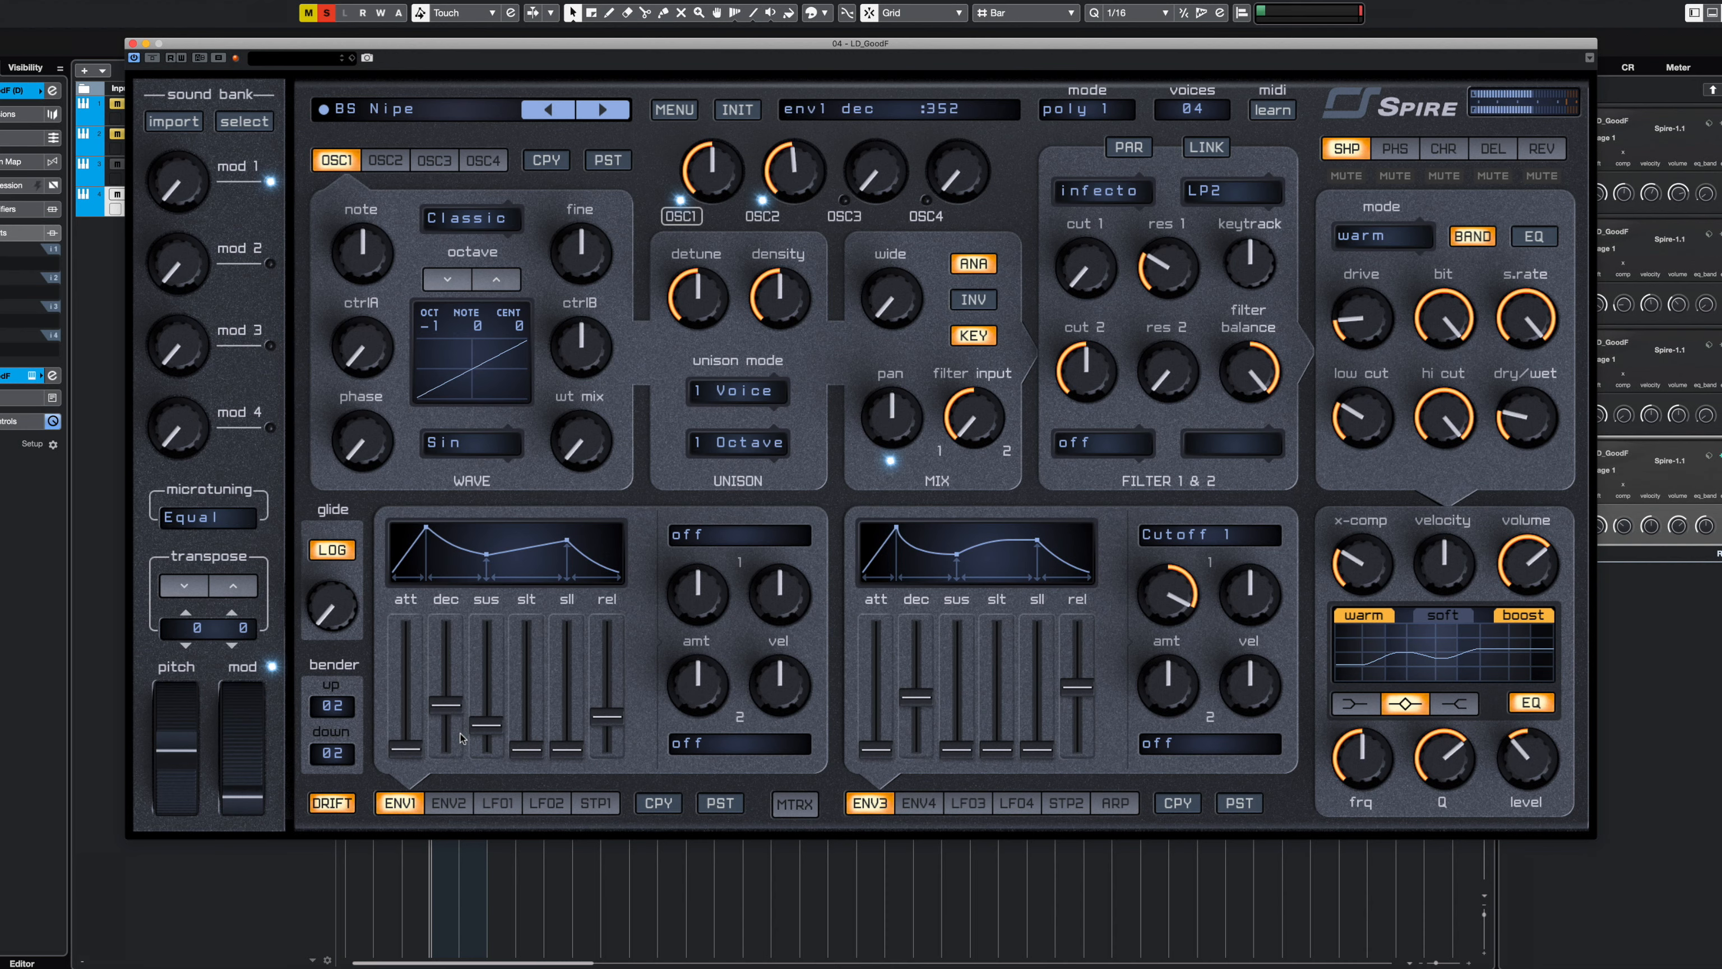
{"action": "left_click", "coordinate": [132, 43]}
- Draw pairs of G1 sixteenth notes on the second half of every beat in bar 7 of the empty bass part
{"action": "double_click", "coordinate": [460, 207]}
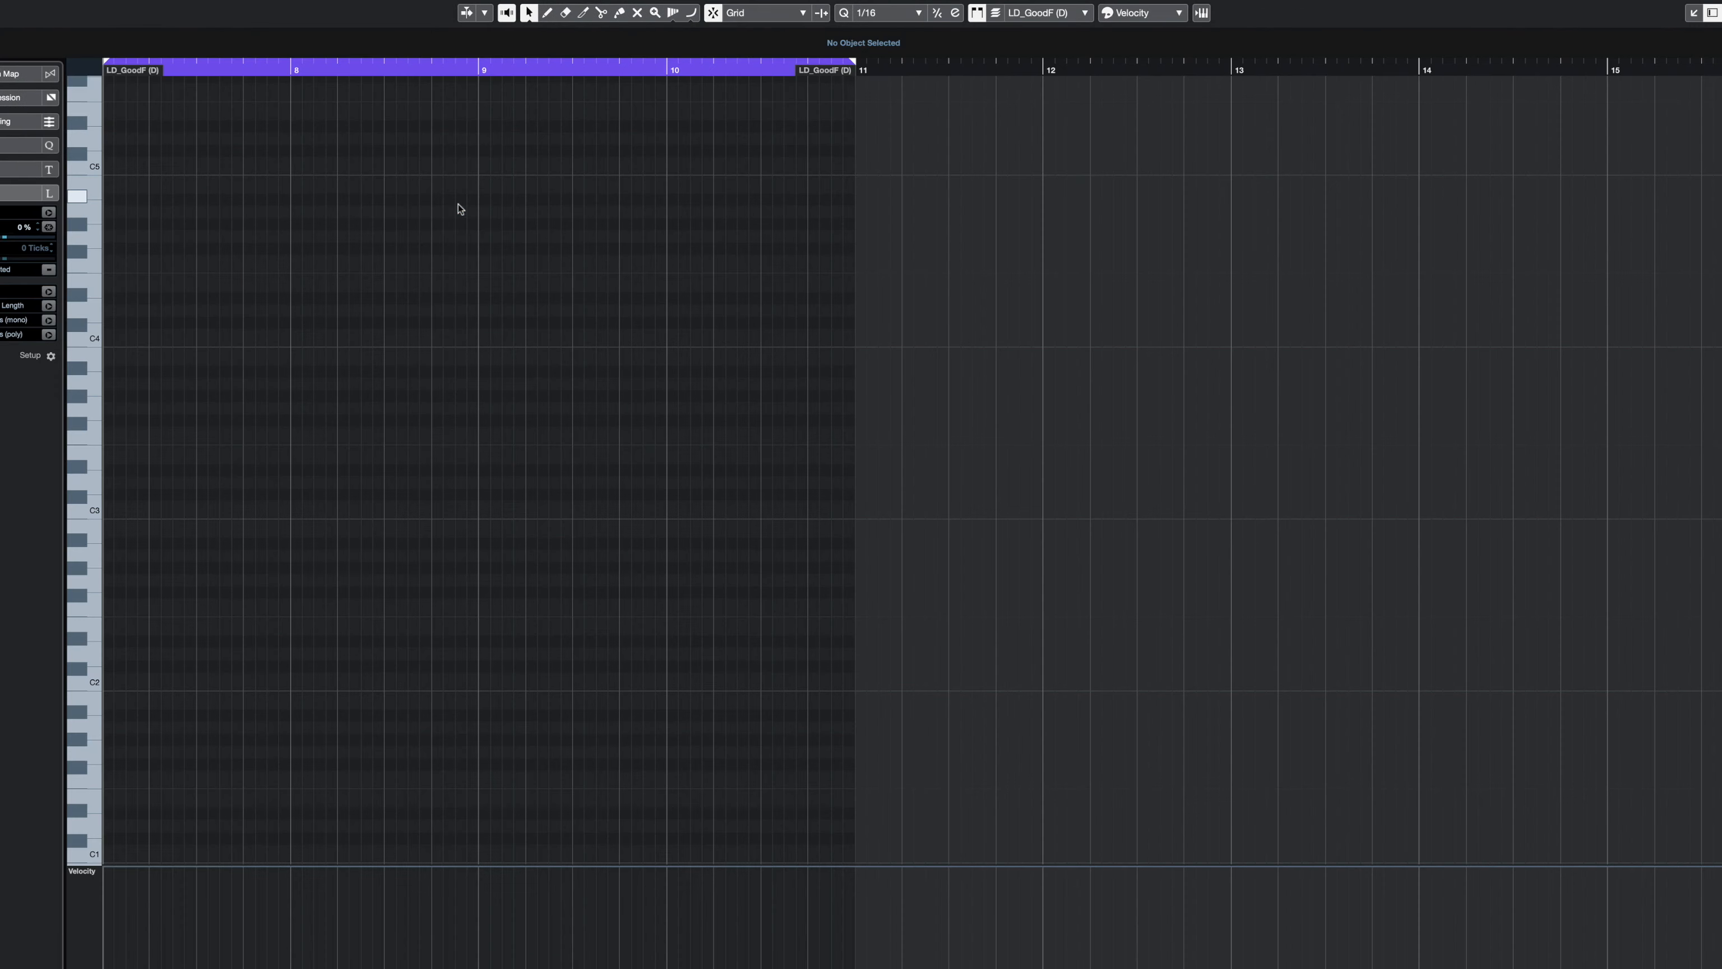
{"action": "left_click", "coordinate": [691, 13]}
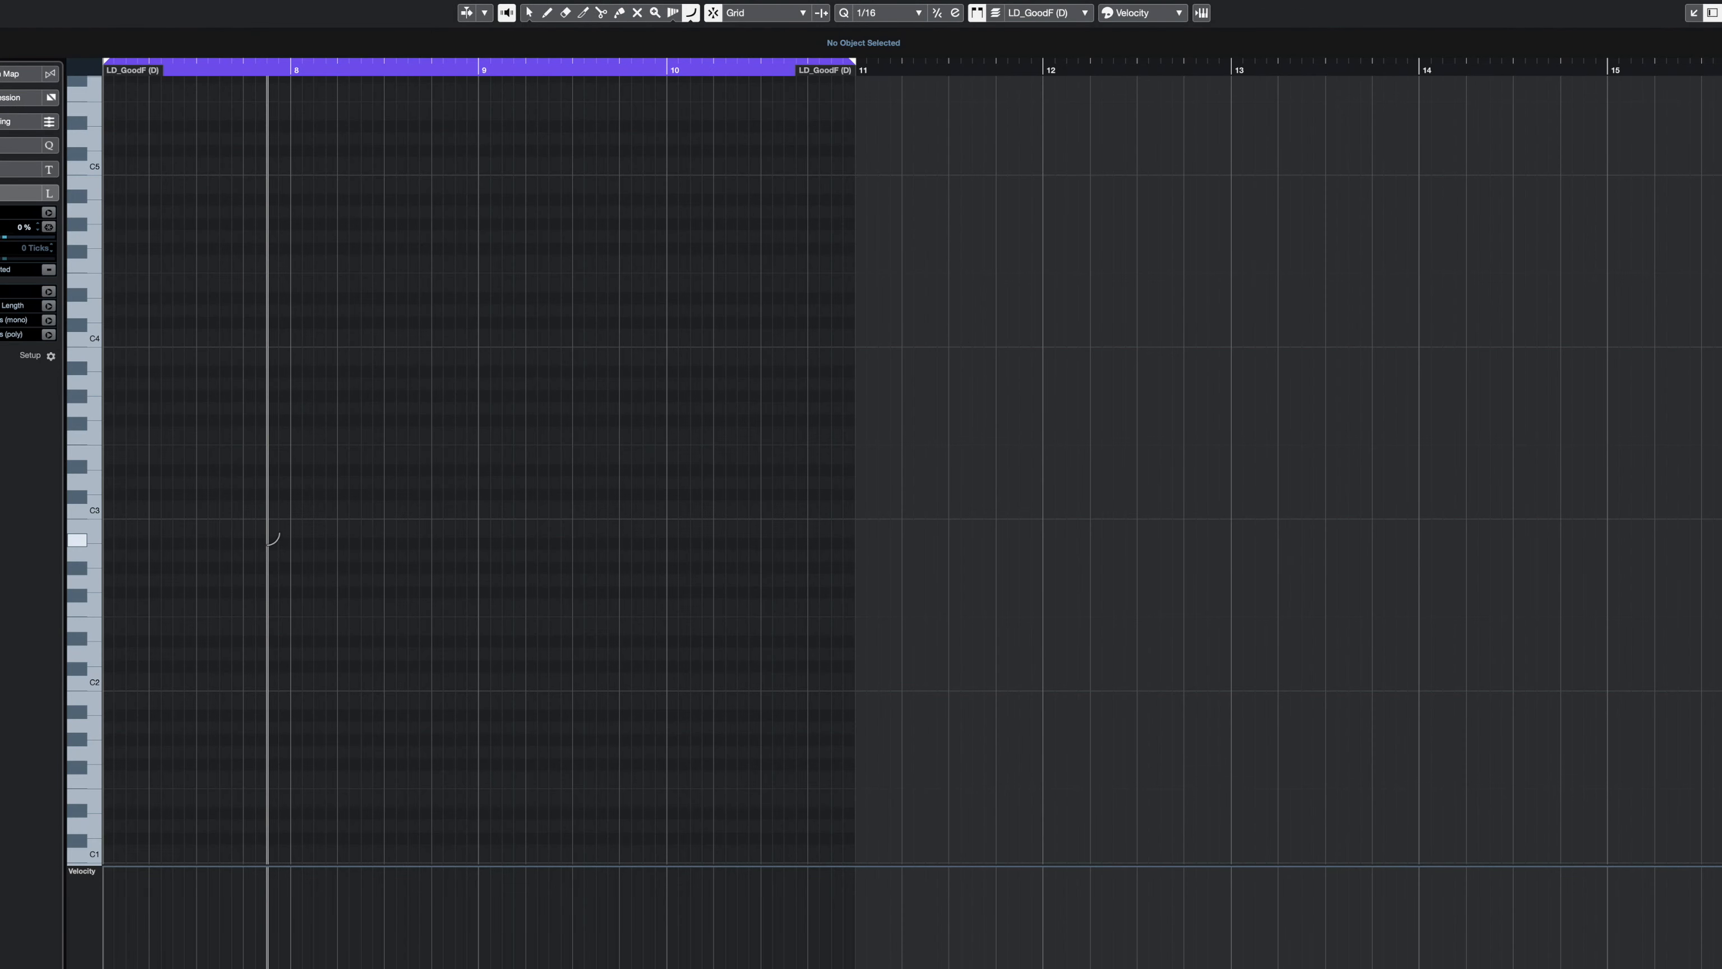
{"action": "key", "text": "h"}
{"action": "key", "text": "h"}
{"action": "key", "text": "h"}
{"action": "key", "text": "h"}
{"action": "scroll", "coordinate": [273, 607], "scroll_direction": "left", "scroll_amount": 6}
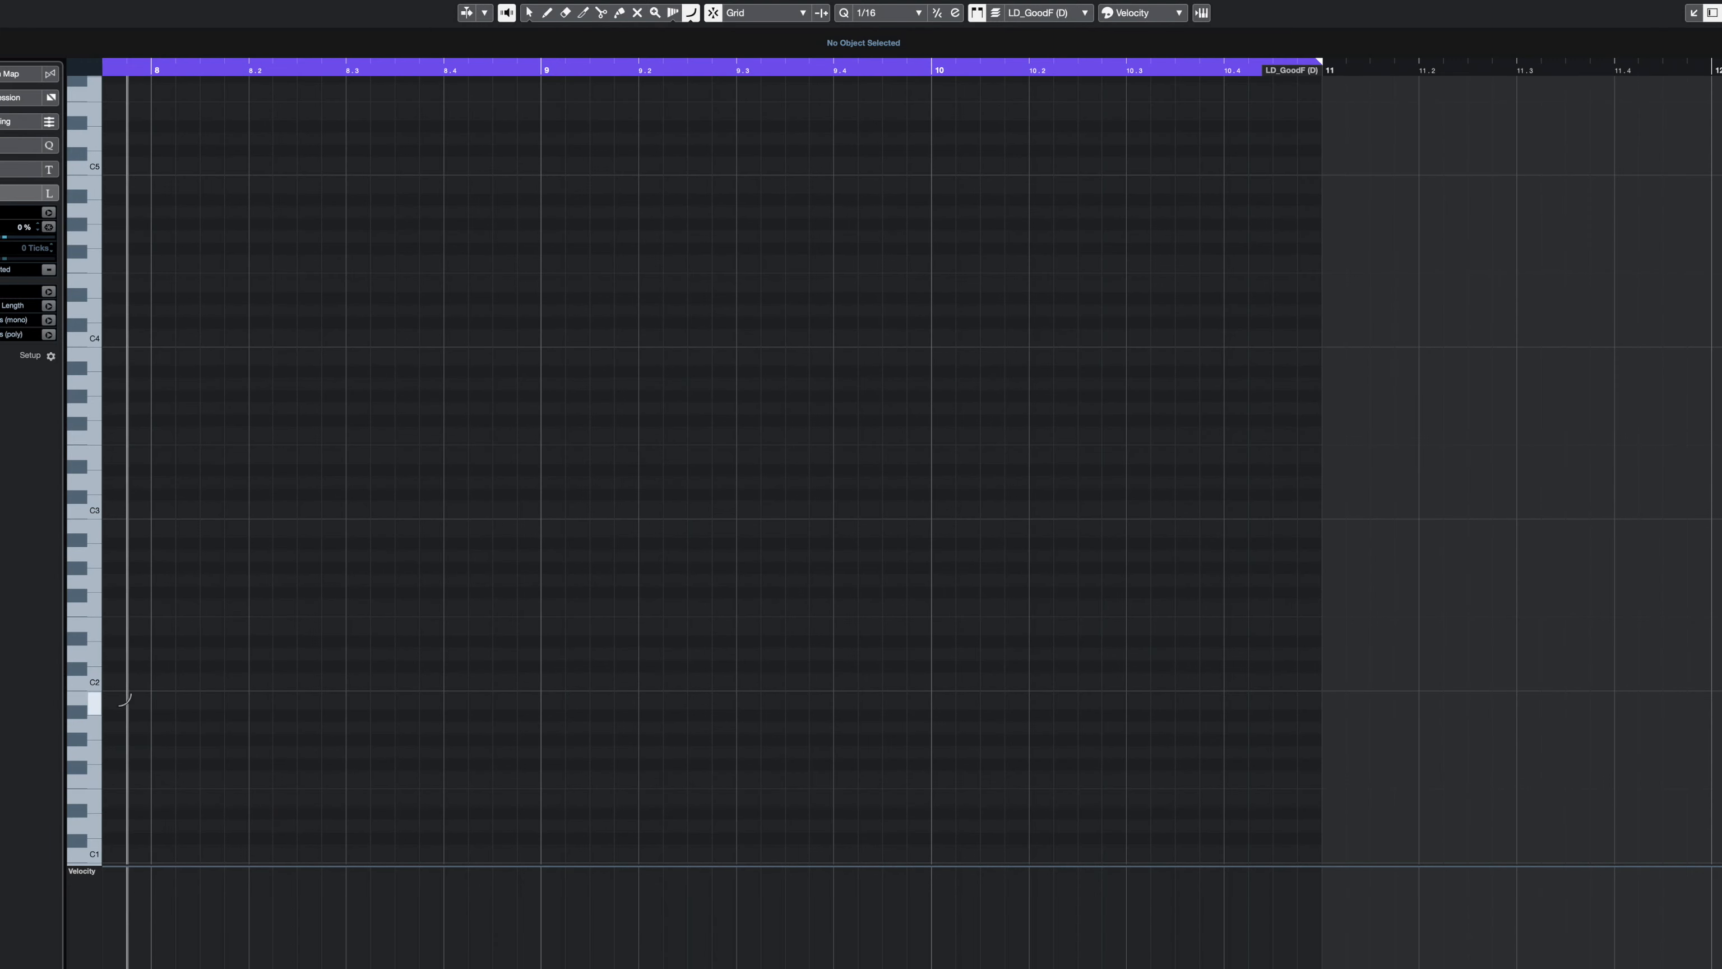
{"action": "scroll", "coordinate": [169, 745], "scroll_direction": "left", "scroll_amount": 3}
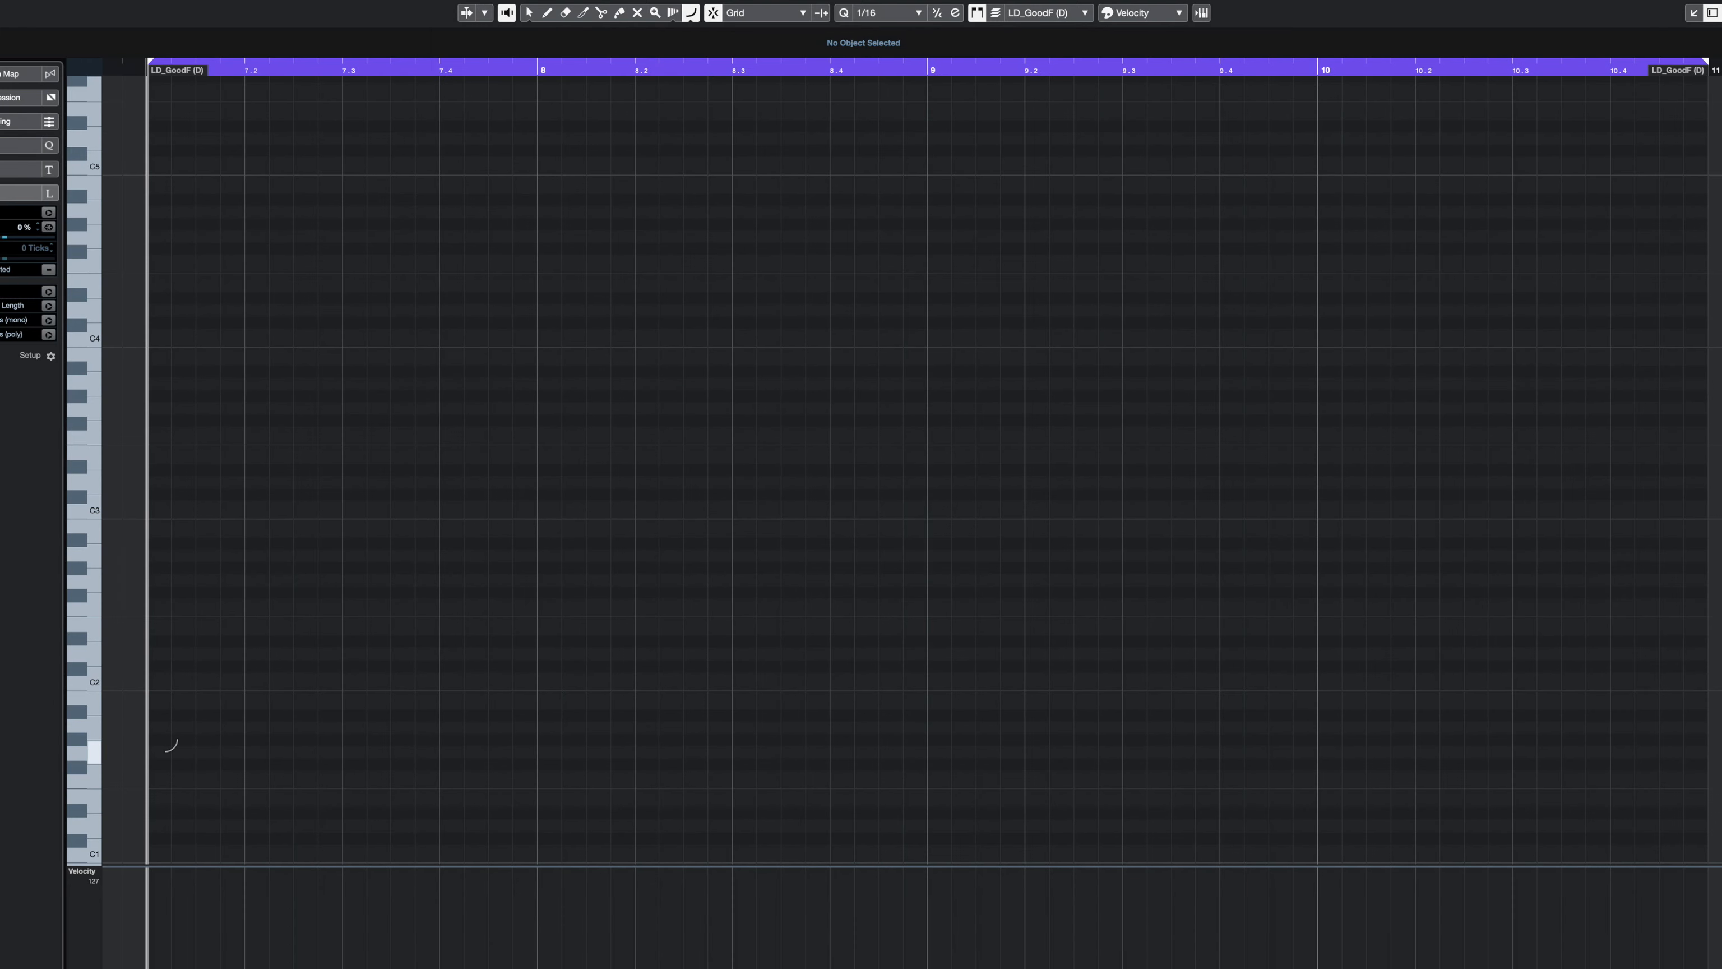
{"action": "left_click_drag", "start_coordinate": [189, 750], "coordinate": [343, 750]}
{"action": "key", "text": "ctrl+z"}
{"action": "key", "text": "ctrl+z"}
{"action": "left_click_drag", "start_coordinate": [201, 749], "coordinate": [529, 750]}
{"action": "key", "text": "ctrl+z"}
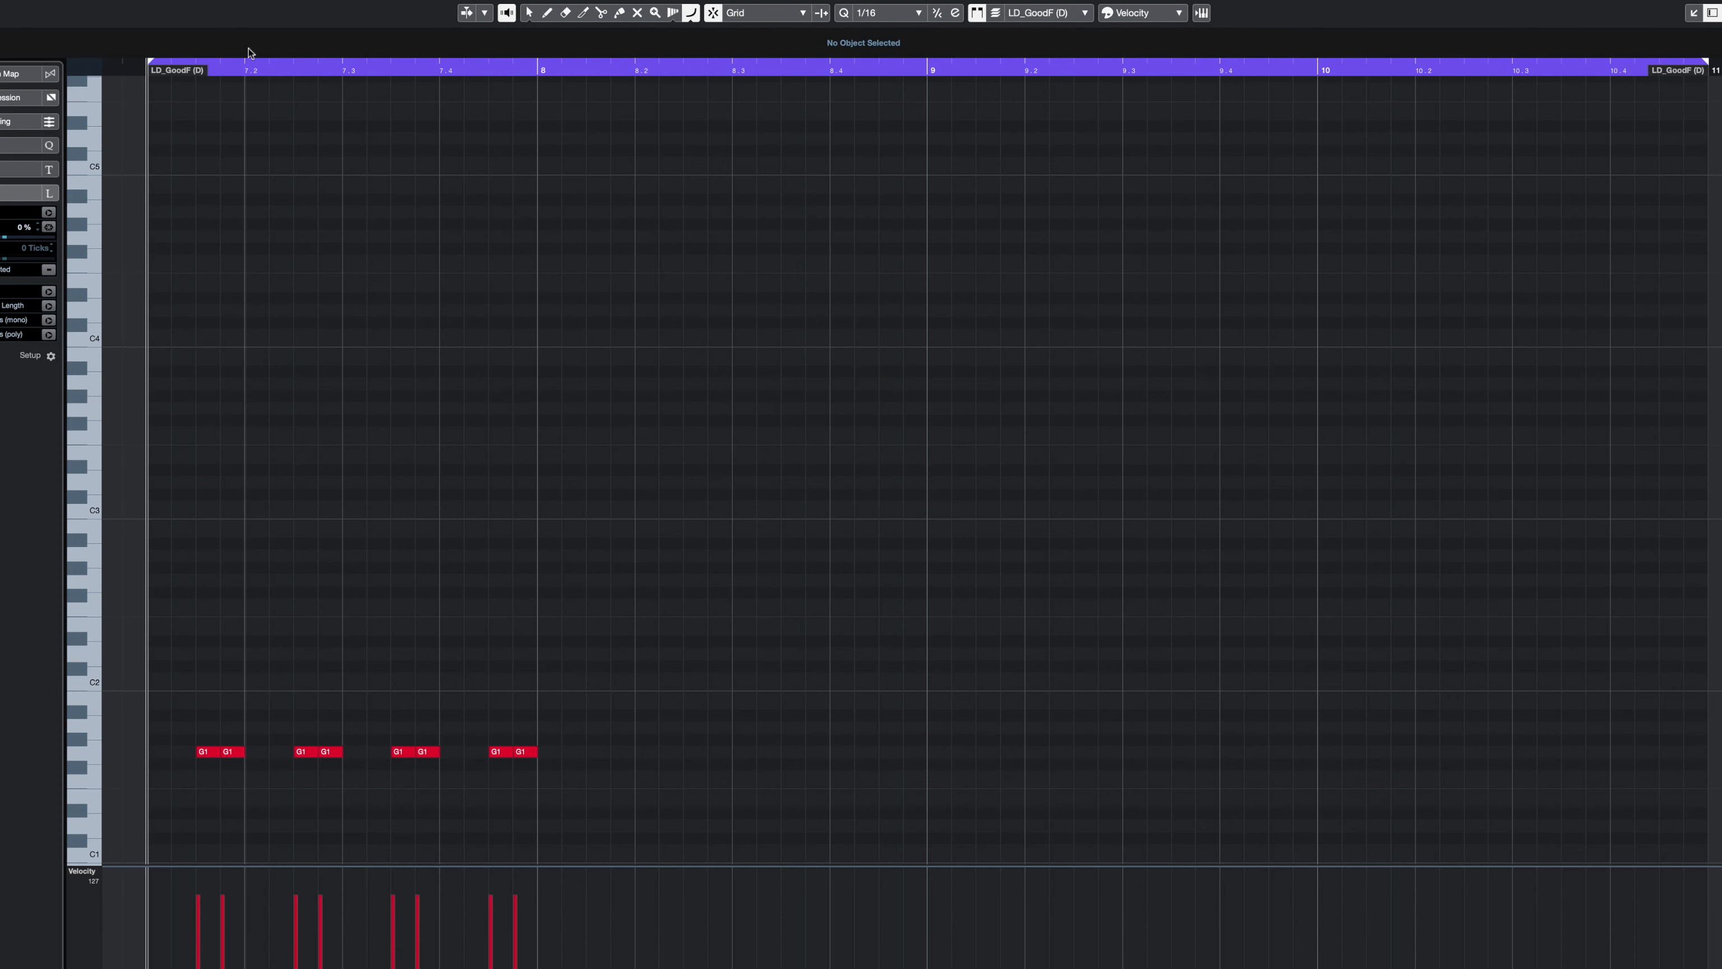
- Repeat bar 7's offbeat G1 note pairs through bars 8 to 10, keeping each pair on the second half of the beat
{"action": "left_click", "coordinate": [530, 14]}
{"action": "left_click_drag", "start_coordinate": [671, 702], "coordinate": [230, 786]}
{"action": "key", "text": "ctrl+d"}
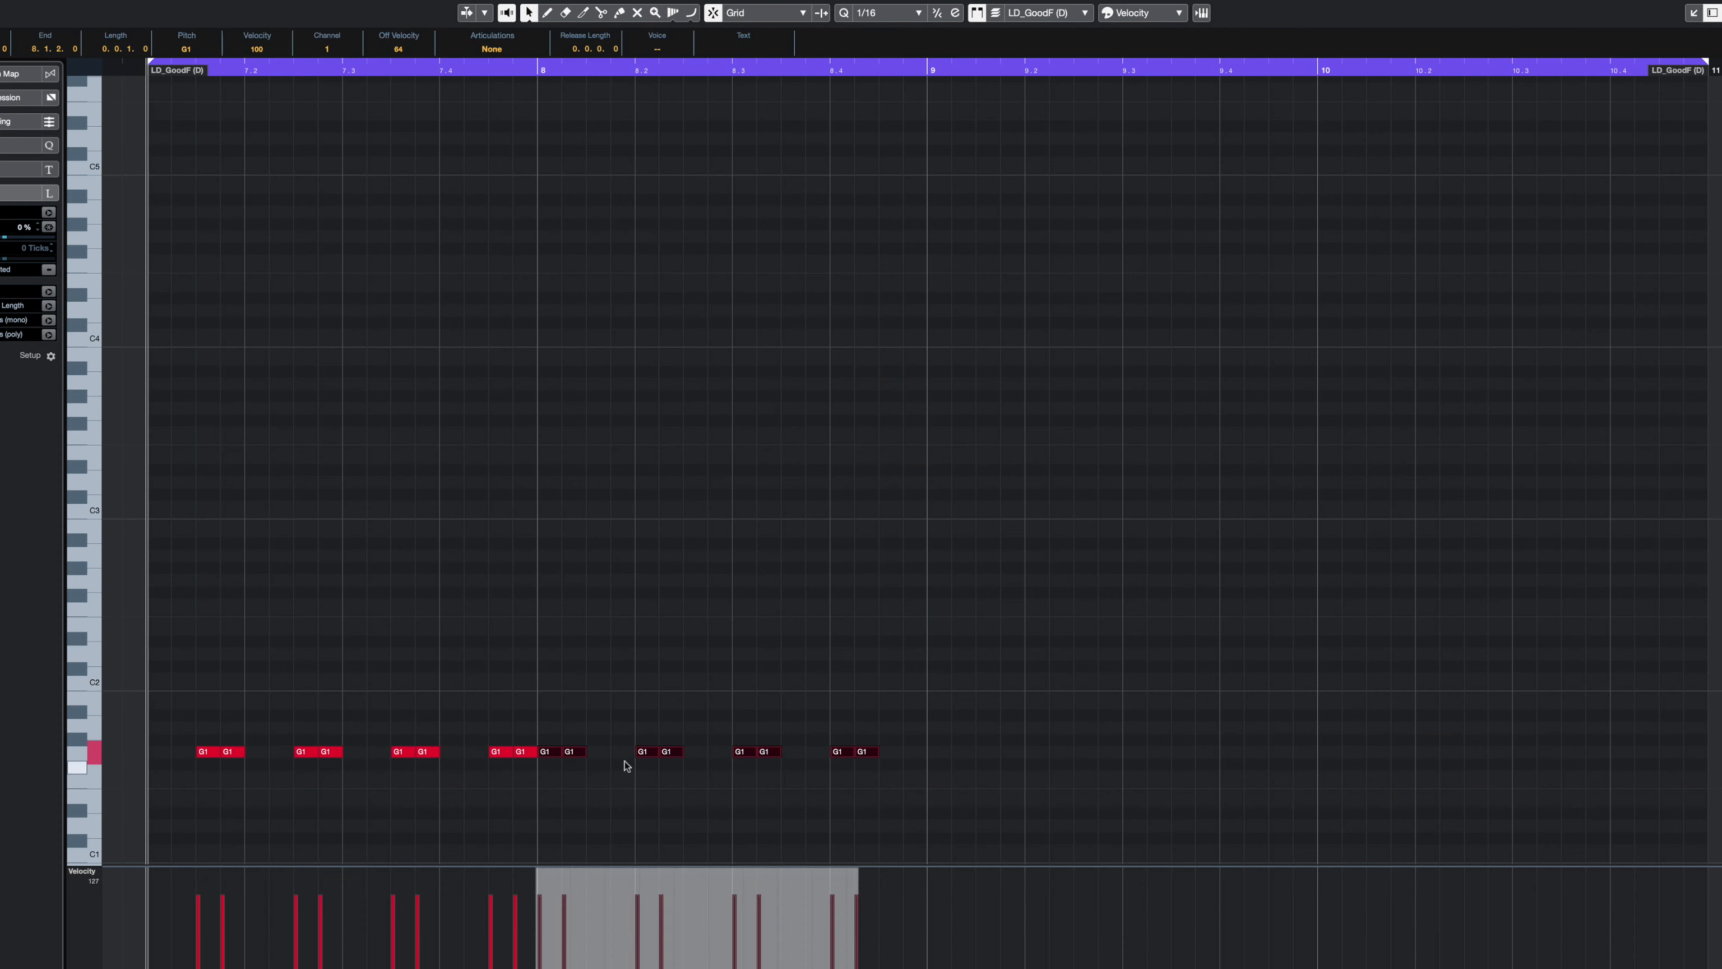
{"action": "left_click_drag", "start_coordinate": [590, 753], "coordinate": [638, 753]}
{"action": "left_click_drag", "start_coordinate": [1036, 653], "coordinate": [146, 801]}
{"action": "key", "text": "ctrl+d"}
{"action": "left_click_drag", "start_coordinate": [936, 751], "coordinate": [992, 751]}
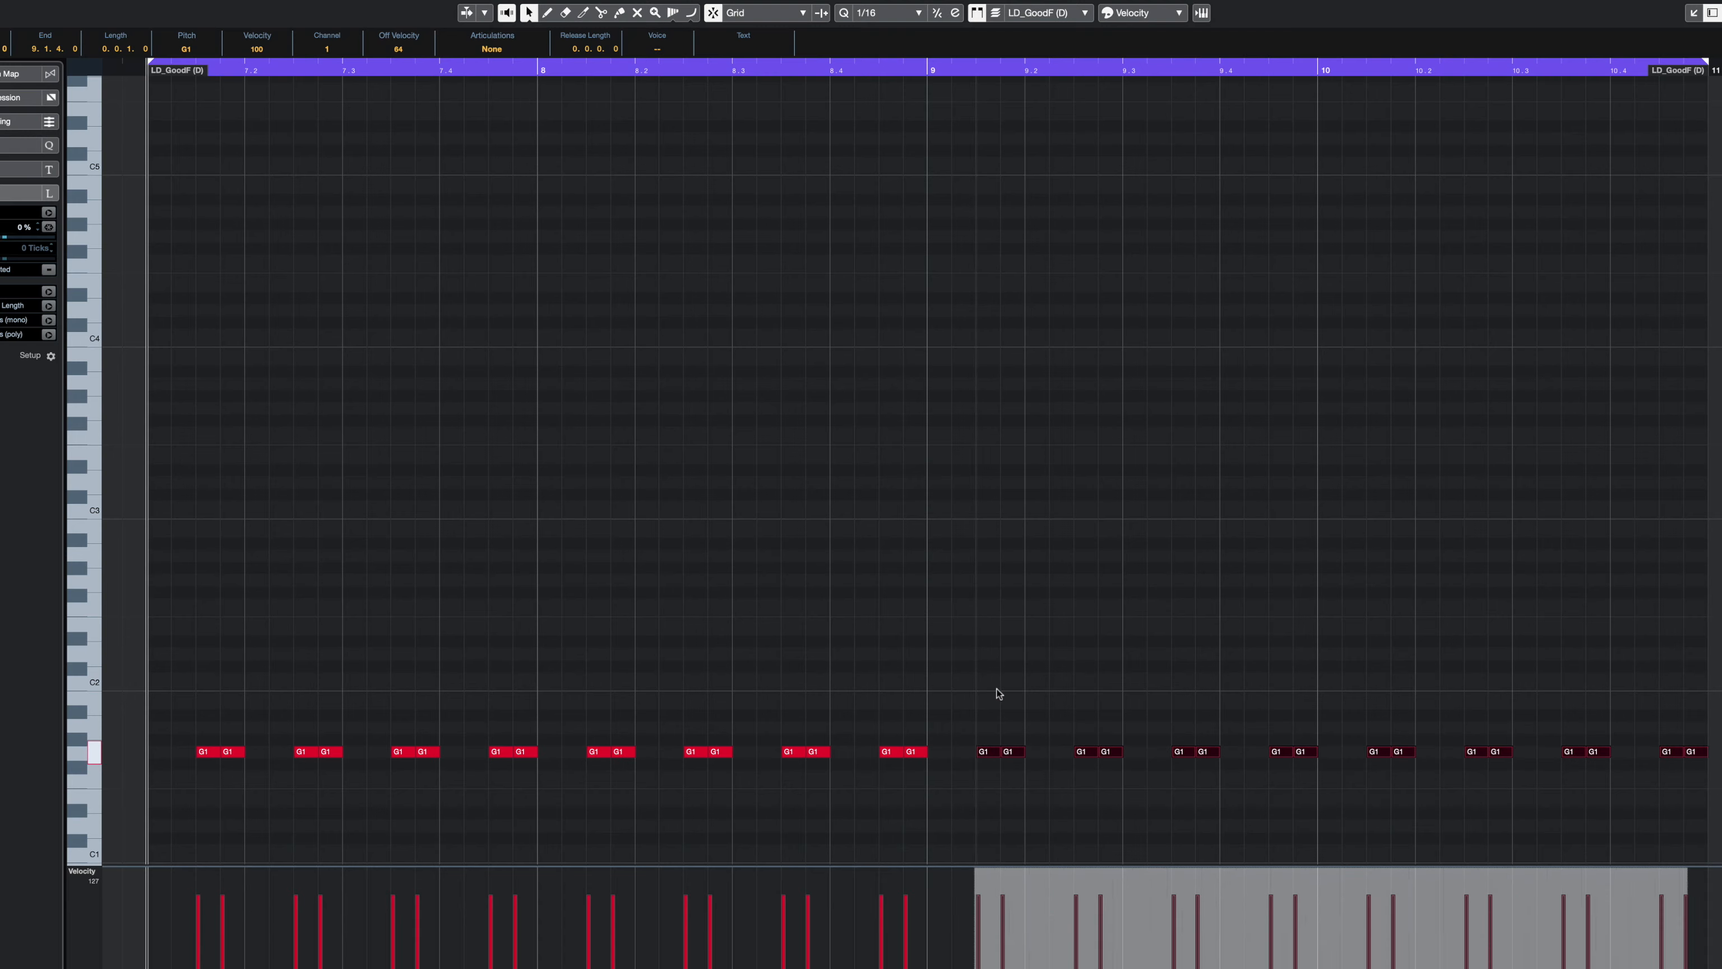
{"action": "left_click", "coordinate": [998, 693]}
- Play the bass line, return to the project arrangement, and add the first lead track to the soloed tracks
{"action": "key", "text": "space"}
{"action": "key", "text": "Return"}
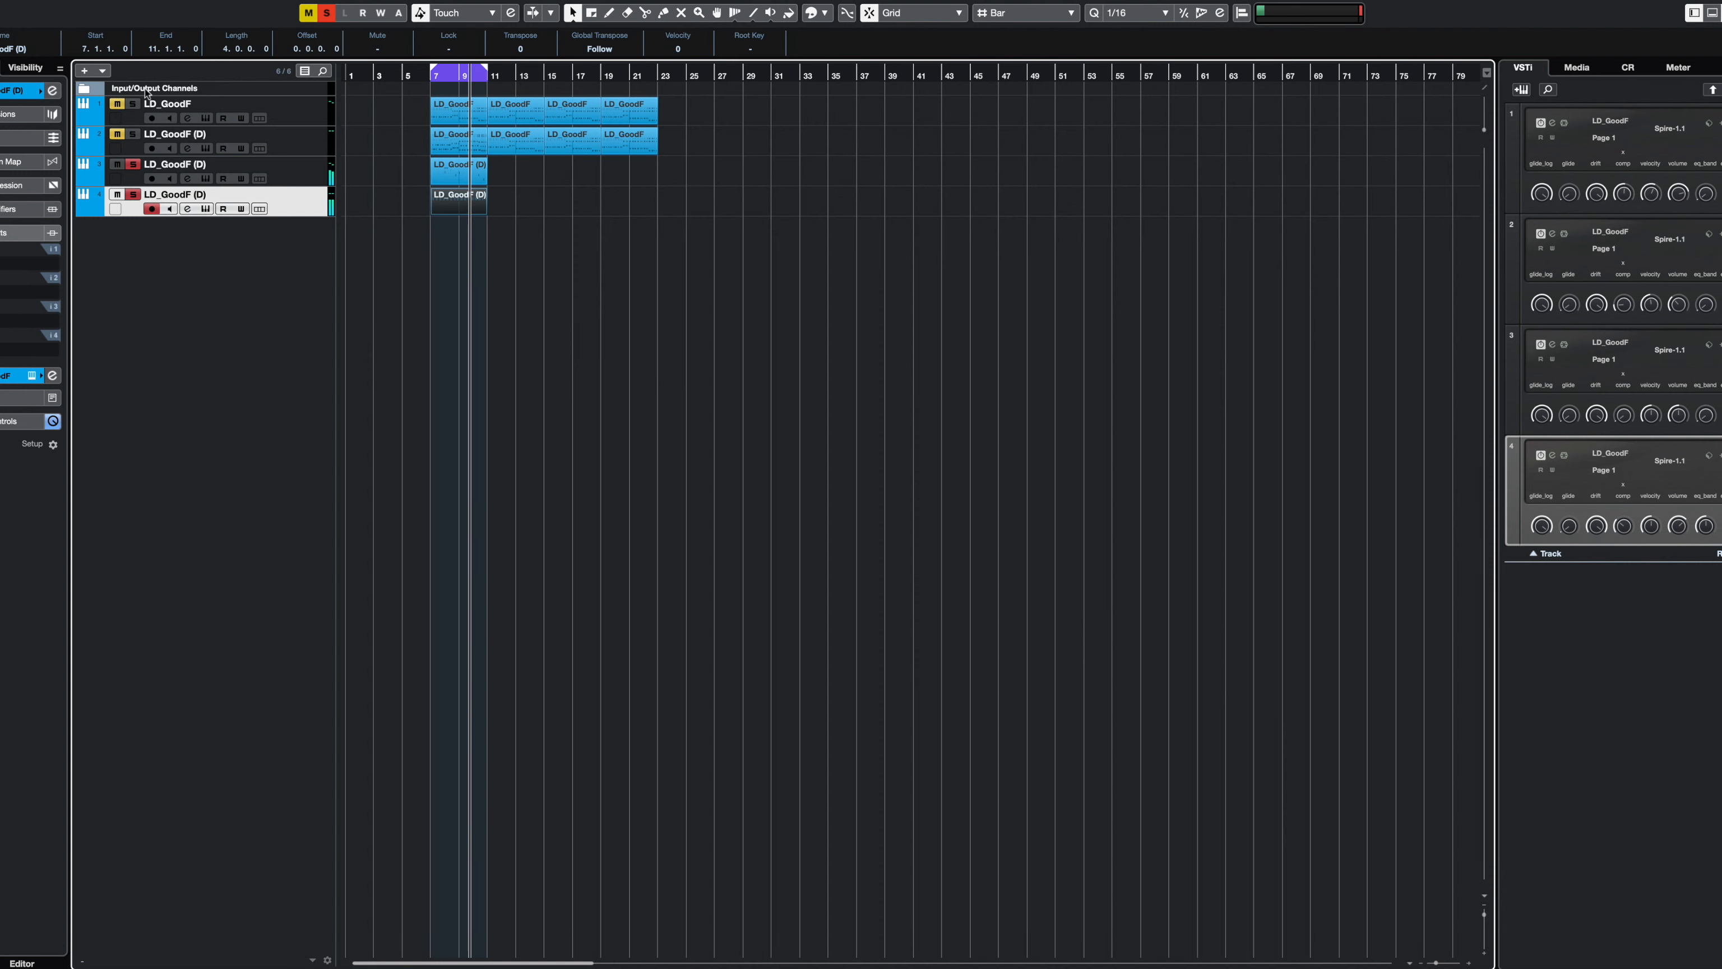
{"action": "left_click", "coordinate": [135, 106]}
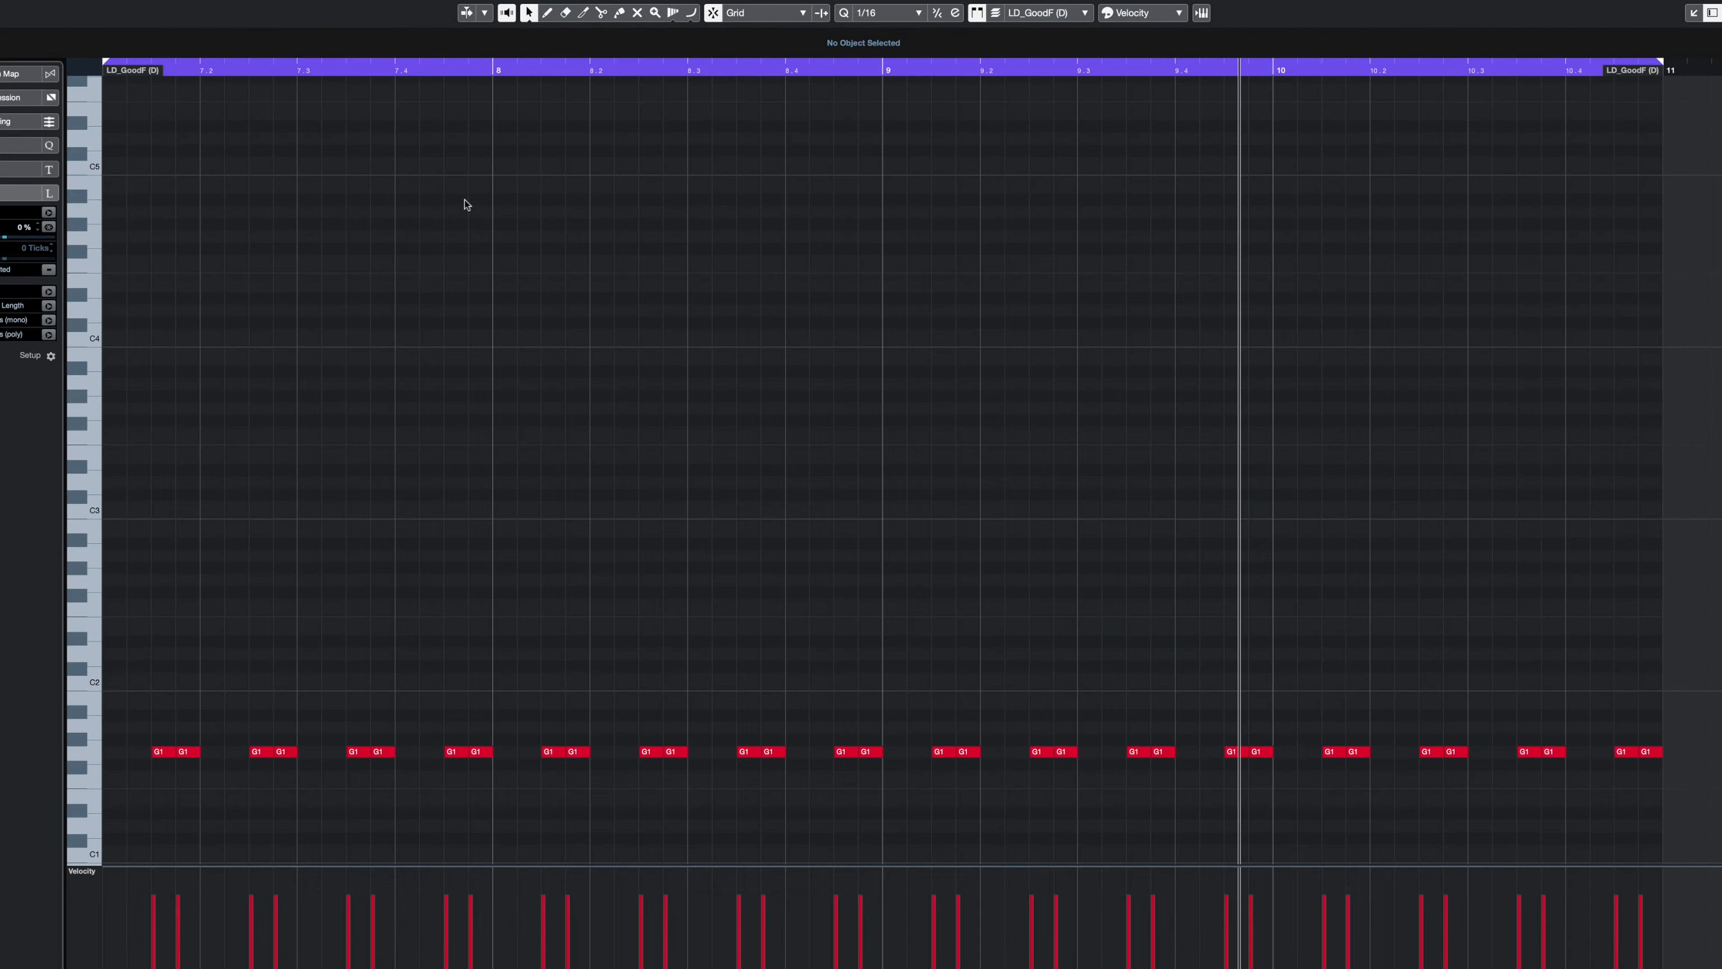
- Reopen the bass part and raise all notes from the second beat of bar 8 onward to A#1
{"action": "double_click", "coordinate": [465, 203]}
{"action": "key", "text": "g"}
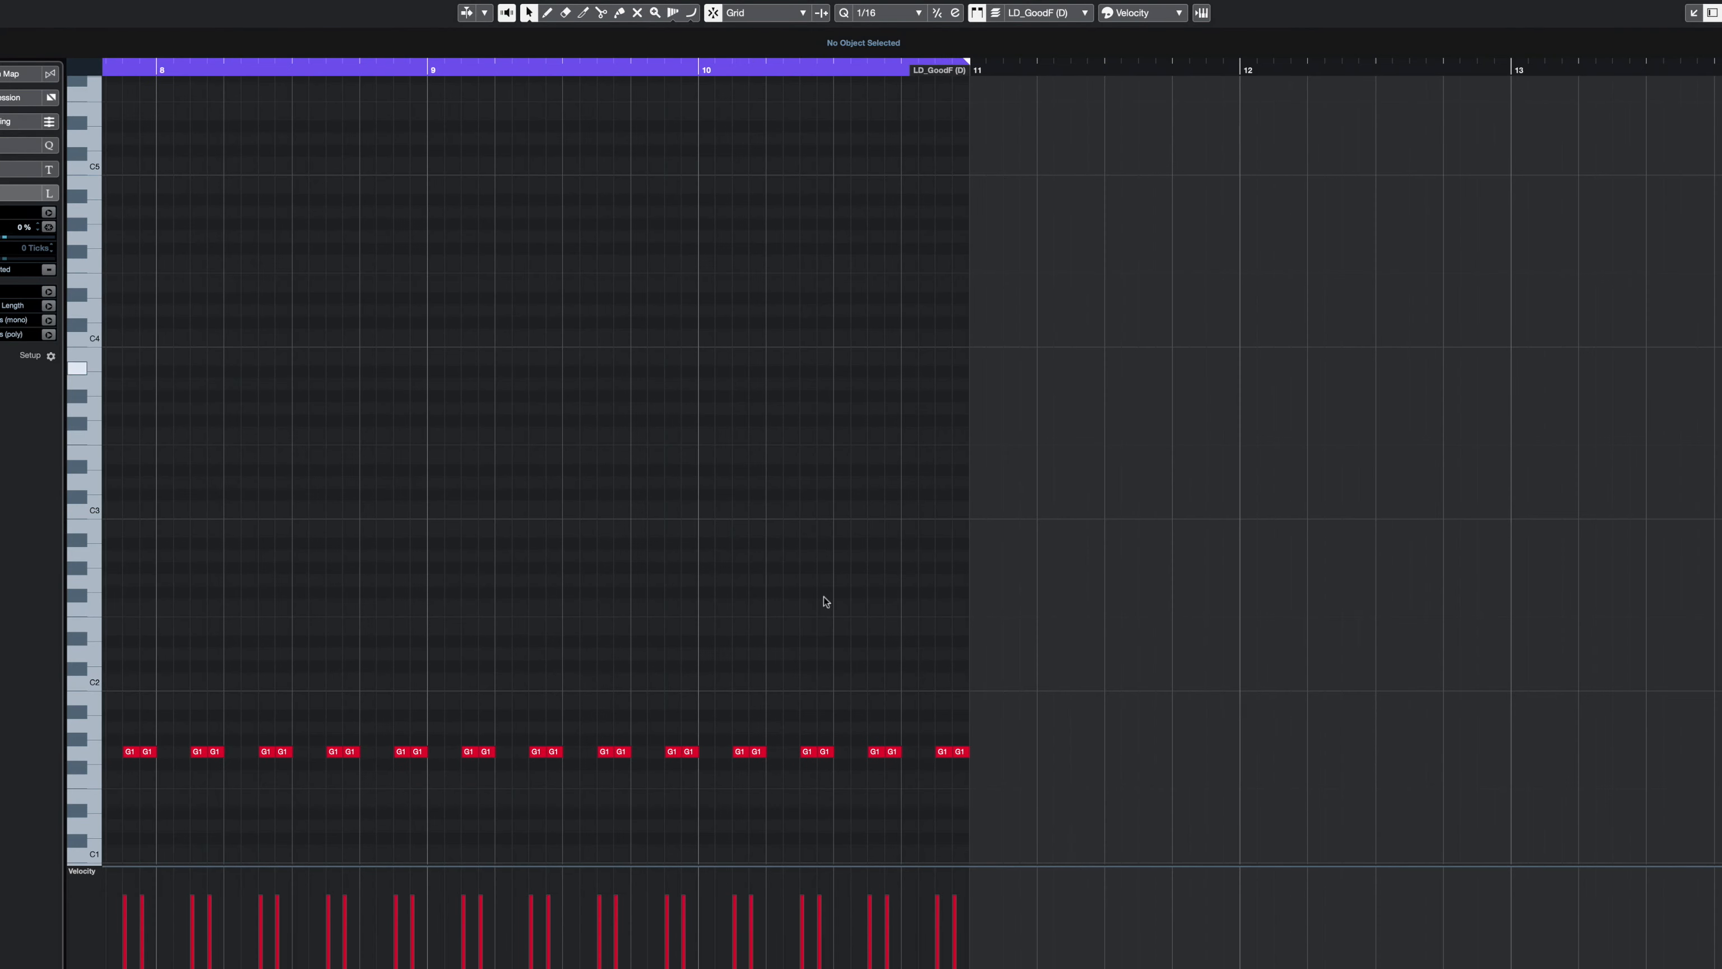
{"action": "left_click_drag", "start_coordinate": [1141, 669], "coordinate": [1135, 781]}
{"action": "key", "text": "g"}
{"action": "left_click_drag", "start_coordinate": [1411, 681], "coordinate": [833, 779]}
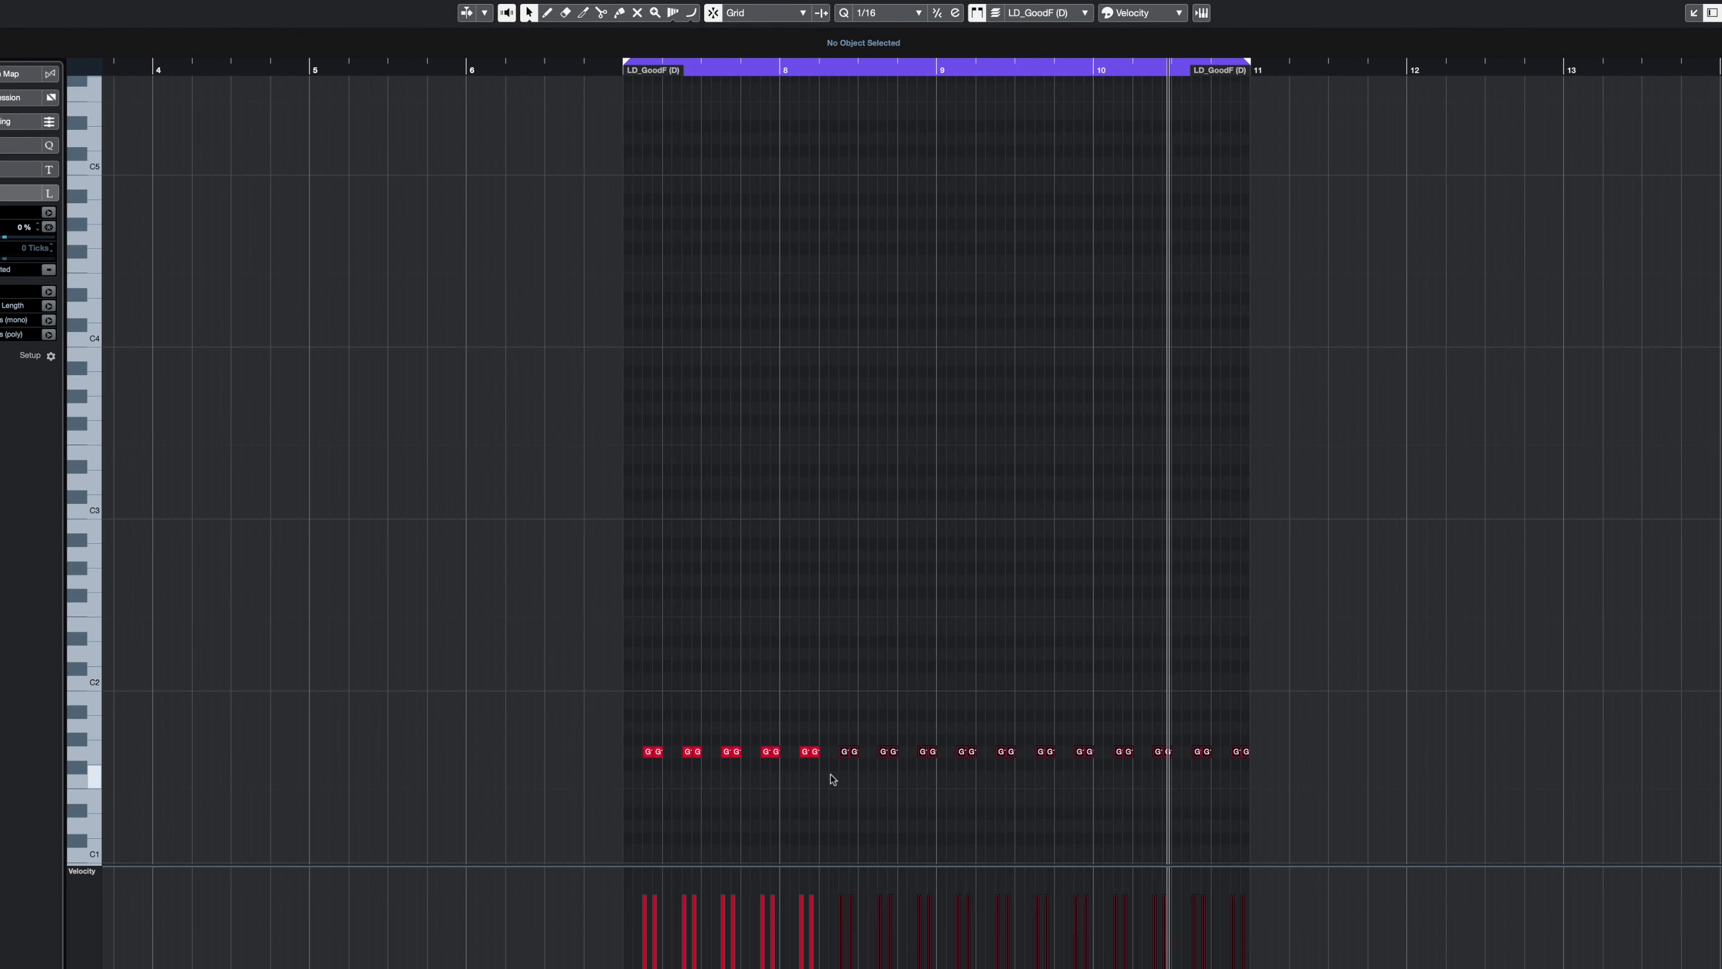
{"action": "key", "text": "Up"}
{"action": "key", "text": "Up"}
{"action": "key", "text": "Up"}
- Lower the bass notes from the start of bar 9 onward to F1
{"action": "left_click_drag", "start_coordinate": [1006, 748], "coordinate": [953, 749]}
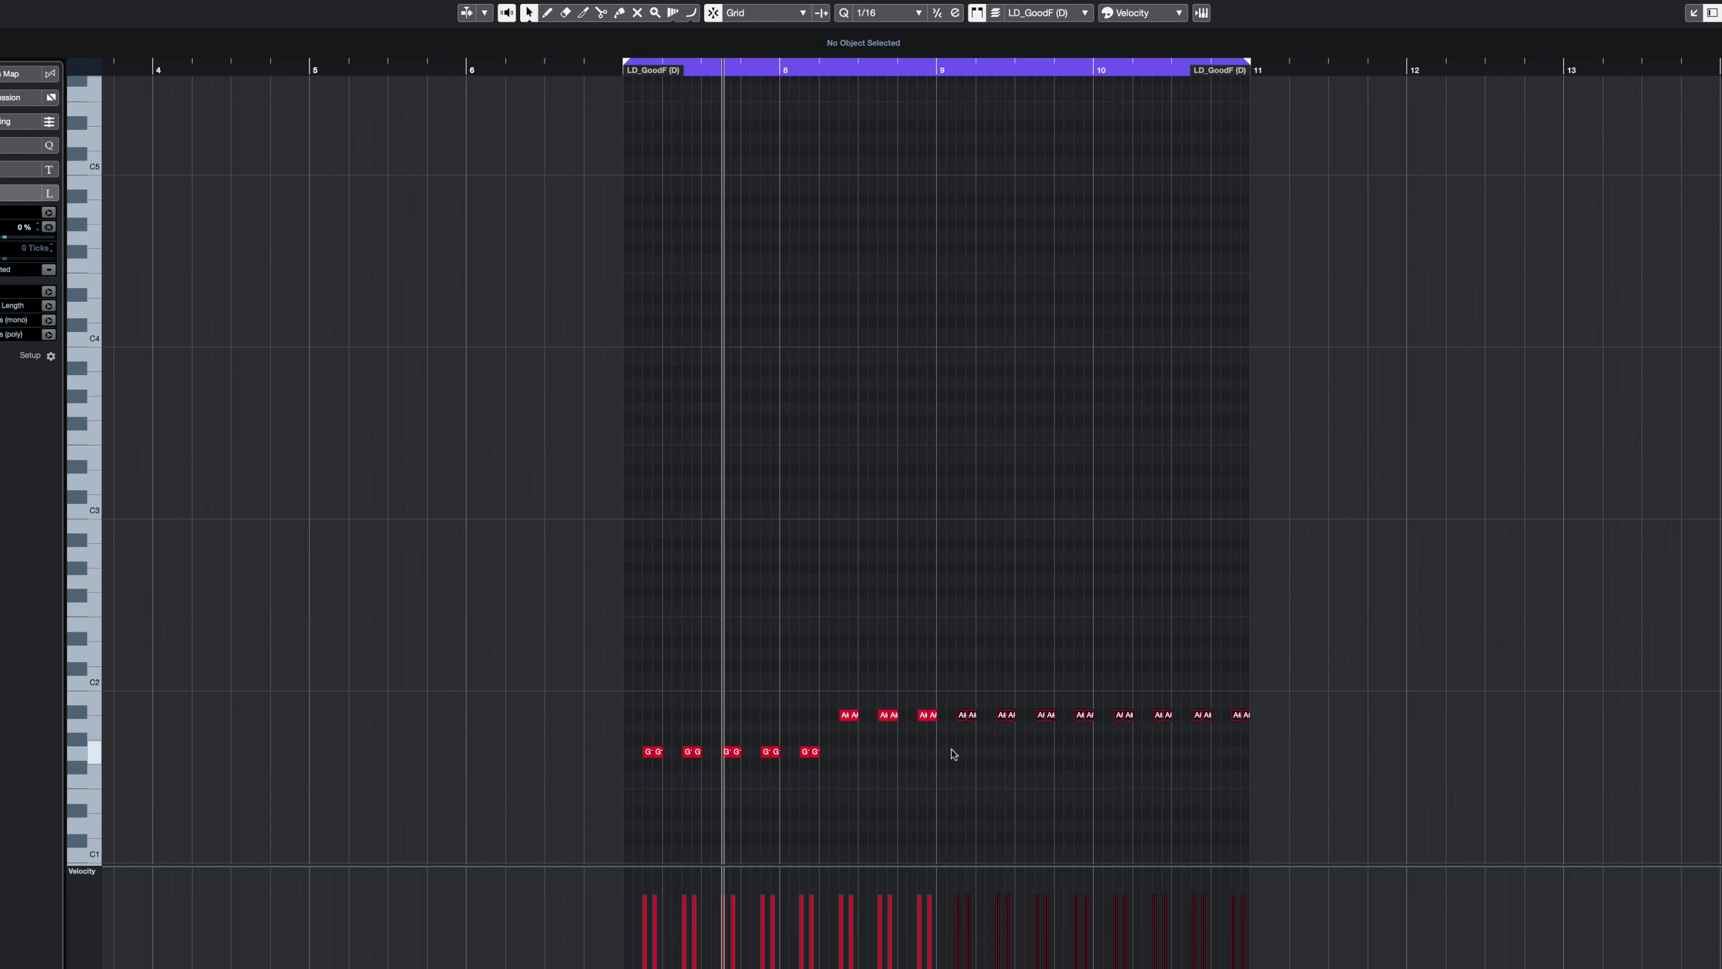
{"action": "key", "text": "Down"}
{"action": "key", "text": "Down"}
{"action": "key", "text": "Down"}
- Lower the last three bass note pairs in bar 10 to D1
{"action": "left_click_drag", "start_coordinate": [1211, 728], "coordinate": [1185, 767]}
{"action": "left_click_drag", "start_coordinate": [1326, 707], "coordinate": [1186, 791]}
{"action": "key", "text": "Down"}
{"action": "key", "text": "Down"}
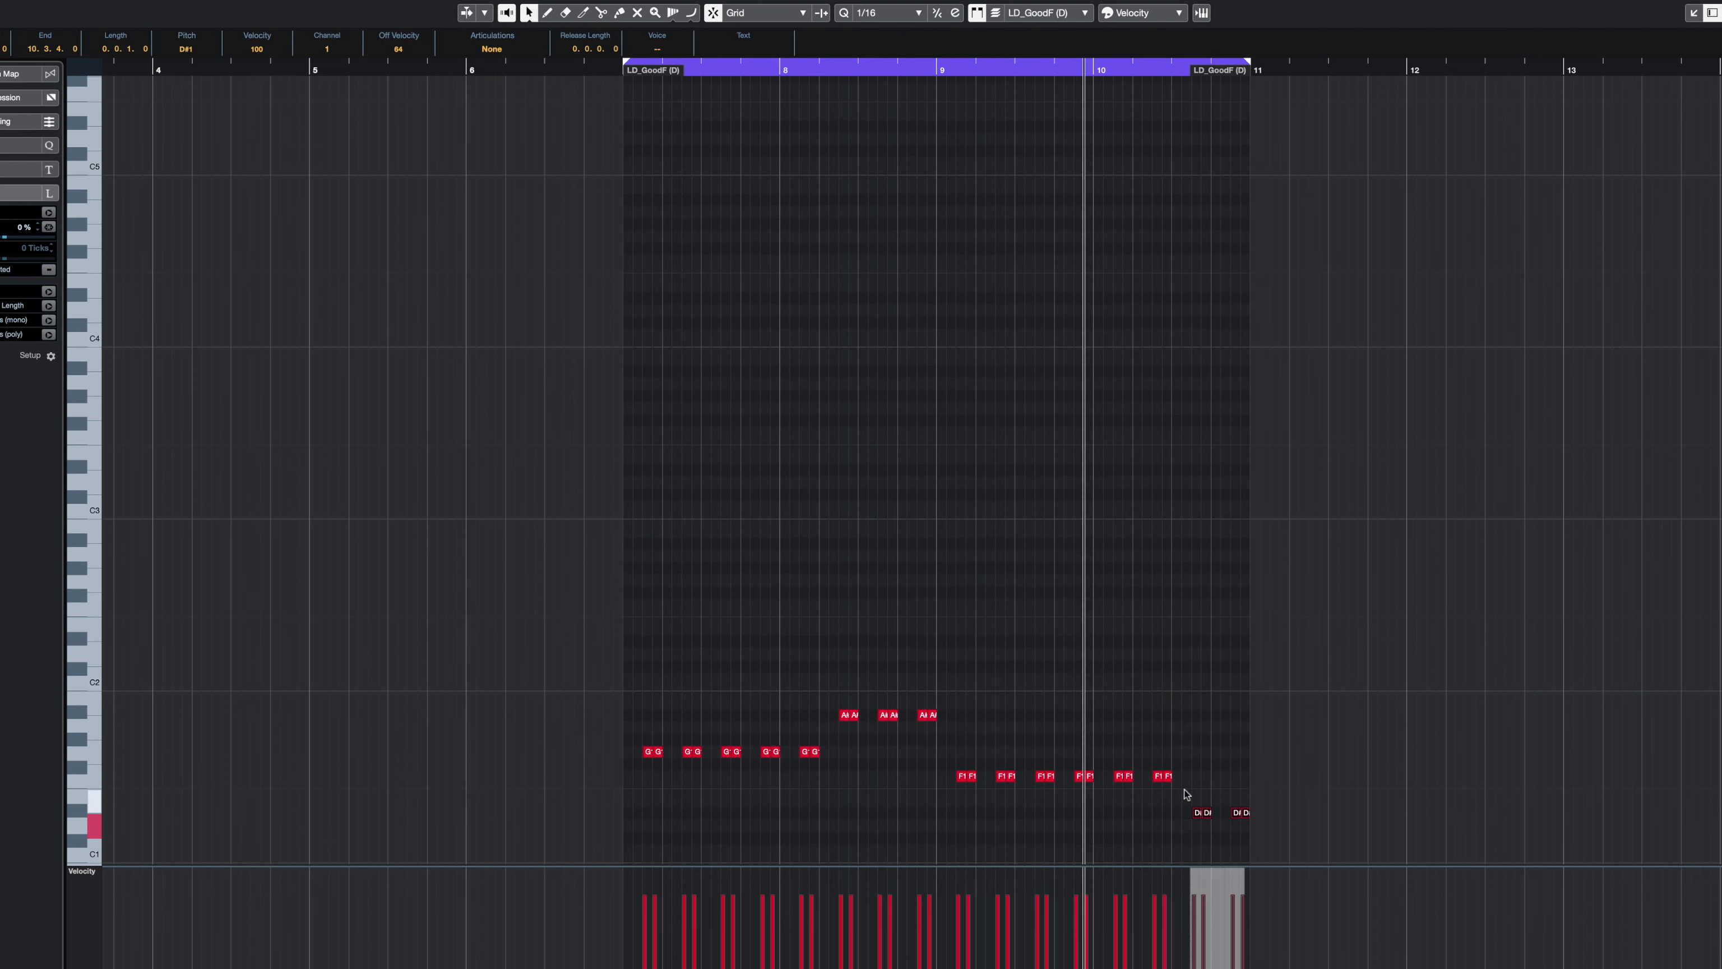
{"action": "key", "text": "Down"}
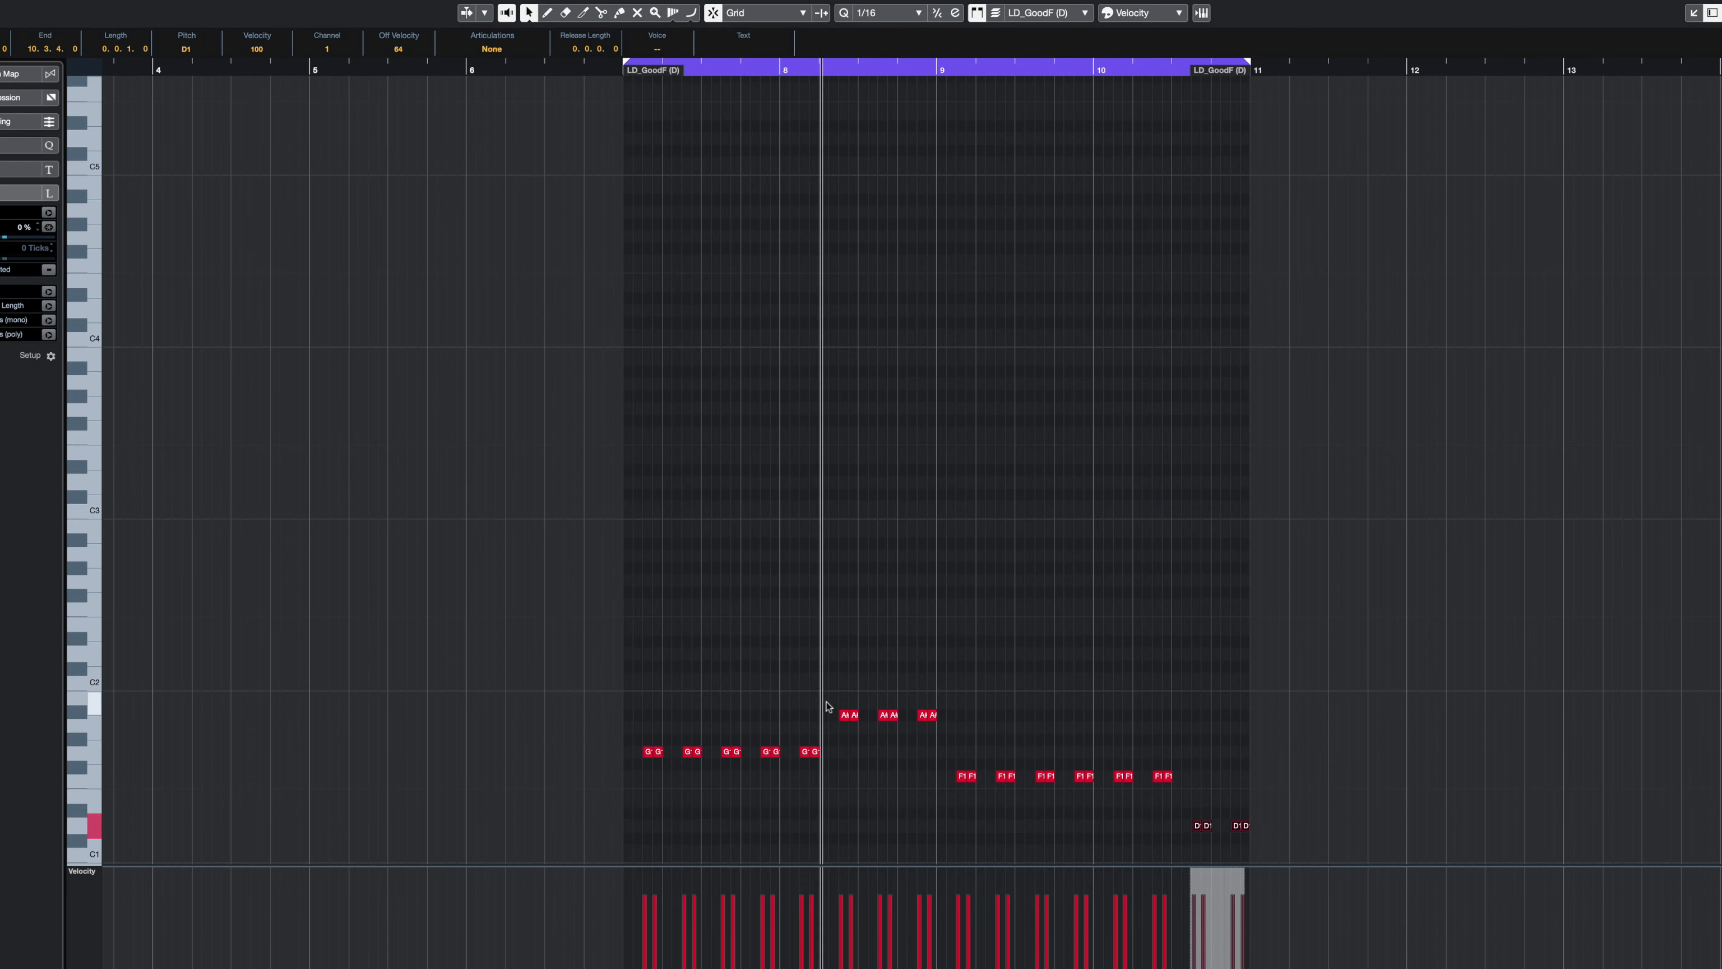
{"action": "left_click", "coordinate": [1163, 776]}
{"action": "key", "text": "Down"}
{"action": "key", "text": "Down"}
{"action": "key", "text": "Down"}
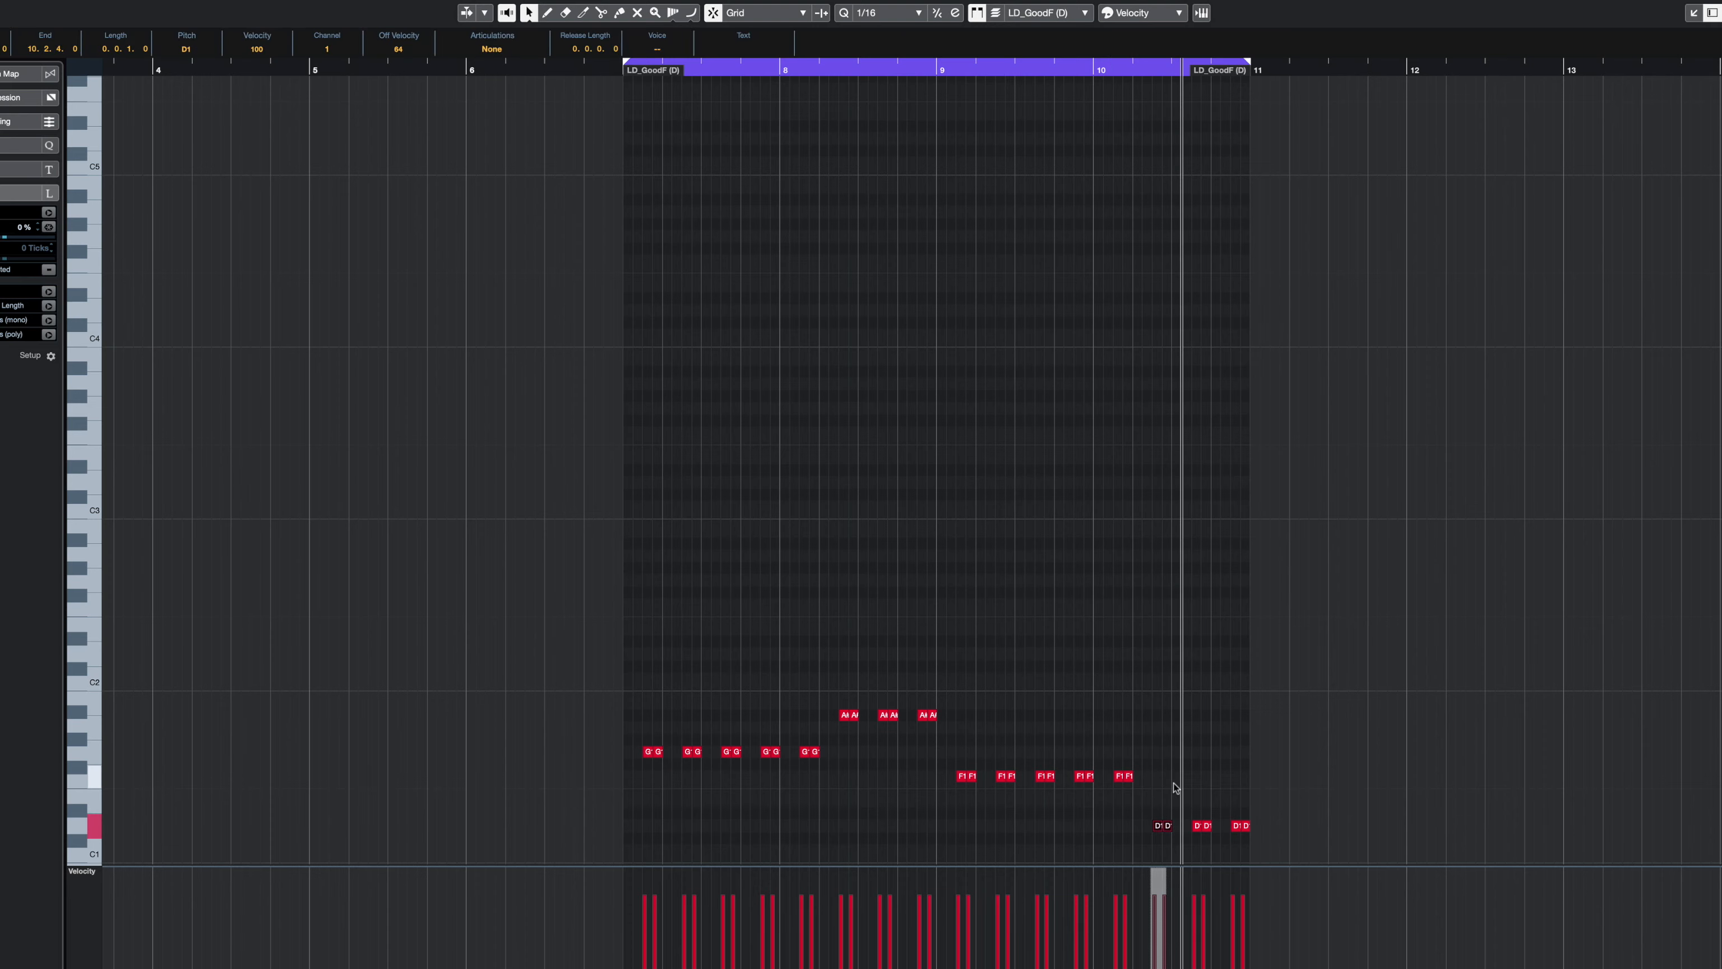
- Return to the project arrangement and clear all track mutes and solos
{"action": "key", "text": "Return"}
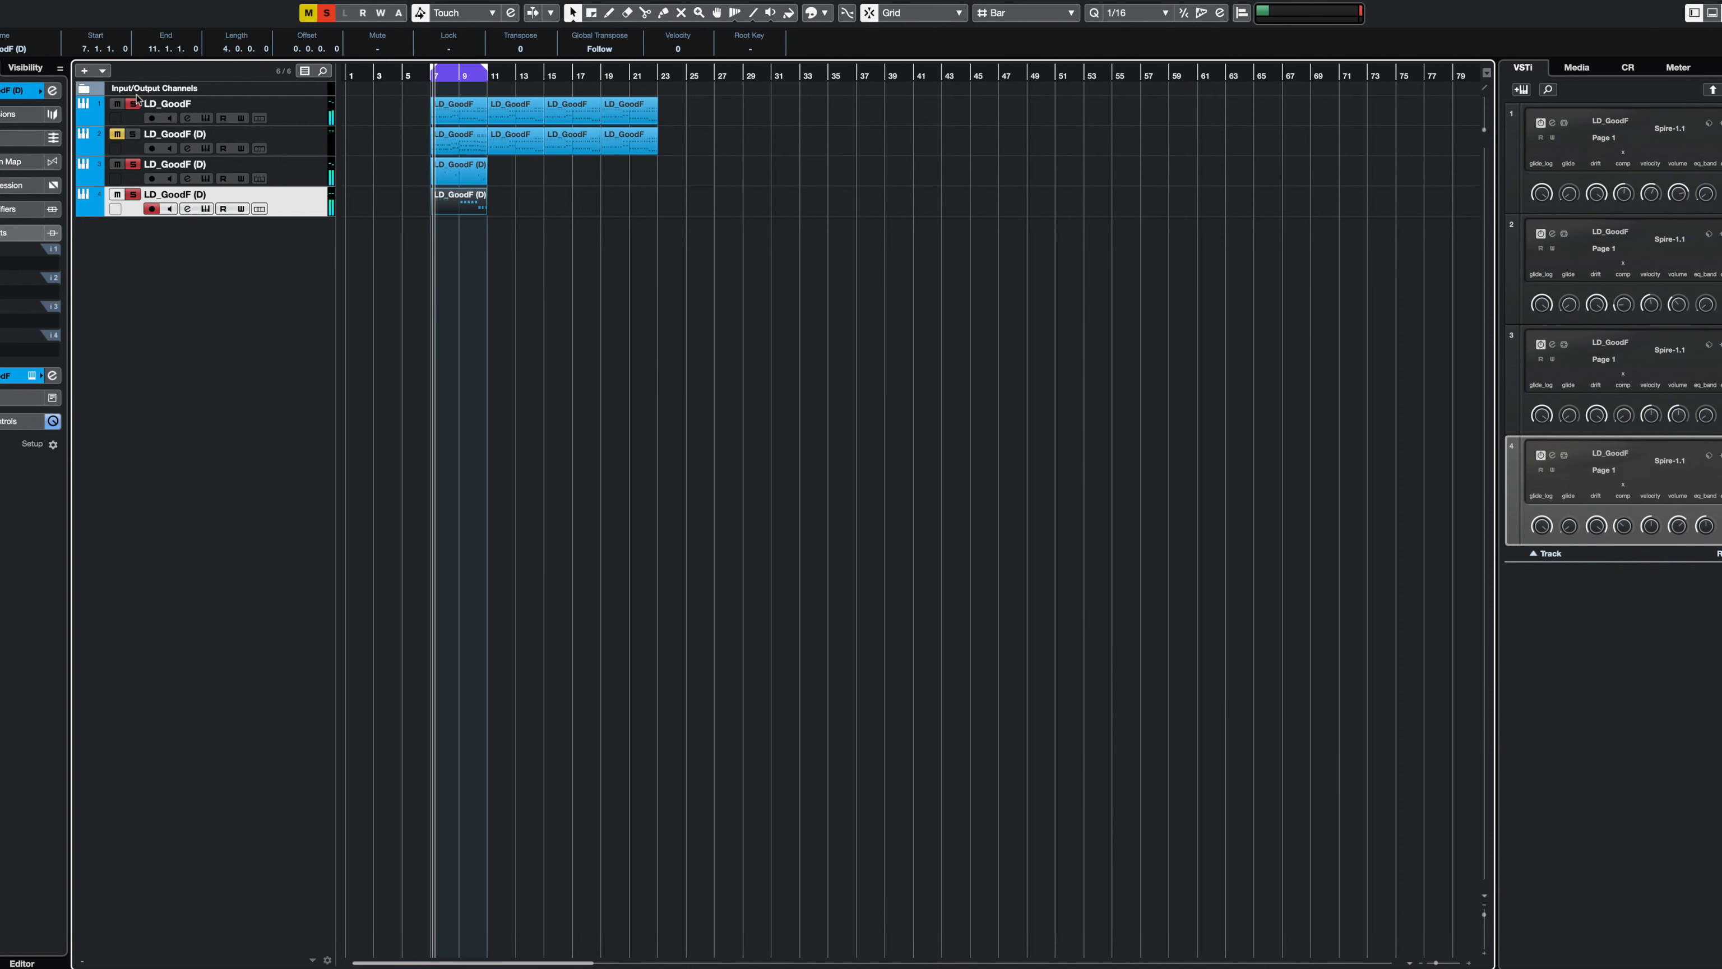
{"action": "left_click", "coordinate": [320, 17]}
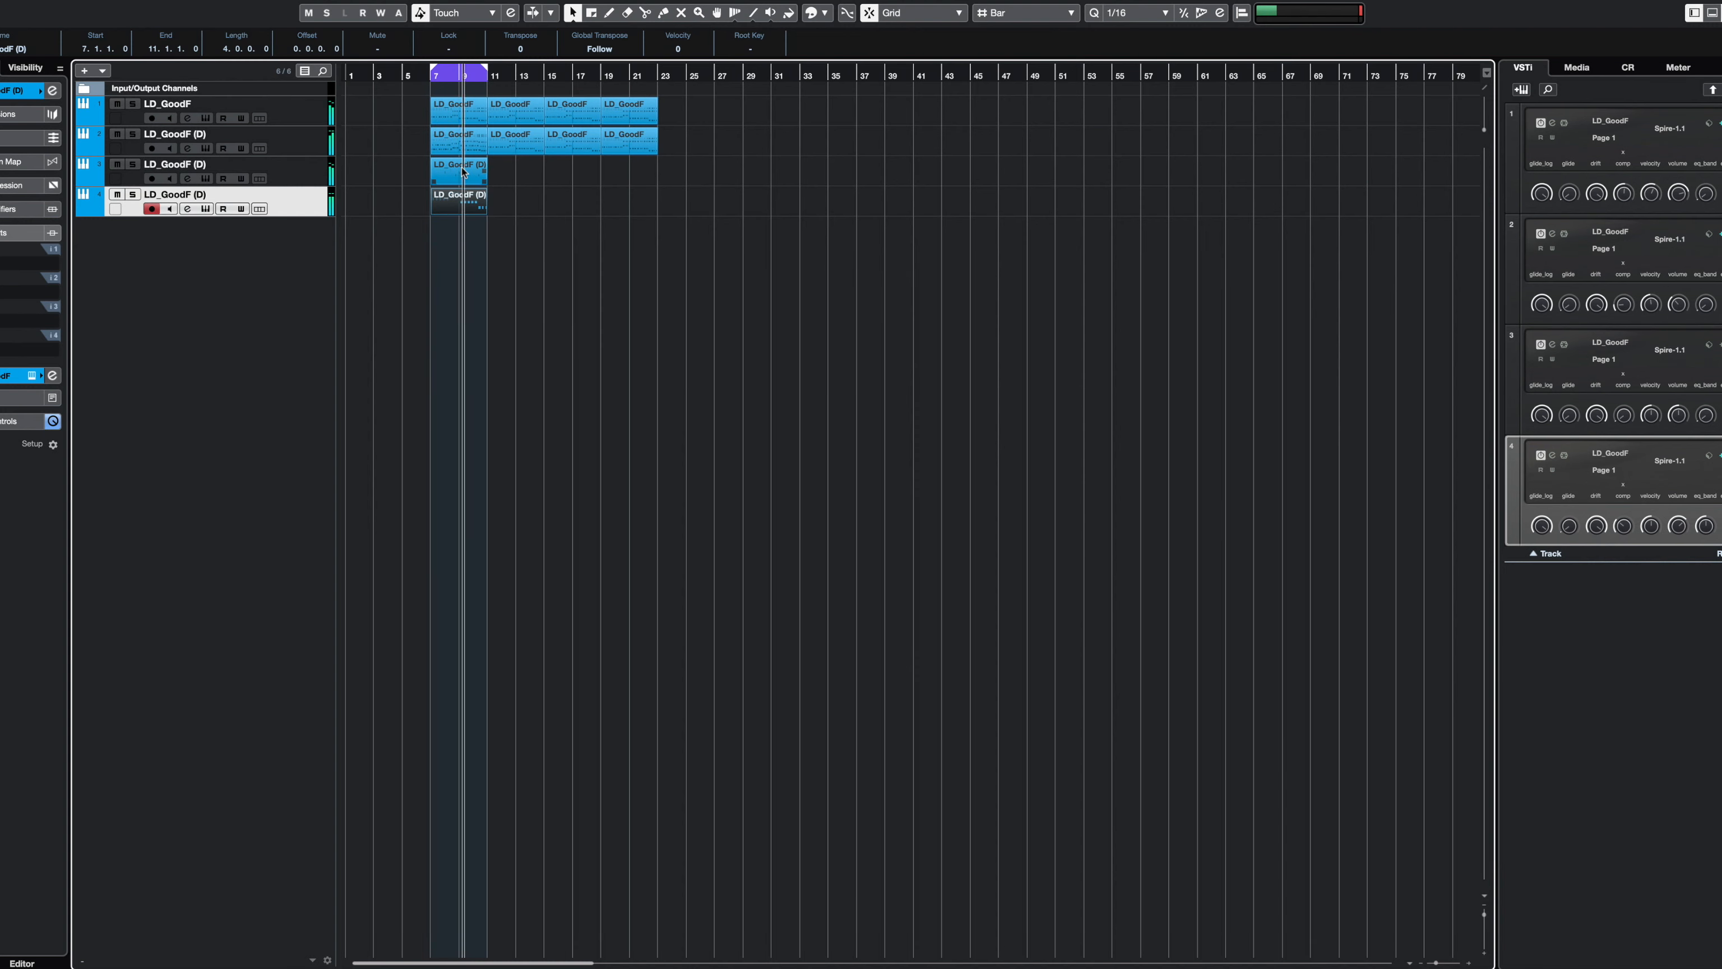
- Move the second track's first part to bar 25 and place a copy of its bar 11 part at bar 7
{"action": "left_click_drag", "start_coordinate": [461, 135], "coordinate": [705, 147]}
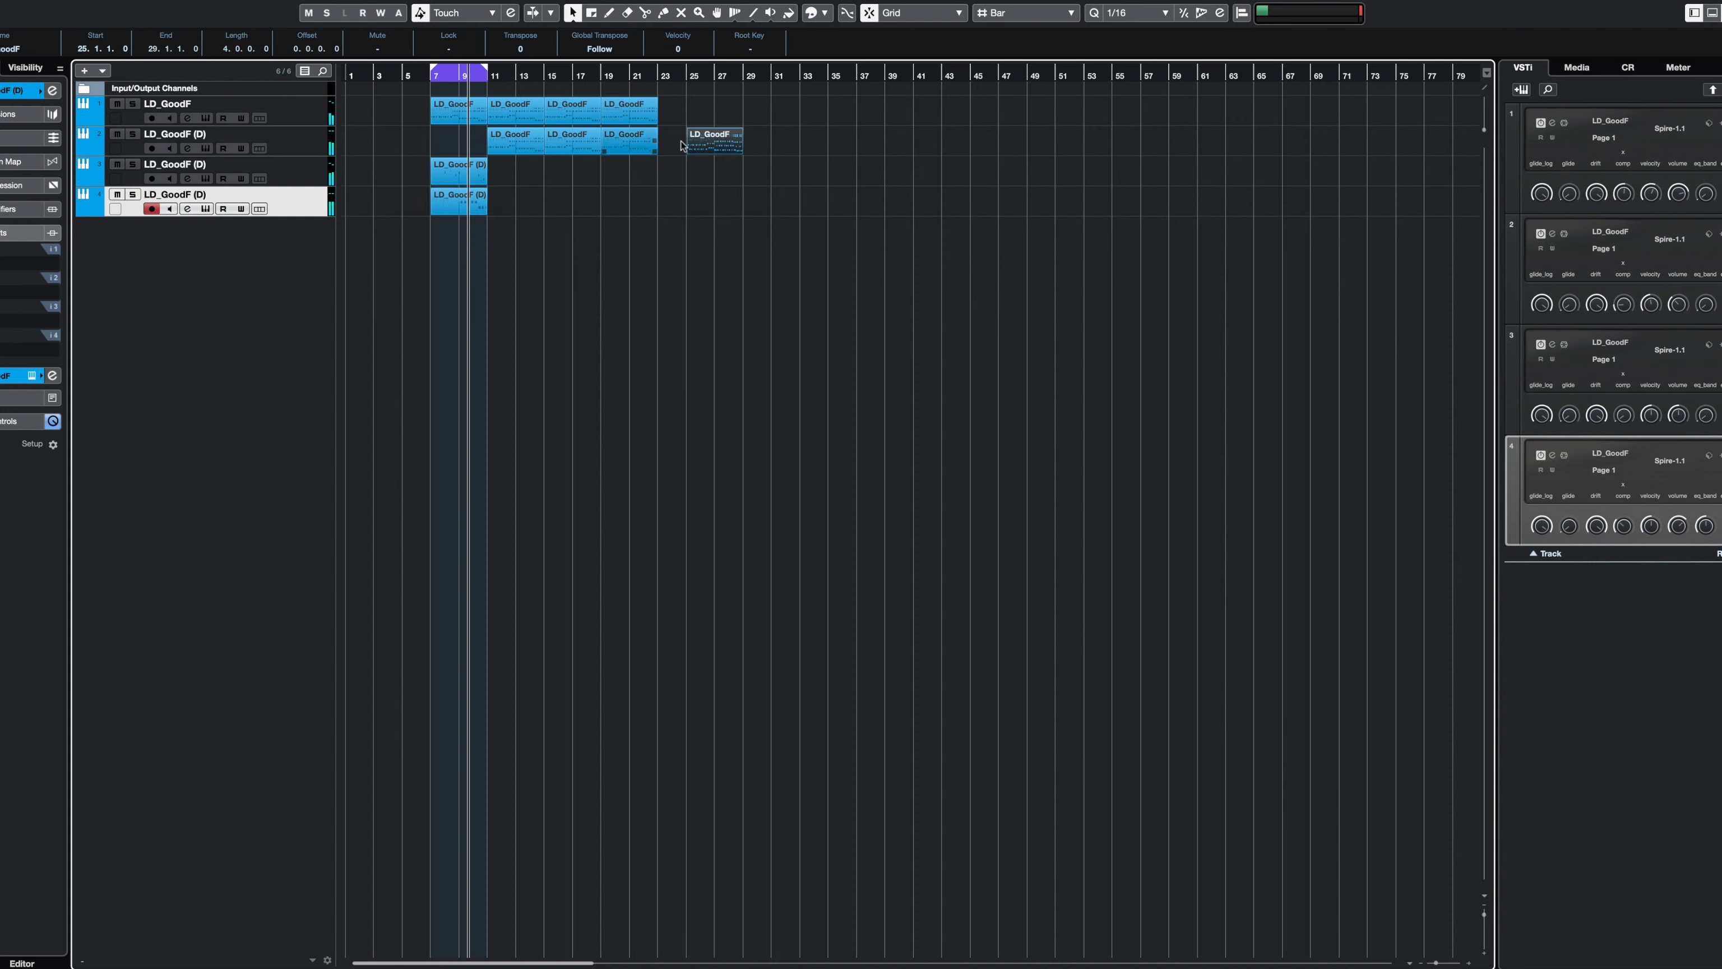
{"action": "left_click_drag", "start_coordinate": [518, 144], "coordinate": [459, 144]}
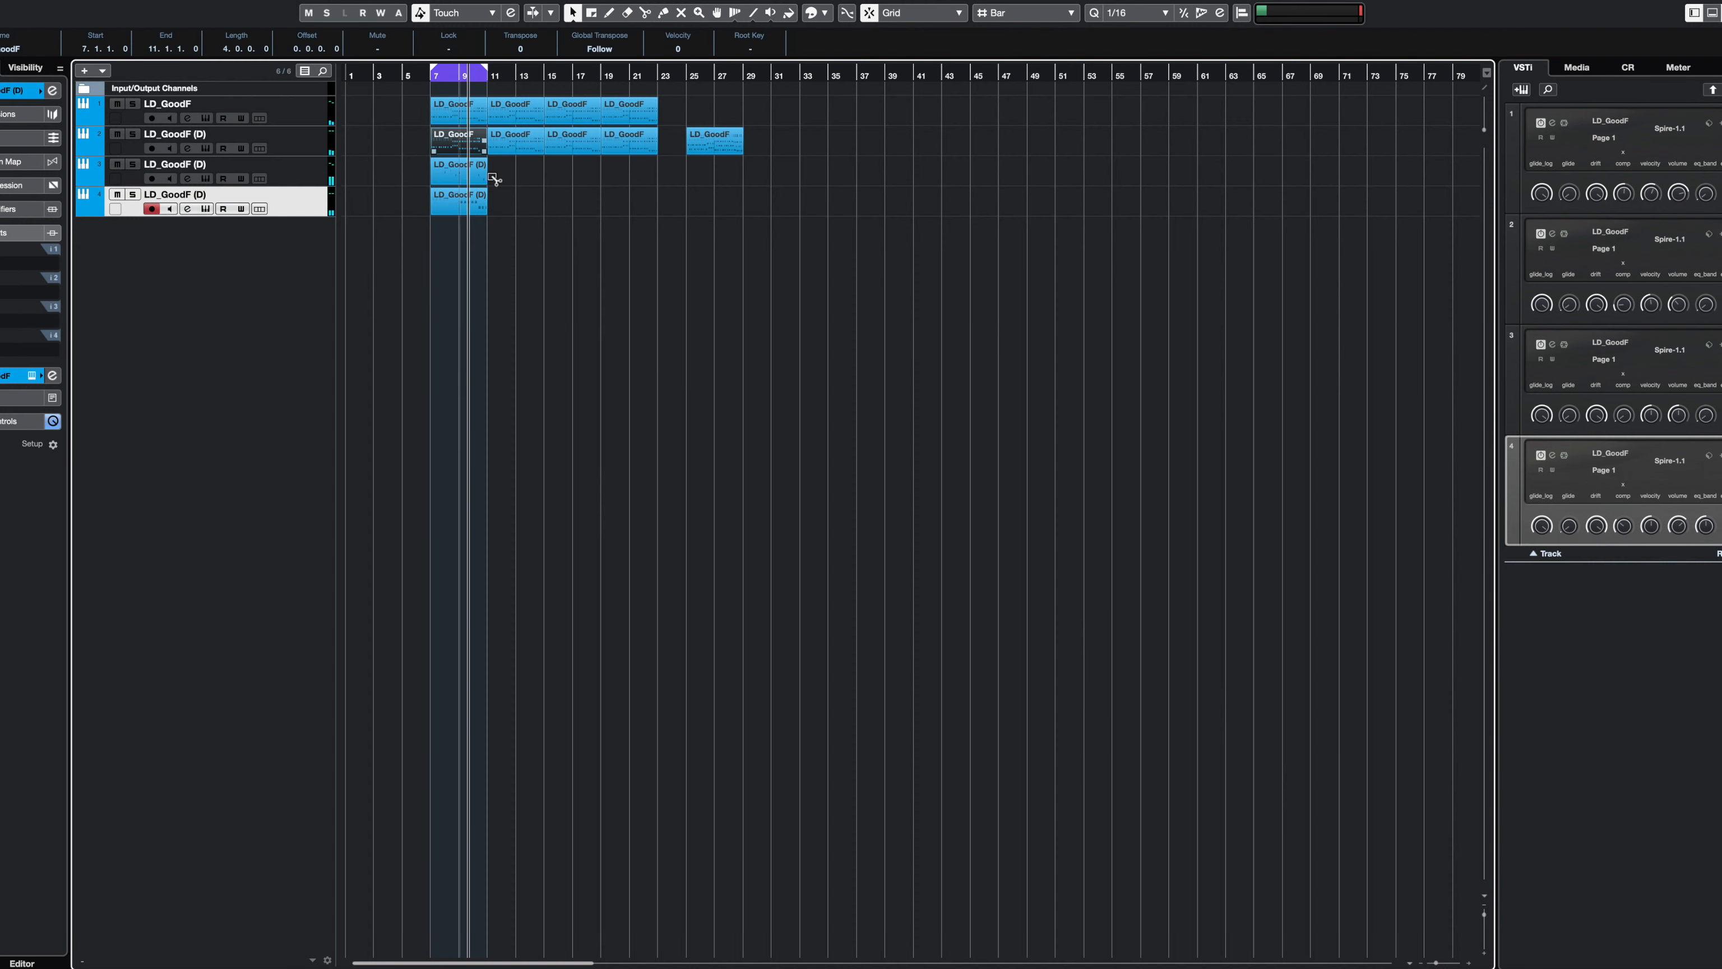
{"action": "left_click", "coordinate": [568, 229]}
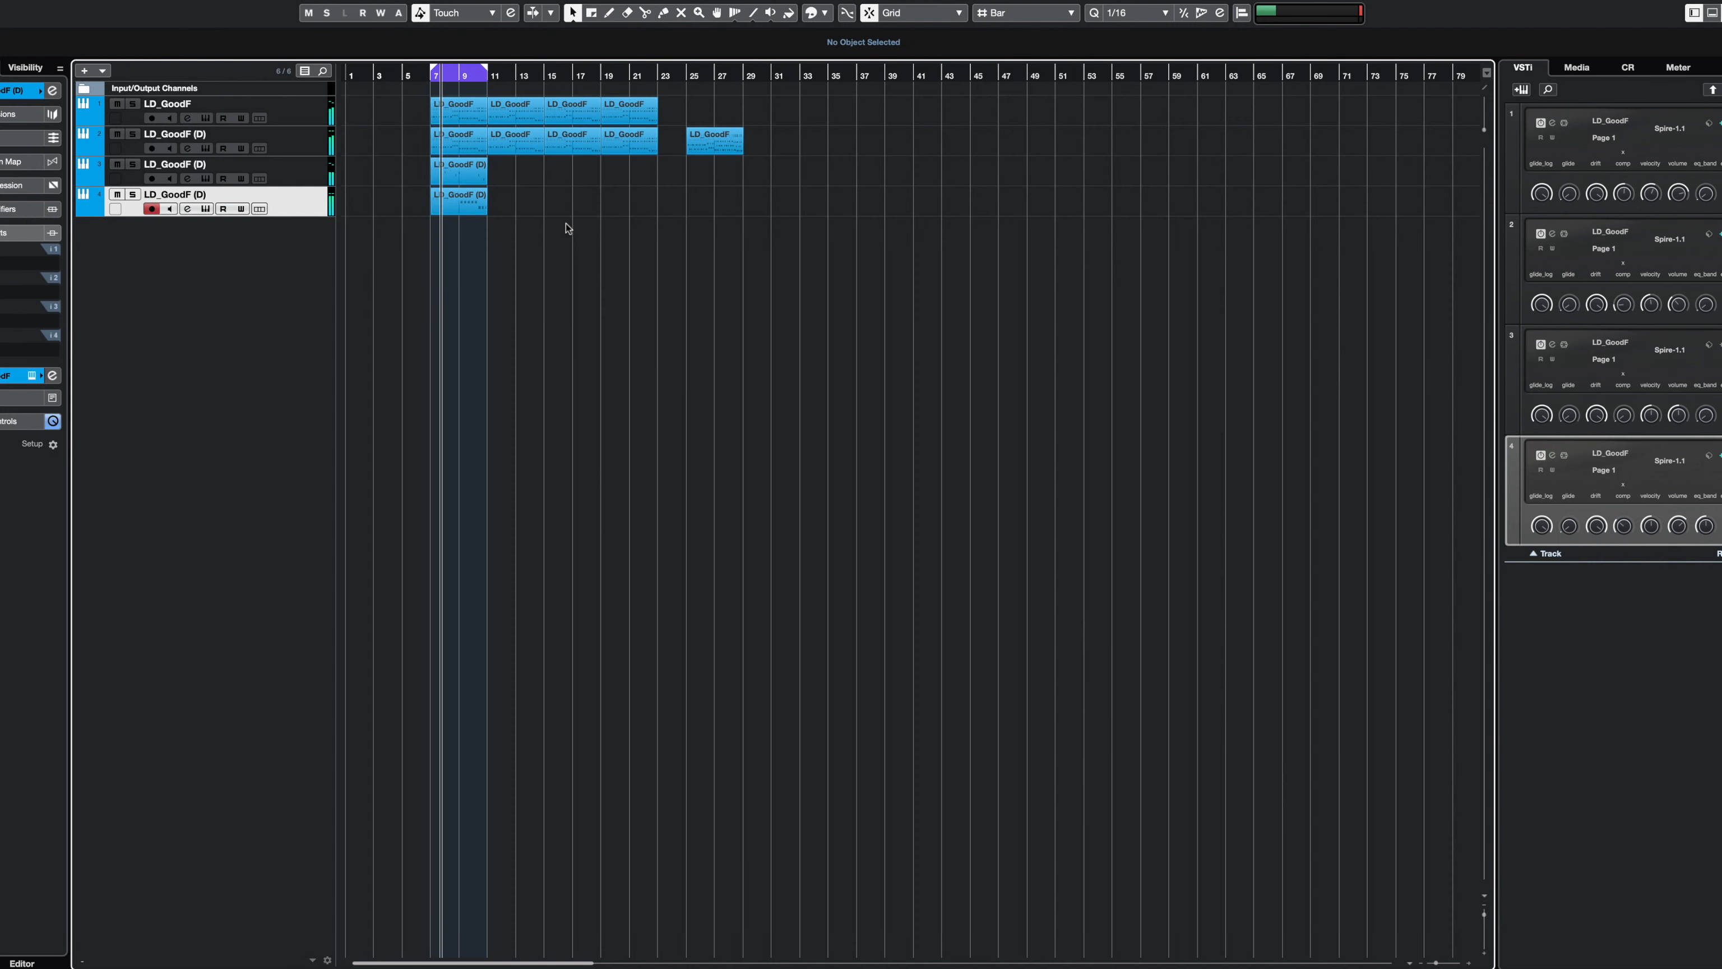
- Examine the notes in the second track's part at bar 25, close its editor, and stop playback
{"action": "right_click", "coordinate": [310, 211]}
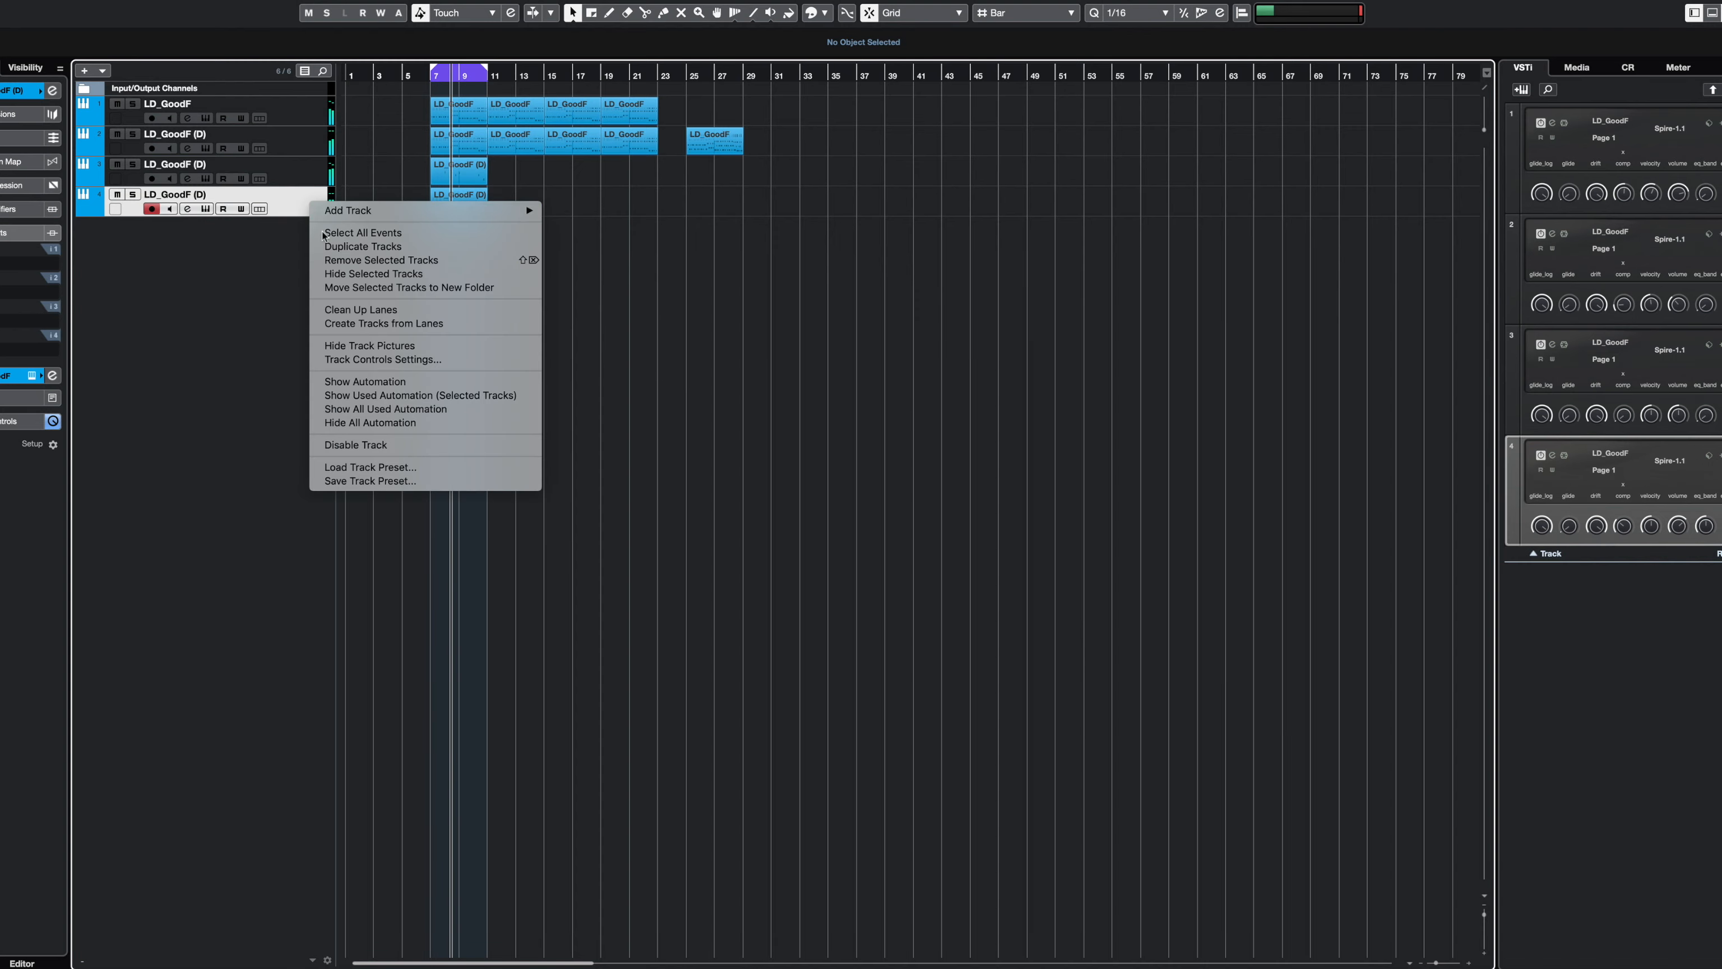
{"action": "left_click", "coordinate": [868, 199]}
{"action": "left_click", "coordinate": [726, 135]}
{"action": "key", "text": "Return"}
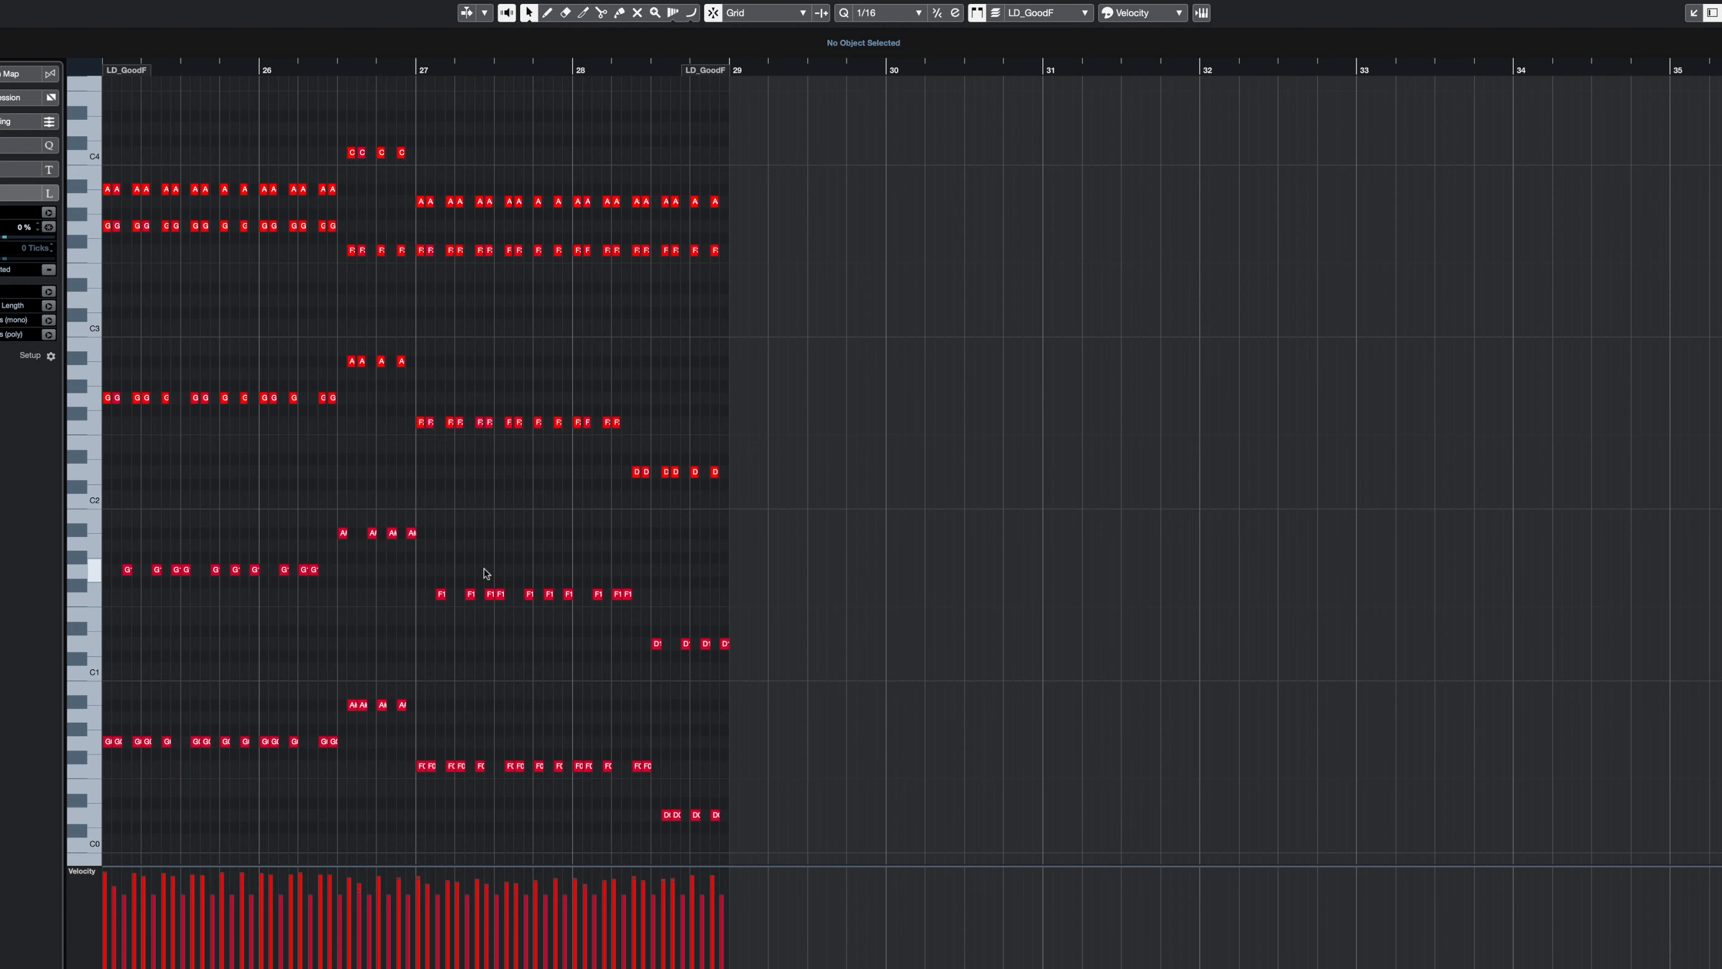
{"action": "key", "text": "Escape"}
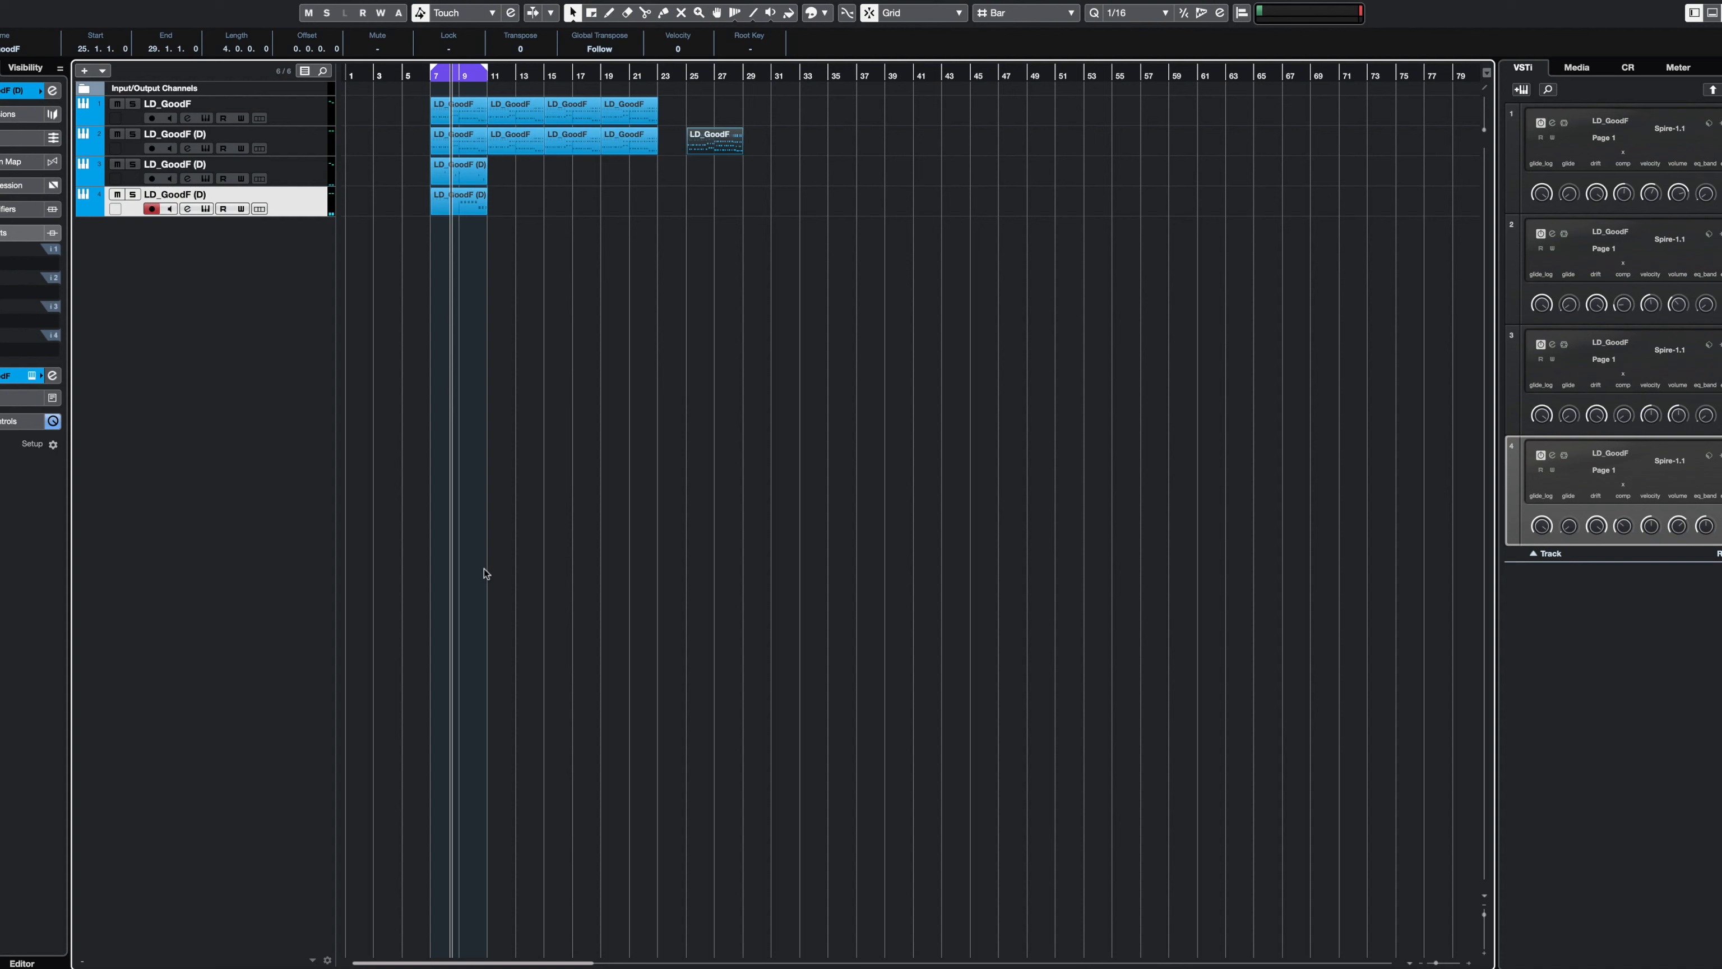
{"action": "key", "text": "space"}
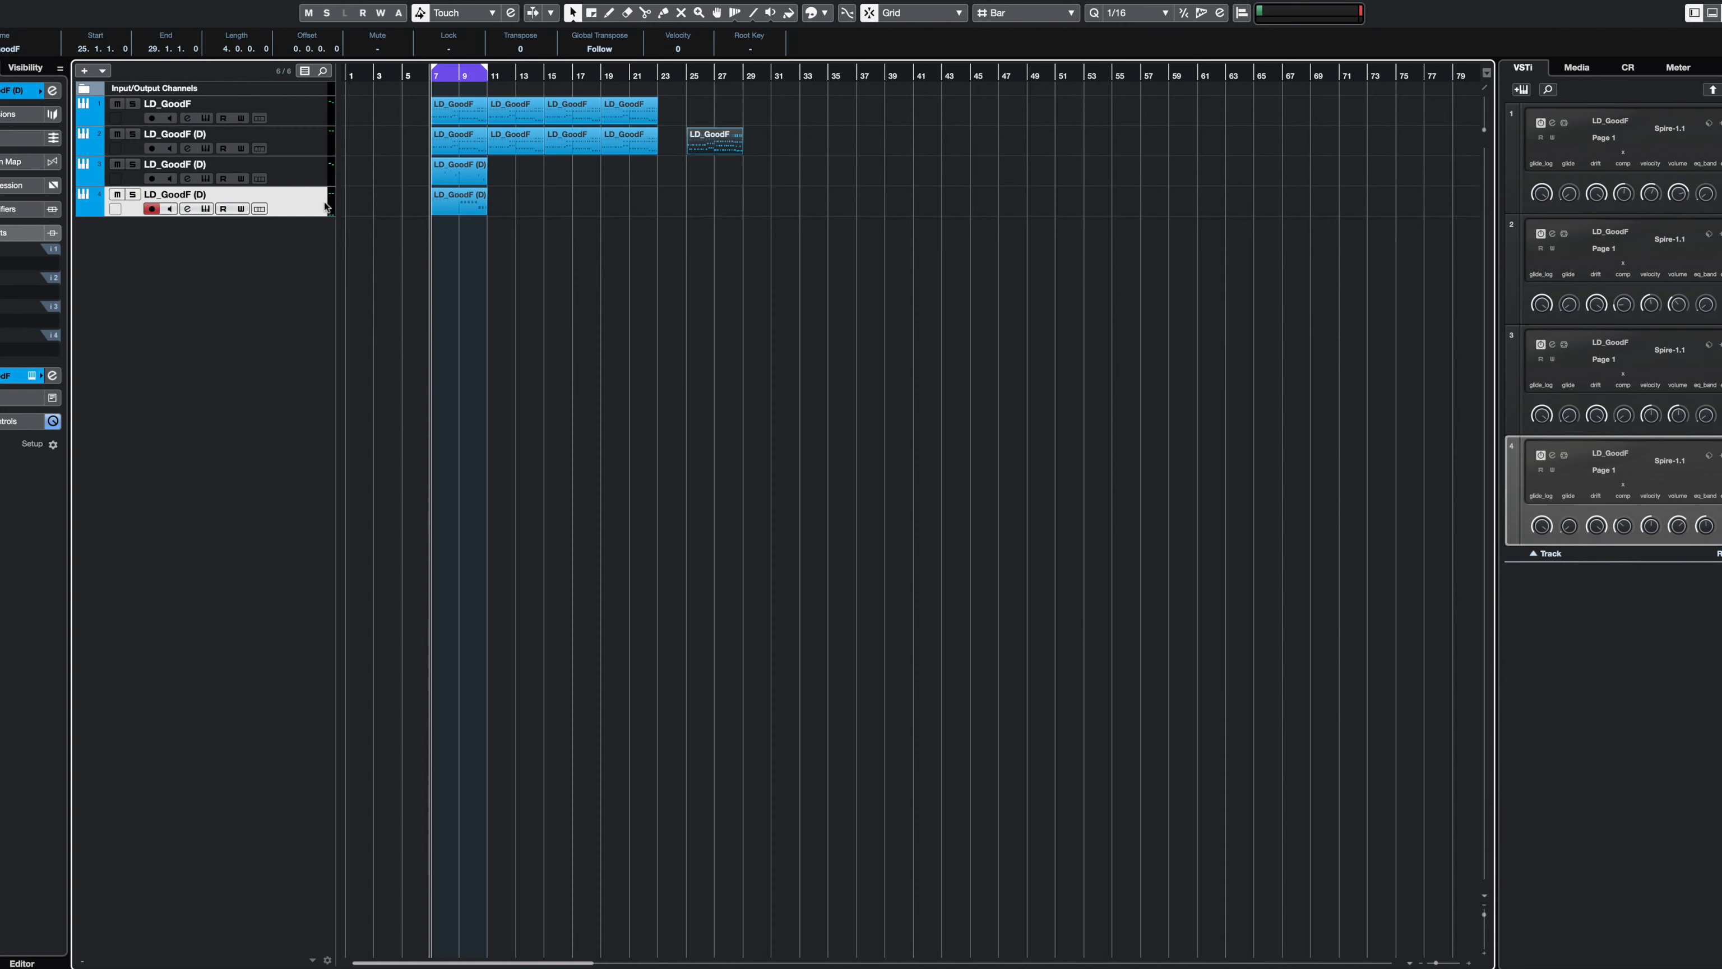
- Duplicate the fourth track, the BS_Nipe bass, together with its part
{"action": "left_click", "coordinate": [307, 170]}
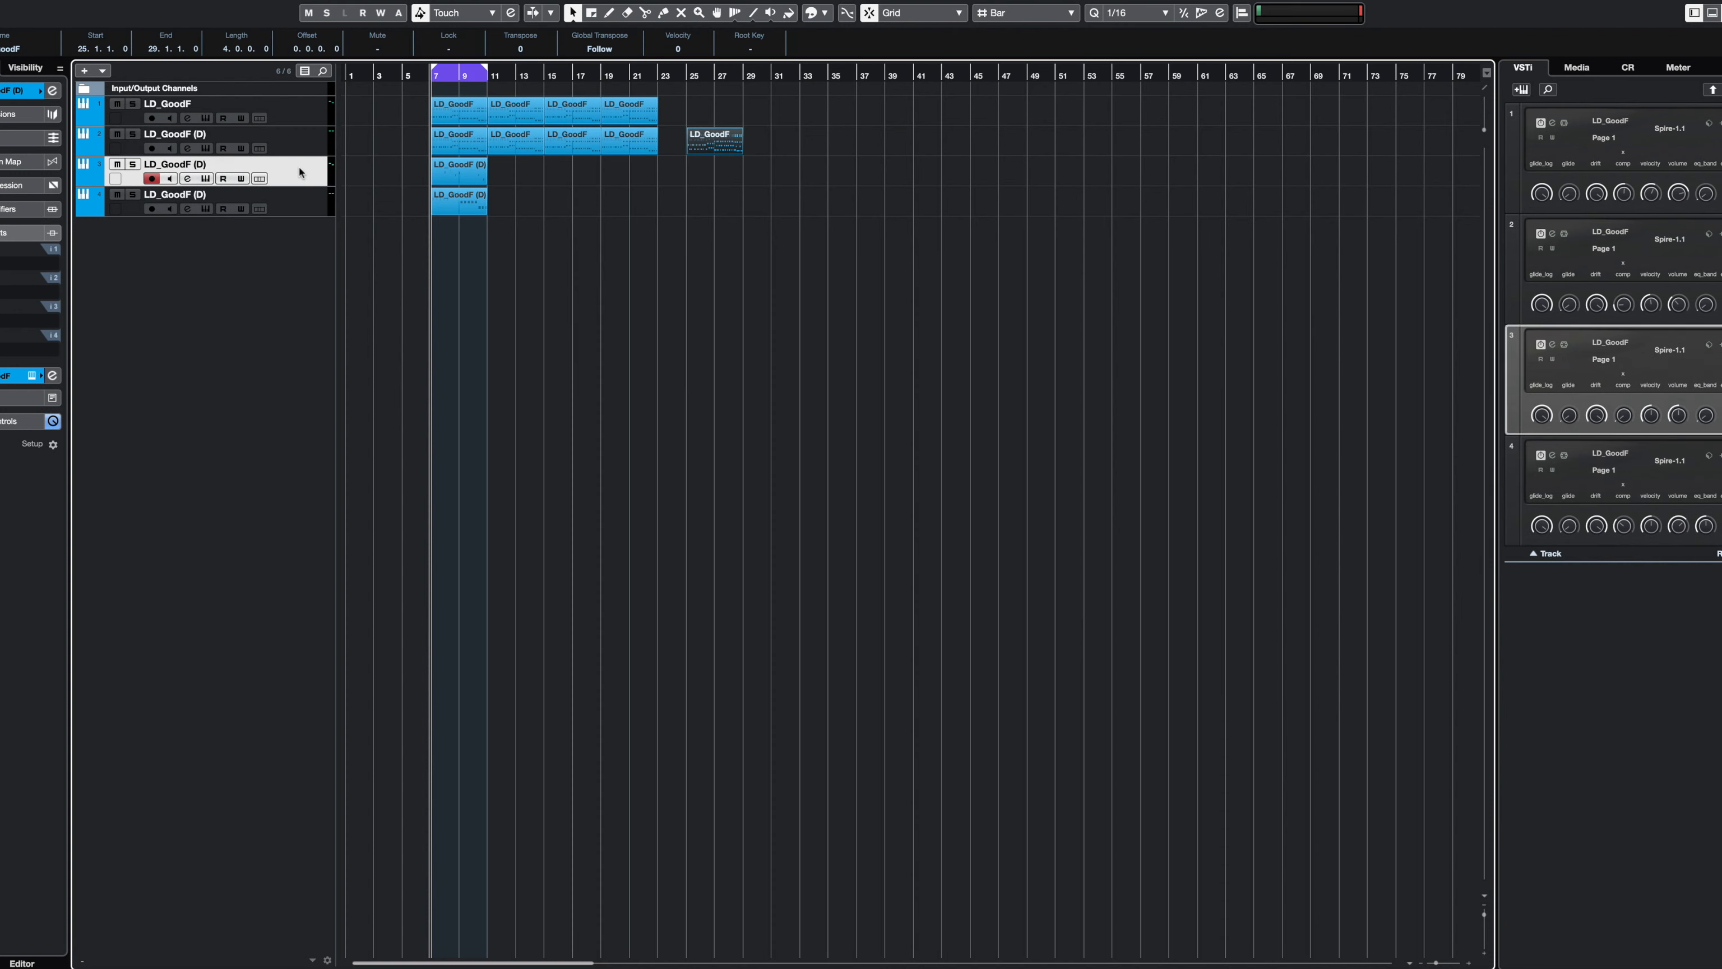
{"action": "left_click", "coordinate": [301, 204]}
{"action": "right_click", "coordinate": [302, 204]}
{"action": "left_click", "coordinate": [509, 238]}
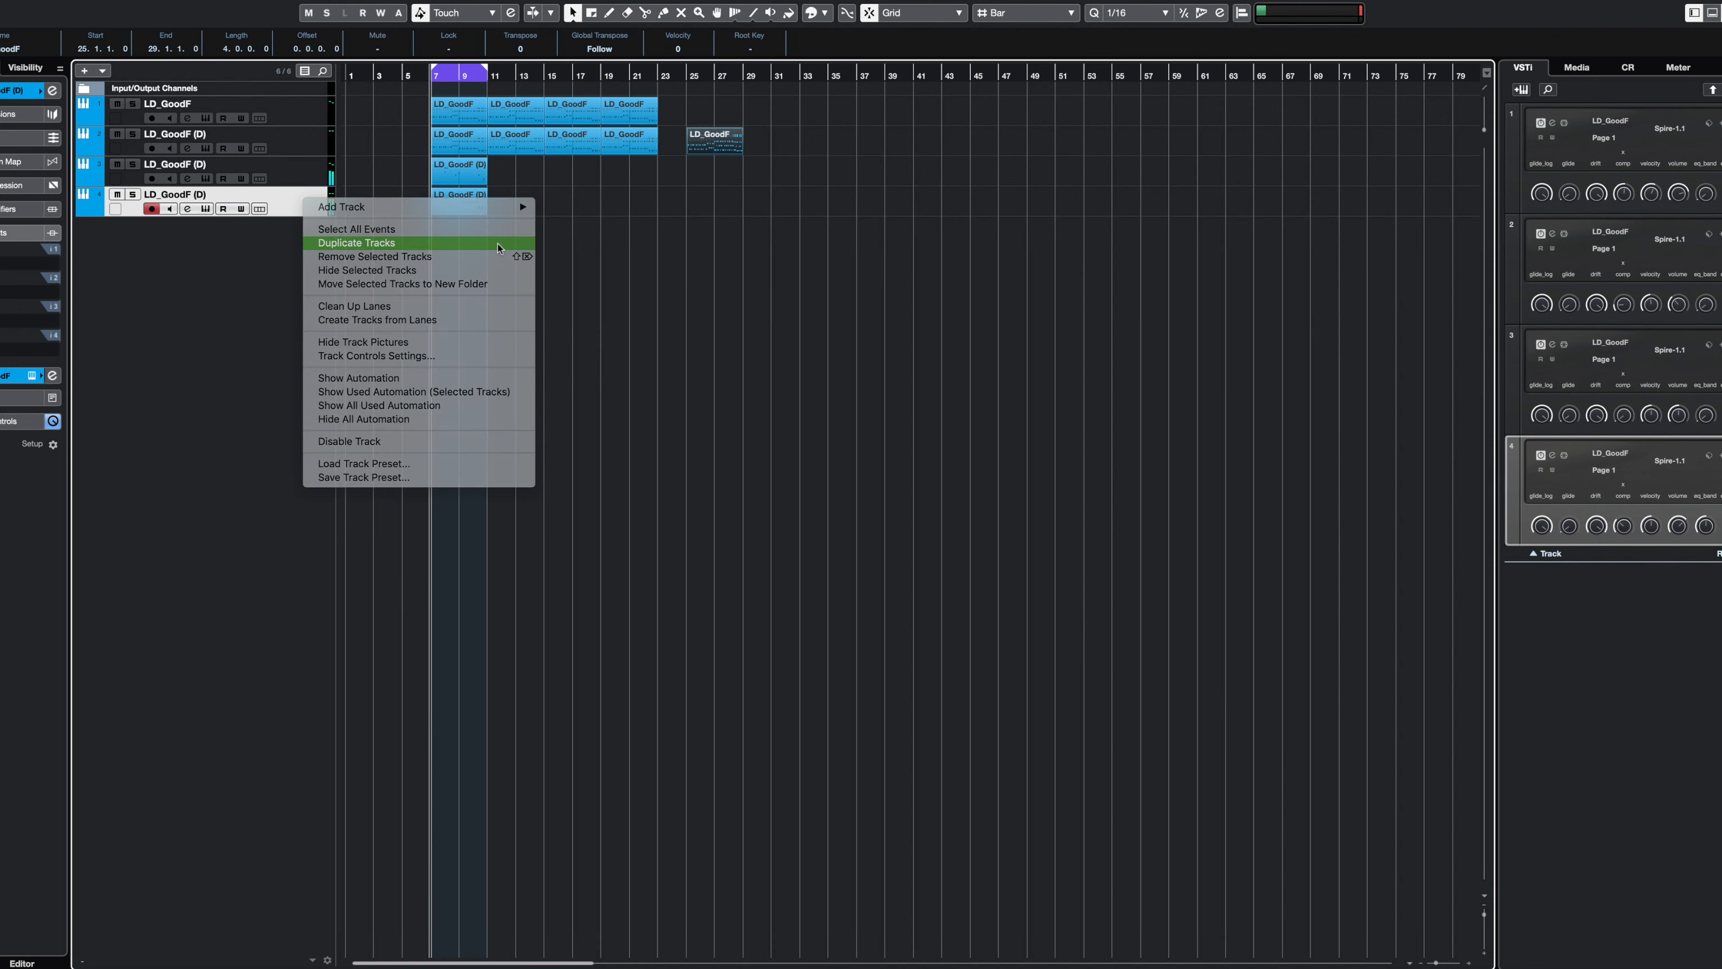
{"action": "left_click_drag", "start_coordinate": [512, 228], "coordinate": [444, 237]}
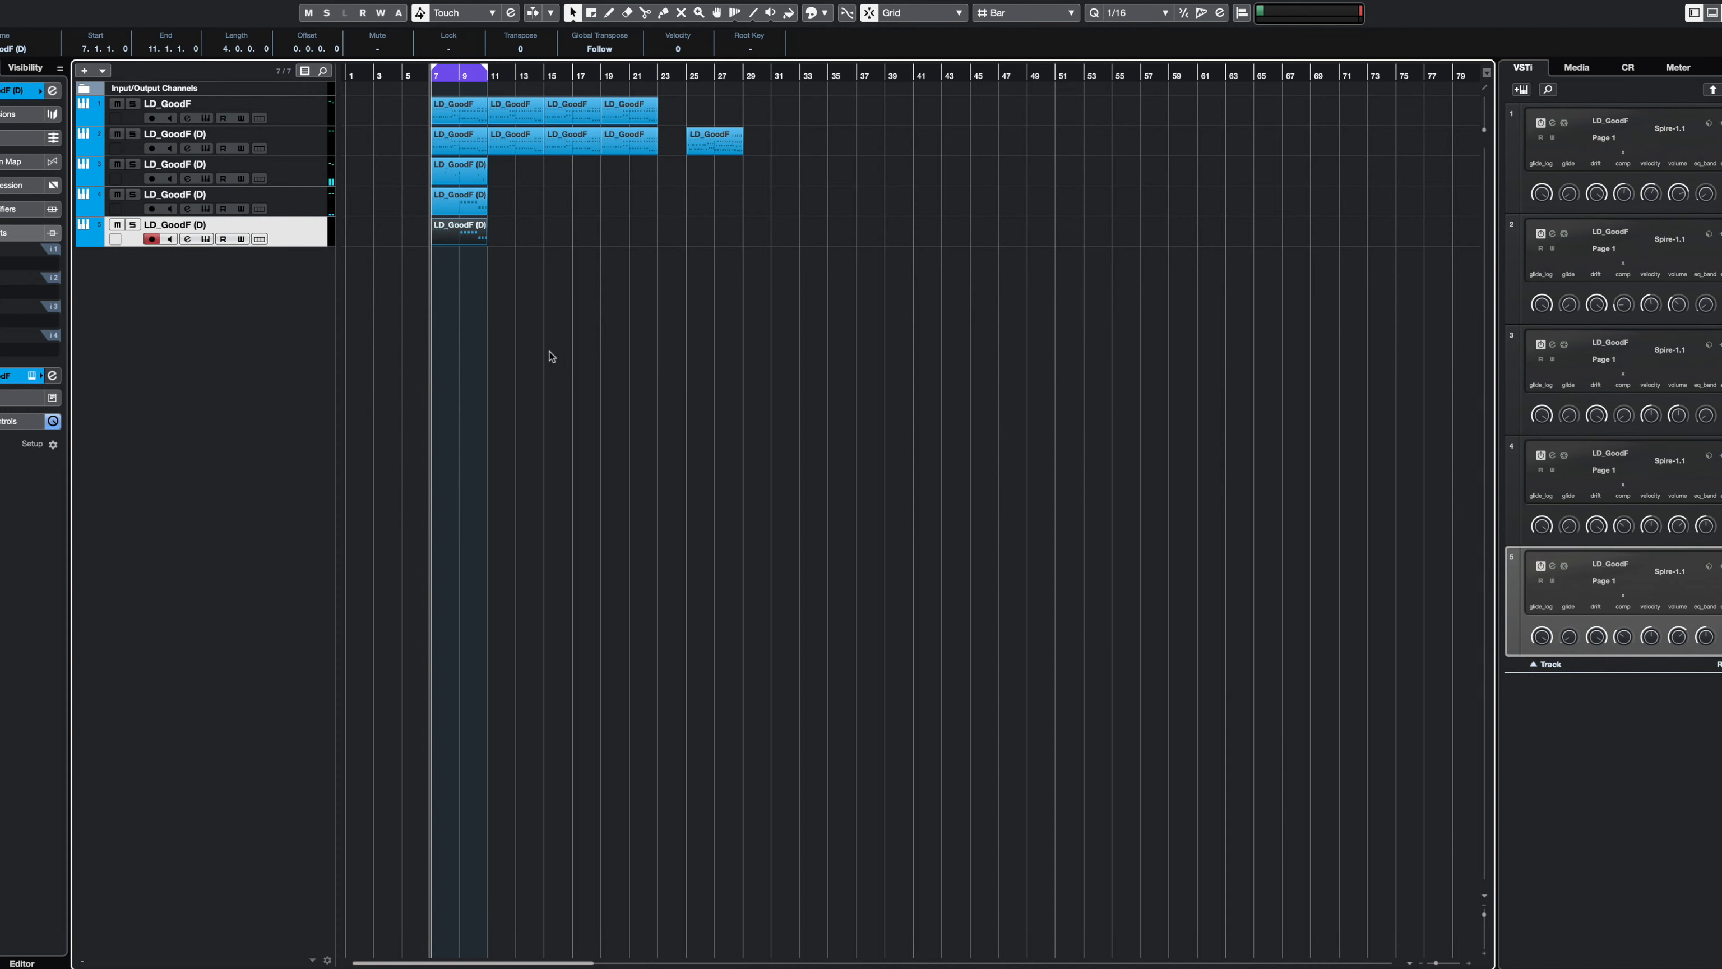
- Open the duplicated track's Spire instrument and step through the bass presets until BS BlownMid is loaded
{"action": "key", "text": "e"}
{"action": "left_click", "coordinate": [611, 112]}
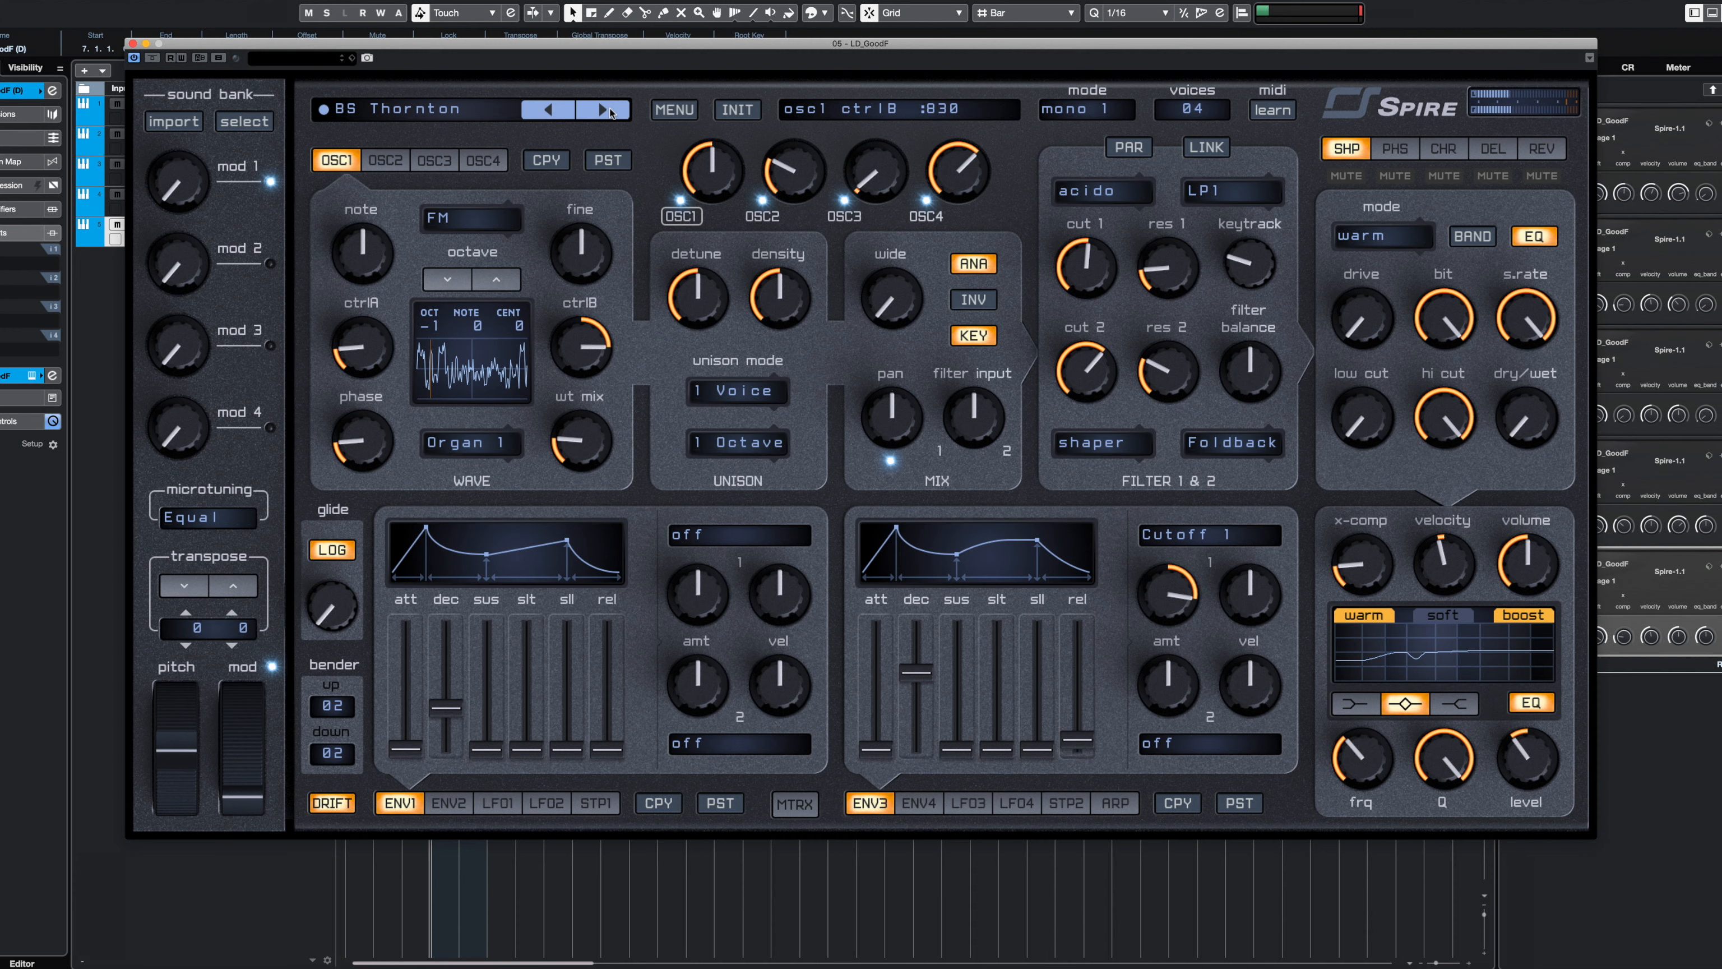
{"action": "left_click", "coordinate": [611, 111]}
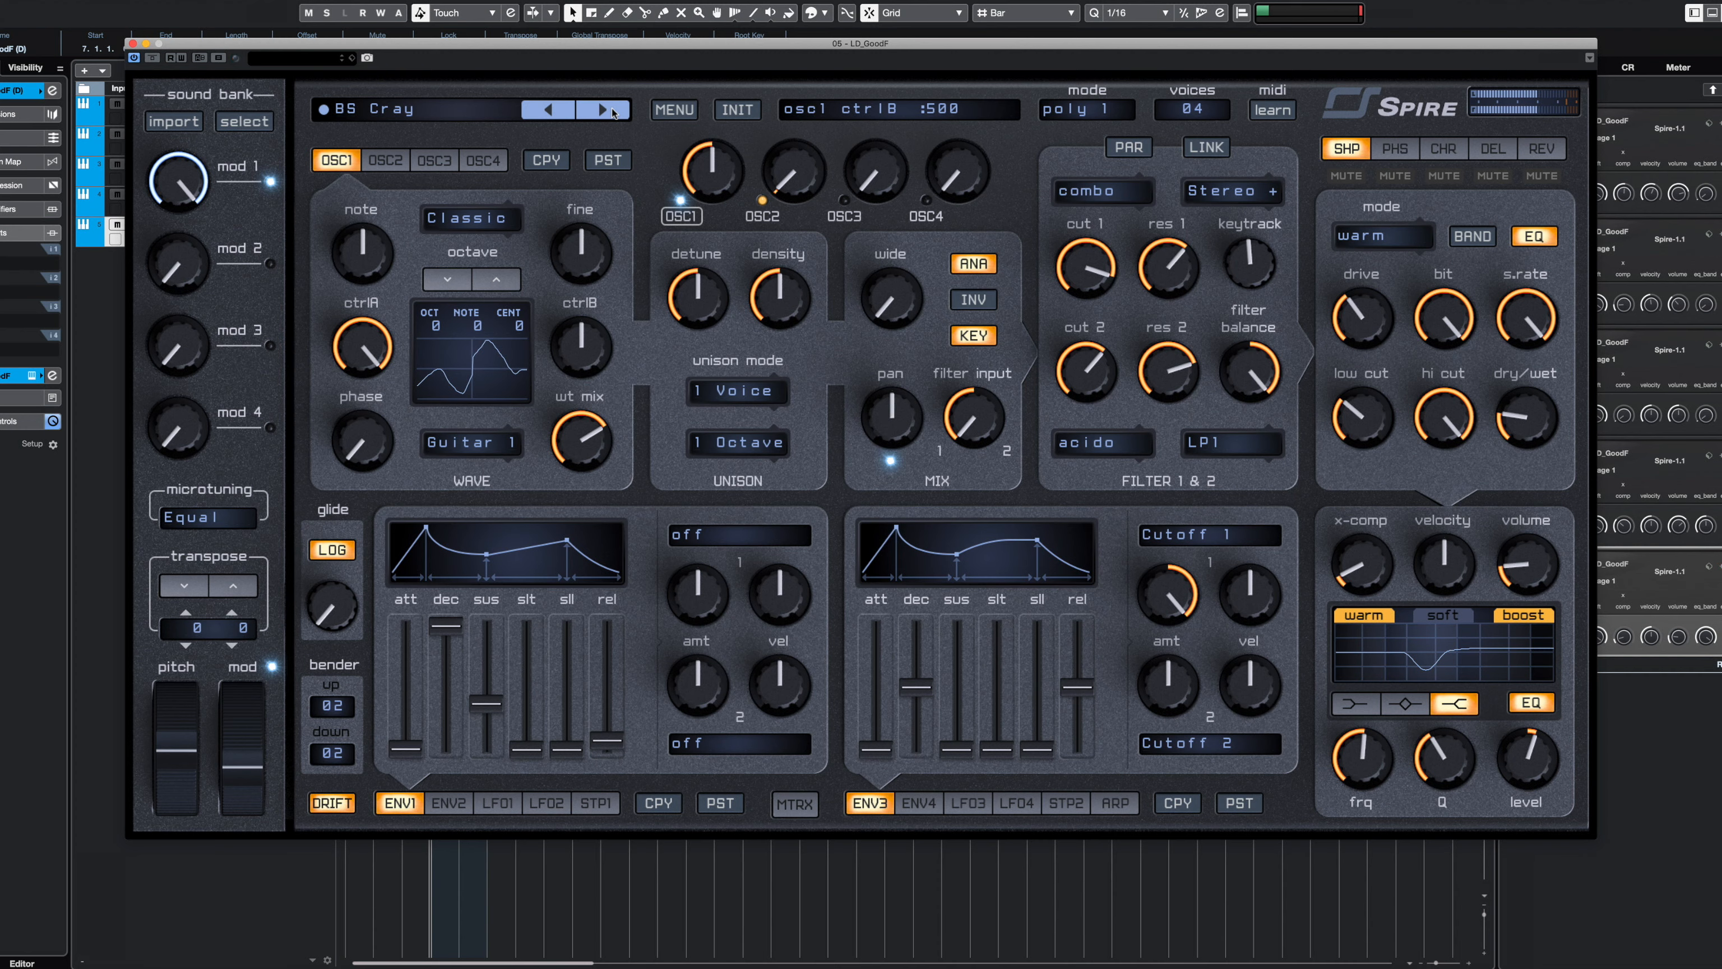
{"action": "left_click", "coordinate": [611, 110]}
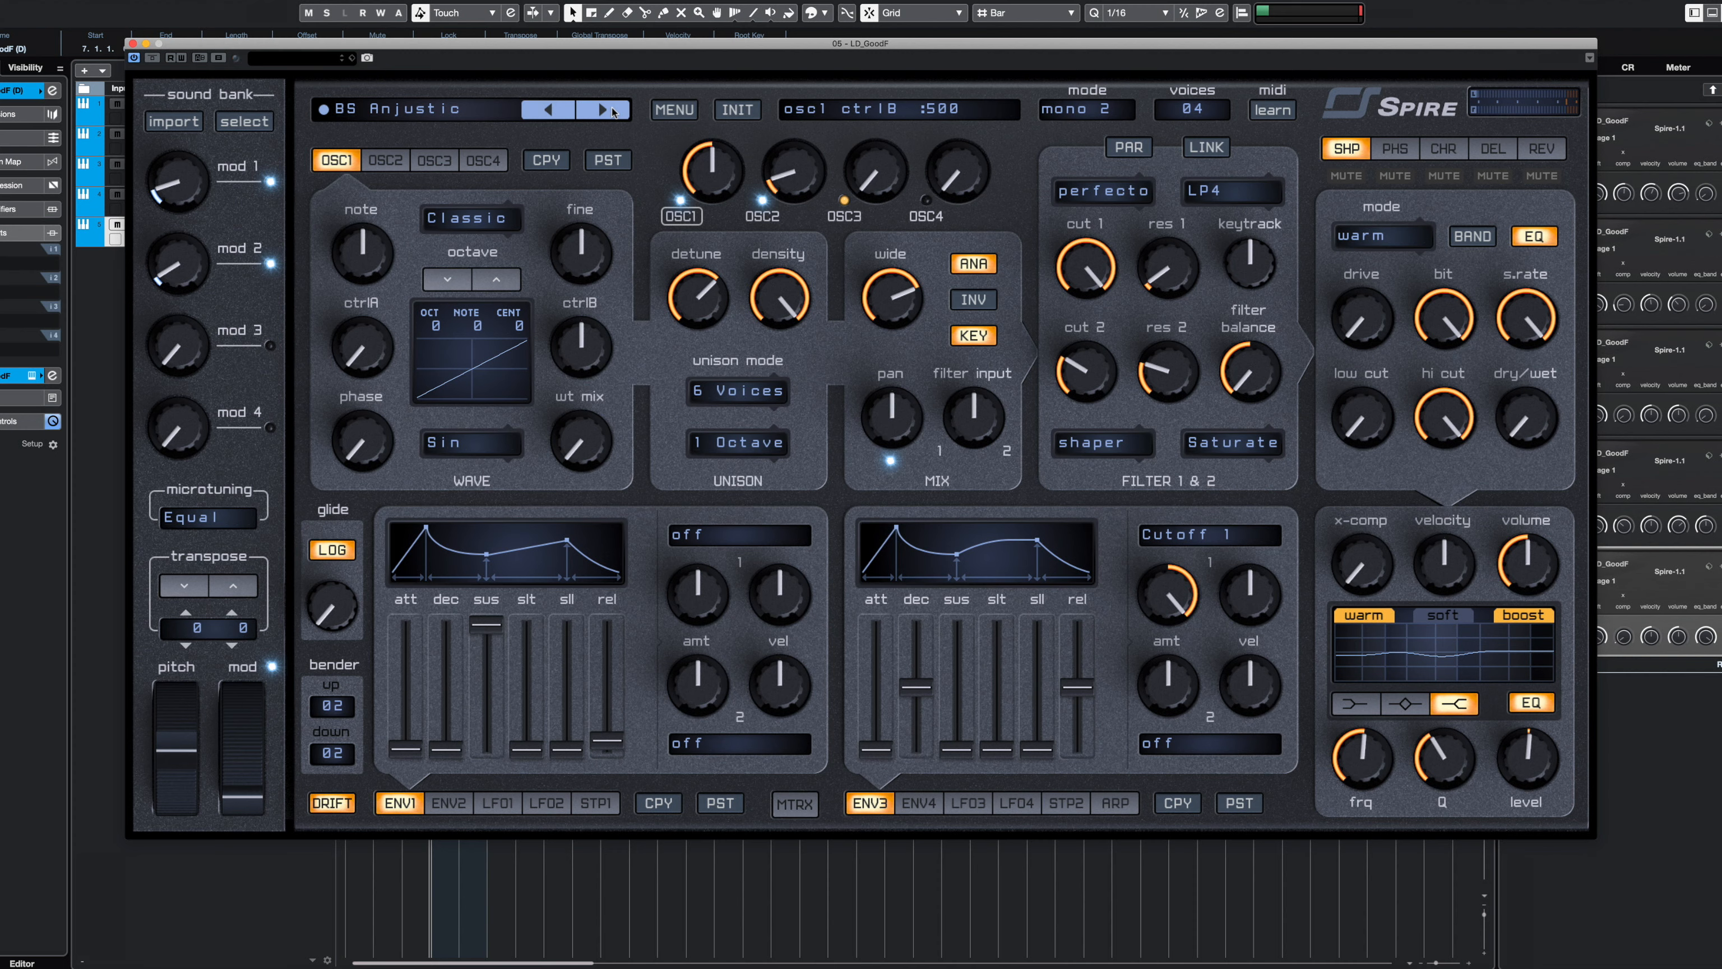
{"action": "left_click", "coordinate": [611, 110]}
{"action": "left_click", "coordinate": [611, 109]}
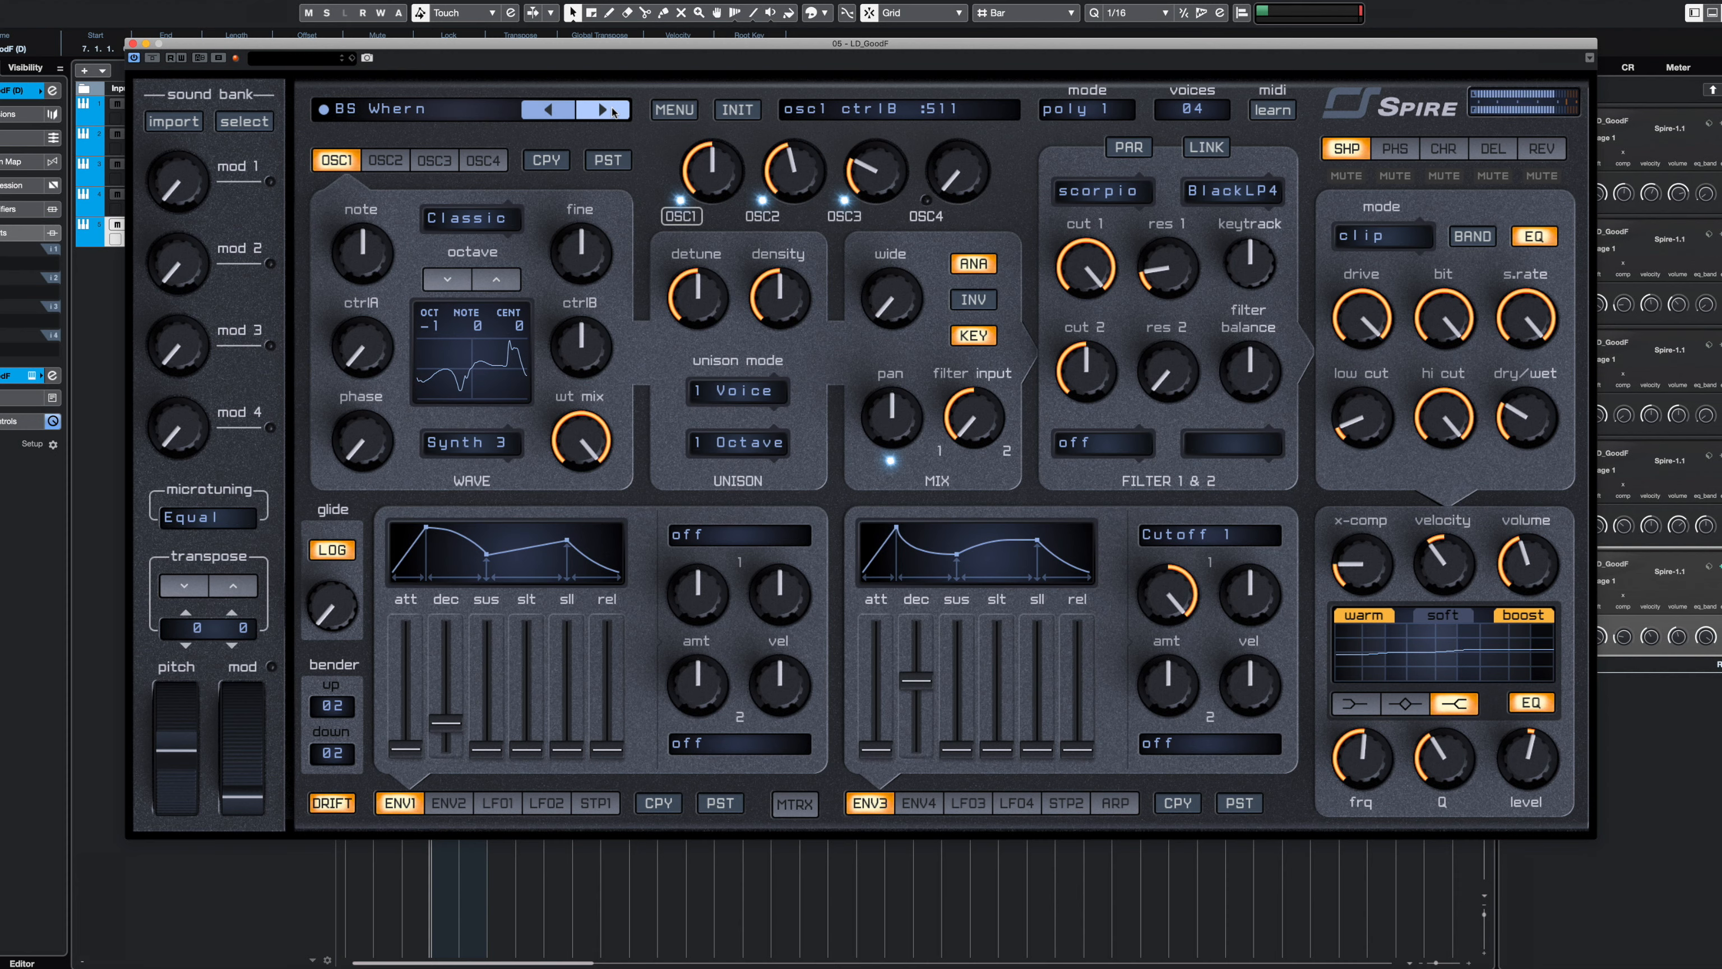
{"action": "left_click", "coordinate": [612, 111]}
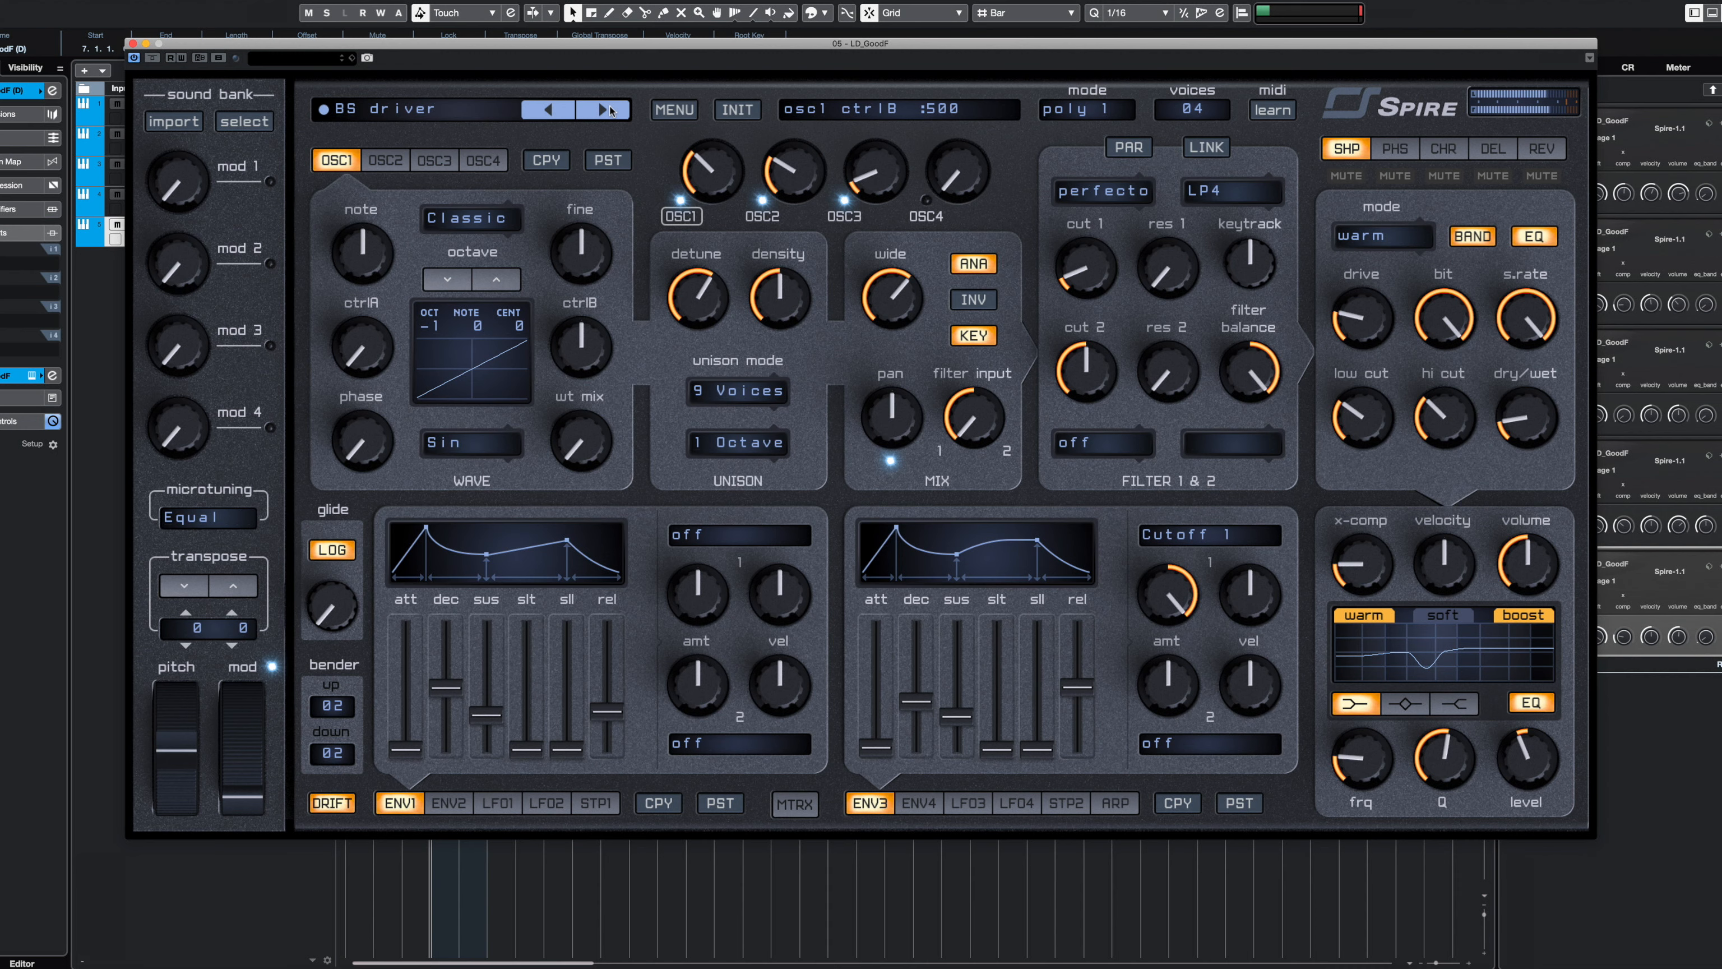
{"action": "left_click", "coordinate": [612, 110]}
{"action": "left_click", "coordinate": [612, 110]}
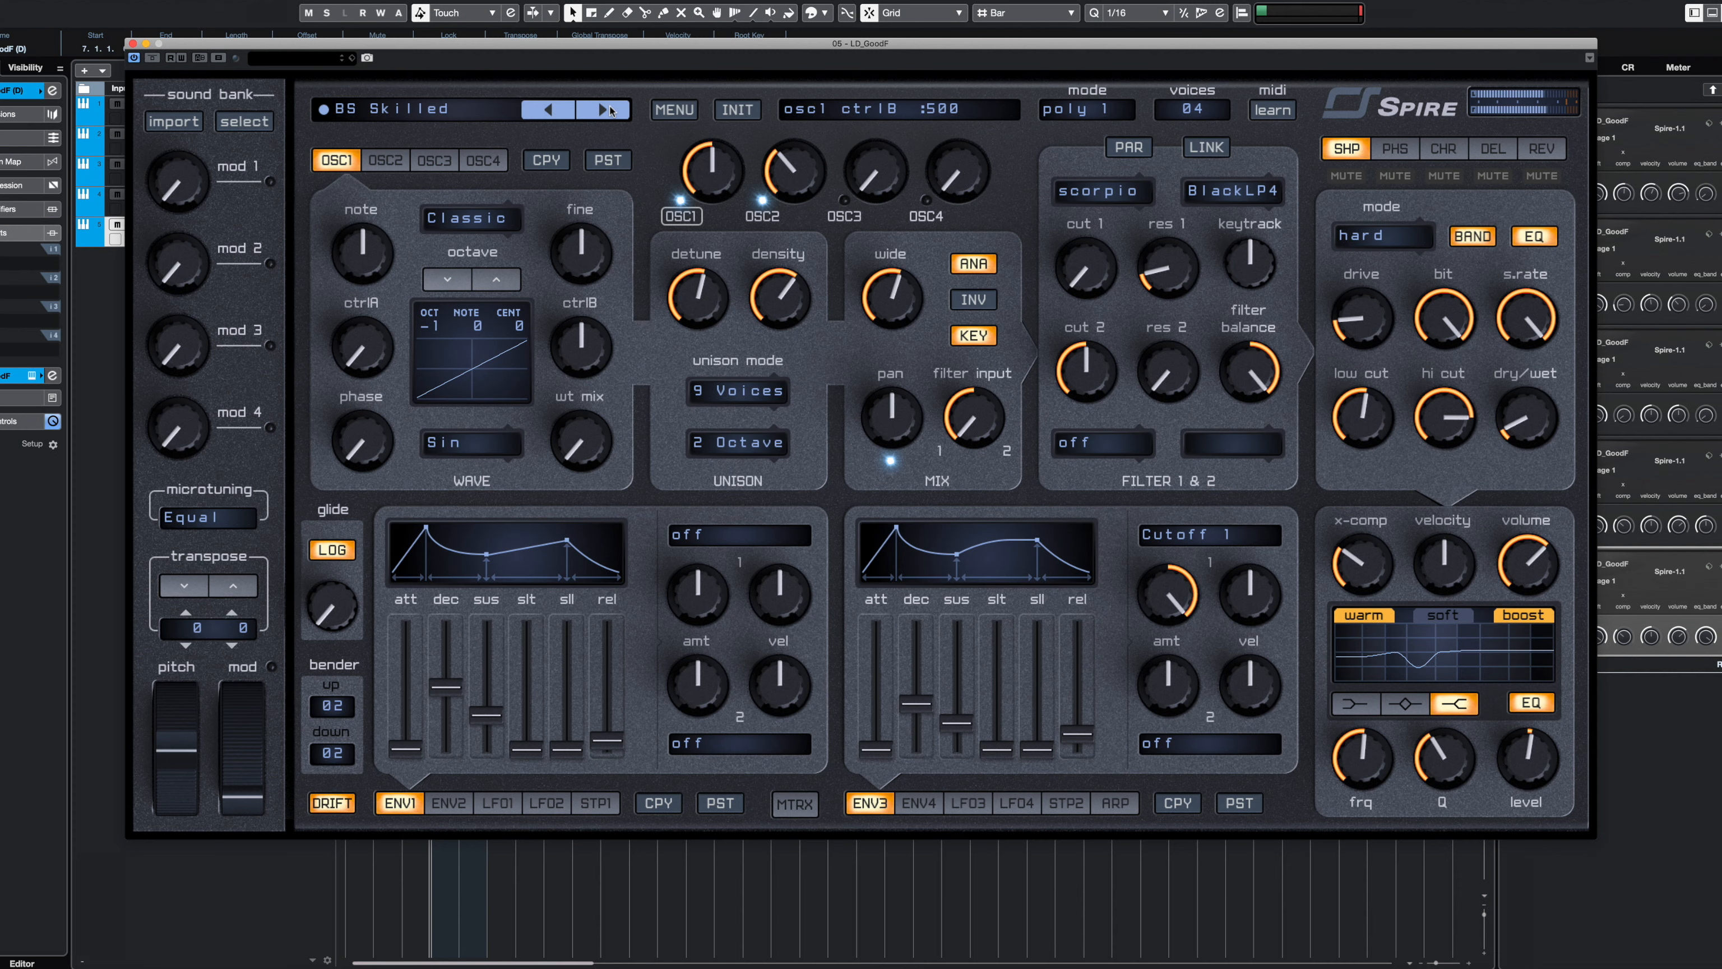
{"action": "left_click", "coordinate": [612, 110]}
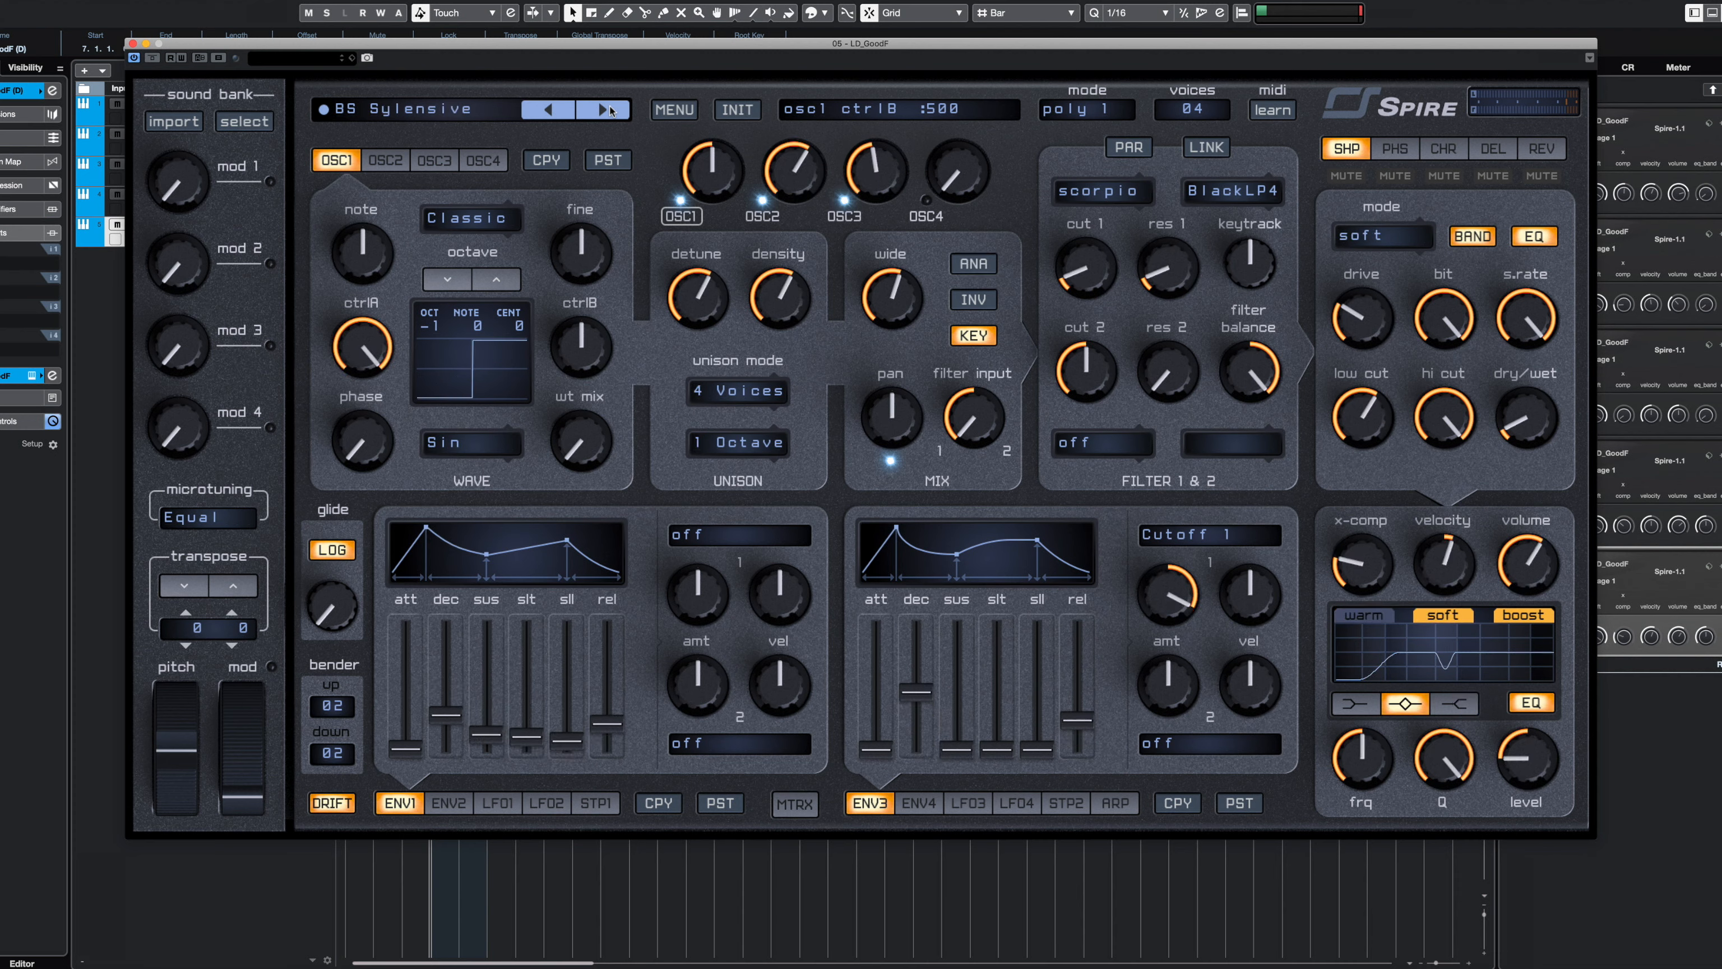
{"action": "left_click", "coordinate": [611, 111]}
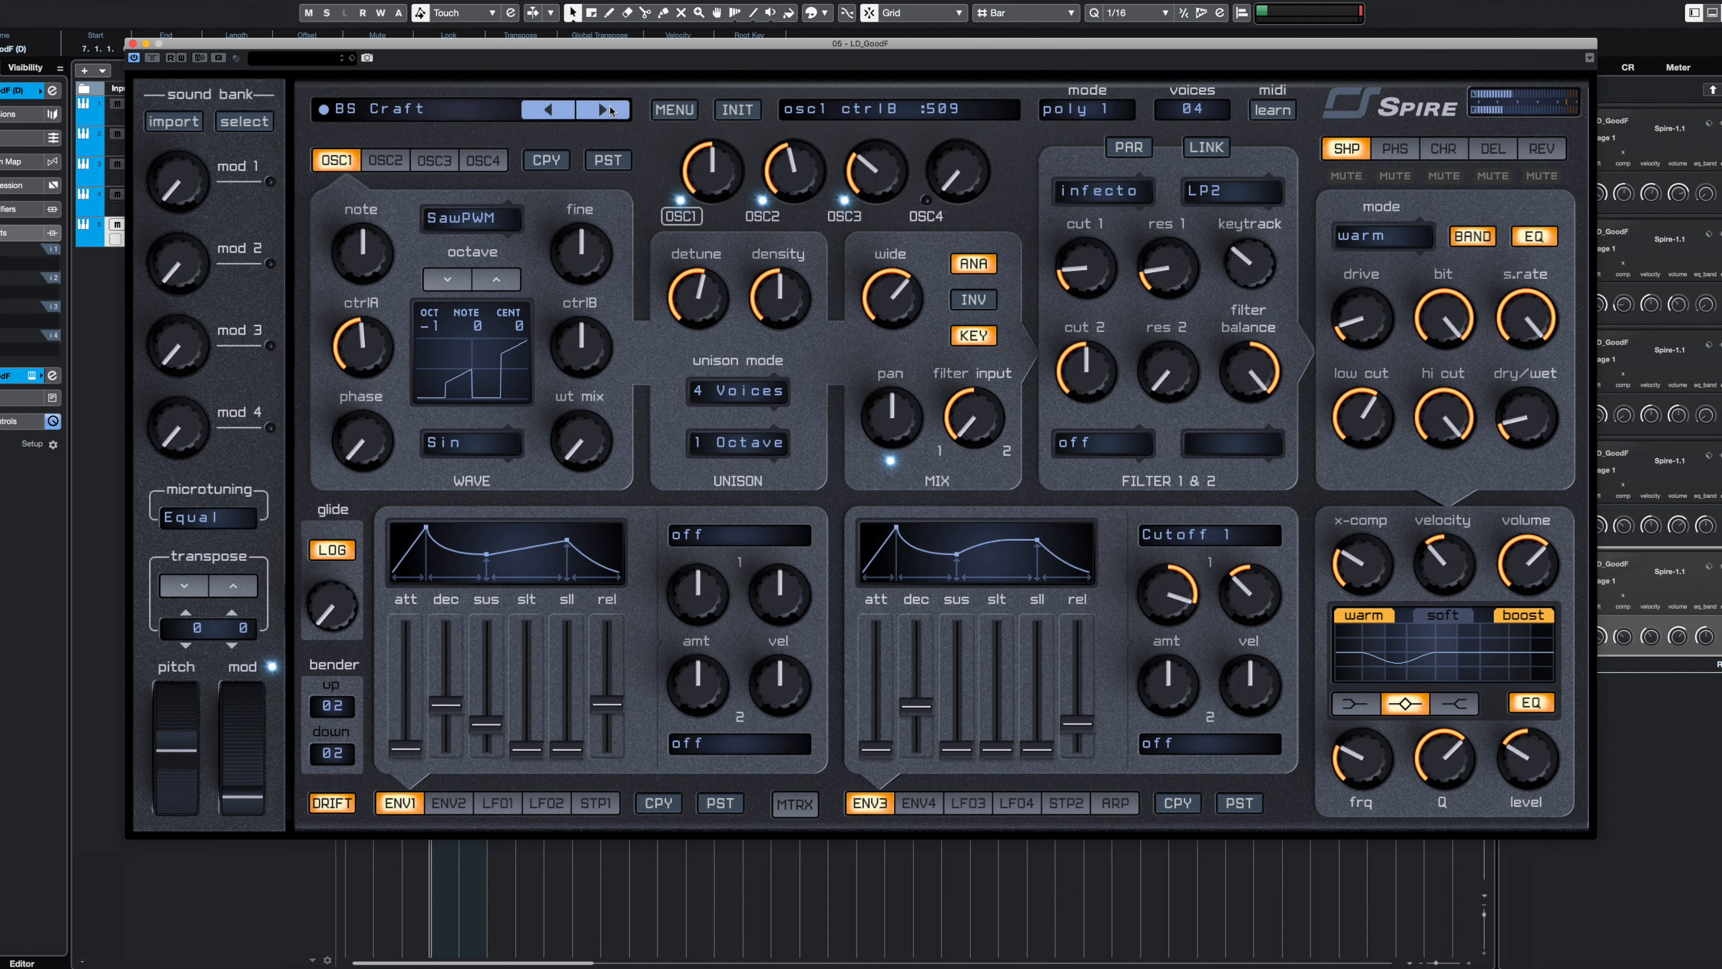
{"action": "left_click", "coordinate": [611, 110]}
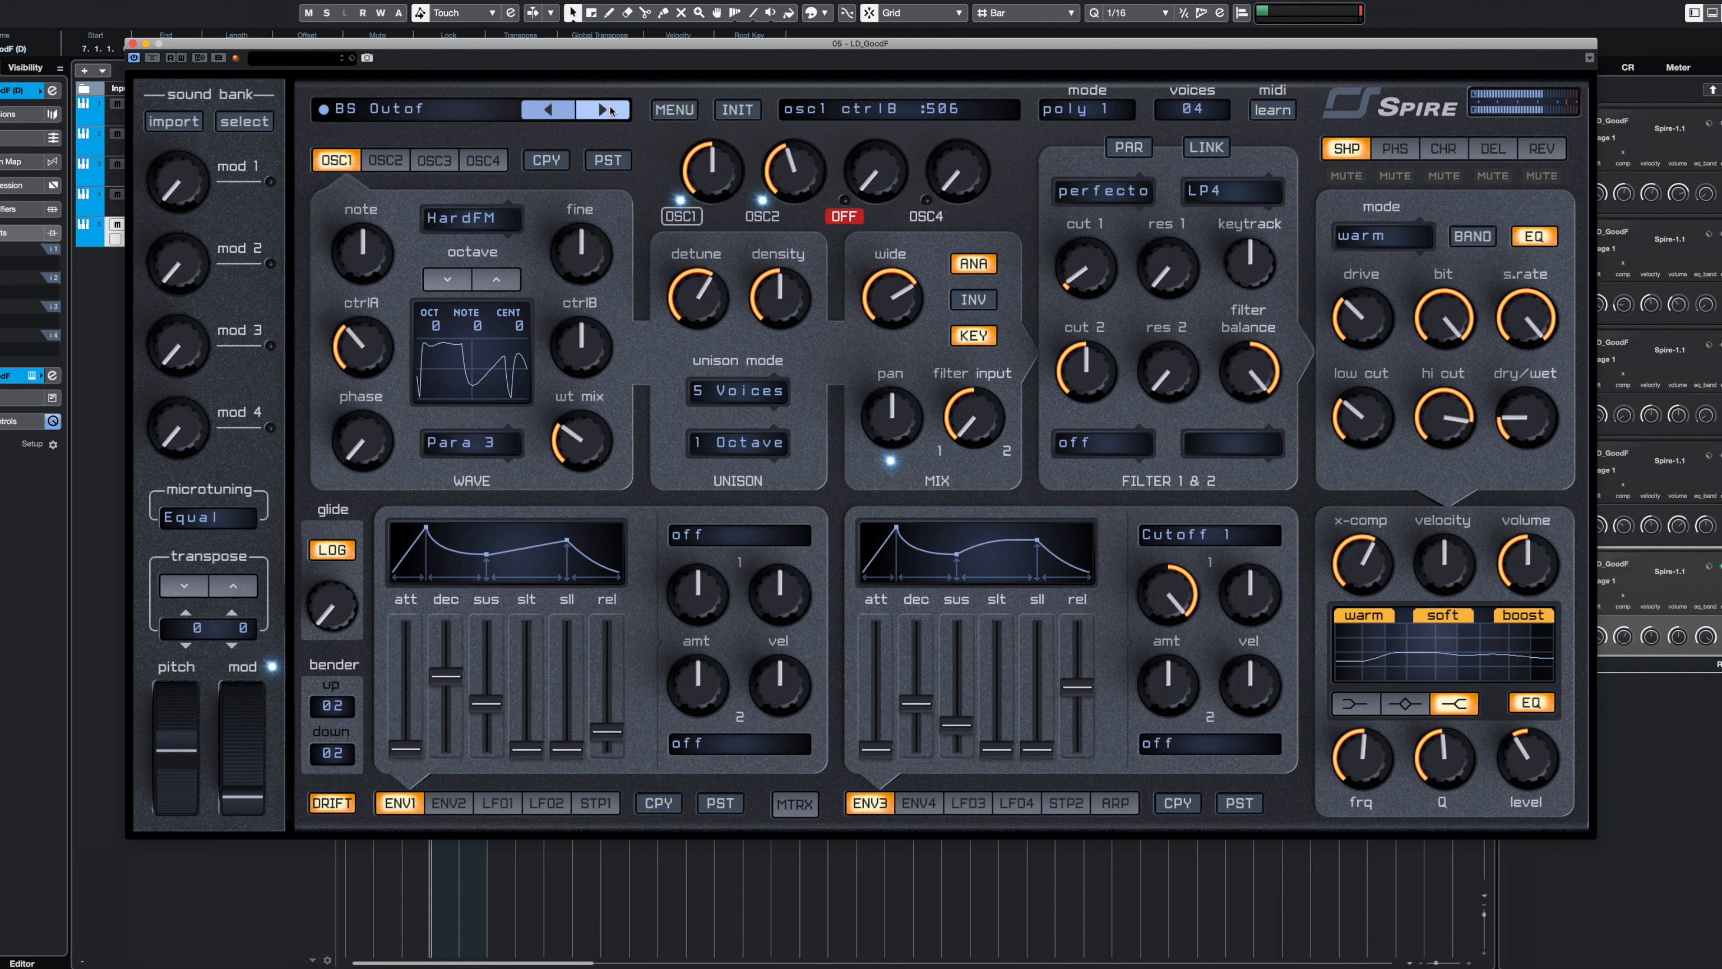
{"action": "left_click", "coordinate": [611, 111]}
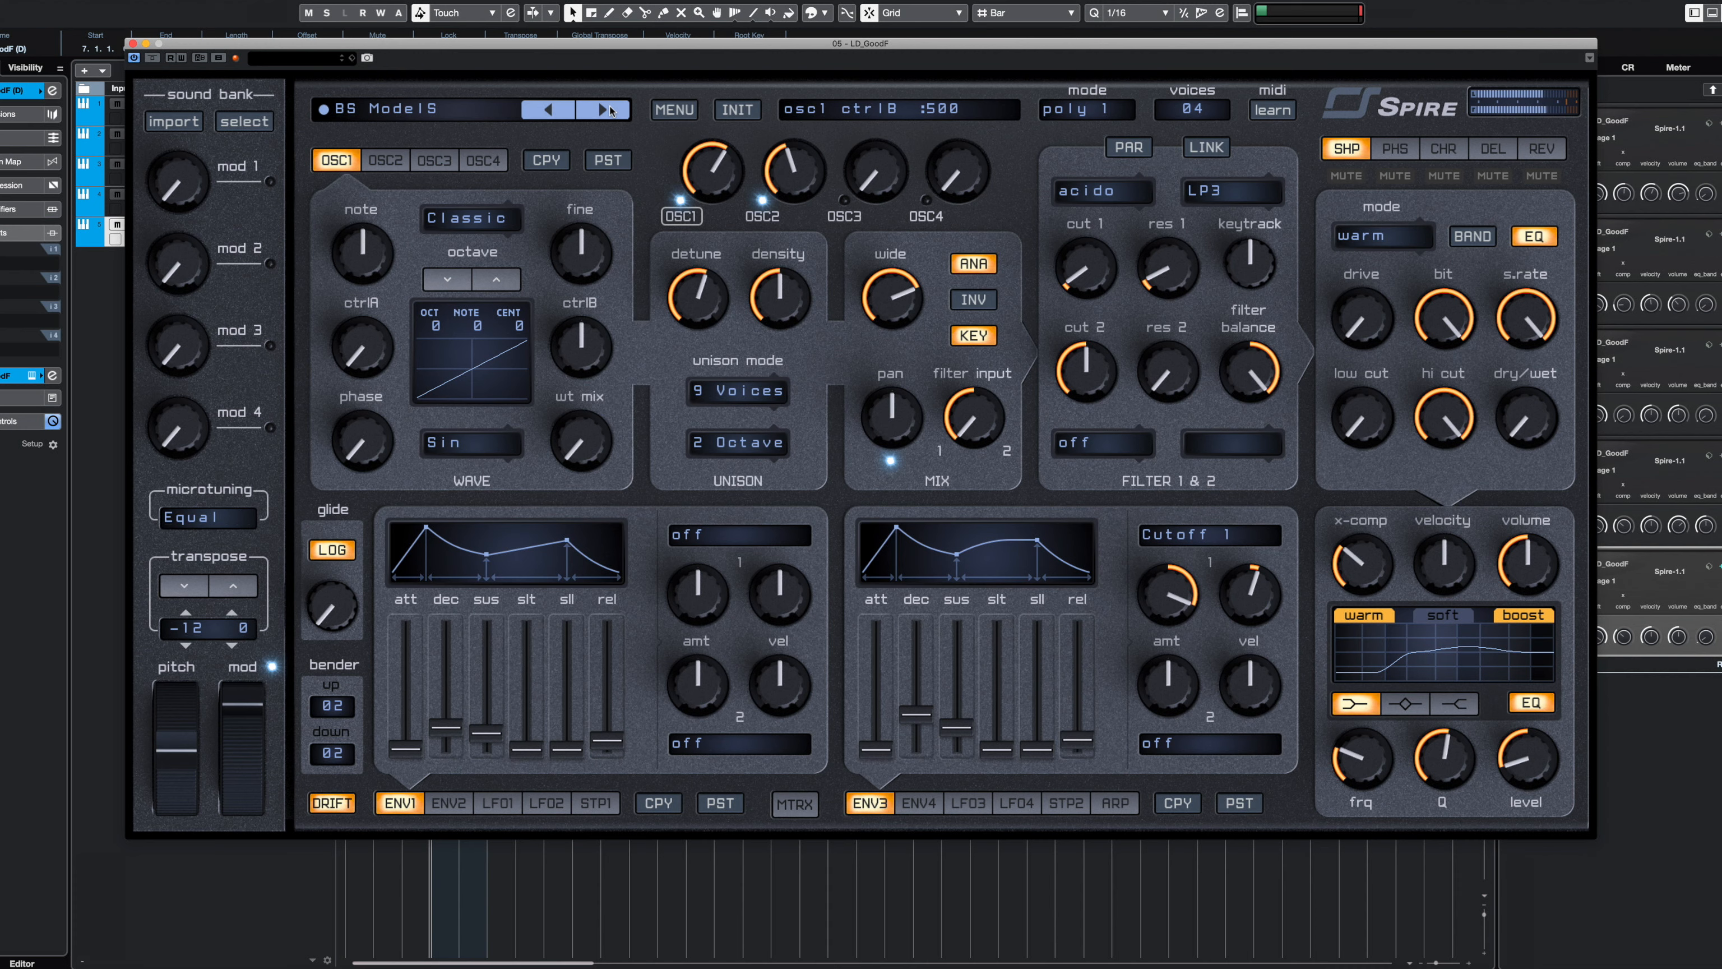
{"action": "left_click", "coordinate": [605, 109]}
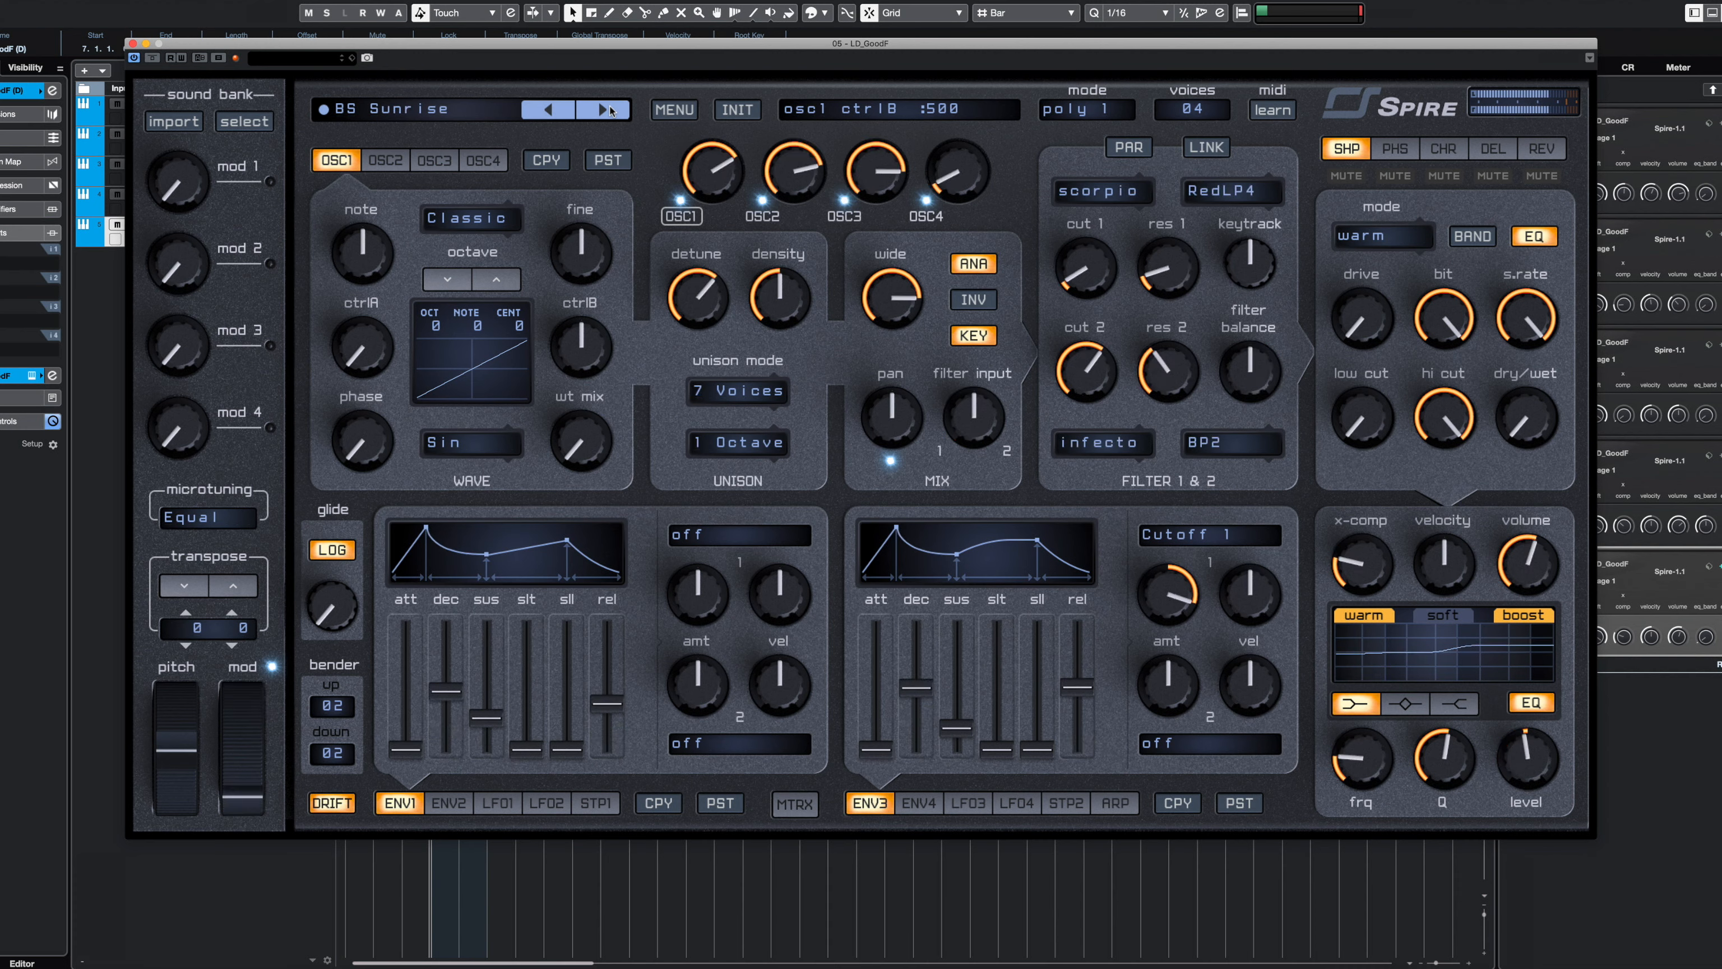
{"action": "left_click", "coordinate": [608, 109]}
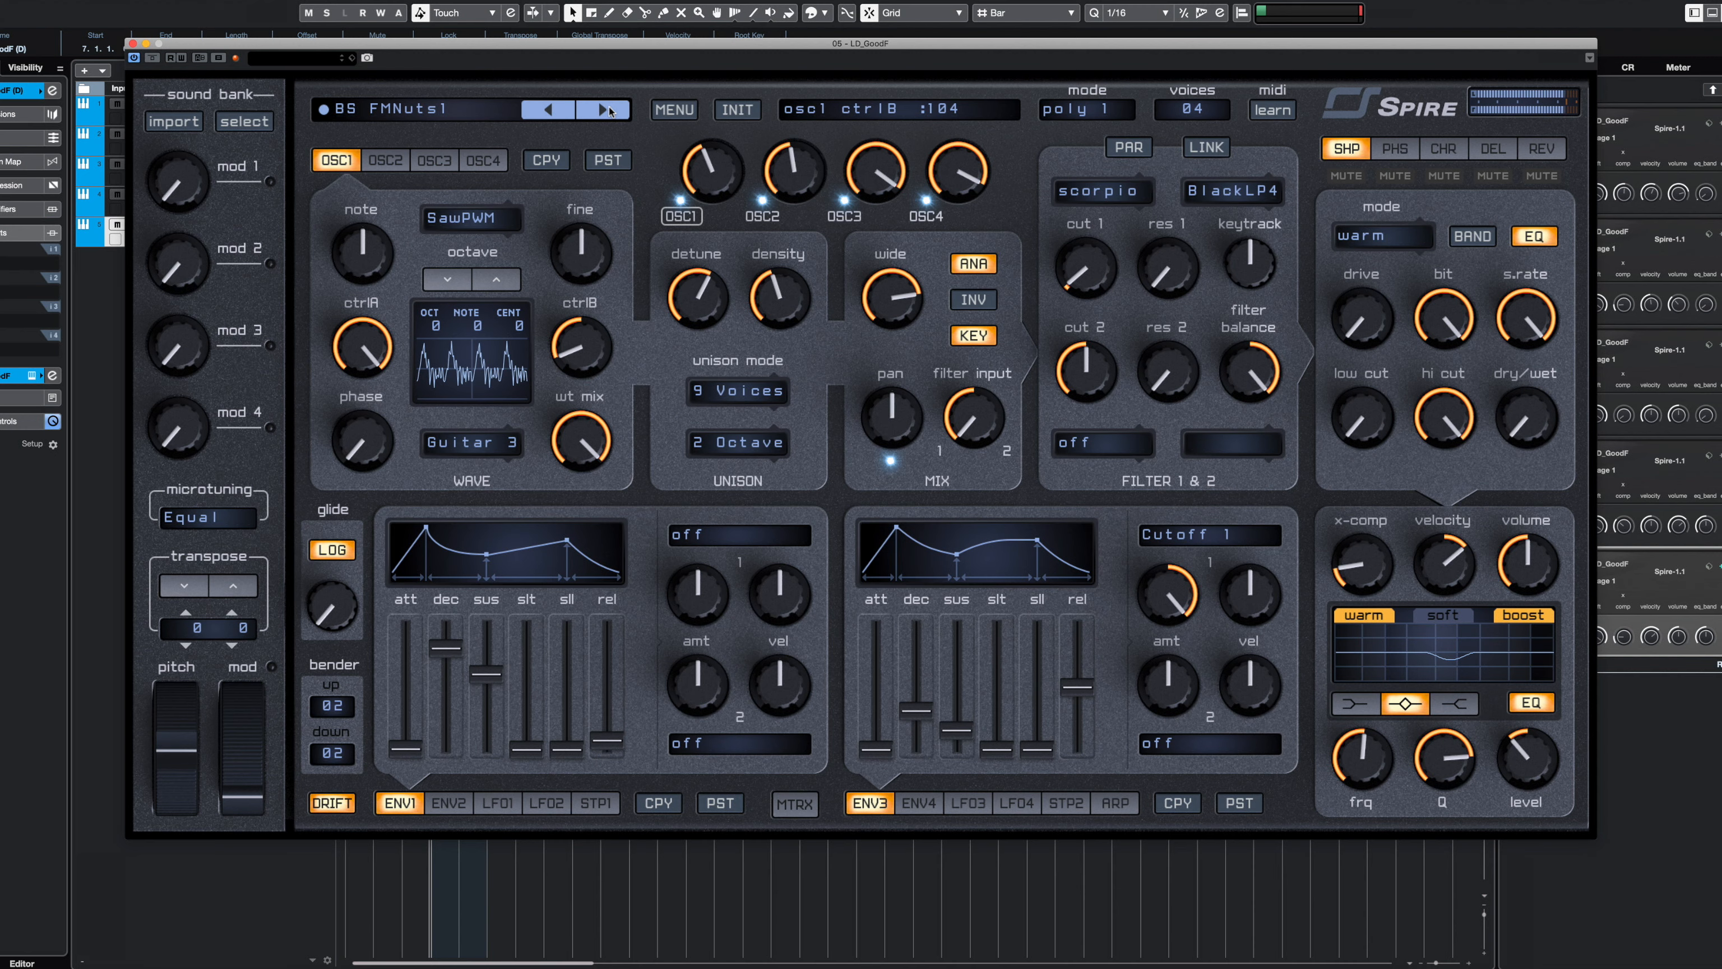
{"action": "left_click", "coordinate": [609, 109]}
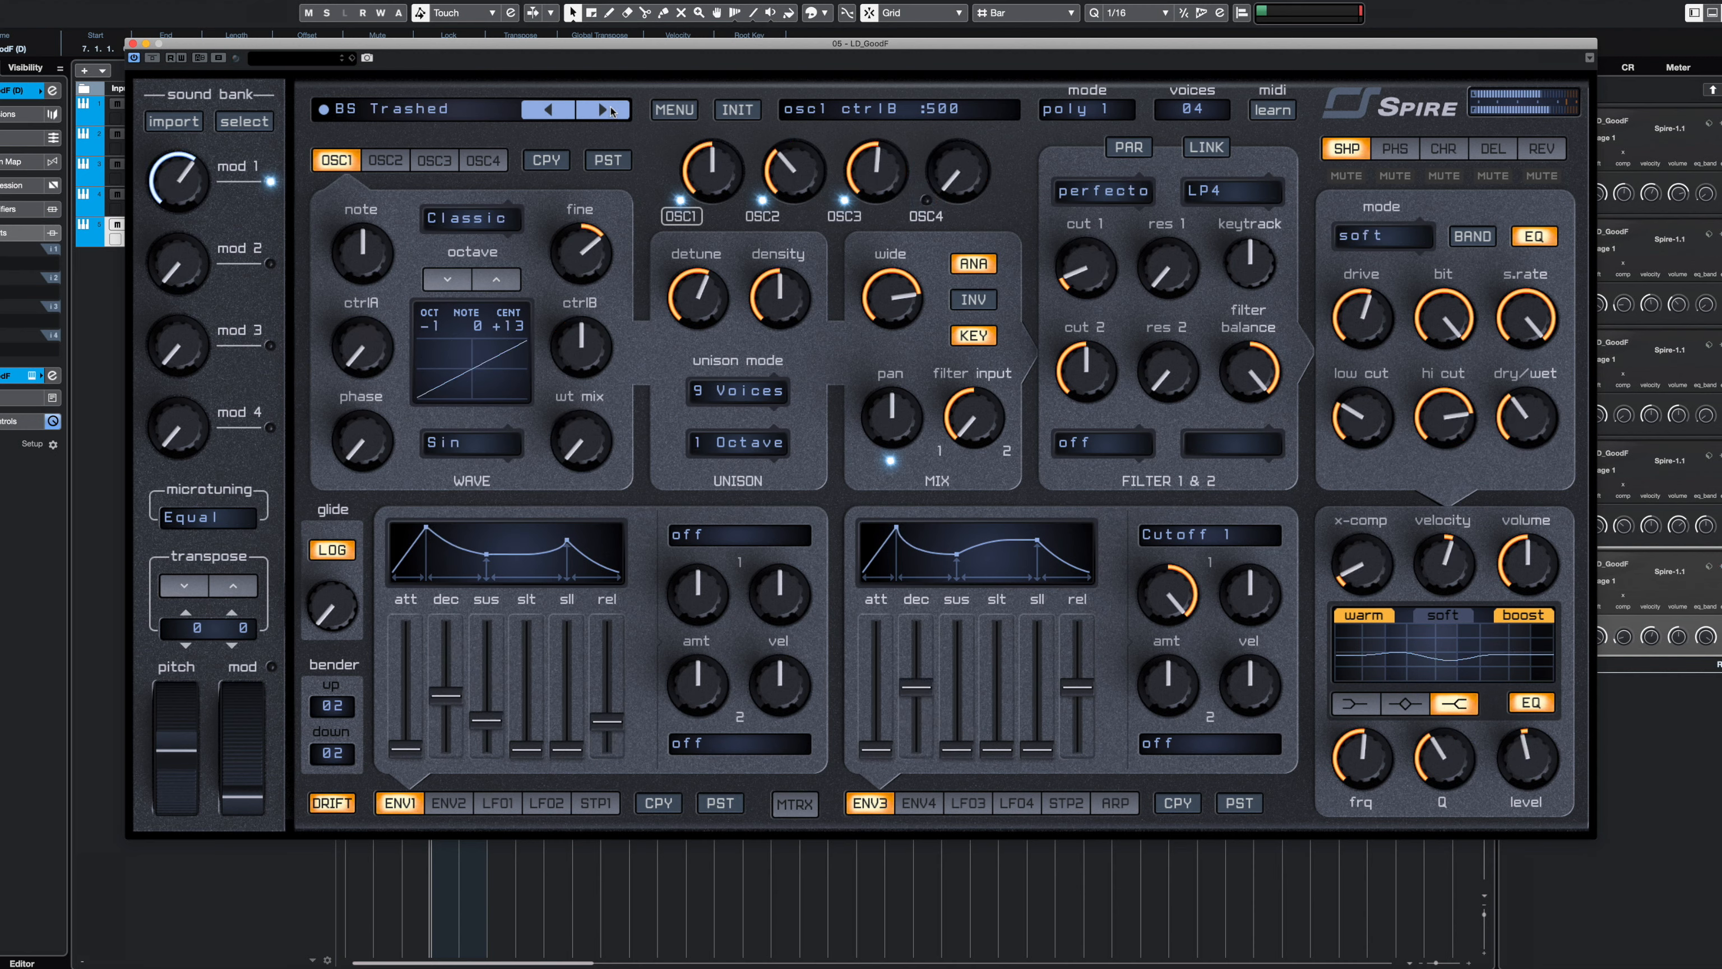
{"action": "left_click", "coordinate": [609, 110]}
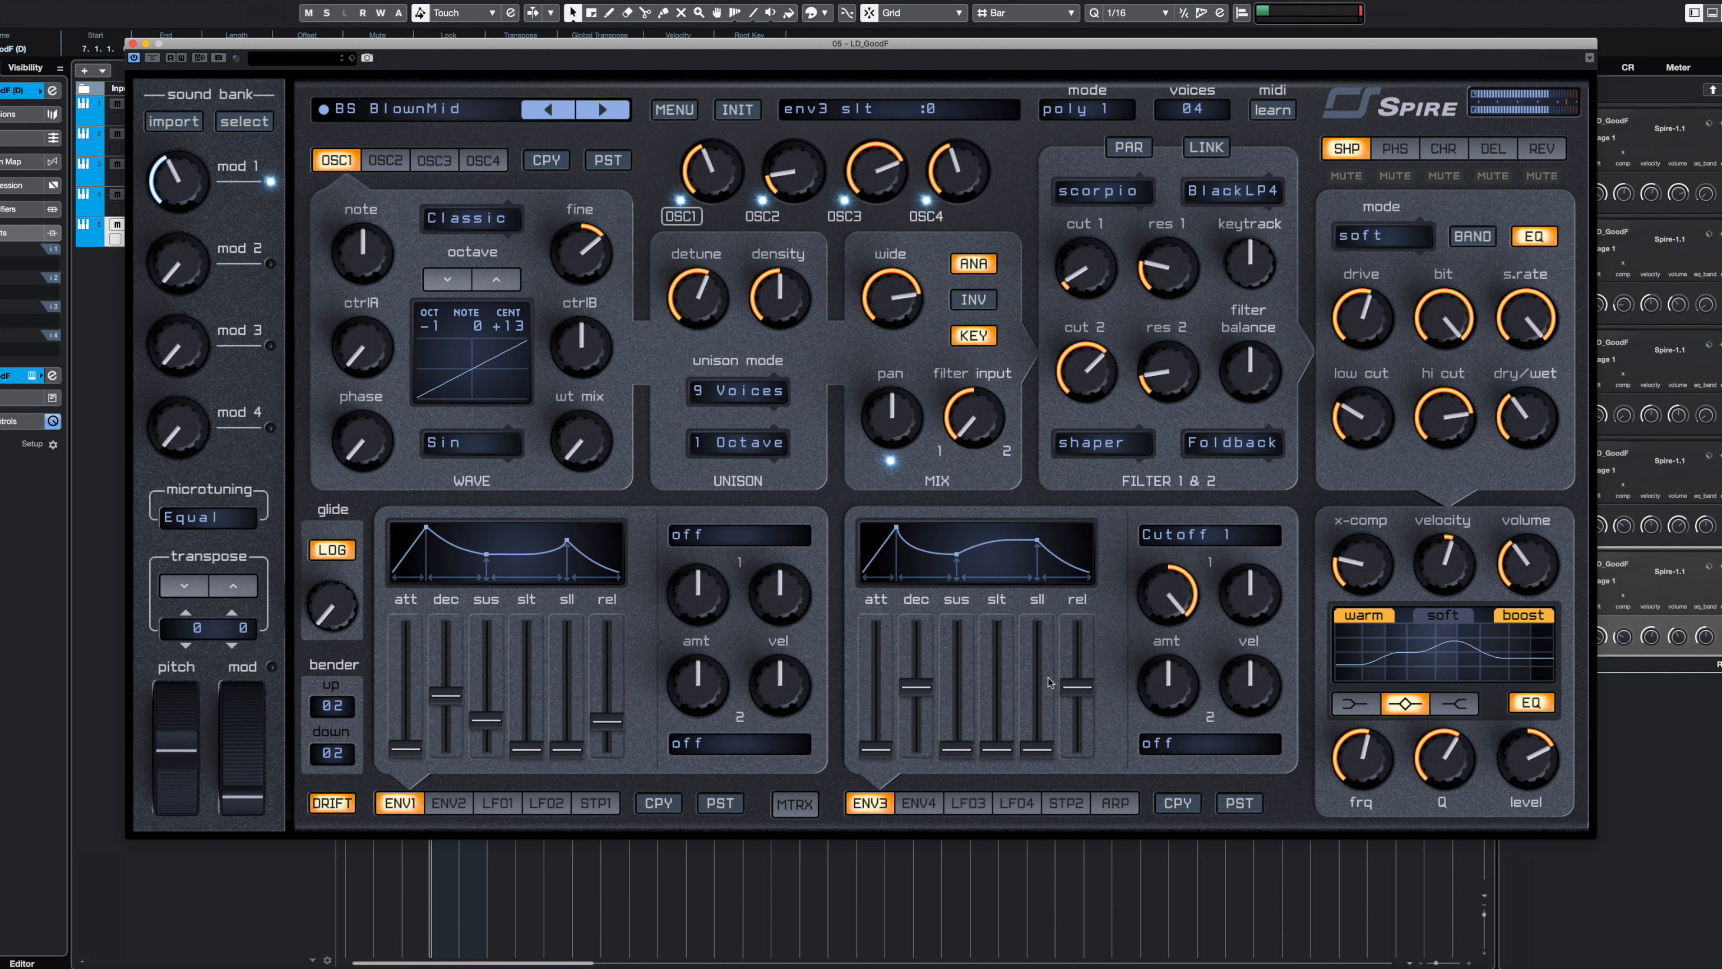
- Switch off the arpeggiator in the BS BlownMid preset and close the Spire window
{"action": "left_click", "coordinate": [1116, 803]}
{"action": "left_click", "coordinate": [881, 713]}
{"action": "left_click", "coordinate": [882, 714]}
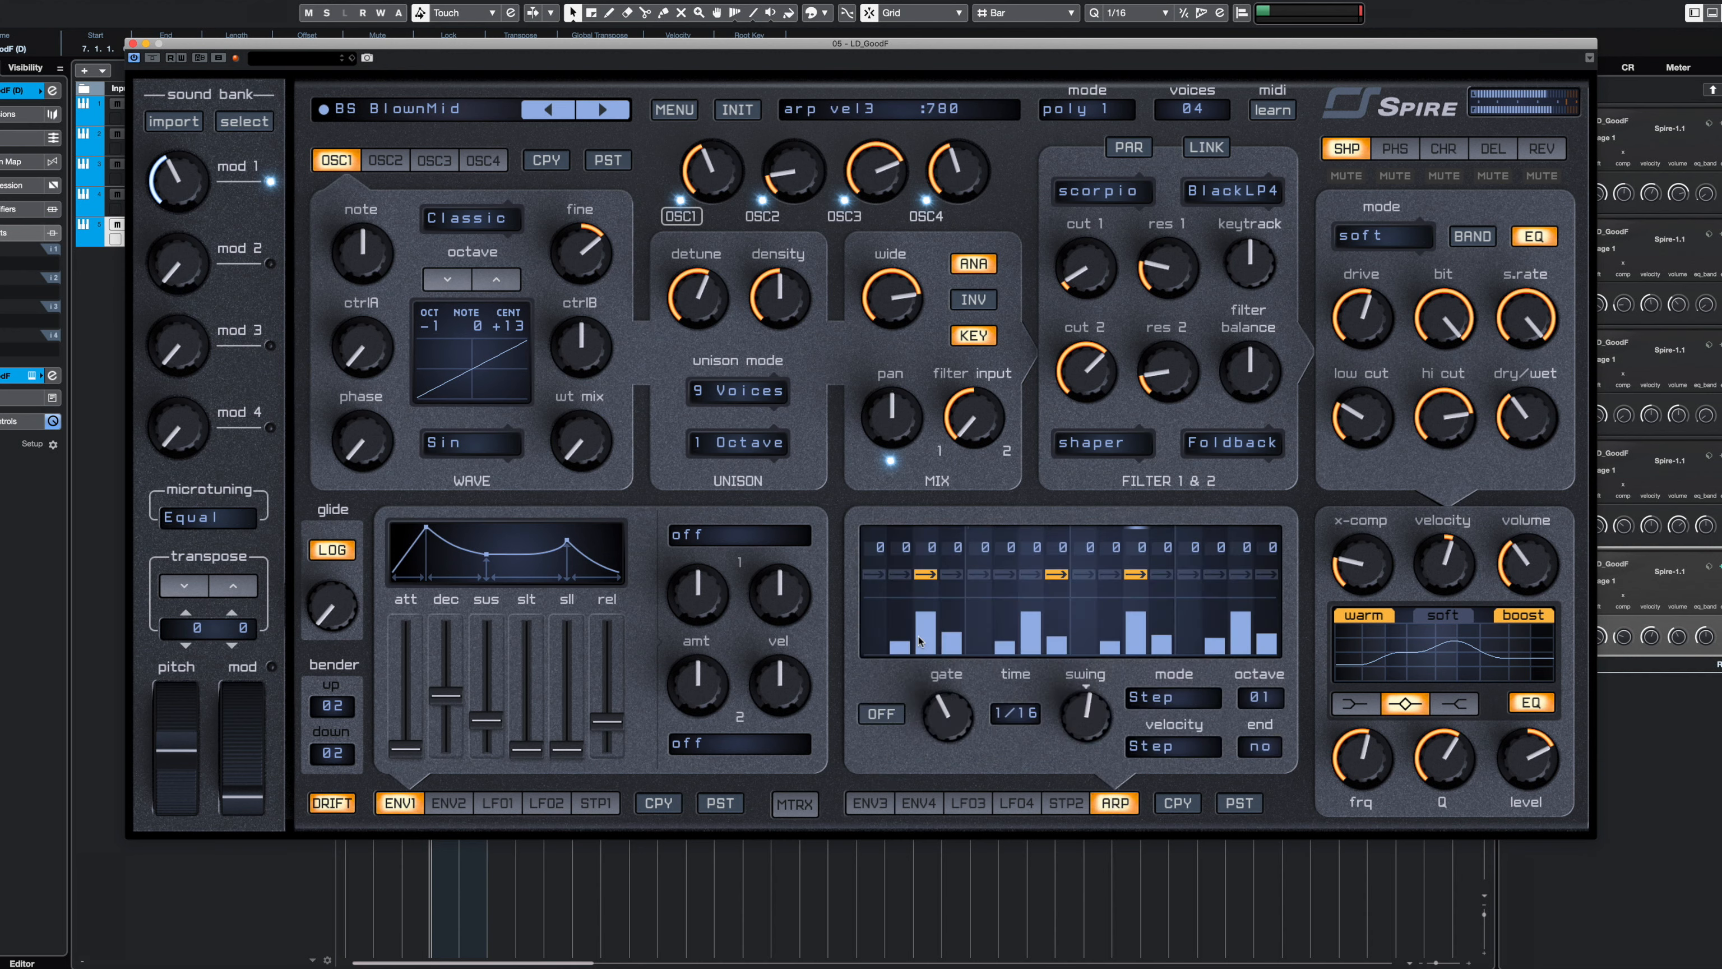
{"action": "left_click", "coordinate": [132, 43]}
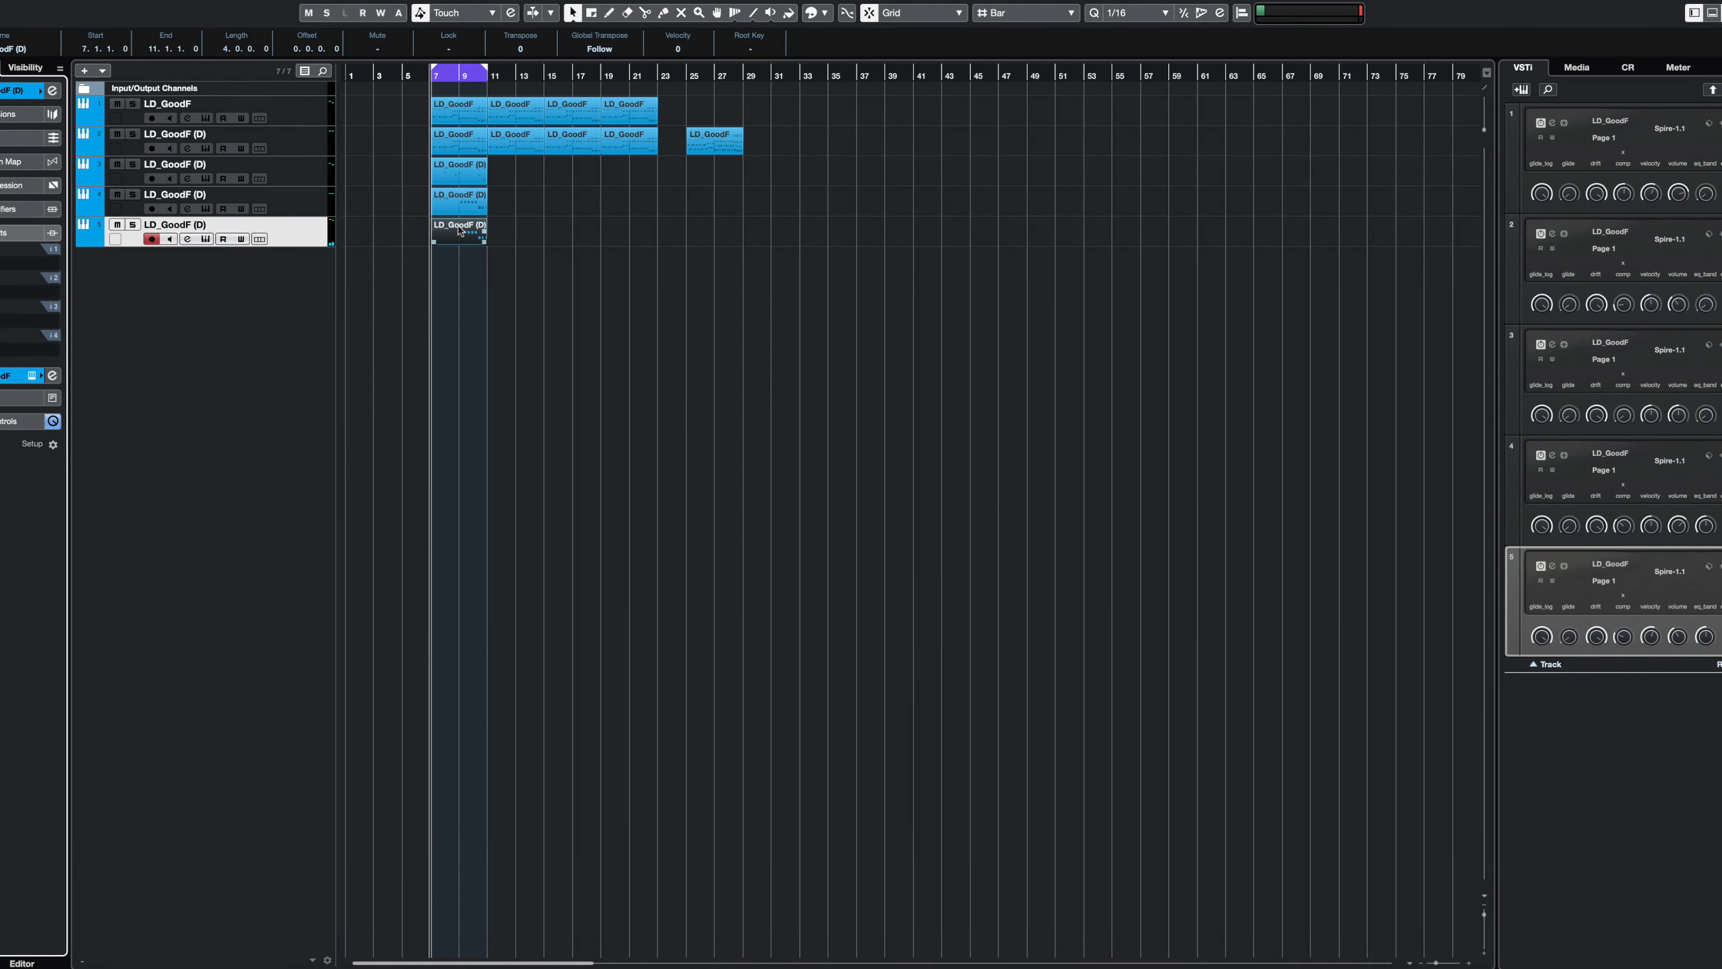
- Open the fifth track's part for note editing and shorten the loop range to bar 7 only
{"action": "double_click", "coordinate": [460, 232]}
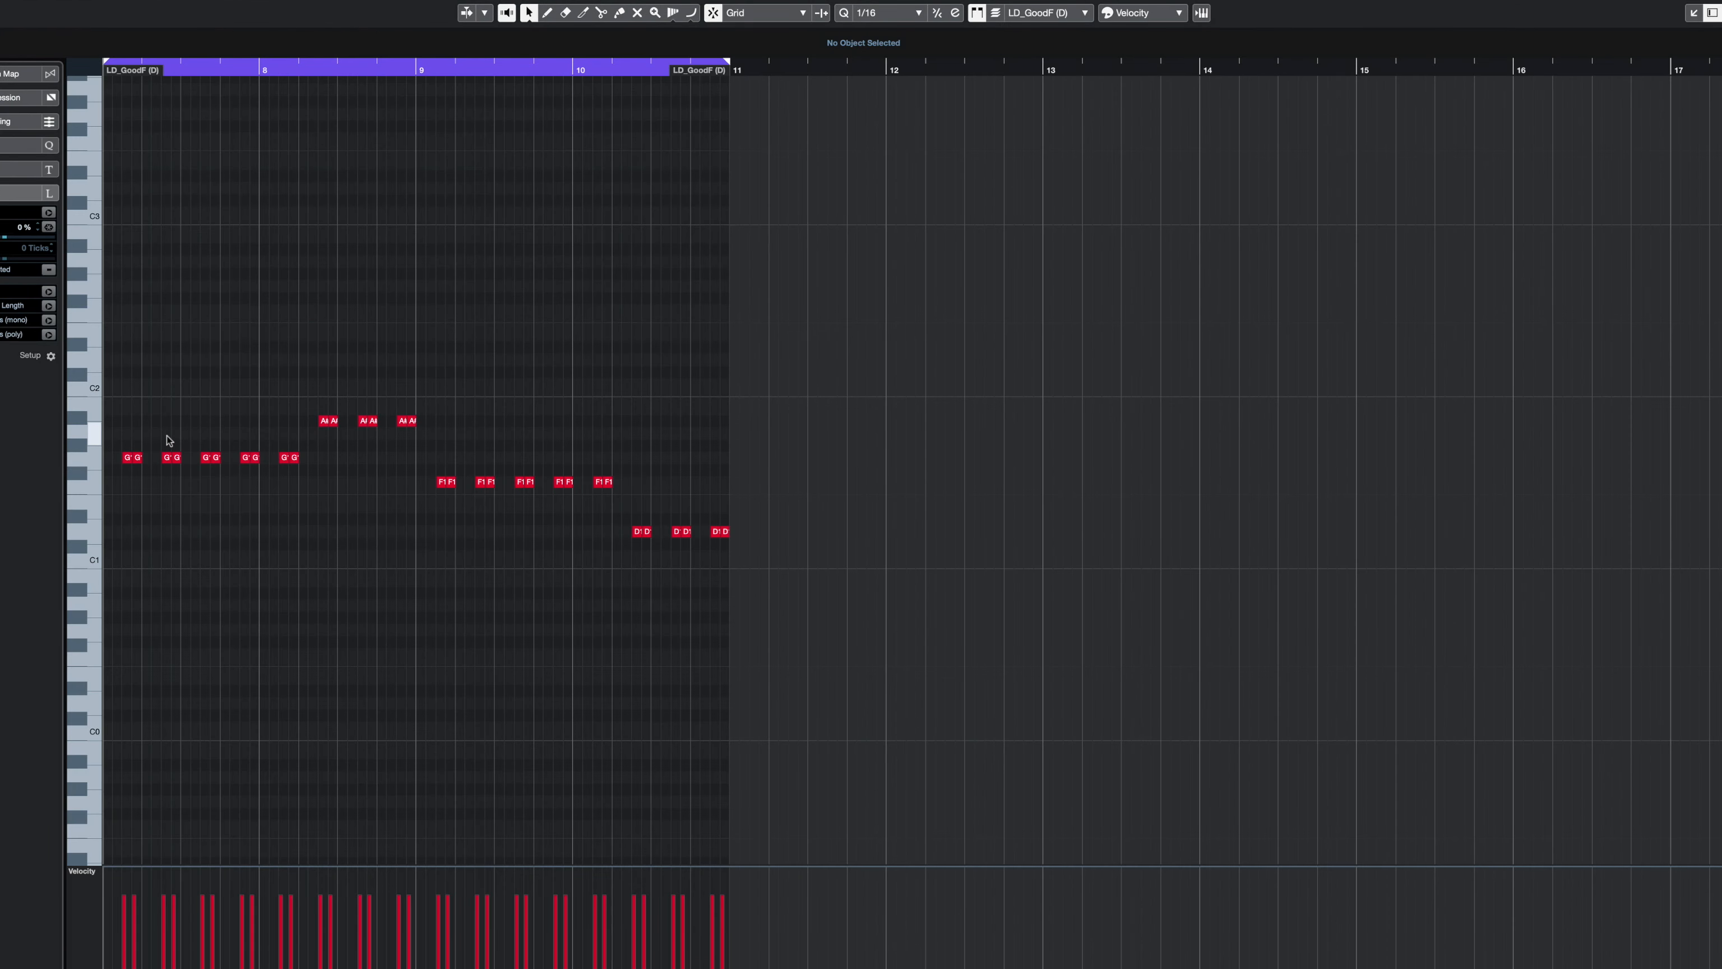
{"action": "left_click", "coordinate": [260, 71], "text": "alt"}
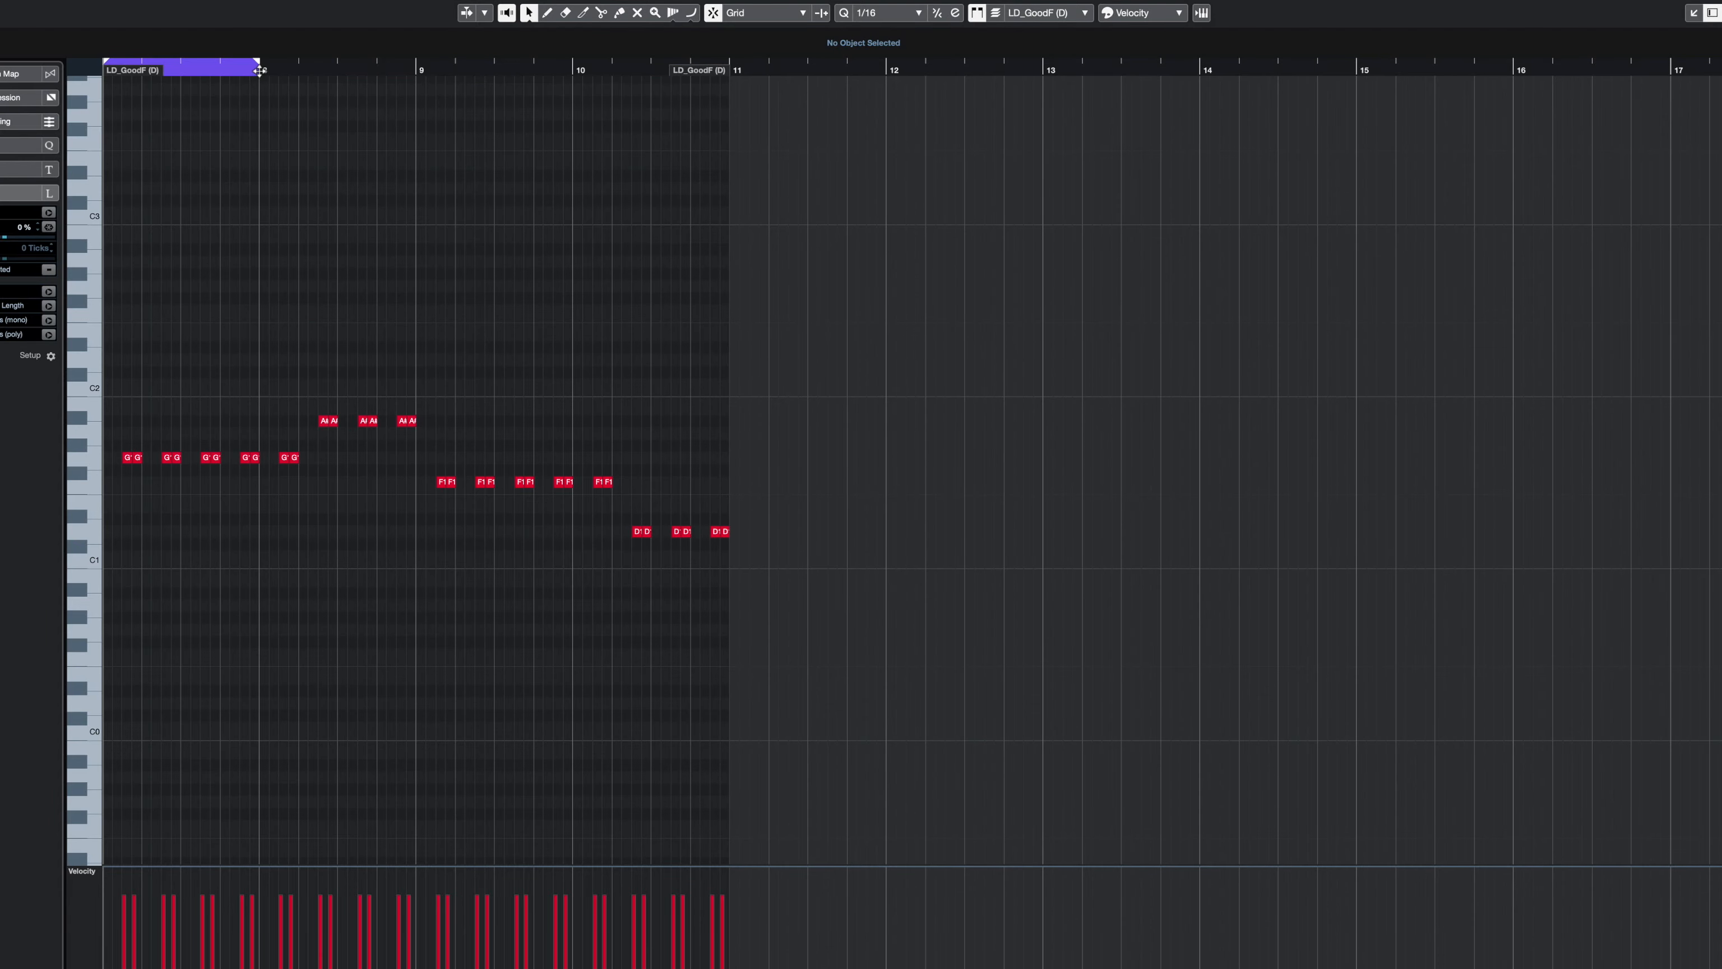
{"action": "key", "text": "h"}
{"action": "key", "text": "h"}
{"action": "key", "text": "h"}
{"action": "key", "text": "h"}
{"action": "key", "text": "h"}
{"action": "key", "text": "h"}
{"action": "key", "text": "h"}
{"action": "scroll", "coordinate": [618, 430], "scroll_direction": "right", "scroll_amount": 10}
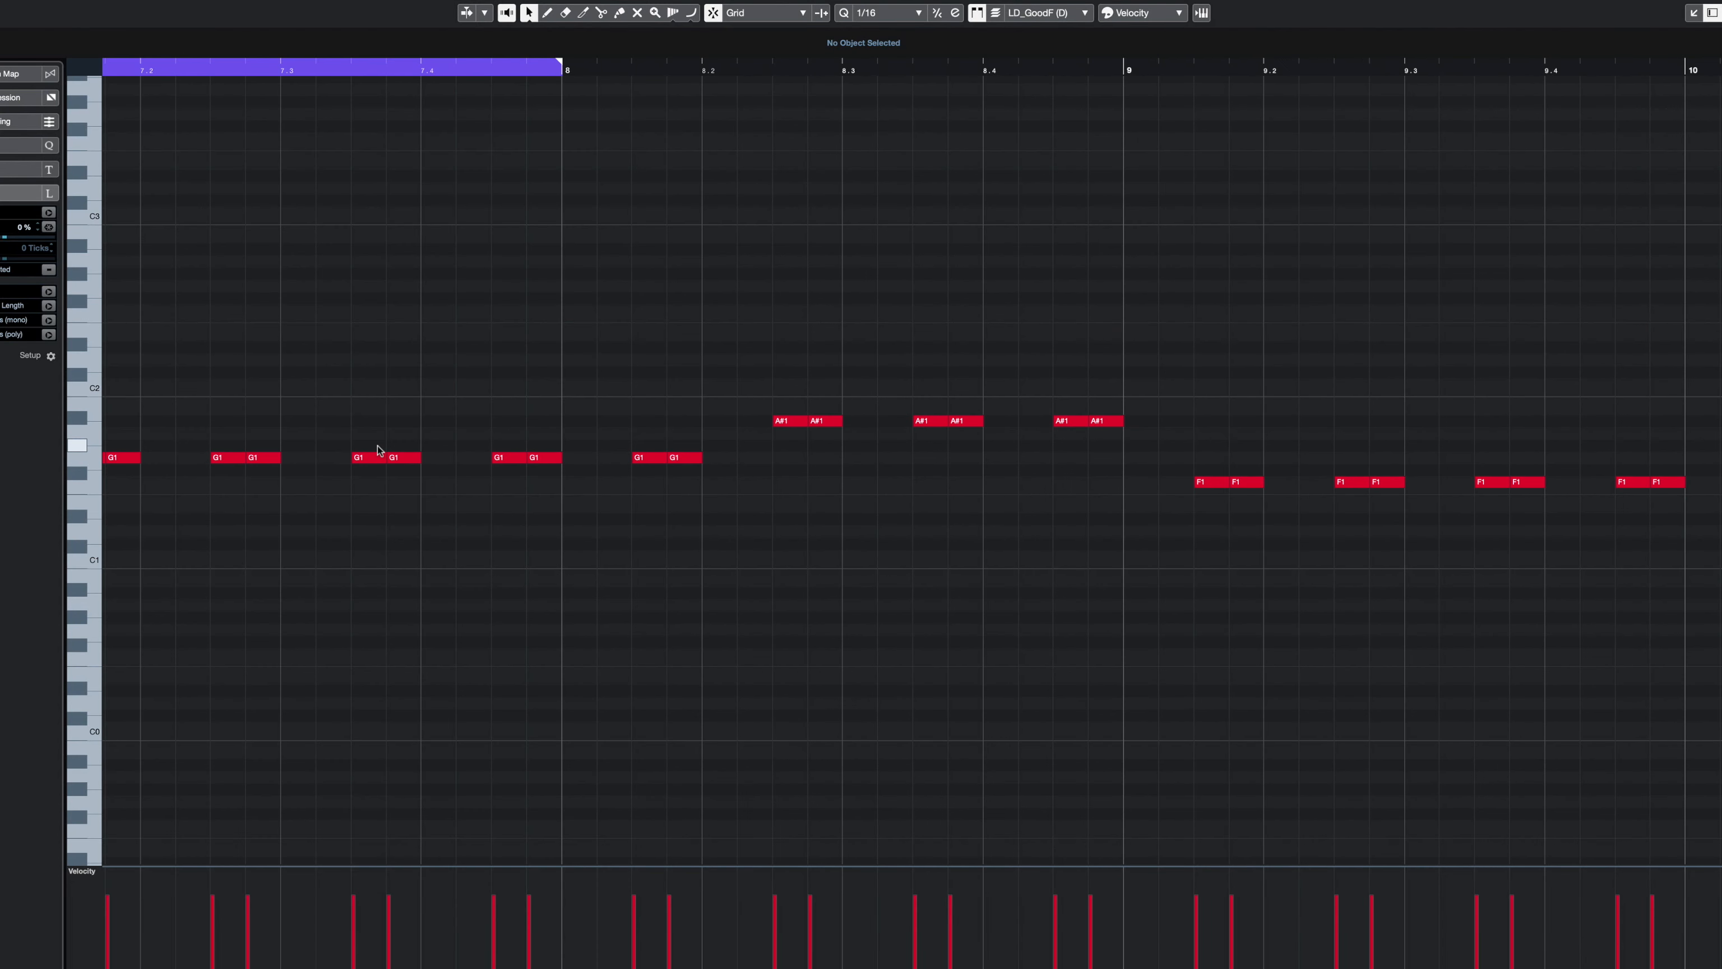
{"action": "scroll", "coordinate": [379, 450], "scroll_direction": "left", "scroll_amount": 10}
- Transpose all notes in the part up one octave
{"action": "left_click", "coordinate": [855, 459]}
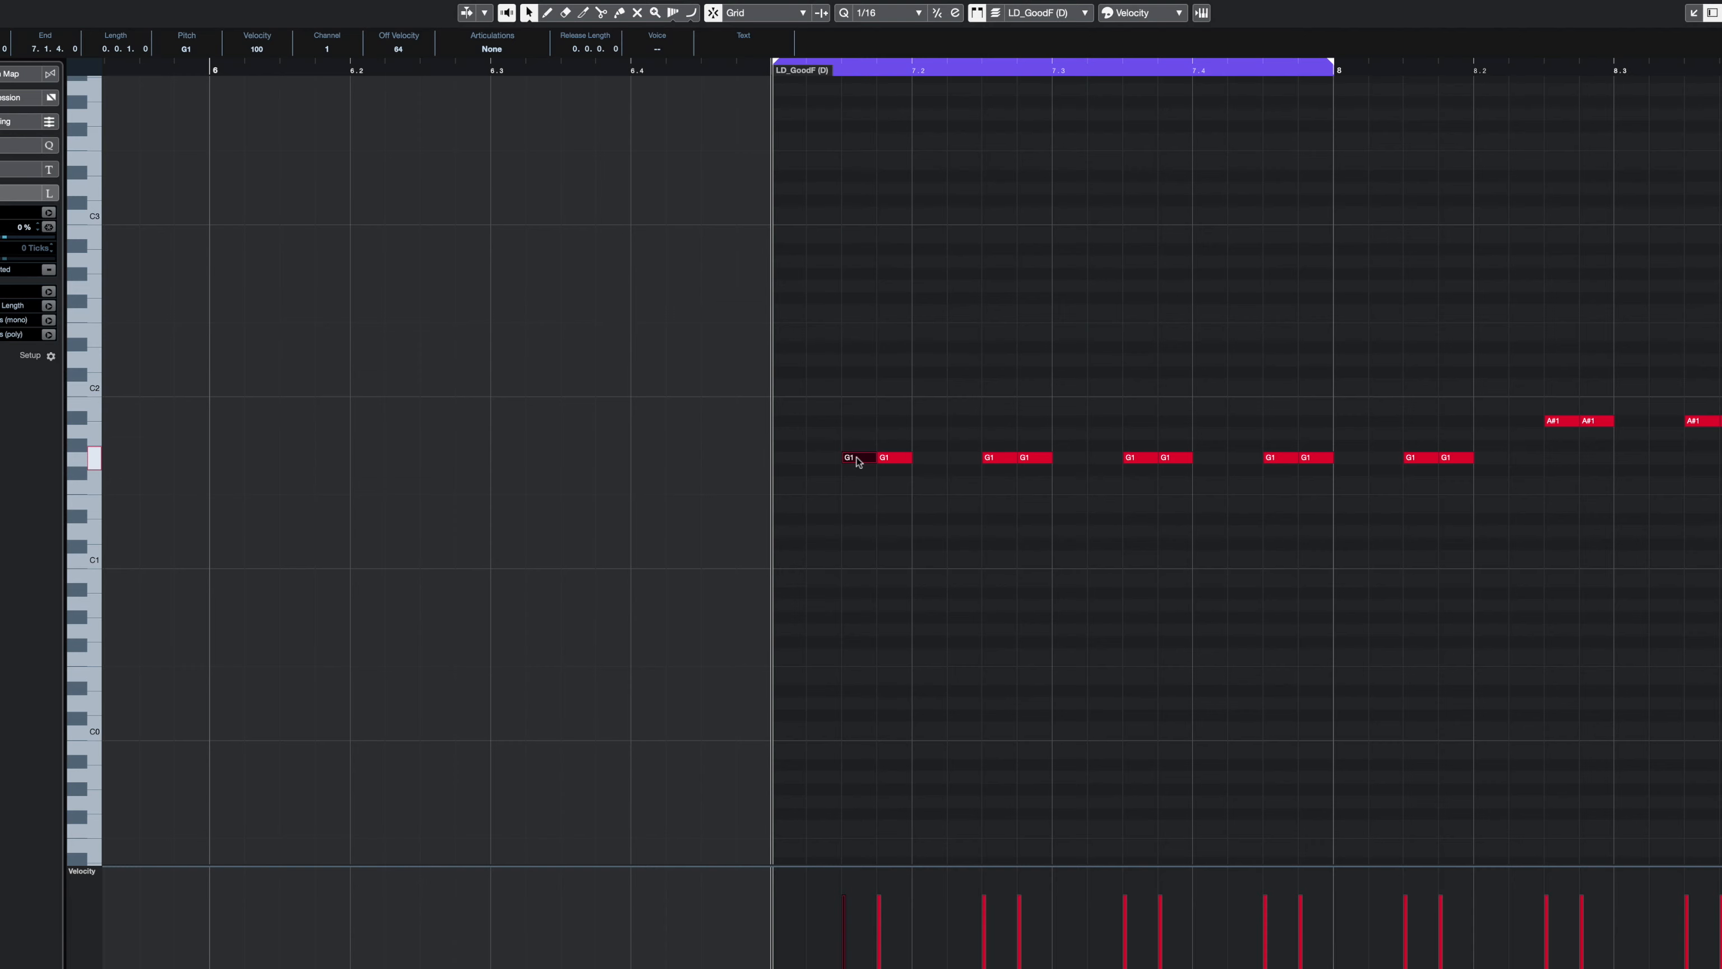
{"action": "key", "text": "ctrl+a"}
{"action": "key", "text": "shift+Up"}
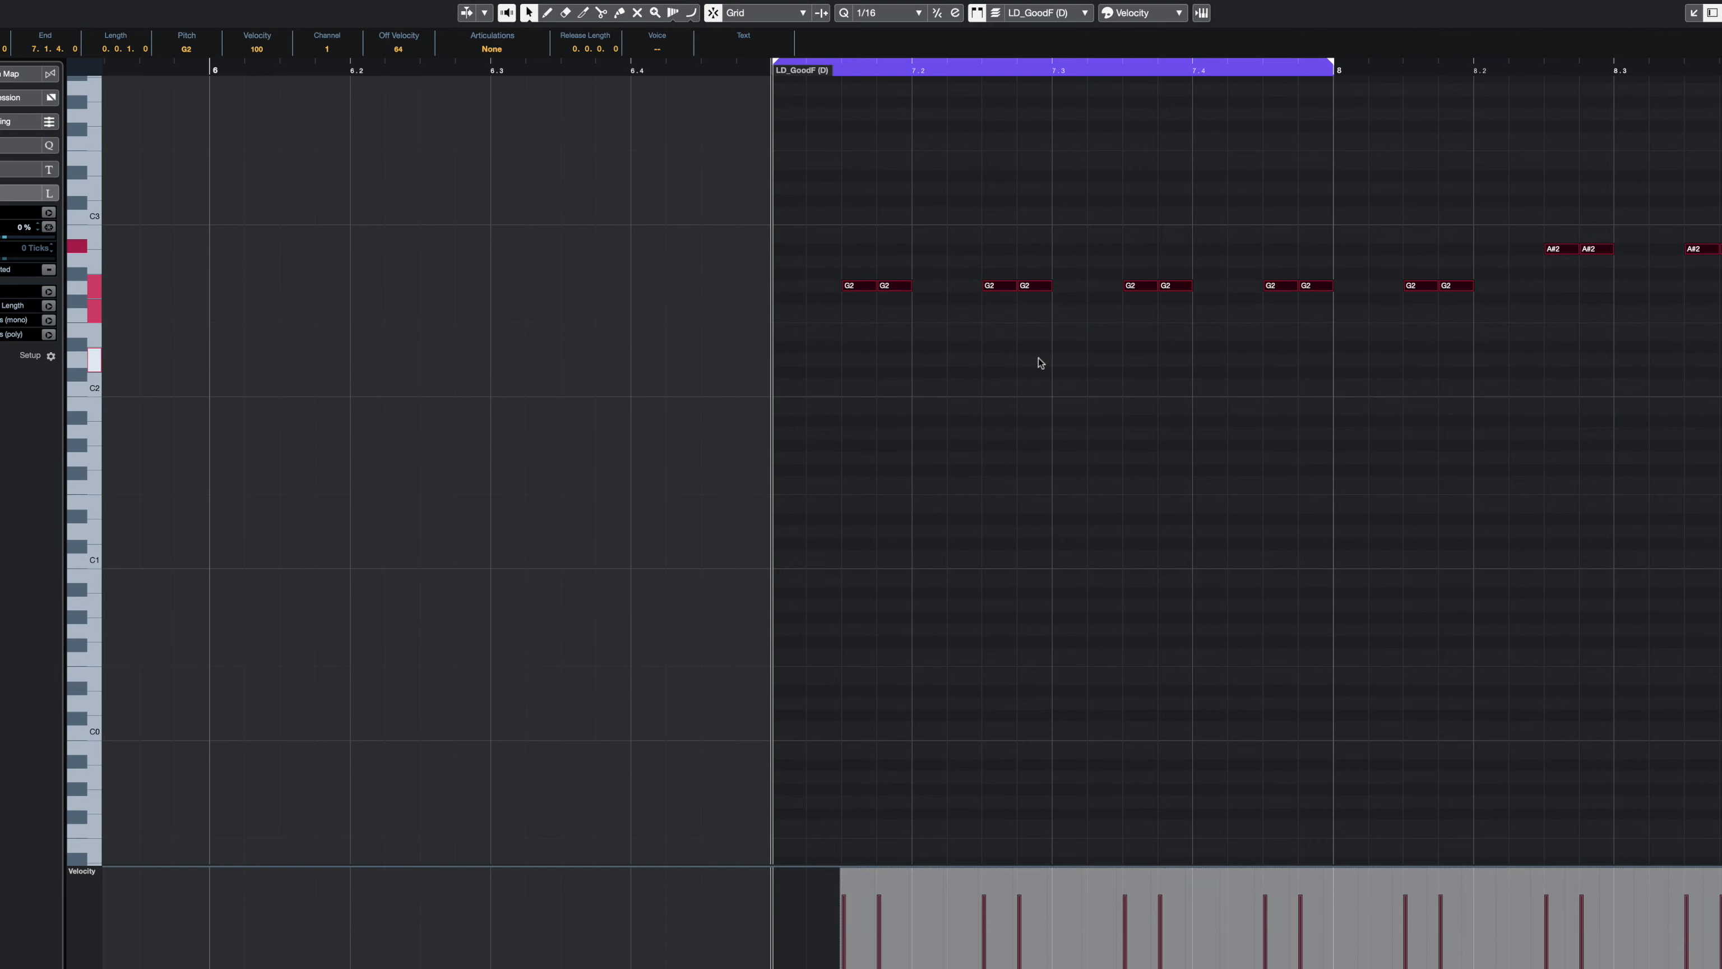
{"action": "left_click", "coordinate": [997, 224]}
{"action": "scroll", "coordinate": [997, 224], "scroll_direction": "up", "scroll_amount": 6}
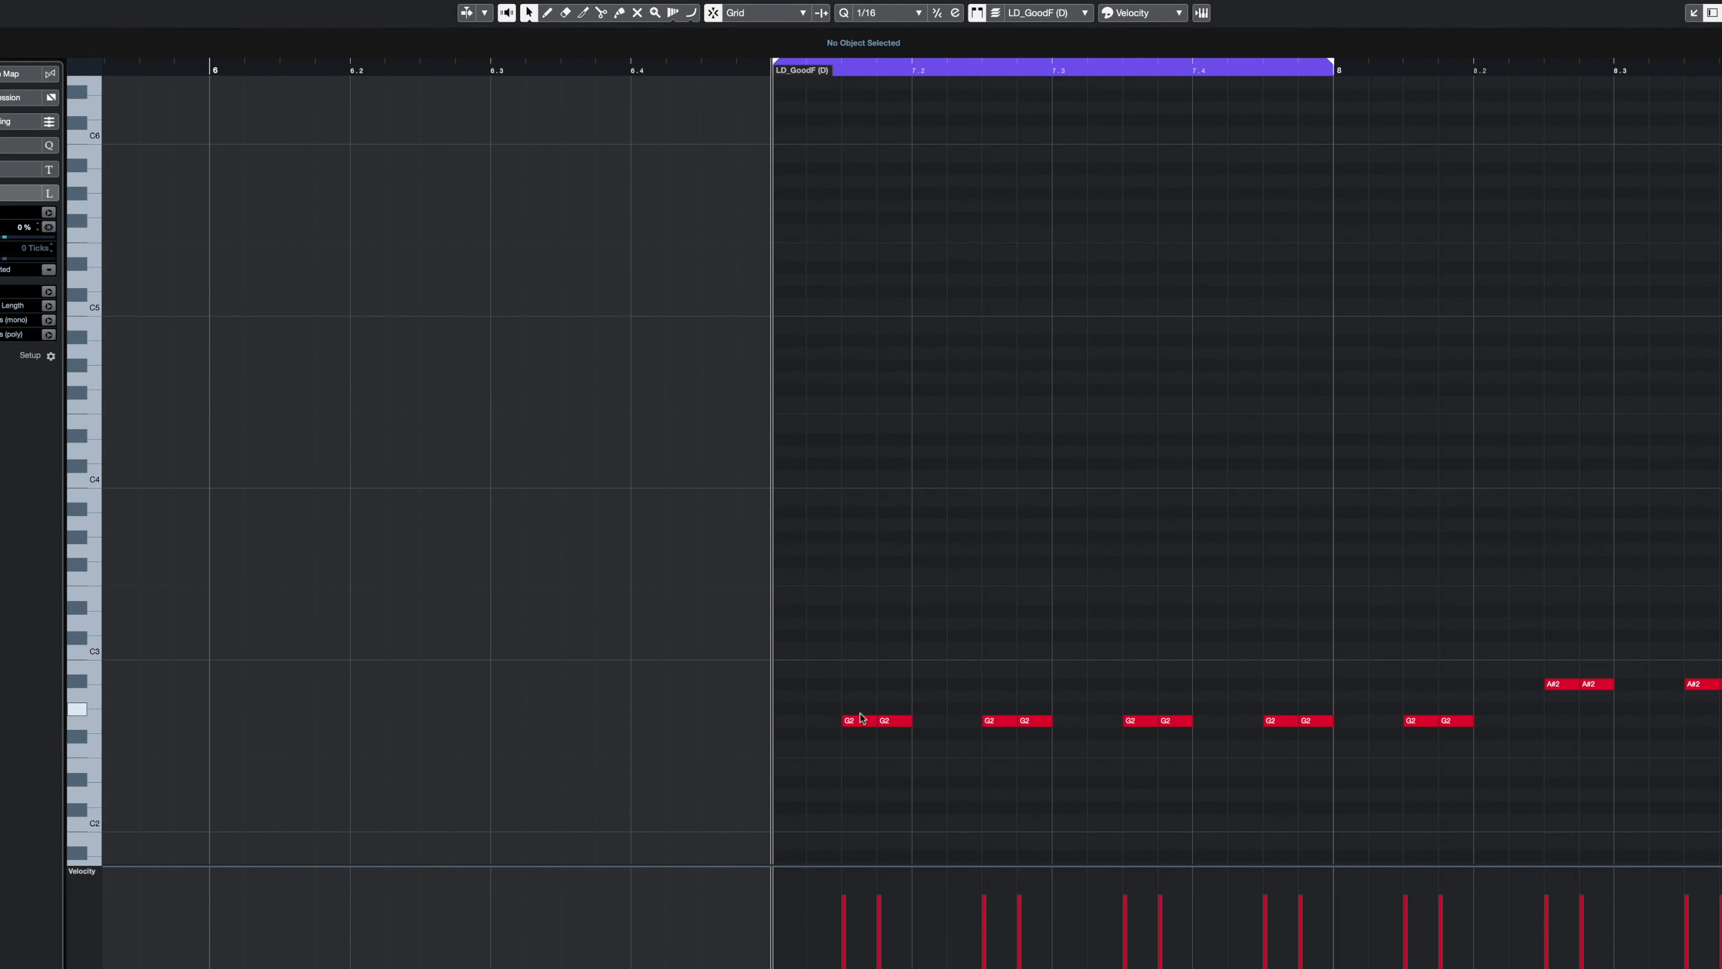
- During playback, move bar 7's first note to G3 at 7.1.2, raise the note at 7.2.4 to G3, and delete the G2 notes from 7.3 onward
{"action": "left_click_drag", "start_coordinate": [864, 724], "coordinate": [829, 552]}
{"action": "key", "text": "space"}
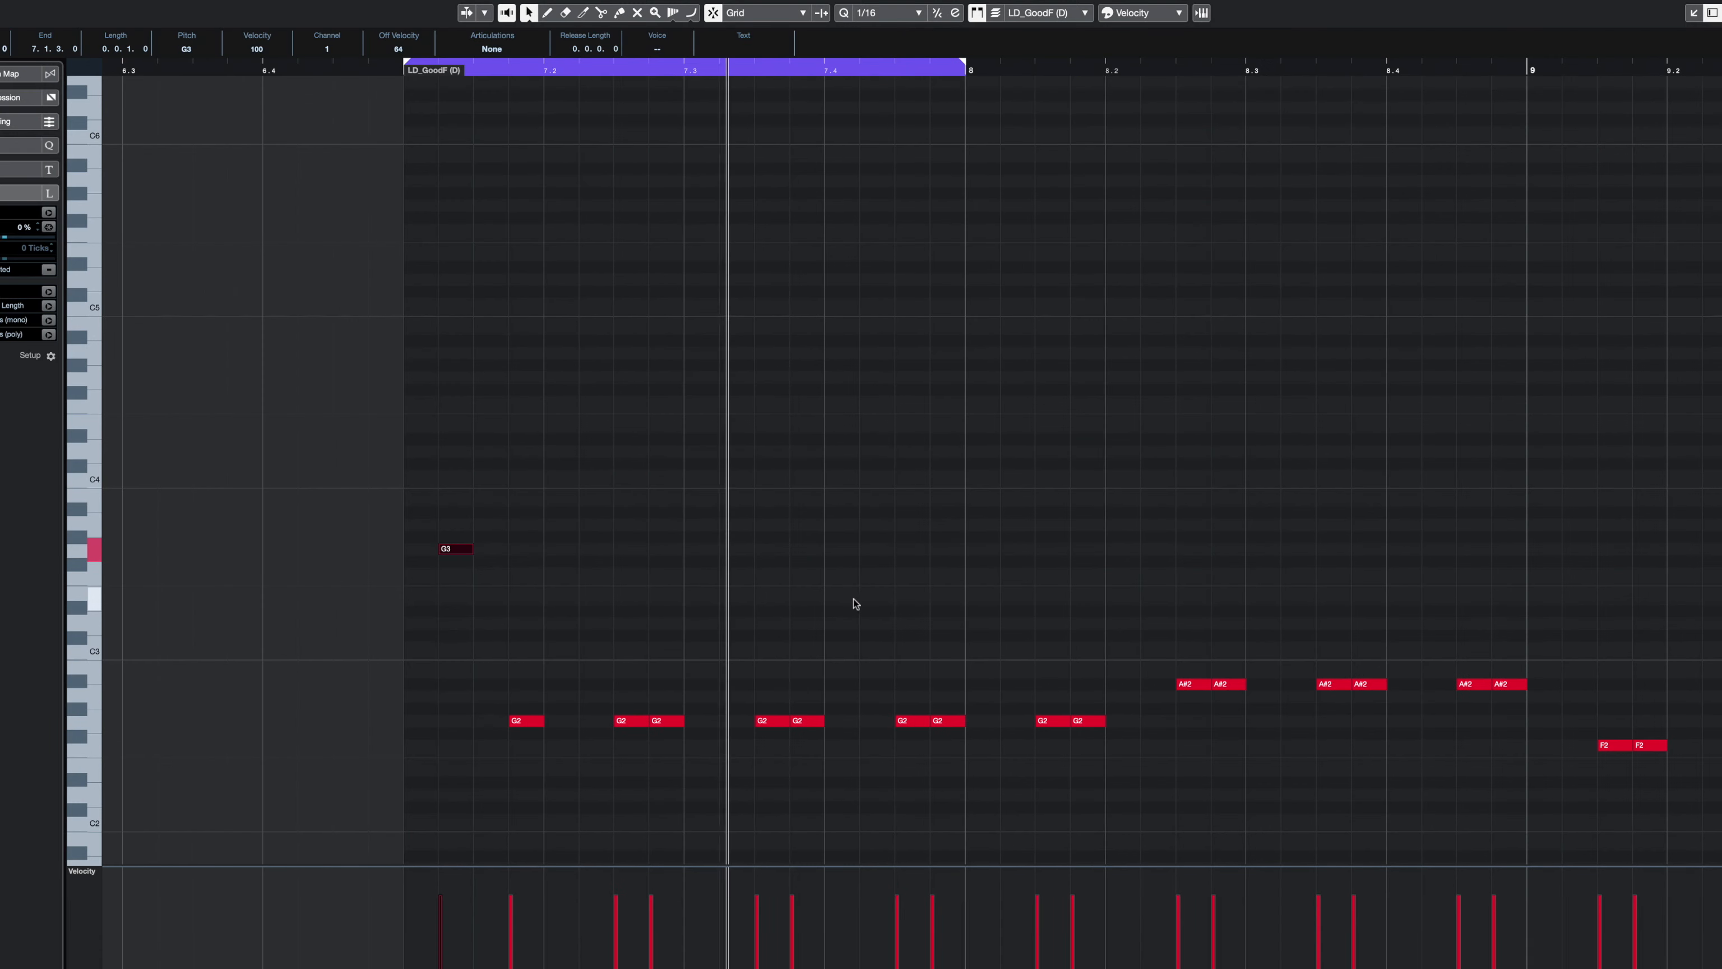
{"action": "left_click_drag", "start_coordinate": [665, 722], "coordinate": [665, 551]}
{"action": "left_click_drag", "start_coordinate": [745, 694], "coordinate": [1116, 778]}
{"action": "key", "text": "Delete"}
- Duplicate the four-note pattern into bar 7's second half, shift the copy to start at 7.3.2, and stop playback
{"action": "left_click_drag", "start_coordinate": [730, 414], "coordinate": [346, 777]}
{"action": "key", "text": "alt+d"}
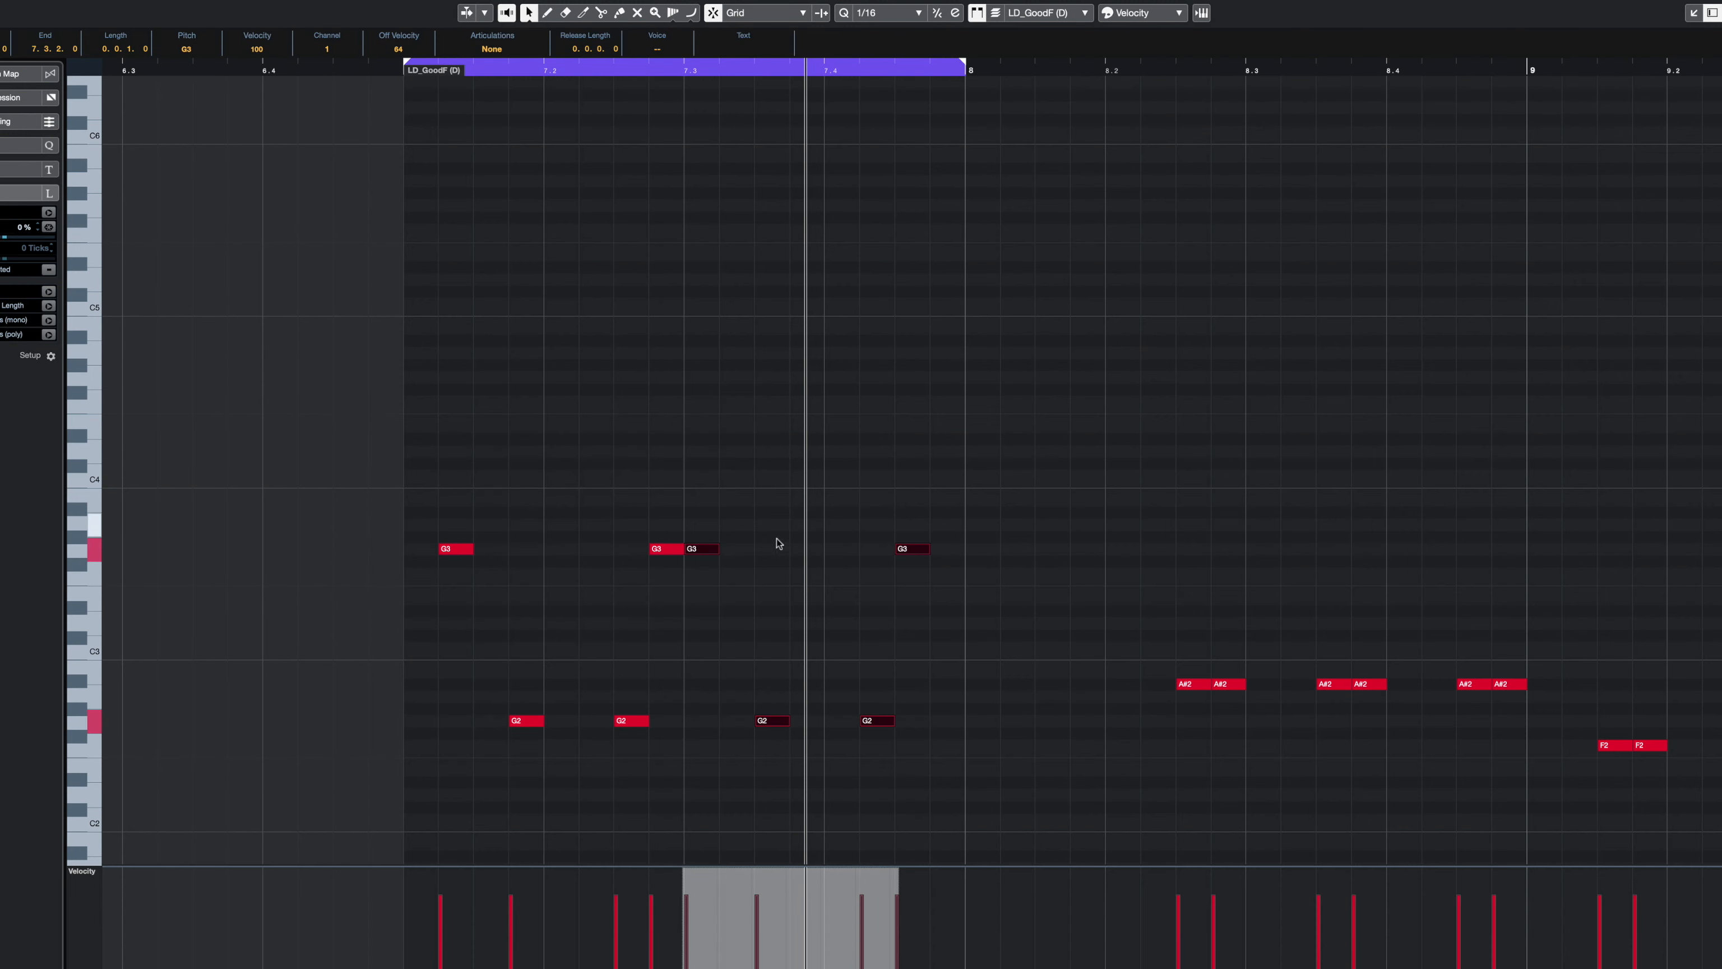
{"action": "left_click_drag", "start_coordinate": [704, 550], "coordinate": [741, 550]}
{"action": "left_click", "coordinate": [744, 508]}
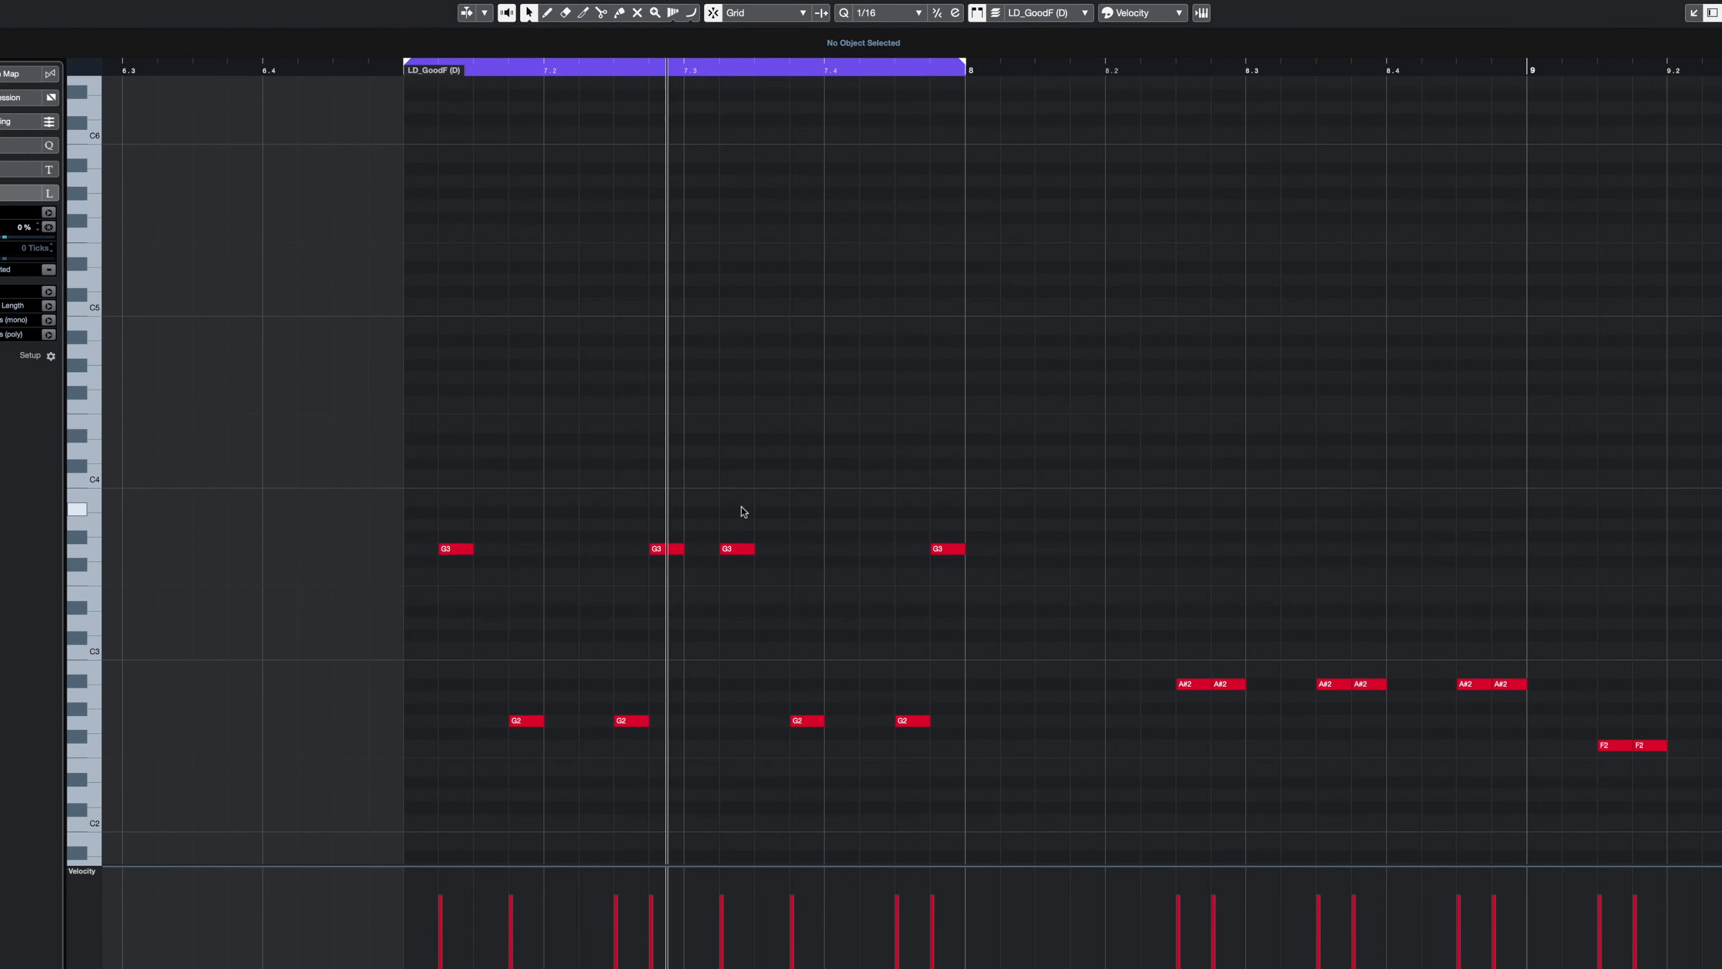
{"action": "key", "text": "space"}
- Delete the A#2 notes in bar 8 and fill that bar with a copy of bar 7's pattern starting at 8.1.2
{"action": "key", "text": "g"}
{"action": "key", "text": "g"}
{"action": "key", "text": "g"}
{"action": "key", "text": "g"}
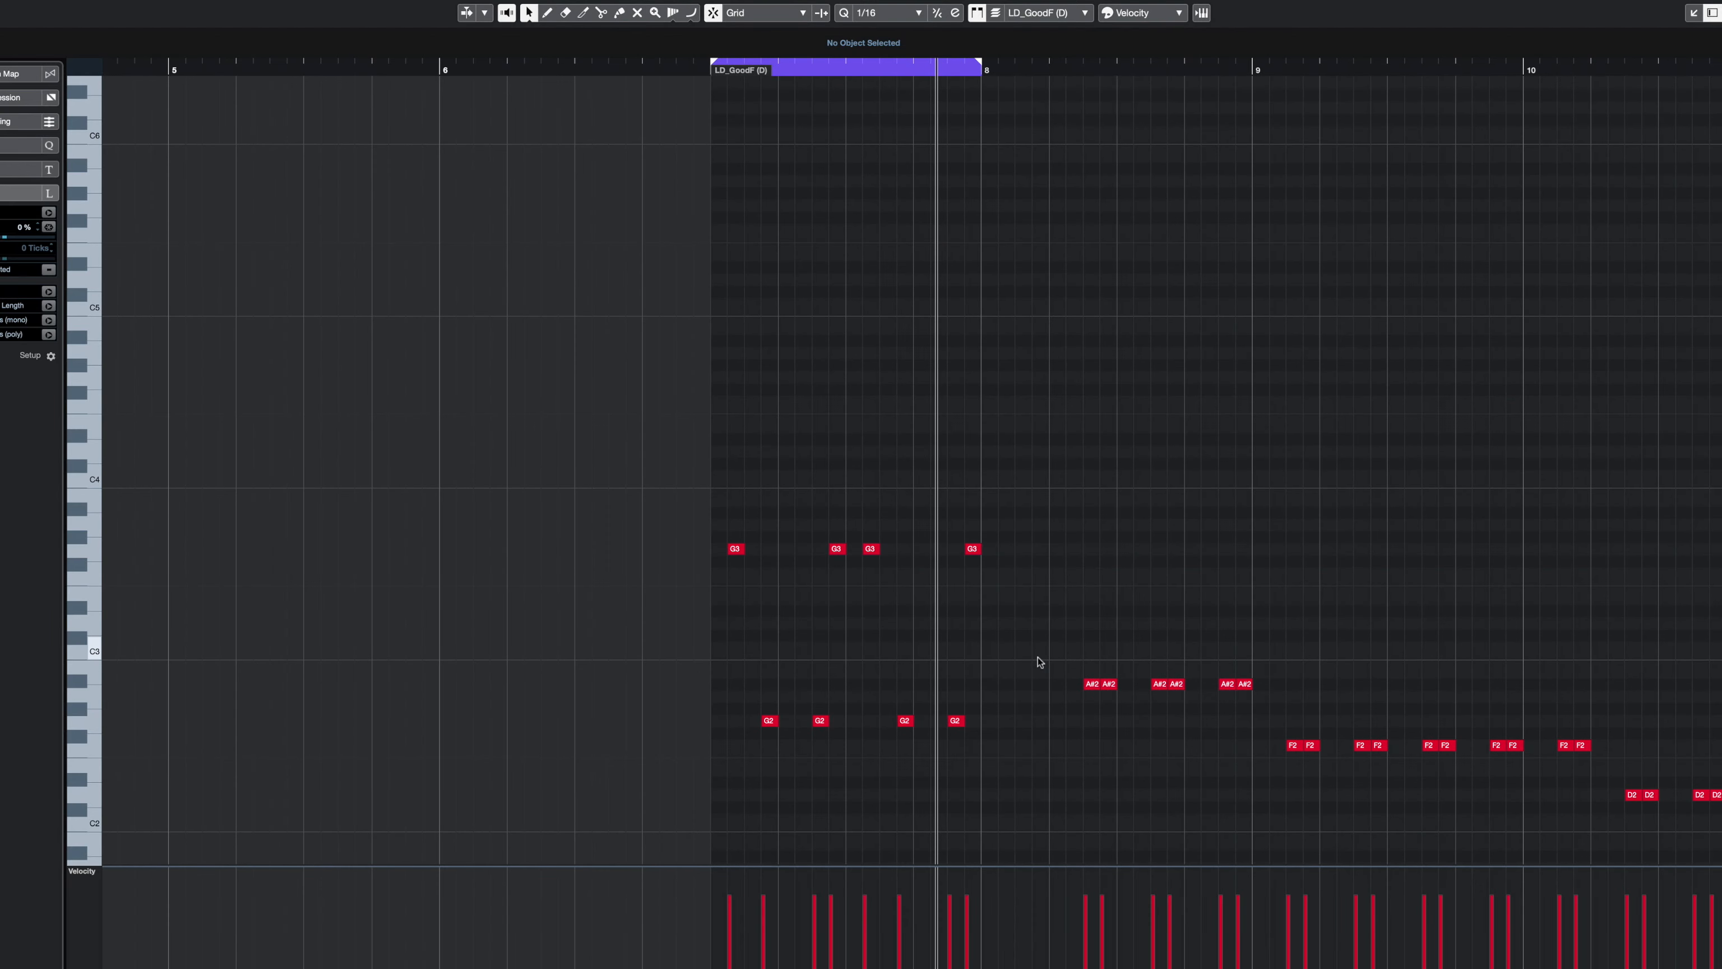
{"action": "left_click_drag", "start_coordinate": [1036, 658], "coordinate": [1317, 699]}
{"action": "key", "text": "Delete"}
{"action": "key", "text": "ctrl+d"}
{"action": "left_click_drag", "start_coordinate": [631, 760], "coordinate": [1011, 551]}
{"action": "scroll", "coordinate": [1034, 512], "scroll_direction": "right", "scroll_amount": 3}
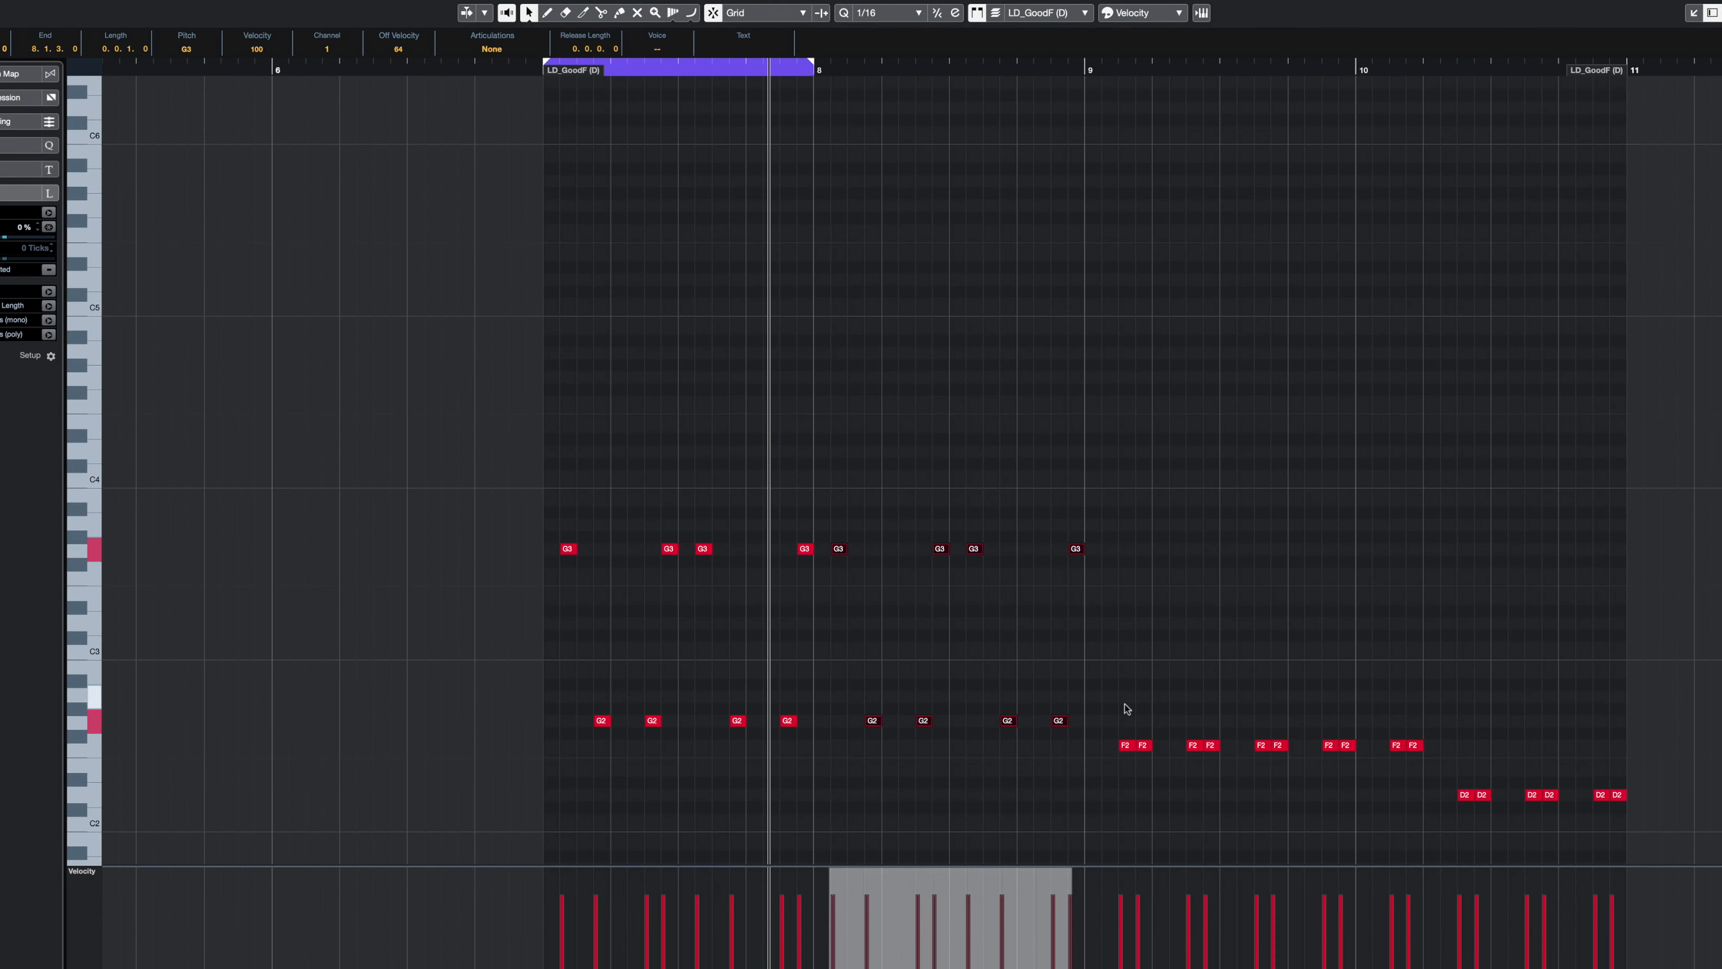
- Delete the old notes in bars 9 and 10 and duplicate the pattern of bars 7 and 8 in their place
{"action": "left_click_drag", "start_coordinate": [1122, 703], "coordinate": [1622, 821]}
{"action": "key", "text": "Delete"}
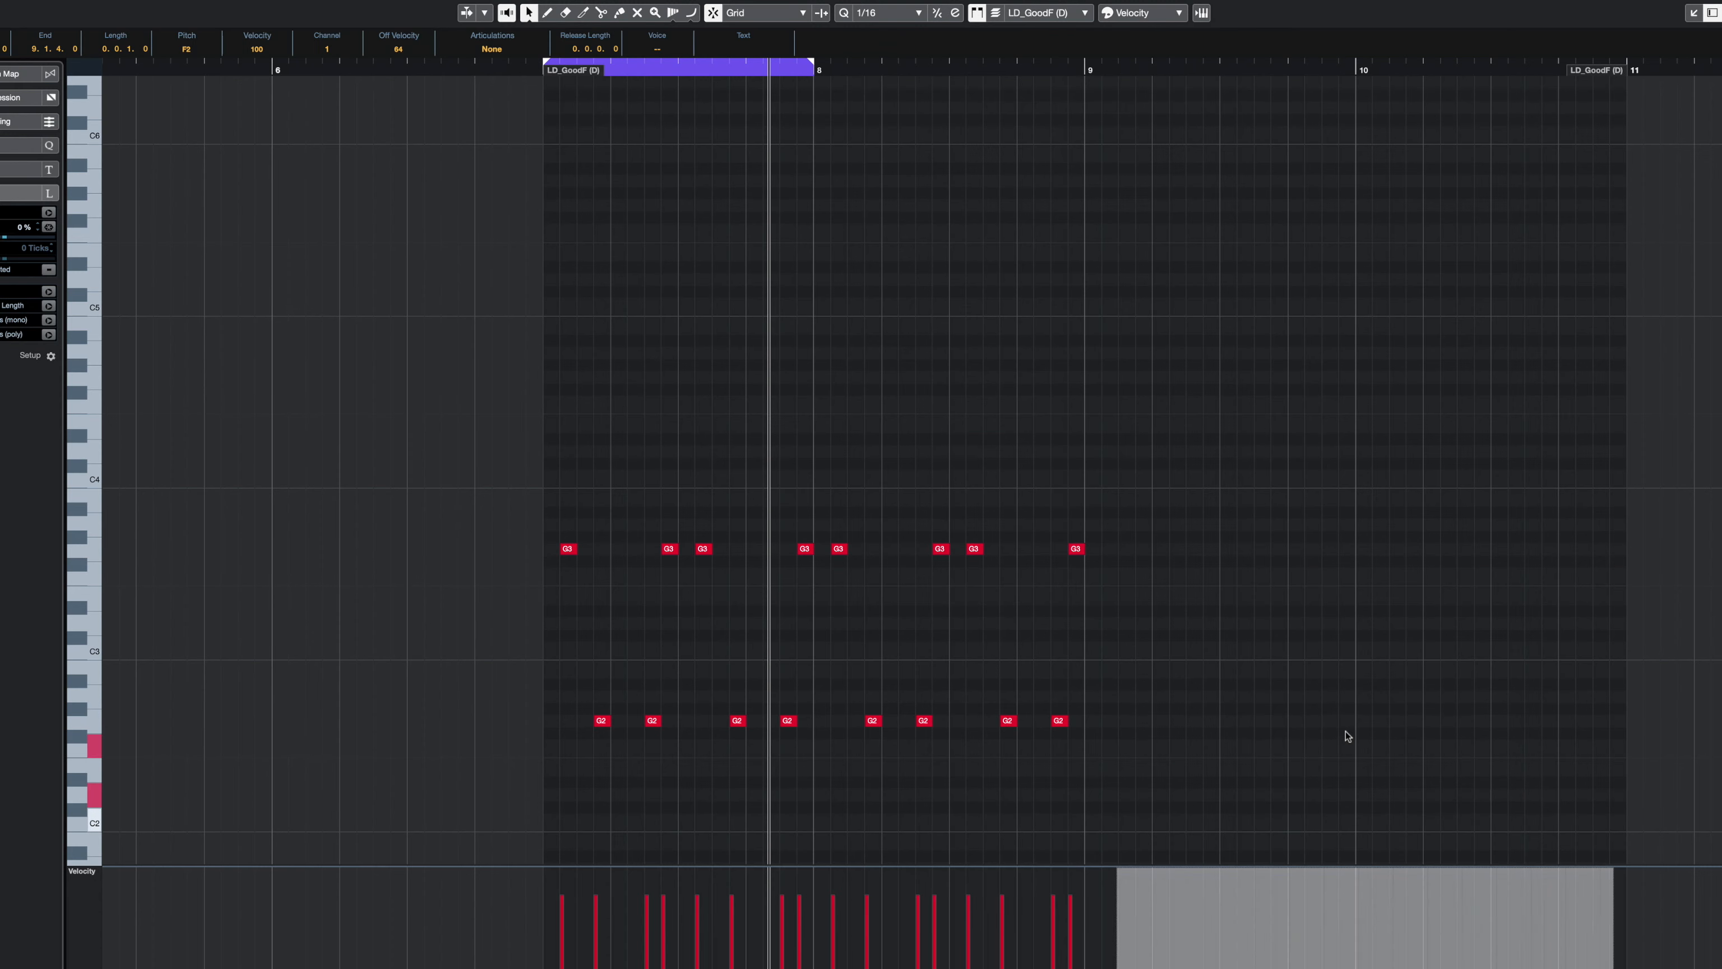
{"action": "left_click_drag", "start_coordinate": [1143, 452], "coordinate": [527, 748]}
{"action": "key", "text": "ctrl+d"}
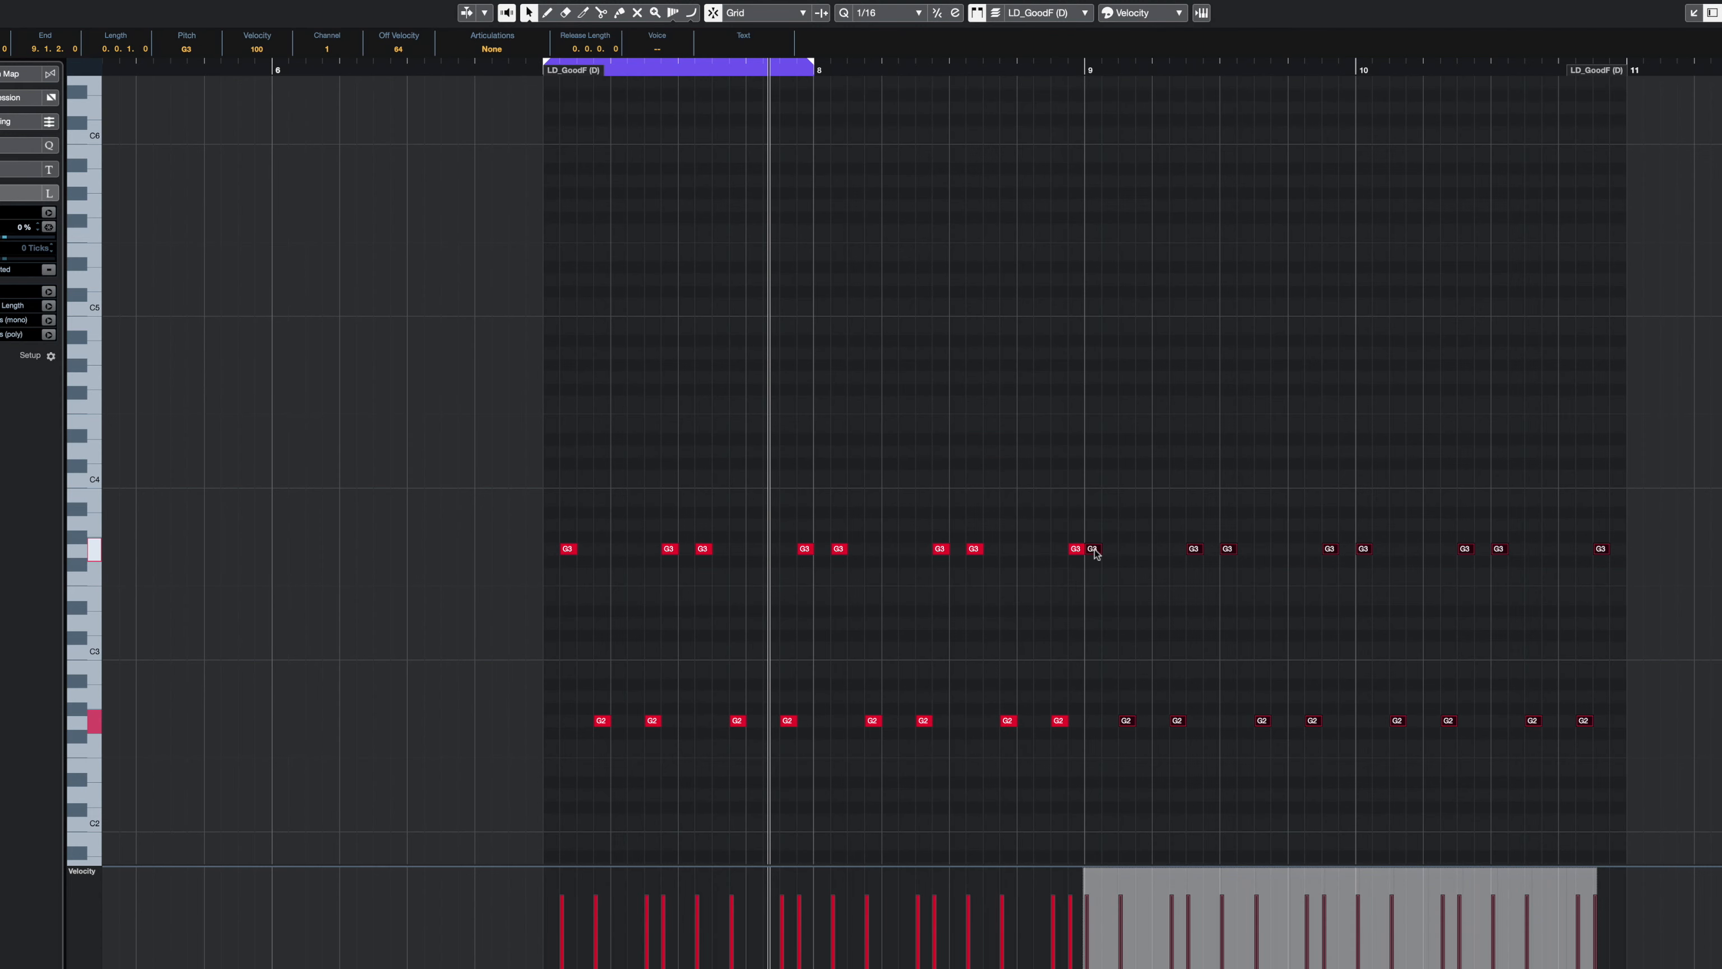
- Shift the copied notes in bars 9 and 10 one sixteenth later and raise bar 8's last four notes to A#3 and A#2
{"action": "left_click_drag", "start_coordinate": [1095, 553], "coordinate": [972, 733]}
{"action": "key", "text": "Up"}
{"action": "key", "text": "Up"}
{"action": "key", "text": "Up"}
{"action": "scroll", "coordinate": [1457, 538], "scroll_direction": "down", "scroll_amount": 2}
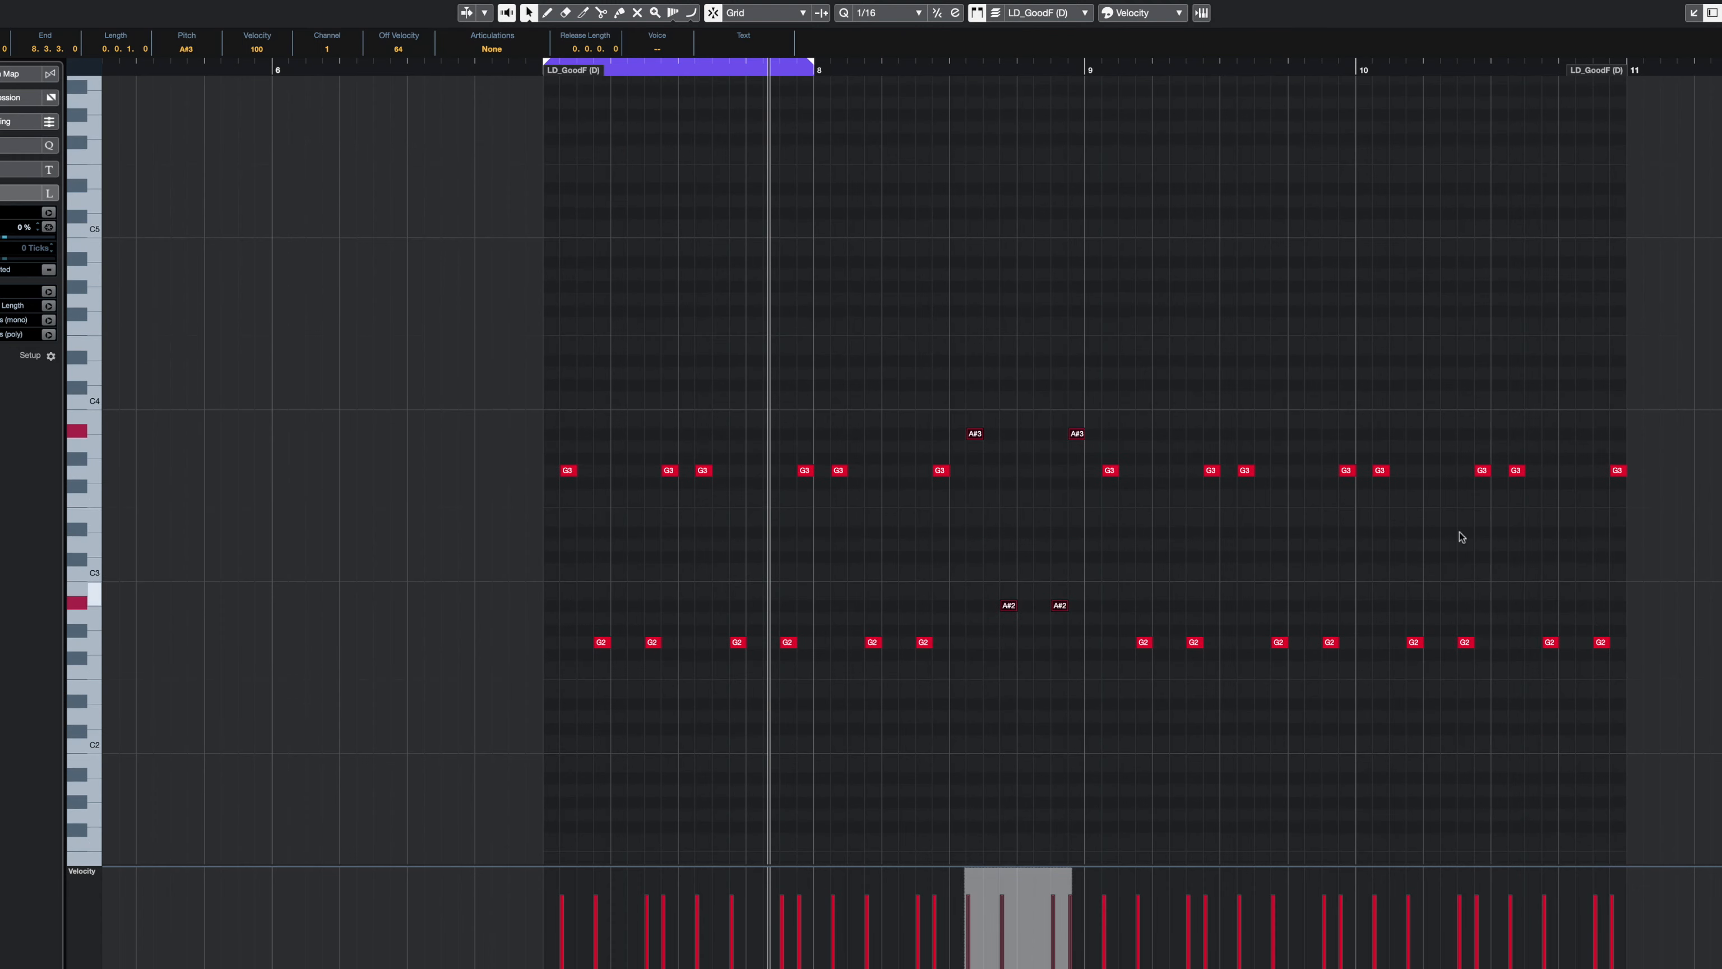
- Lower the last four notes of bar 10 by five semitones to D3 and D2
{"action": "left_click_drag", "start_coordinate": [1680, 426], "coordinate": [1515, 678]}
{"action": "key", "text": "Down"}
{"action": "key", "text": "Down"}
{"action": "key", "text": "Down"}
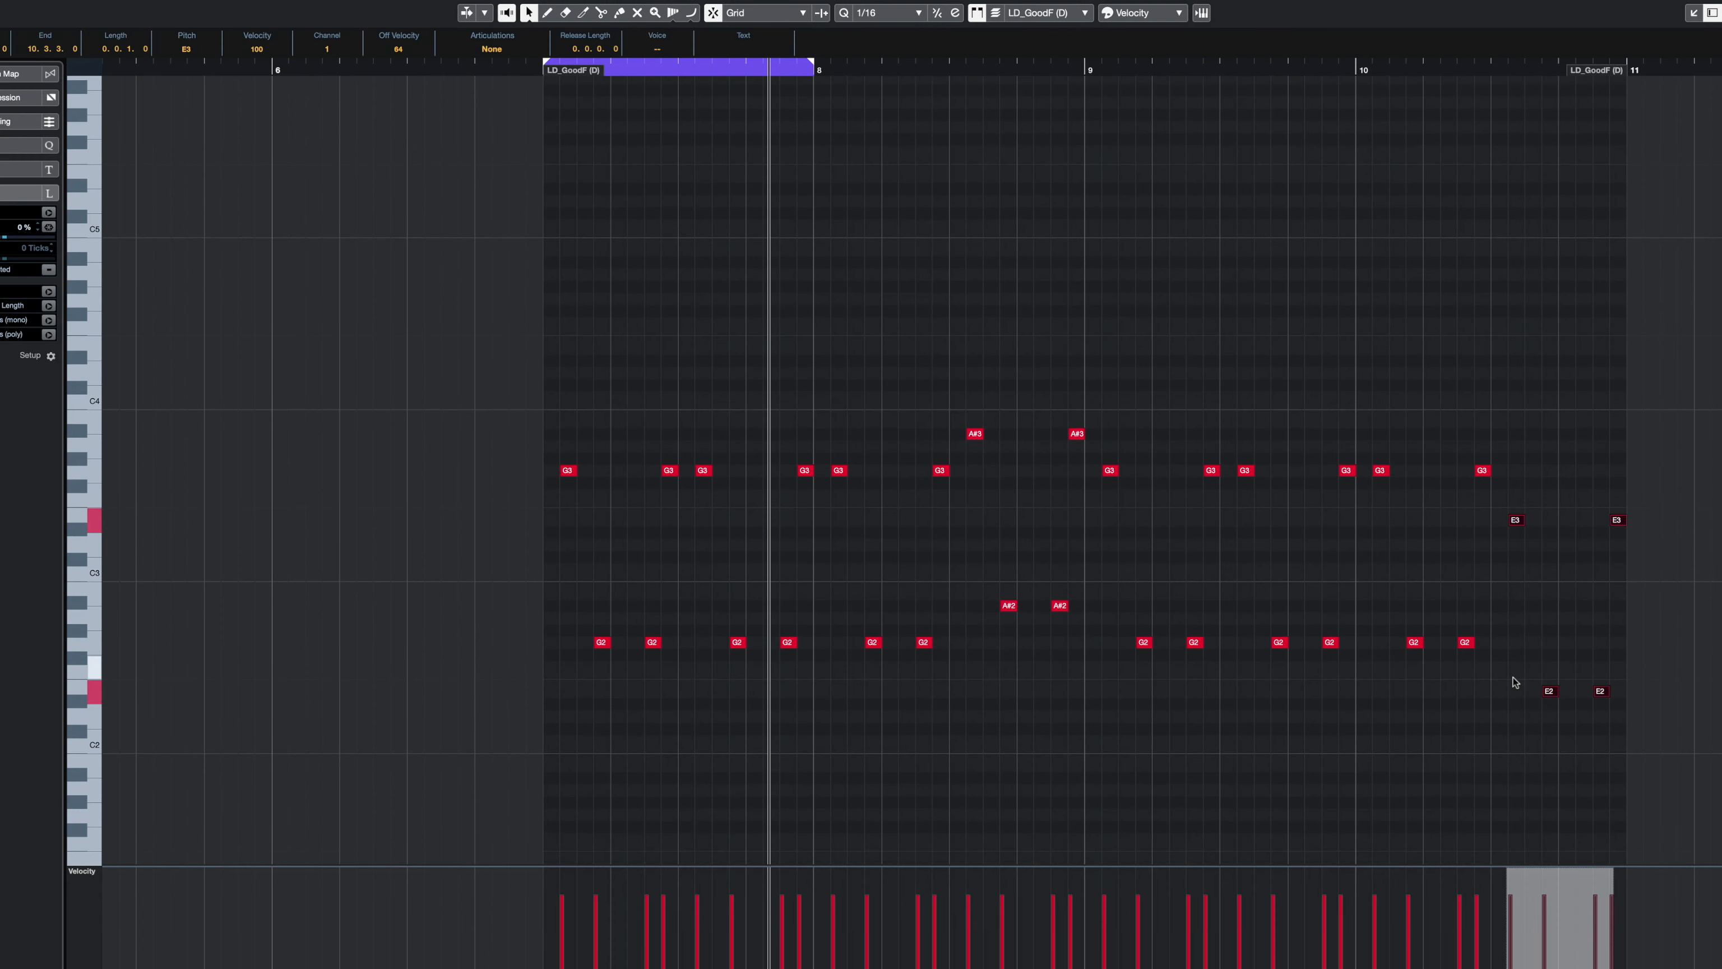
{"action": "key", "text": "Down"}
{"action": "key", "text": "Down"}
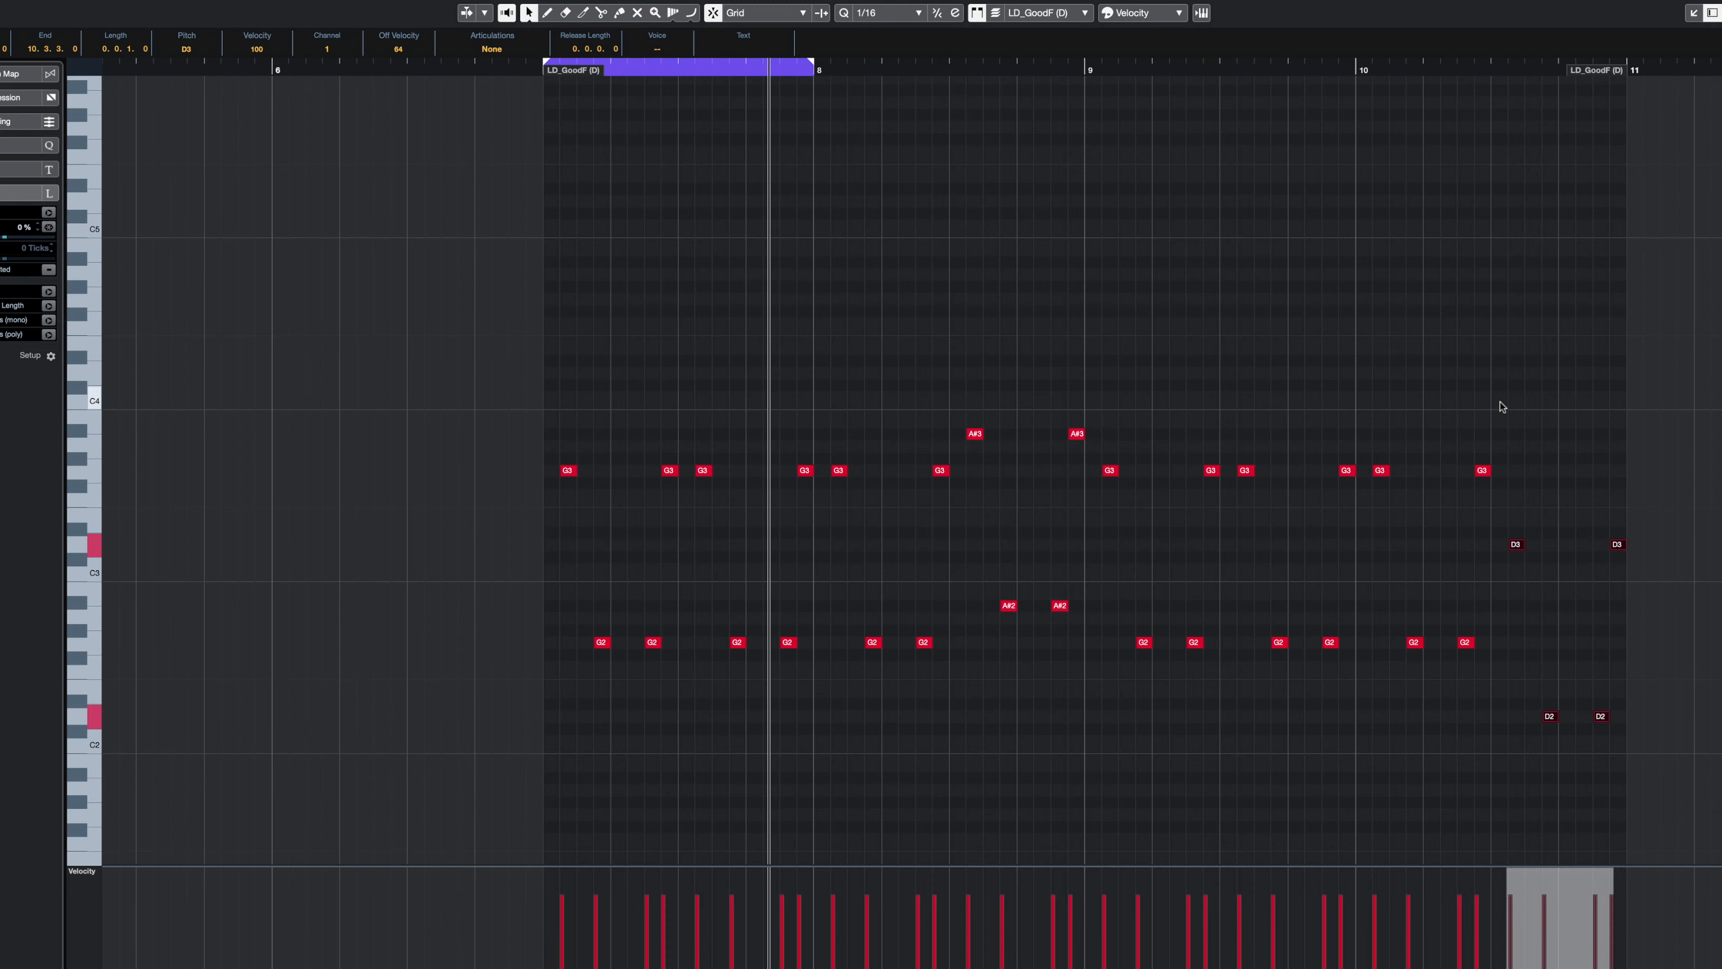
- Lower the remaining G notes in bars 9 and 10 by two semitones
{"action": "left_click_drag", "start_coordinate": [1495, 419], "coordinate": [1103, 673]}
{"action": "key", "text": "Down"}
{"action": "key", "text": "Down"}
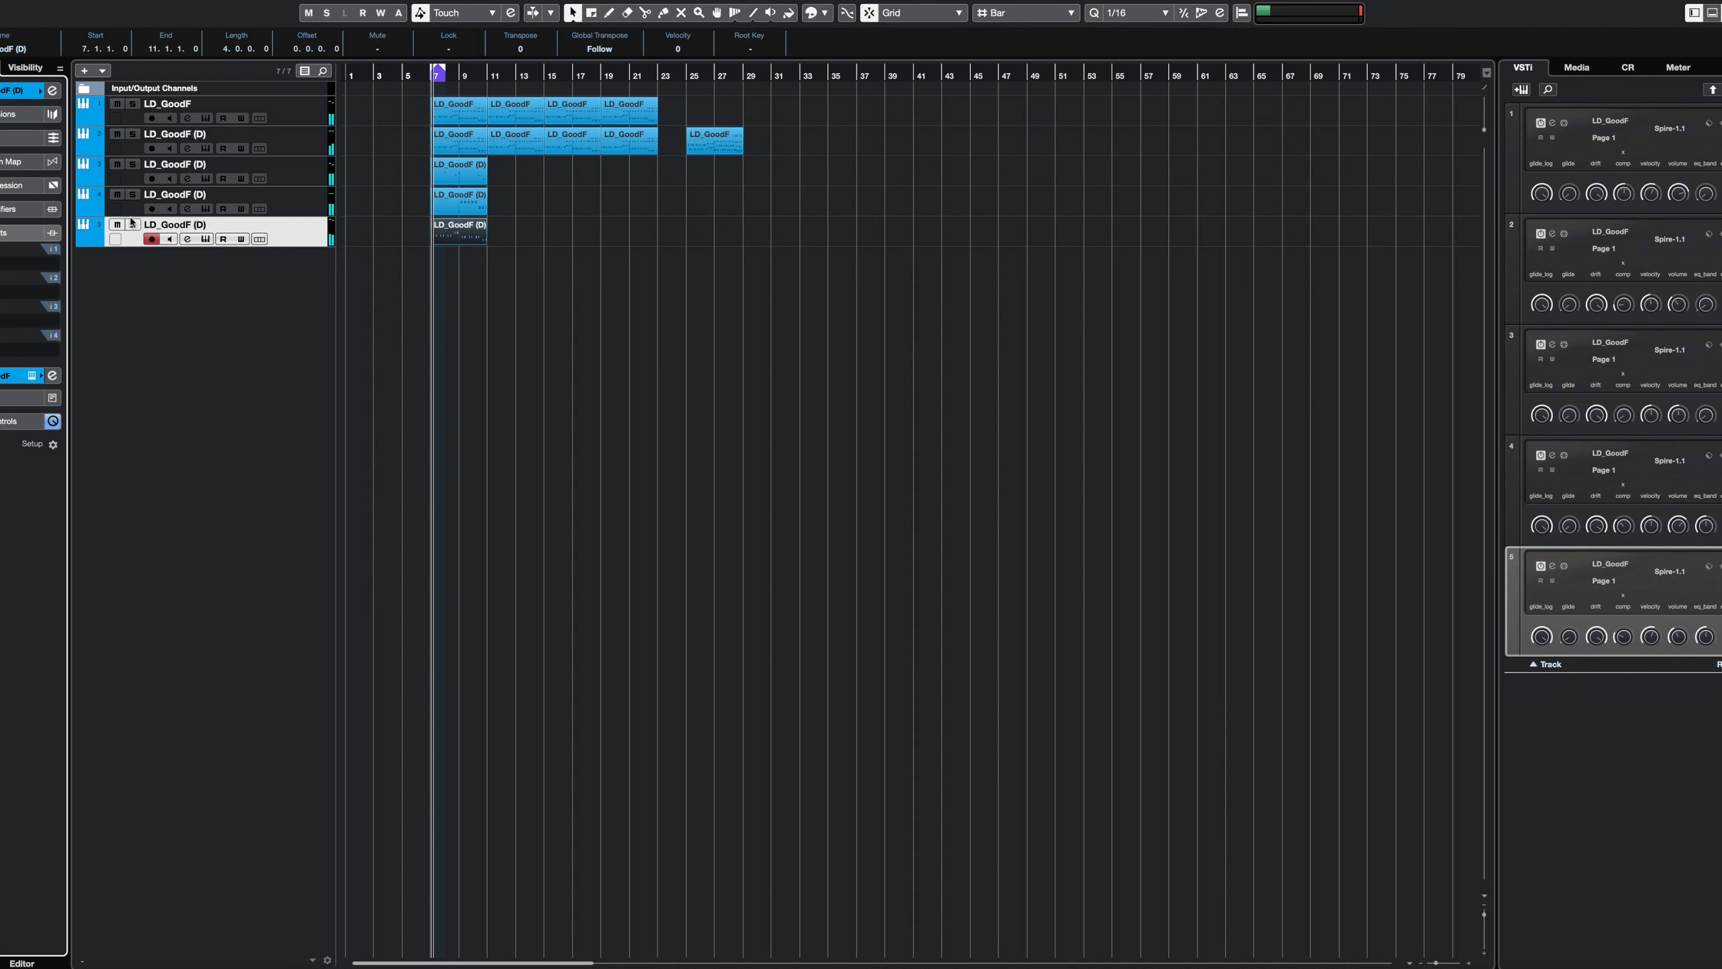
- Solo the fourth and fifth tracks, set the loop to bars 7 through 10 around the part, and start playback
{"action": "left_click", "coordinate": [133, 225]}
{"action": "left_click", "coordinate": [133, 194]}
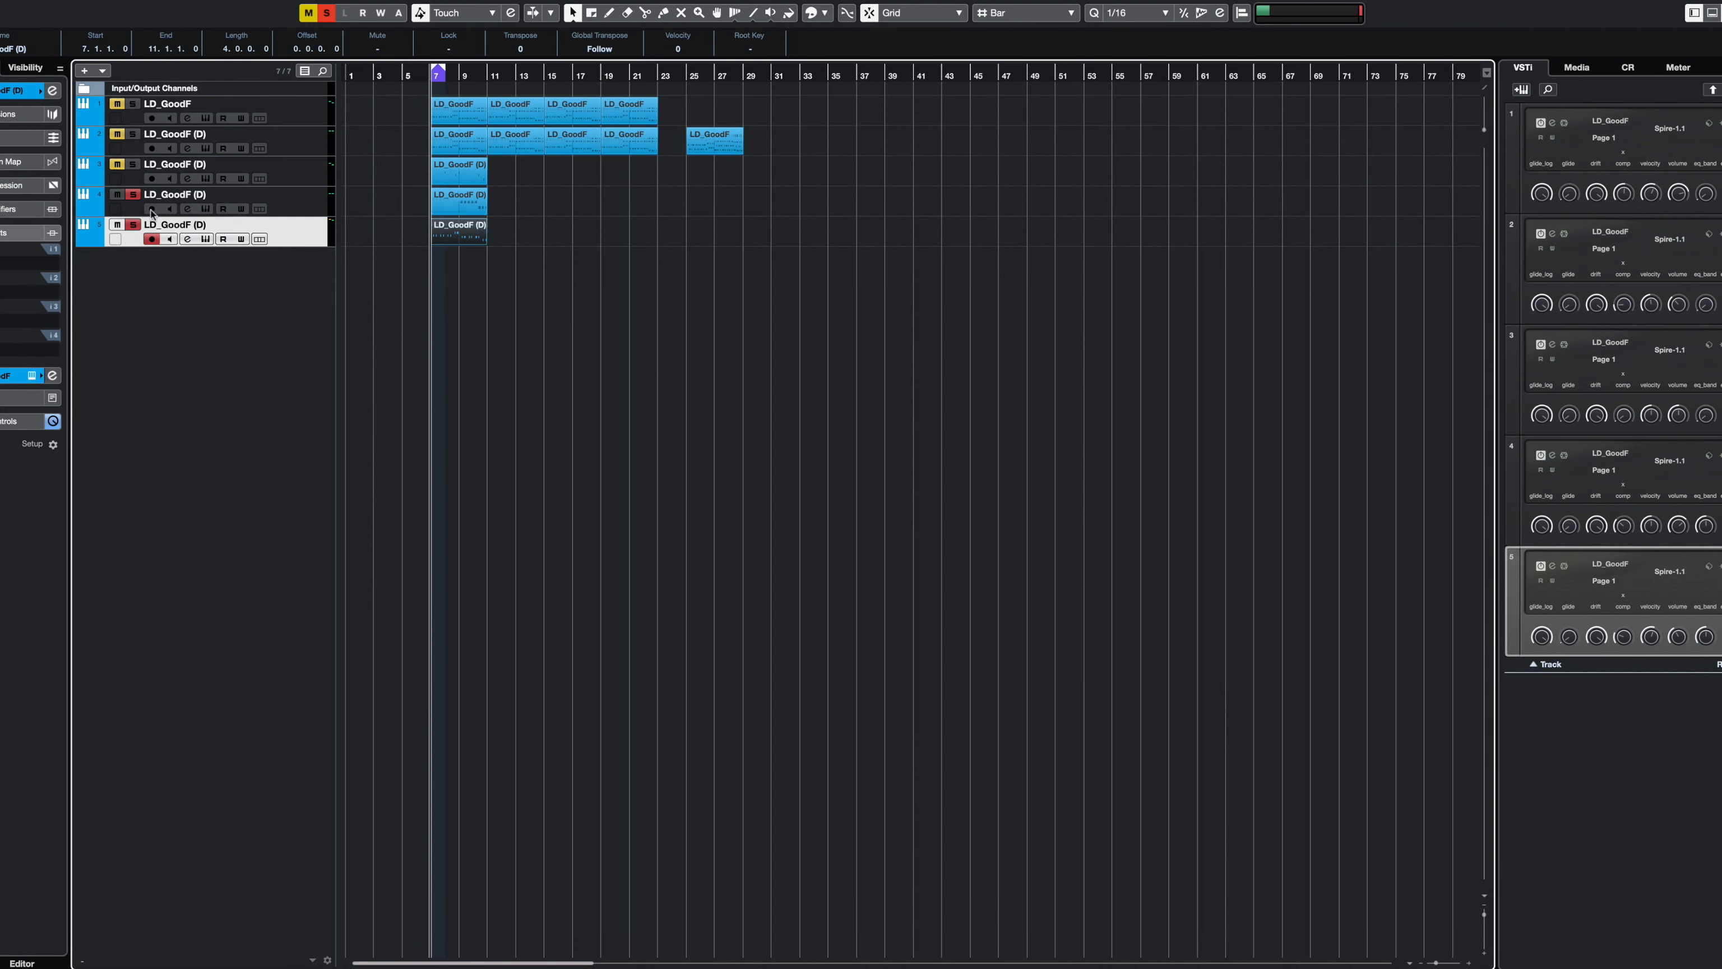
{"action": "key", "text": "p"}
{"action": "key", "text": "space"}
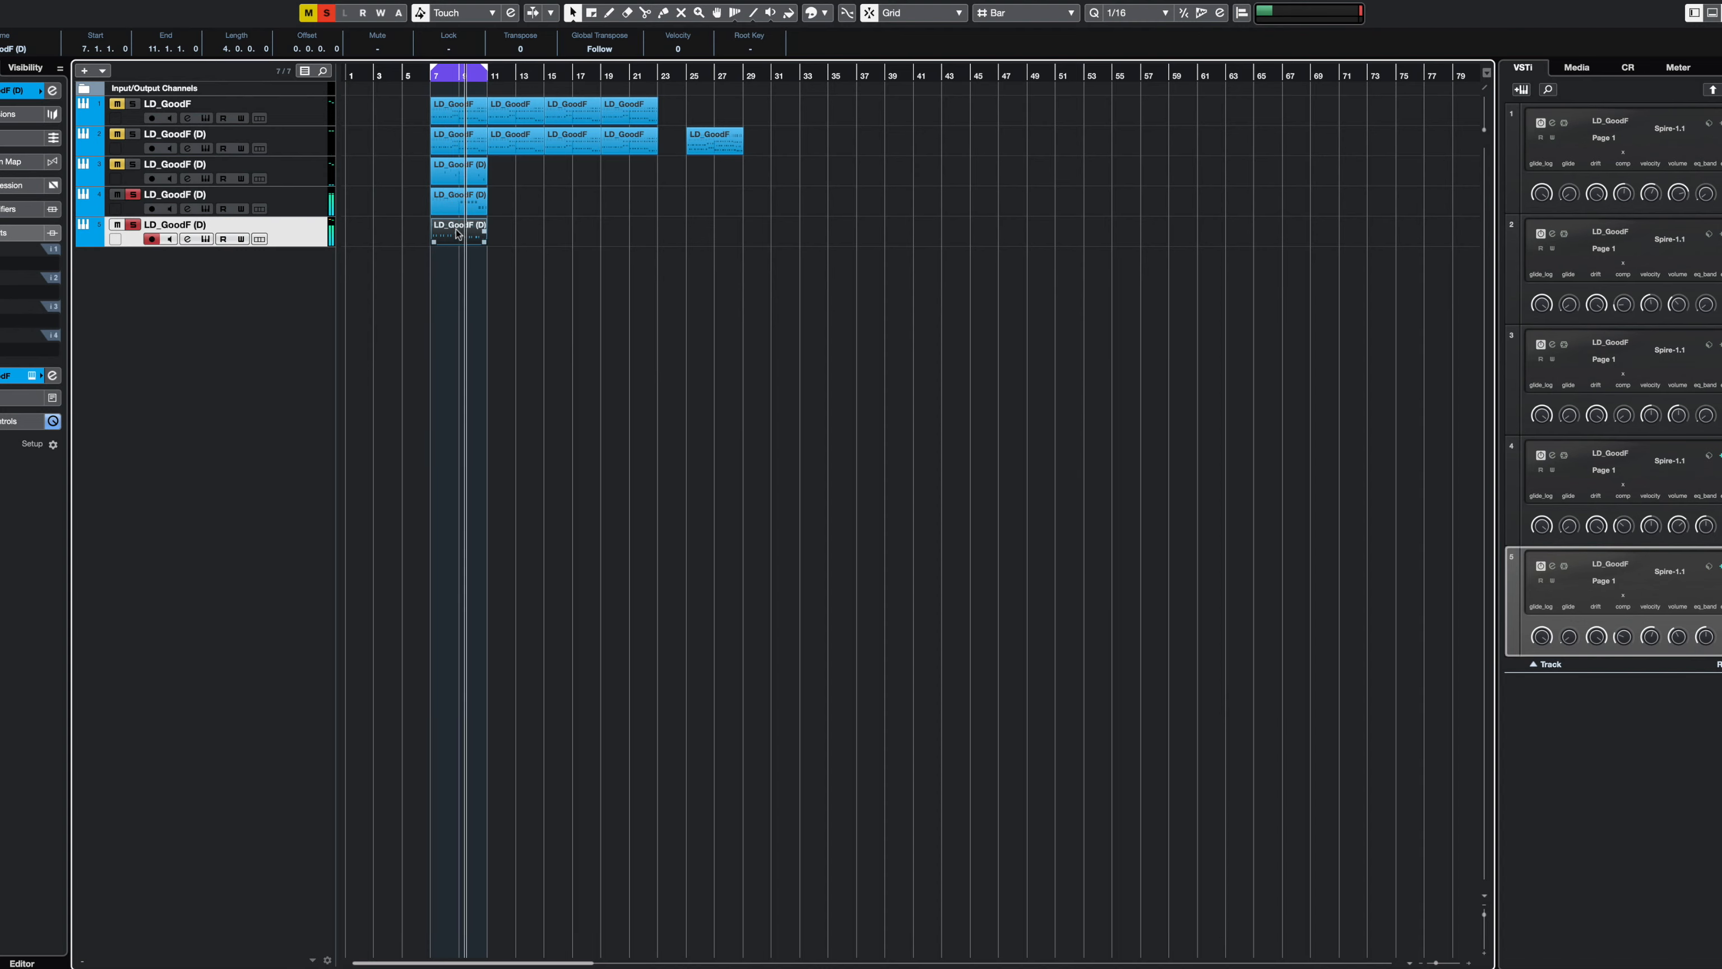
- In the fifth track's part, raise two mid-bar 8 G notes to A#2 and A#3, and lower two mid-bar 10 F notes to D2 and D3
{"action": "double_click", "coordinate": [457, 234]}
{"action": "left_click_drag", "start_coordinate": [505, 453], "coordinate": [475, 692]}
{"action": "key", "text": "Up"}
{"action": "key", "text": "Up"}
{"action": "key", "text": "Up"}
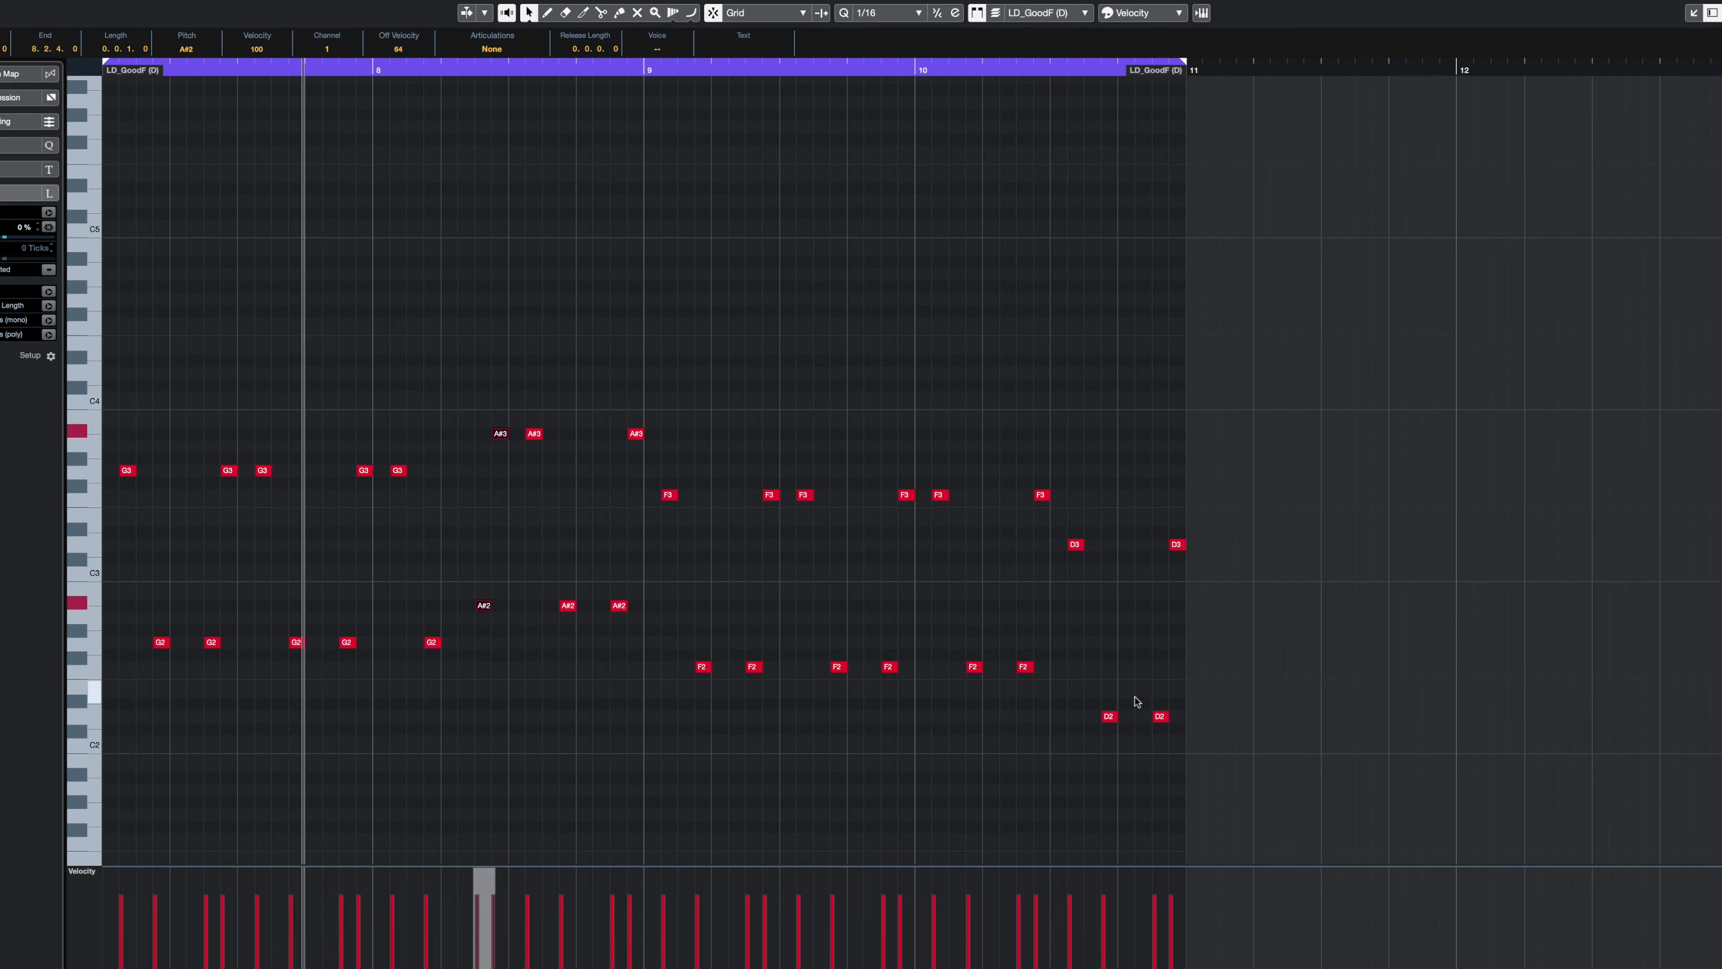
{"action": "left_click", "coordinate": [1027, 655]}
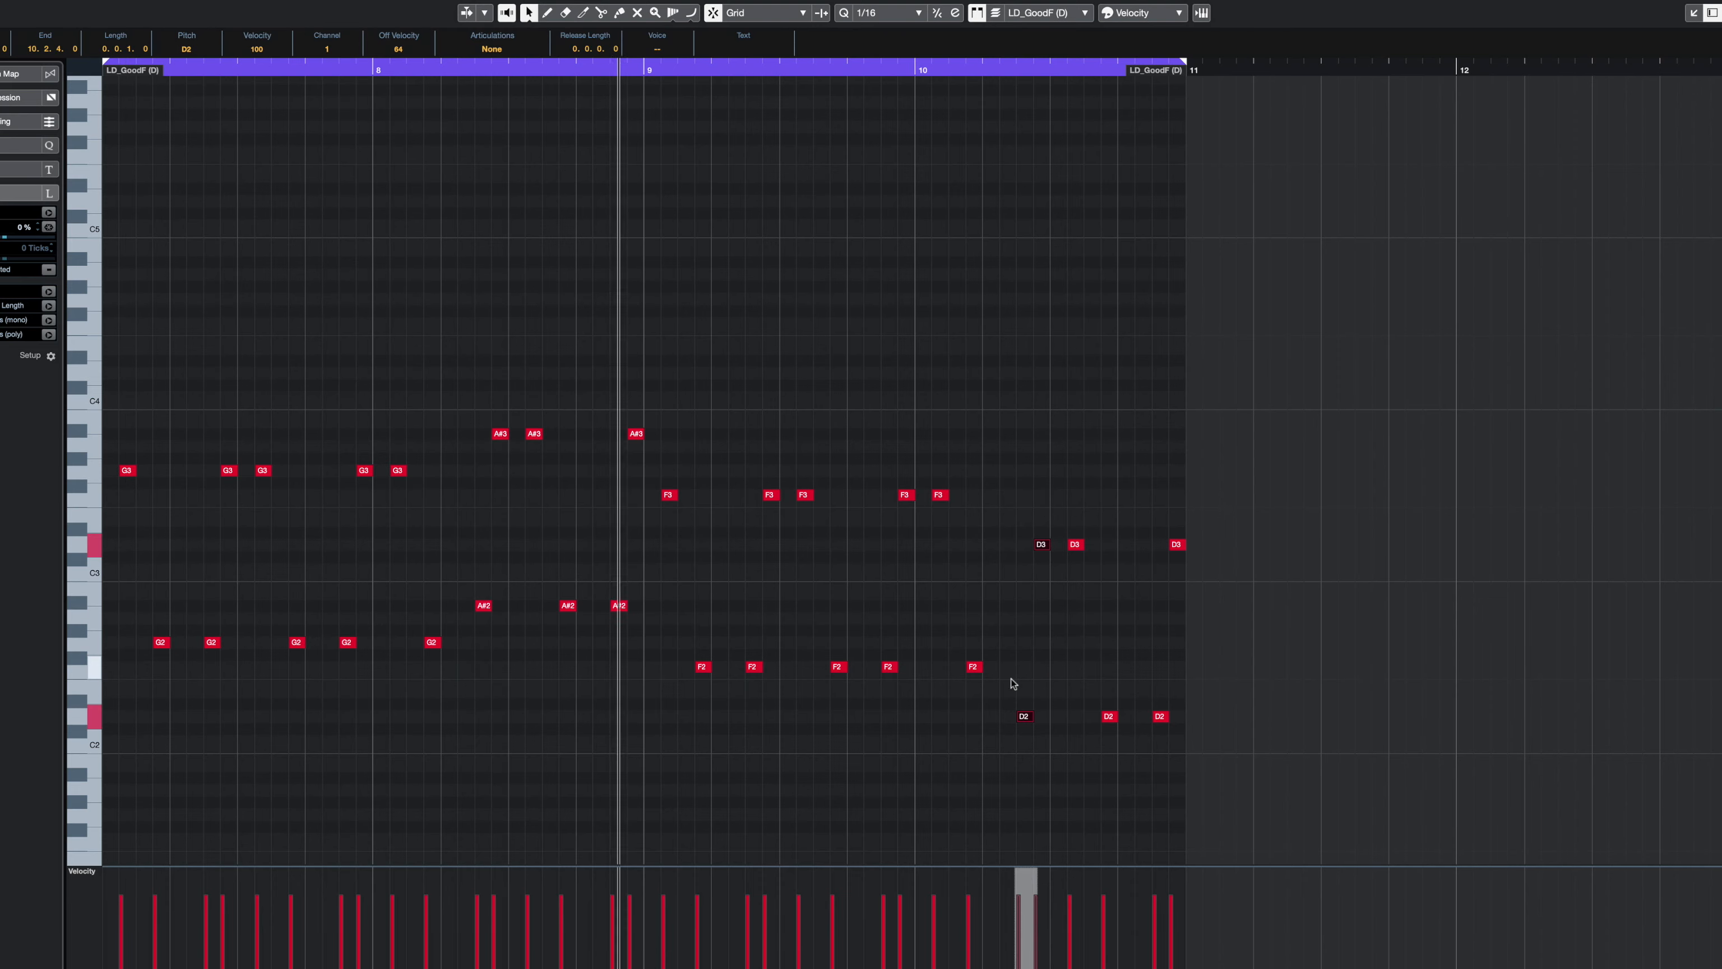
{"action": "key", "text": "Return"}
{"action": "left_click", "coordinate": [743, 239]}
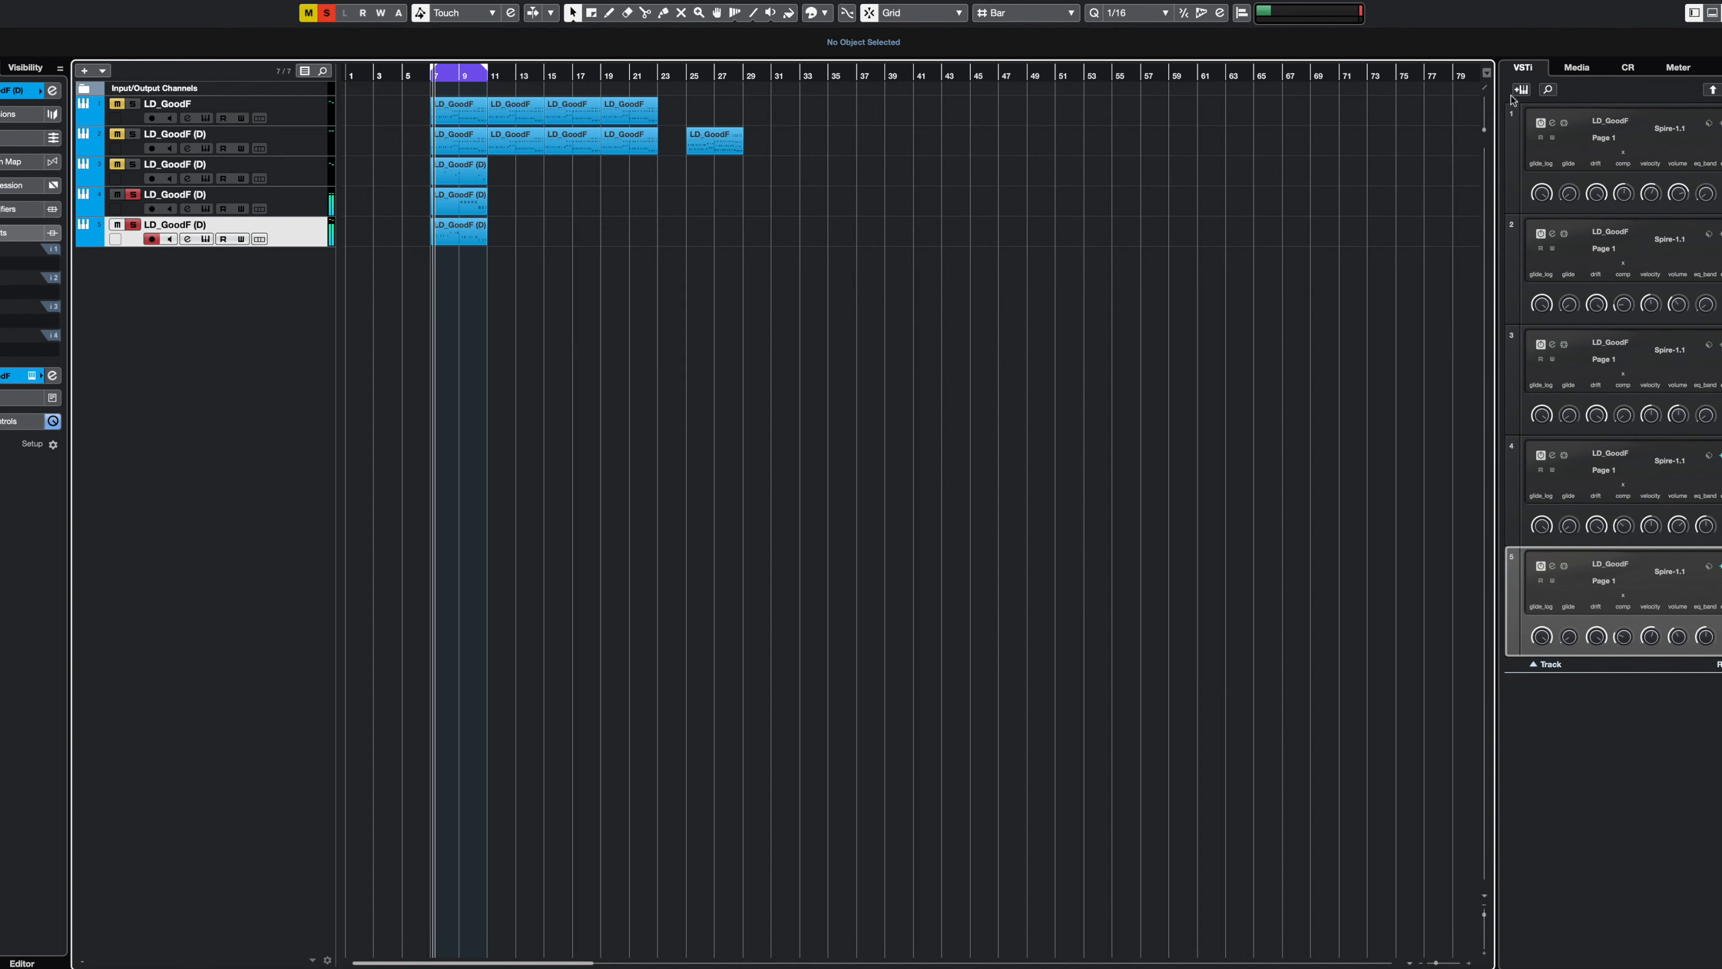
- Browse the media files to the FGNTE Kicks folder within the F.G. Noise Trance Essentials pack in the Trance folder
{"action": "left_click", "coordinate": [1577, 67]}
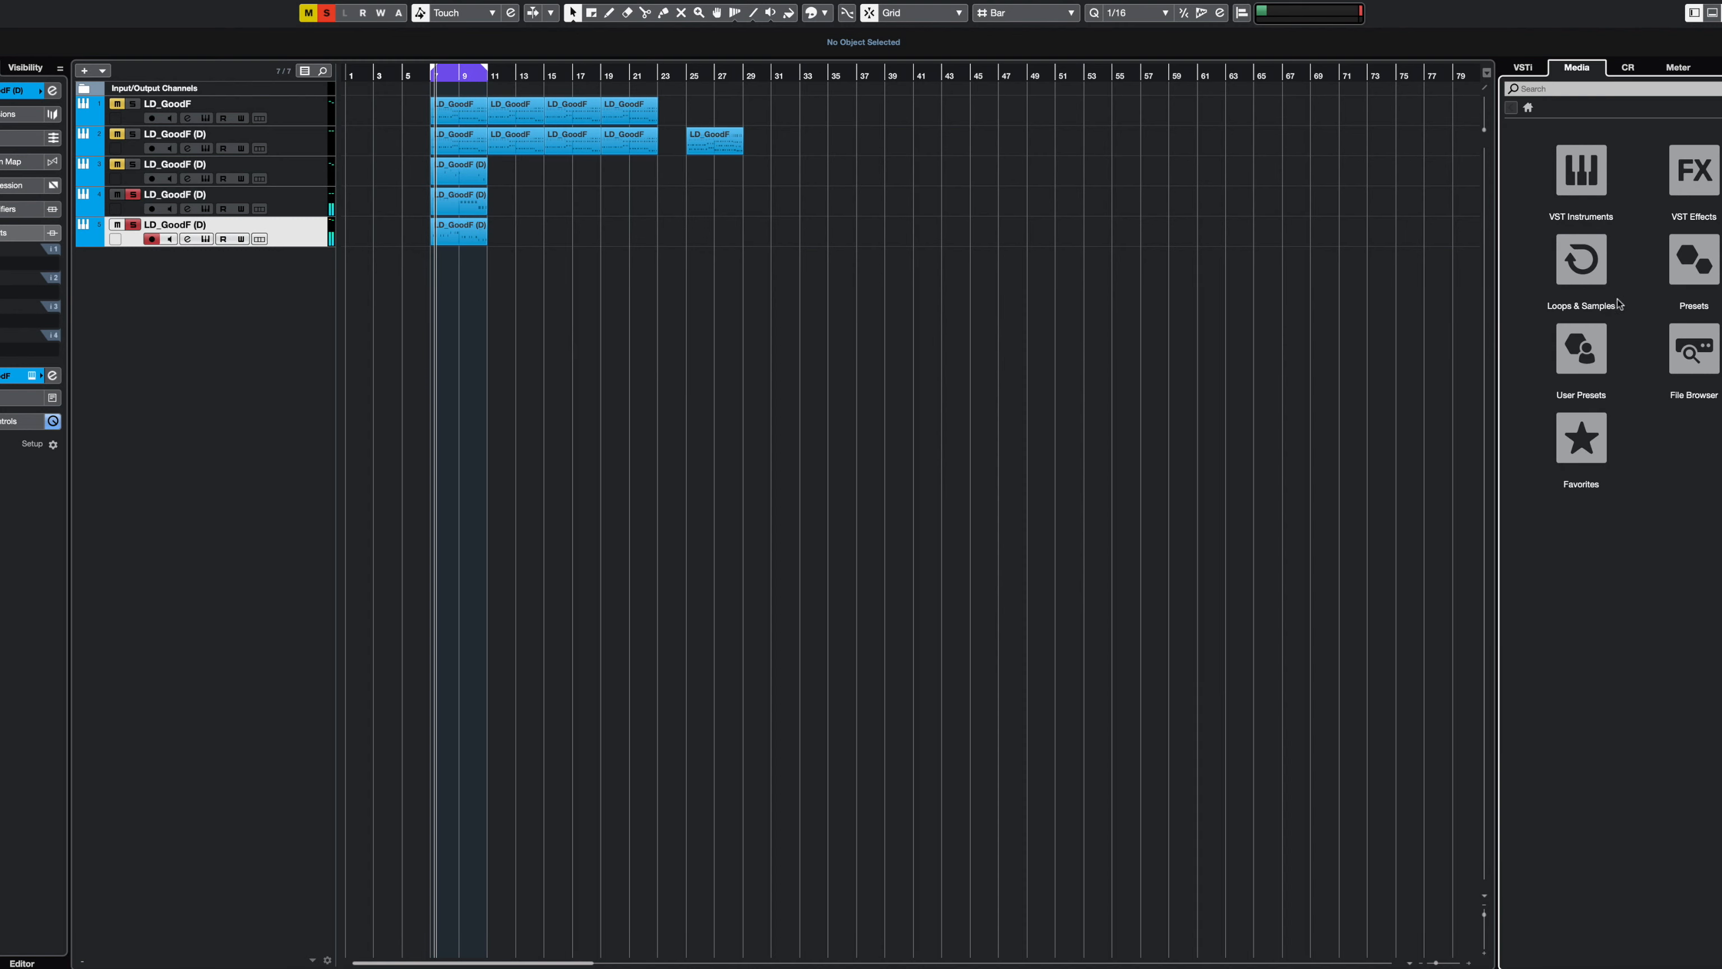
{"action": "left_click", "coordinate": [1687, 363]}
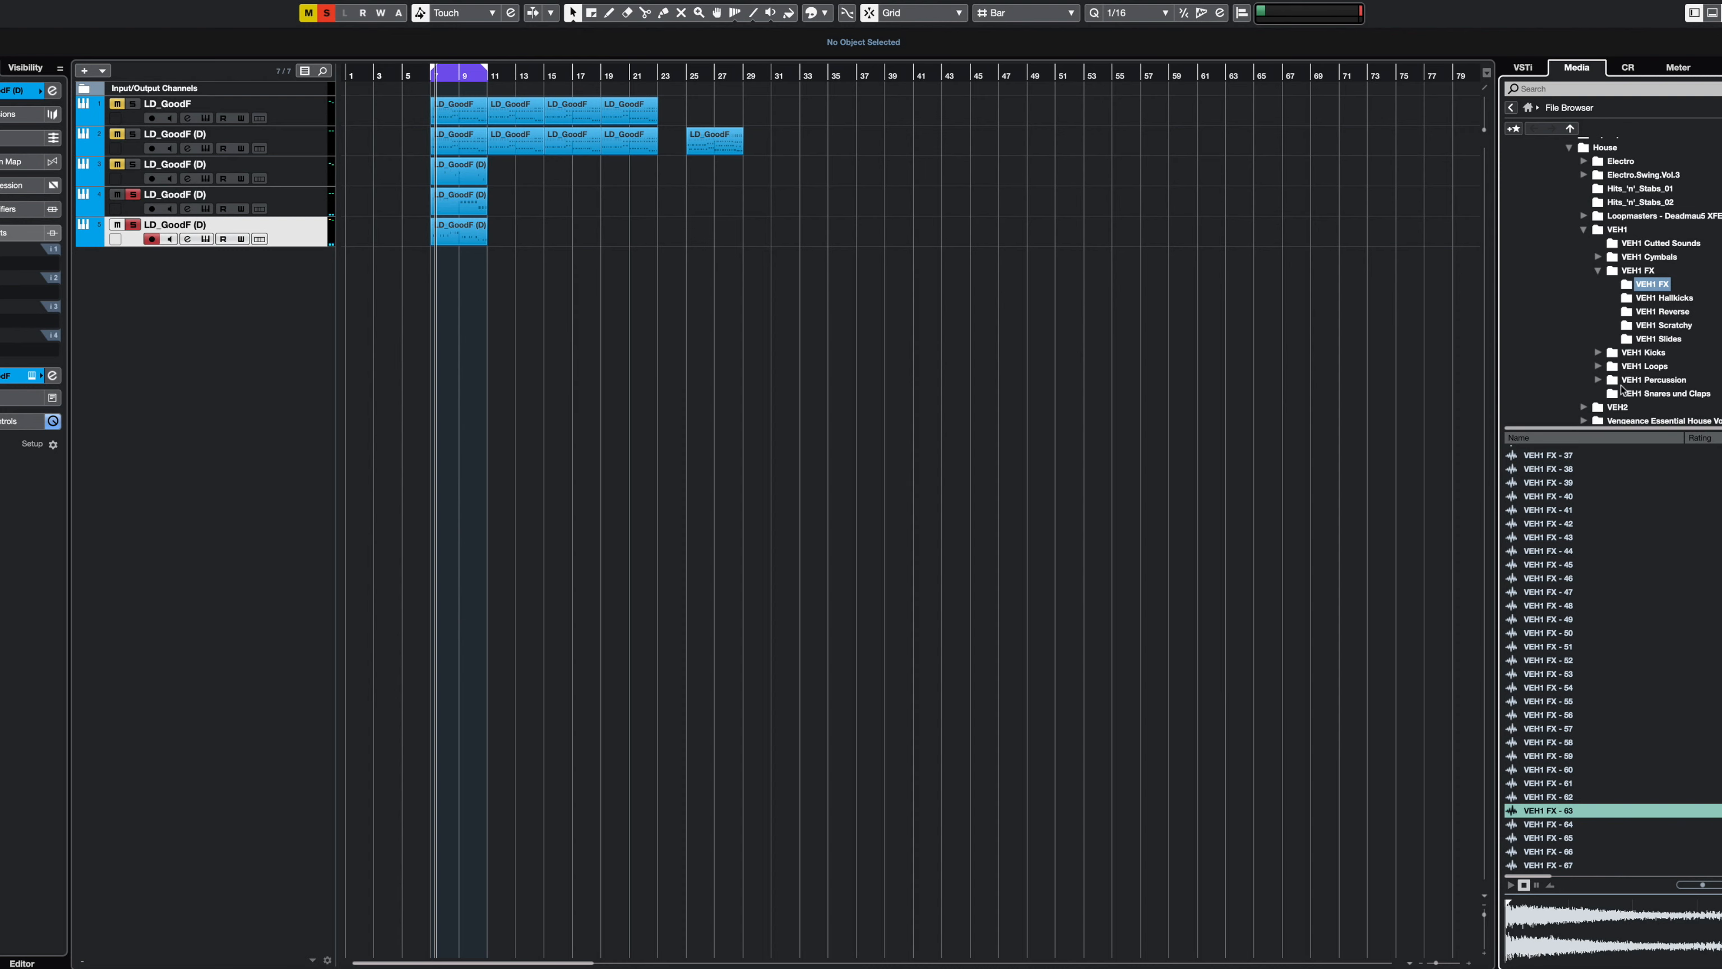
{"action": "left_click", "coordinate": [1584, 230]}
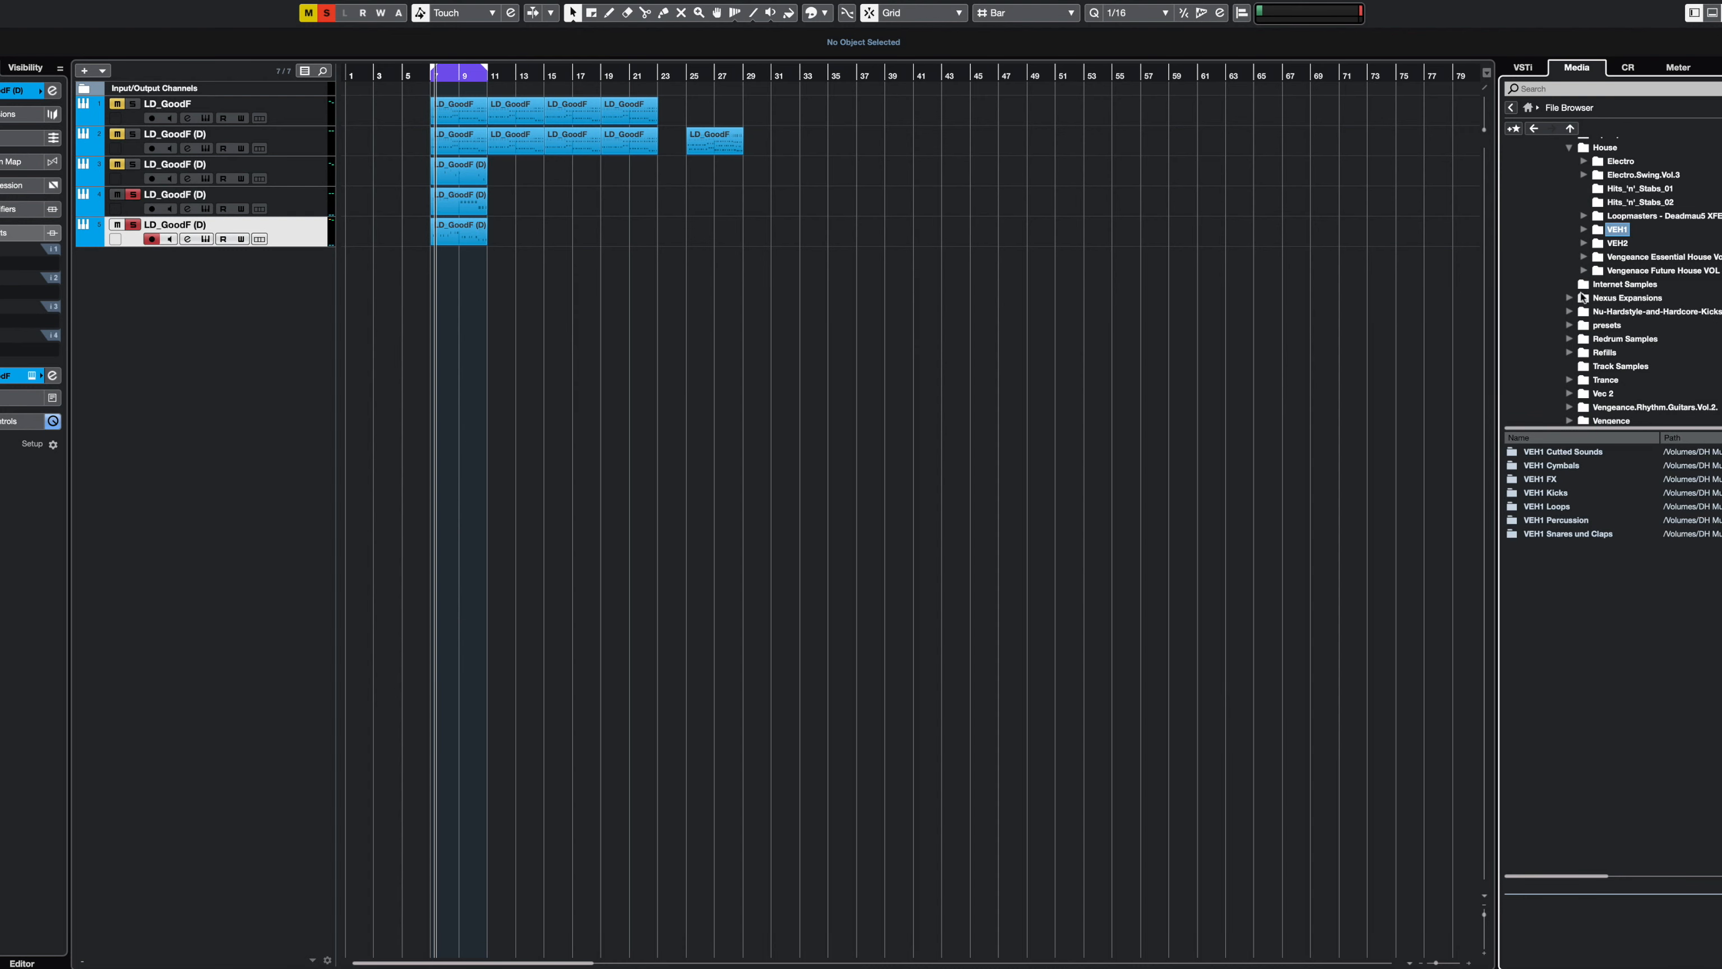
{"action": "scroll", "coordinate": [1589, 251], "scroll_direction": "up", "scroll_amount": 1}
{"action": "left_click", "coordinate": [1570, 164]}
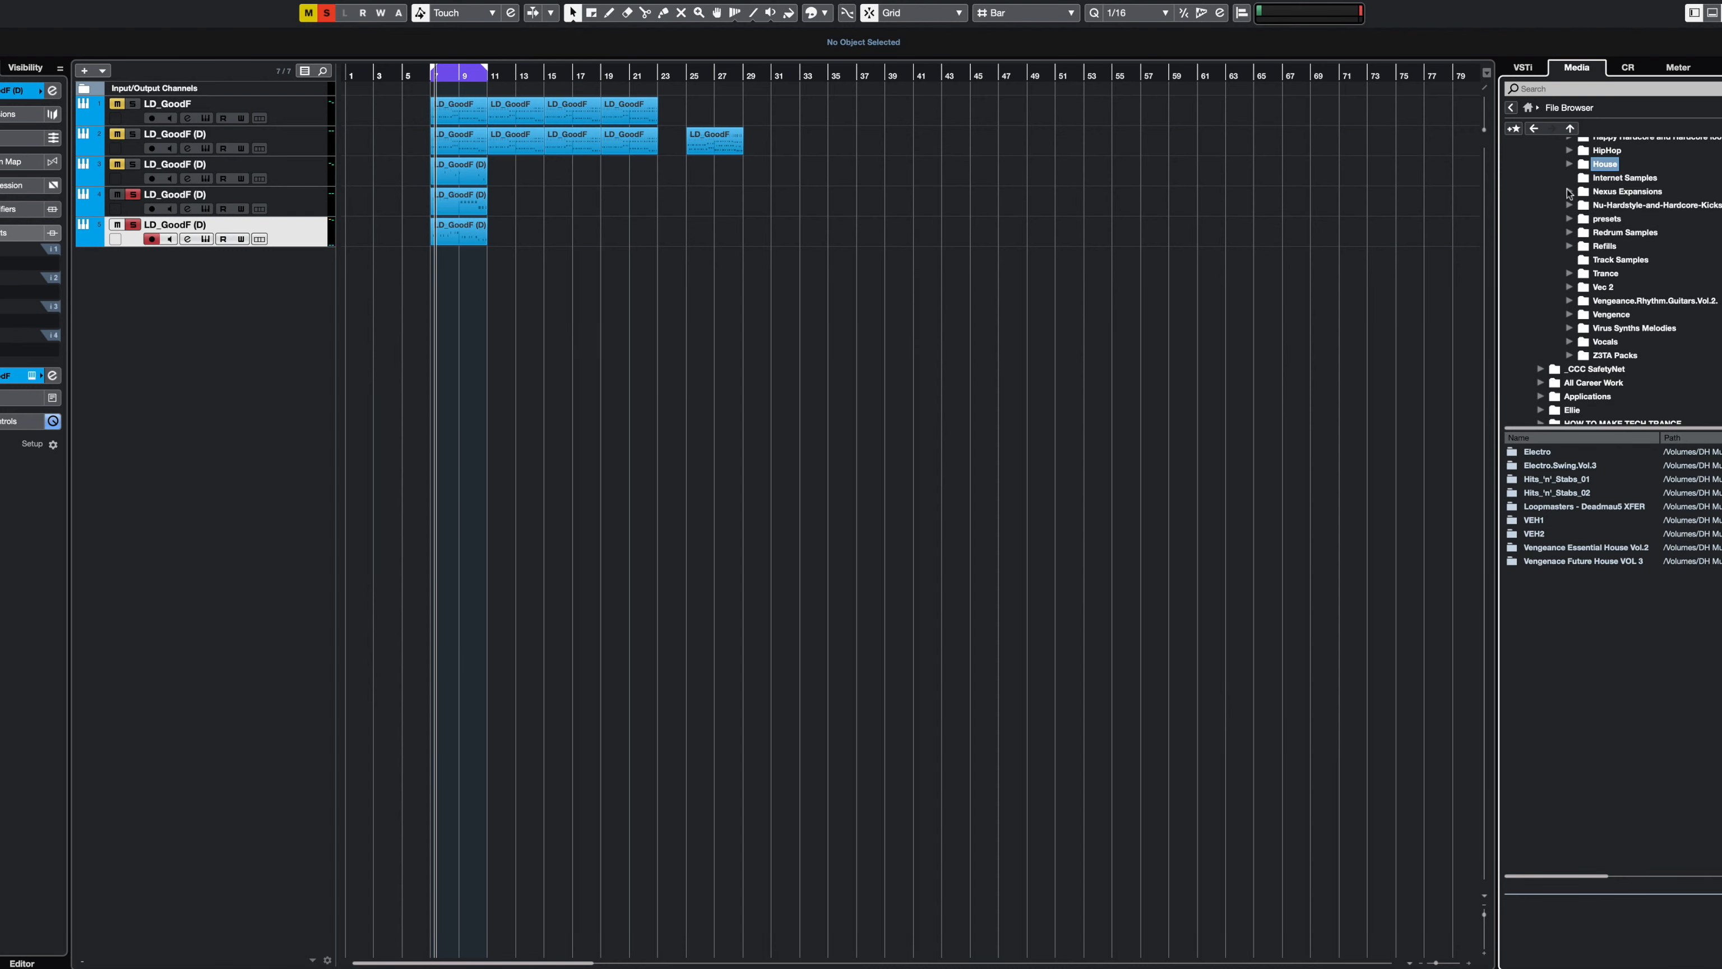
{"action": "left_click", "coordinate": [1570, 274]}
{"action": "left_click", "coordinate": [1625, 287]}
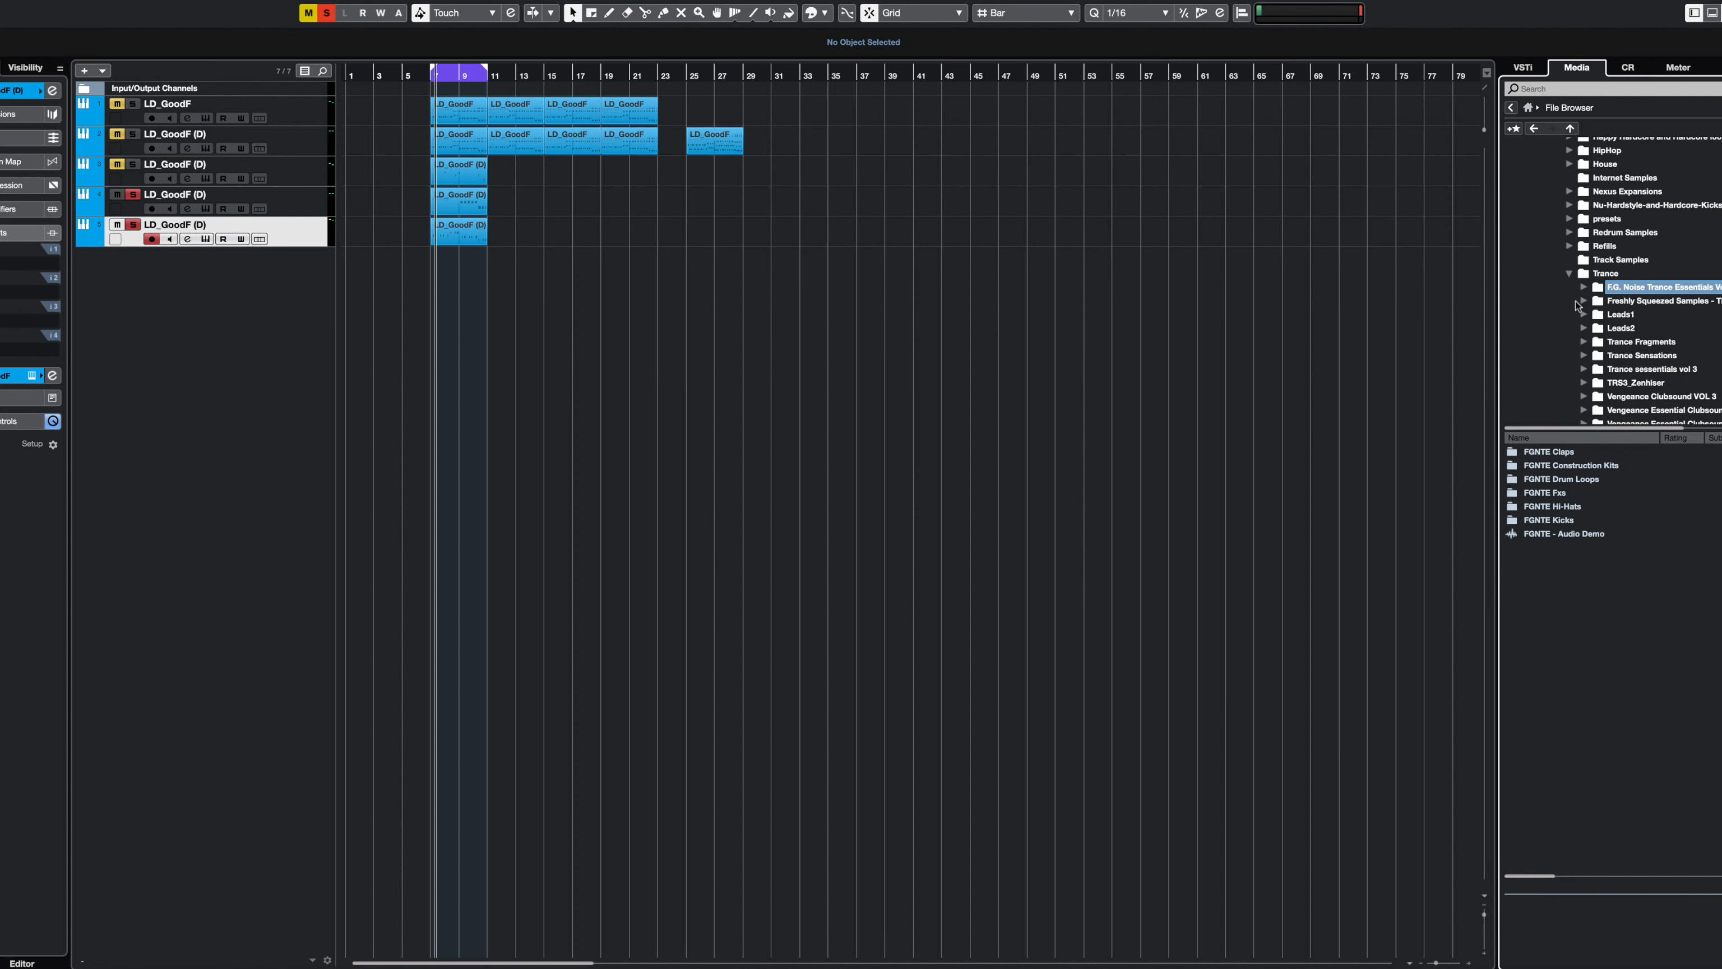
{"action": "left_click", "coordinate": [1563, 522]}
{"action": "double_click", "coordinate": [1566, 522]}
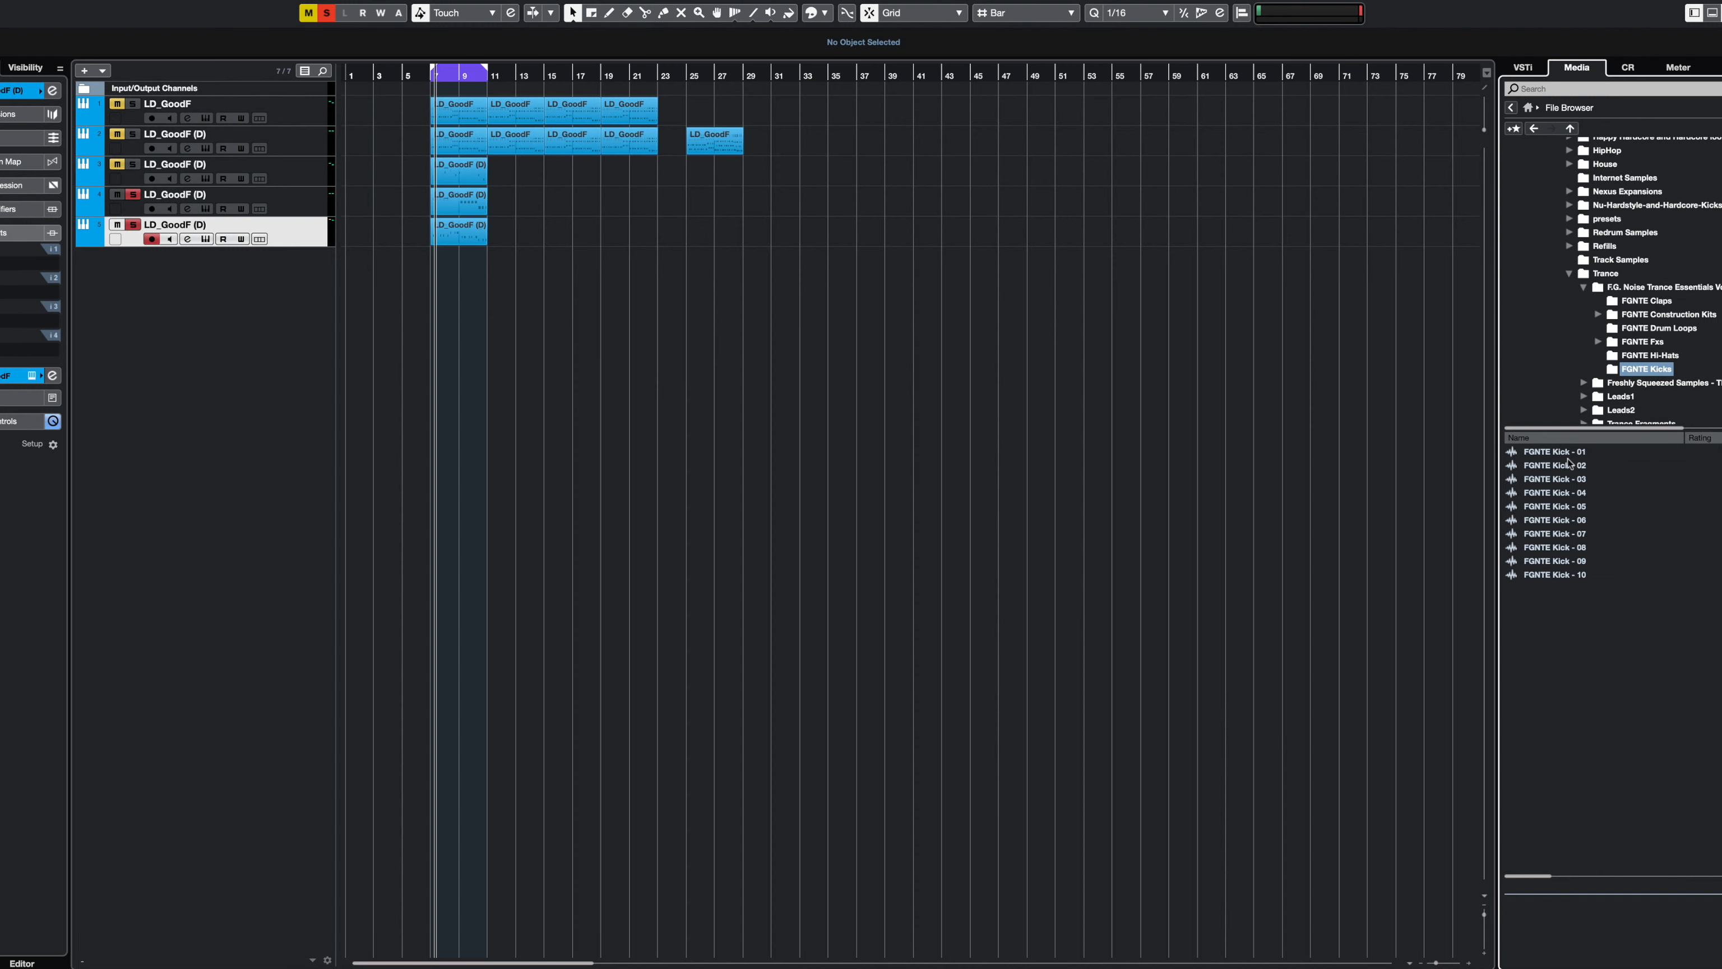
- Clear the solos on the fourth and fifth tracks and audition several FGNTE kick samples, including 01, 02, 05, 07, 08 and 09
{"action": "left_click", "coordinate": [1558, 454]}
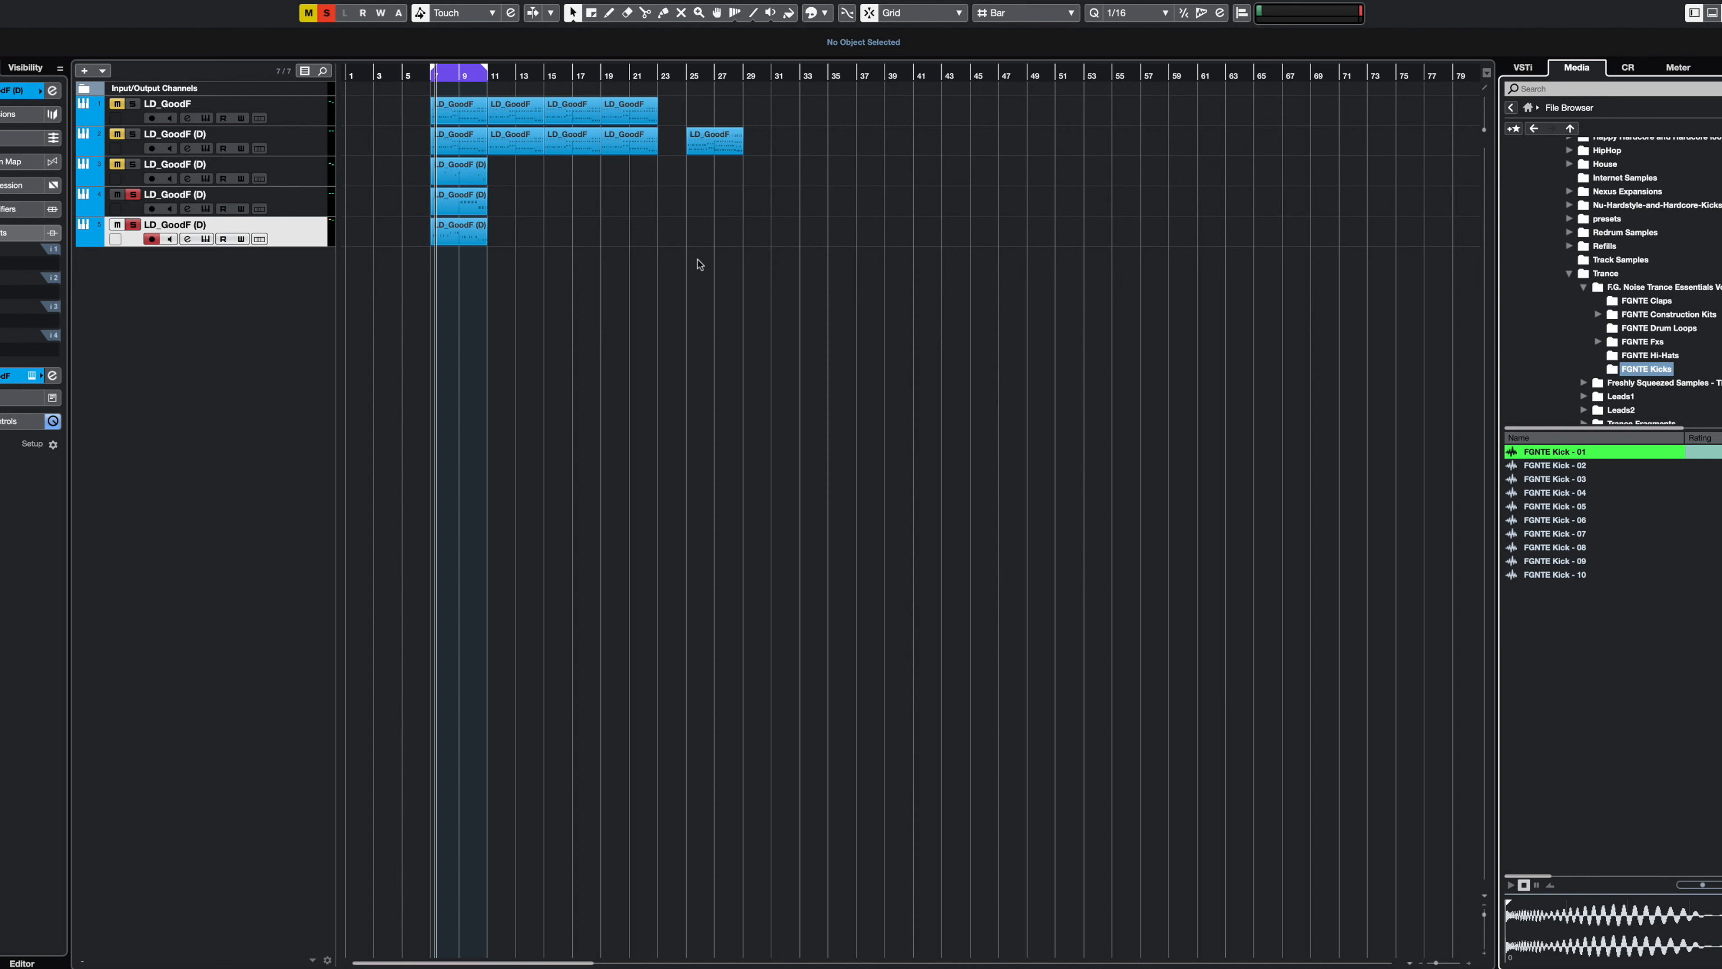
{"action": "left_click", "coordinate": [133, 194]}
{"action": "left_click", "coordinate": [132, 227]}
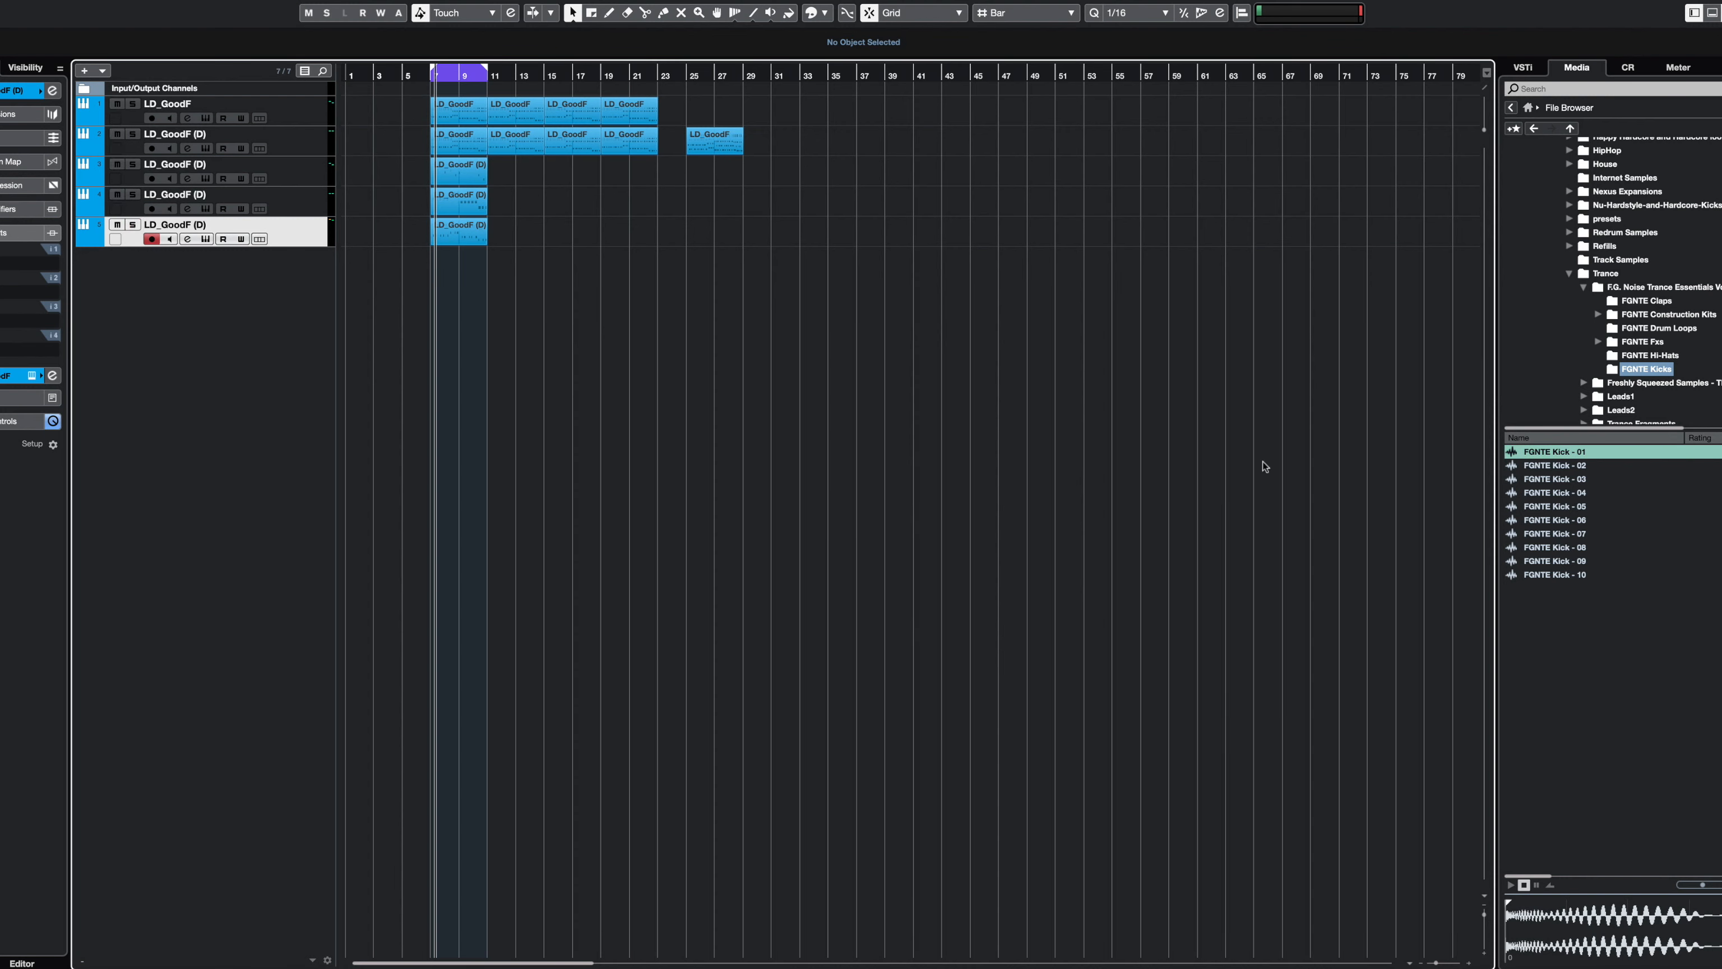
{"action": "left_click", "coordinate": [1553, 467]}
{"action": "left_click", "coordinate": [1554, 506]}
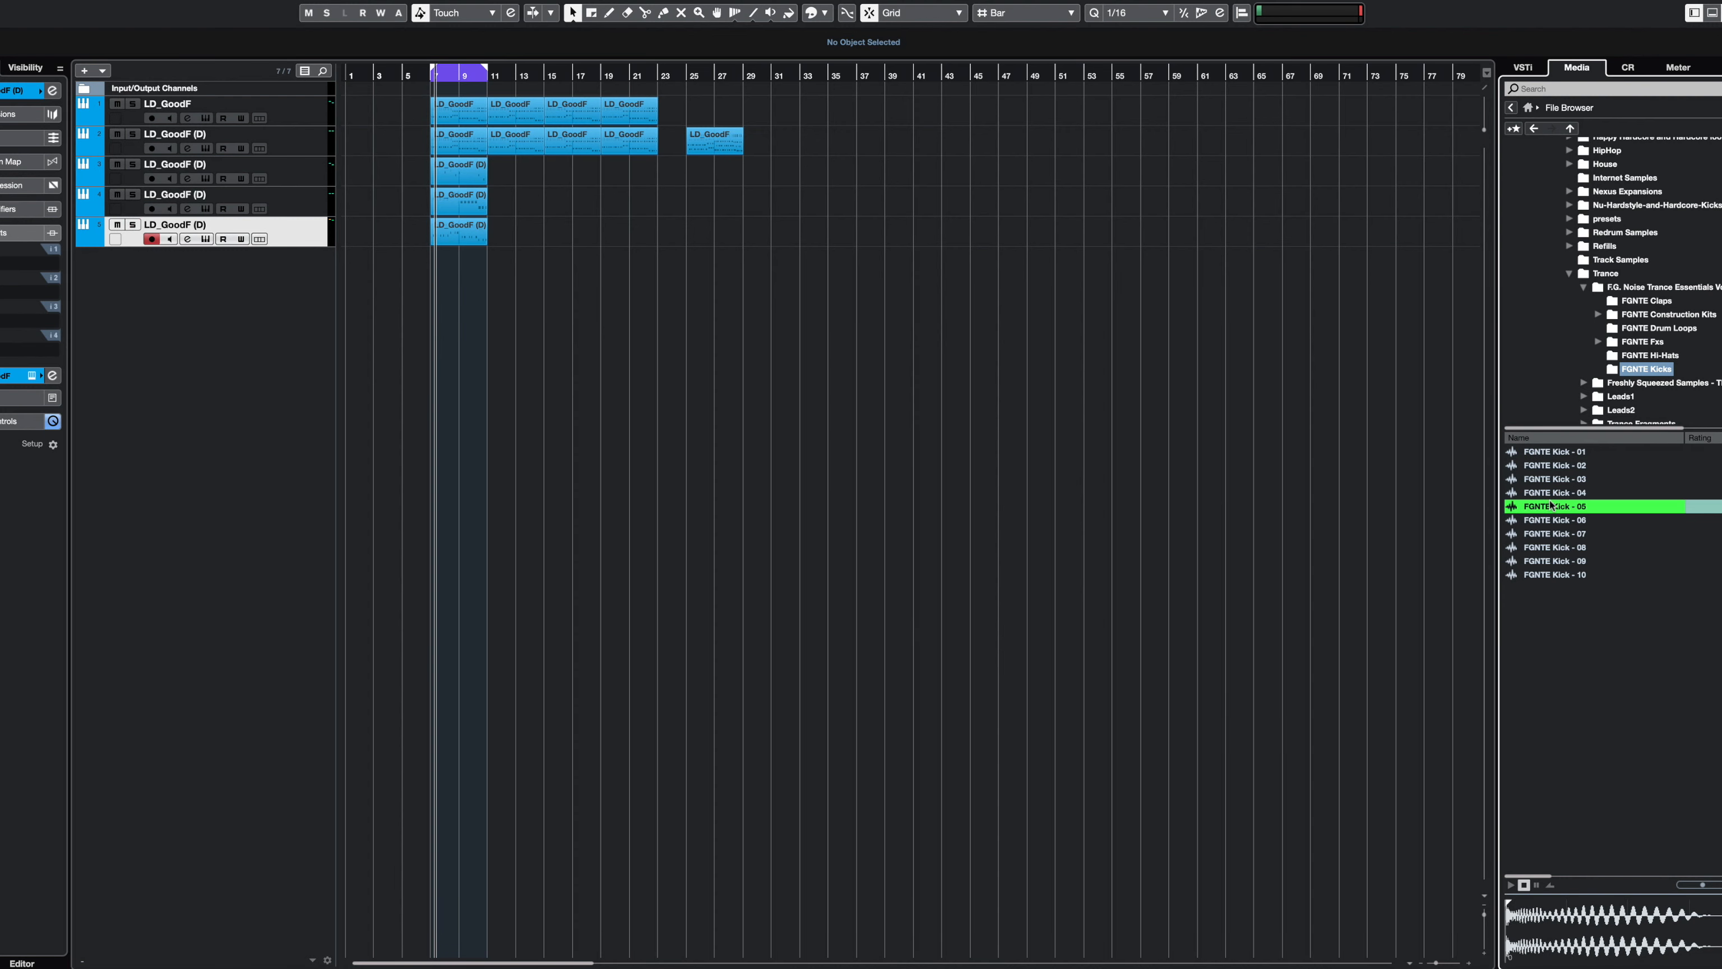
{"action": "left_click", "coordinate": [1555, 534]}
{"action": "left_click", "coordinate": [1557, 562]}
{"action": "left_click", "coordinate": [1560, 548]}
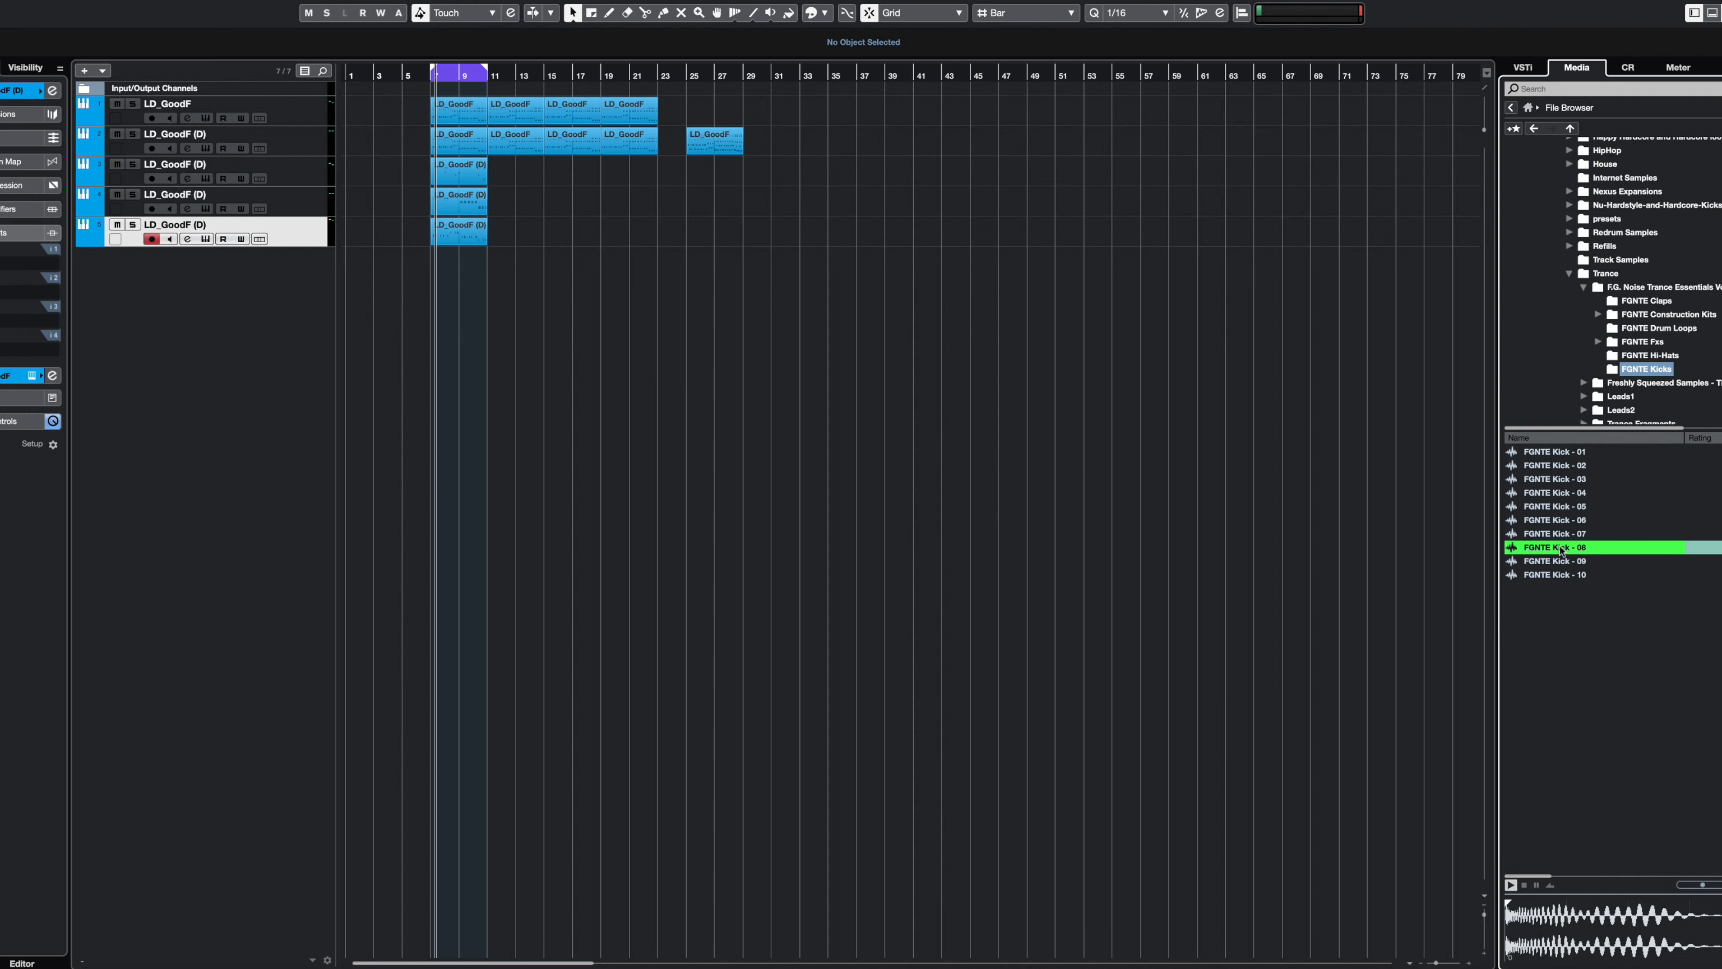
- Choose FGNTE Kick - 02 and try to place it at bar 7 beneath the fifth track
{"action": "left_click", "coordinate": [1576, 467]}
{"action": "left_click_drag", "start_coordinate": [523, 372], "coordinate": [434, 275]}
{"action": "left_click", "coordinate": [968, 387]}
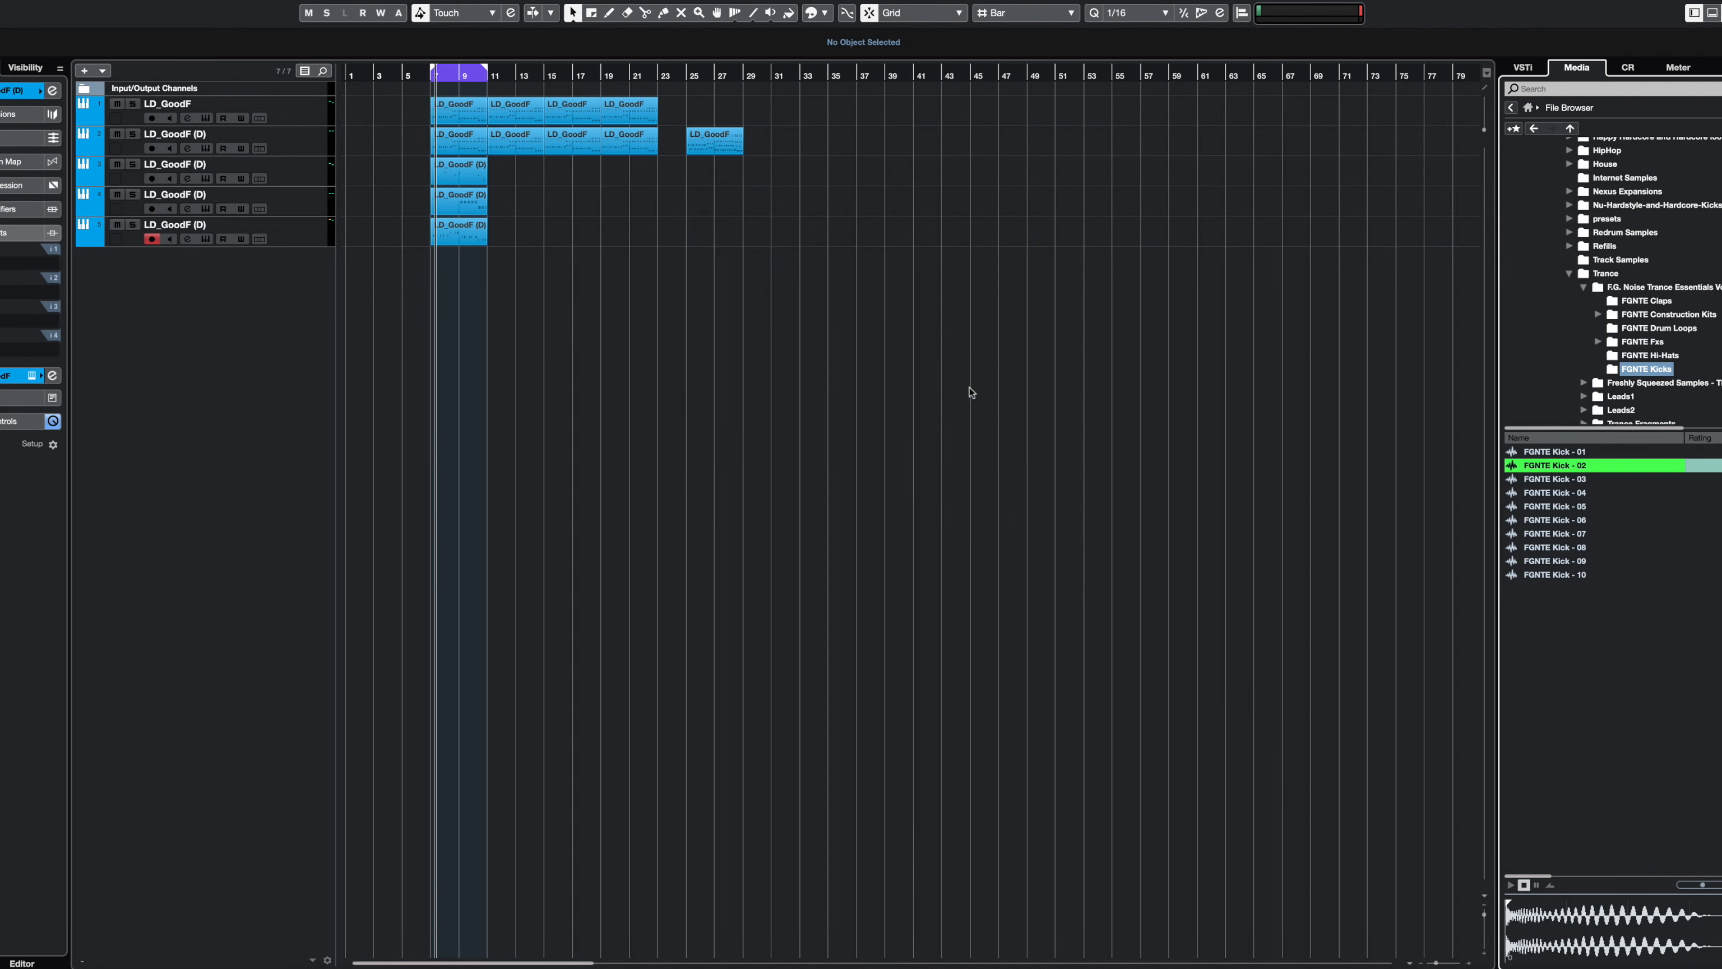
- Open the parts of all five synth tracks together in the note editor and transpose every note up two semitones
{"action": "left_click_drag", "start_coordinate": [398, 107], "coordinate": [784, 232]}
{"action": "key", "text": "Return"}
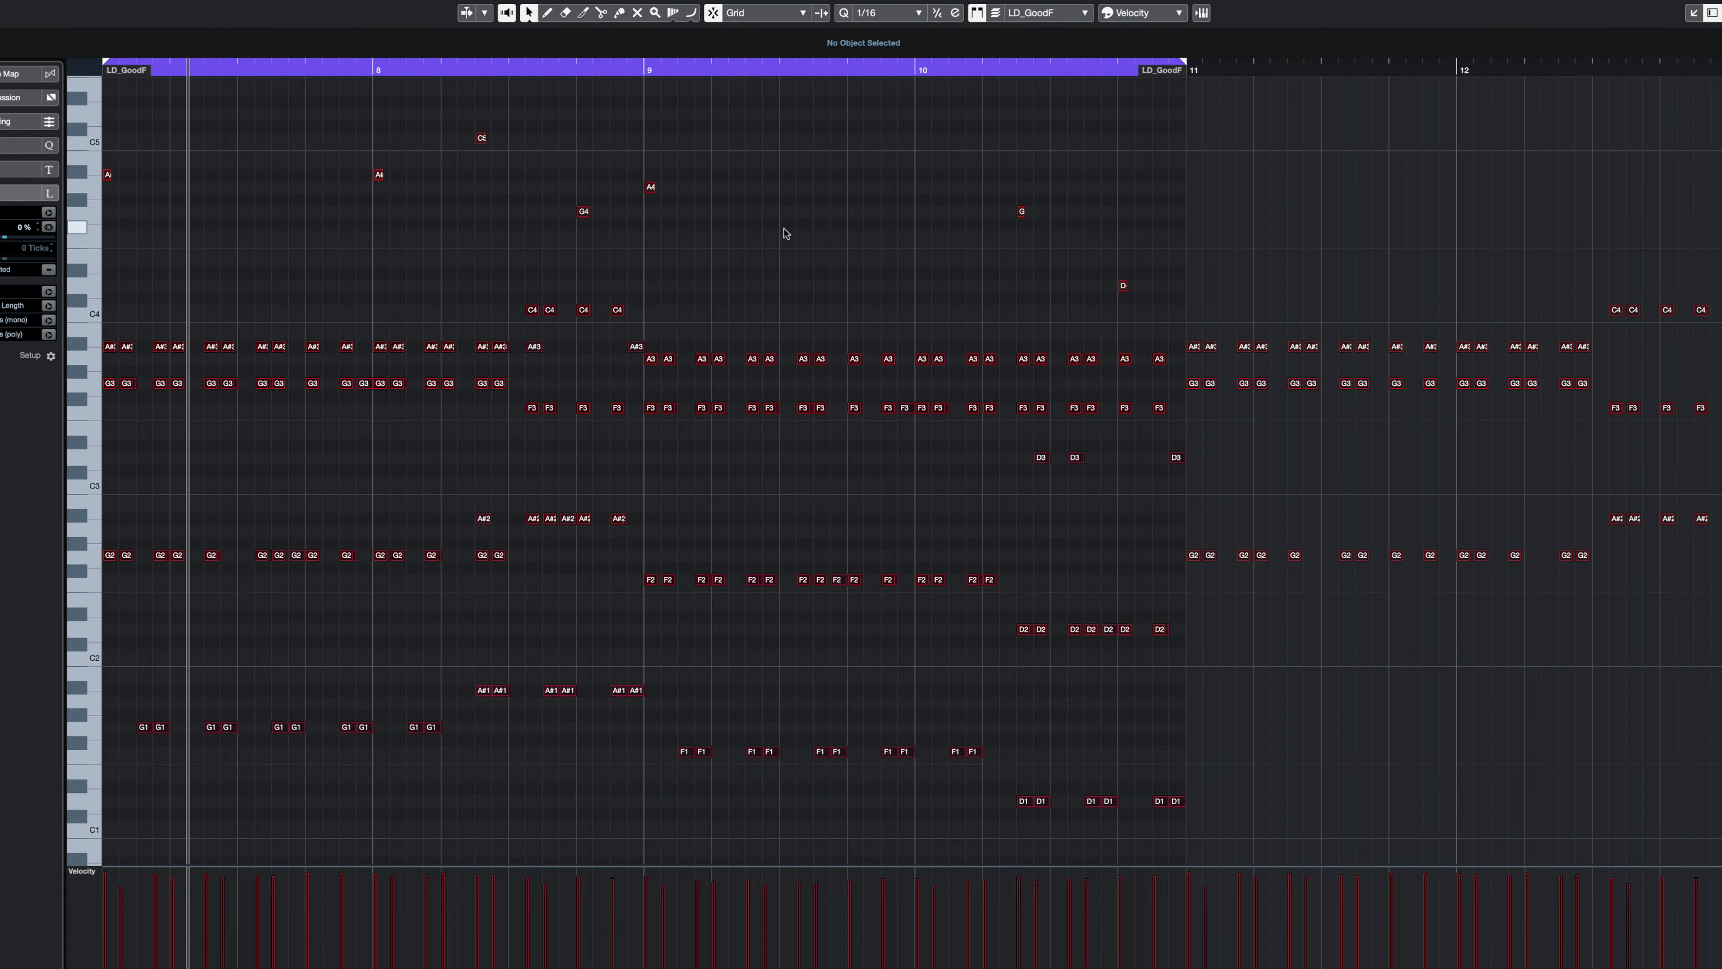
{"action": "key", "text": "ctrl+a"}
{"action": "key", "text": "Up"}
{"action": "key", "text": "Up"}
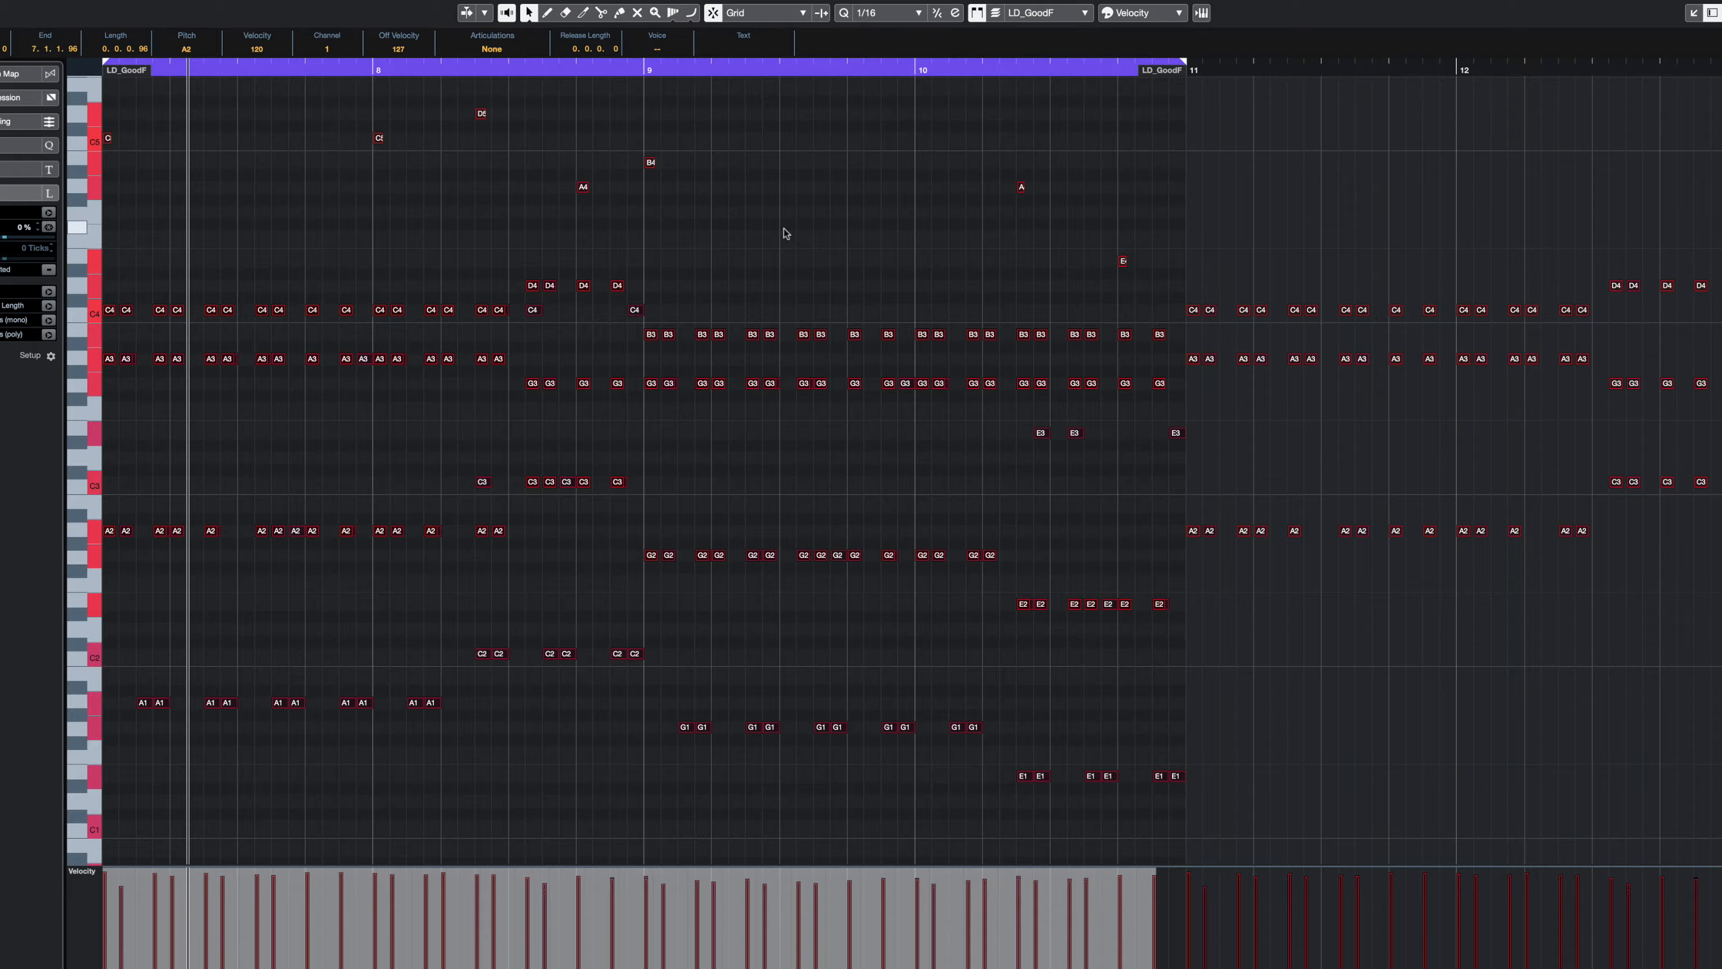
{"action": "key", "text": "Return"}
- Place FGNTE Kick - 02 on a new audio track at the start of bar 7 and select the event
{"action": "left_click", "coordinate": [480, 266]}
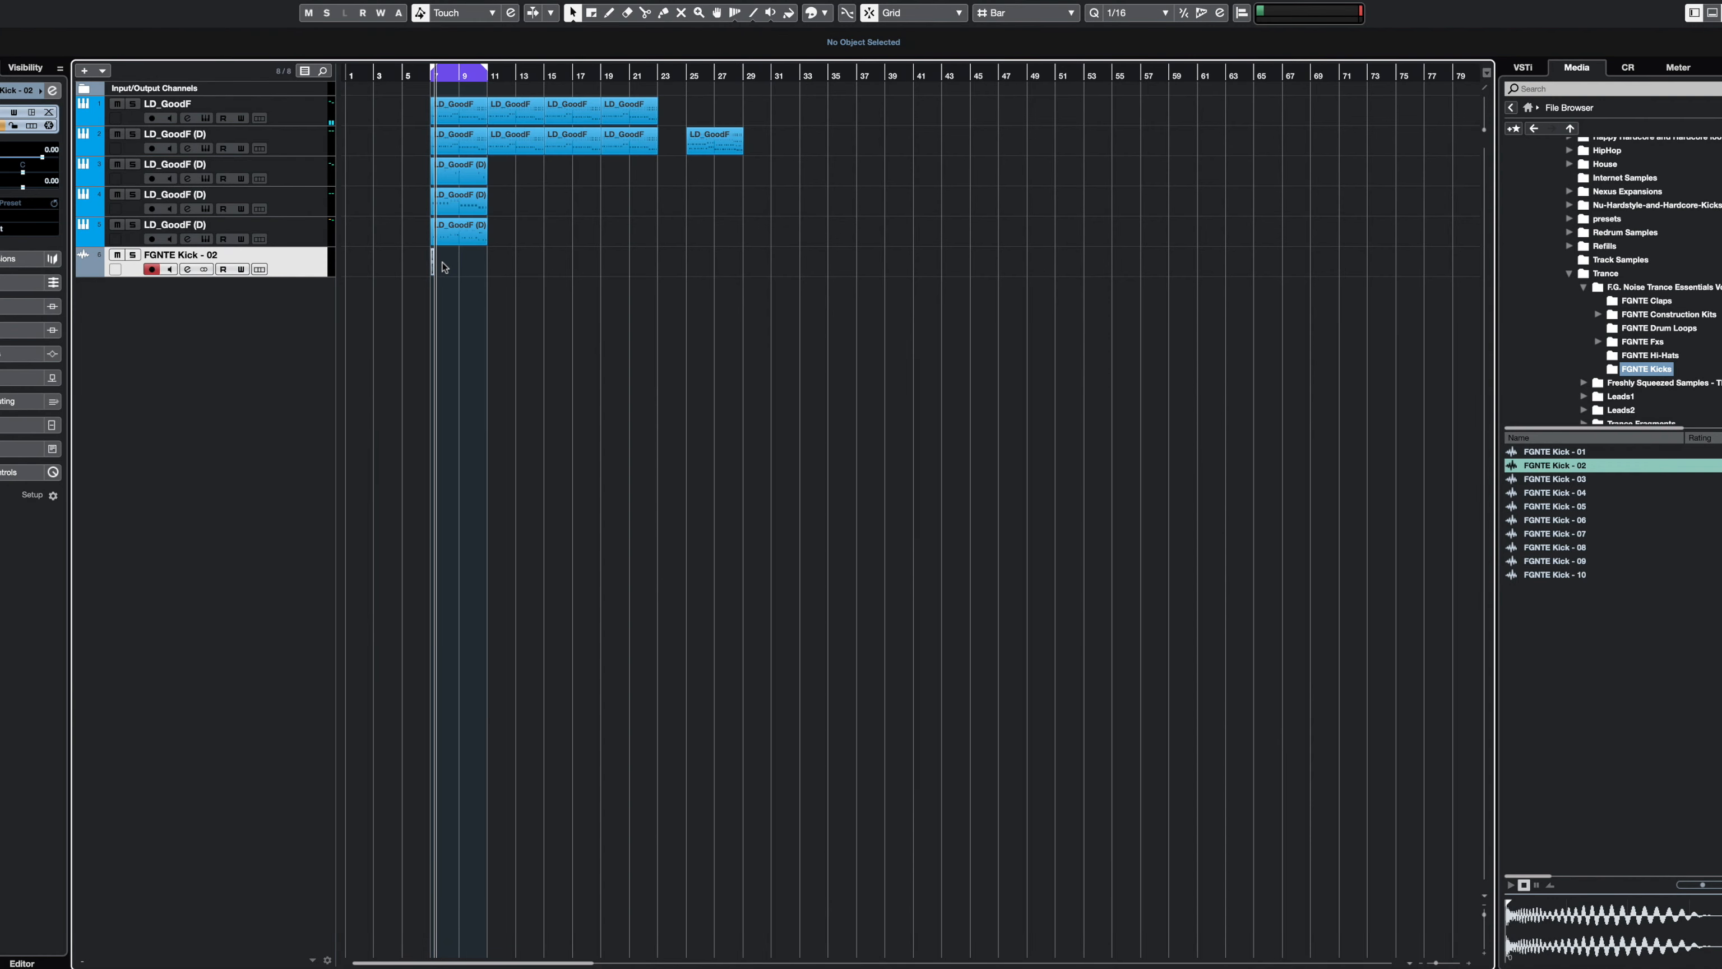
{"action": "key", "text": "h"}
{"action": "key", "text": "h"}
{"action": "key", "text": "h"}
{"action": "key", "text": "h"}
{"action": "key", "text": "h"}
{"action": "key", "text": "h"}
{"action": "key", "text": "h"}
{"action": "key", "text": "h"}
{"action": "key", "text": "h"}
{"action": "key", "text": "h"}
{"action": "key", "text": "h"}
{"action": "key", "text": "h"}
{"action": "scroll", "coordinate": [534, 262], "scroll_direction": "right", "scroll_amount": 5}
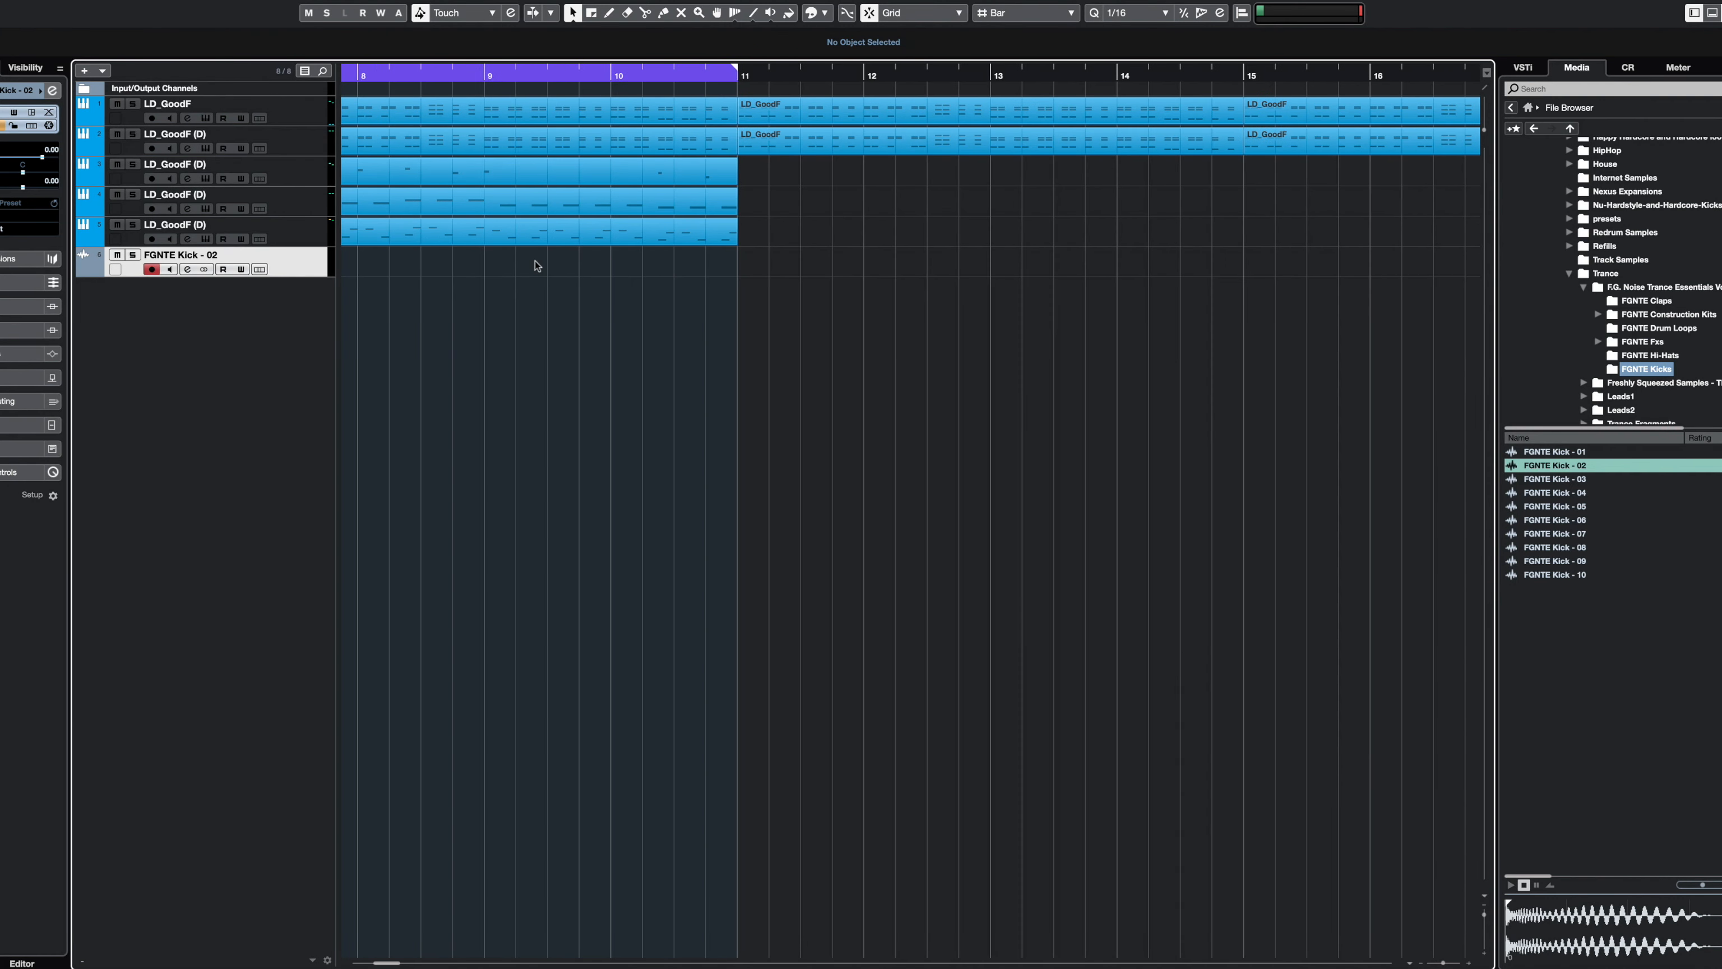
{"action": "scroll", "coordinate": [409, 272], "scroll_direction": "left", "scroll_amount": 3}
{"action": "left_click_drag", "start_coordinate": [526, 267], "coordinate": [556, 268]}
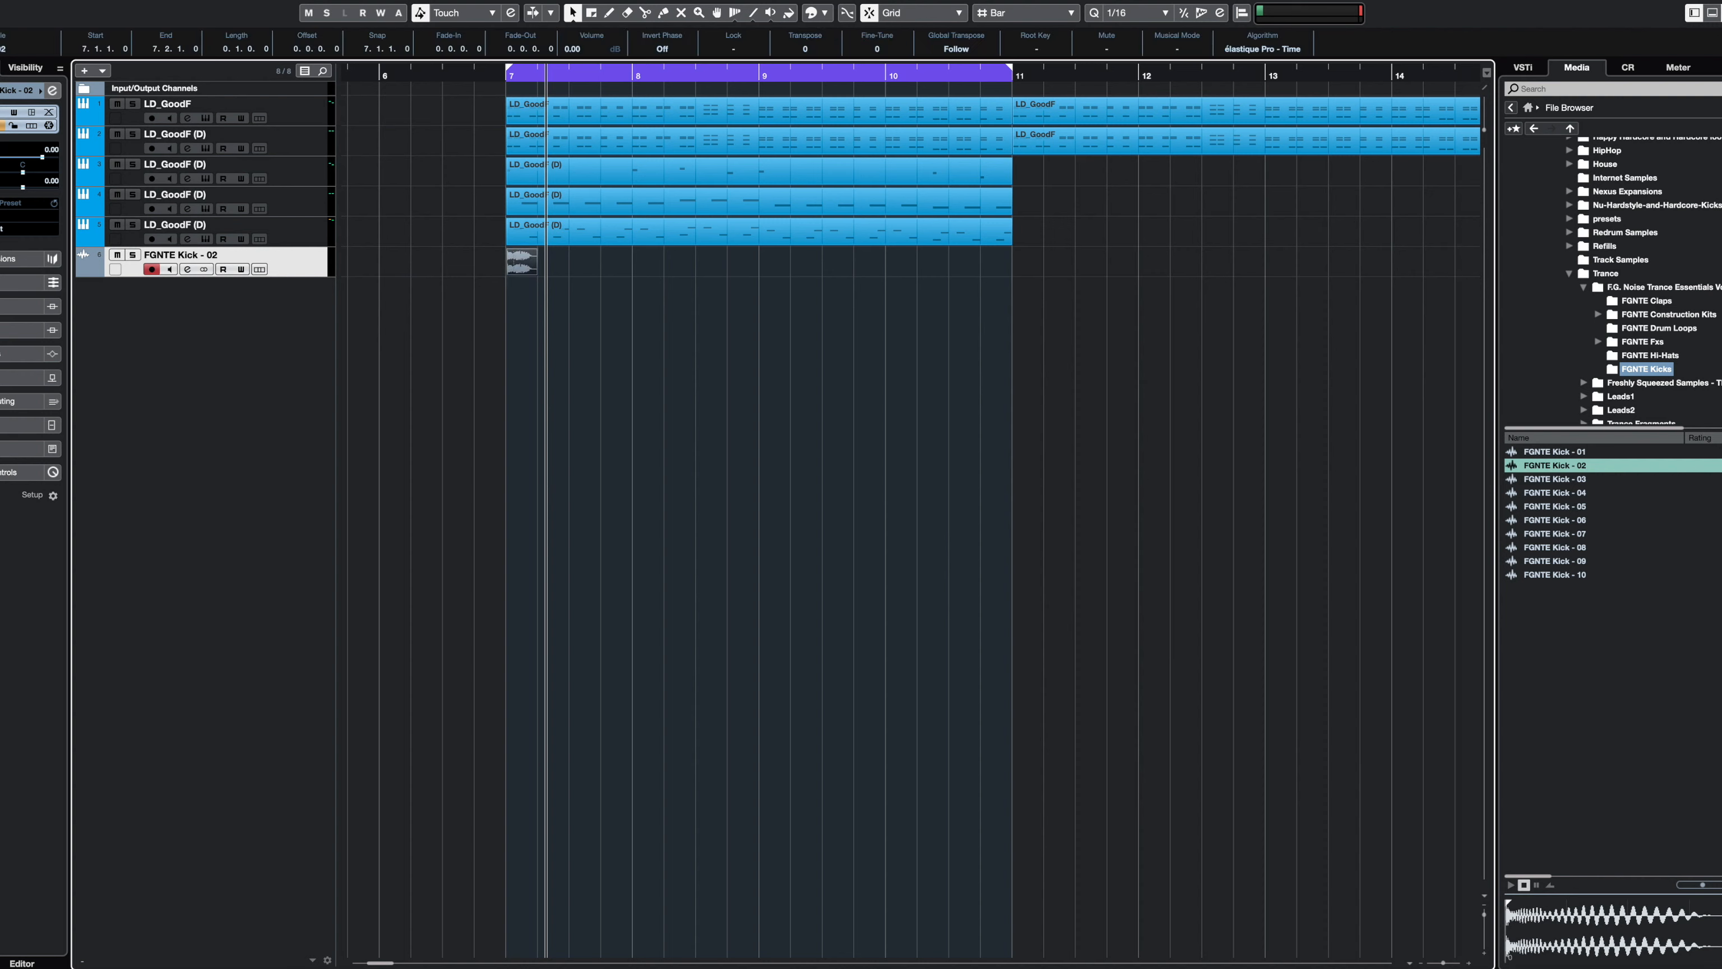
- Set the grid type to Beat and duplicate the kick three times to fill bar 7
{"action": "left_click", "coordinate": [1027, 12]}
{"action": "left_click", "coordinate": [1029, 28]}
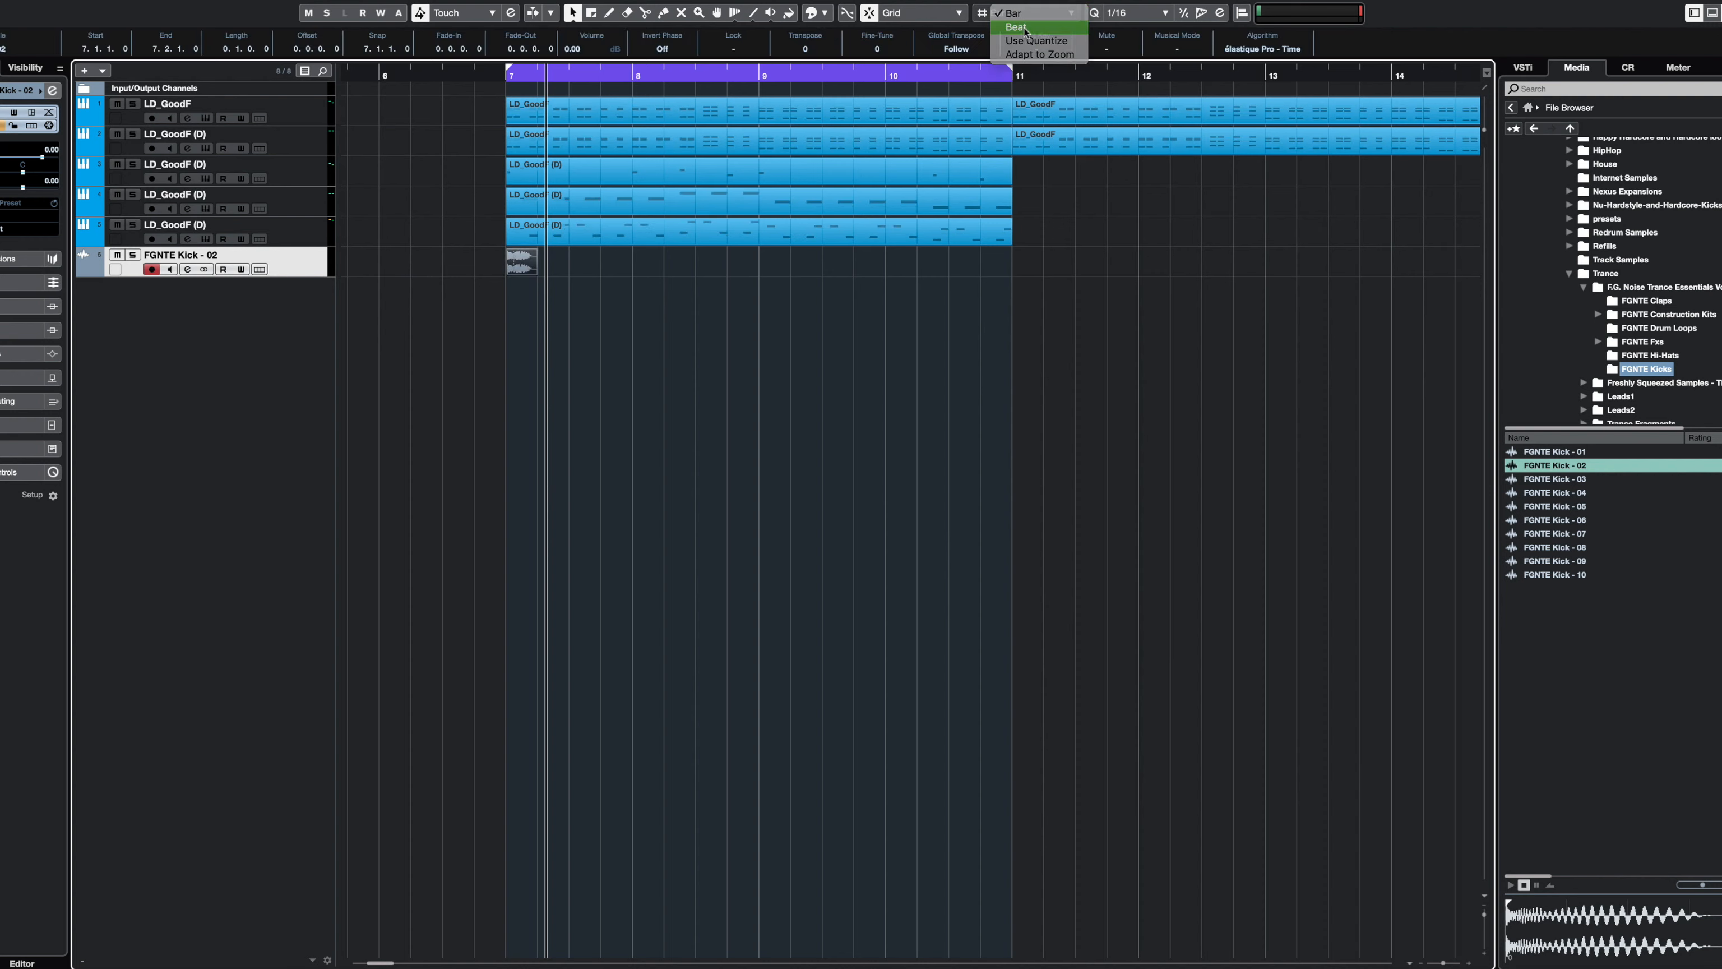
{"action": "key", "text": "h"}
{"action": "key", "text": "h"}
{"action": "key", "text": "h"}
{"action": "key", "text": "h"}
{"action": "key", "text": "ctrl+d"}
{"action": "key", "text": "ctrl+d"}
{"action": "key", "text": "ctrl+d"}
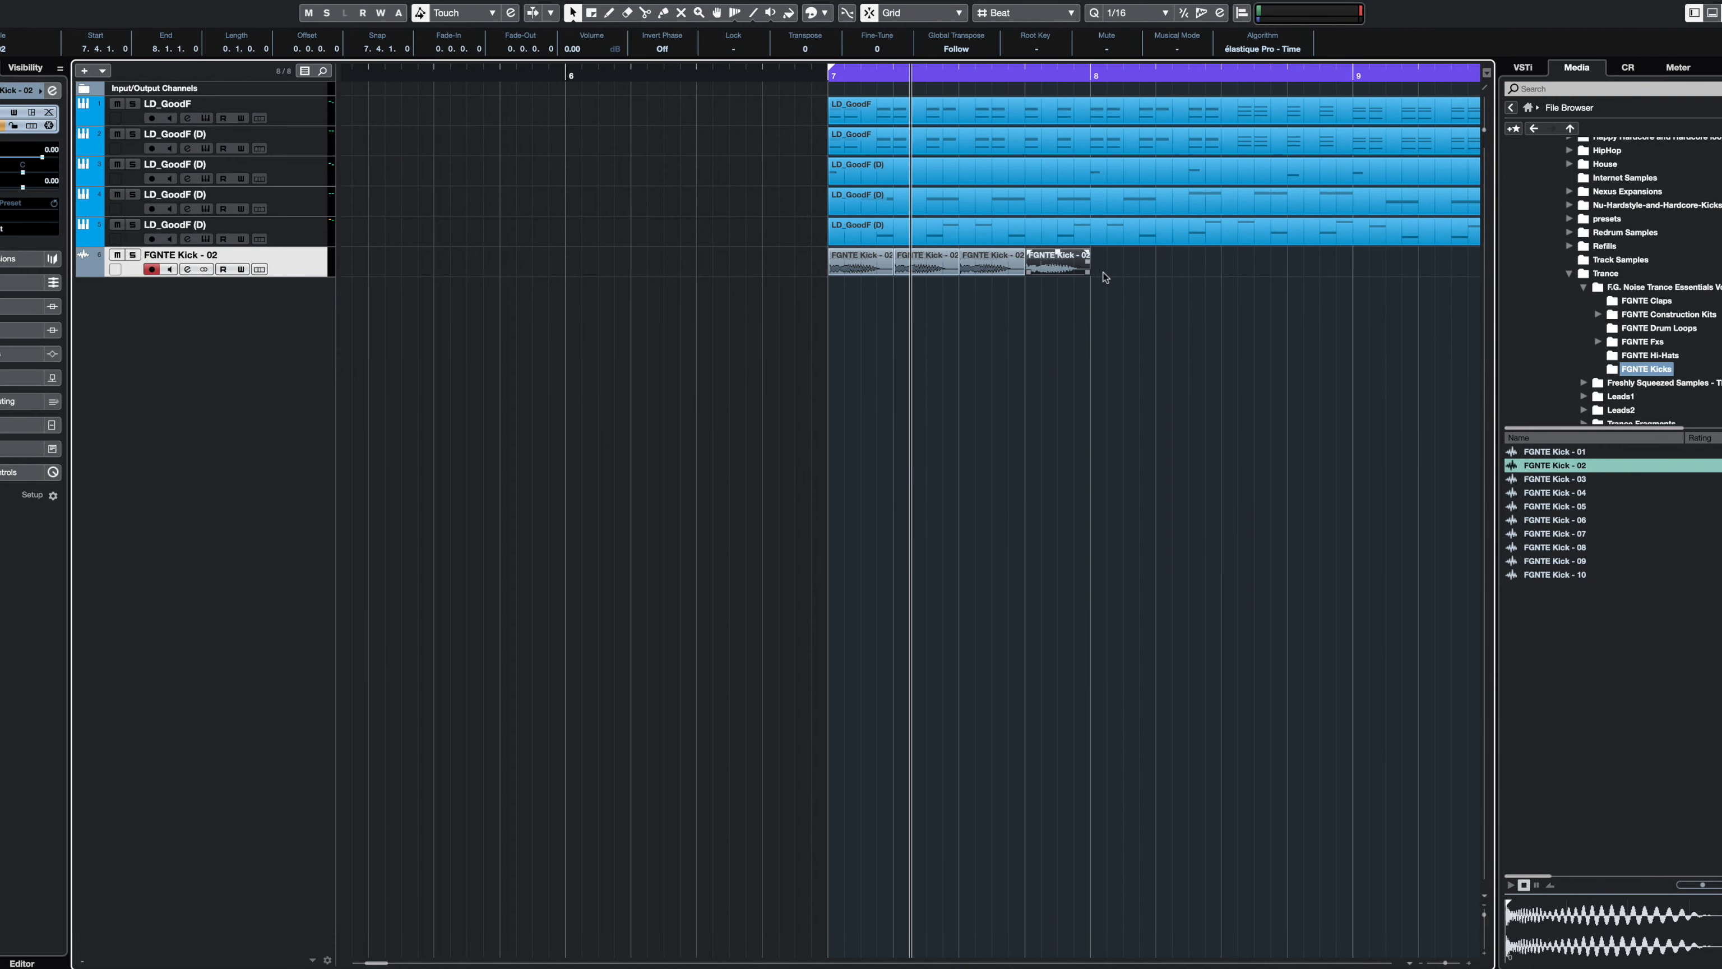
- Select bar 7's four kicks and duplicate the group three times through the end of bar 10
{"action": "left_click_drag", "start_coordinate": [1118, 255], "coordinate": [838, 270]}
{"action": "key", "text": "ctrl+d"}
{"action": "key", "text": "ctrl+d"}
{"action": "key", "text": "ctrl+d"}
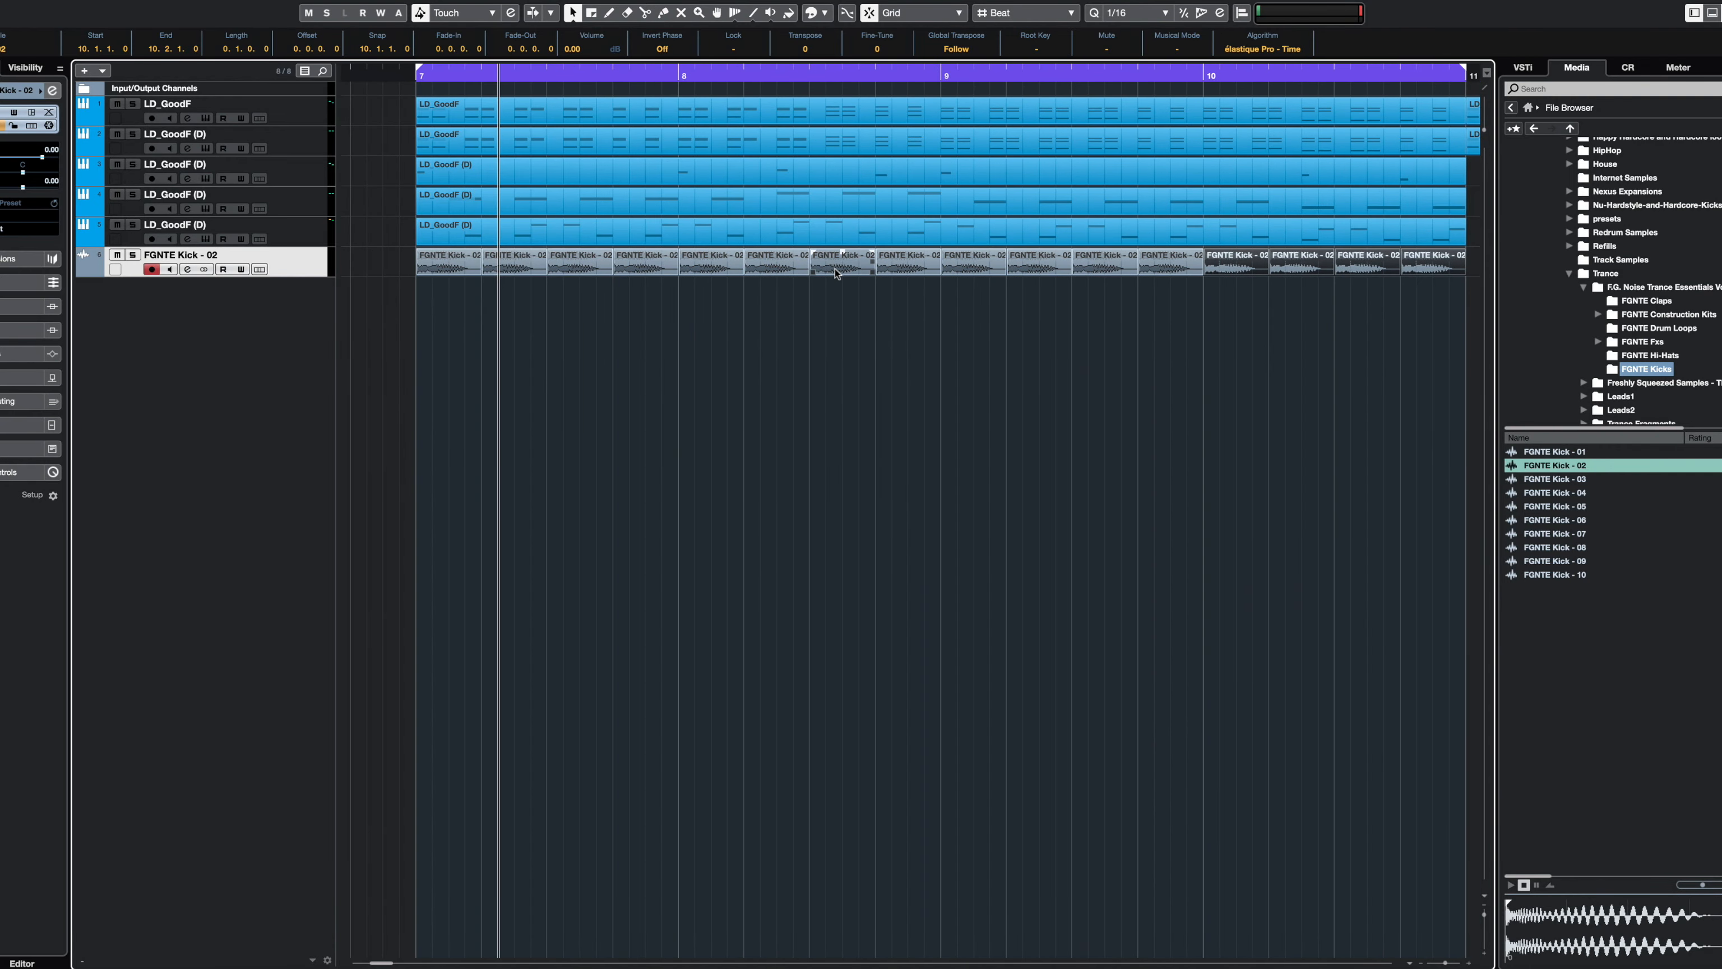
- Start playback and solo the fourth and fifth synth tracks together with the kick track
{"action": "key", "text": "space"}
{"action": "key", "text": "g"}
{"action": "key", "text": "g"}
{"action": "key", "text": "g"}
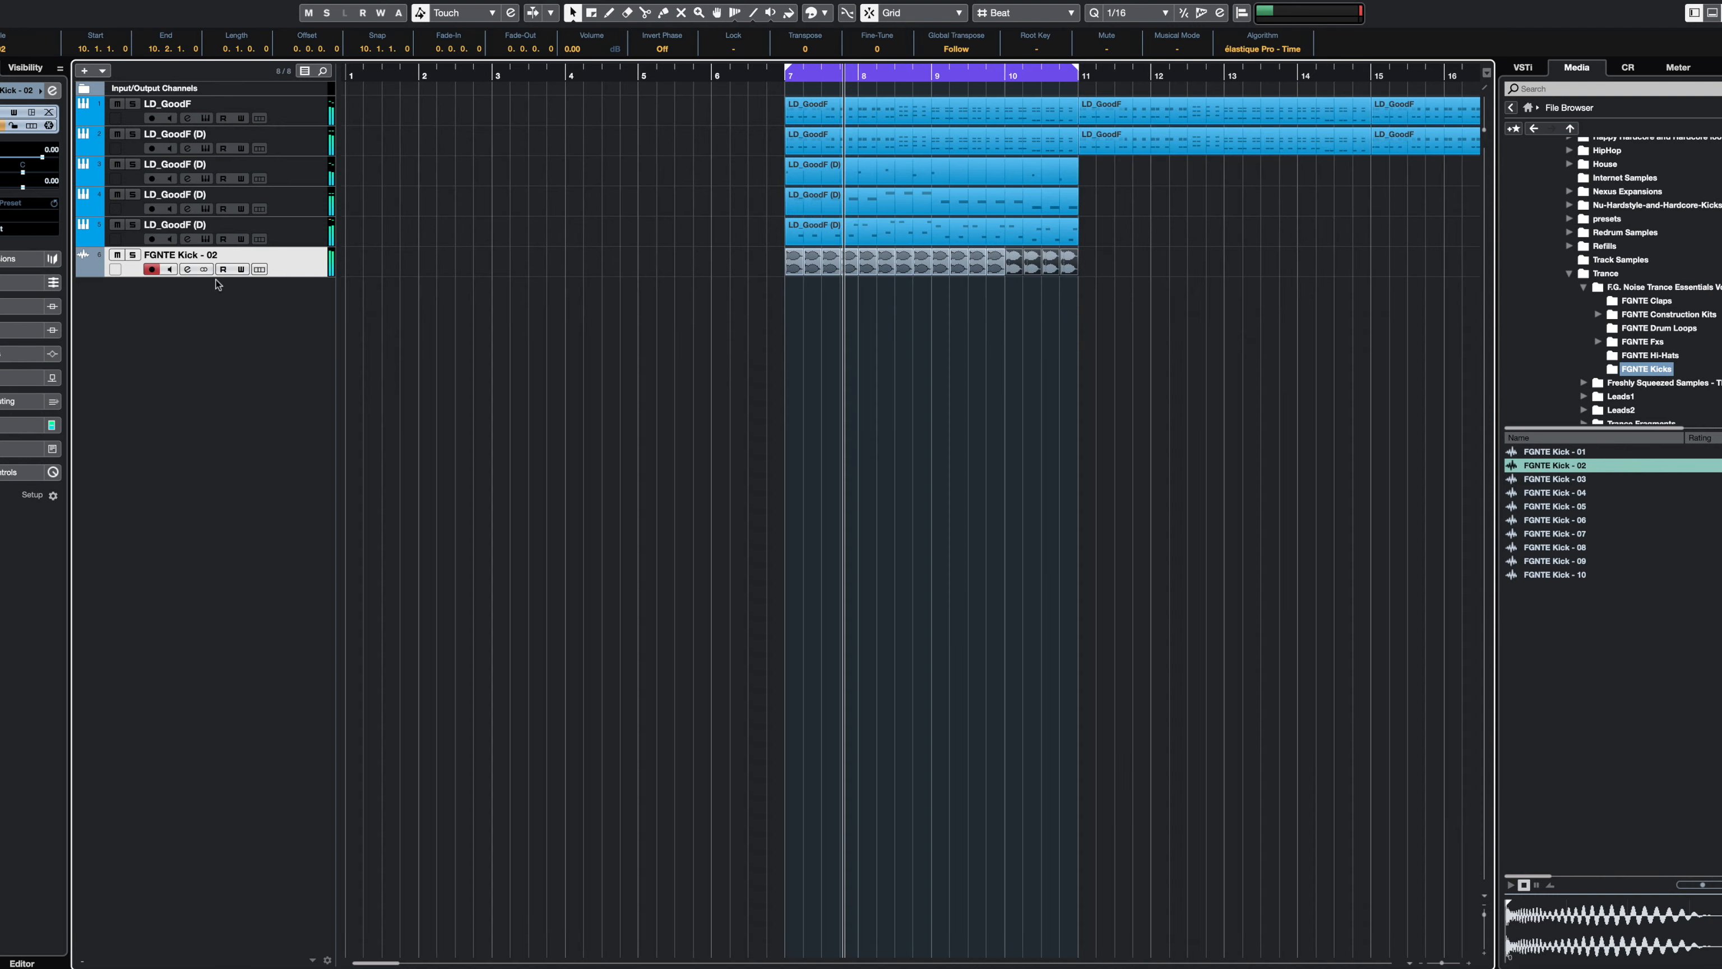
{"action": "key", "text": "g"}
{"action": "left_click", "coordinate": [132, 224]}
{"action": "left_click", "coordinate": [133, 194]}
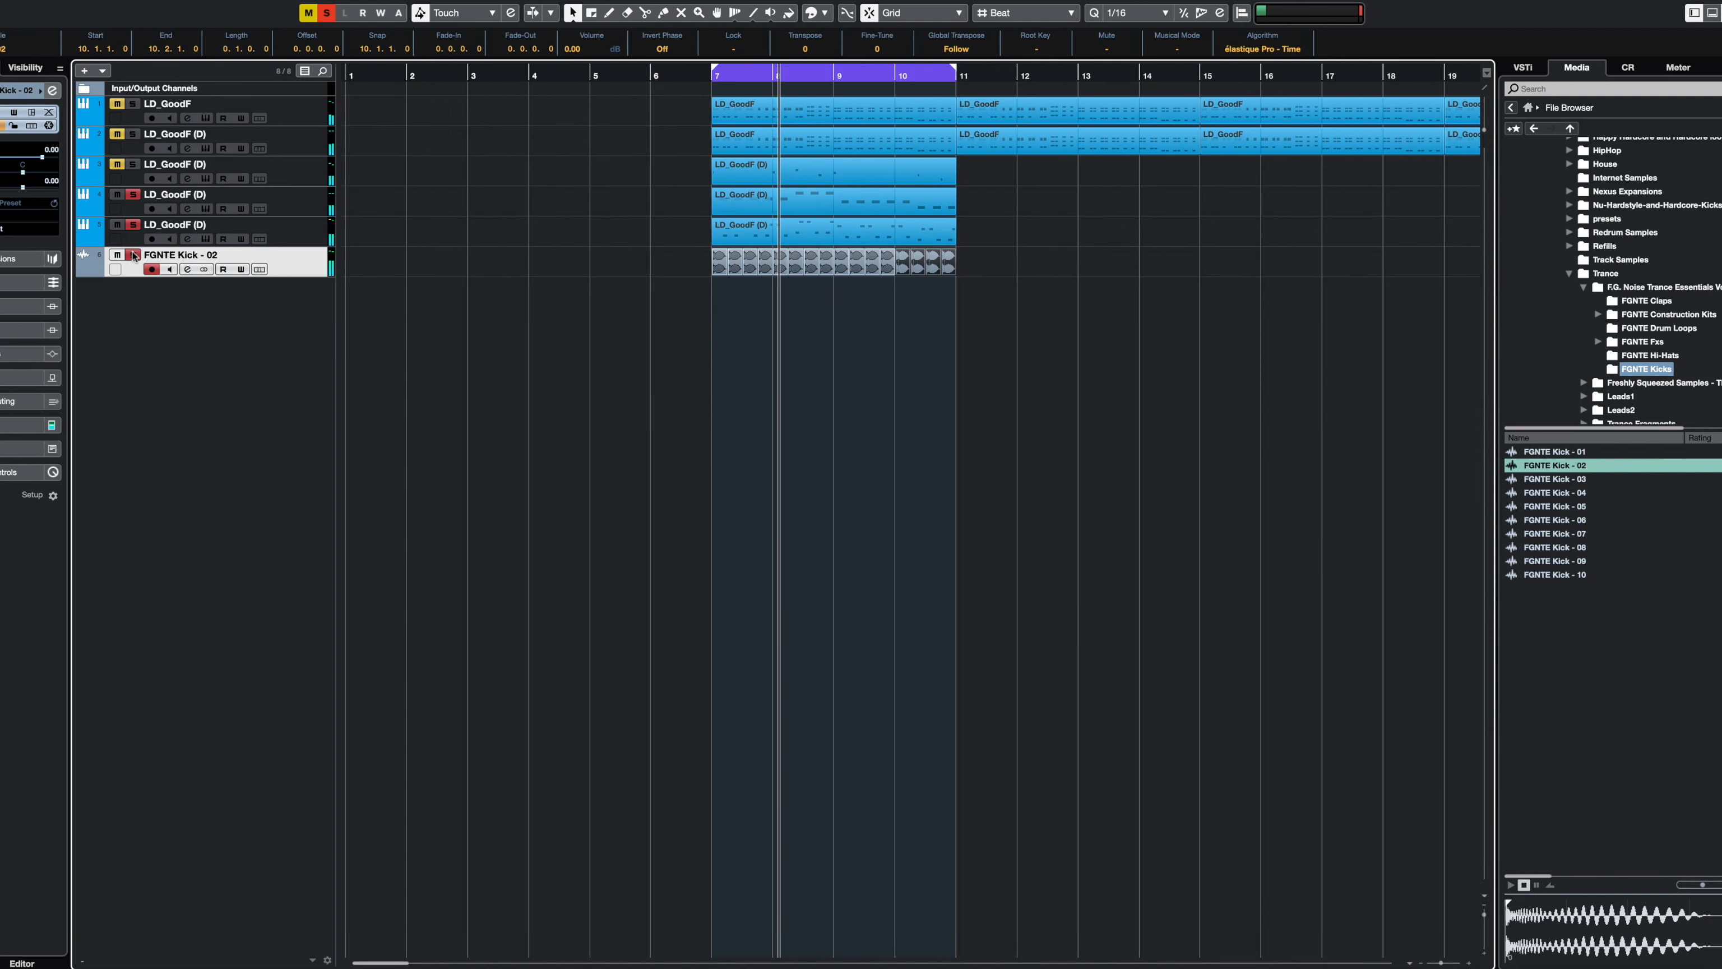
- In the MixConsole, lower the five synth channels and the kick channel to about -6 dB each, and restart playback
{"action": "key", "text": "F3"}
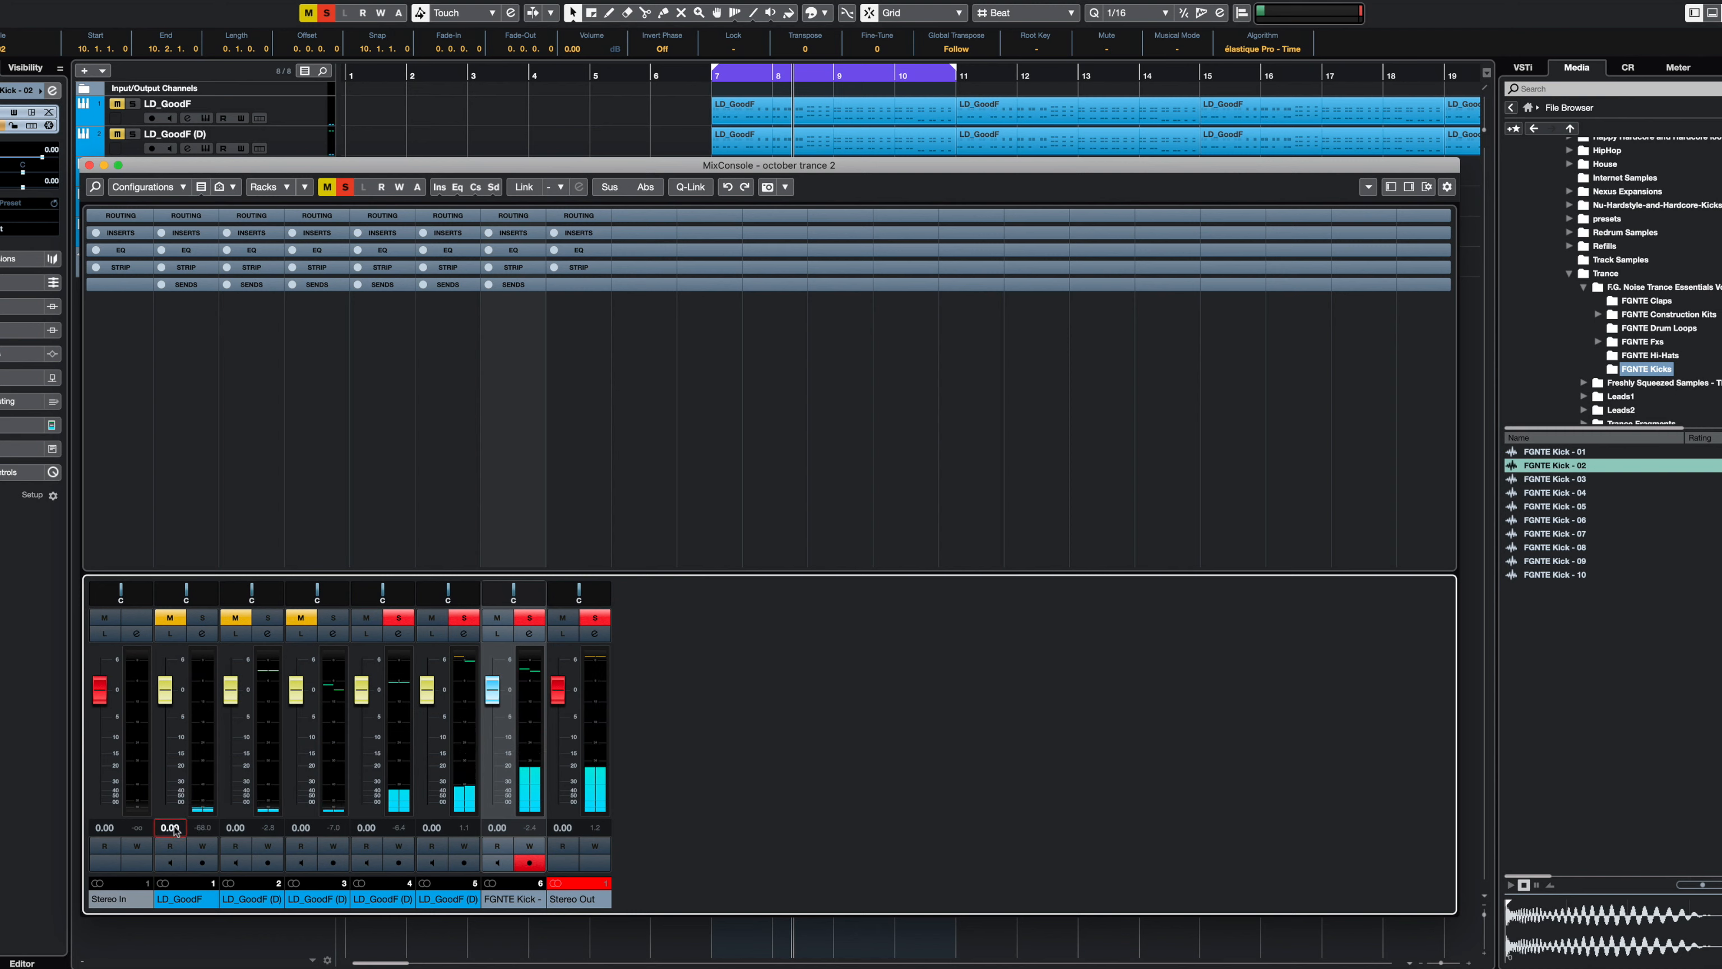
{"action": "left_click_drag", "start_coordinate": [164, 691], "coordinate": [164, 738]}
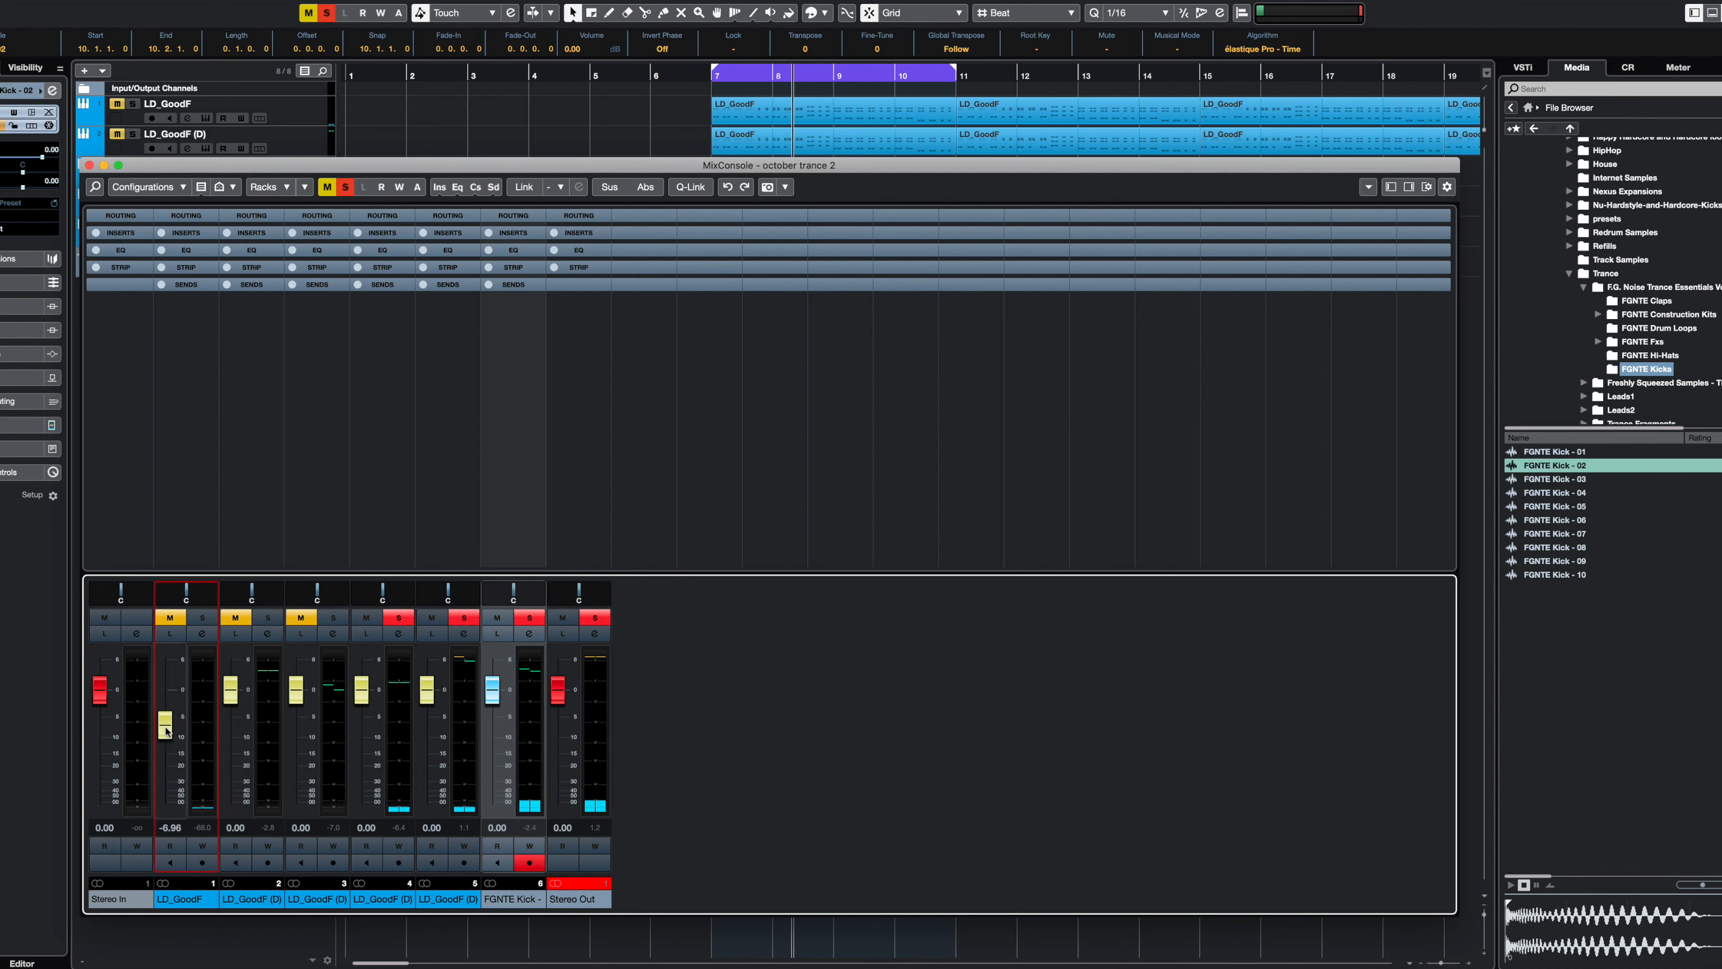
{"action": "left_click_drag", "start_coordinate": [231, 690], "coordinate": [295, 719]}
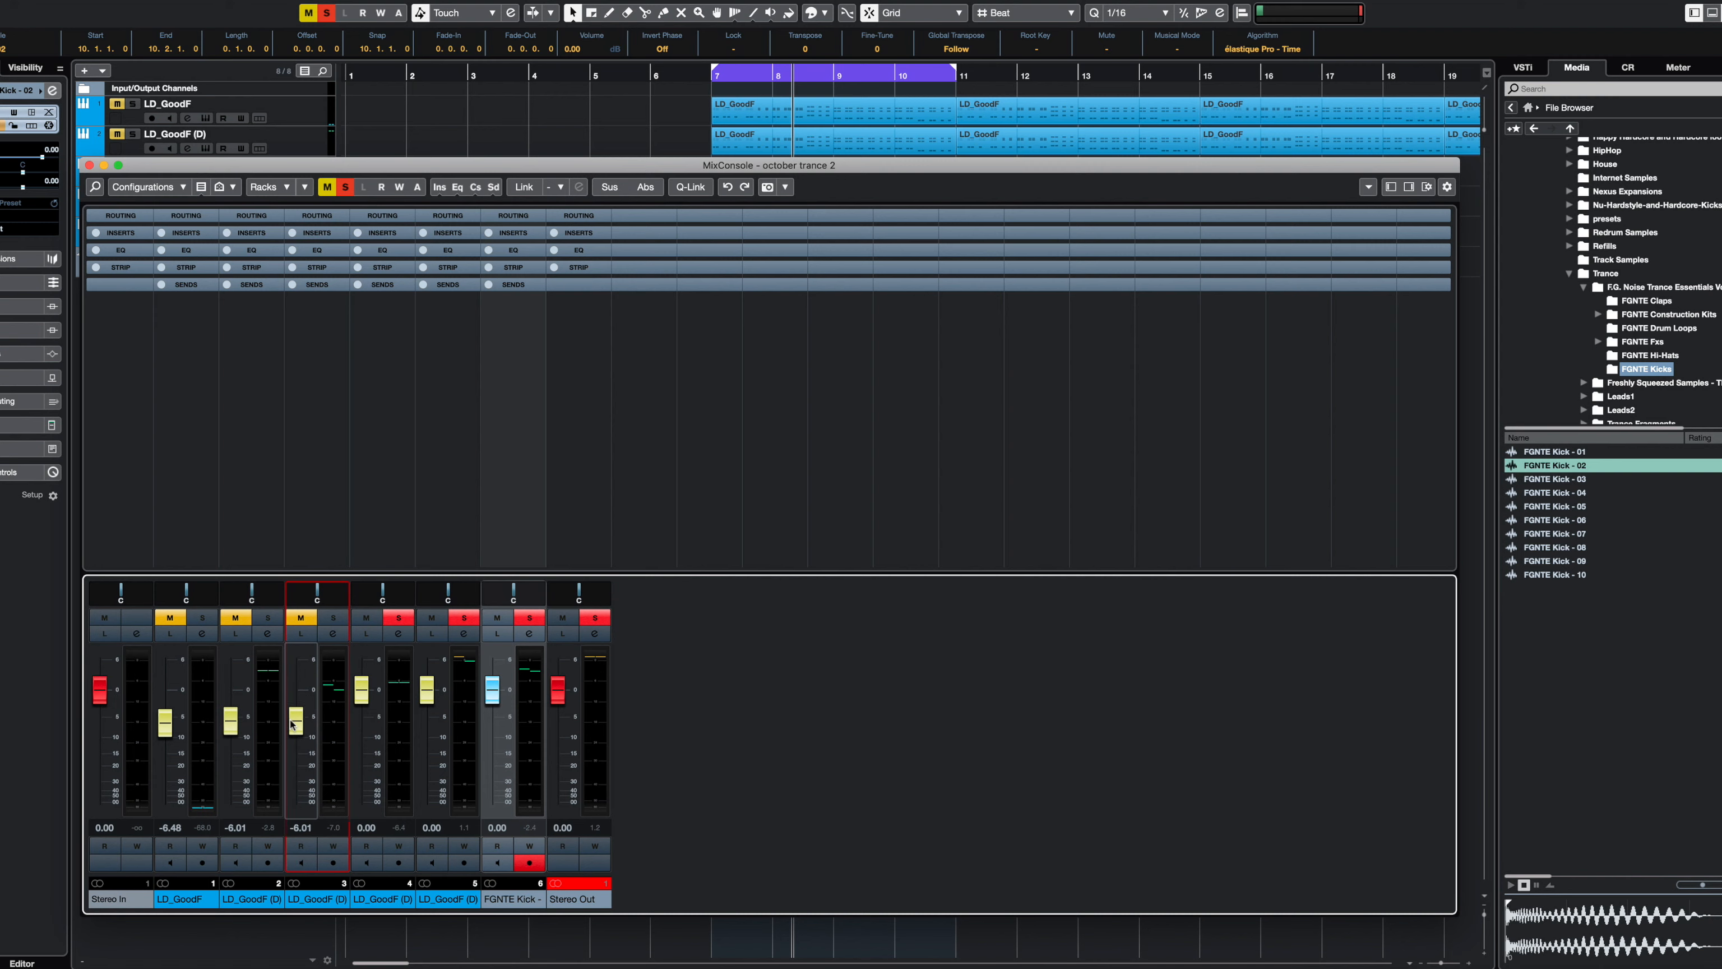
{"action": "left_click", "coordinate": [364, 698]}
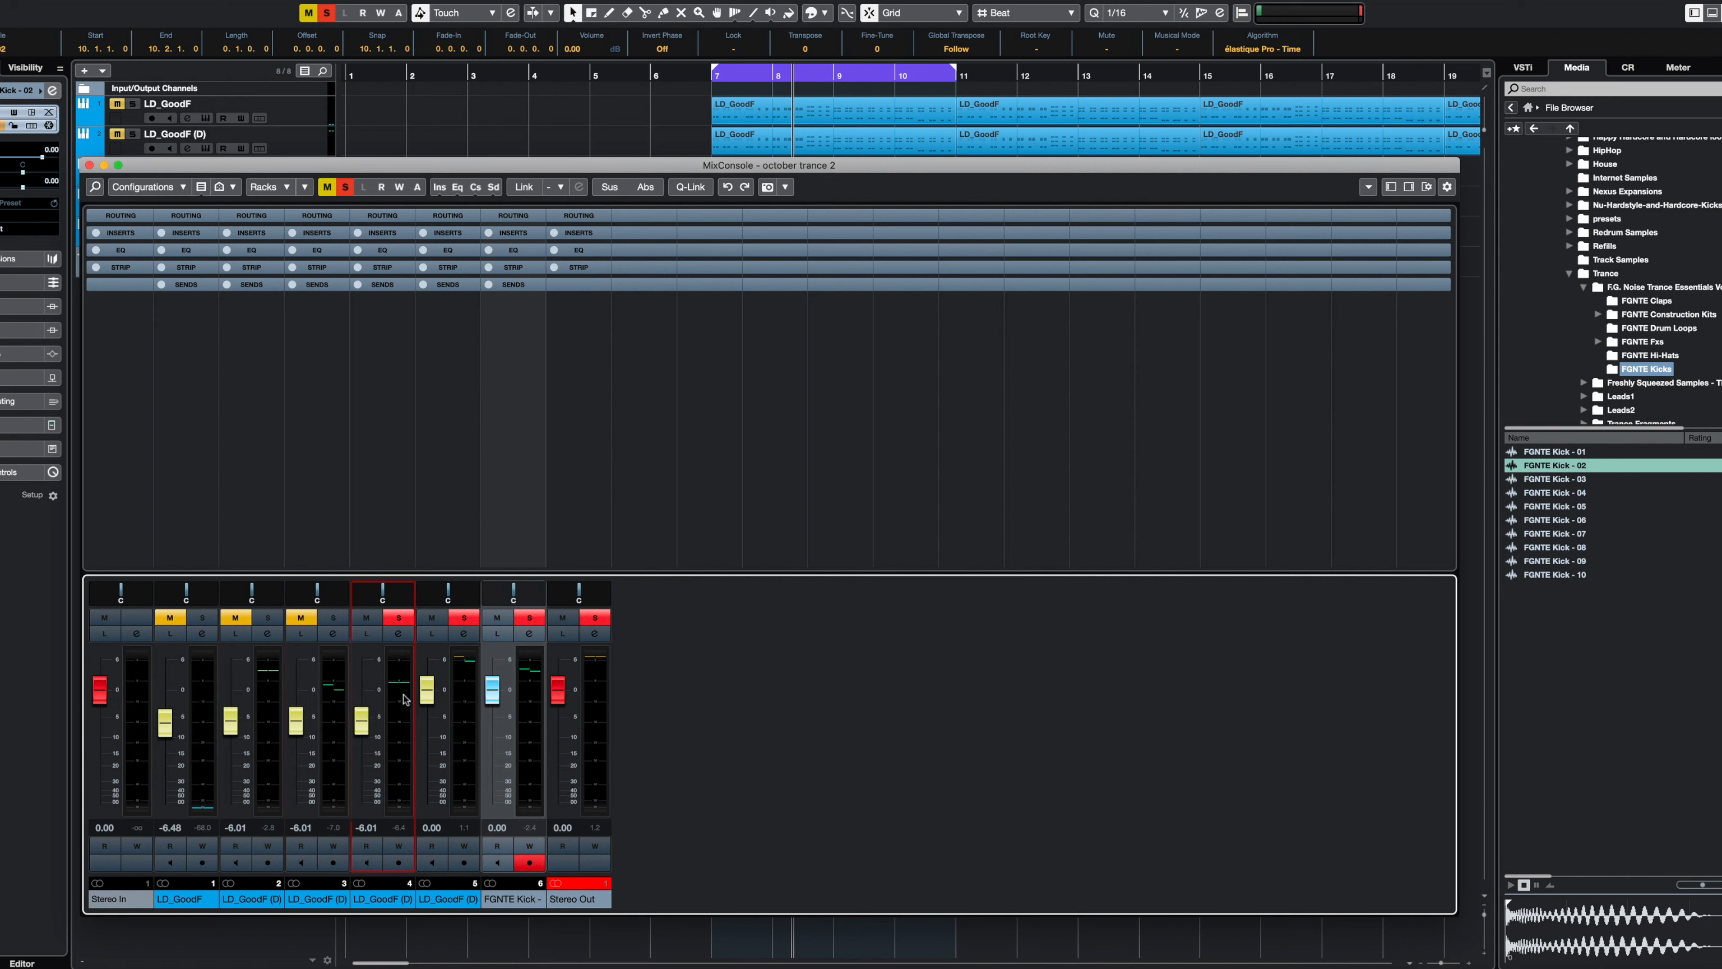
{"action": "left_click_drag", "start_coordinate": [426, 700], "coordinate": [492, 729]}
{"action": "key", "text": "KP_1"}
{"action": "key", "text": "space"}
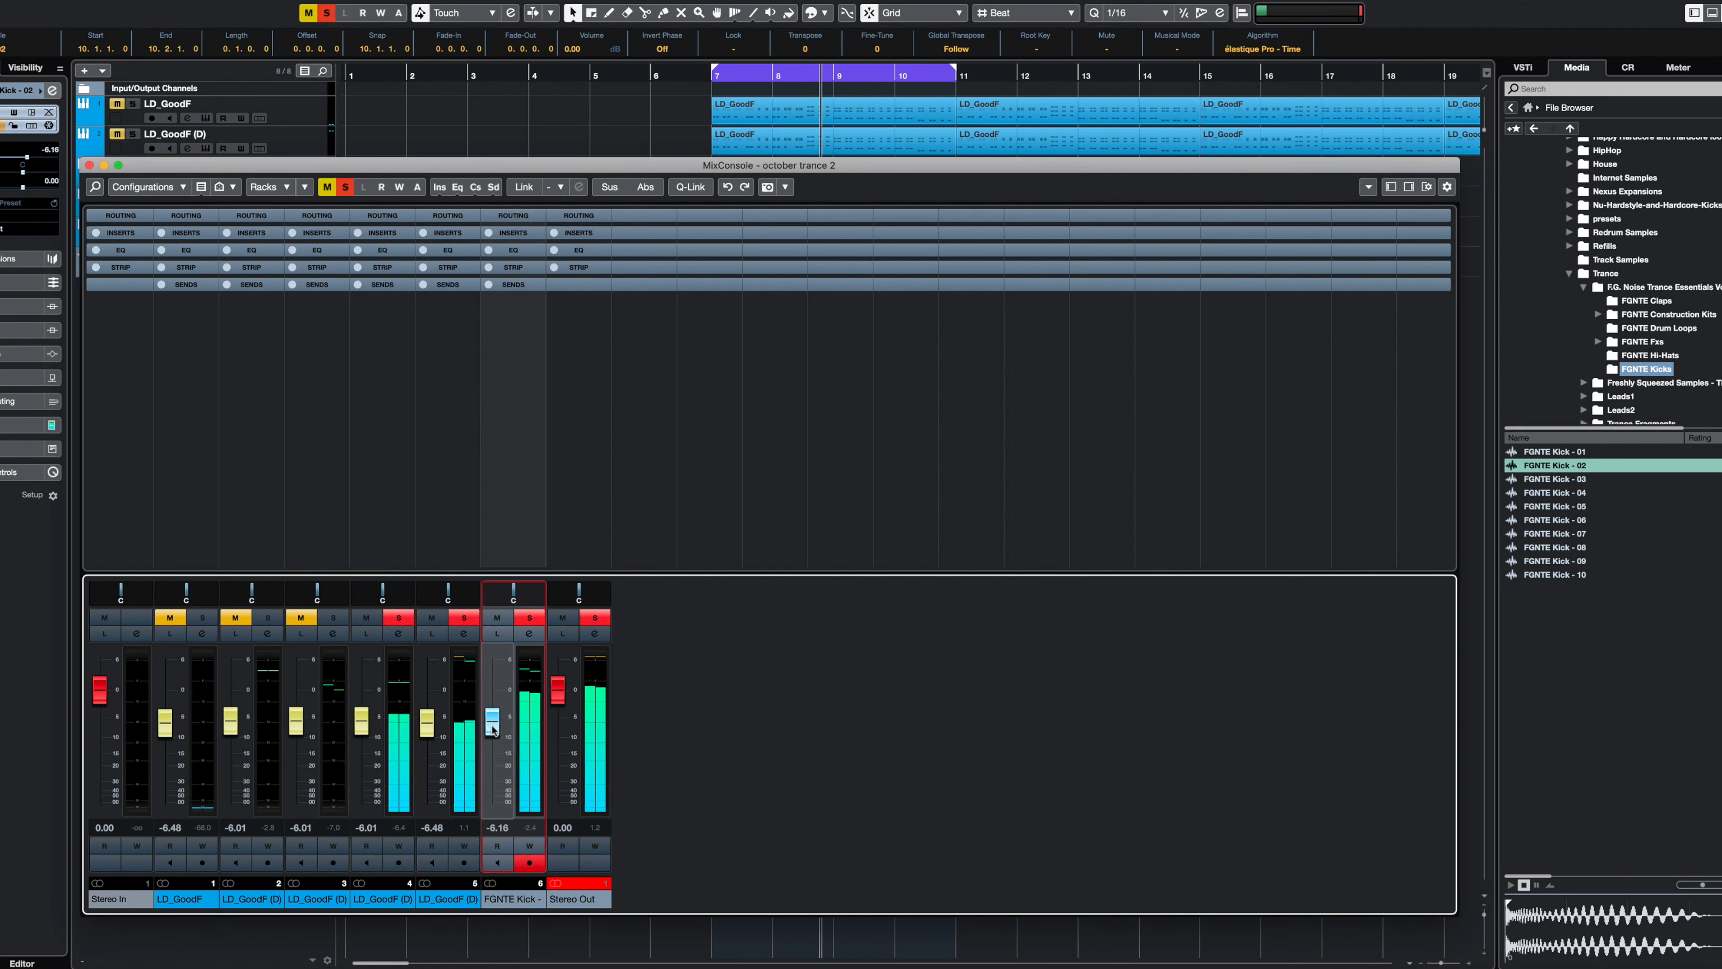
- Insert the FabFilter Pro-C 2 compressor in the kick channel's first insert slot
{"action": "left_click", "coordinate": [530, 238]}
{"action": "left_click", "coordinate": [530, 251]}
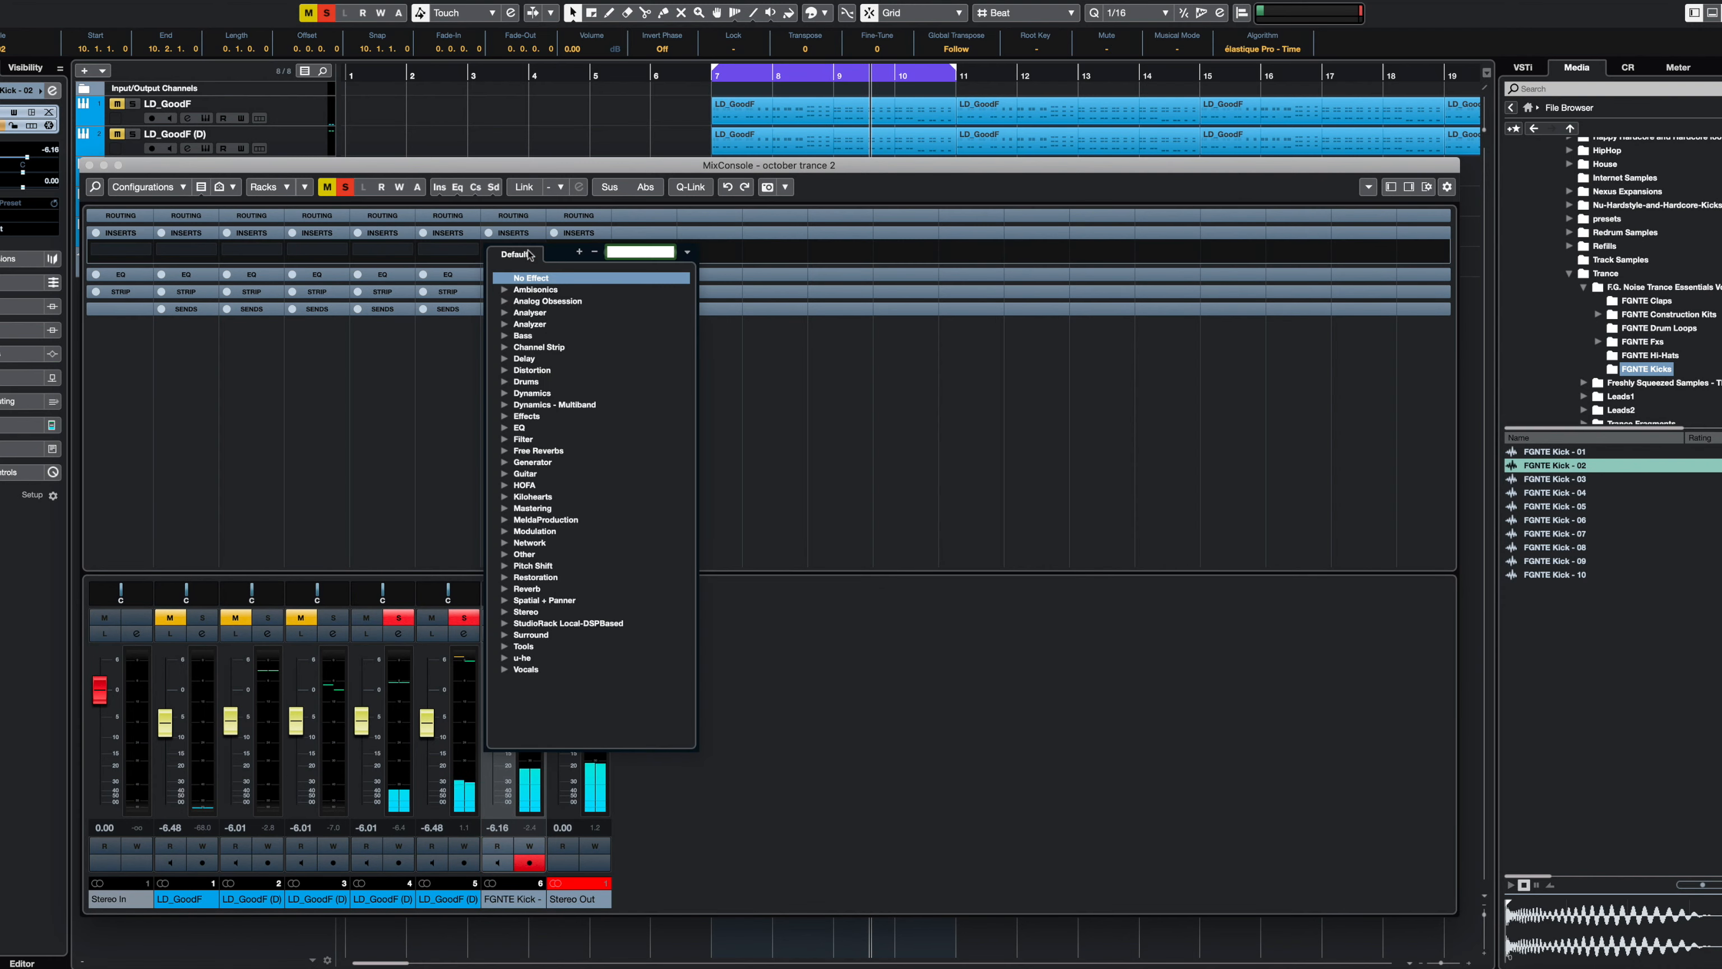
{"action": "type", "text": "pro"}
{"action": "left_click", "coordinate": [585, 301]}
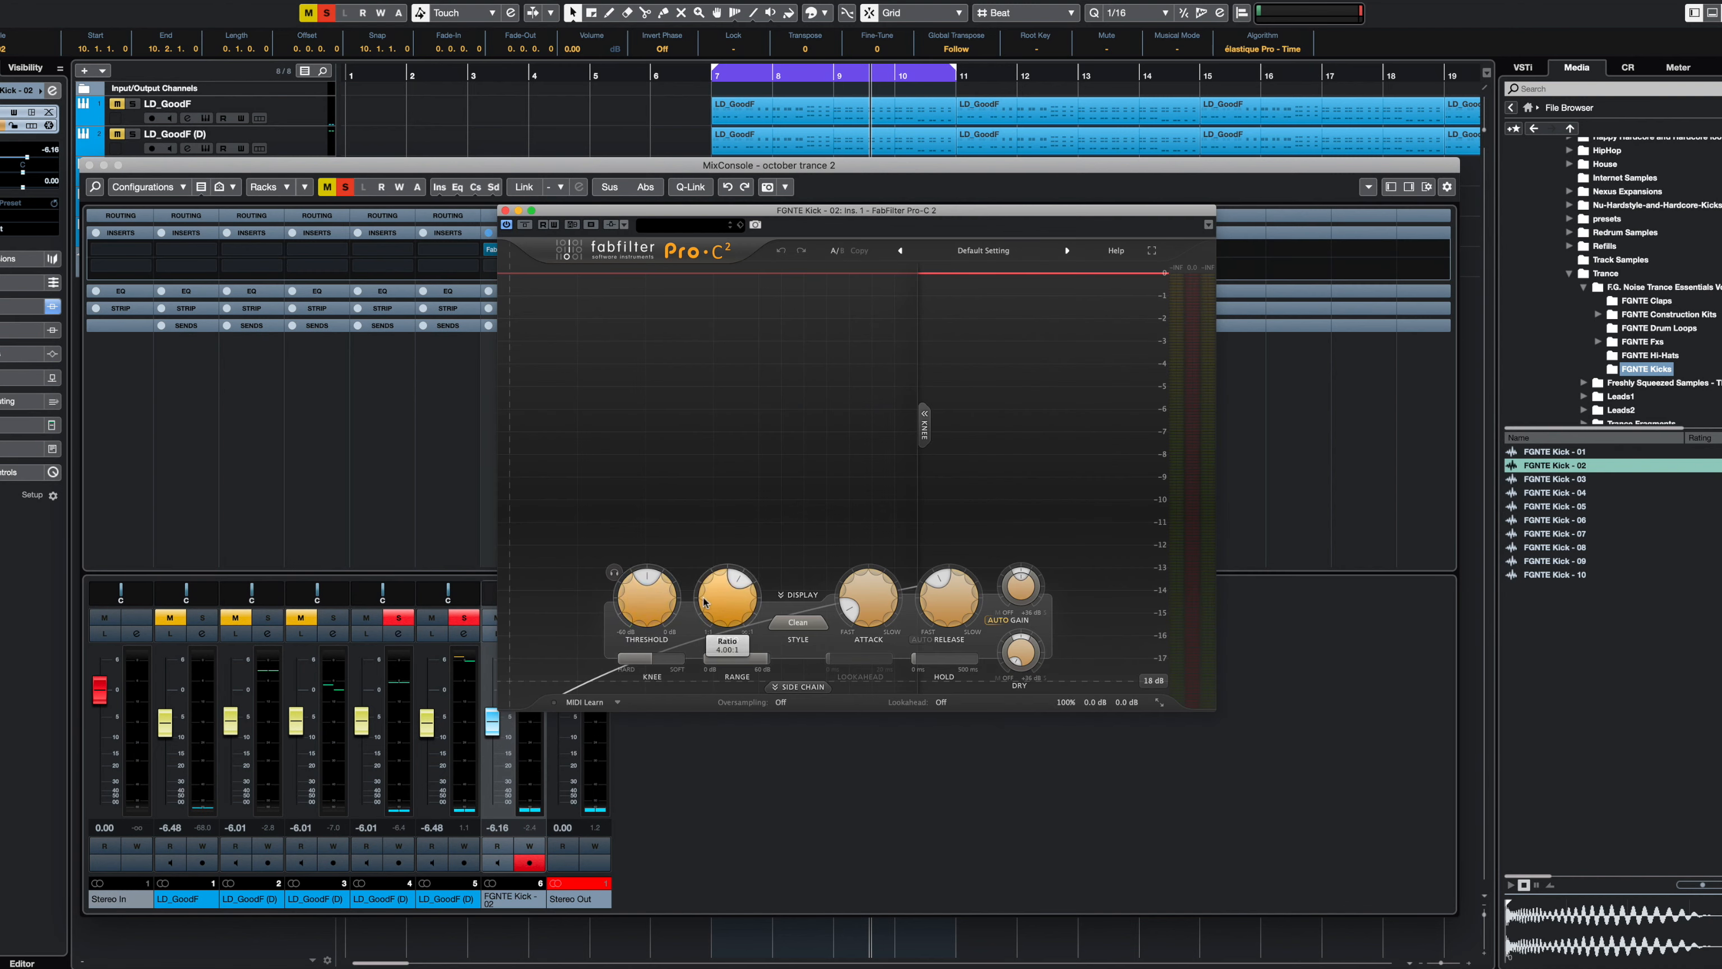
- Adjust the compressor's threshold and attack during playback, set release to 183.1 ms and knee to about 0.86 dB, and close its window
{"action": "left_click_drag", "start_coordinate": [658, 597], "coordinate": [929, 608]}
{"action": "key", "text": "space"}
{"action": "mouse_move", "coordinate": [948, 595]}
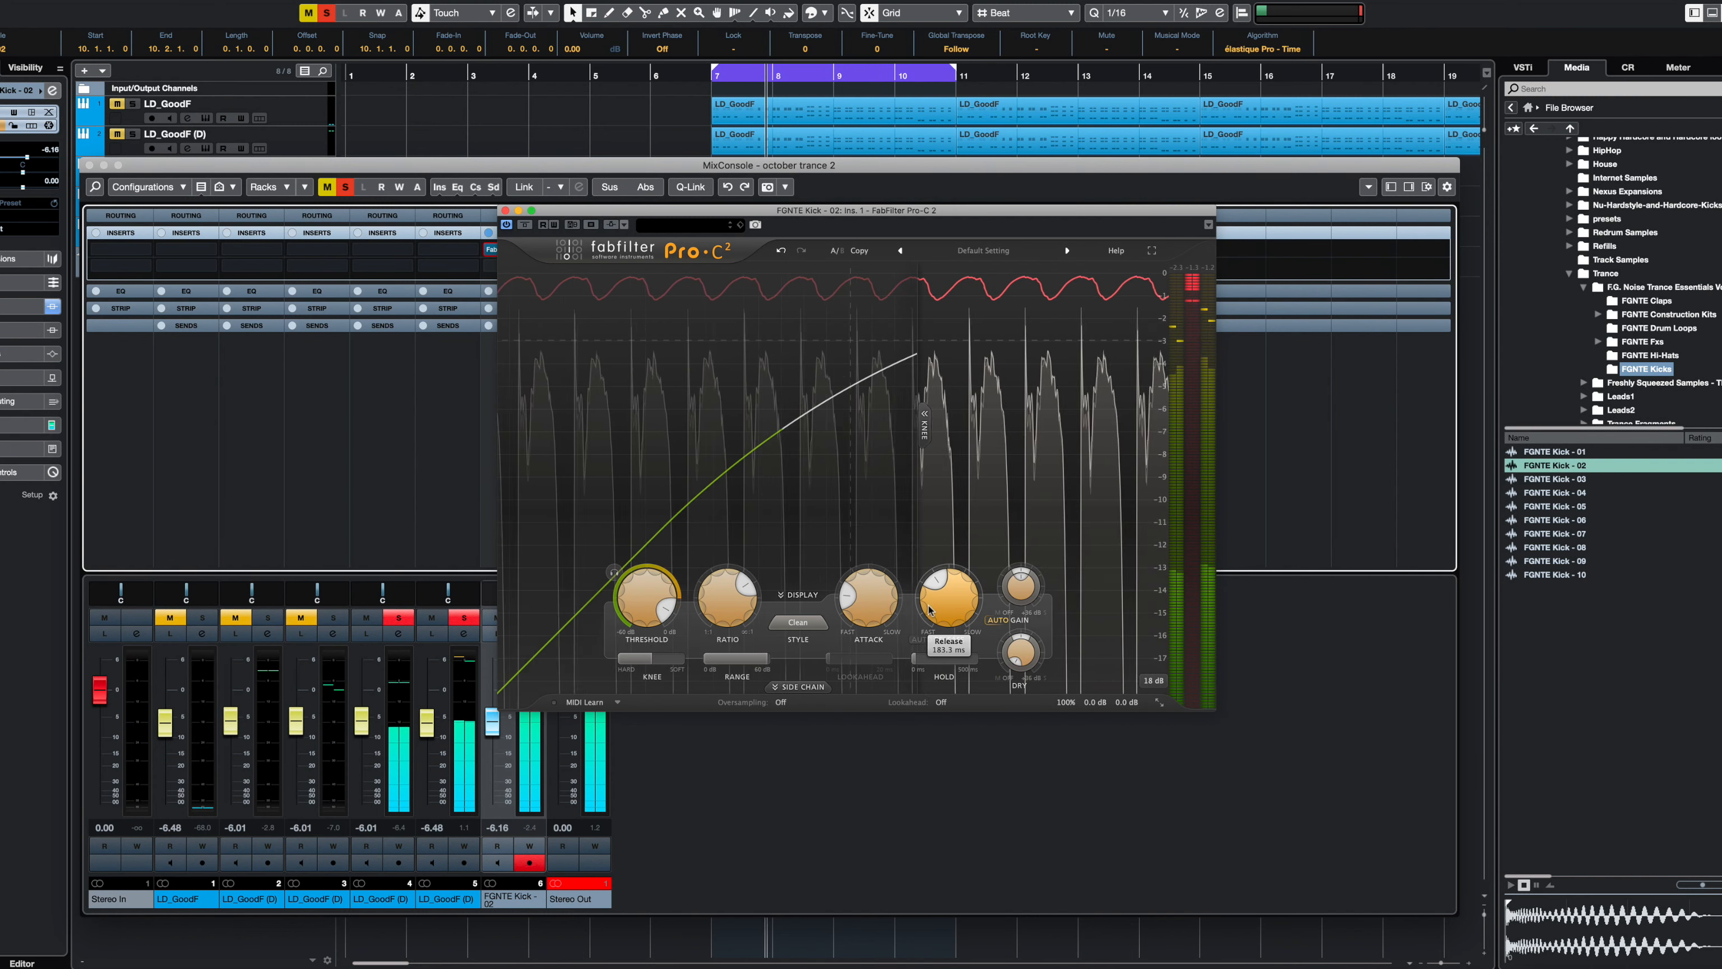
{"action": "left_click_drag", "start_coordinate": [651, 658], "coordinate": [587, 665]}
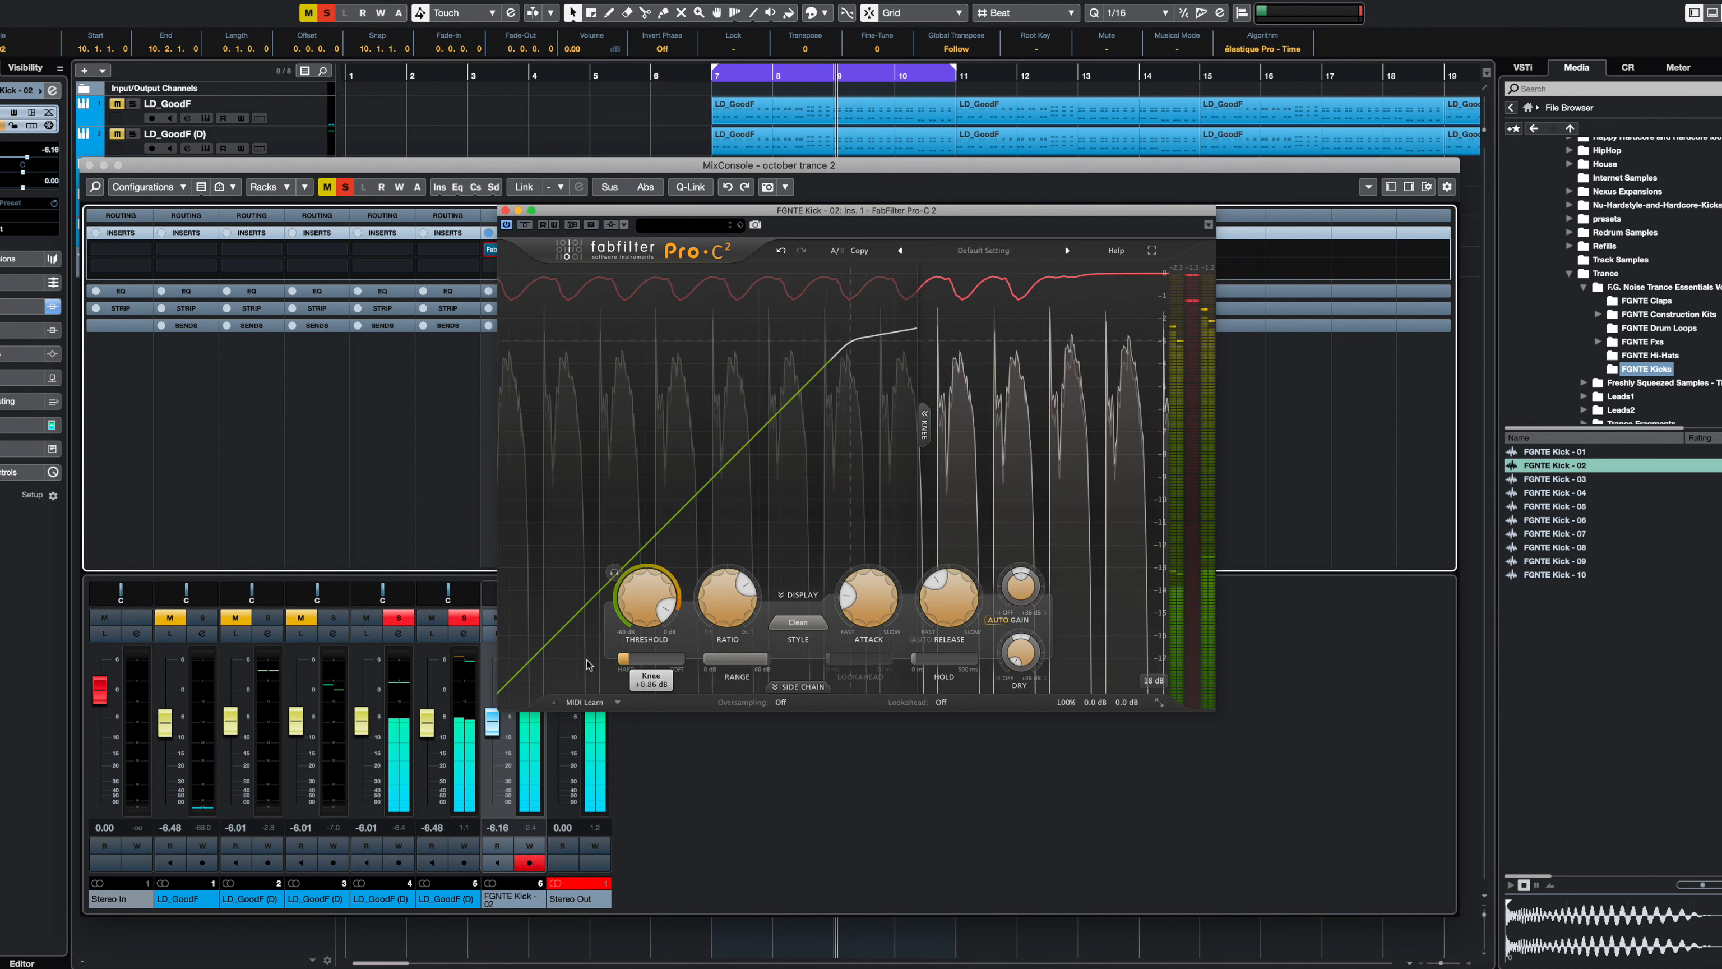
{"action": "left_click_drag", "start_coordinate": [647, 607], "coordinate": [647, 639]}
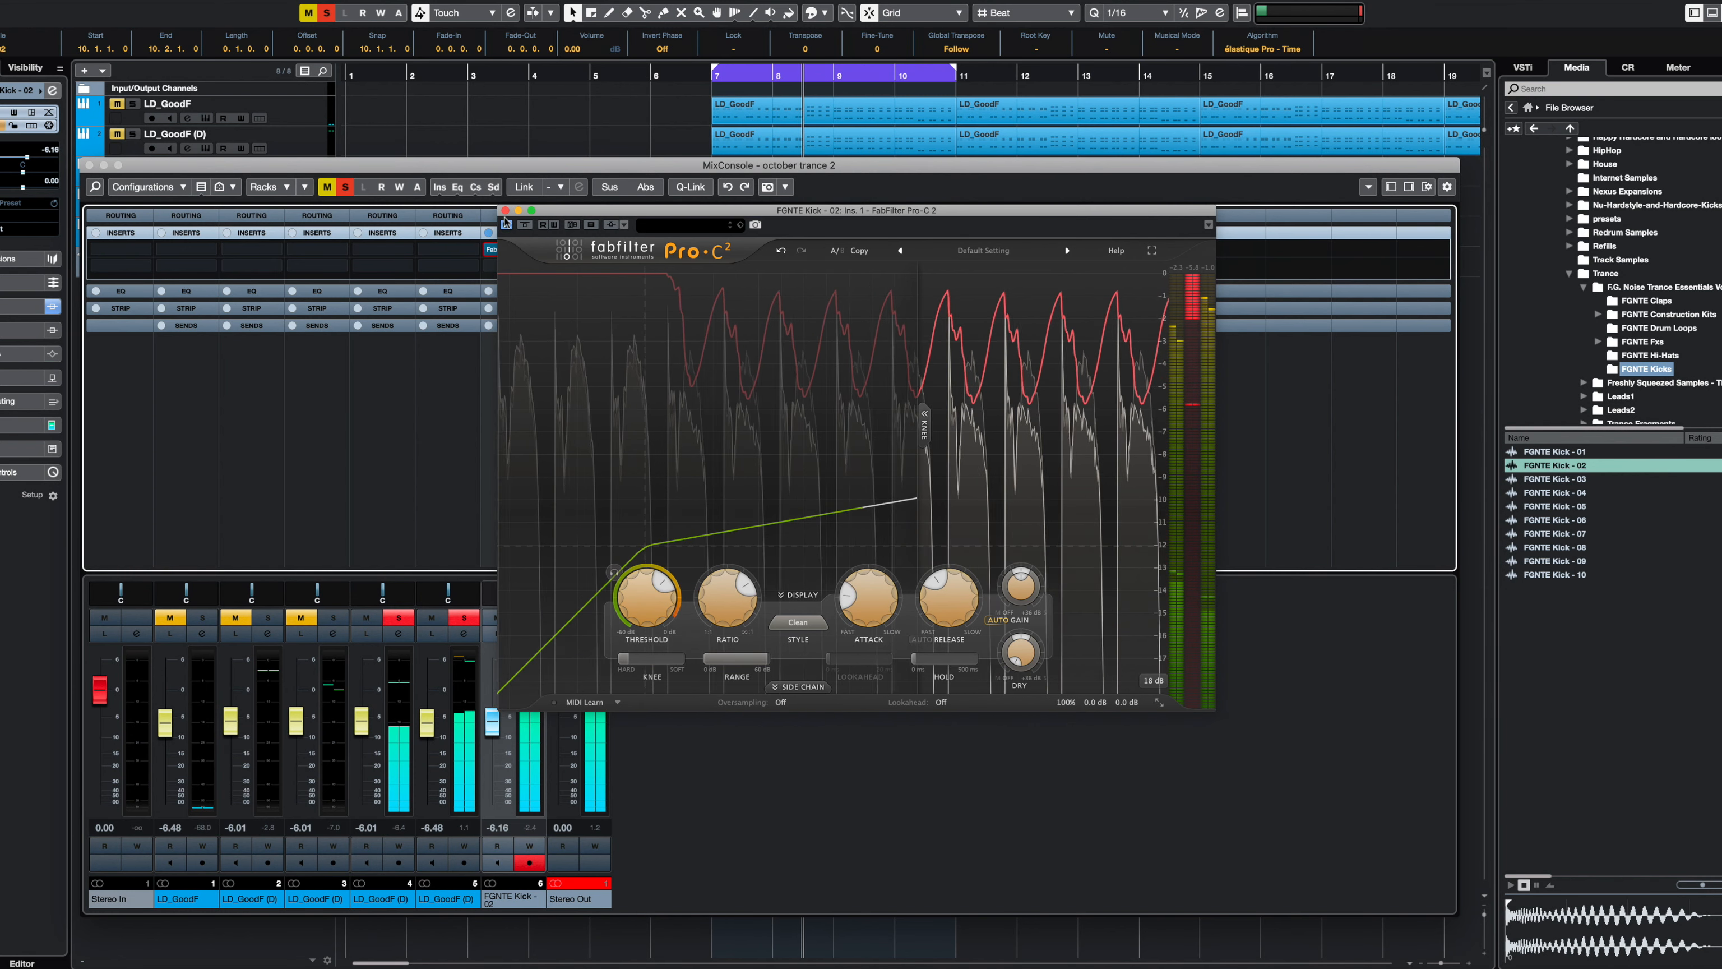
{"action": "left_click", "coordinate": [505, 211]}
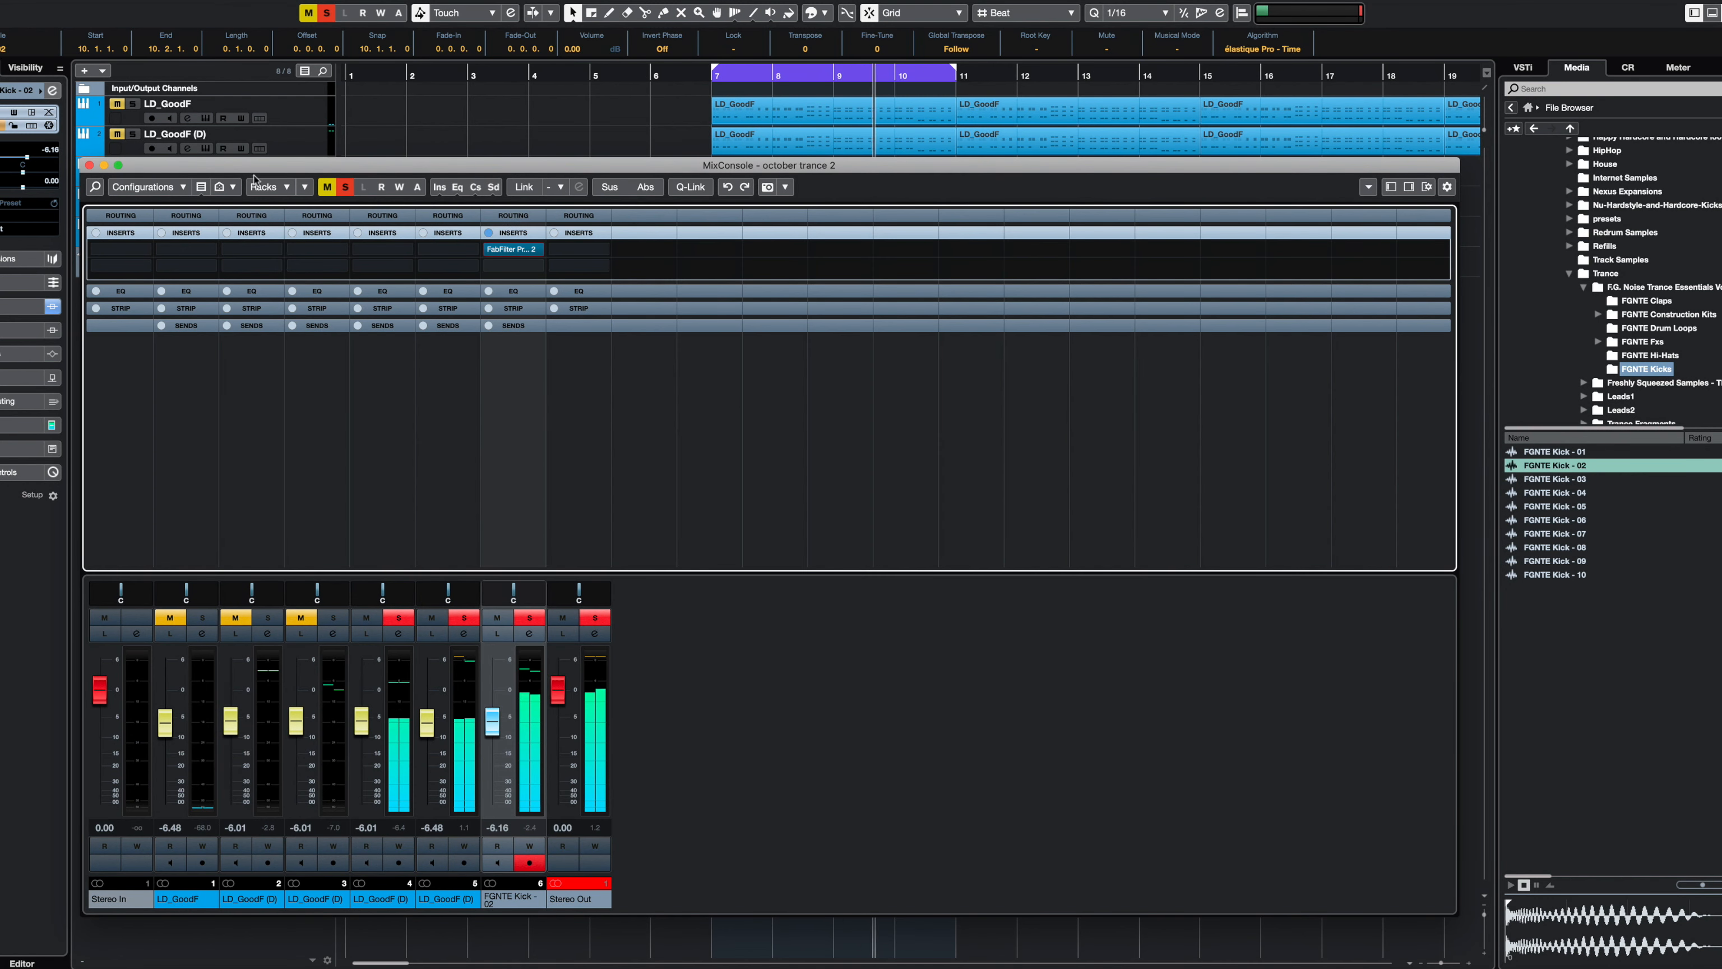
- Close the MixConsole and shorten the playback cycle to bar 7 only, toggling the fifth synth track's solo off and back on
{"action": "left_click", "coordinate": [90, 164]}
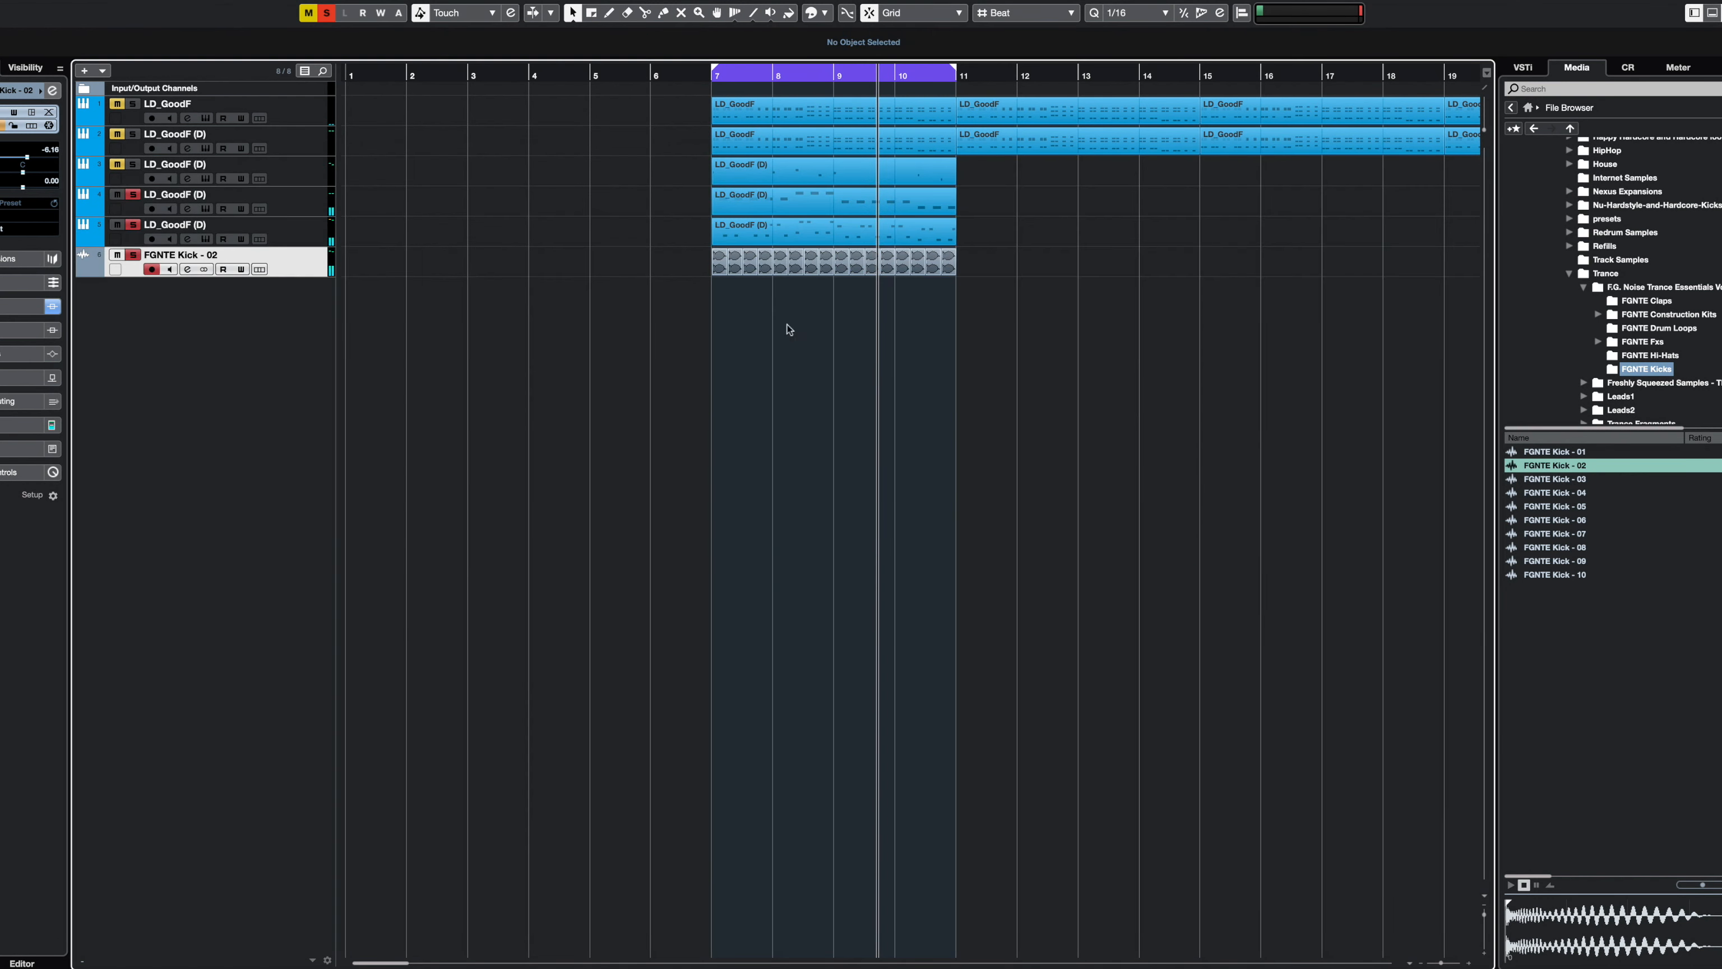
{"action": "left_click", "coordinate": [133, 225]}
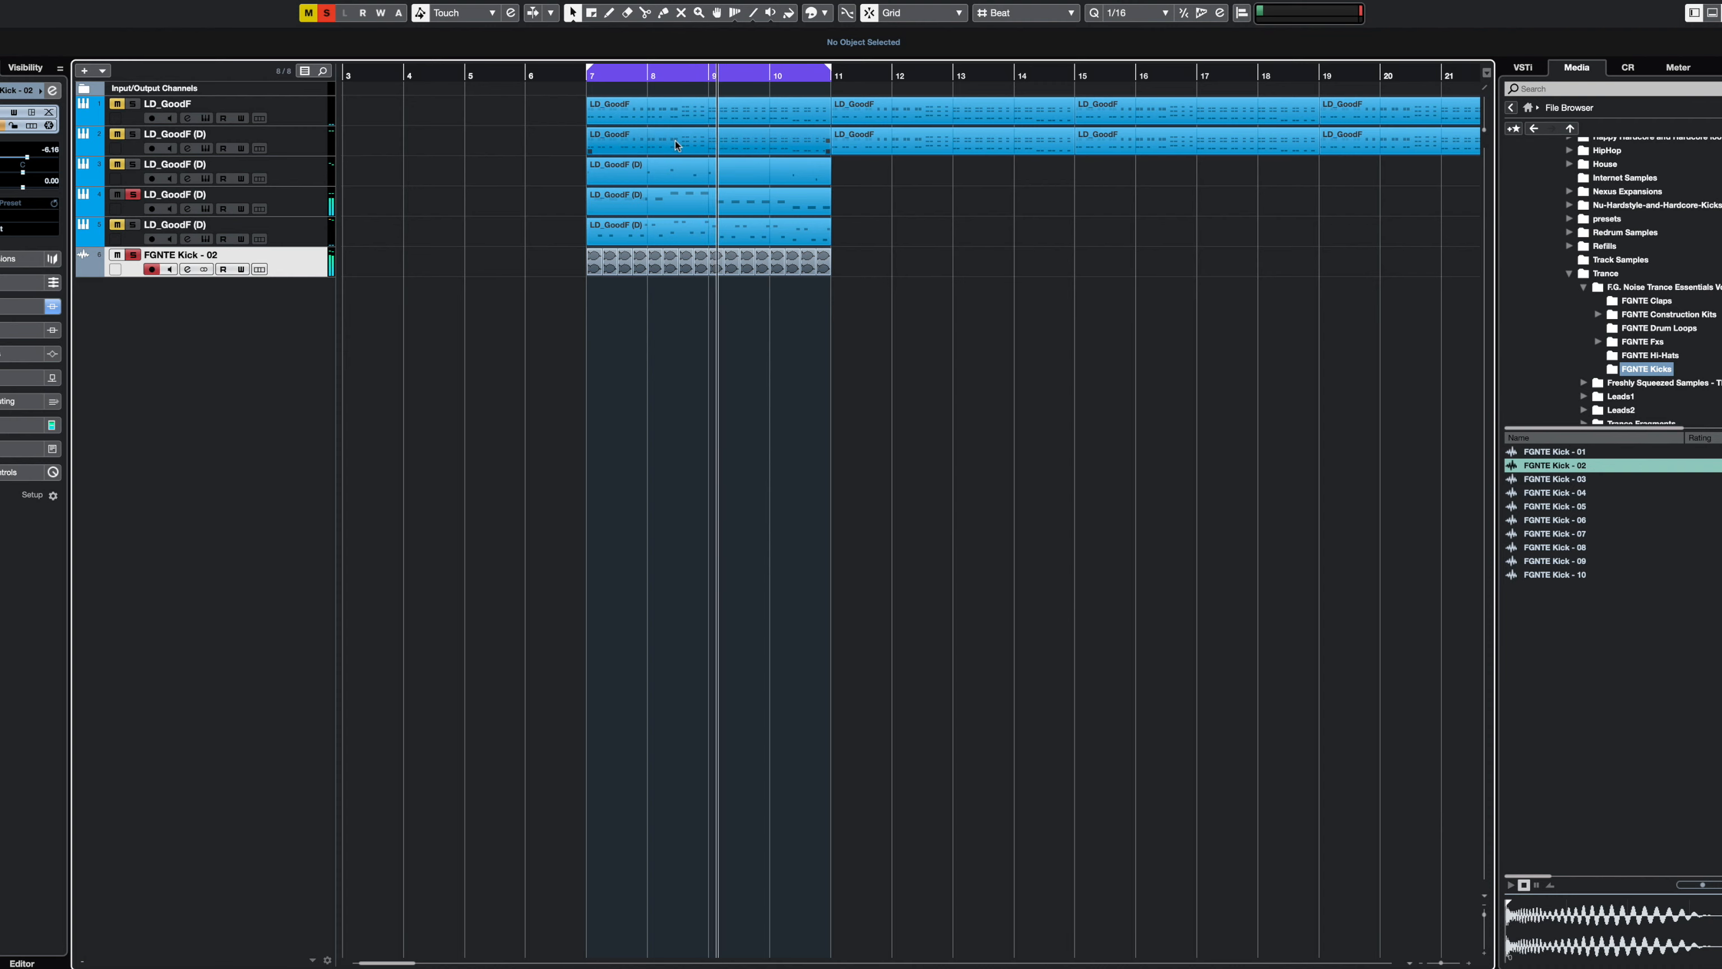
{"action": "left_click", "coordinate": [647, 76], "text": "alt"}
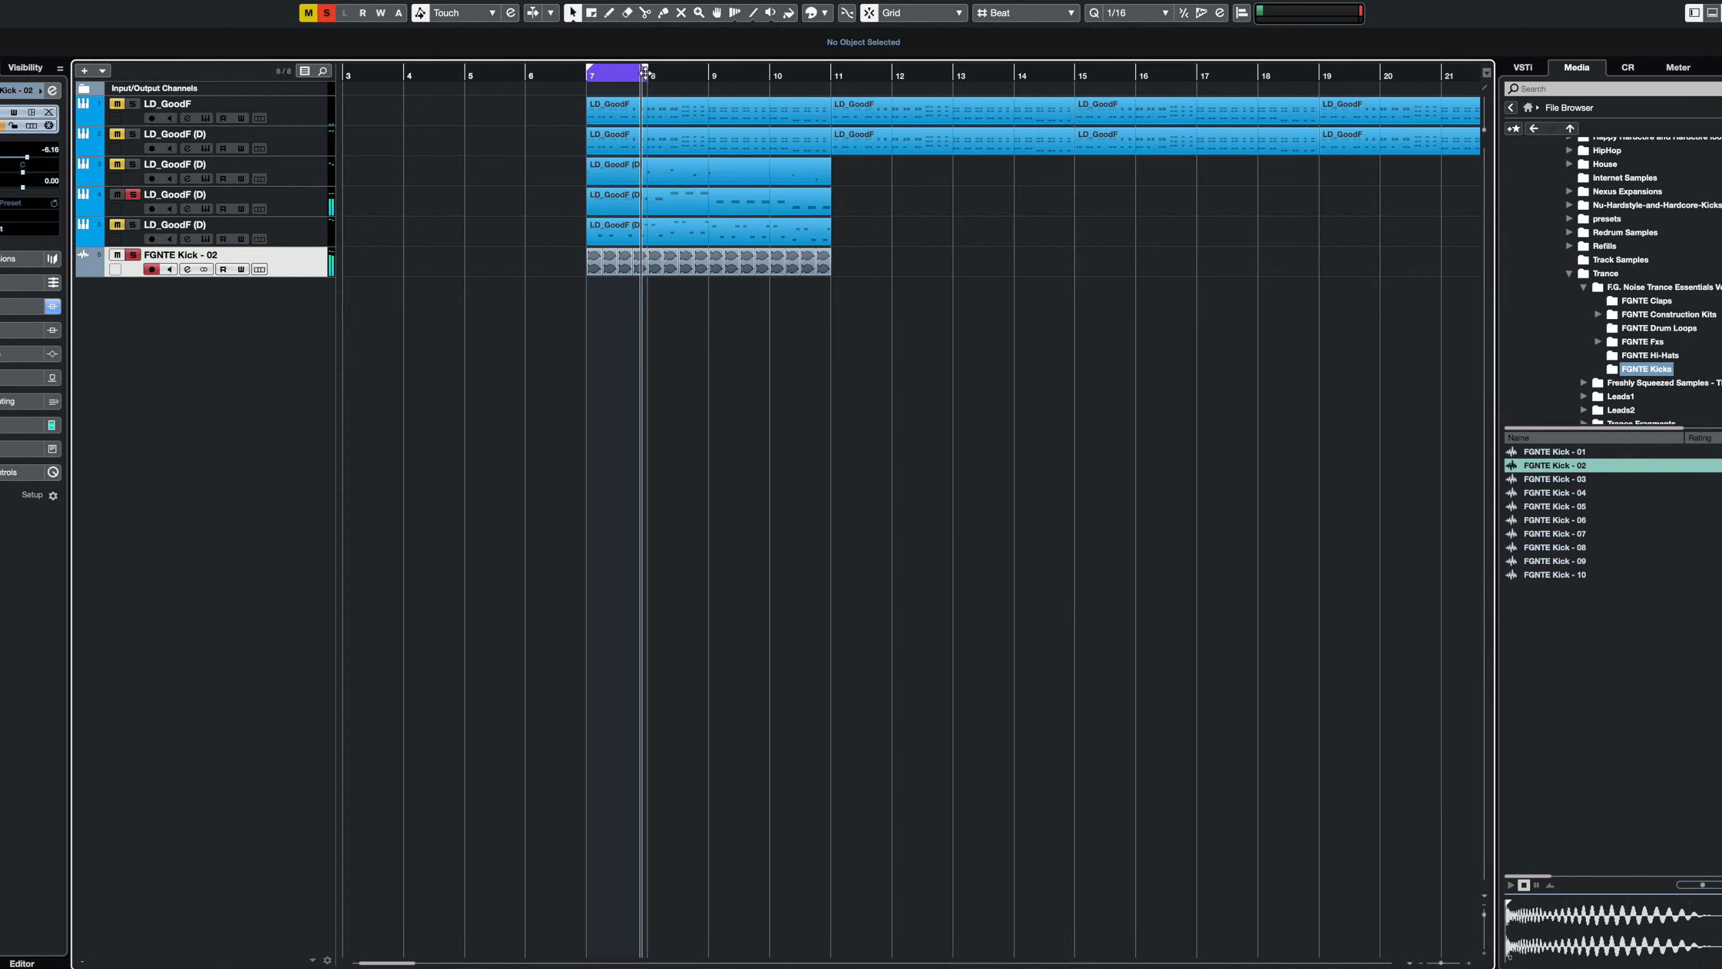
{"action": "key", "text": "h"}
{"action": "key", "text": "h"}
{"action": "key", "text": "h"}
{"action": "scroll", "coordinate": [734, 266], "scroll_direction": "right", "scroll_amount": 3}
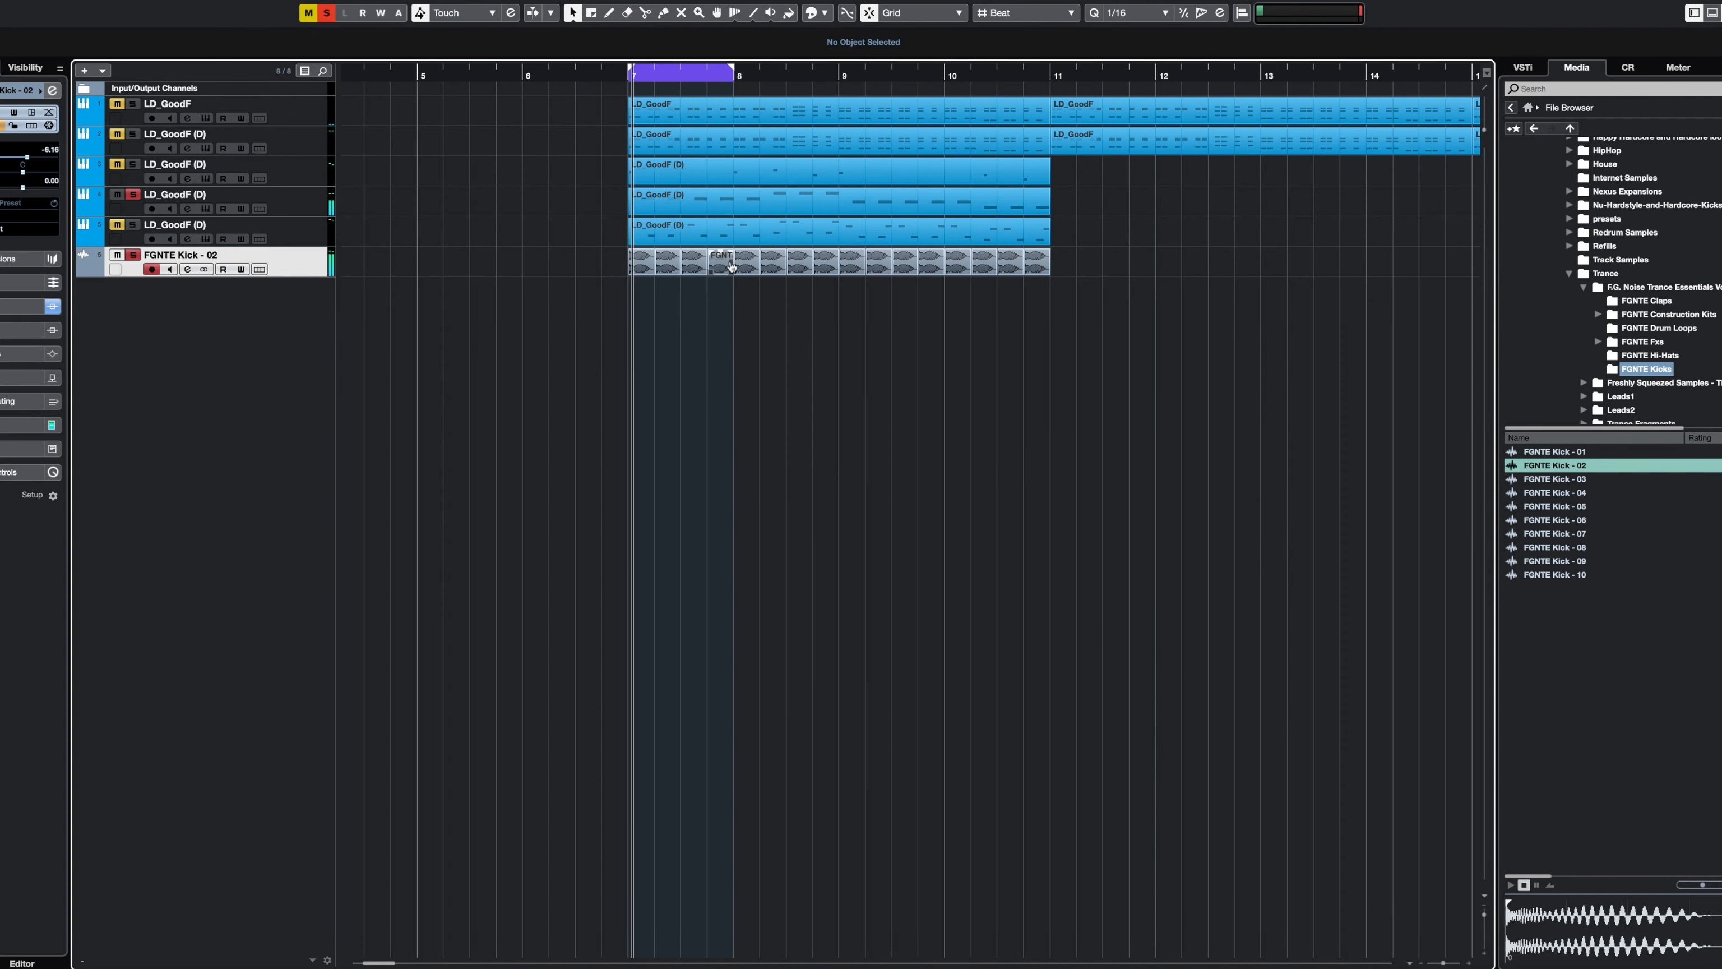
{"action": "left_click", "coordinate": [133, 224]}
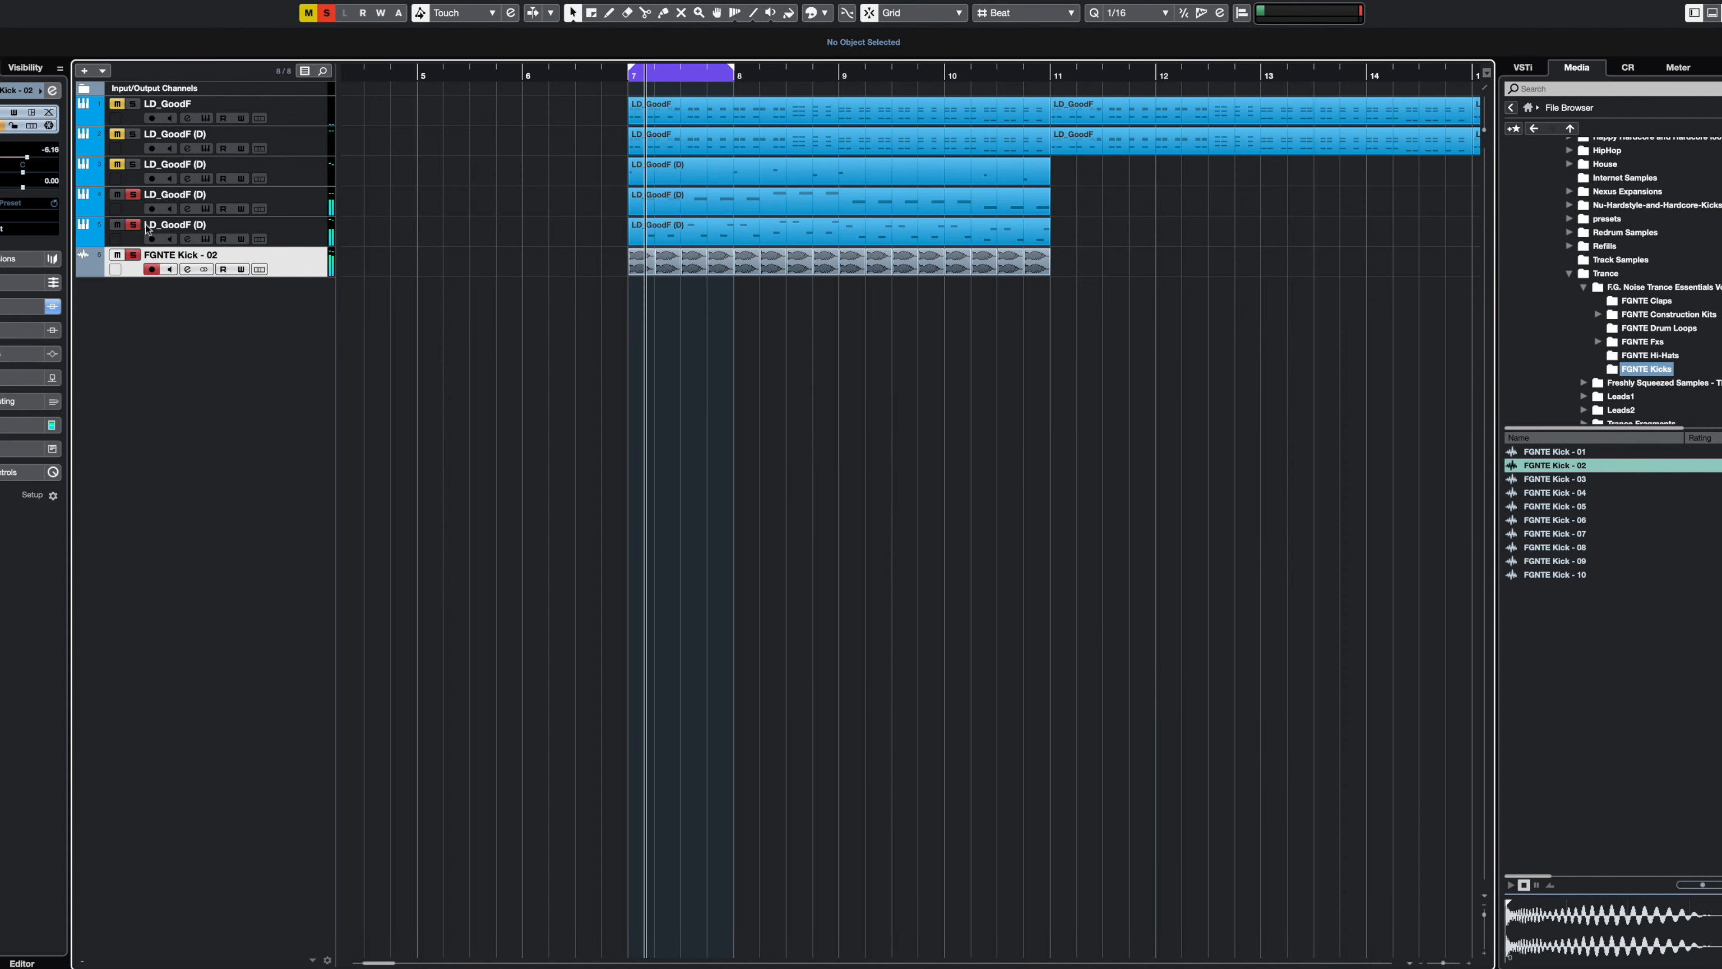
- In the MixConsole, toggle the fifth synth channel's solo off and on to compare levels, and reset the meter peaks
{"action": "left_click", "coordinate": [318, 229]}
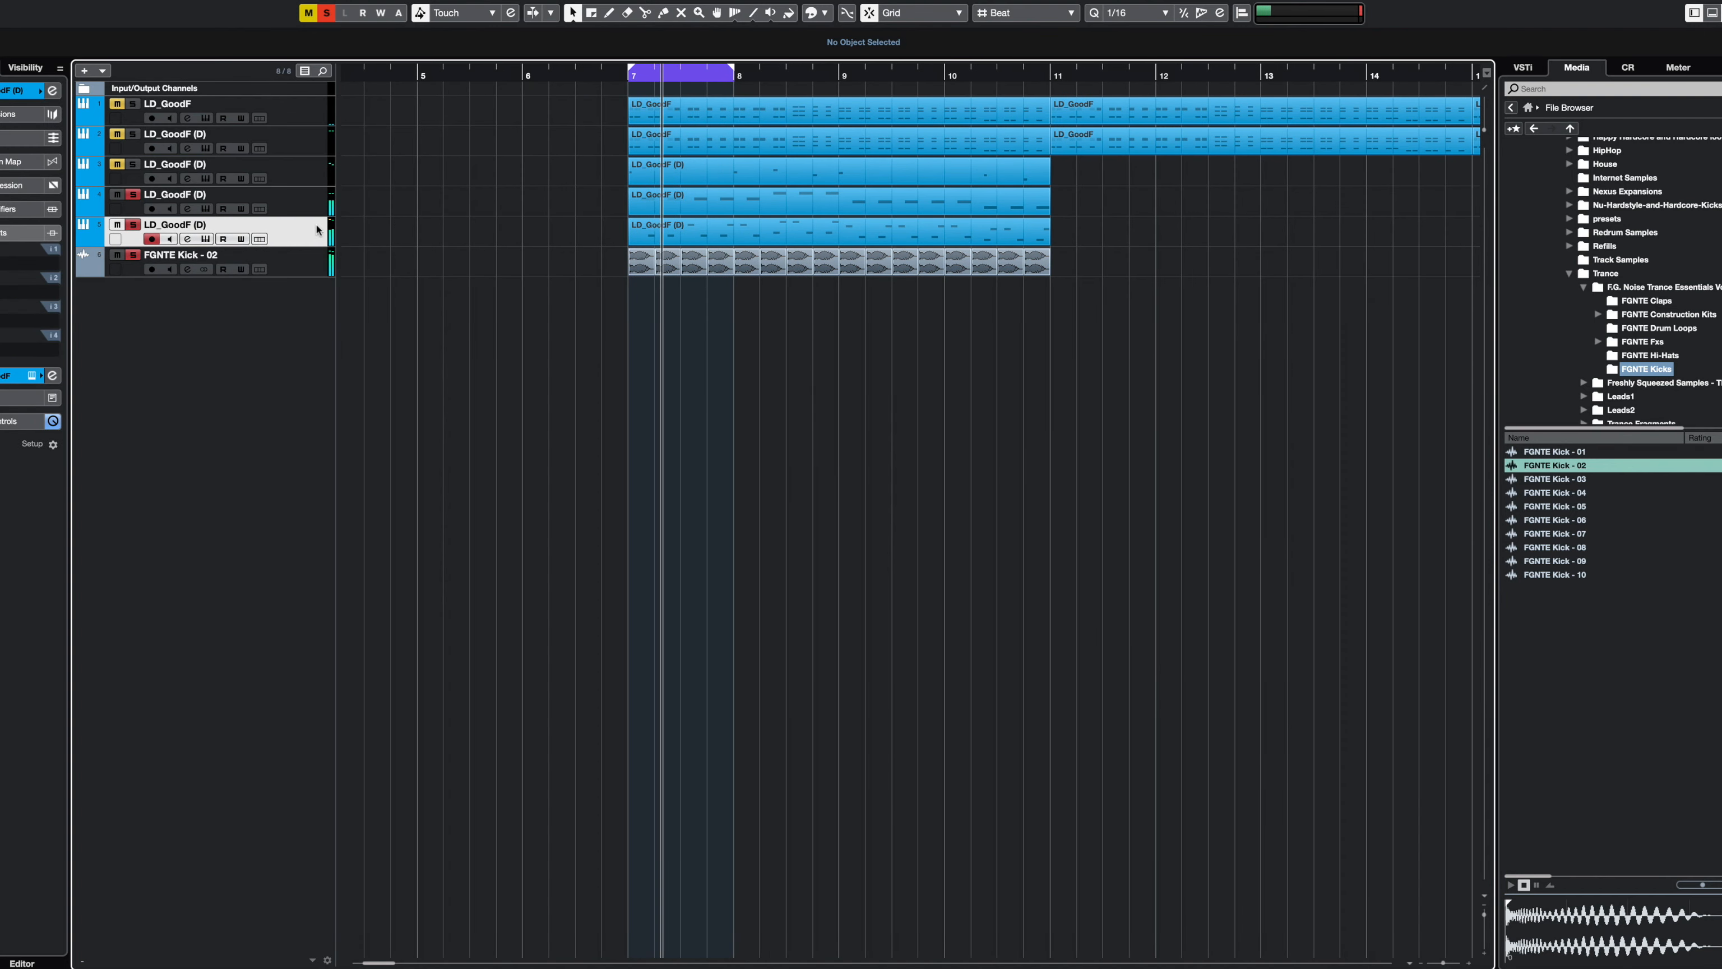
{"action": "key", "text": "F3"}
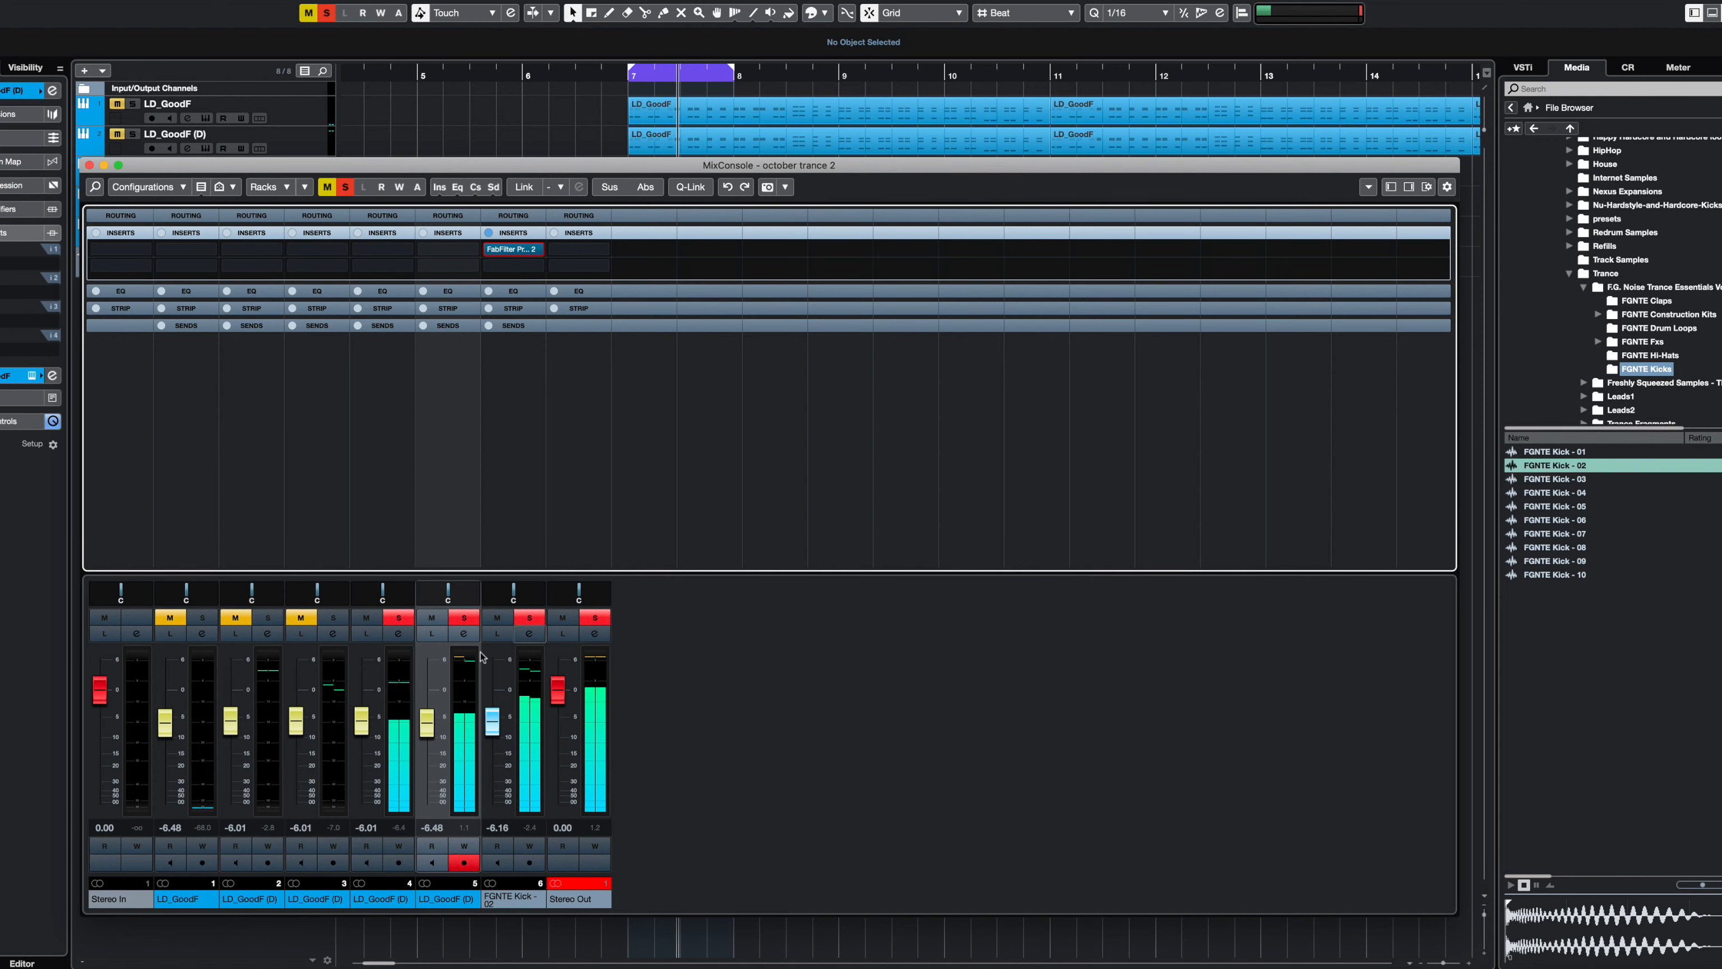
{"action": "left_click", "coordinate": [464, 633]}
{"action": "left_click", "coordinate": [464, 617]}
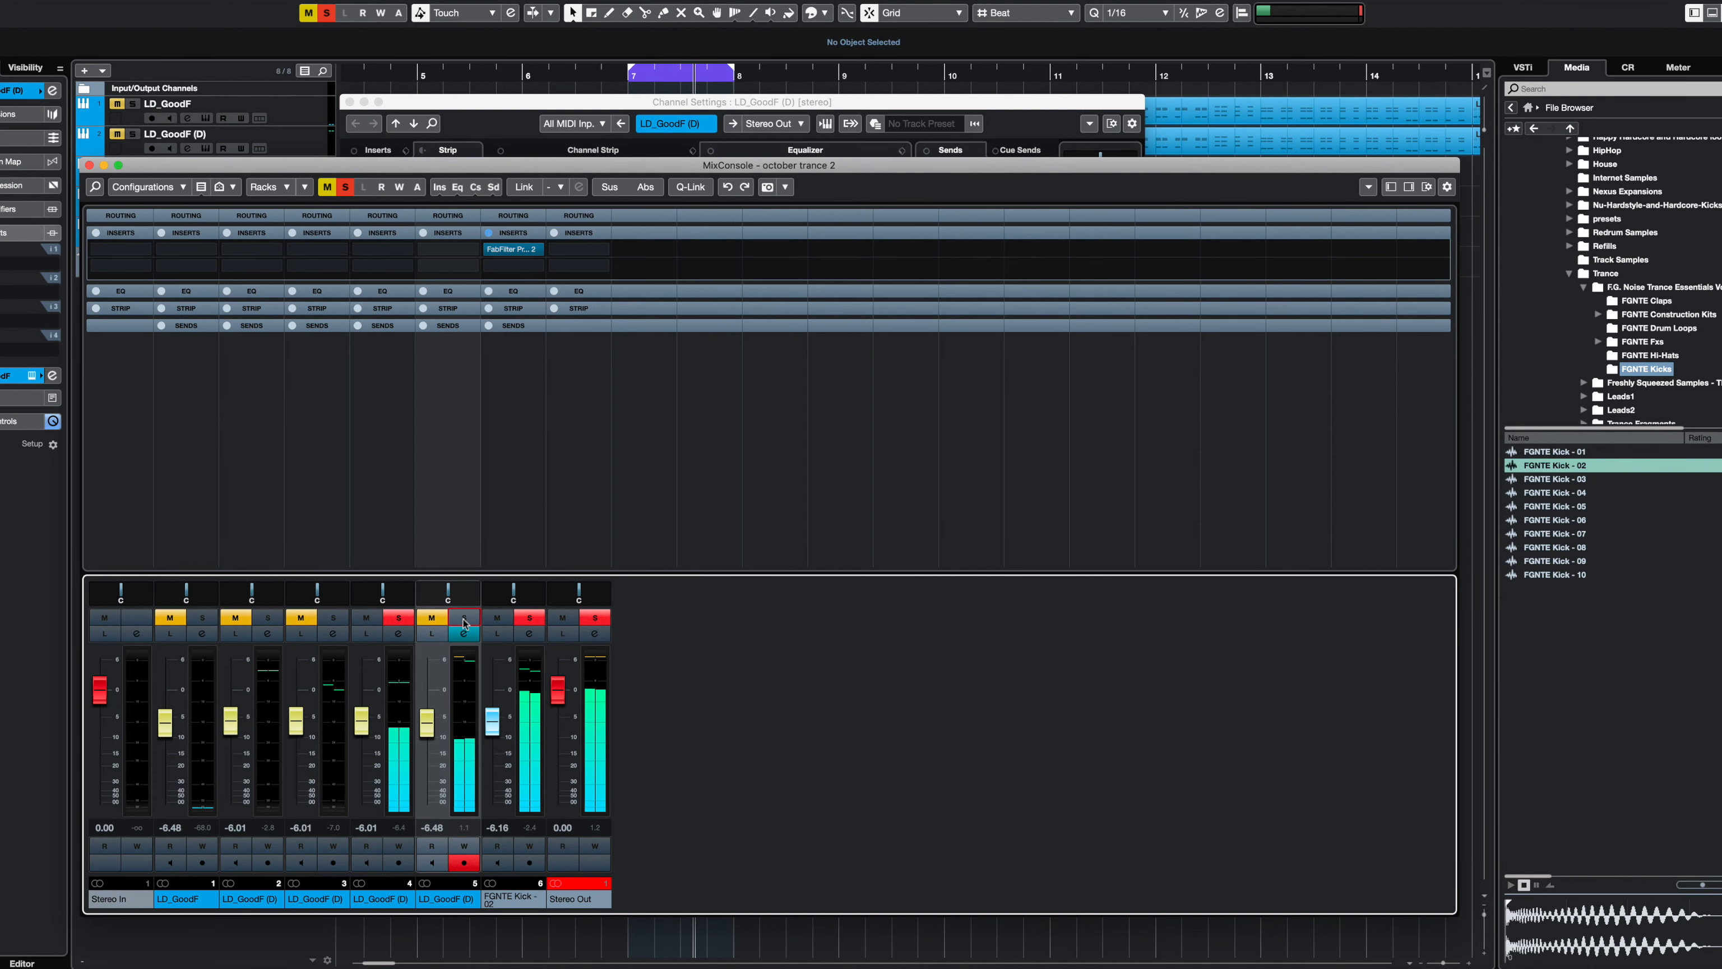
{"action": "left_click", "coordinate": [464, 618]}
{"action": "left_click", "coordinate": [463, 633]}
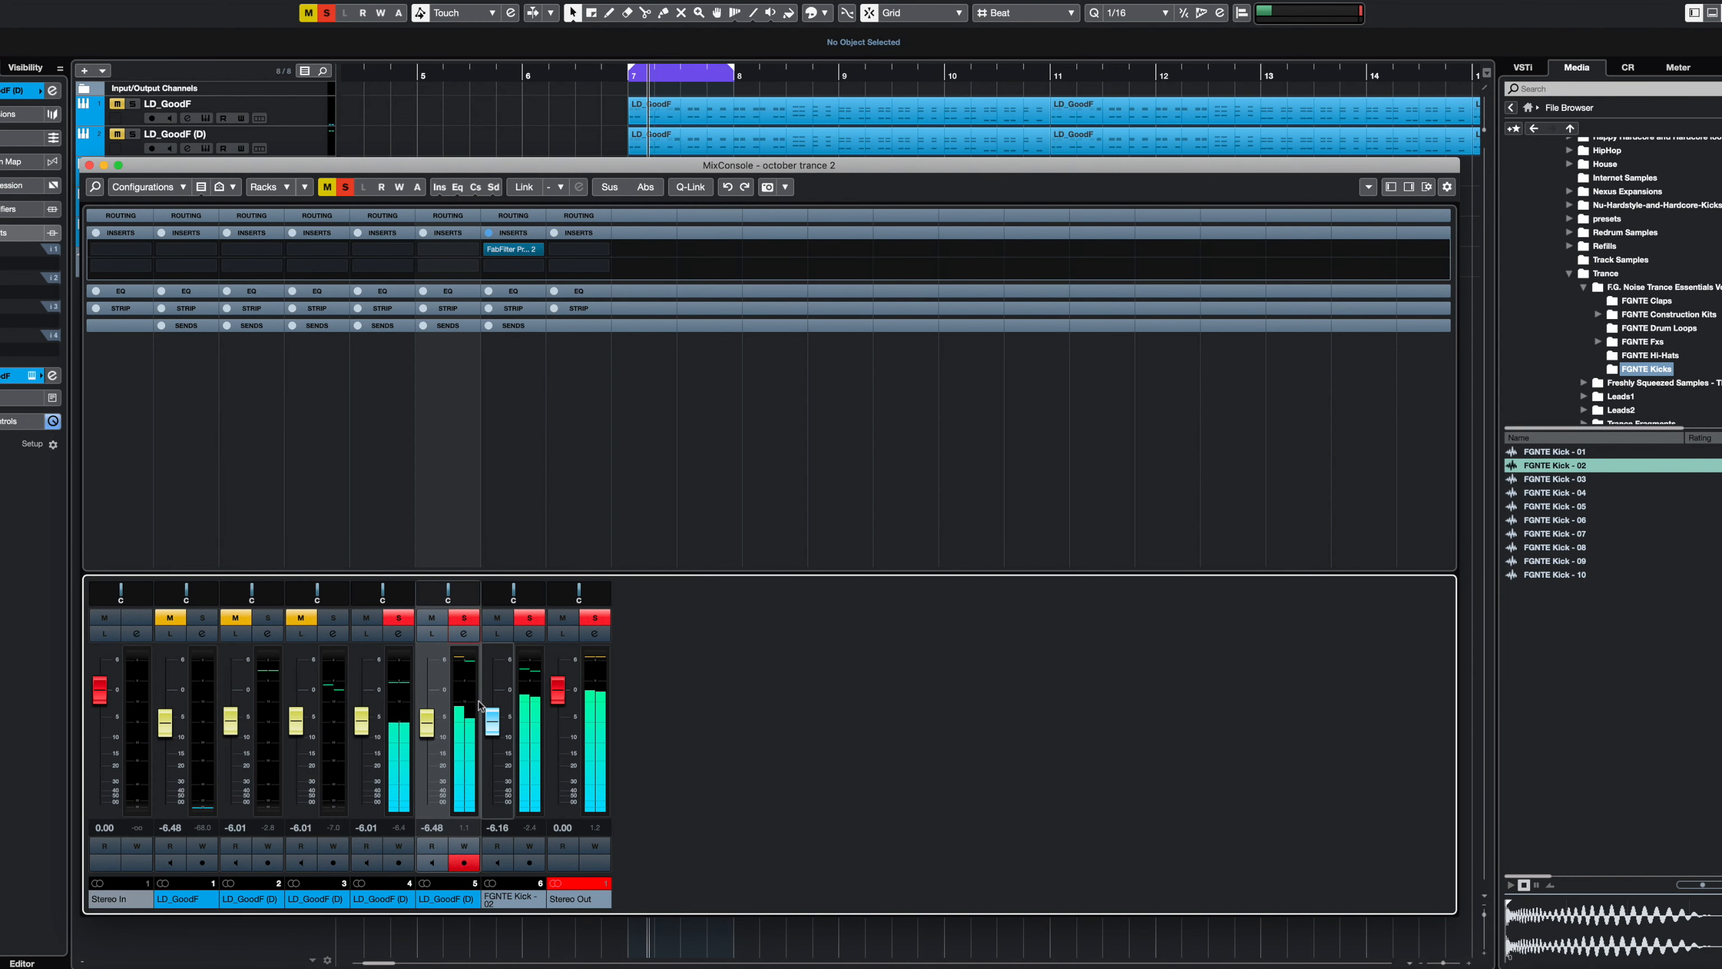
{"action": "left_click", "coordinate": [388, 829]}
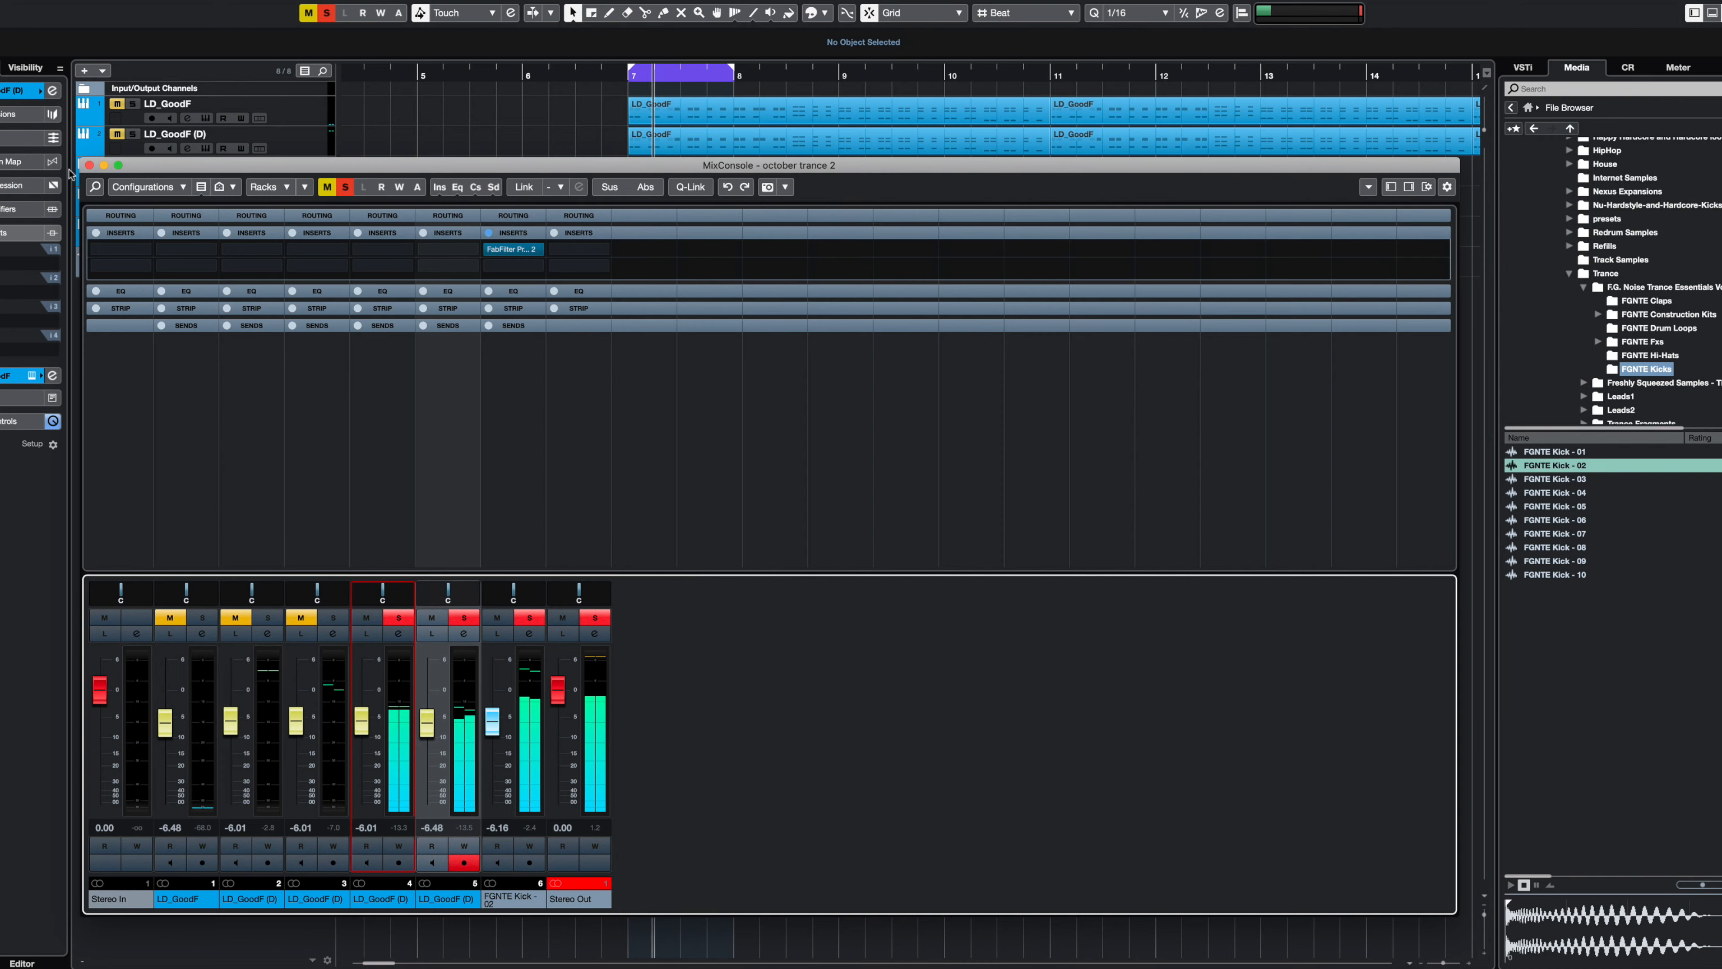
{"action": "left_click", "coordinate": [89, 165]}
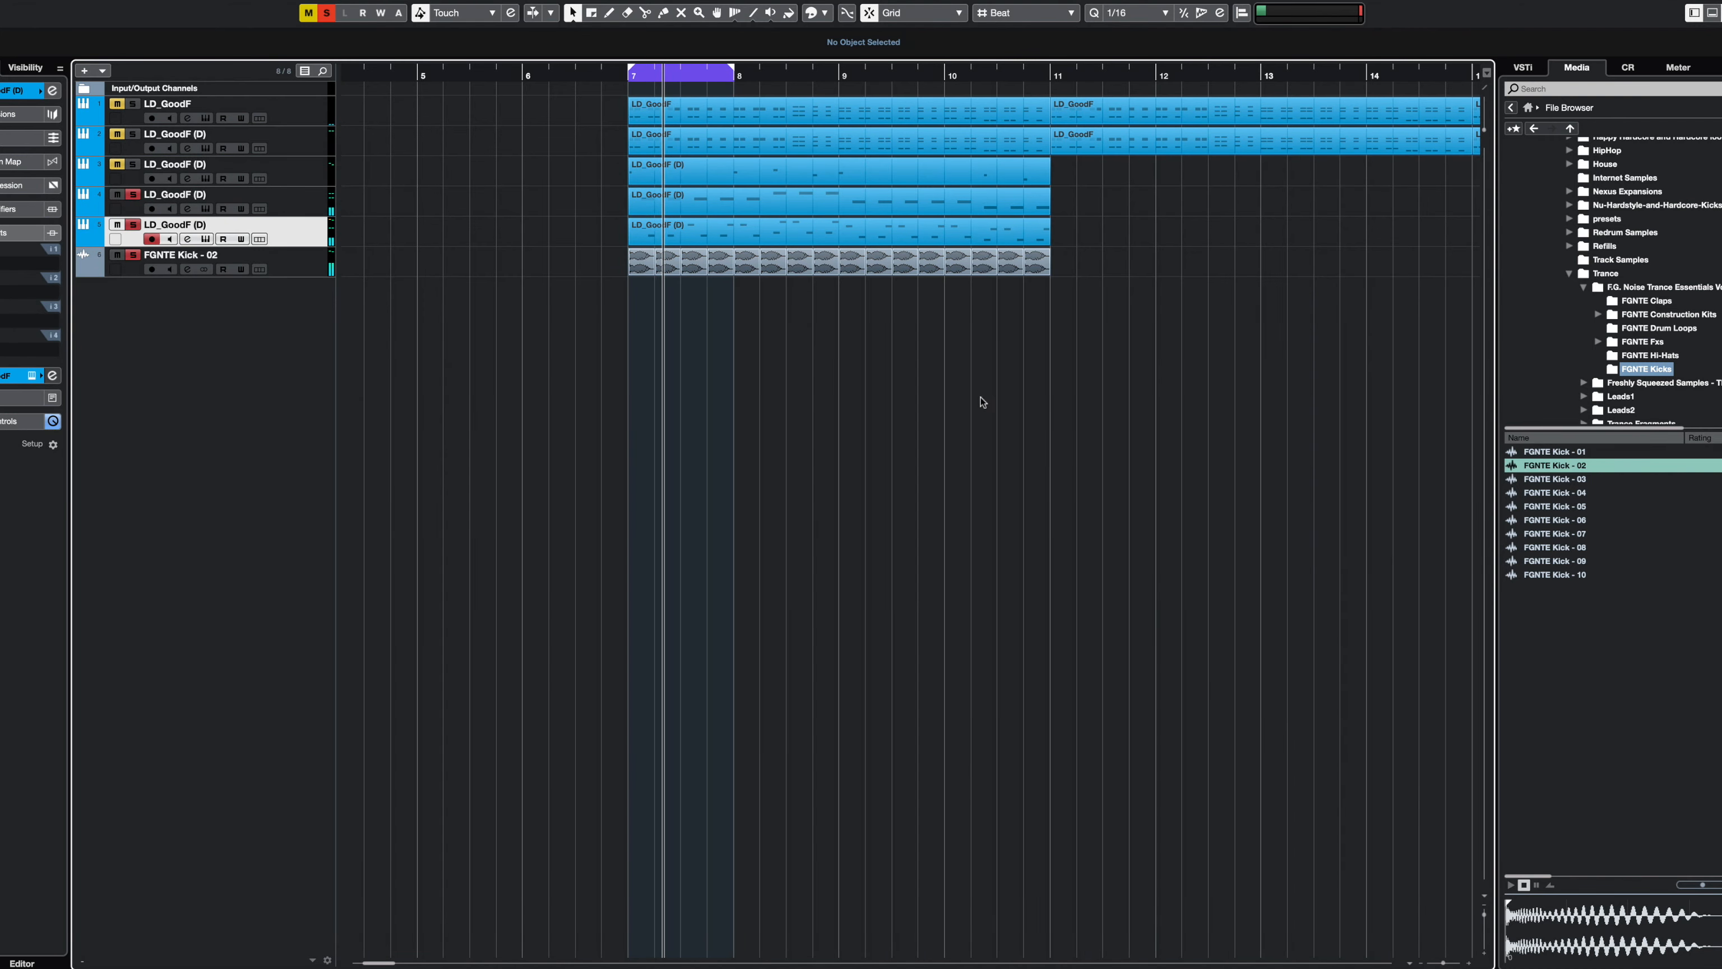
- In the fifth synth track's Spire, raise the shaper's low cut to about 953, lower hi cut, bit and sample rate, and enable Band
{"action": "key", "text": "e"}
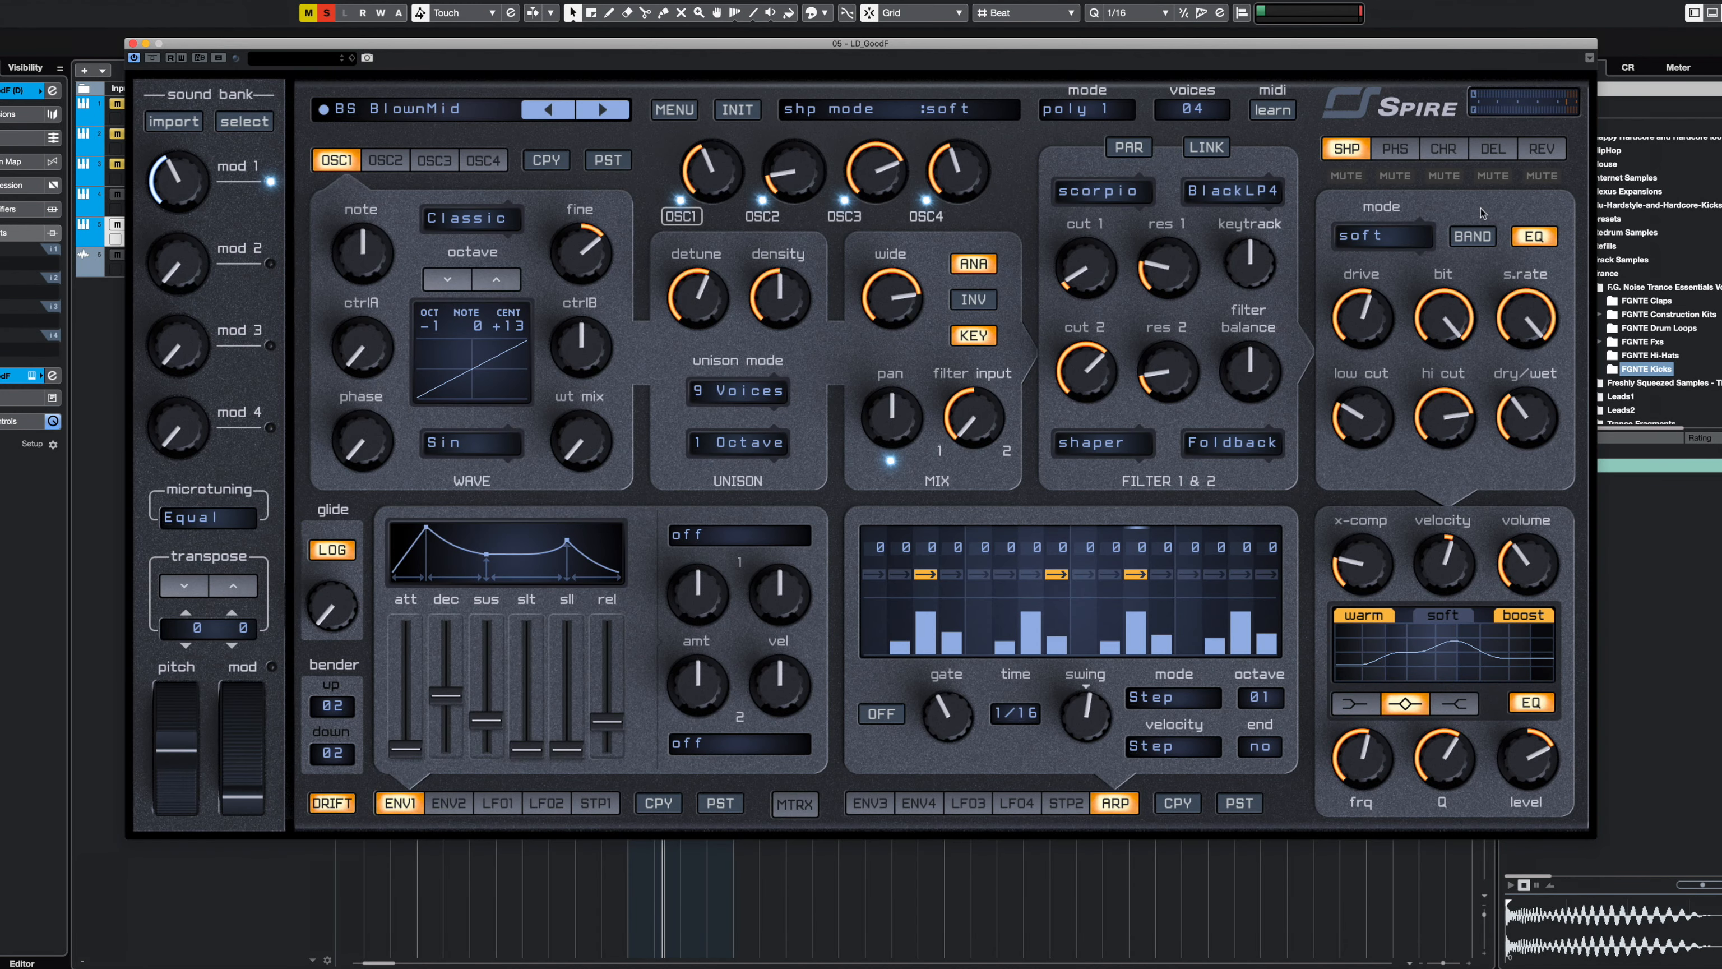
{"action": "key", "text": "space"}
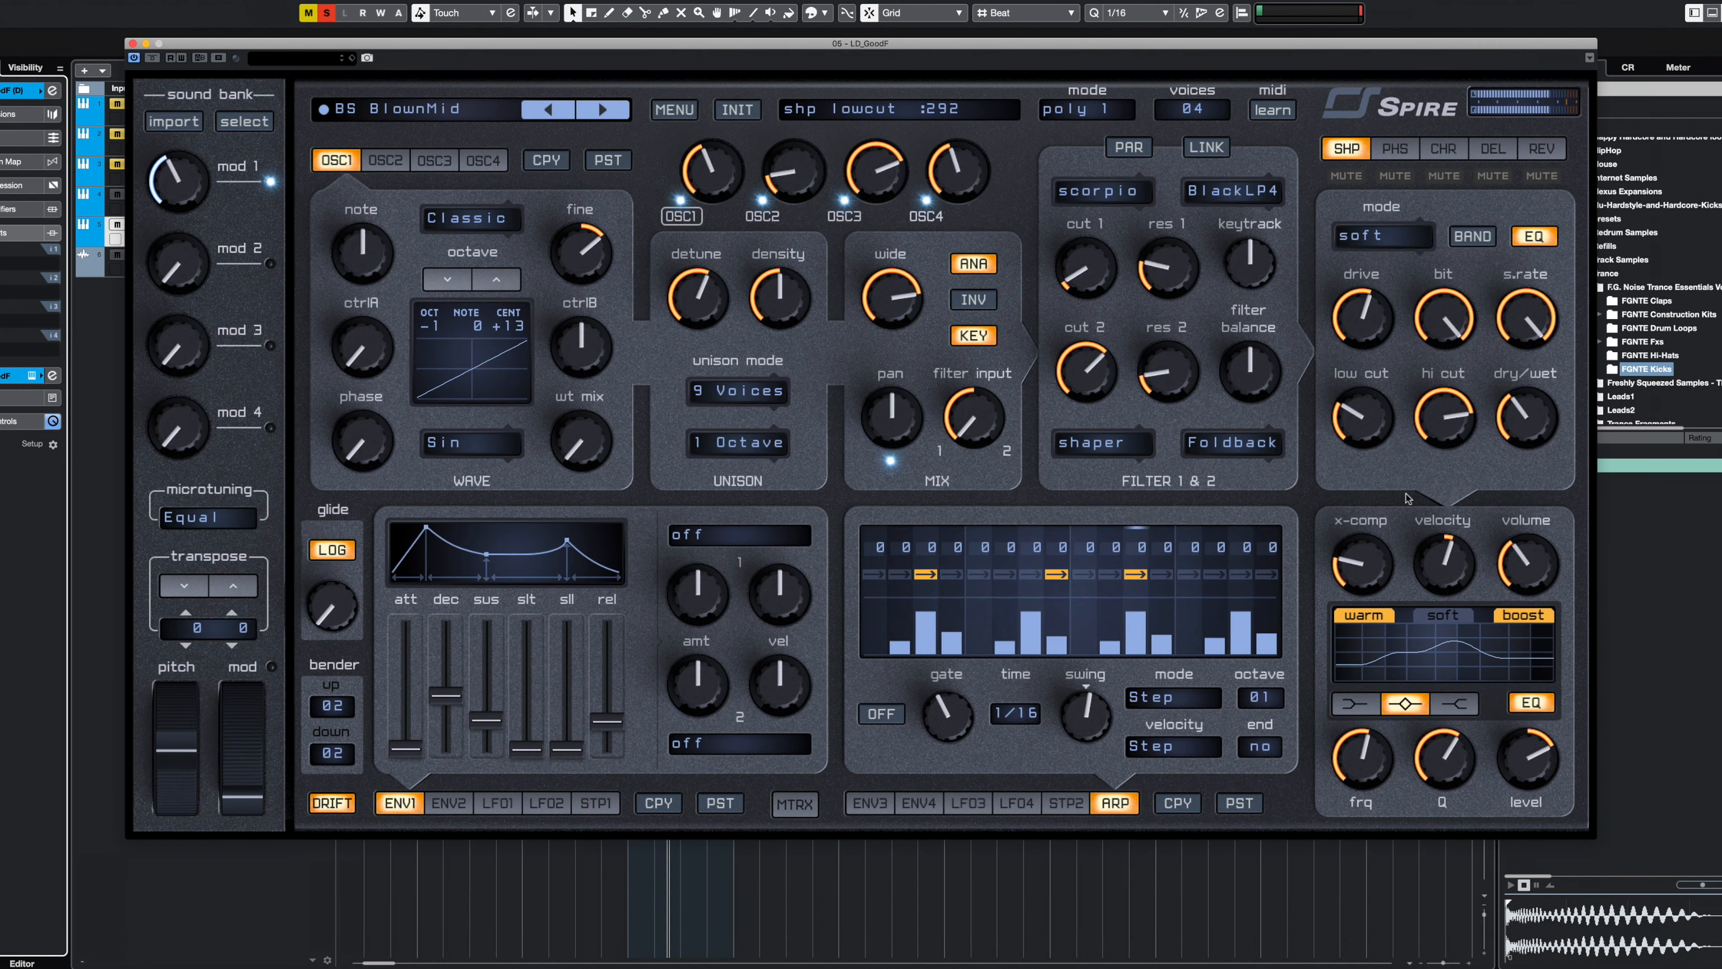
{"action": "left_click_drag", "start_coordinate": [1363, 433], "coordinate": [1378, 352]}
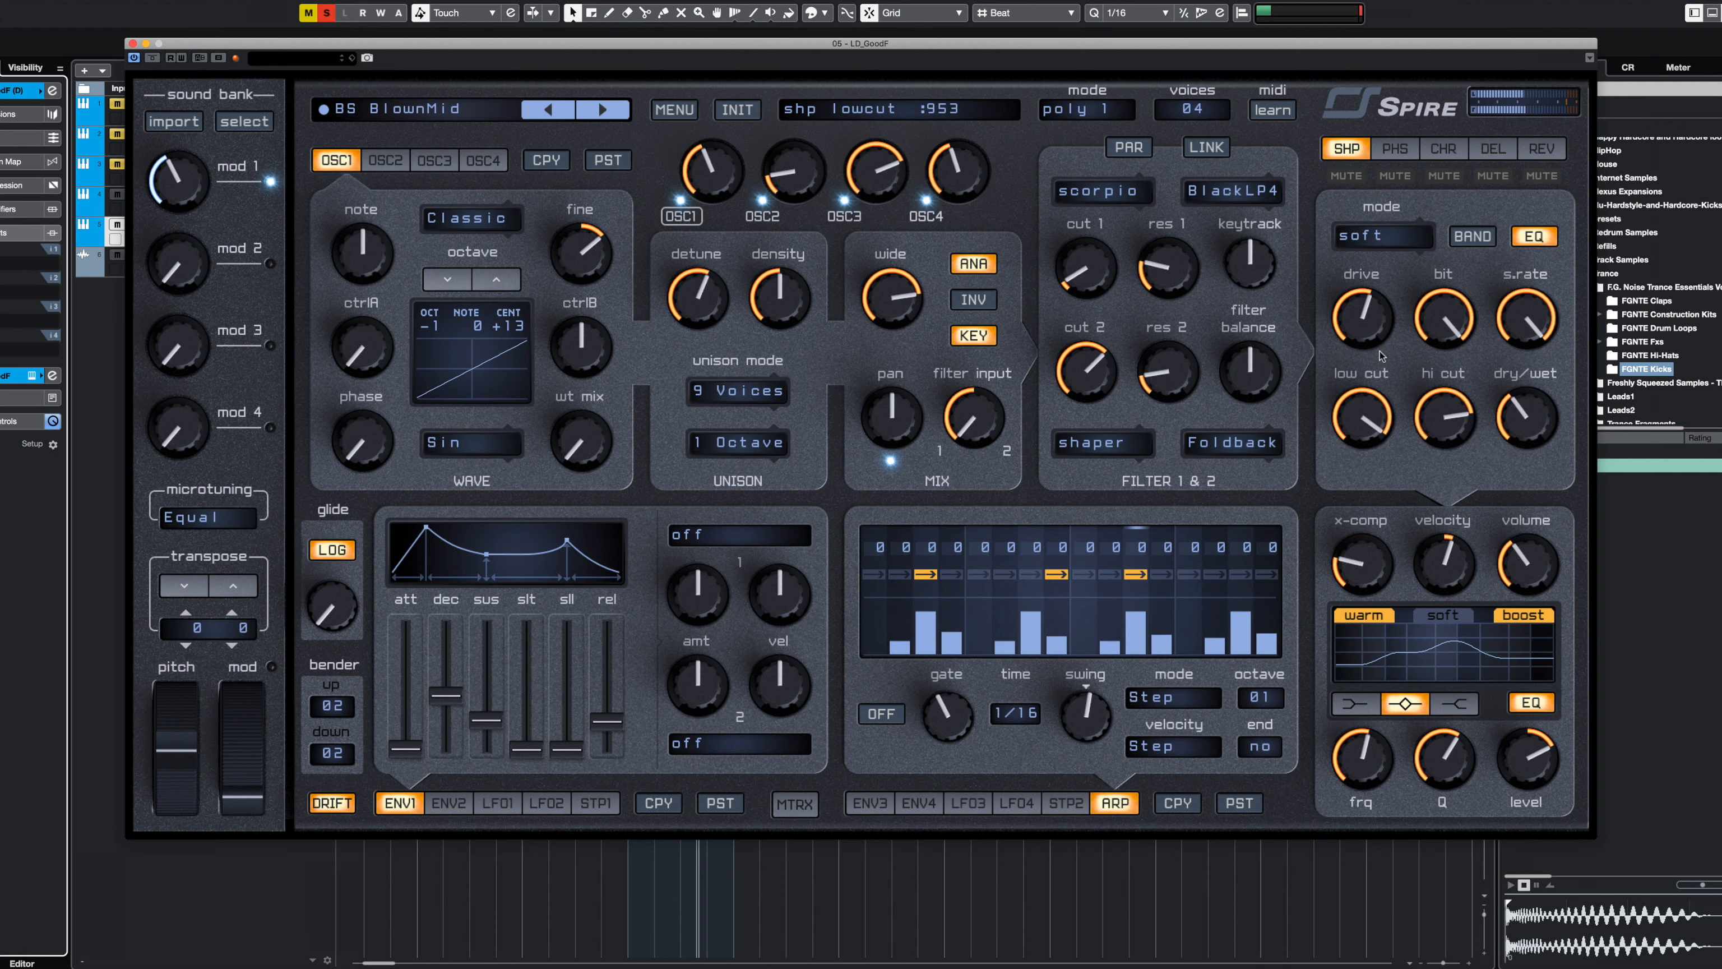
{"action": "mouse_move", "coordinate": [1443, 430]}
{"action": "left_mouse_down"}
{"action": "mouse_move", "coordinate": [1434, 491]}
{"action": "mouse_move", "coordinate": [1436, 455]}
{"action": "left_mouse_up"}
{"action": "left_click", "coordinate": [1365, 333]}
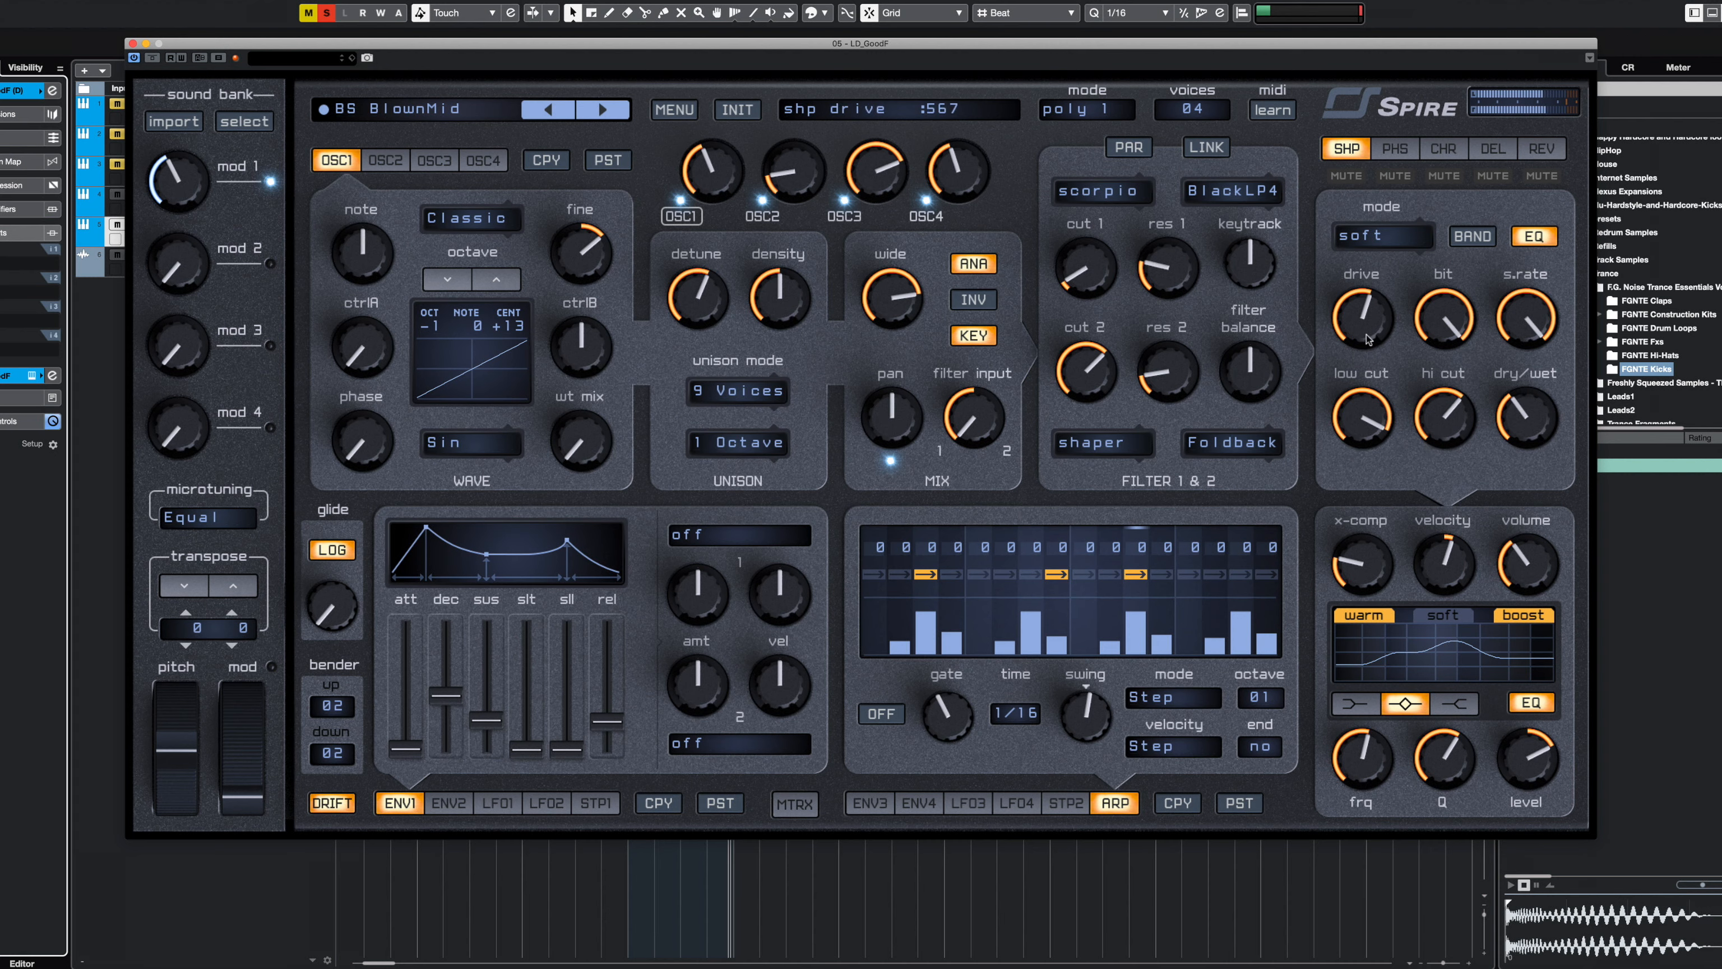
{"action": "left_click_drag", "start_coordinate": [1445, 327], "coordinate": [1446, 369]}
{"action": "left_click_drag", "start_coordinate": [1525, 327], "coordinate": [1451, 350]}
{"action": "left_click", "coordinate": [1475, 236]}
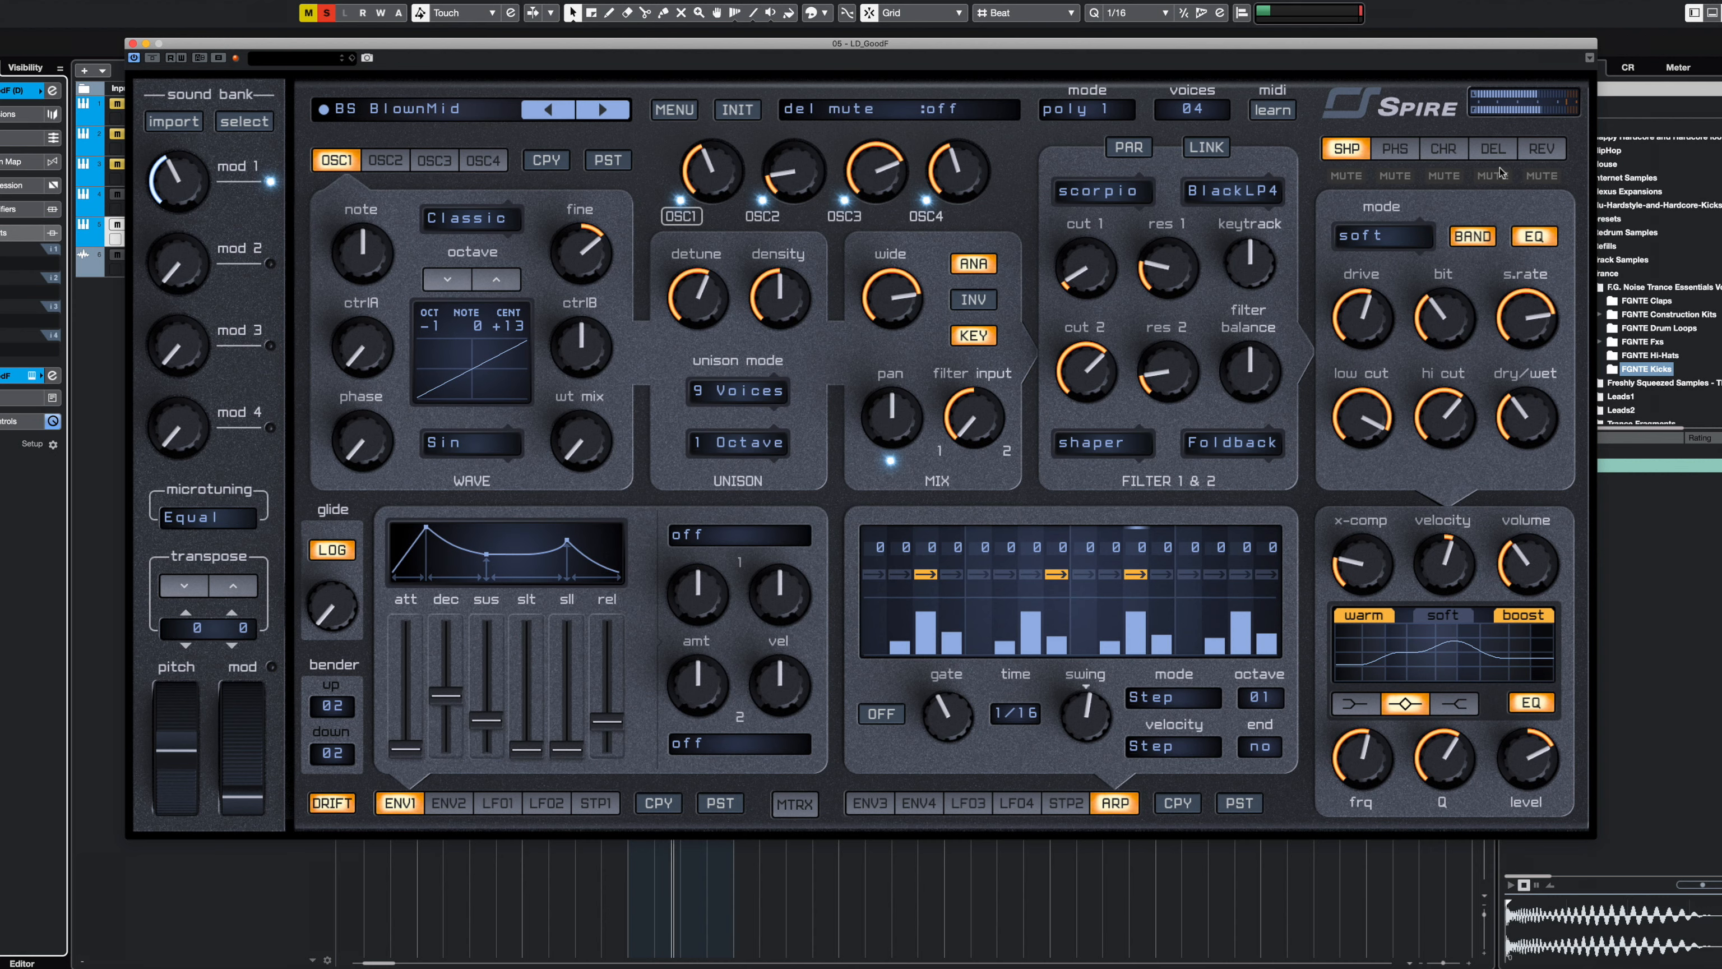
- Examine the delay effect and envelope 3 settings of the BS BlownMid patch and close the Spire window
{"action": "left_click", "coordinate": [1495, 151]}
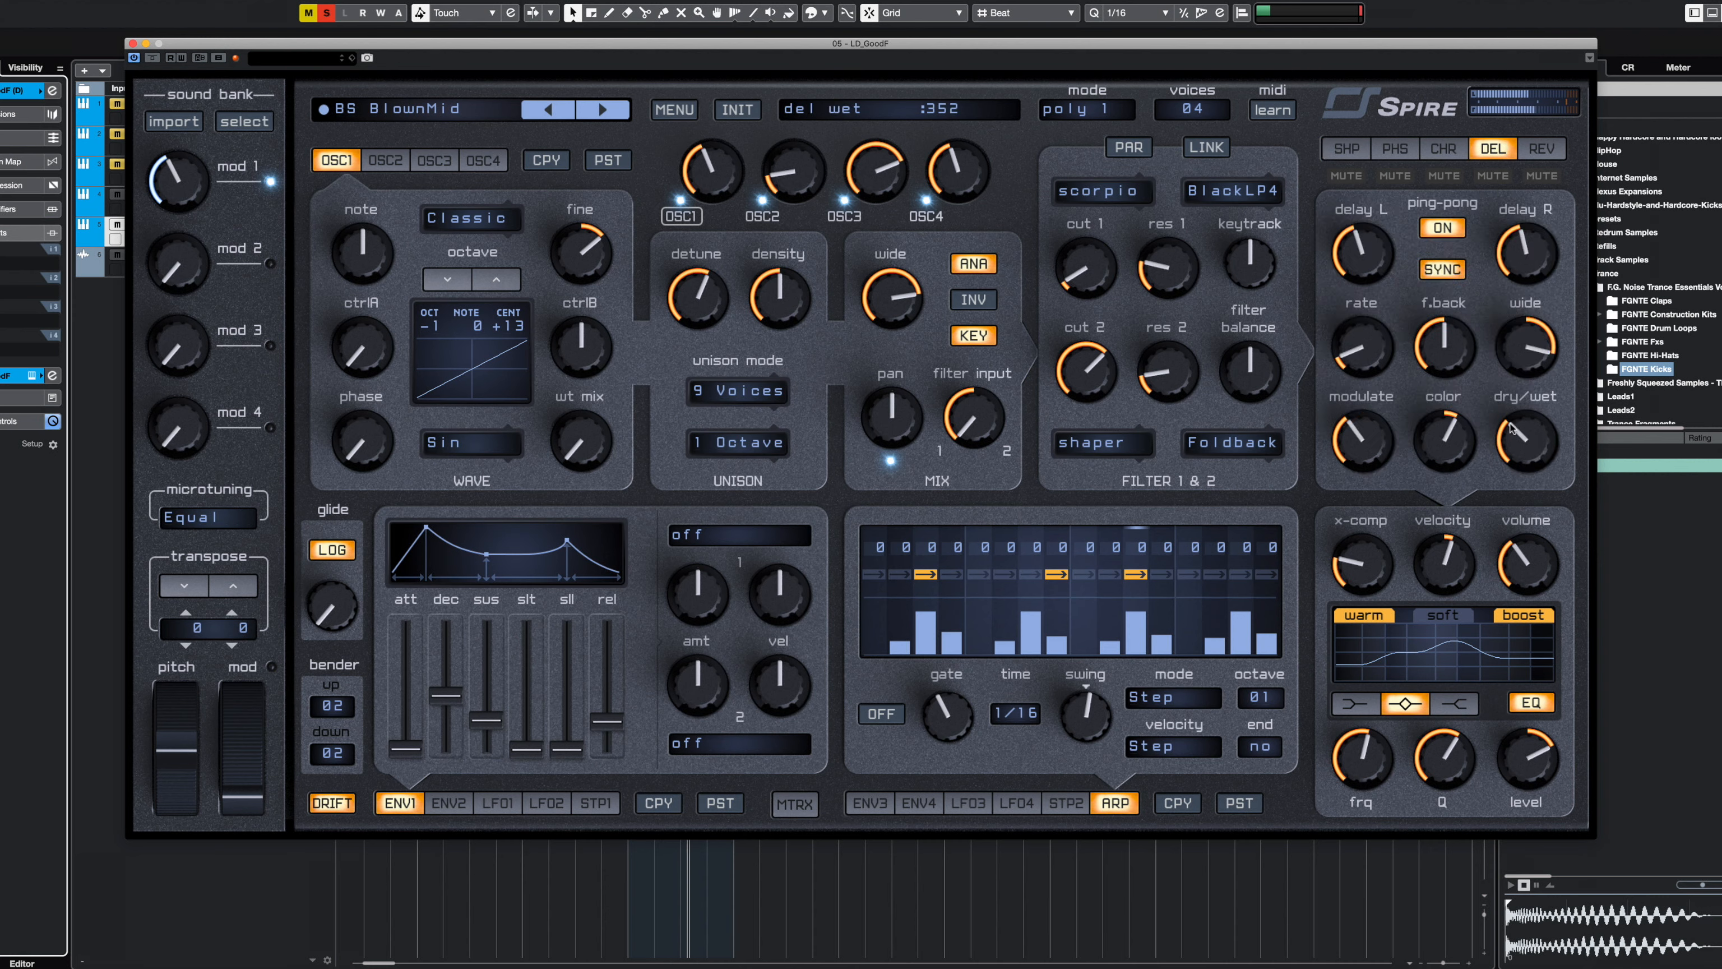
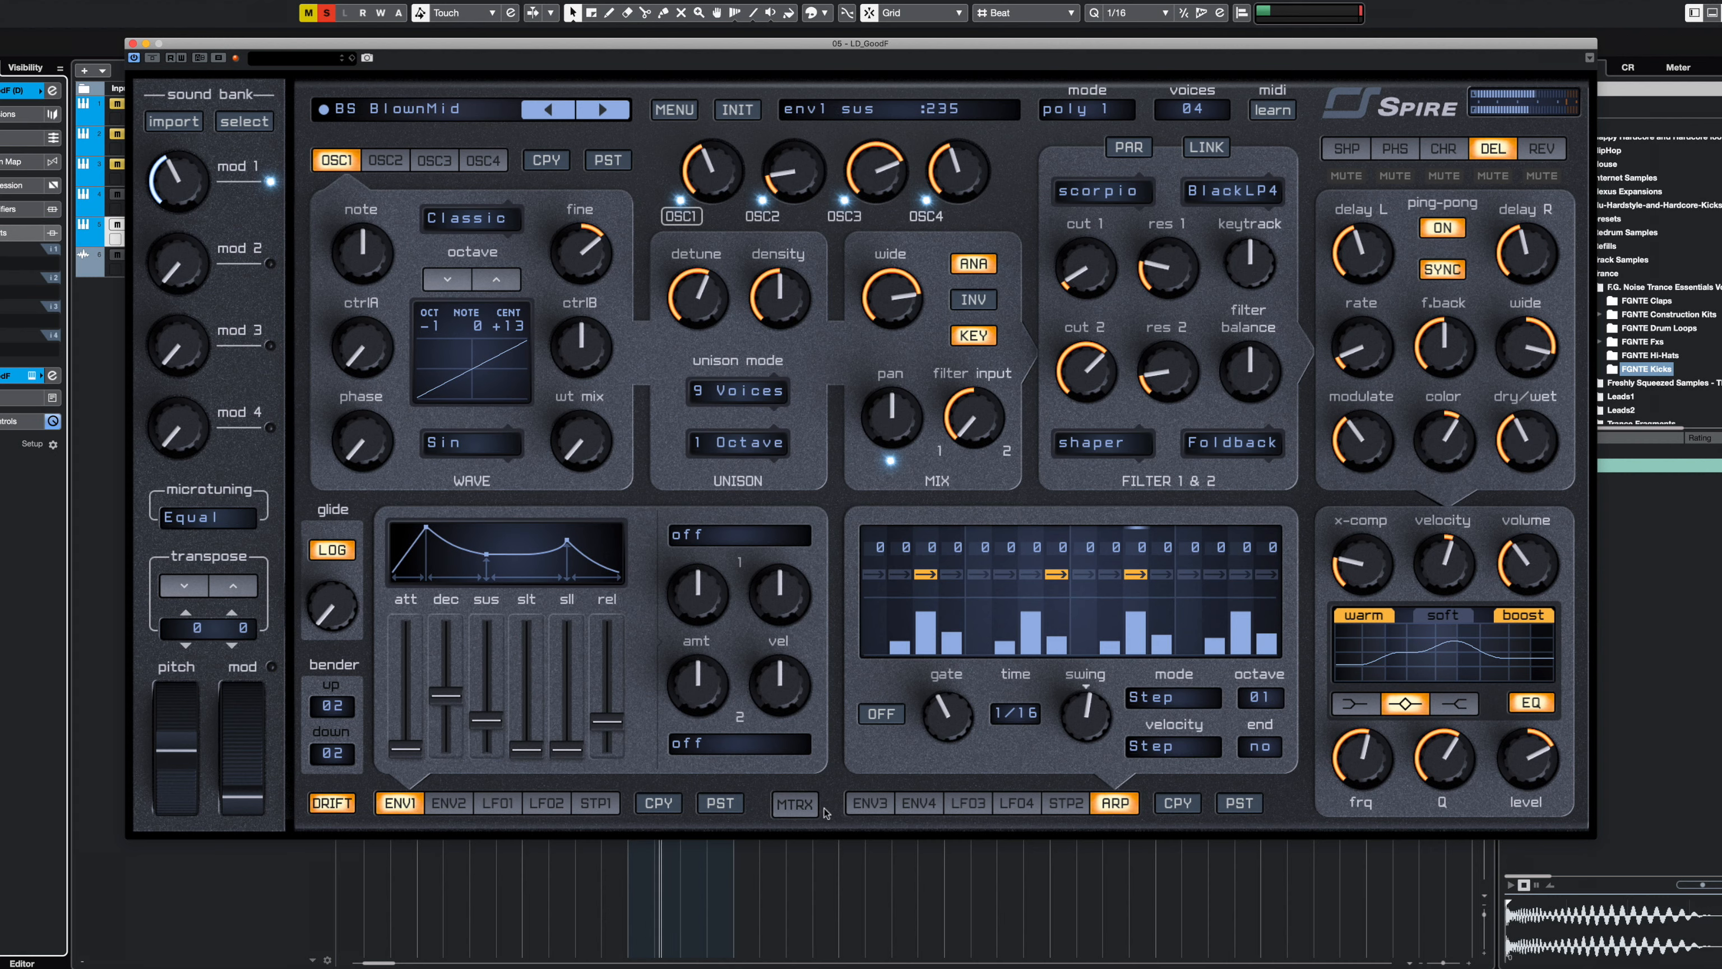
{"action": "left_click", "coordinate": [871, 804]}
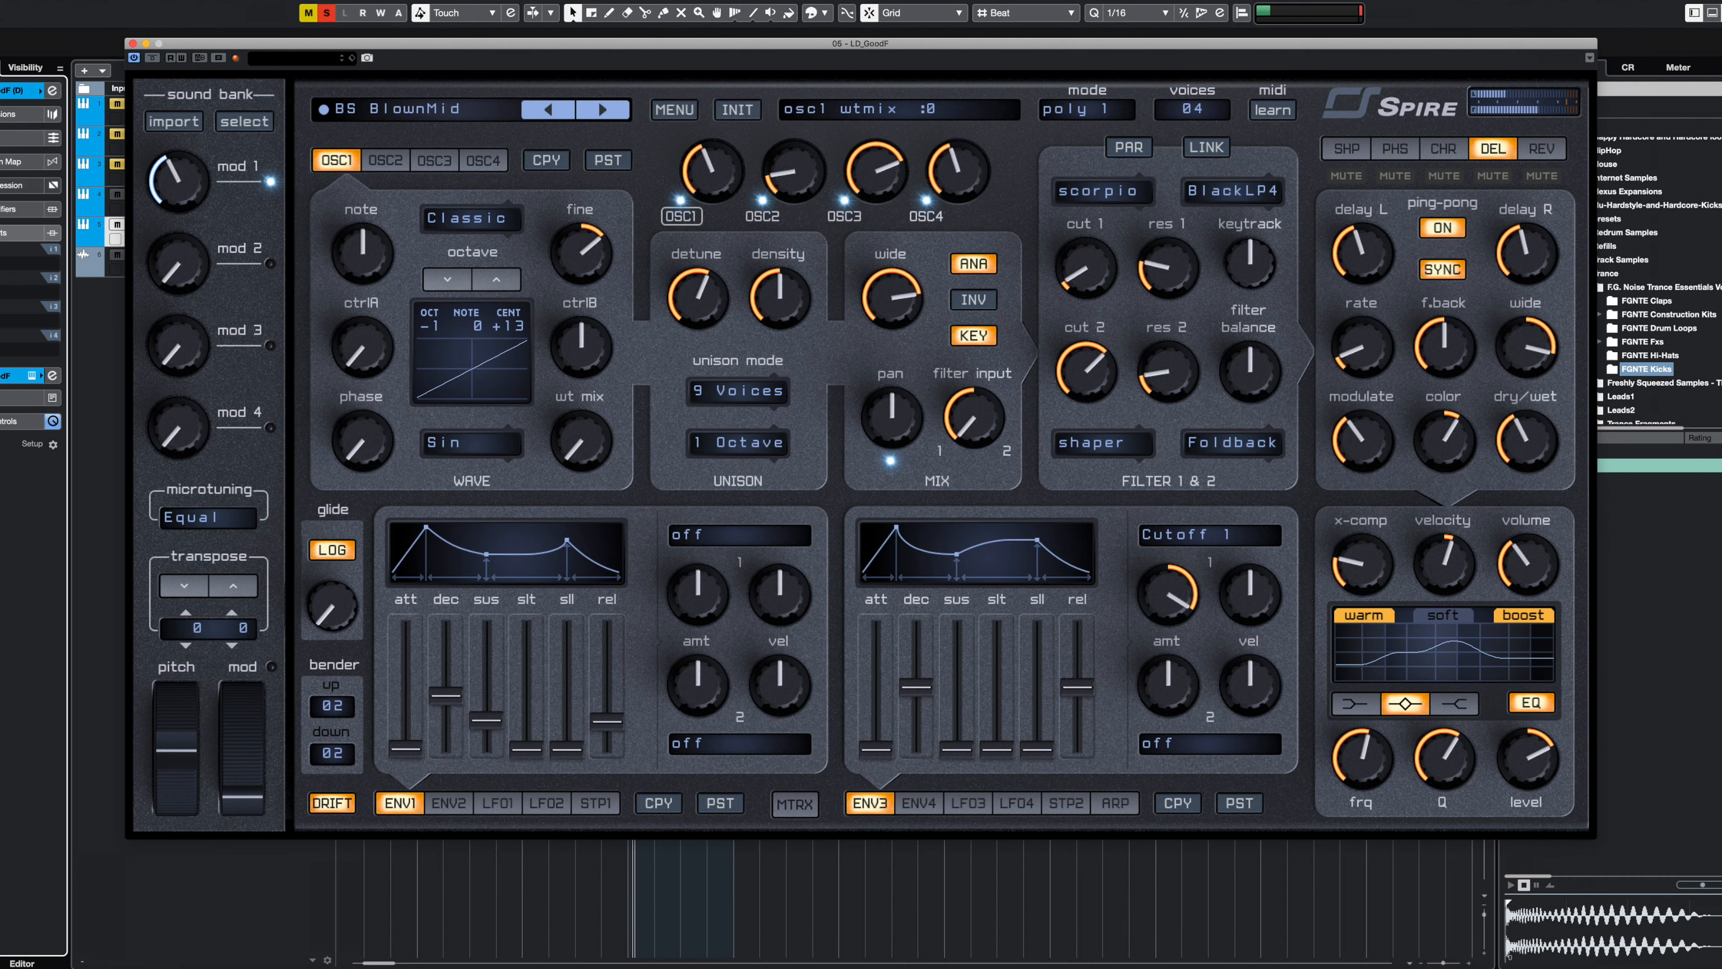
{"action": "left_click", "coordinate": [133, 43]}
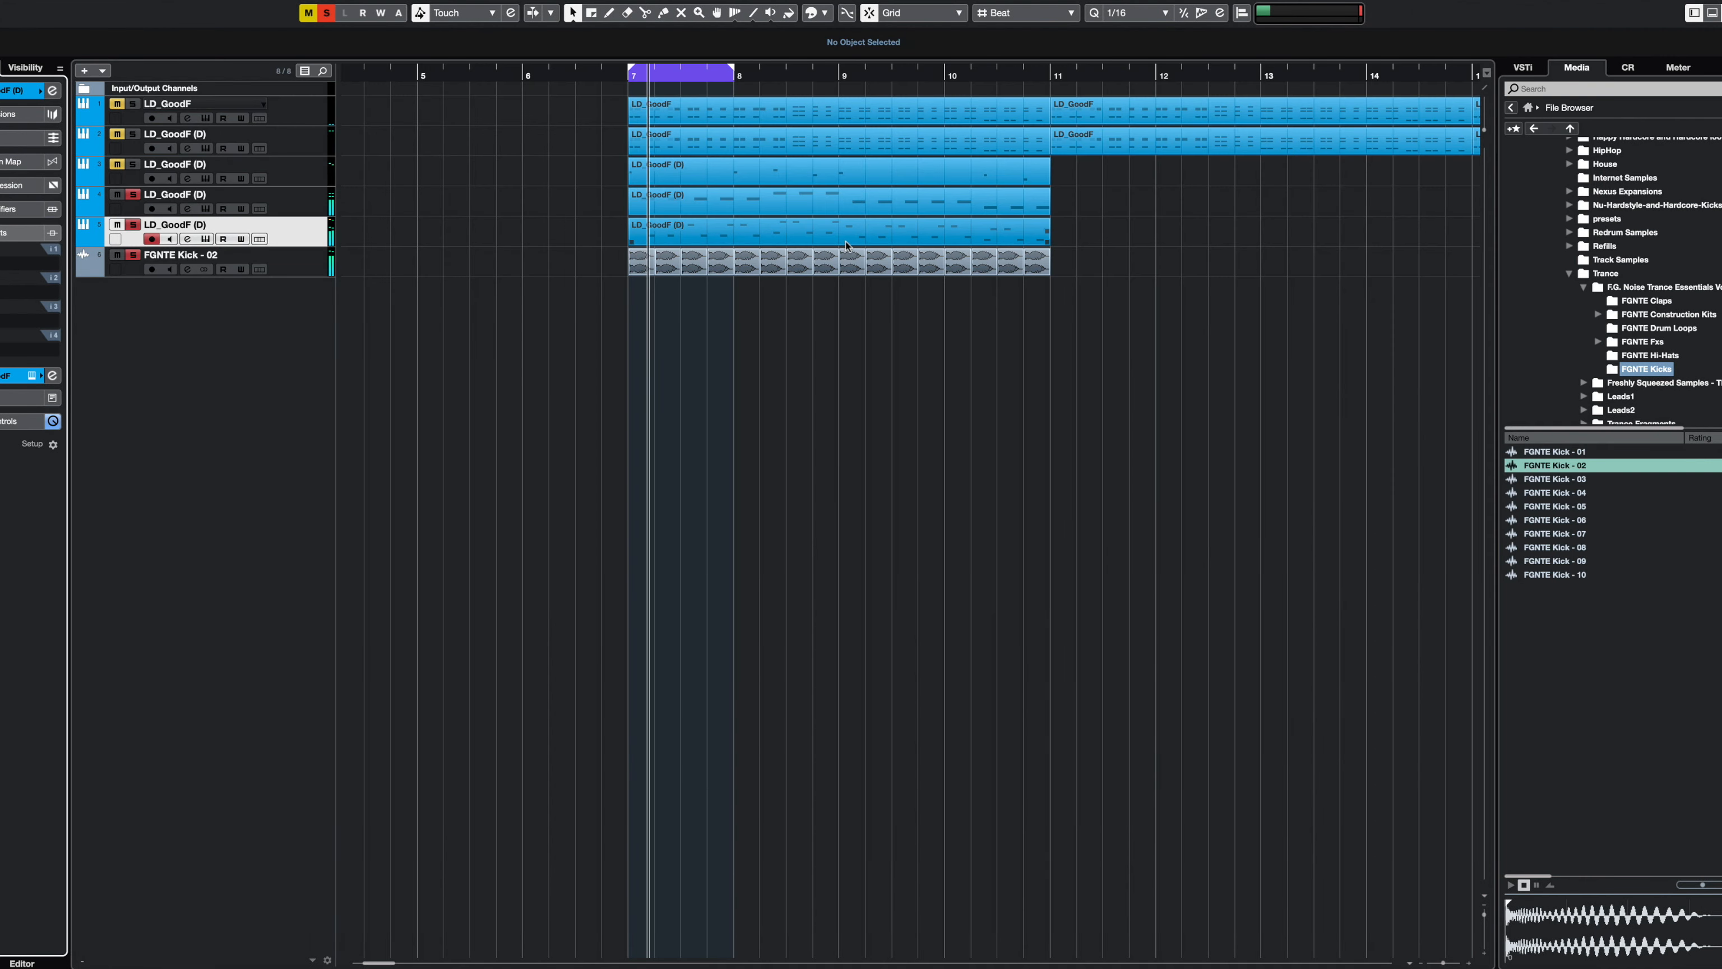
- Clear all solos in the project and mute only the third synth track
{"action": "left_click", "coordinate": [329, 13]}
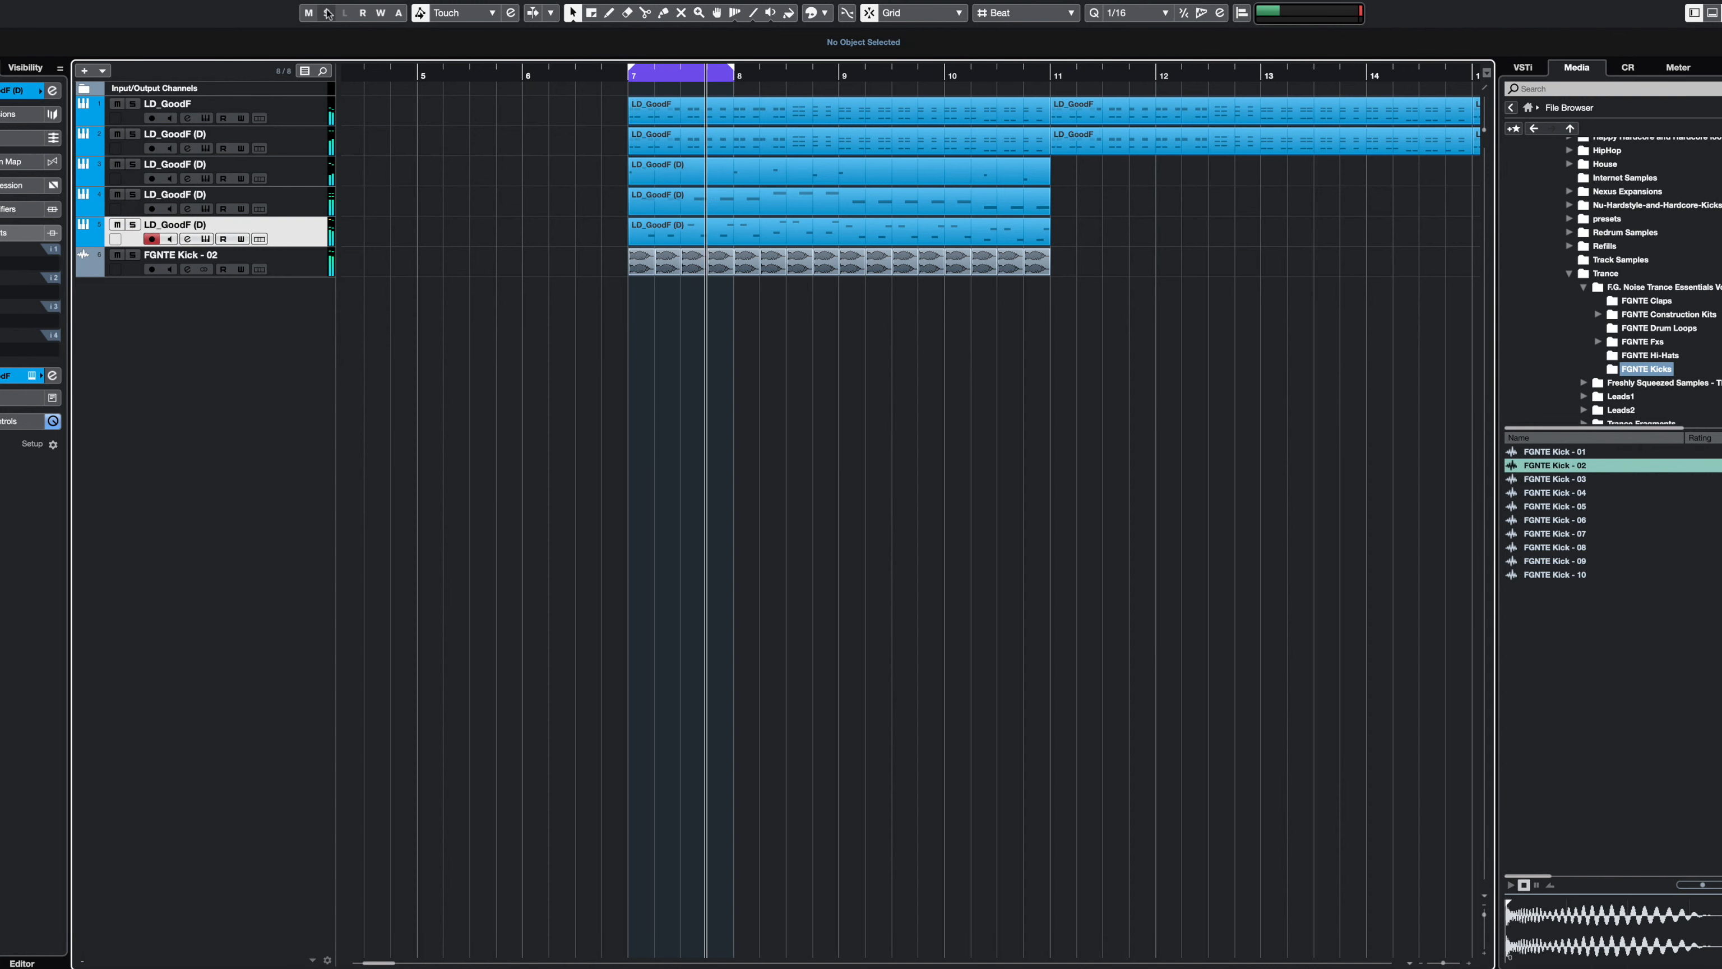
{"action": "left_click", "coordinate": [116, 164]}
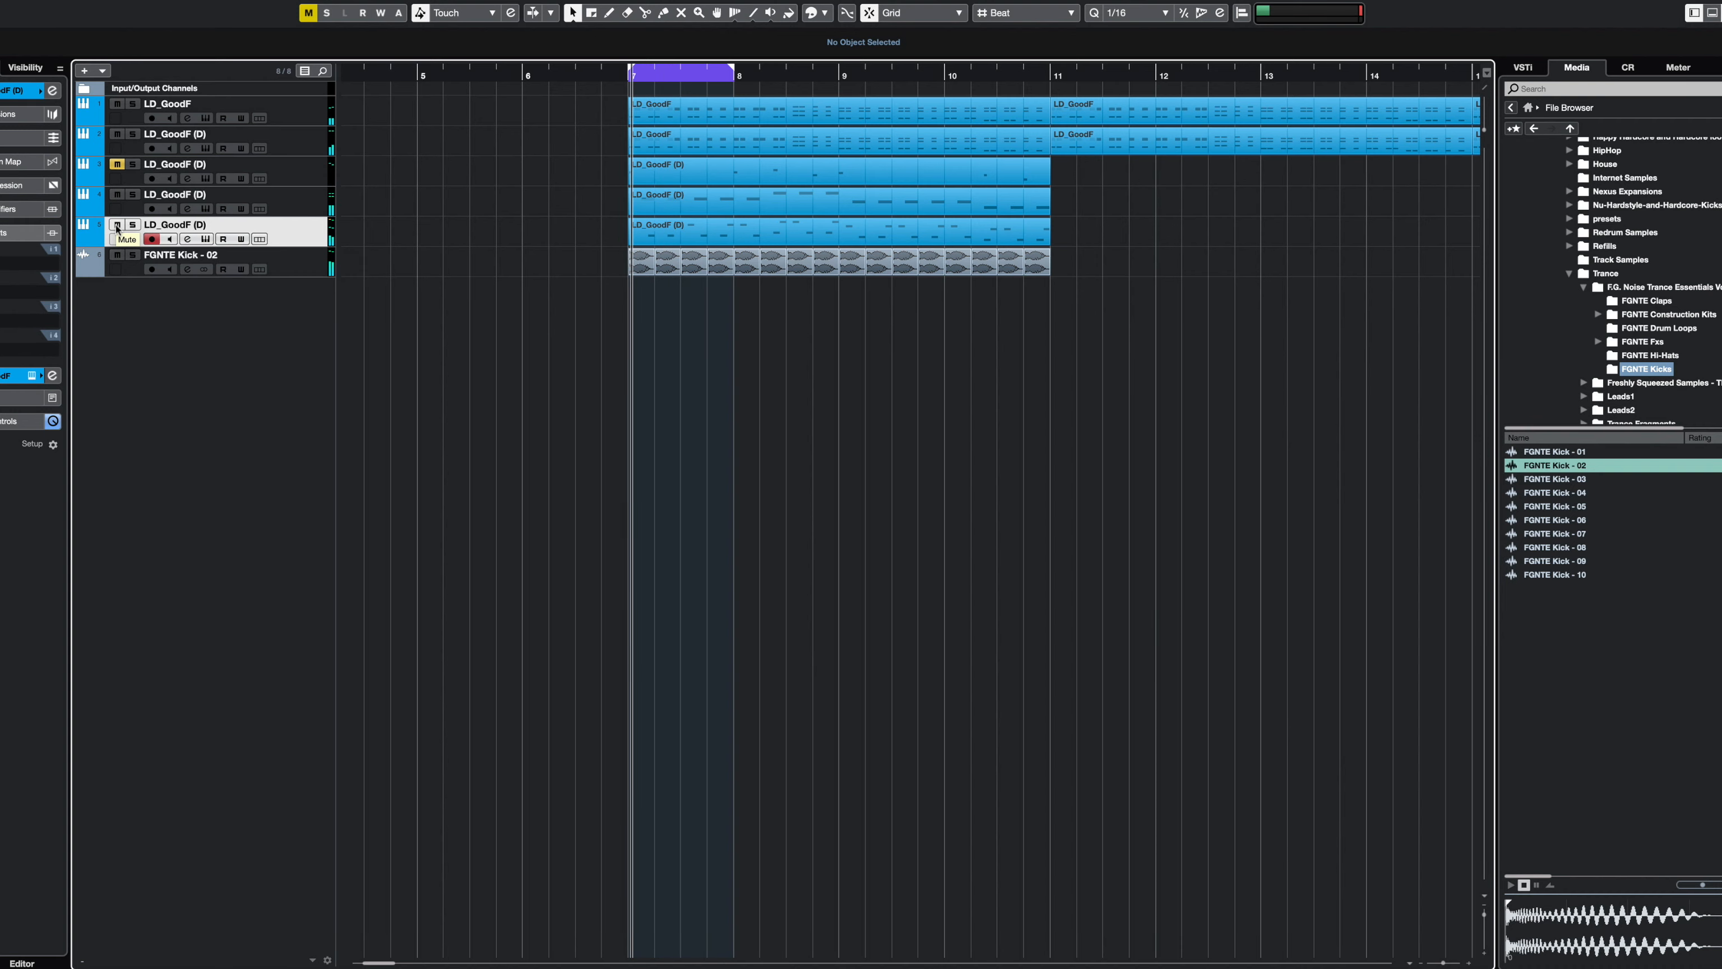
{"action": "key", "text": "g"}
{"action": "key", "text": "g"}
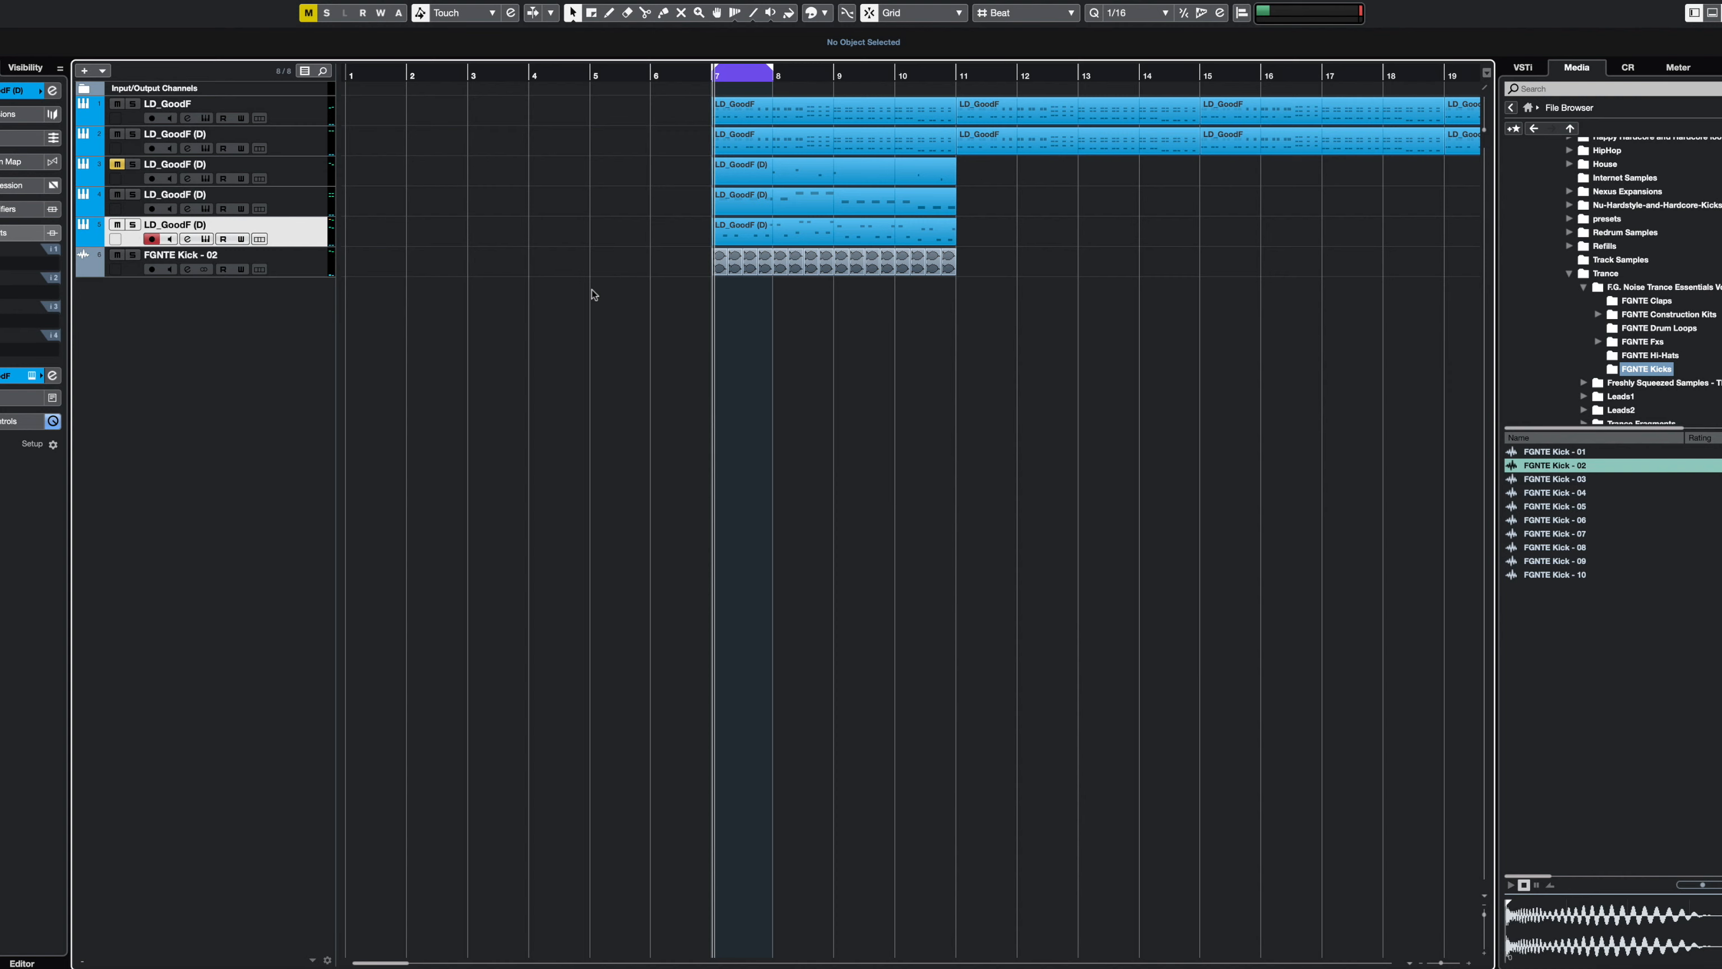
- Solo the fourth and fifth synth tracks together with the kick track
{"action": "scroll", "coordinate": [593, 294], "scroll_direction": "right", "scroll_amount": 4}
{"action": "left_click", "coordinate": [133, 194]}
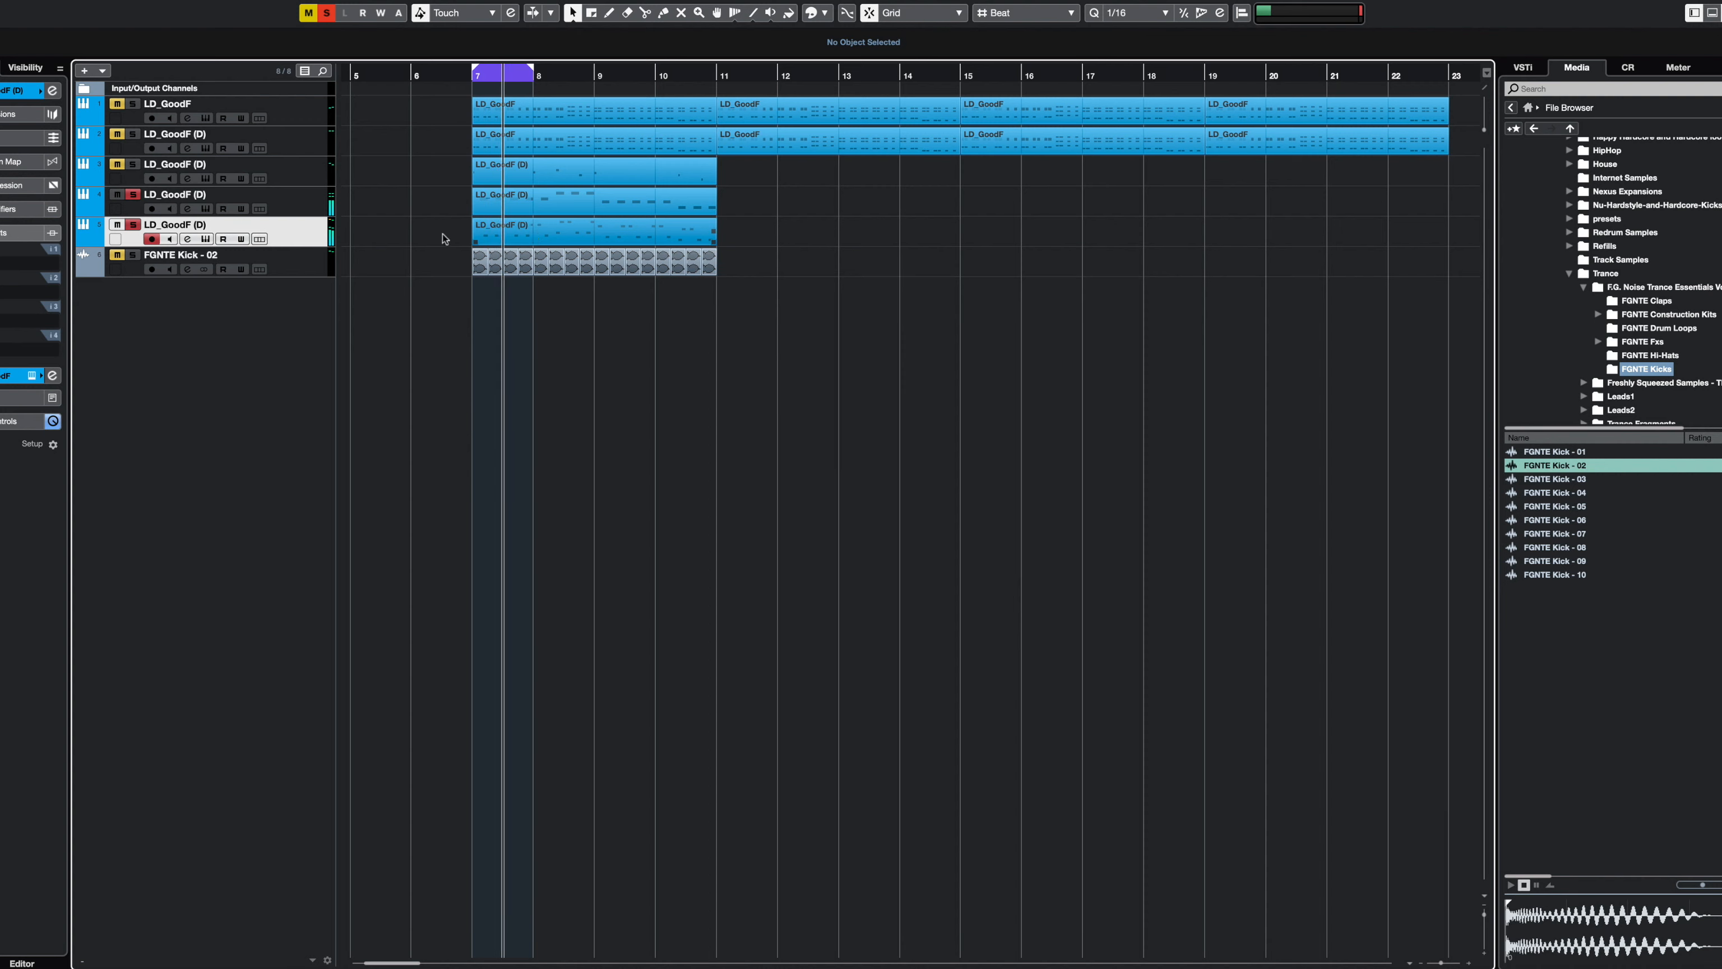
{"action": "left_click", "coordinate": [126, 255]}
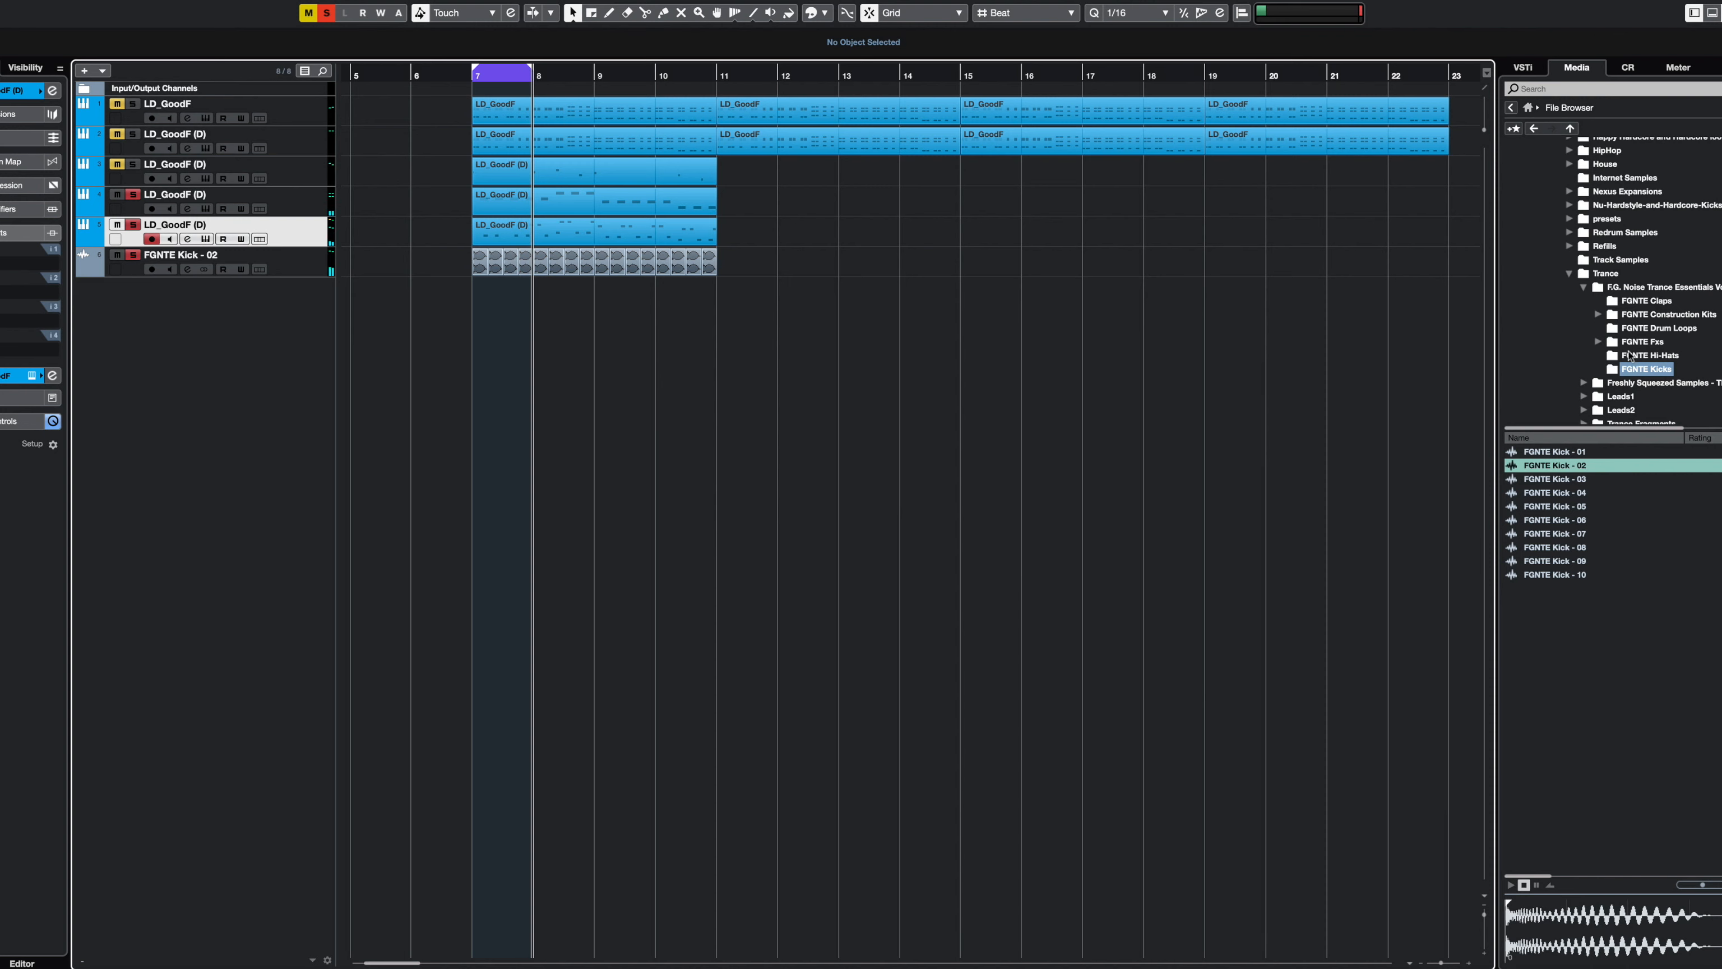
- Import FGNTE Drum Loop - 08 onto a new track at bar 7 and duplicate it three times to reach bar 11
{"action": "left_click", "coordinate": [1639, 327]}
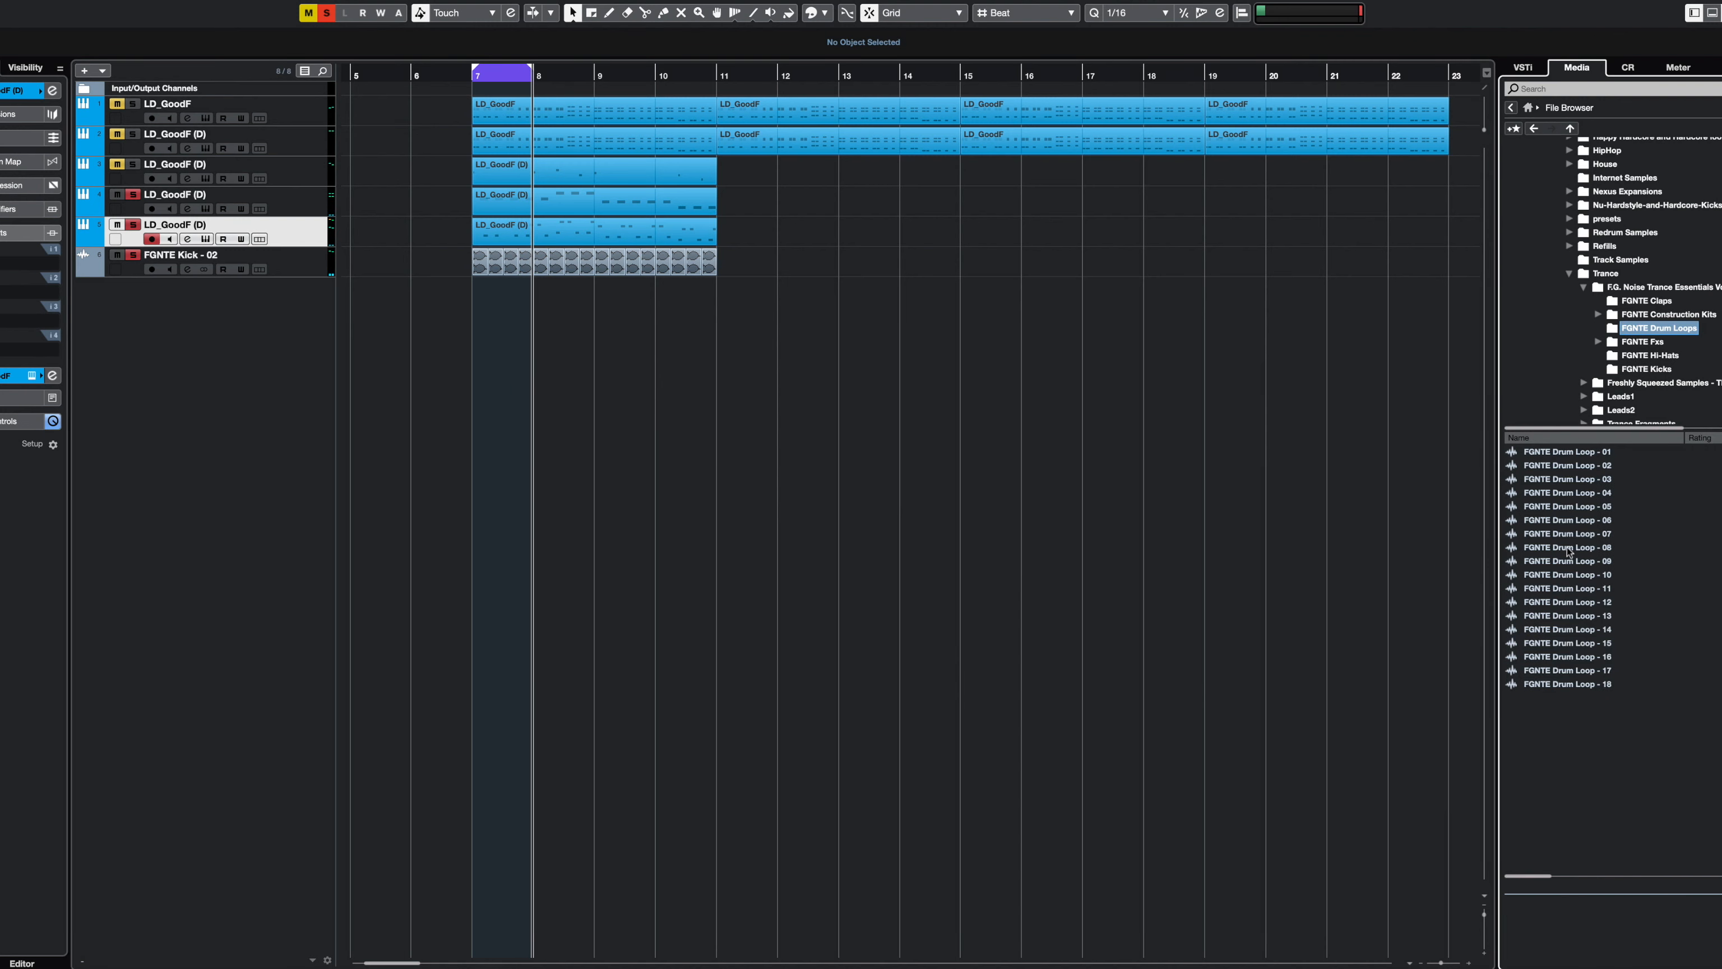
{"action": "left_click", "coordinate": [1568, 548]}
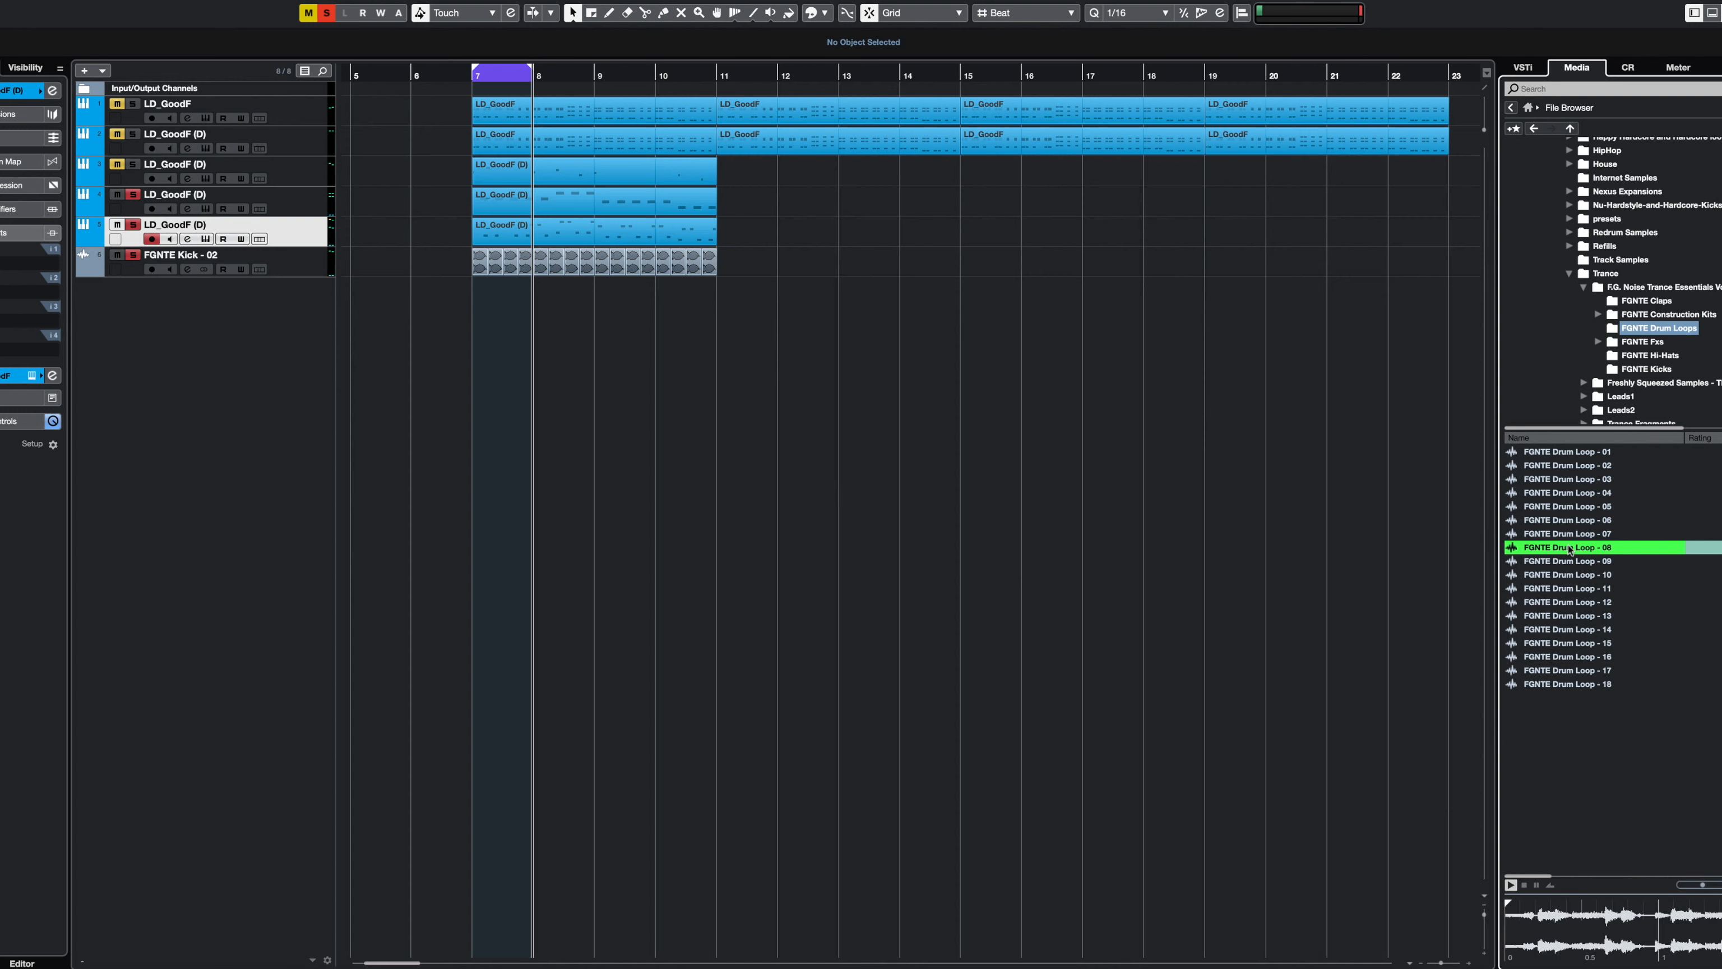
{"action": "left_click_drag", "start_coordinate": [1573, 549], "coordinate": [476, 288]}
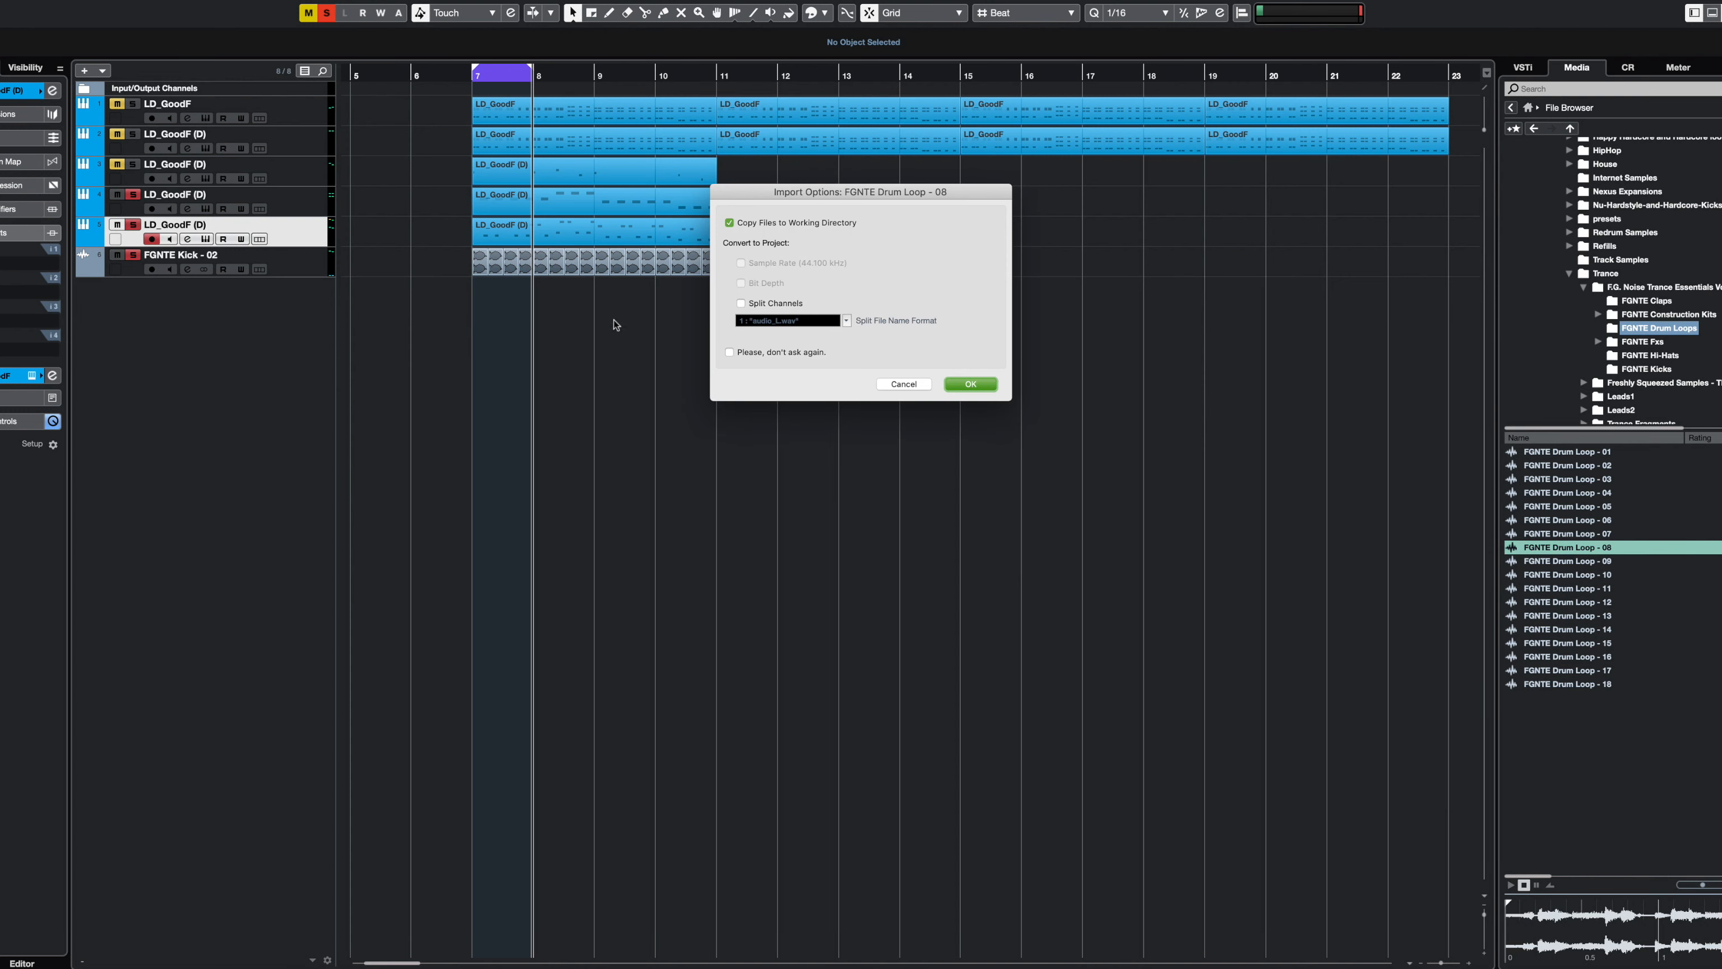
{"action": "left_click", "coordinate": [994, 384]}
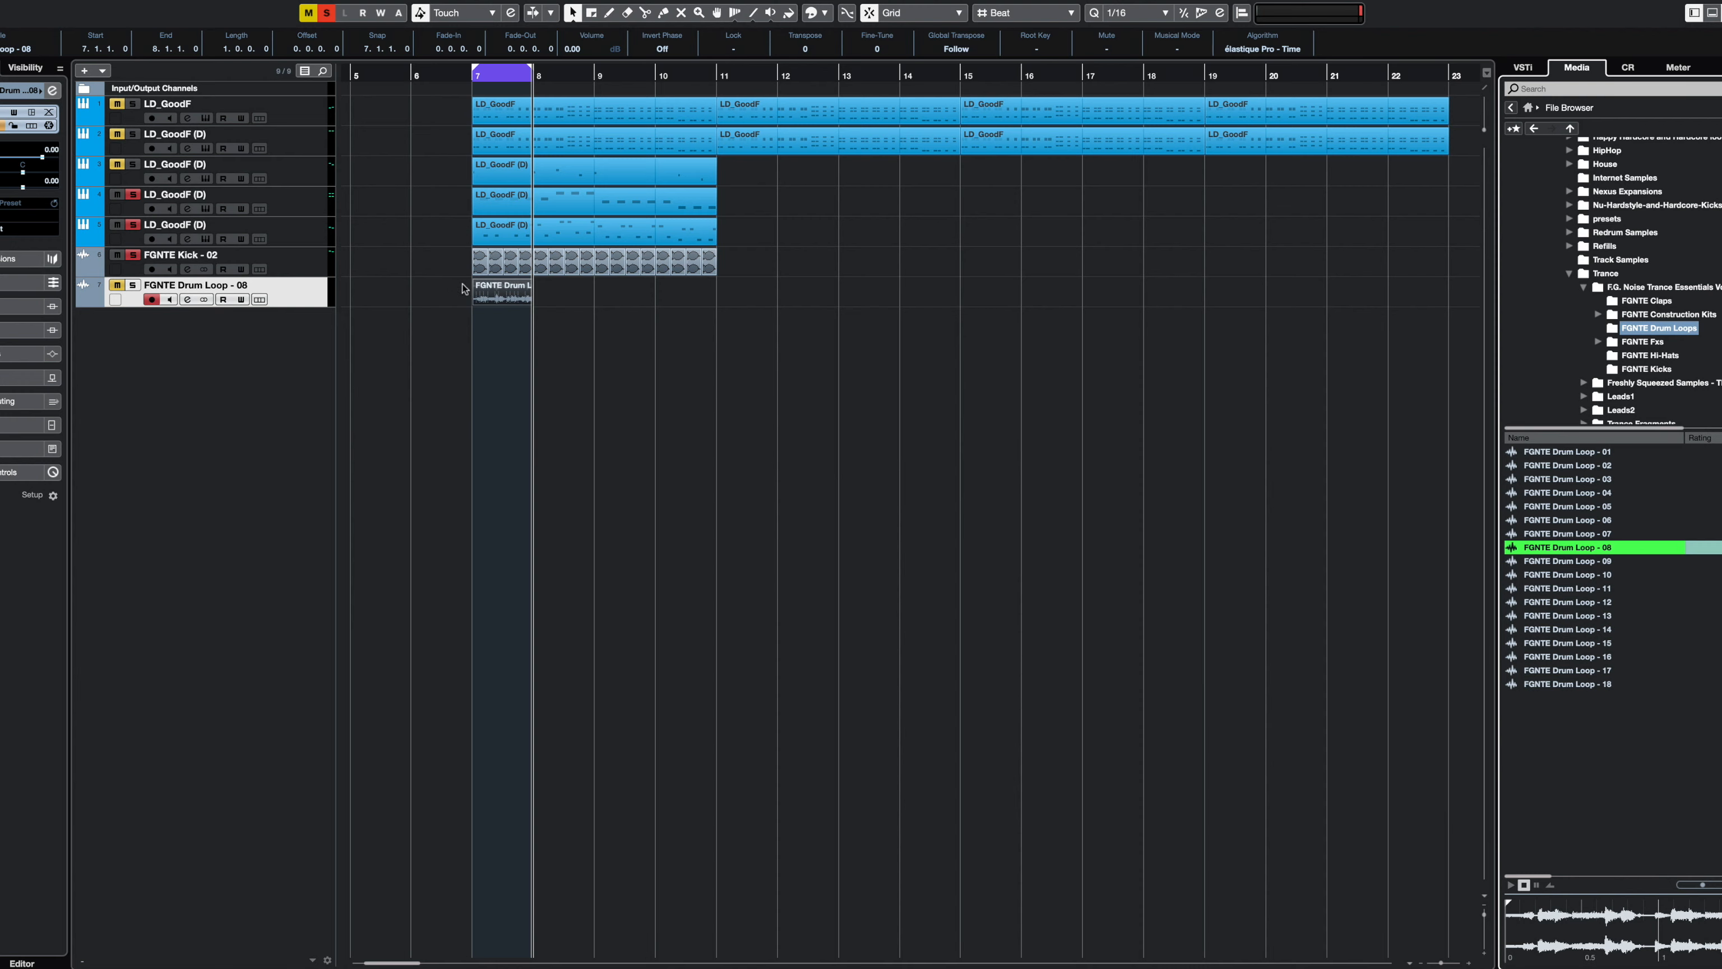
{"action": "key", "text": "ctrl+d"}
{"action": "key", "text": "ctrl+d"}
{"action": "key", "text": "ctrl+d"}
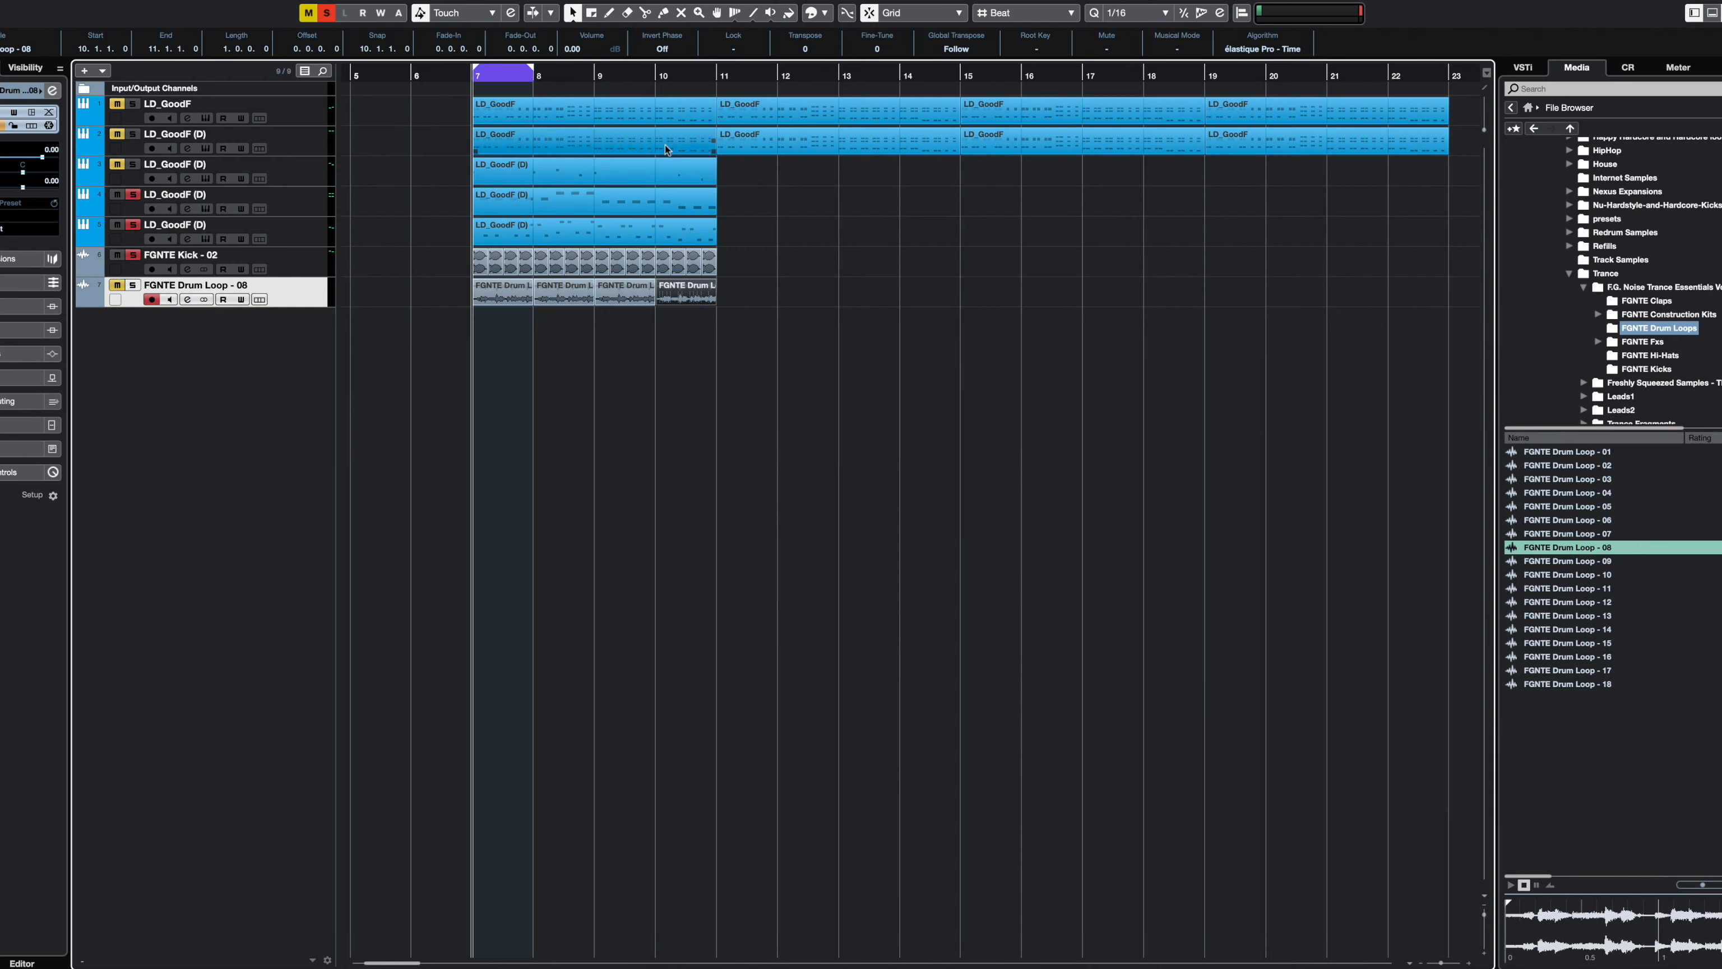
- In the MixConsole, set the drum loop channel to -6.96 dB, clear all solos and start playback with the first two synth tracks muted
{"action": "key", "text": "F3"}
{"action": "left_click_drag", "start_coordinate": [554, 692], "coordinate": [555, 694]}
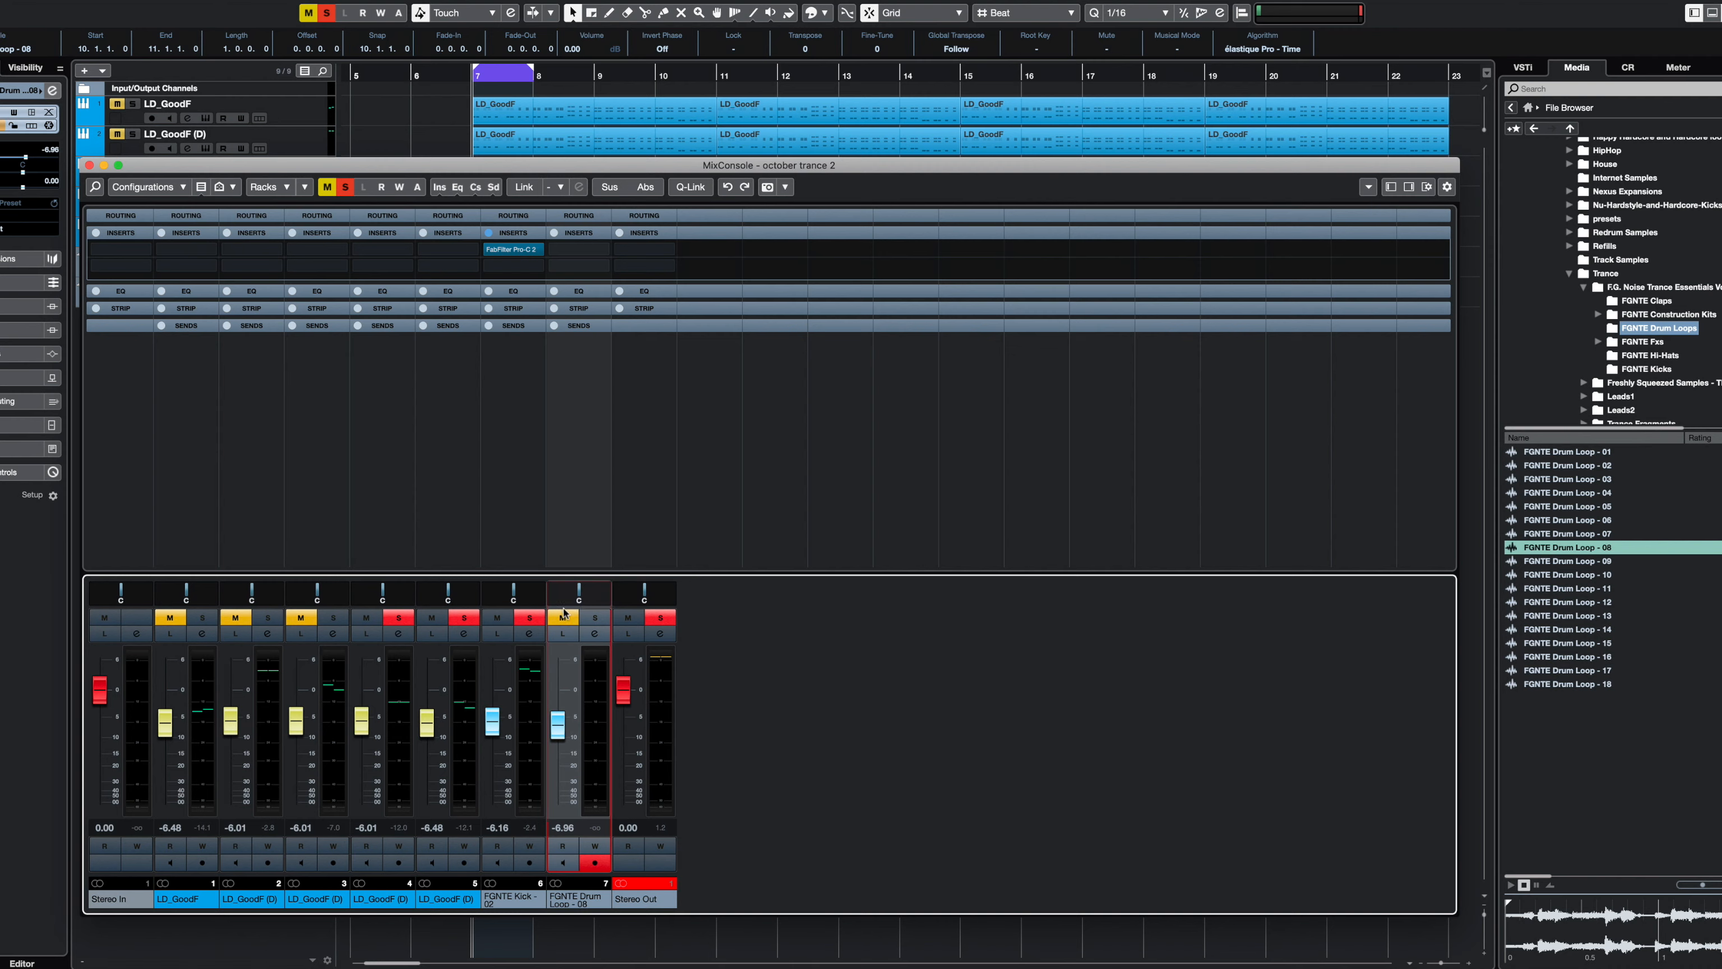
{"action": "left_click", "coordinate": [661, 618]}
{"action": "key", "text": "space"}
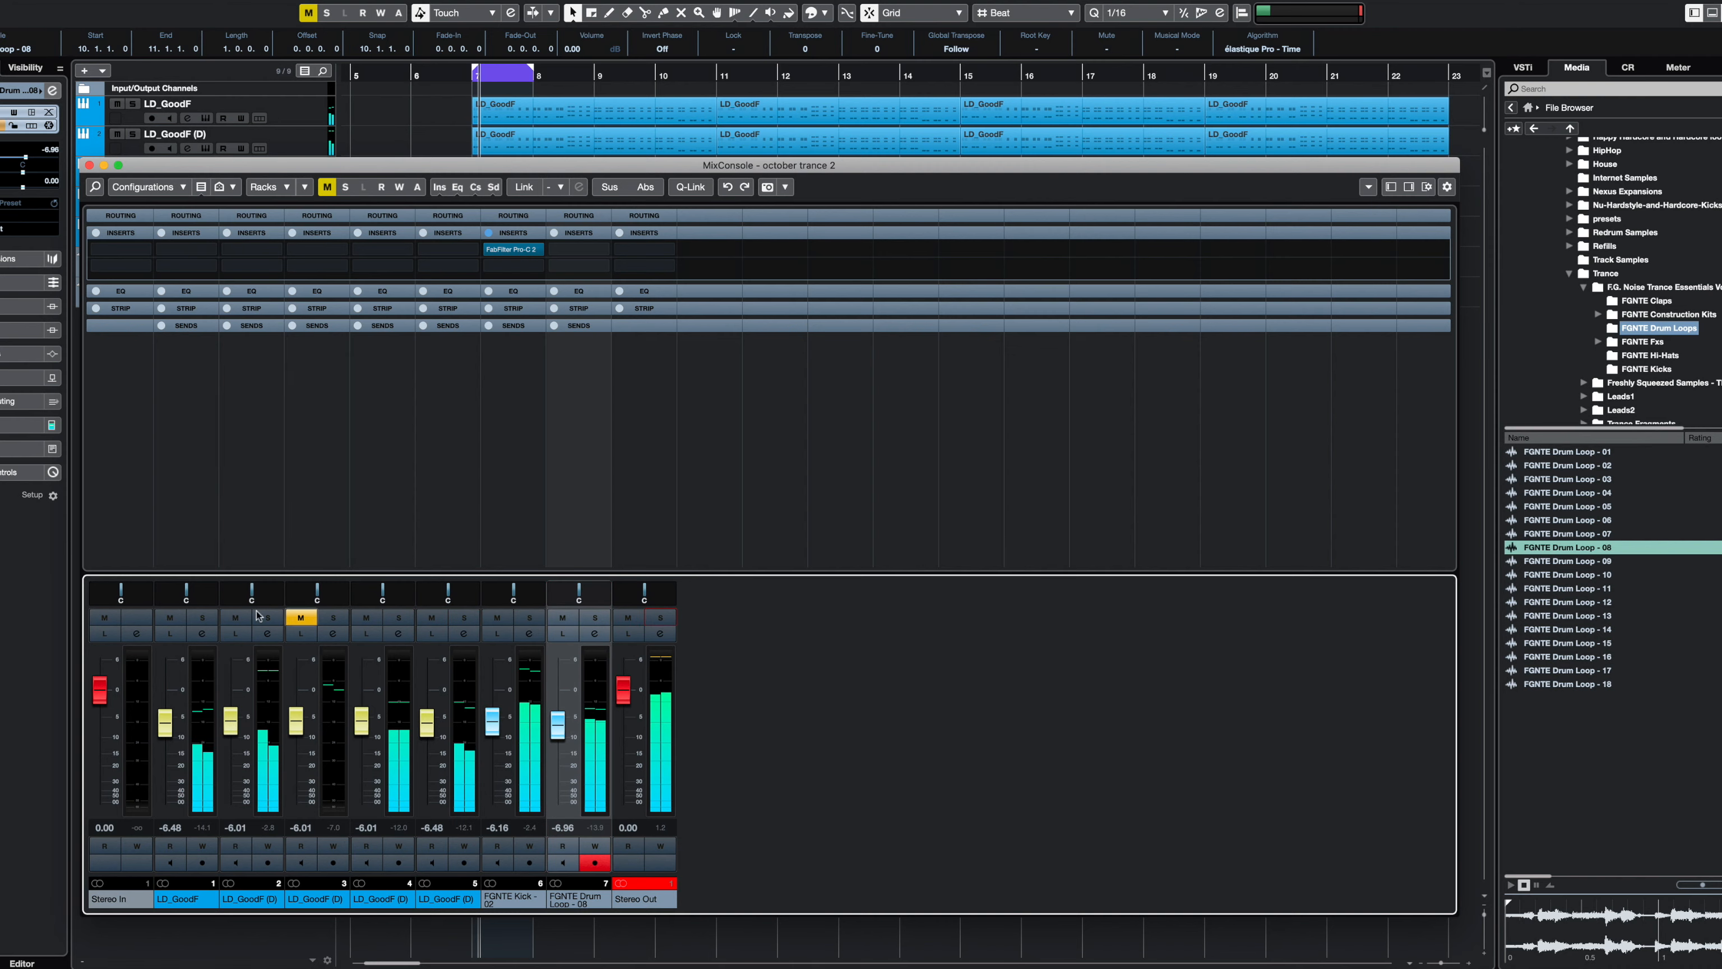
{"action": "left_click", "coordinate": [89, 165]}
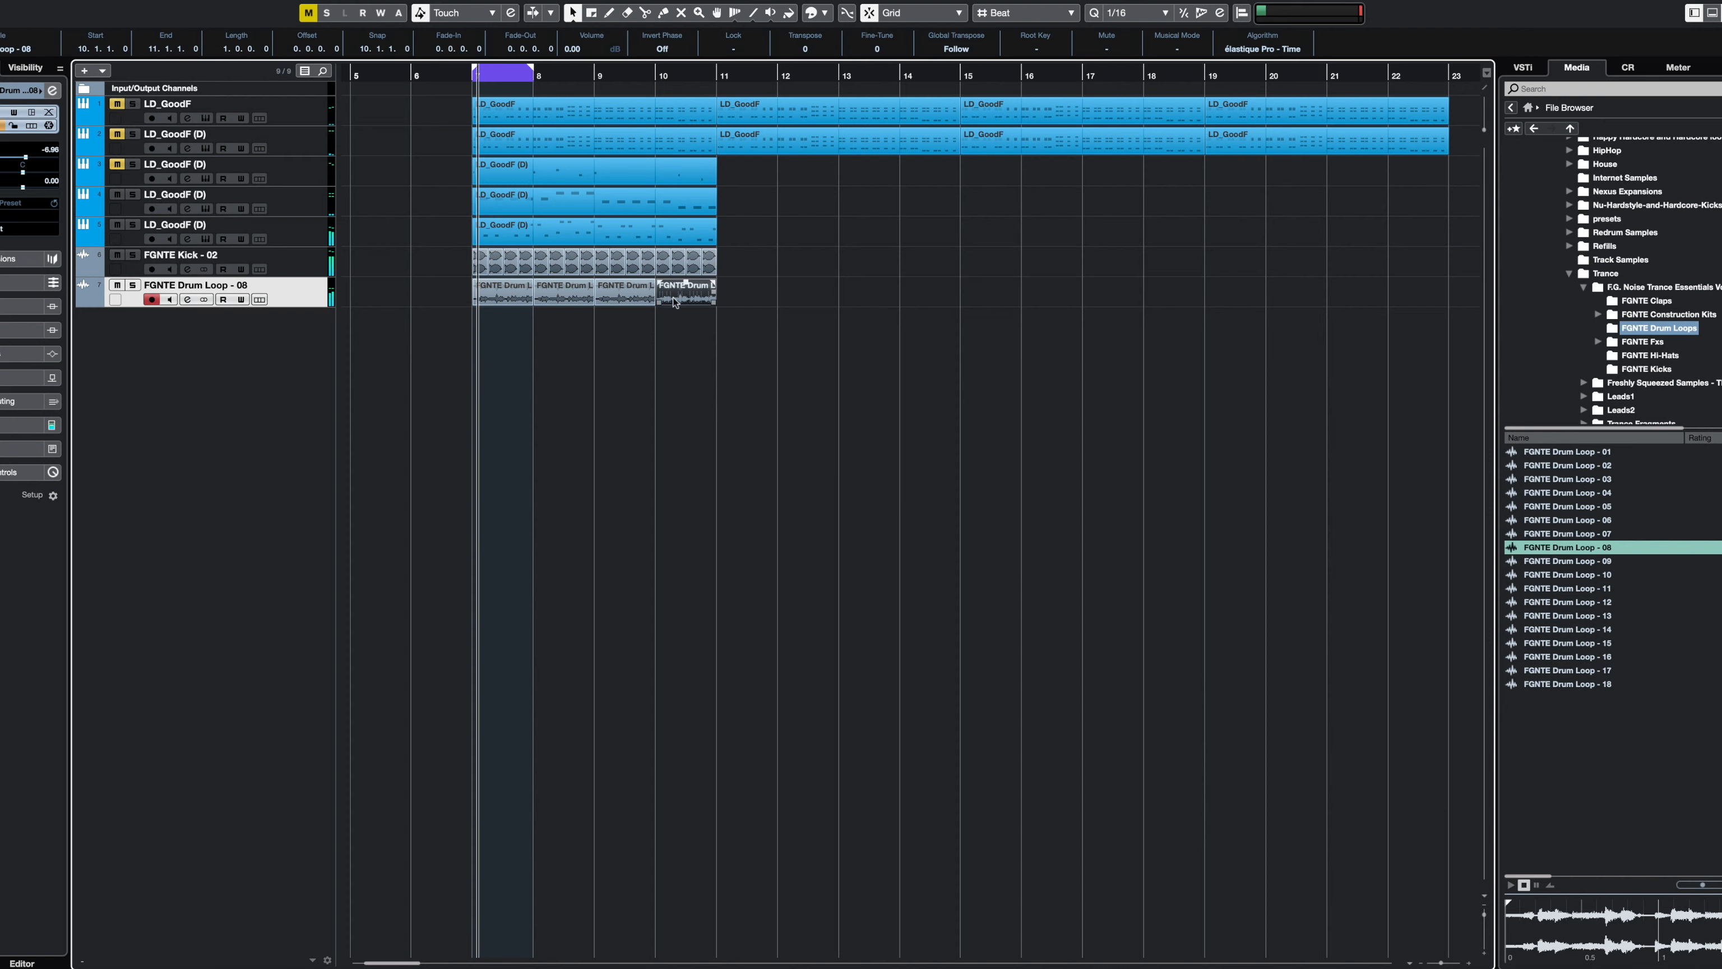
- Set the playback cycle to span the kick and drum loop events from bar 7 to 11, and shorten it back to bar 7
{"action": "left_click_drag", "start_coordinate": [745, 335], "coordinate": [466, 259]}
{"action": "key", "text": "p"}
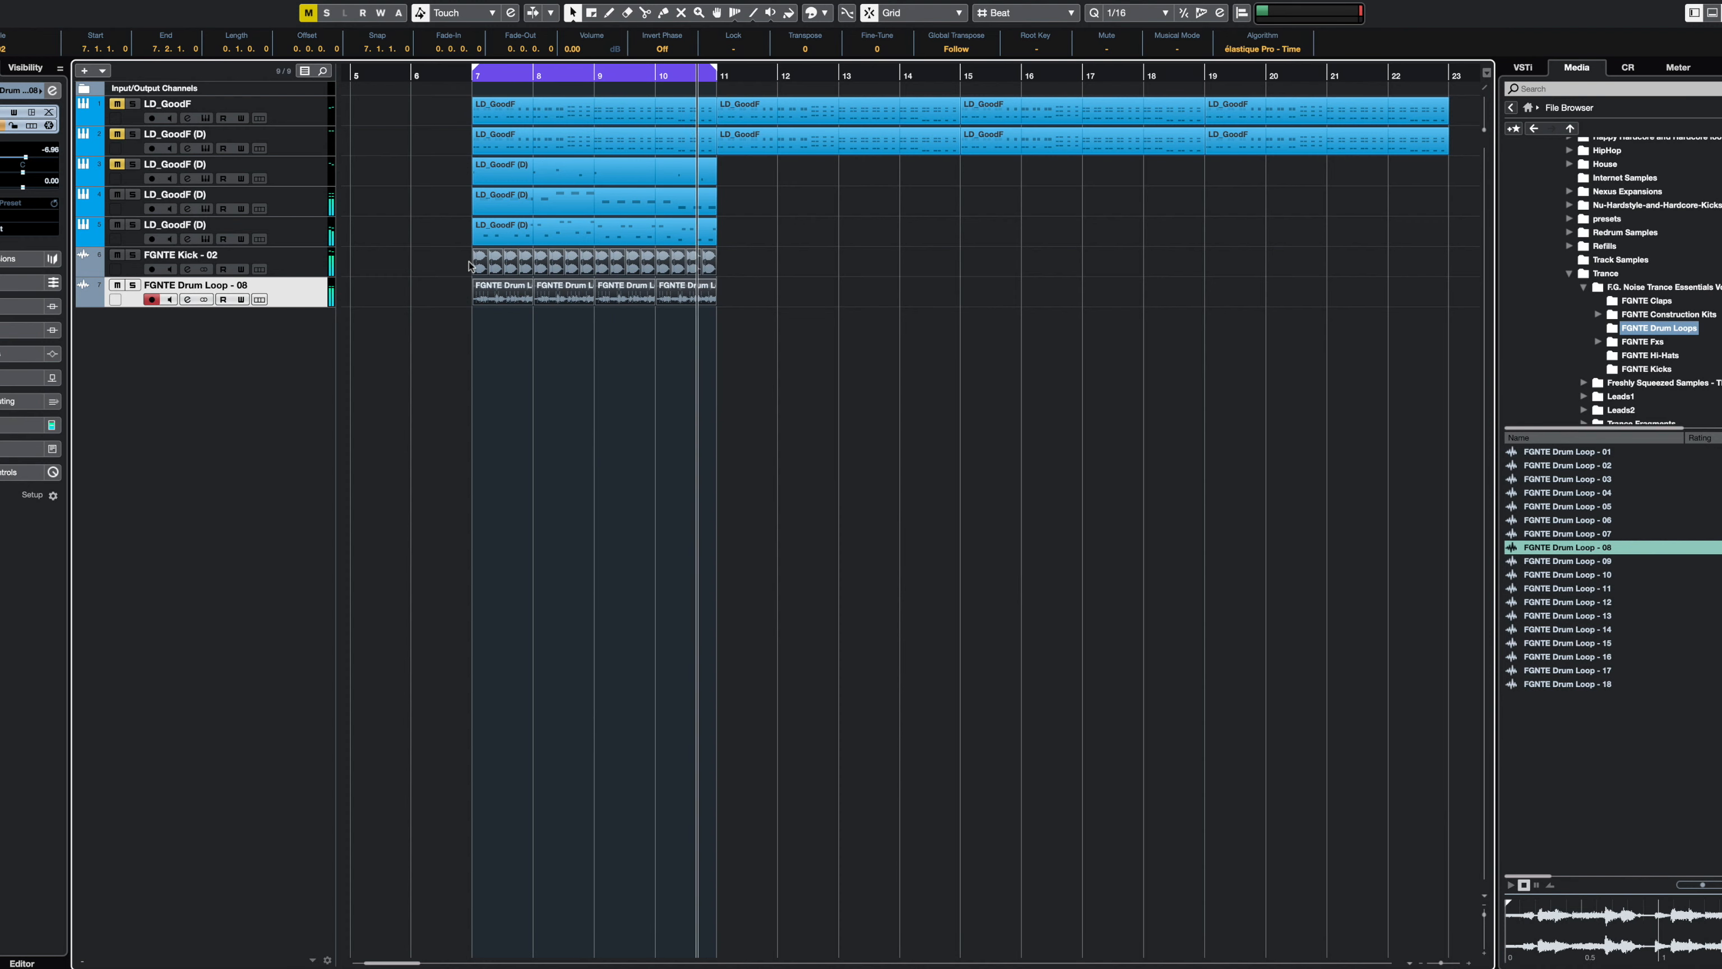
{"action": "left_click", "coordinate": [535, 76], "text": "alt"}
{"action": "left_click", "coordinate": [602, 420]}
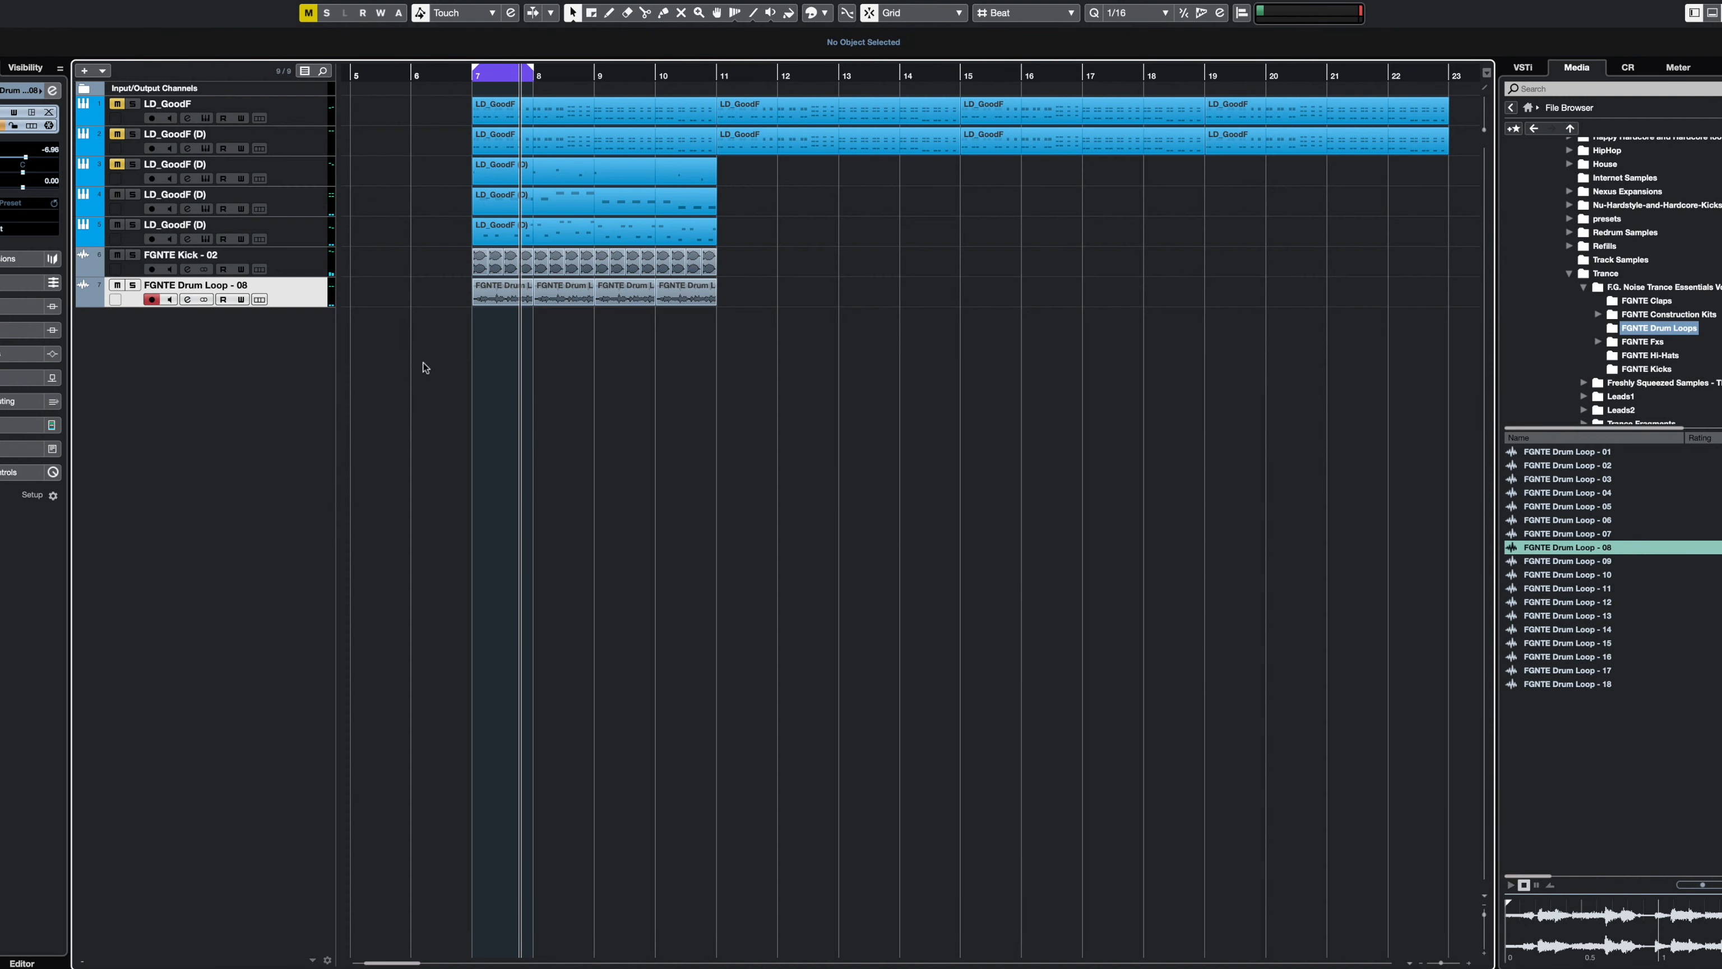
- Duplicate the fifth synth track and load the SQ StutterPAN preset in the copy's Spire instrument
{"action": "right_click", "coordinate": [311, 232]}
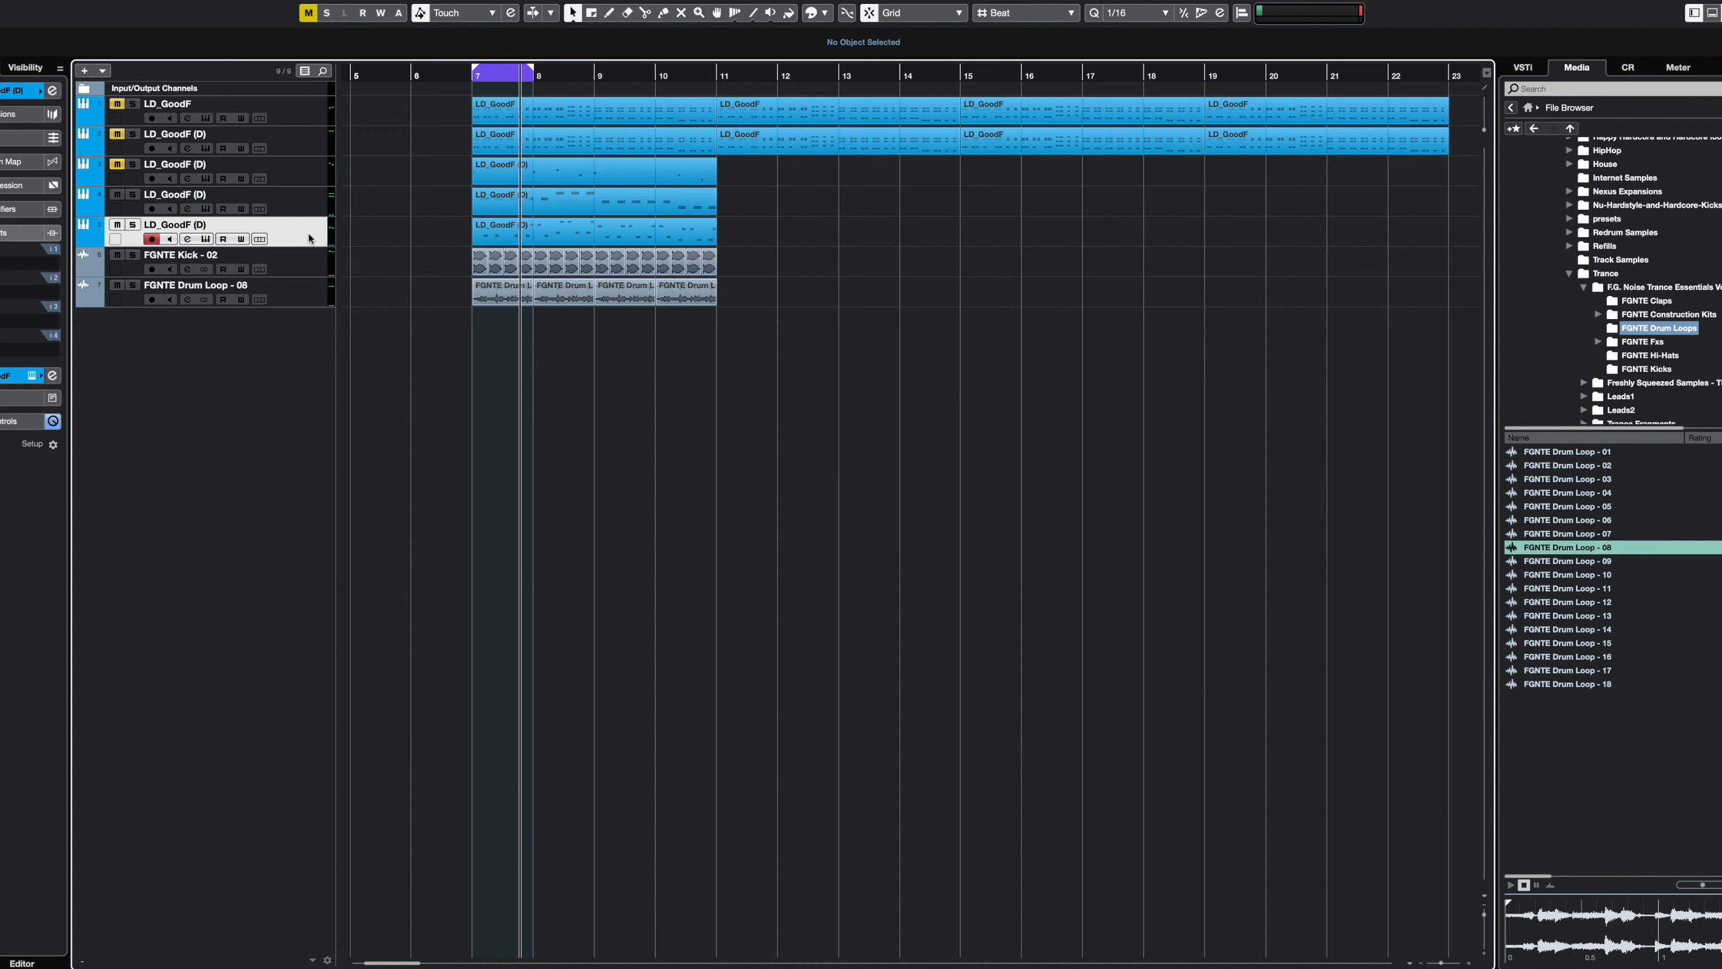
{"action": "left_click", "coordinate": [350, 277]}
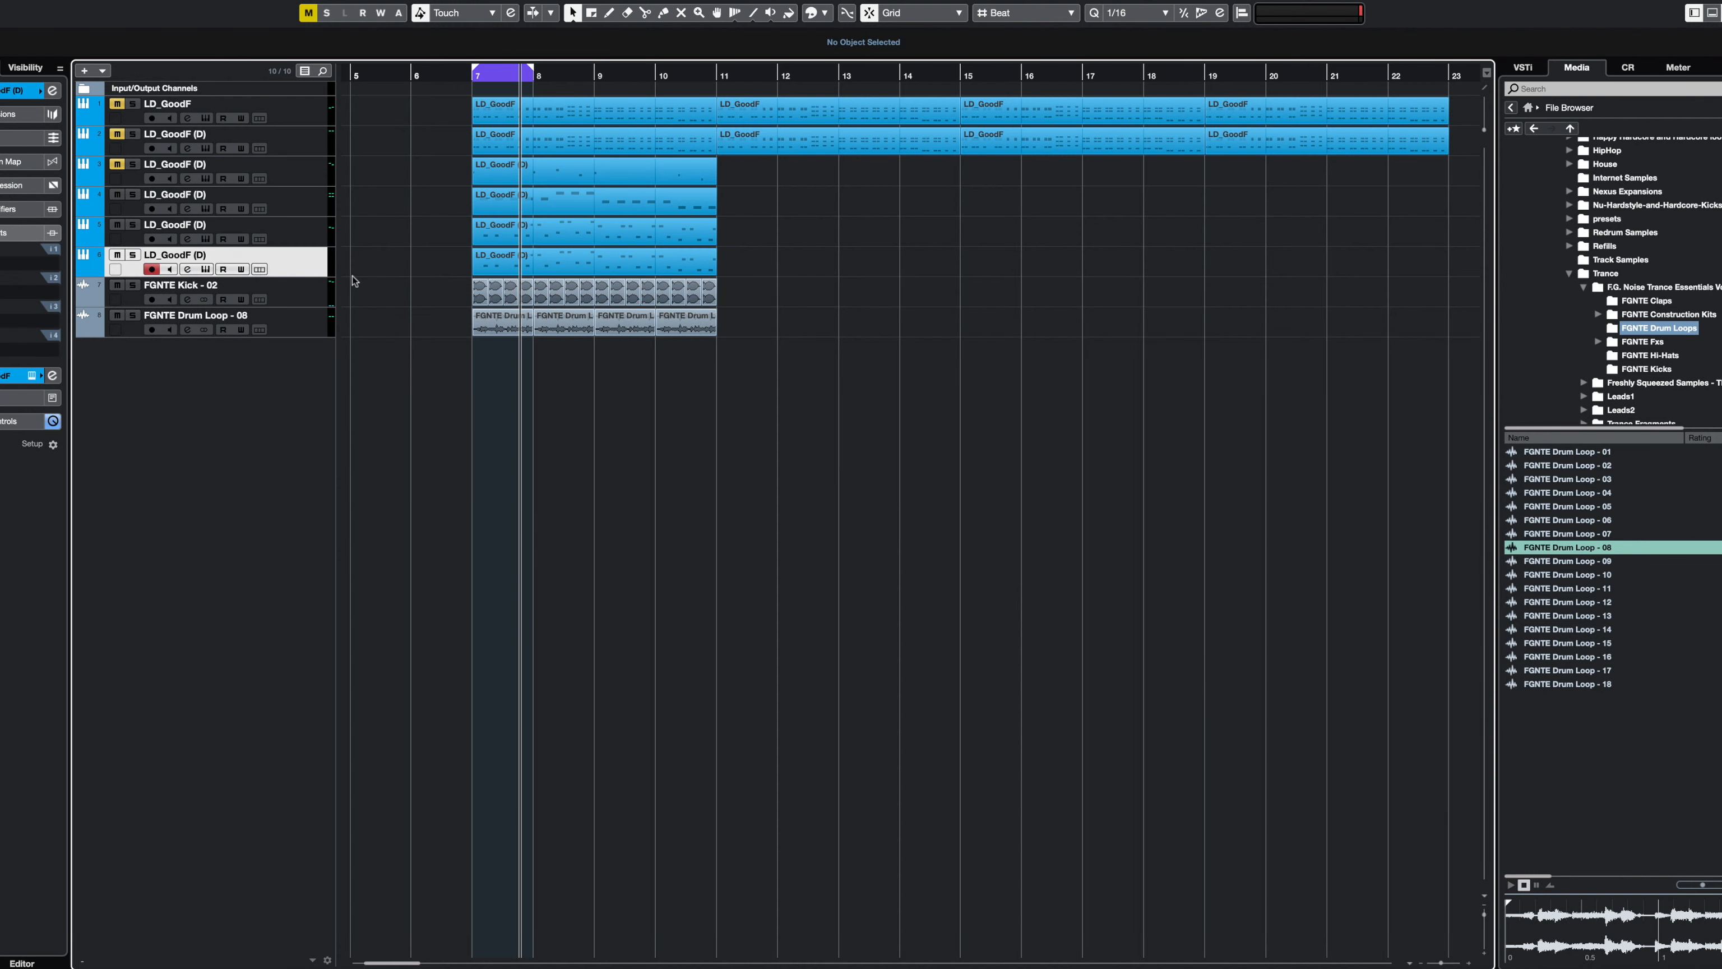
{"action": "left_click", "coordinate": [206, 269]}
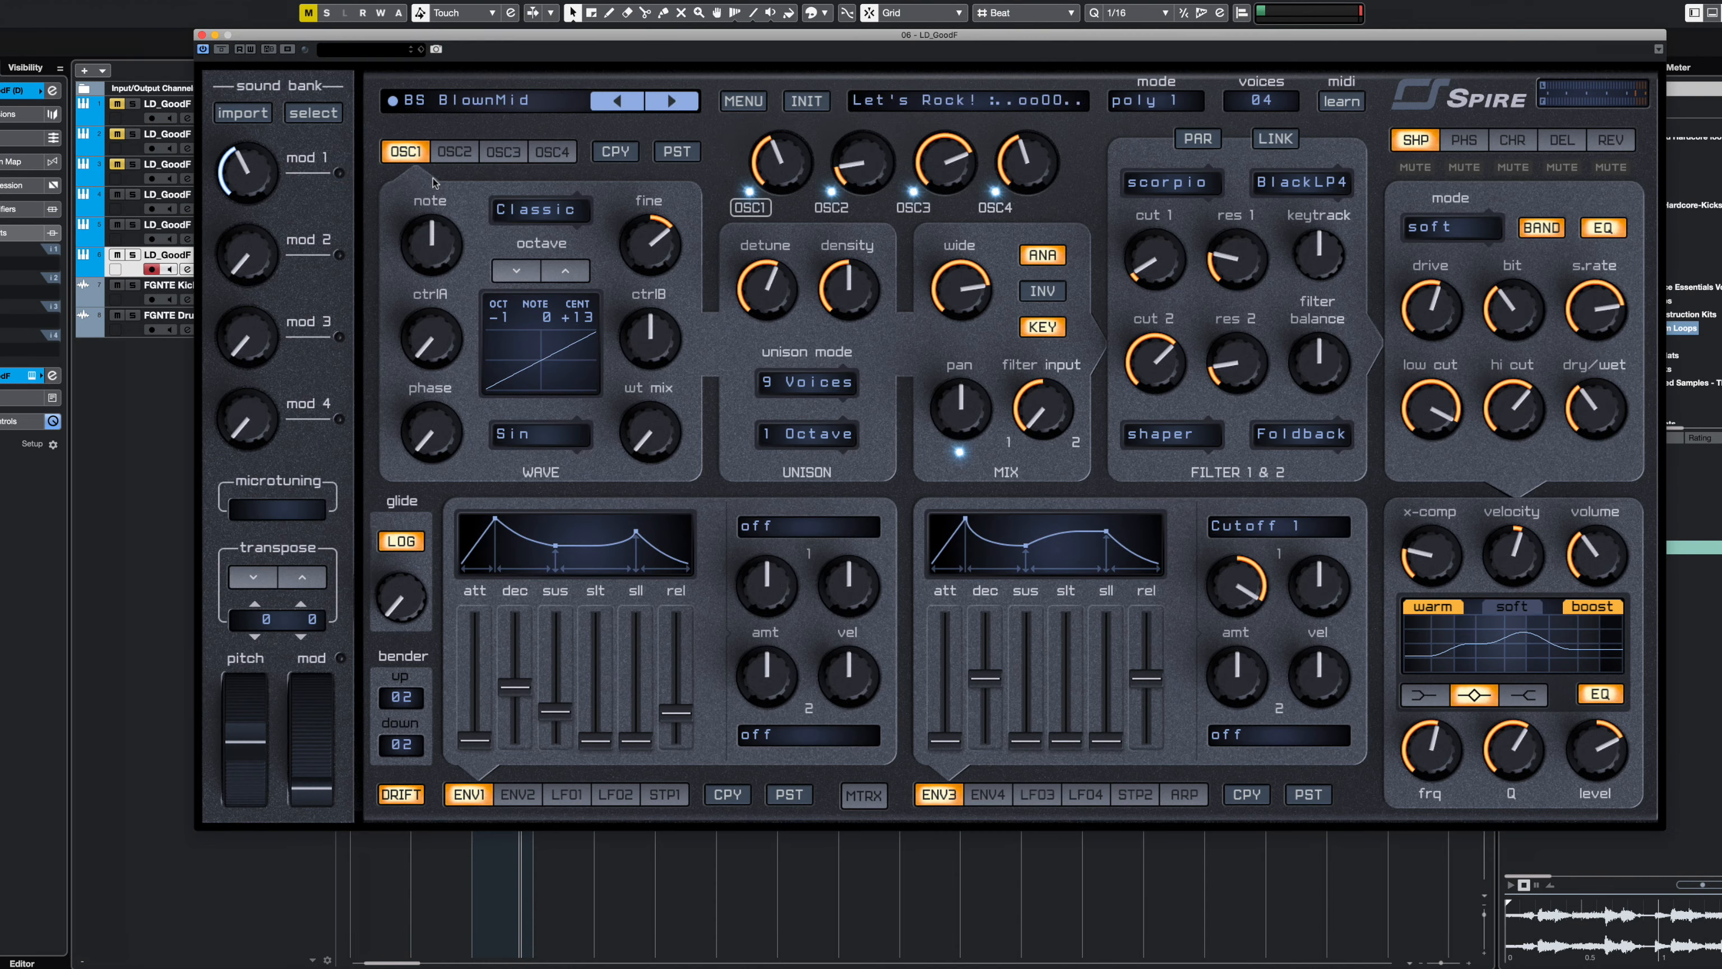
{"action": "left_click", "coordinate": [453, 113]}
{"action": "scroll", "coordinate": [493, 623], "scroll_direction": "down", "scroll_amount": 5}
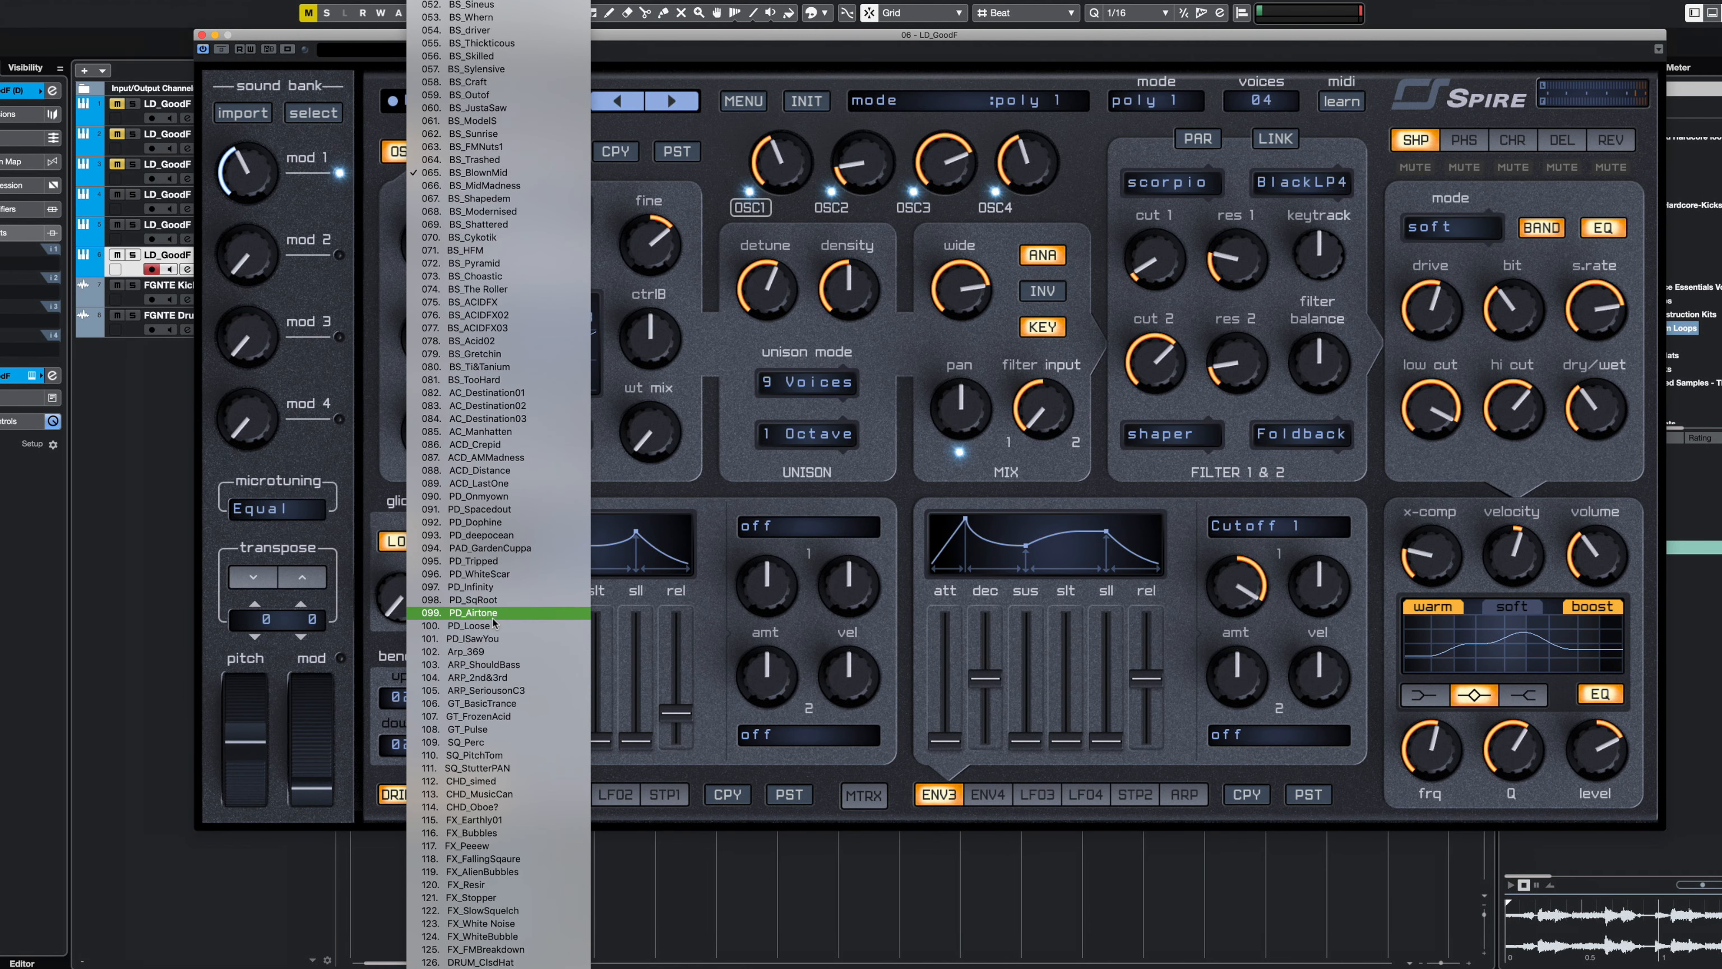
{"action": "left_click", "coordinate": [497, 768]}
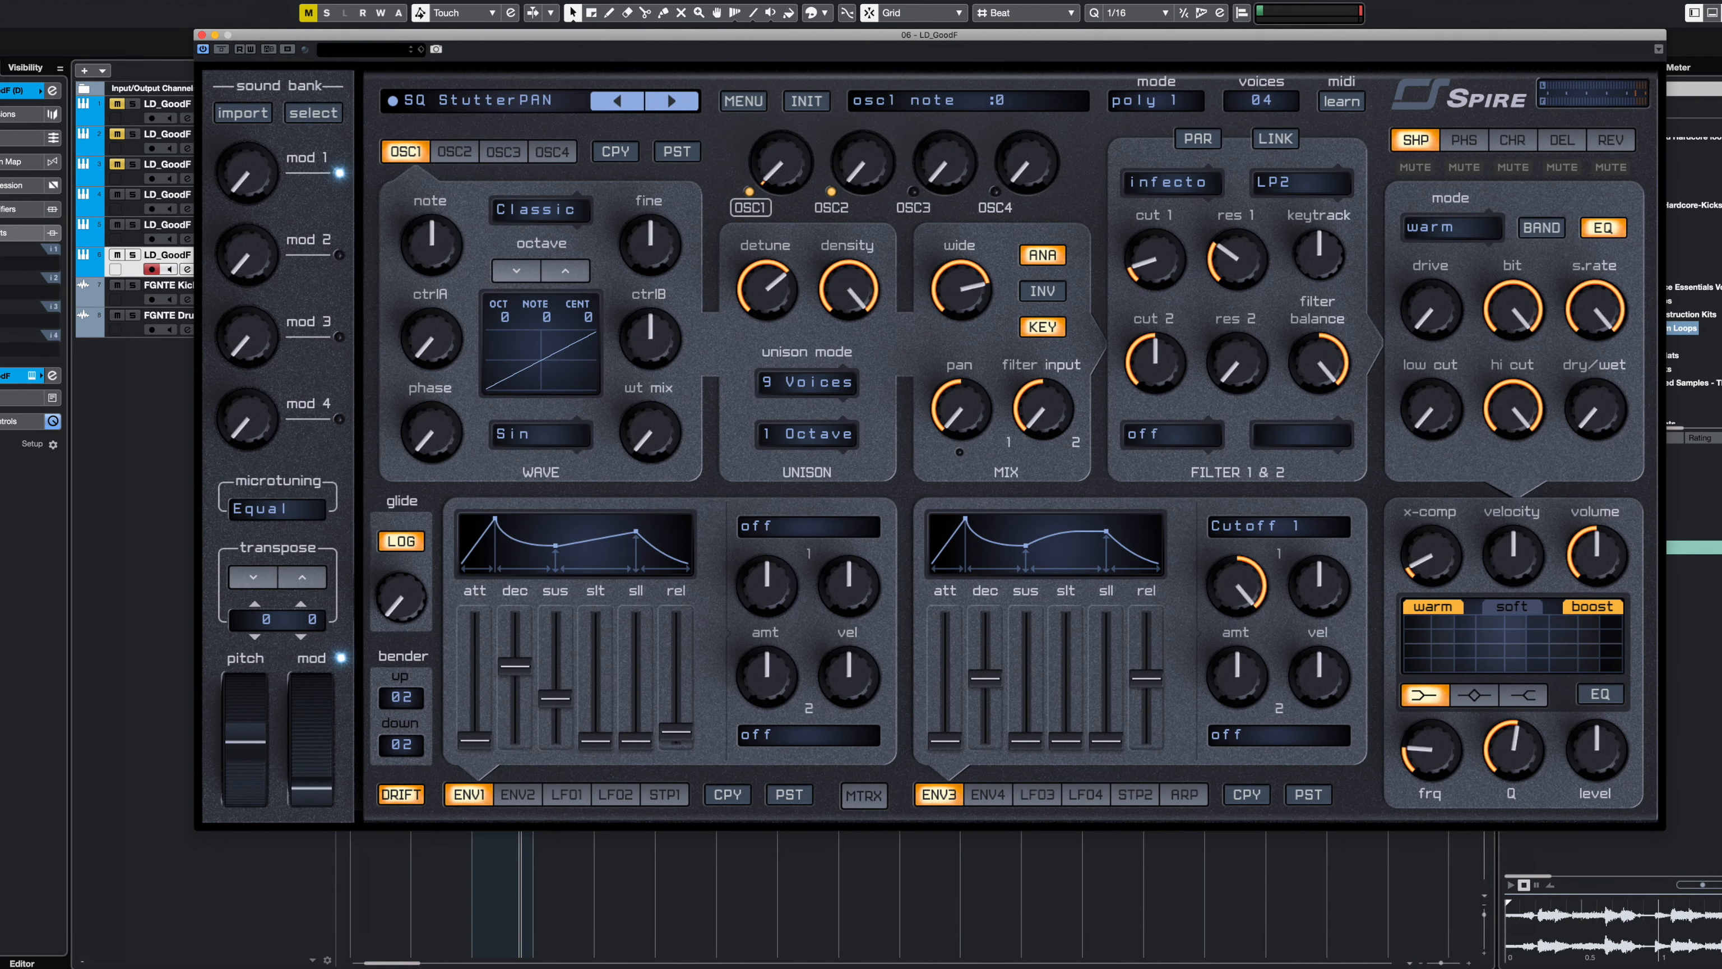
{"action": "left_click", "coordinate": [200, 35]}
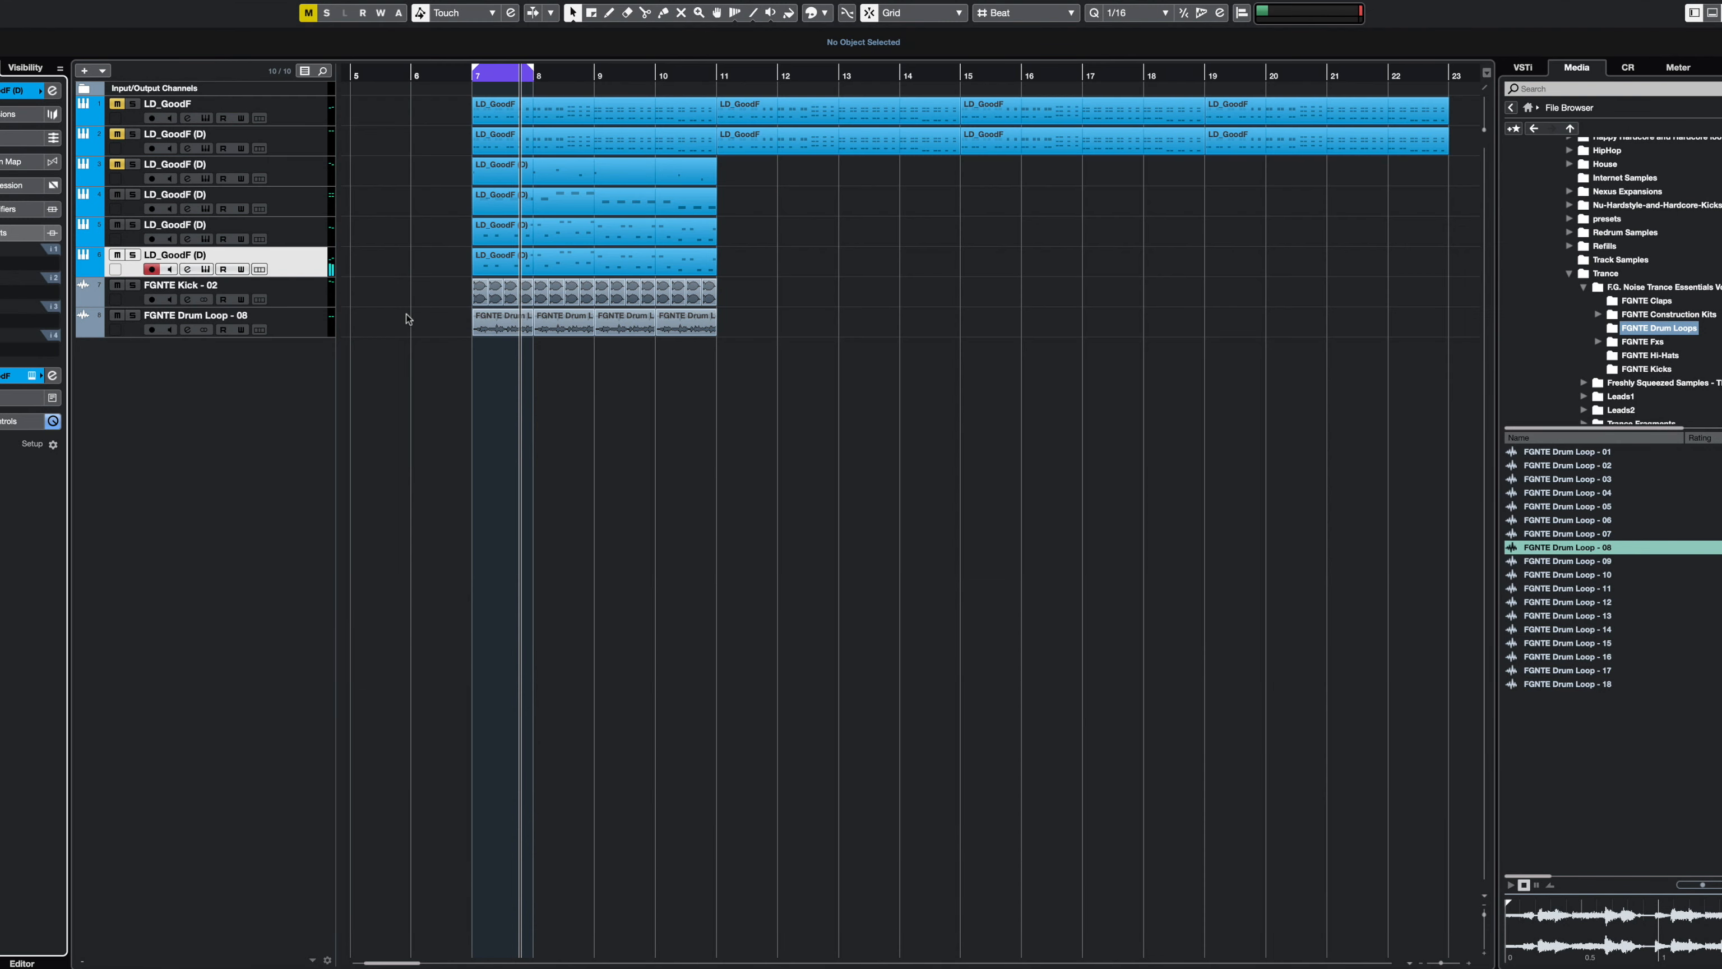
- Replace all notes in the sixth synth track's event with two sustained notes, A2 and A1, spanning bar 7 to 11
{"action": "left_click", "coordinate": [527, 105]}
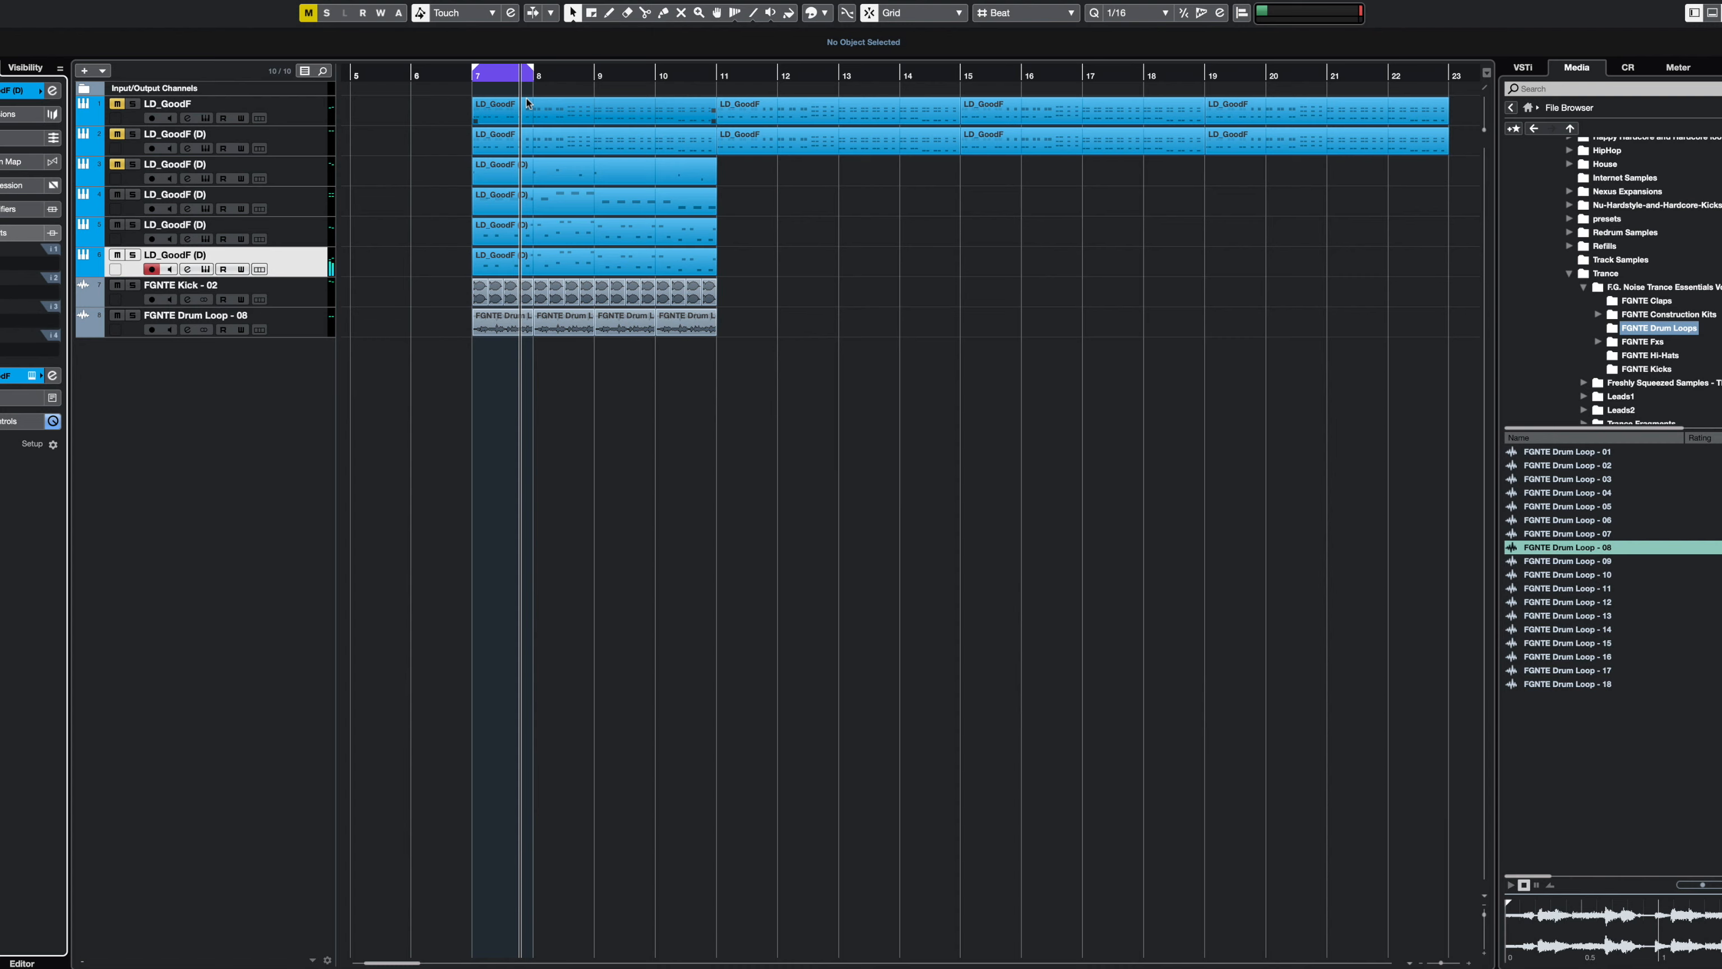
{"action": "left_click", "coordinate": [551, 270]}
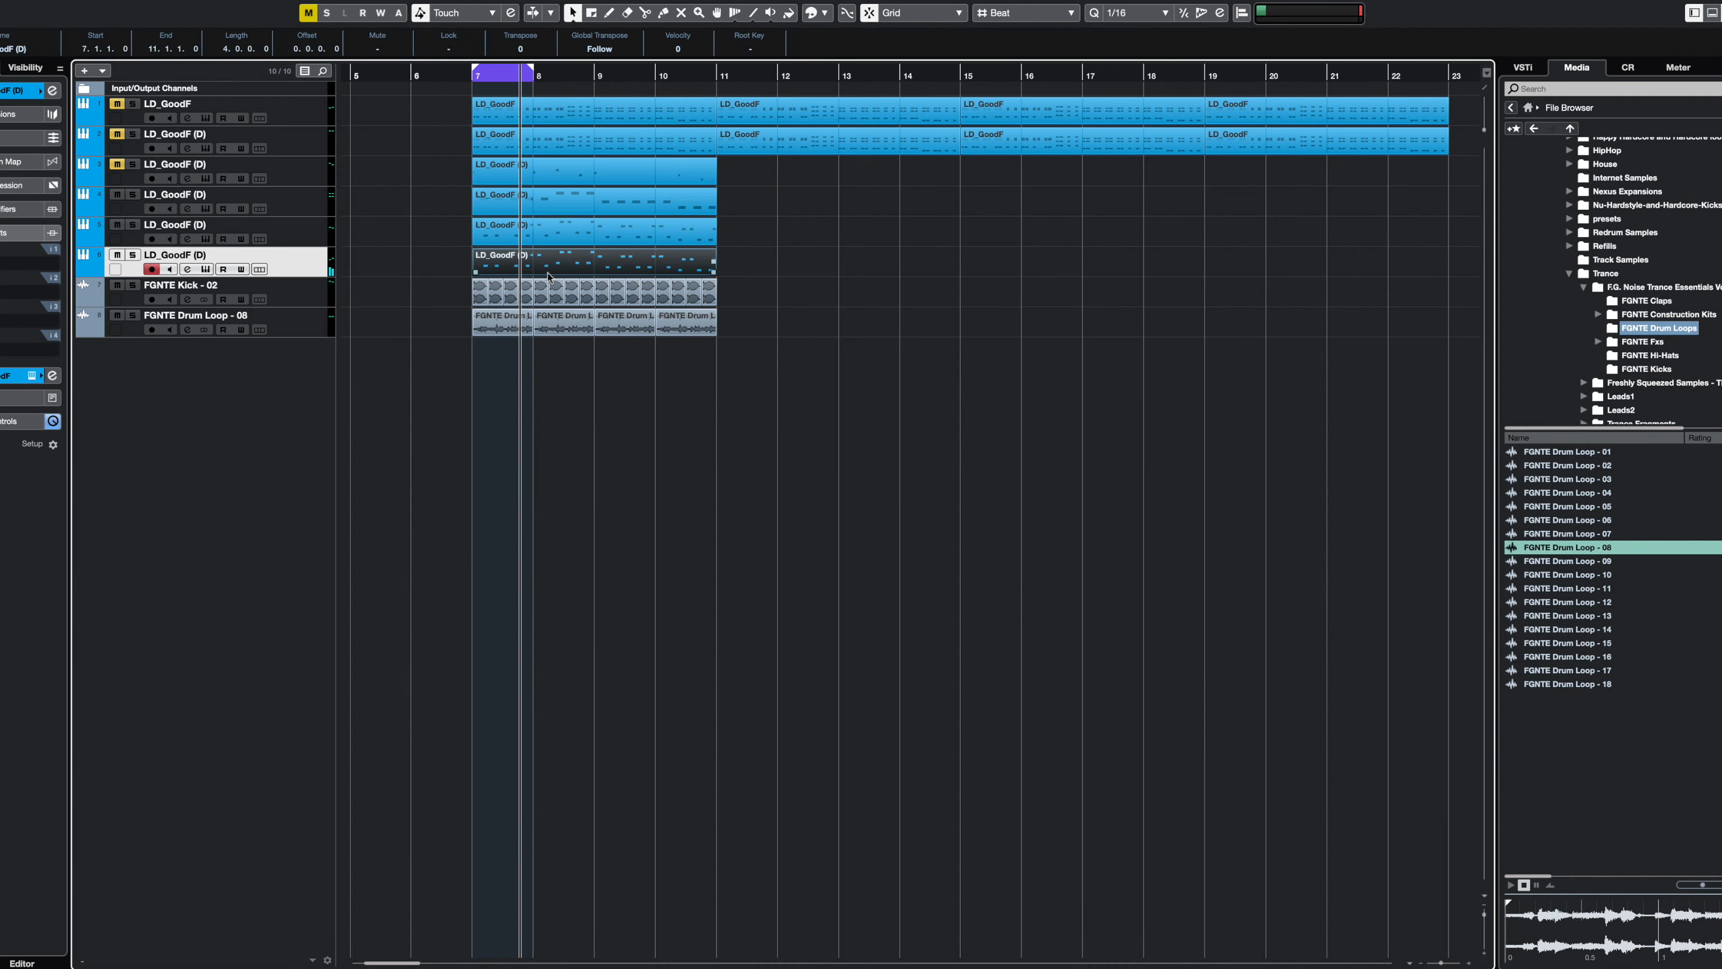
{"action": "double_click", "coordinate": [530, 272]}
{"action": "left_click_drag", "start_coordinate": [1366, 234], "coordinate": [157, 704]}
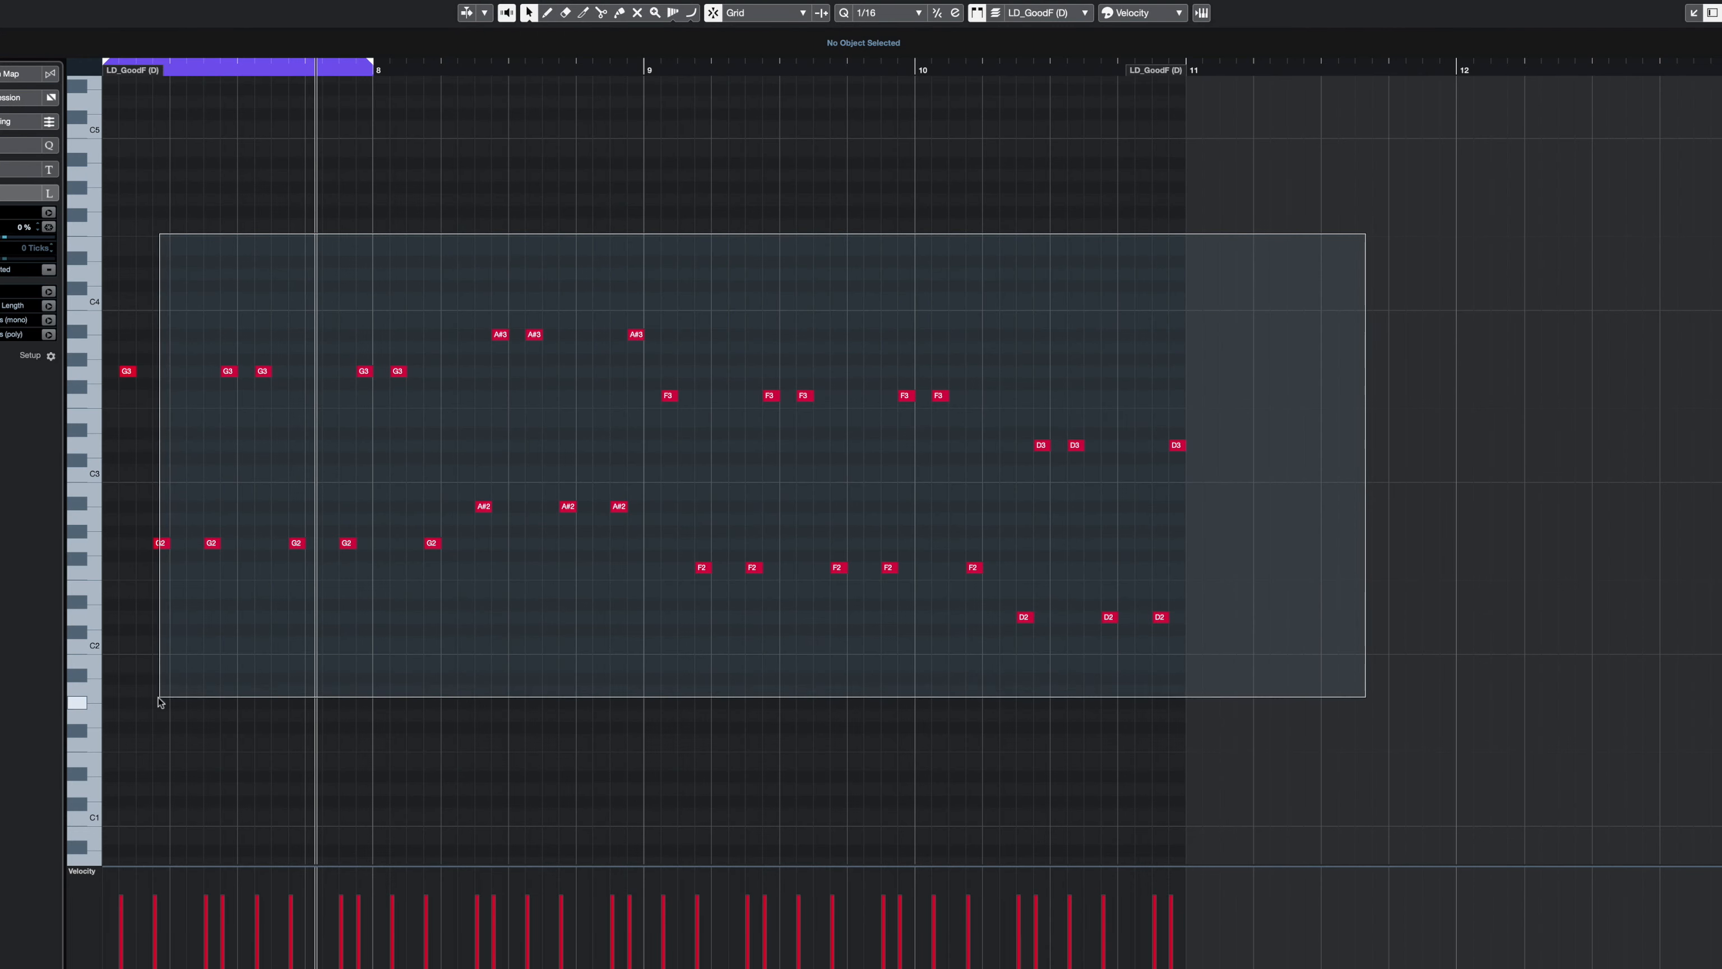
{"action": "key", "text": "Delete"}
{"action": "left_click", "coordinate": [127, 371]}
{"action": "left_click_drag", "start_coordinate": [126, 543], "coordinate": [1233, 522]}
{"action": "left_click_drag", "start_coordinate": [174, 523], "coordinate": [177, 703]}
{"action": "left_click", "coordinate": [194, 629]}
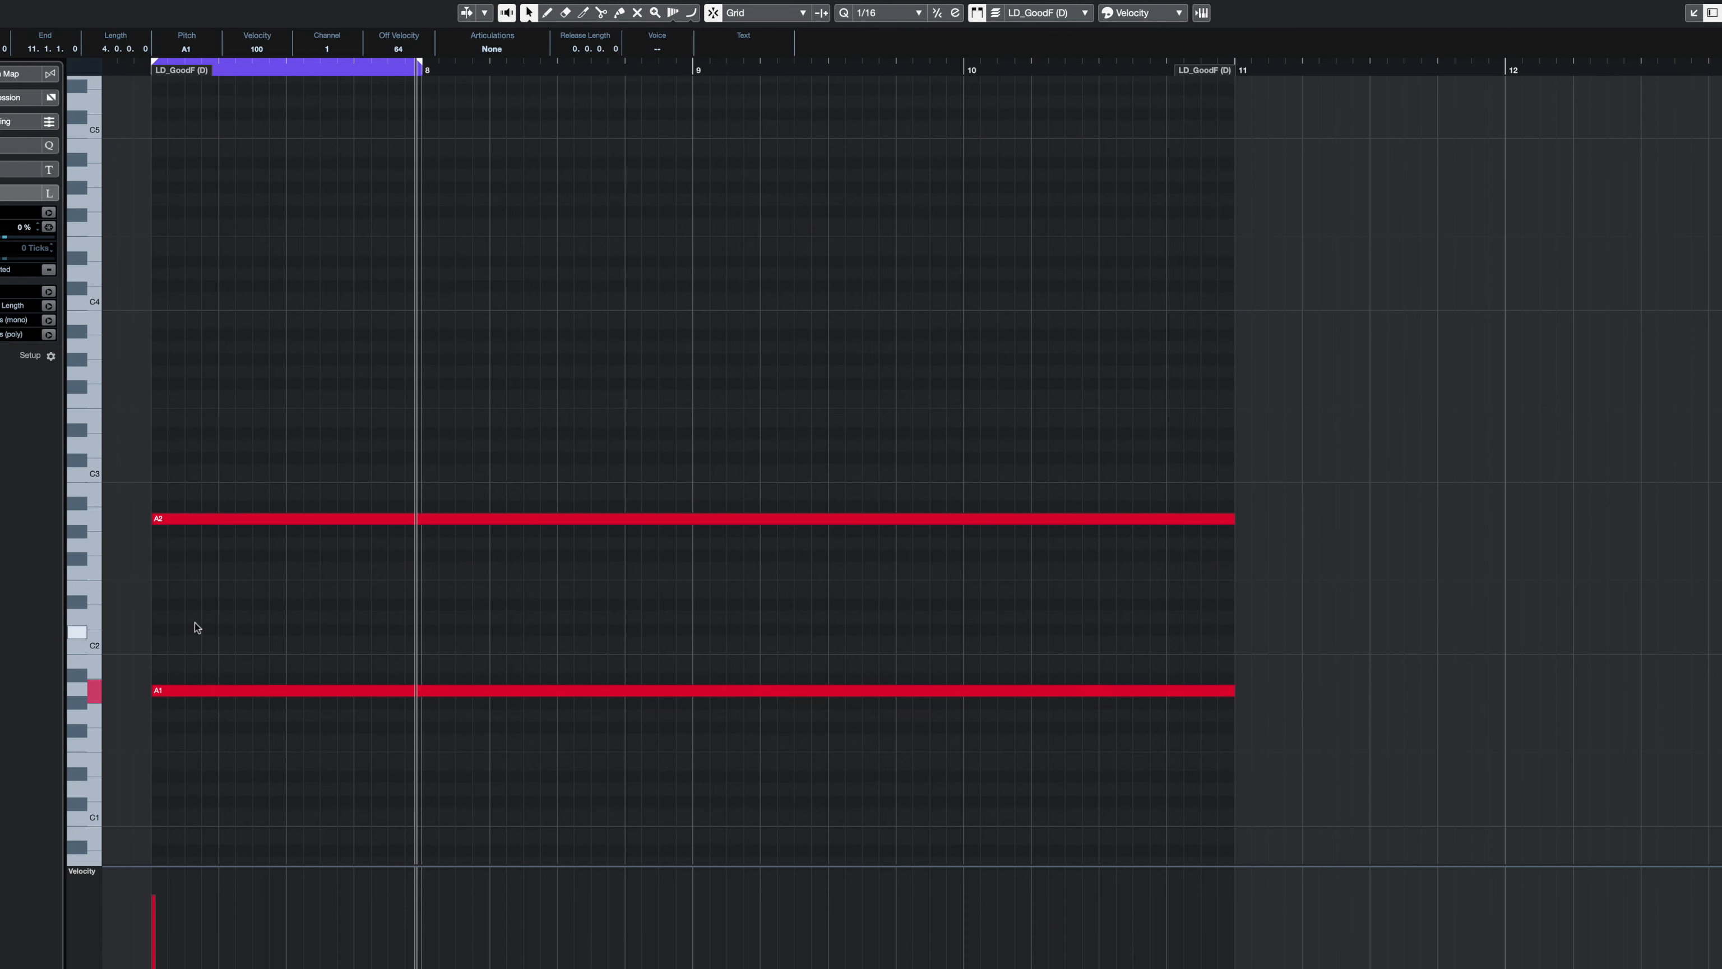
{"action": "key", "text": "Return"}
- Solo the sixth synth track and set the playback cycle to its event from bar 7 to 11
{"action": "left_click", "coordinate": [137, 257]}
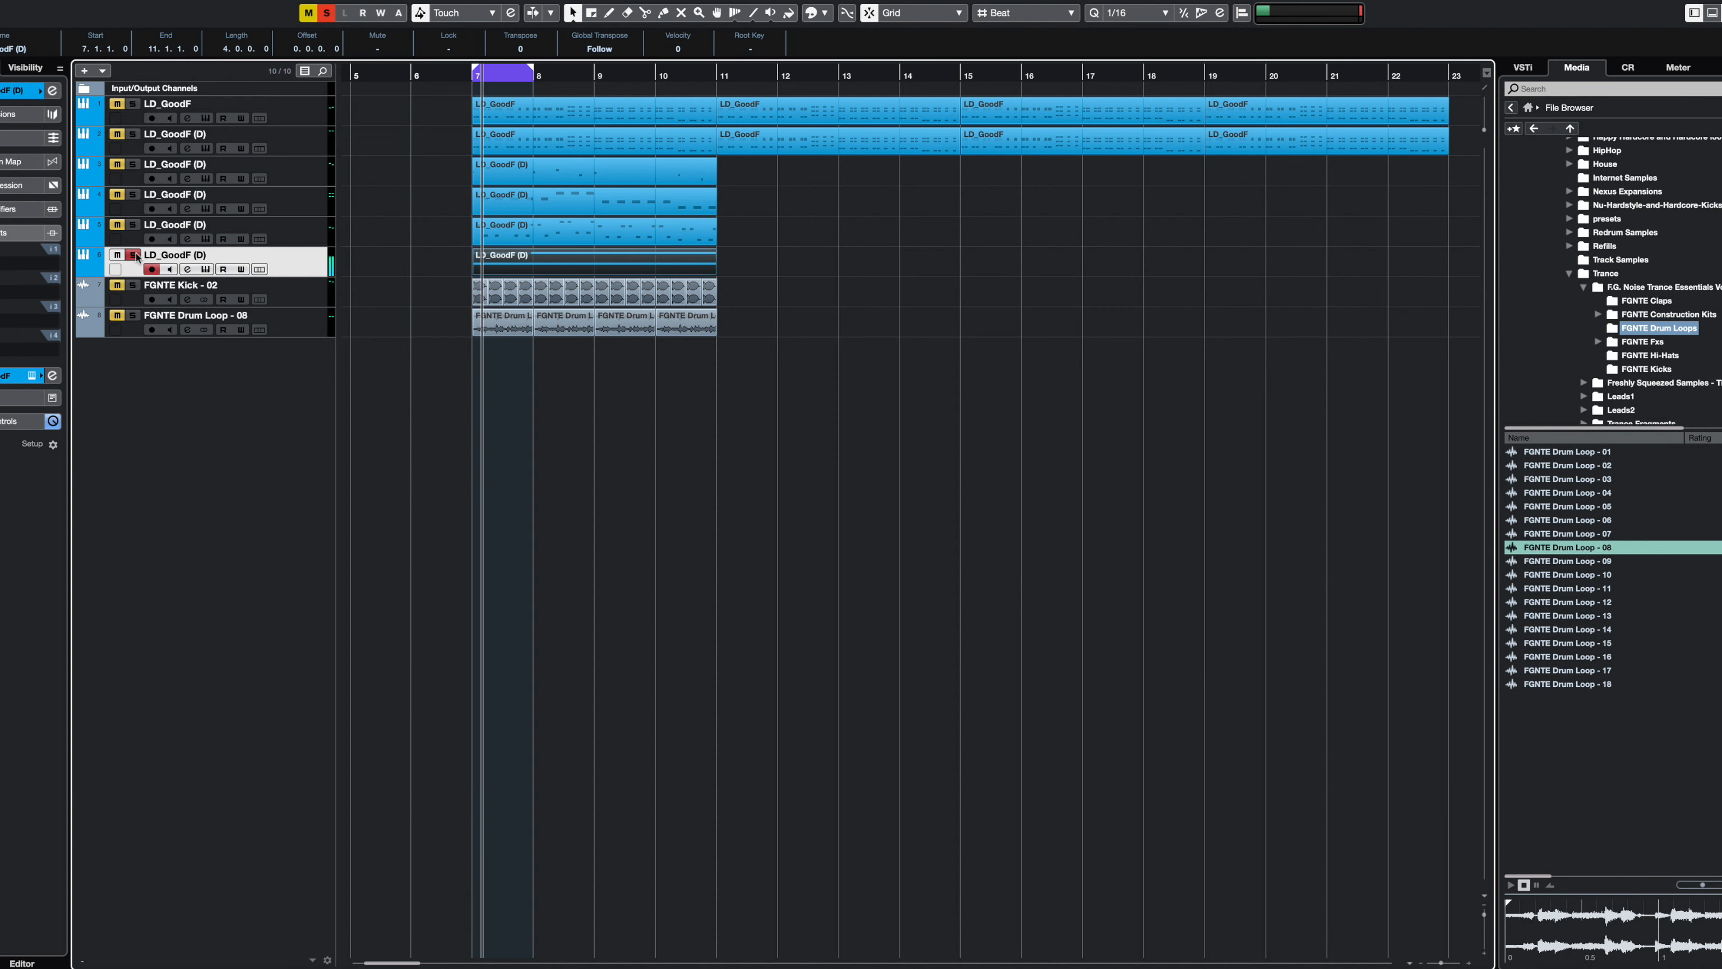
{"action": "key", "text": "p"}
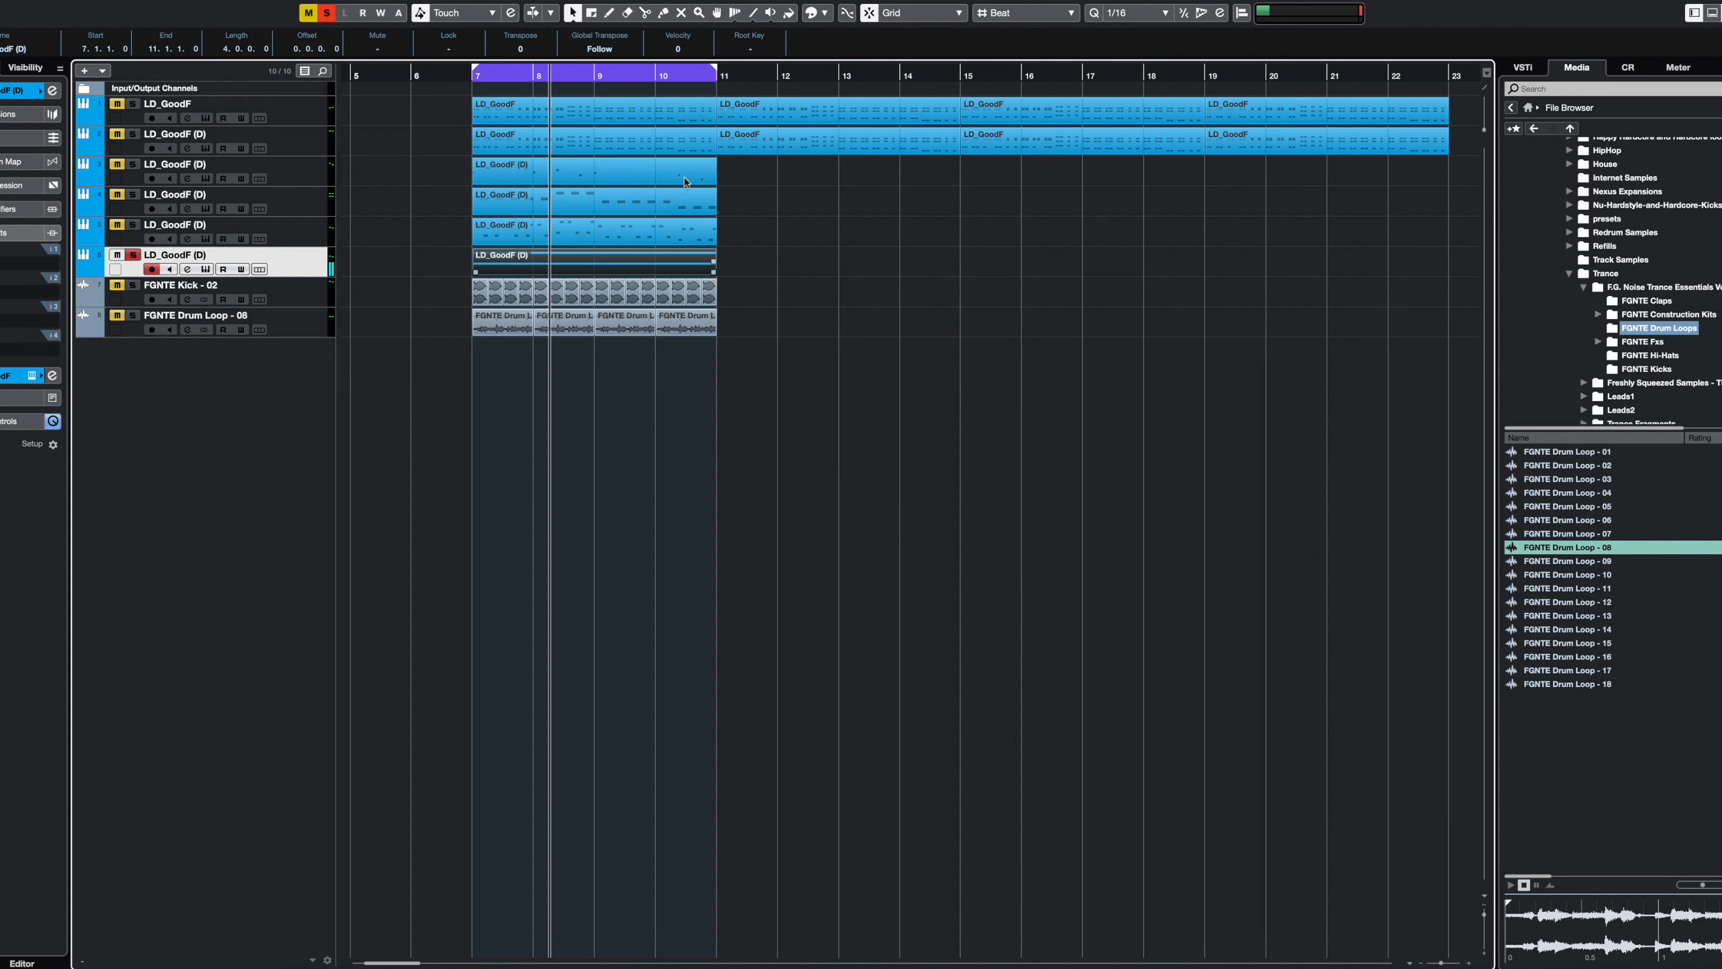
- Copy the fourth and fifth synth tracks' events to bar 11, and shorten the originals to two beats repeated seven times up to bar 11
{"action": "left_click_drag", "start_coordinate": [726, 203], "coordinate": [700, 234]}
{"action": "key", "text": "super+d"}
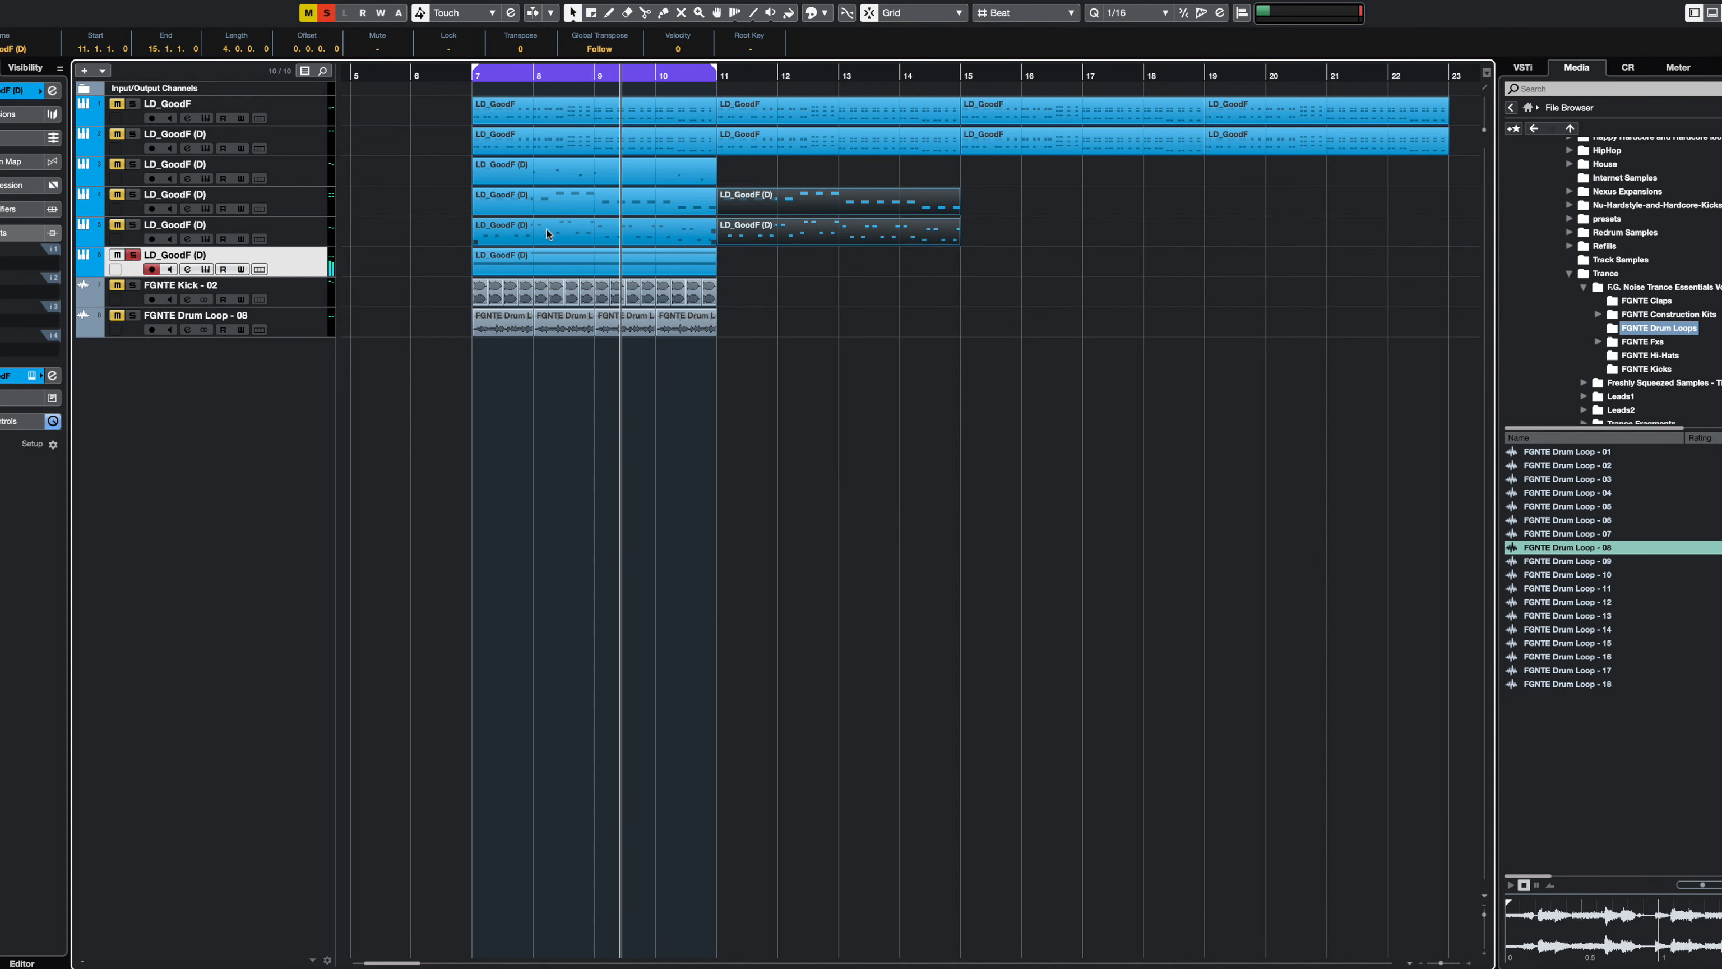
{"action": "left_click_drag", "start_coordinate": [428, 203], "coordinate": [499, 242]}
{"action": "key", "text": "super+d"}
{"action": "key", "text": "super+d"}
{"action": "key", "text": "super+d"}
{"action": "key", "text": "super+d"}
{"action": "key", "text": "super+d"}
{"action": "key", "text": "super+d"}
{"action": "key", "text": "super+d"}
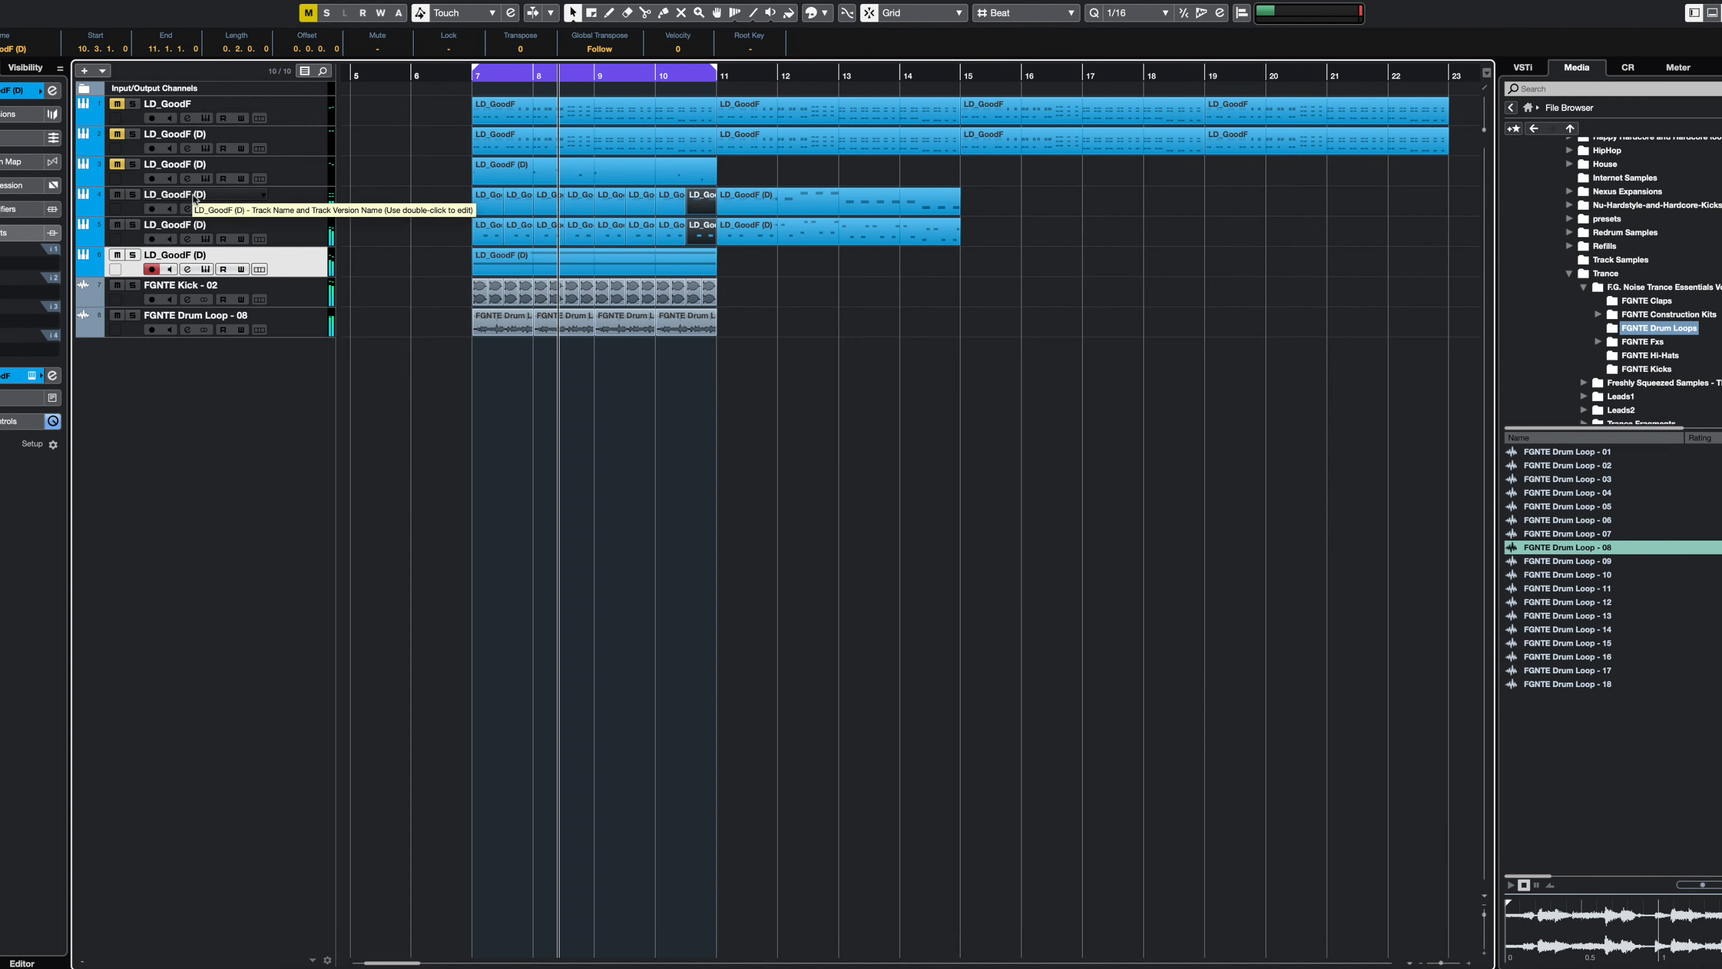
- Compare the bass notes in the fourth and fifth synth tracks with the notes in the first three synth tracks' events from bar 7
{"action": "double_click", "coordinate": [479, 233]}
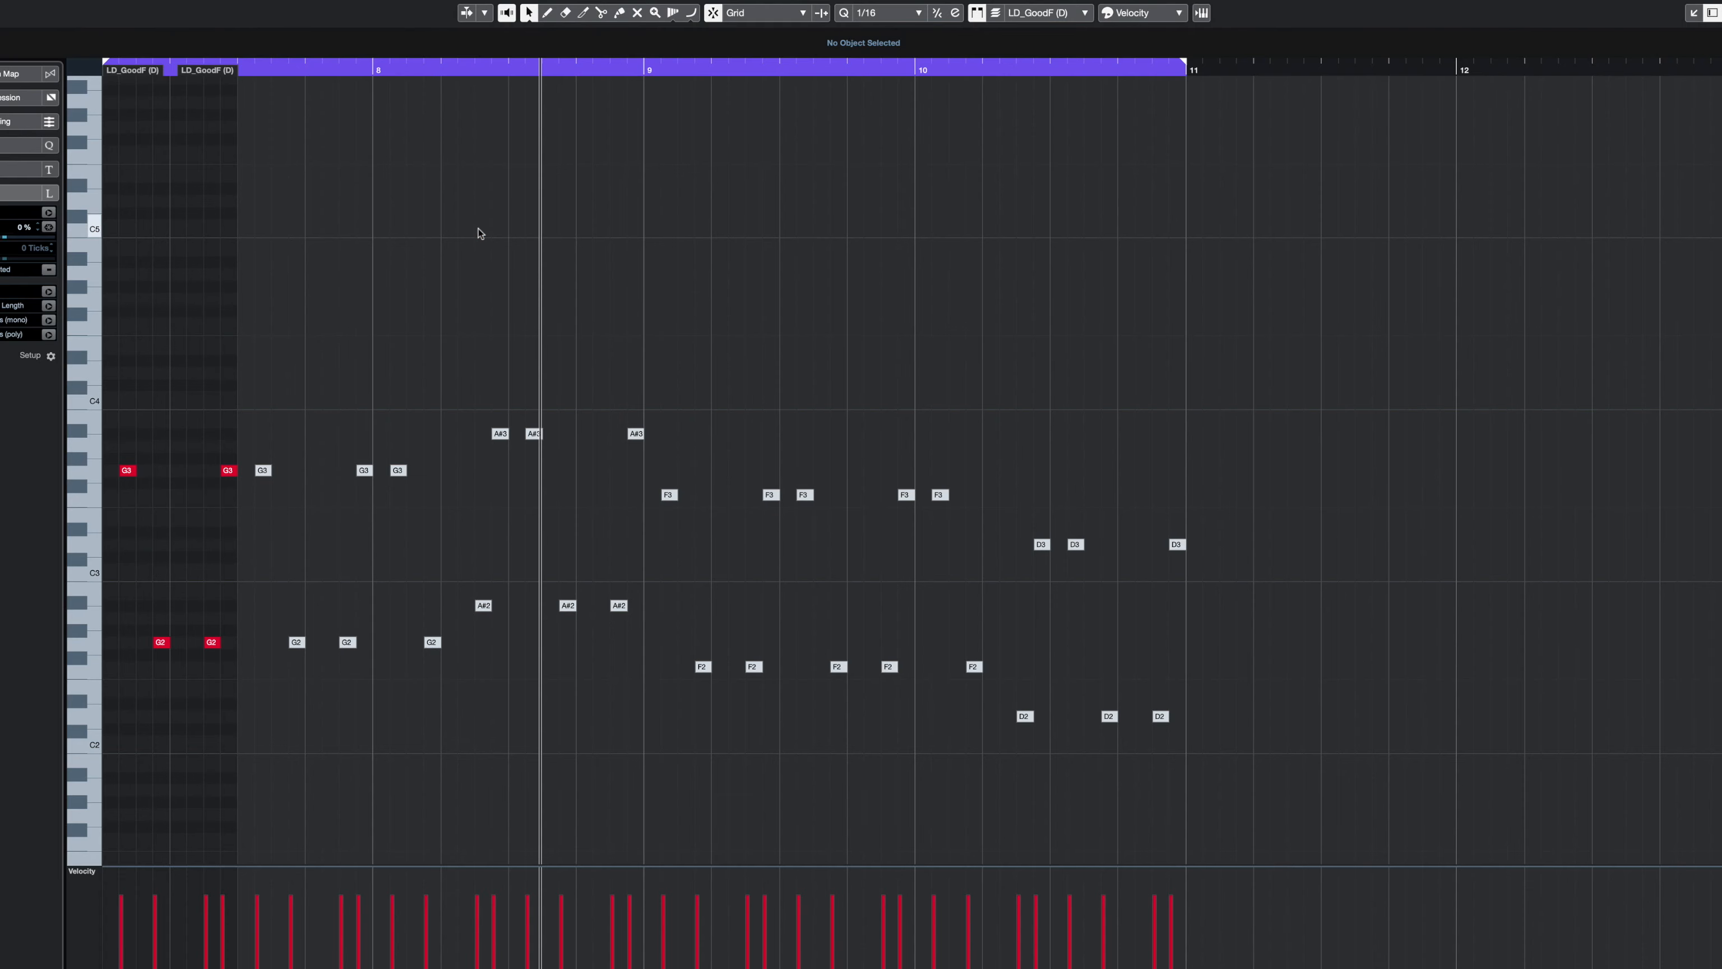
{"action": "key", "text": "Return"}
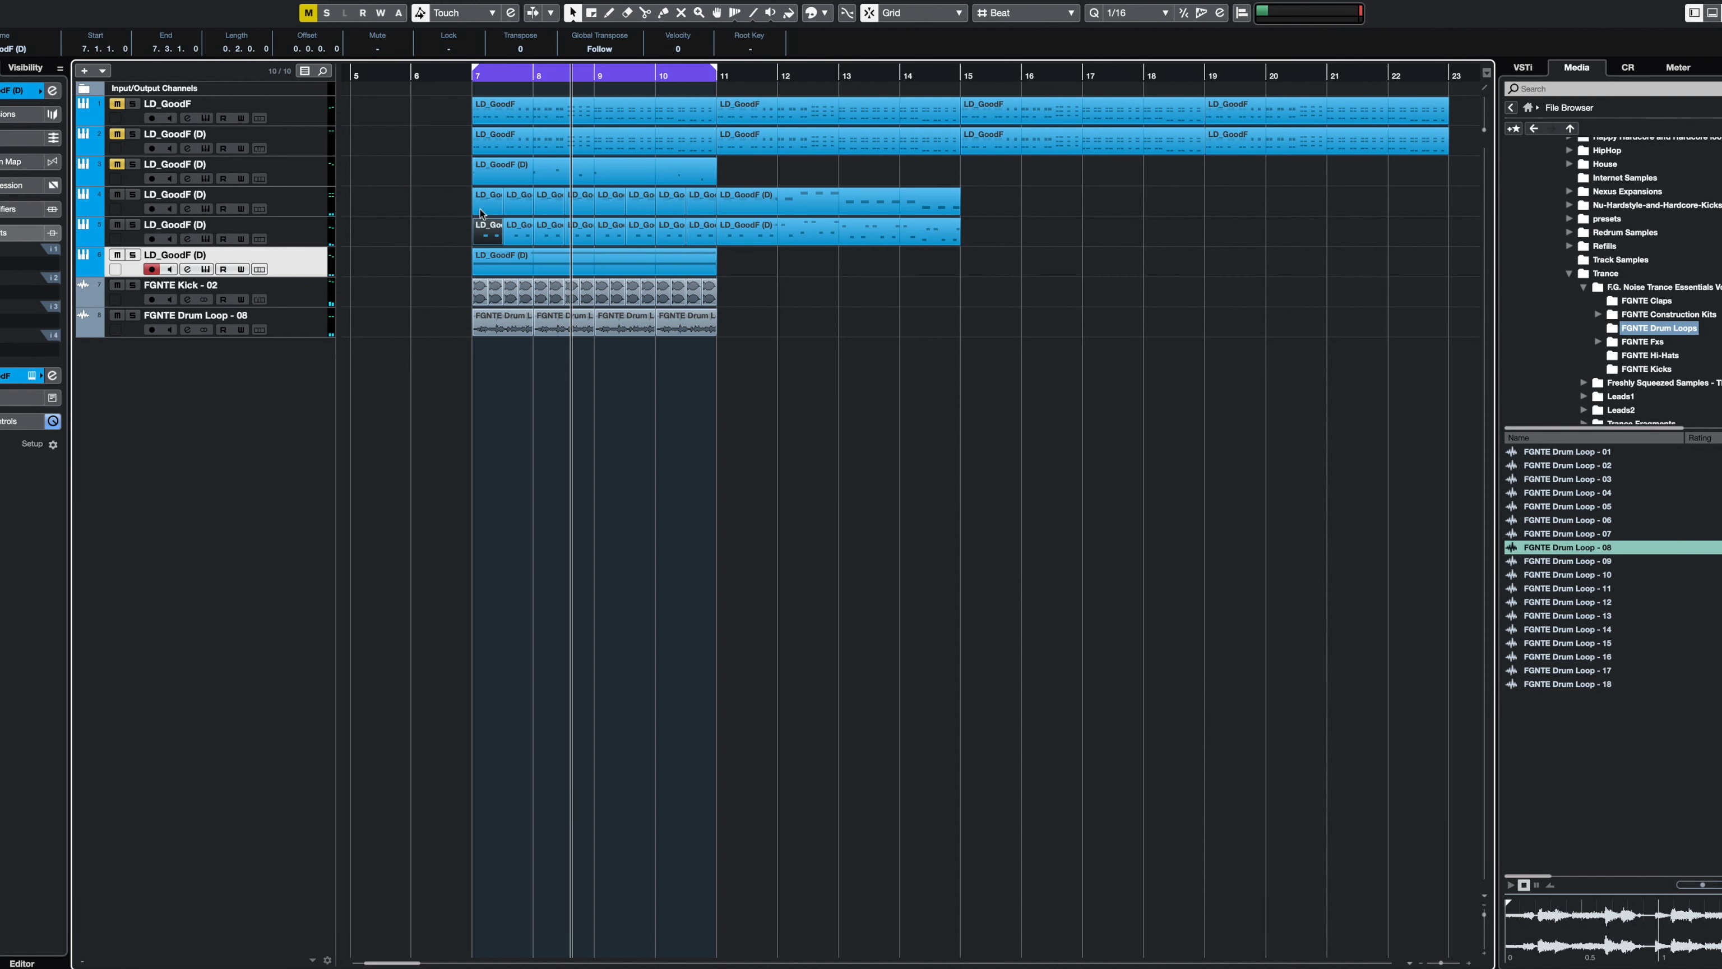
{"action": "left_click_drag", "start_coordinate": [450, 203], "coordinate": [703, 238]}
{"action": "key", "text": "Return"}
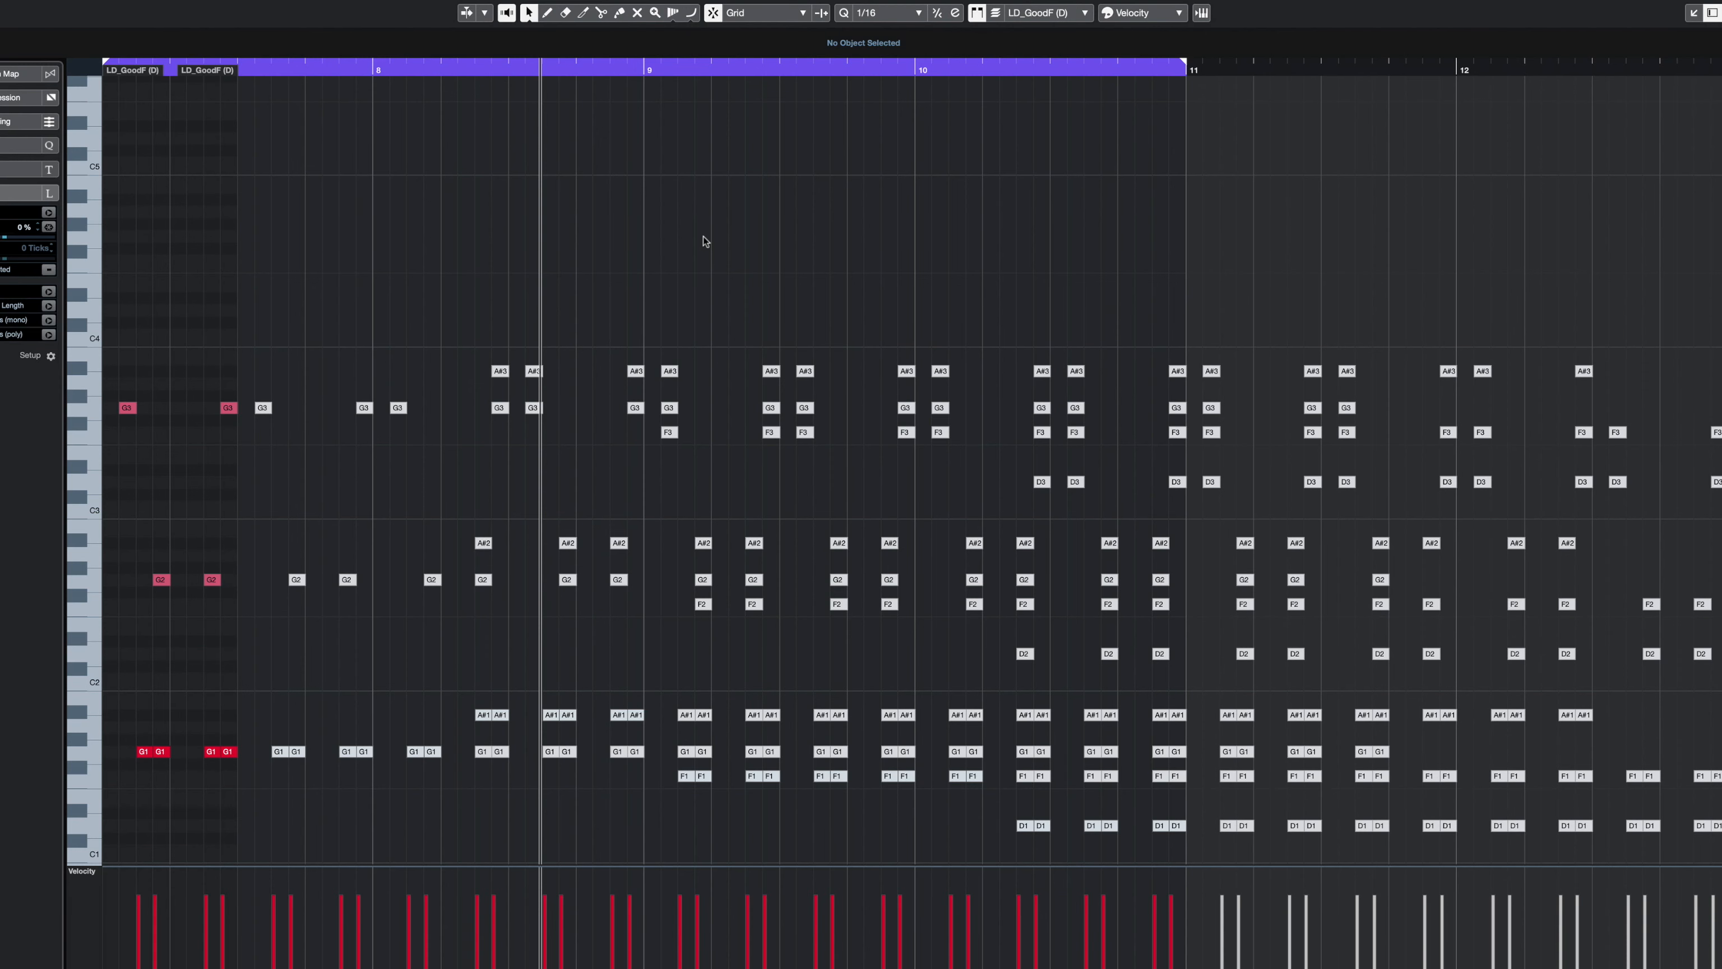
{"action": "key", "text": "Return"}
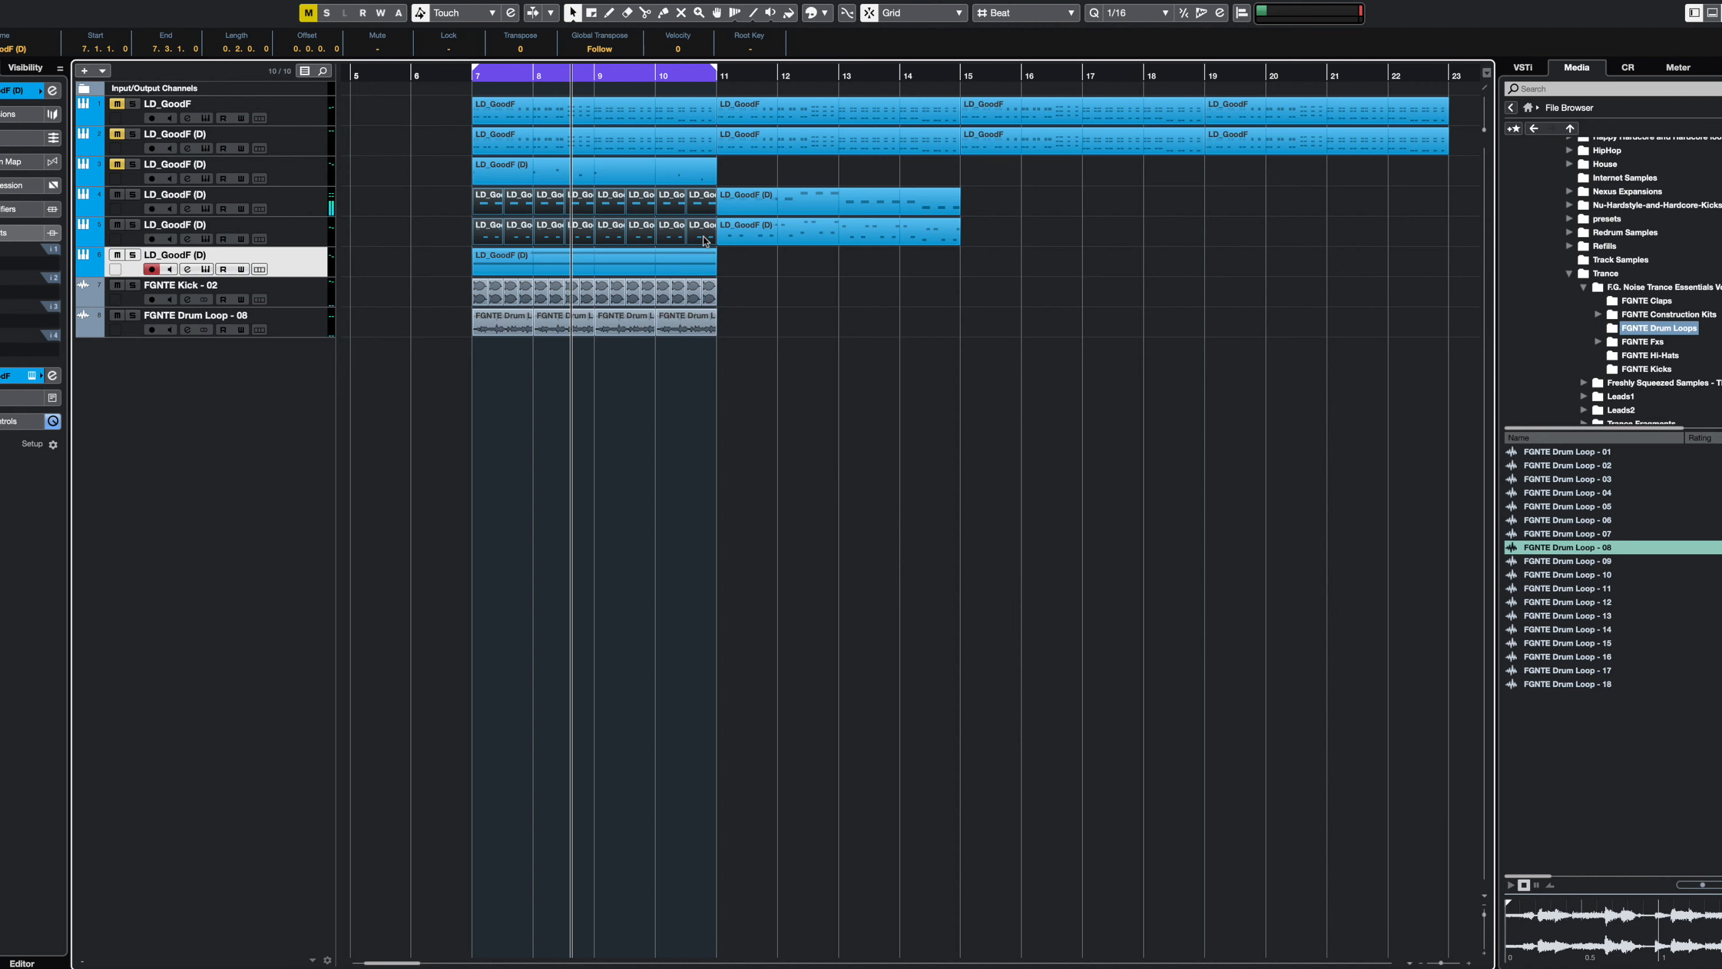
{"action": "left_click", "coordinate": [533, 148]}
{"action": "key", "text": "Return"}
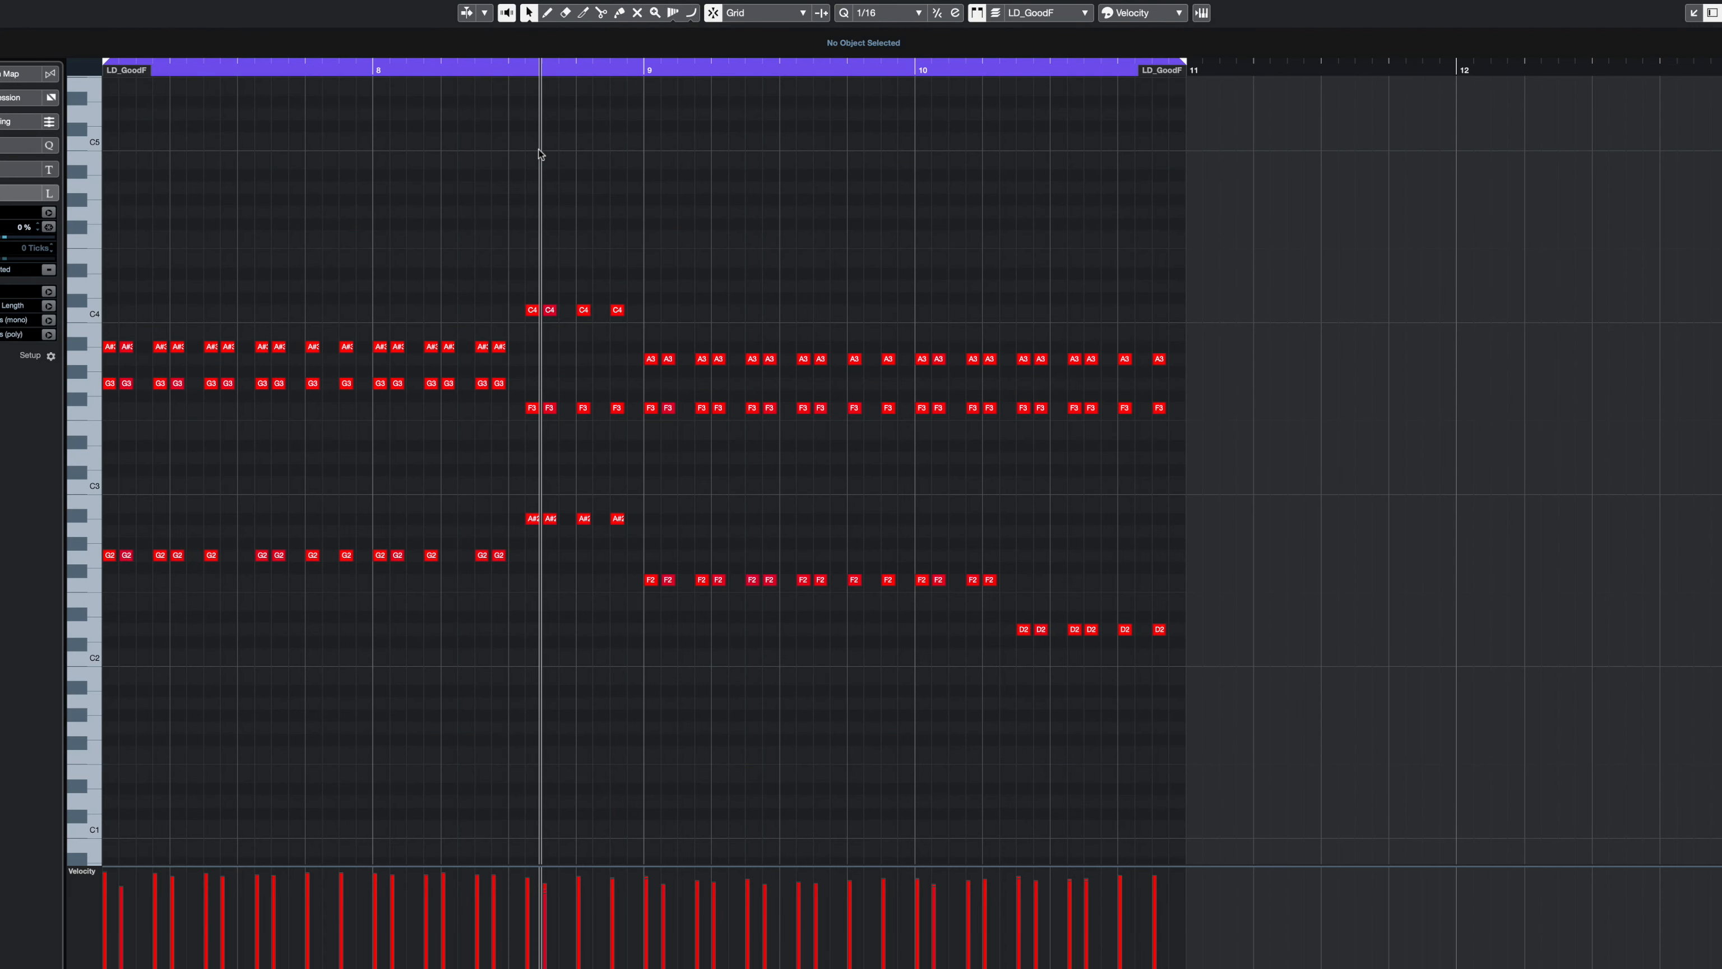
{"action": "key", "text": "Return"}
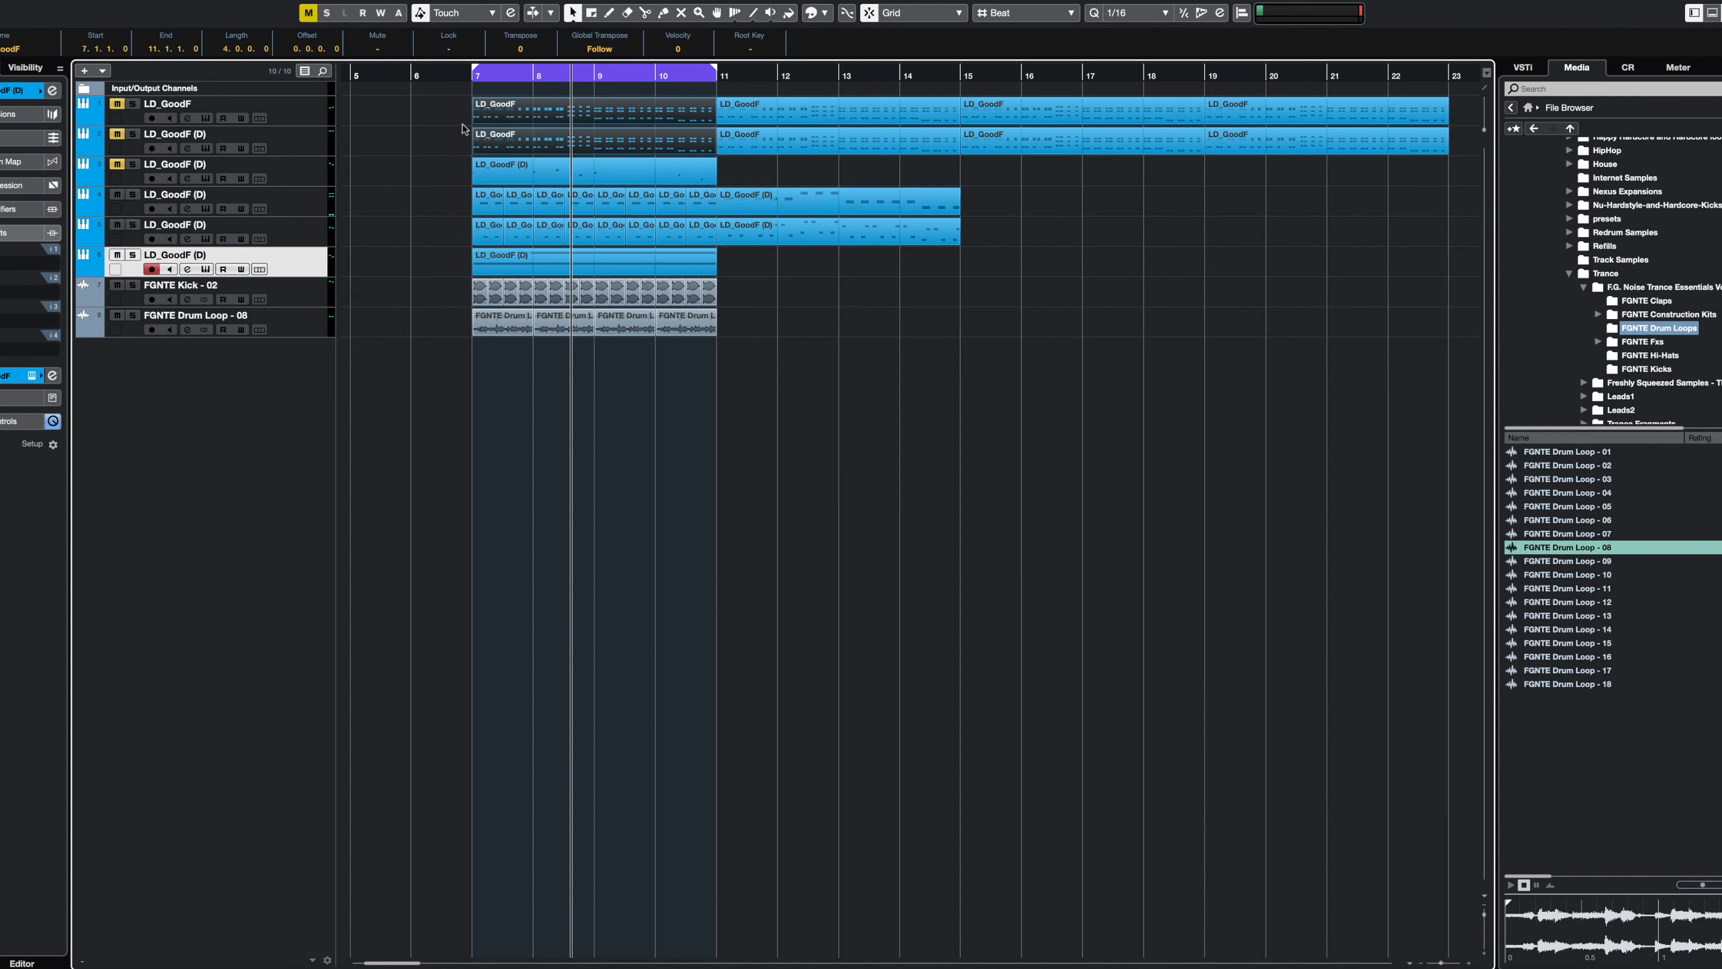
{"action": "left_click", "coordinate": [576, 167]}
{"action": "key", "text": "Return"}
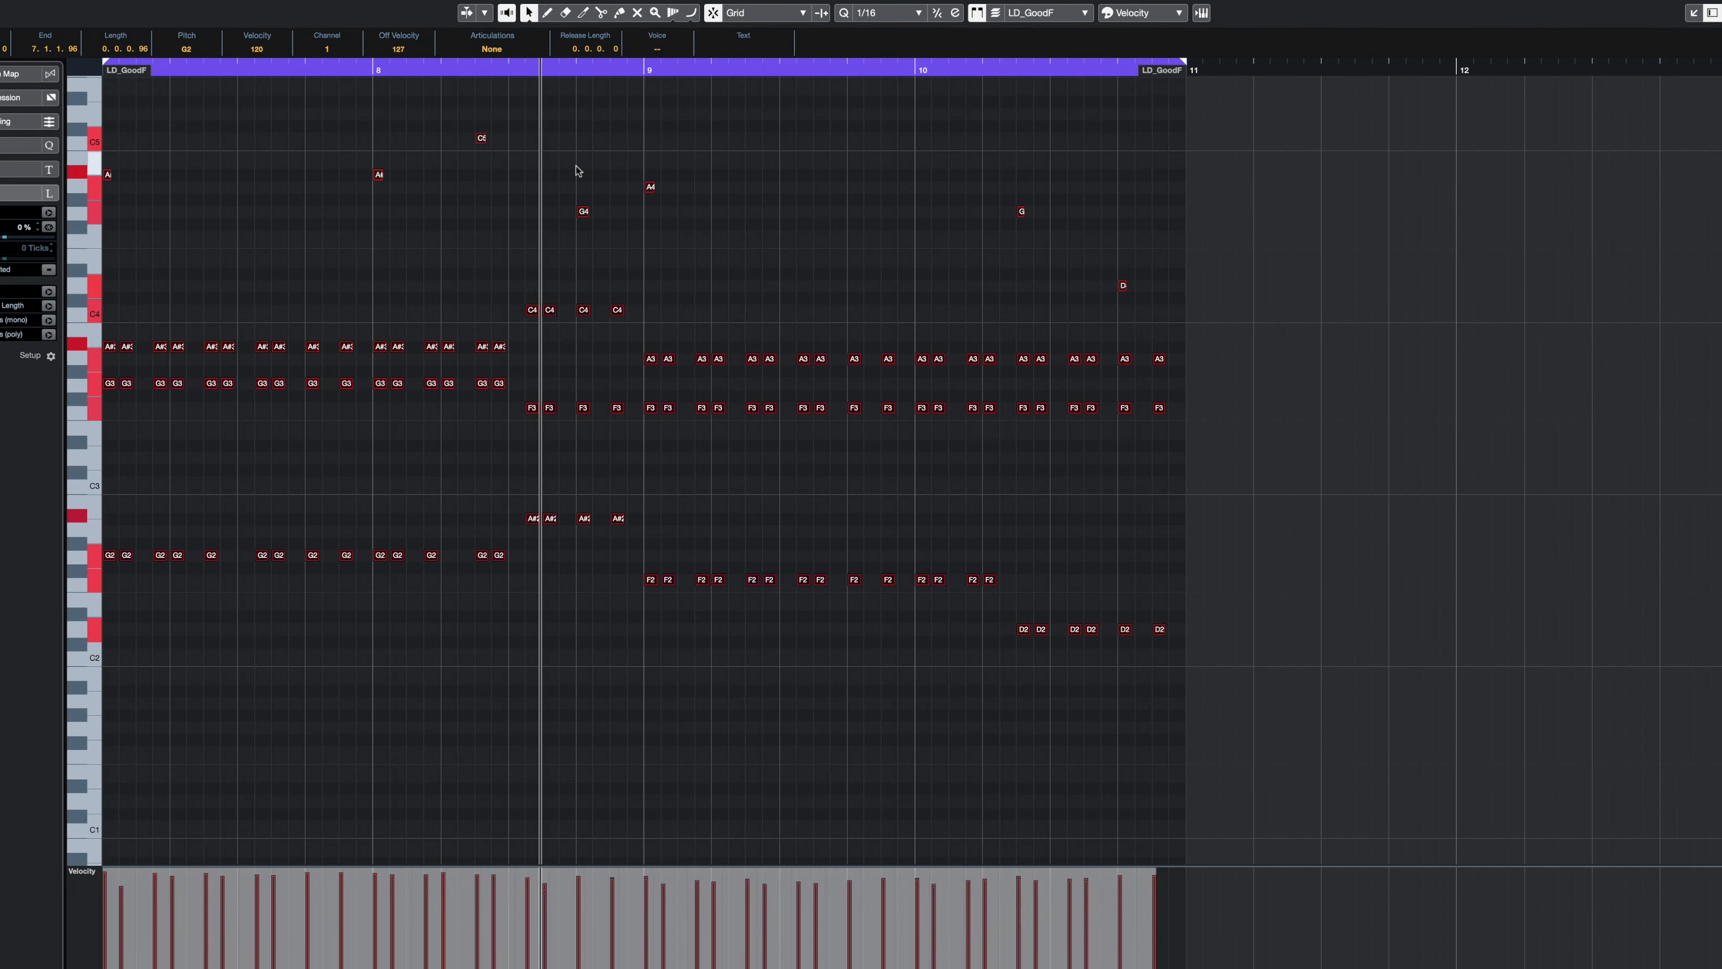
{"action": "key", "text": "Return"}
{"action": "left_click", "coordinate": [622, 405]}
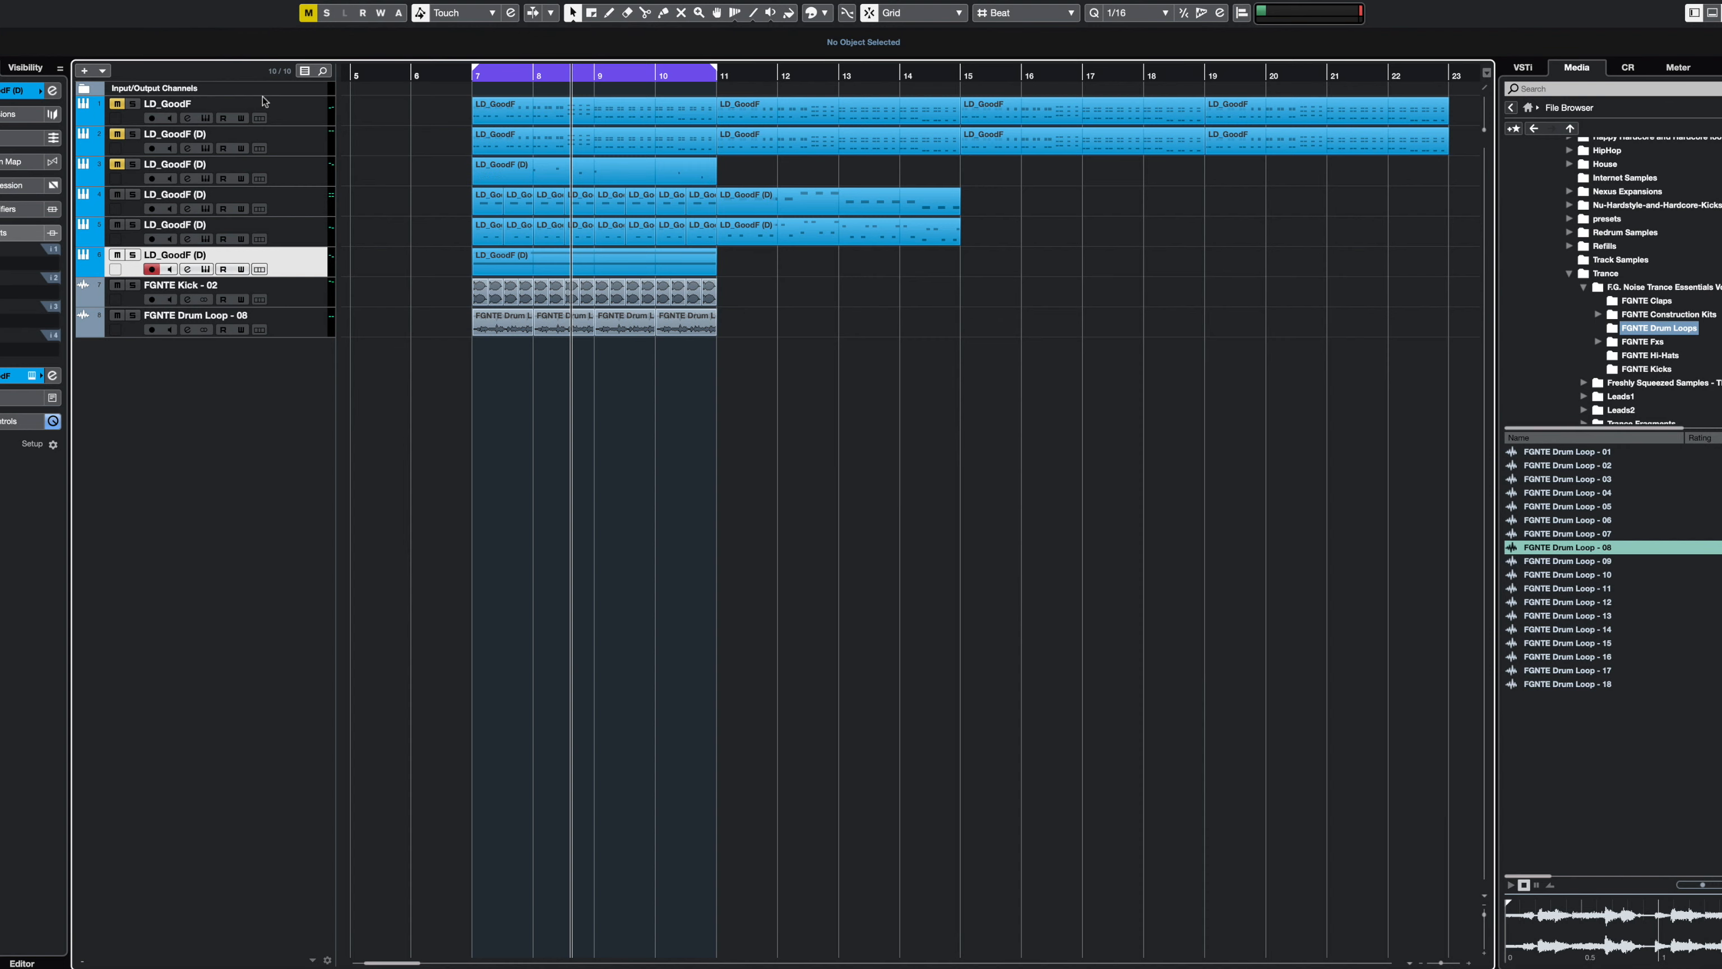
- Play back the cycle and transpose both sustained notes in the sixth synth track's event down
{"action": "key", "text": "space"}
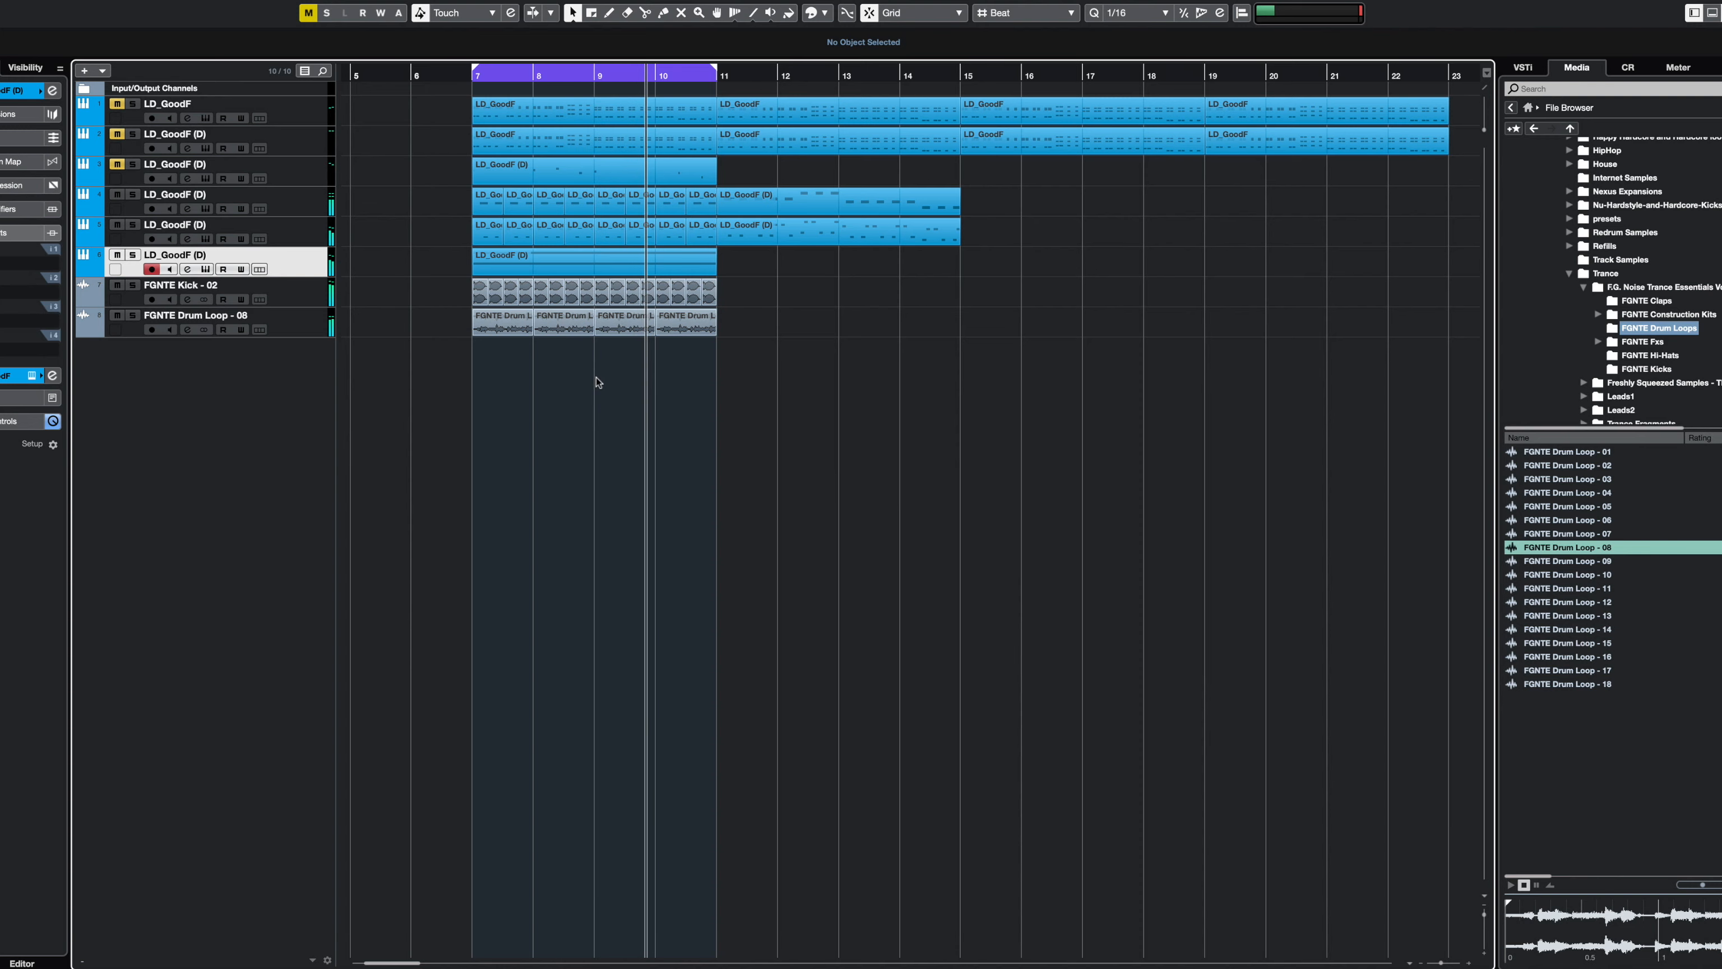
{"action": "double_click", "coordinate": [496, 270]}
{"action": "key", "text": "ctrl+a"}
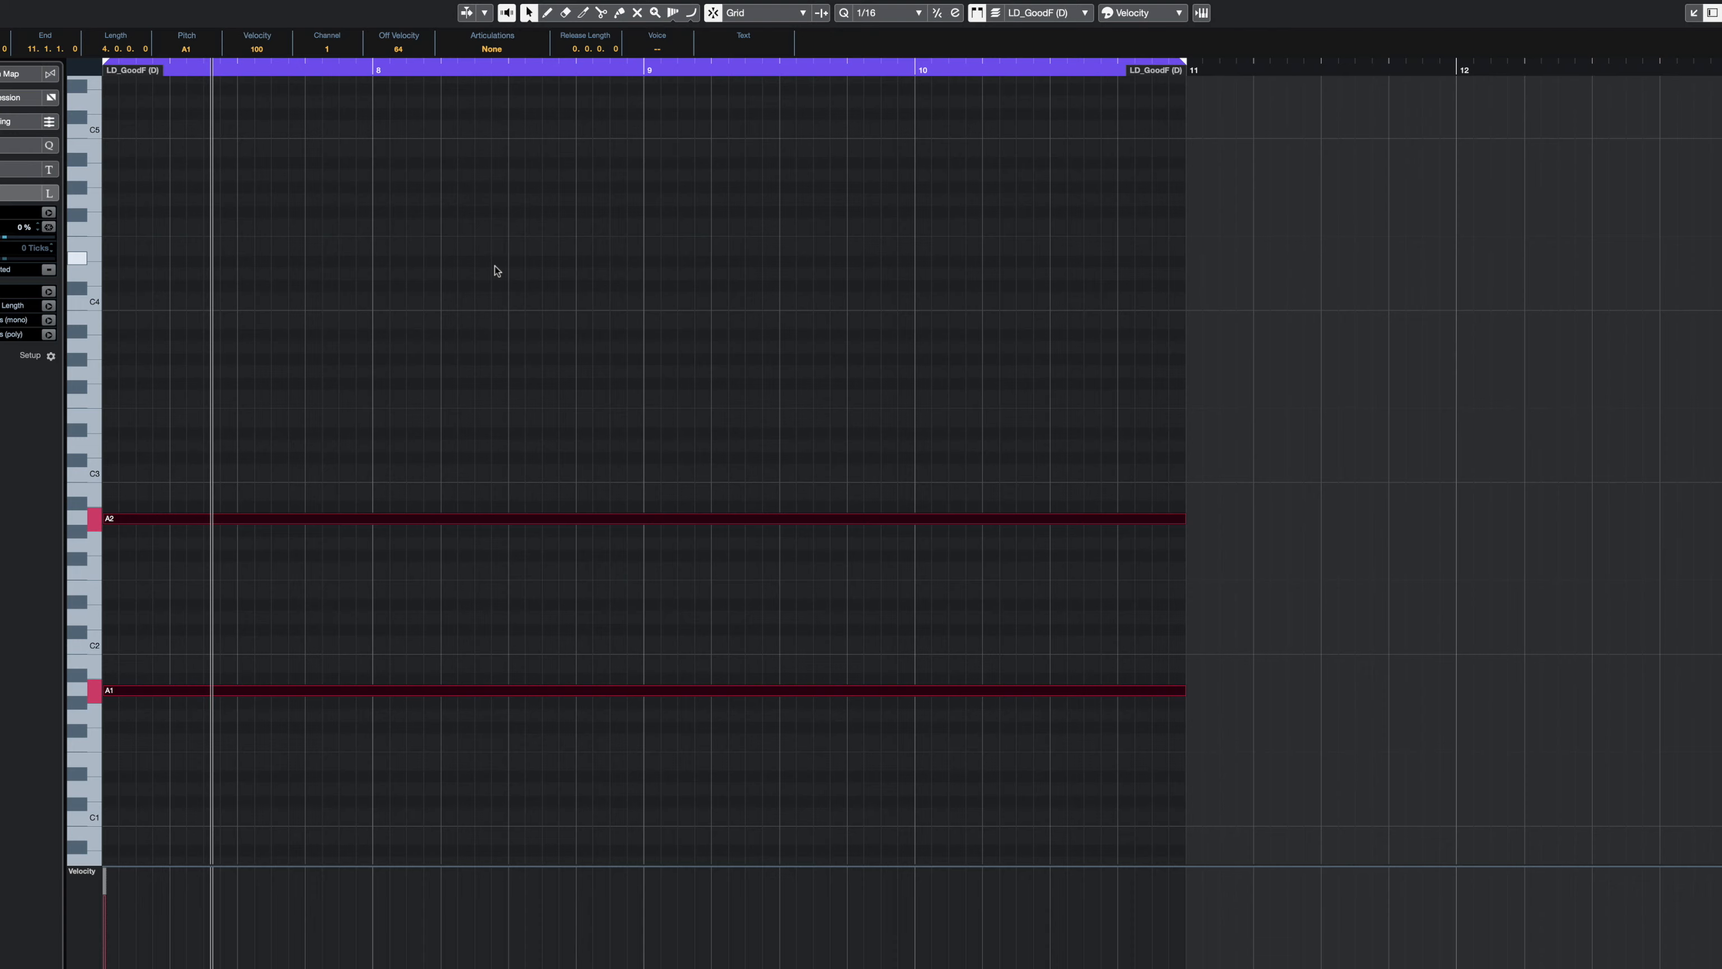
{"action": "key", "text": "shift+Down"}
{"action": "key", "text": "Escape"}
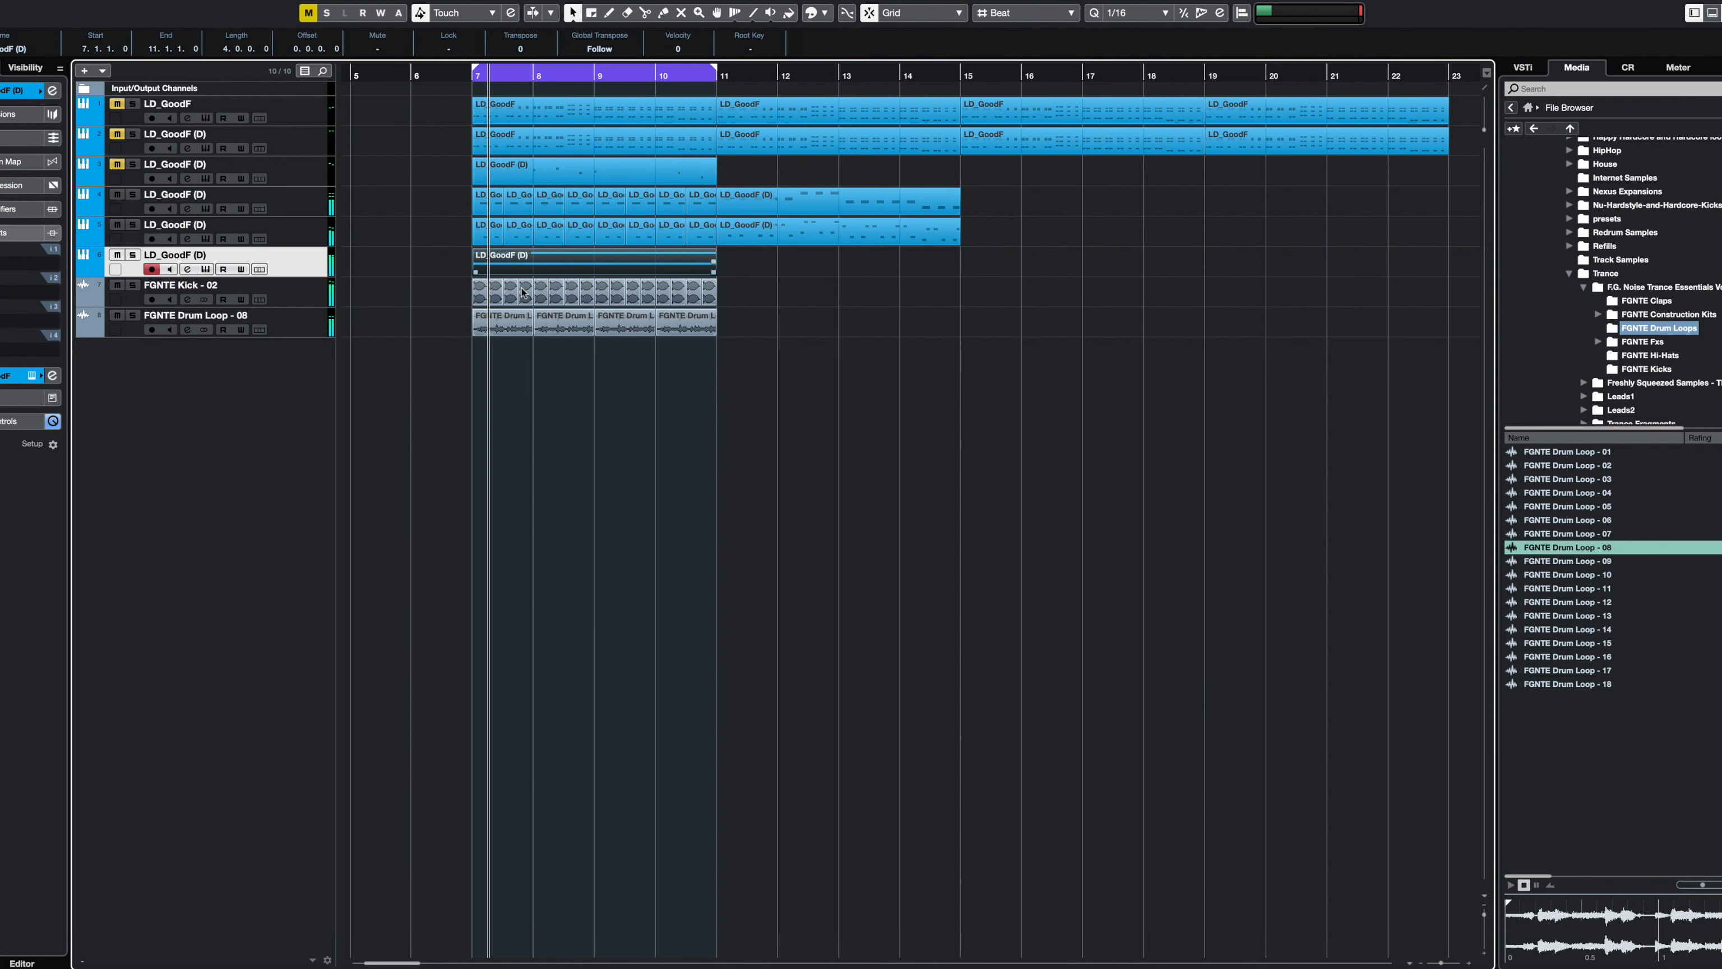
{"action": "left_click", "coordinate": [634, 454]}
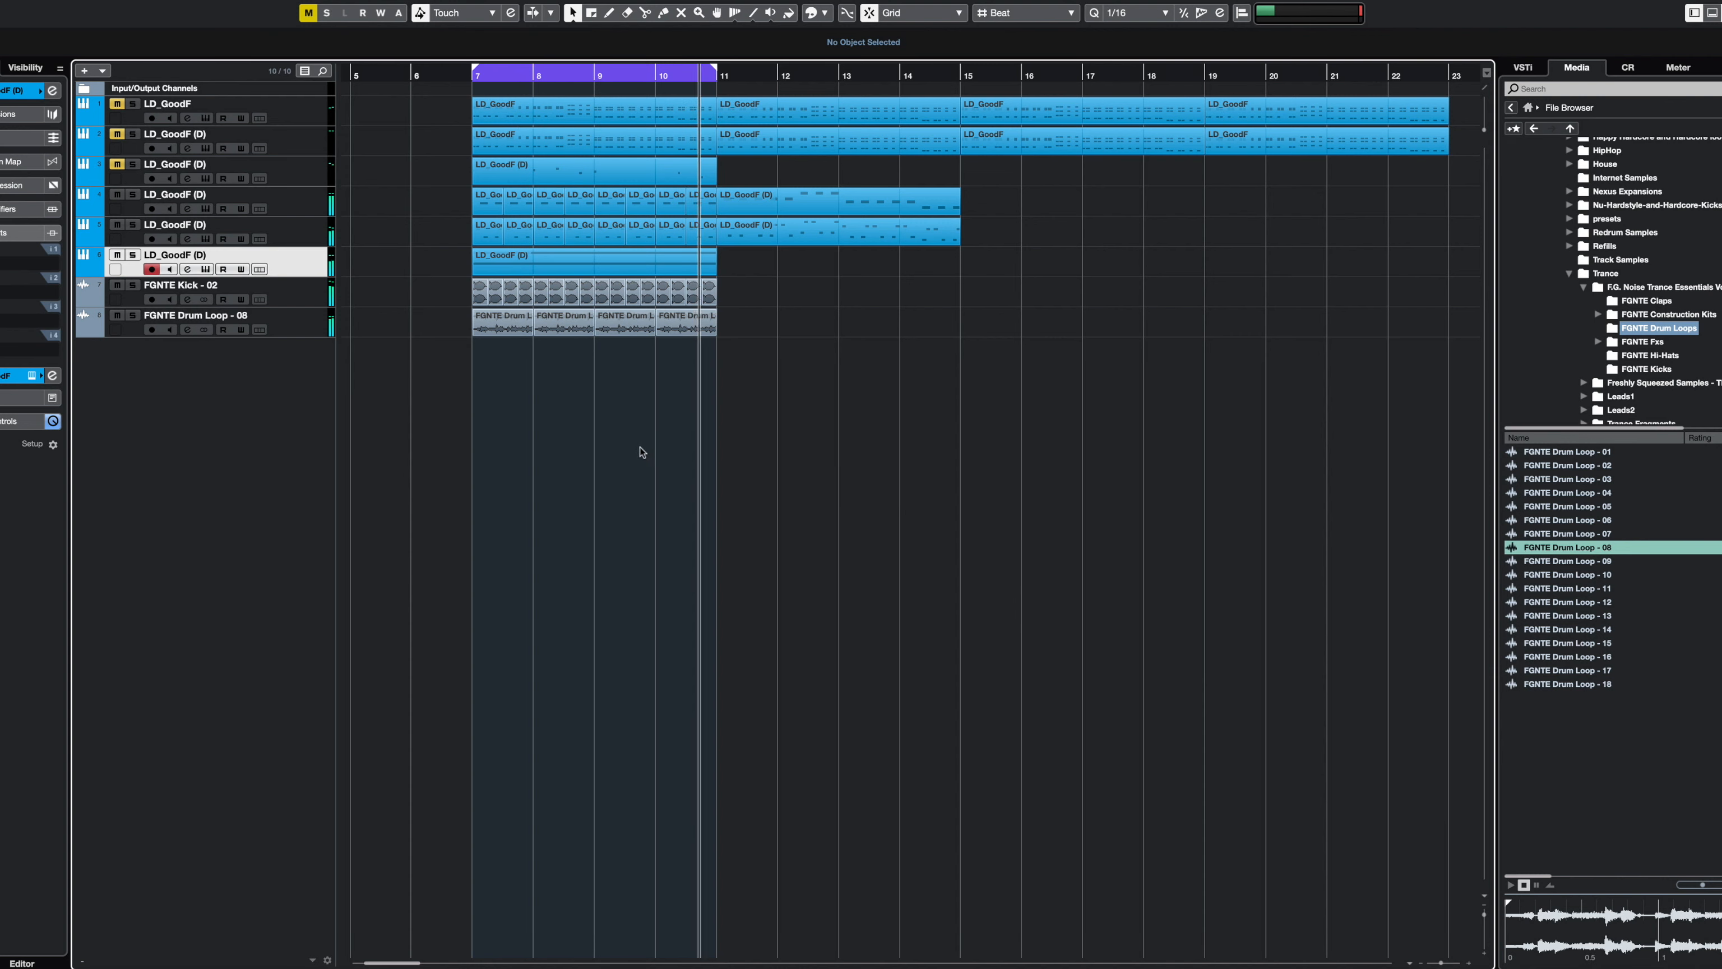
- Solo the sixth synth track and audition its Spire mod wheel at 1000 and back at 0, plus the first macro knob
{"action": "left_click", "coordinate": [133, 255]}
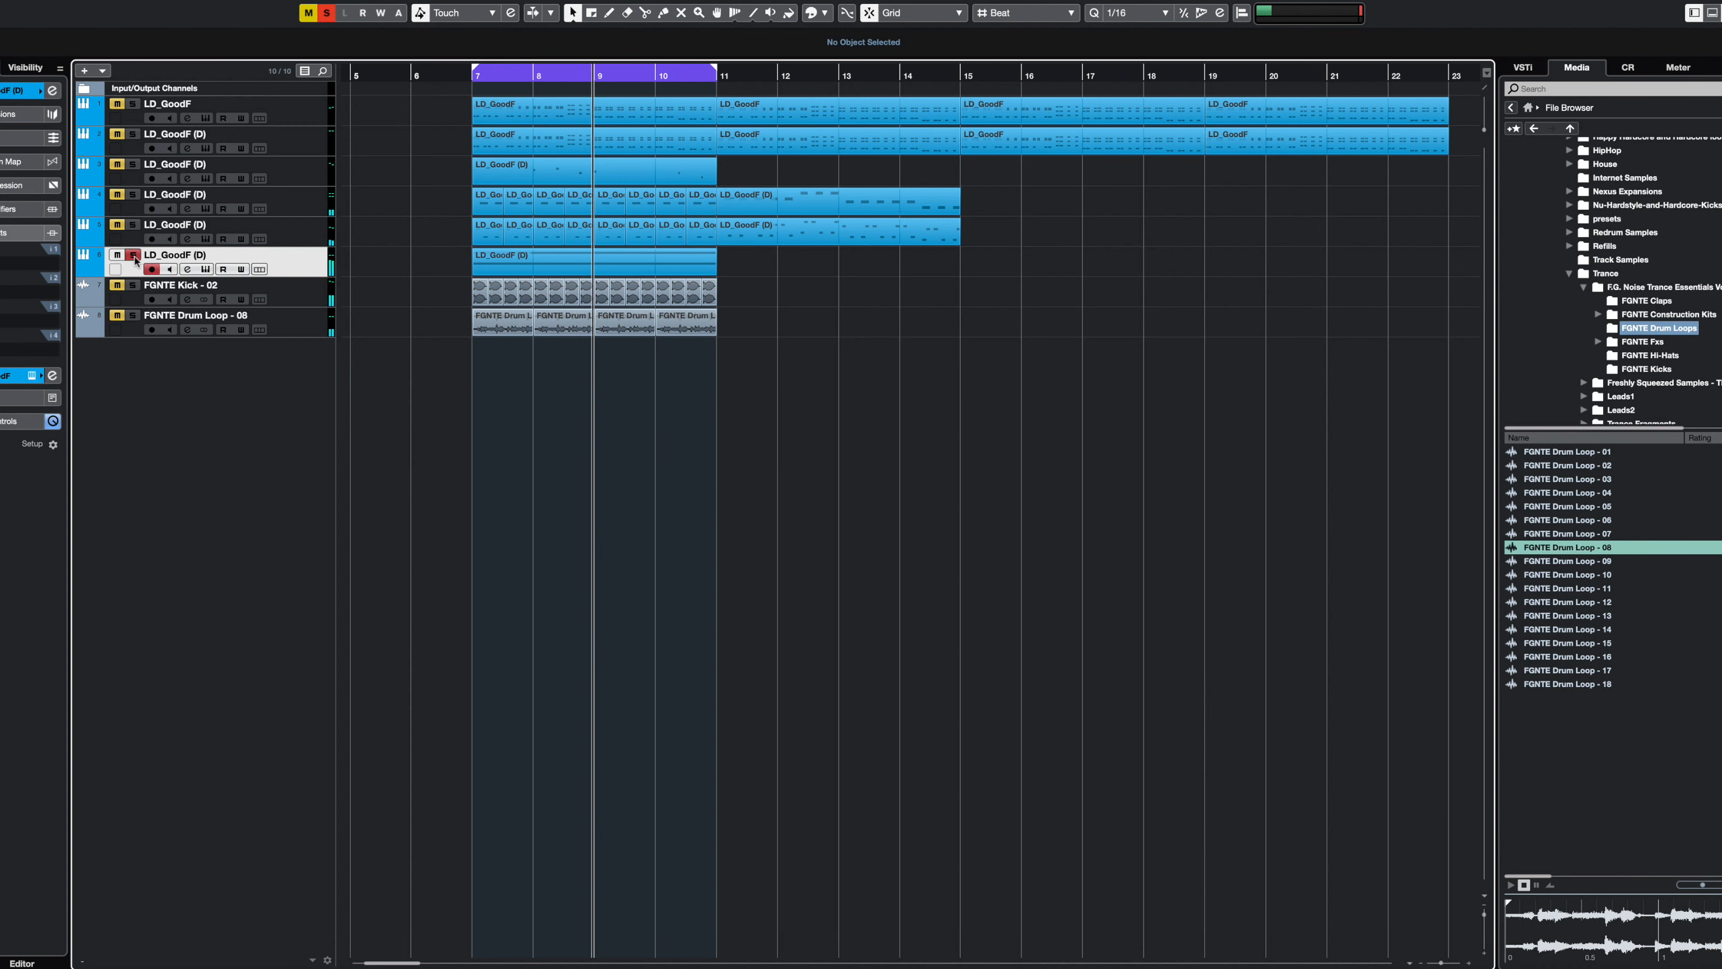
{"action": "left_click", "coordinate": [30, 376]}
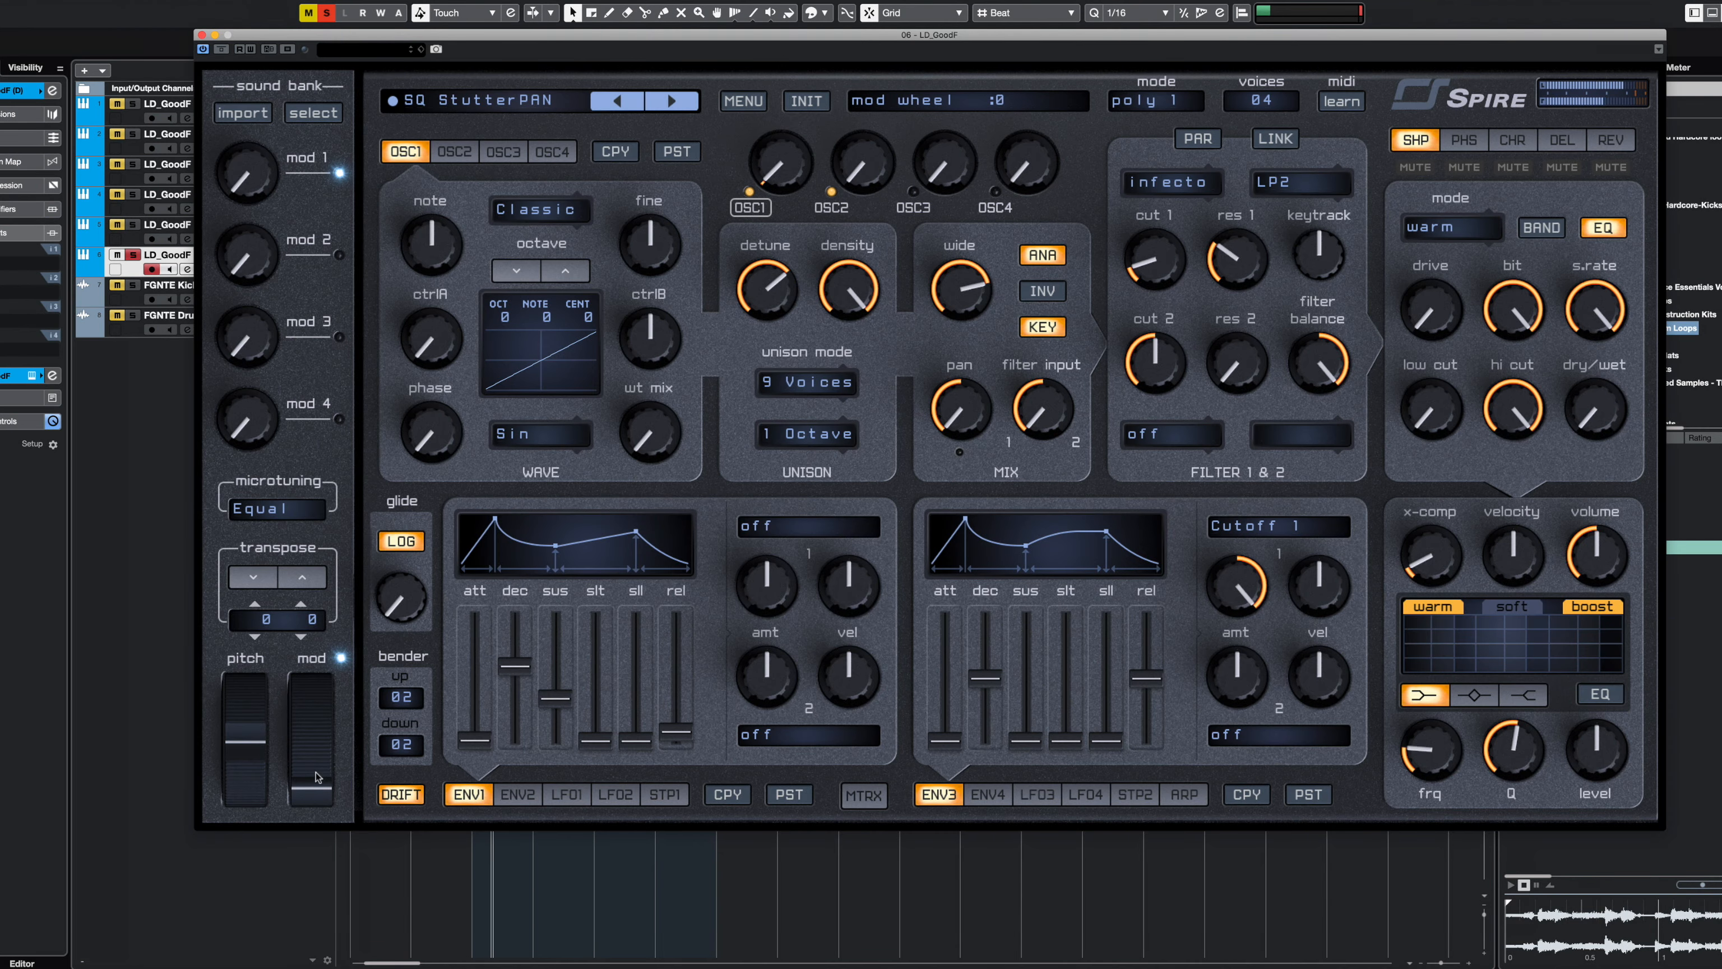
{"action": "left_click_drag", "start_coordinate": [317, 777], "coordinate": [324, 678]}
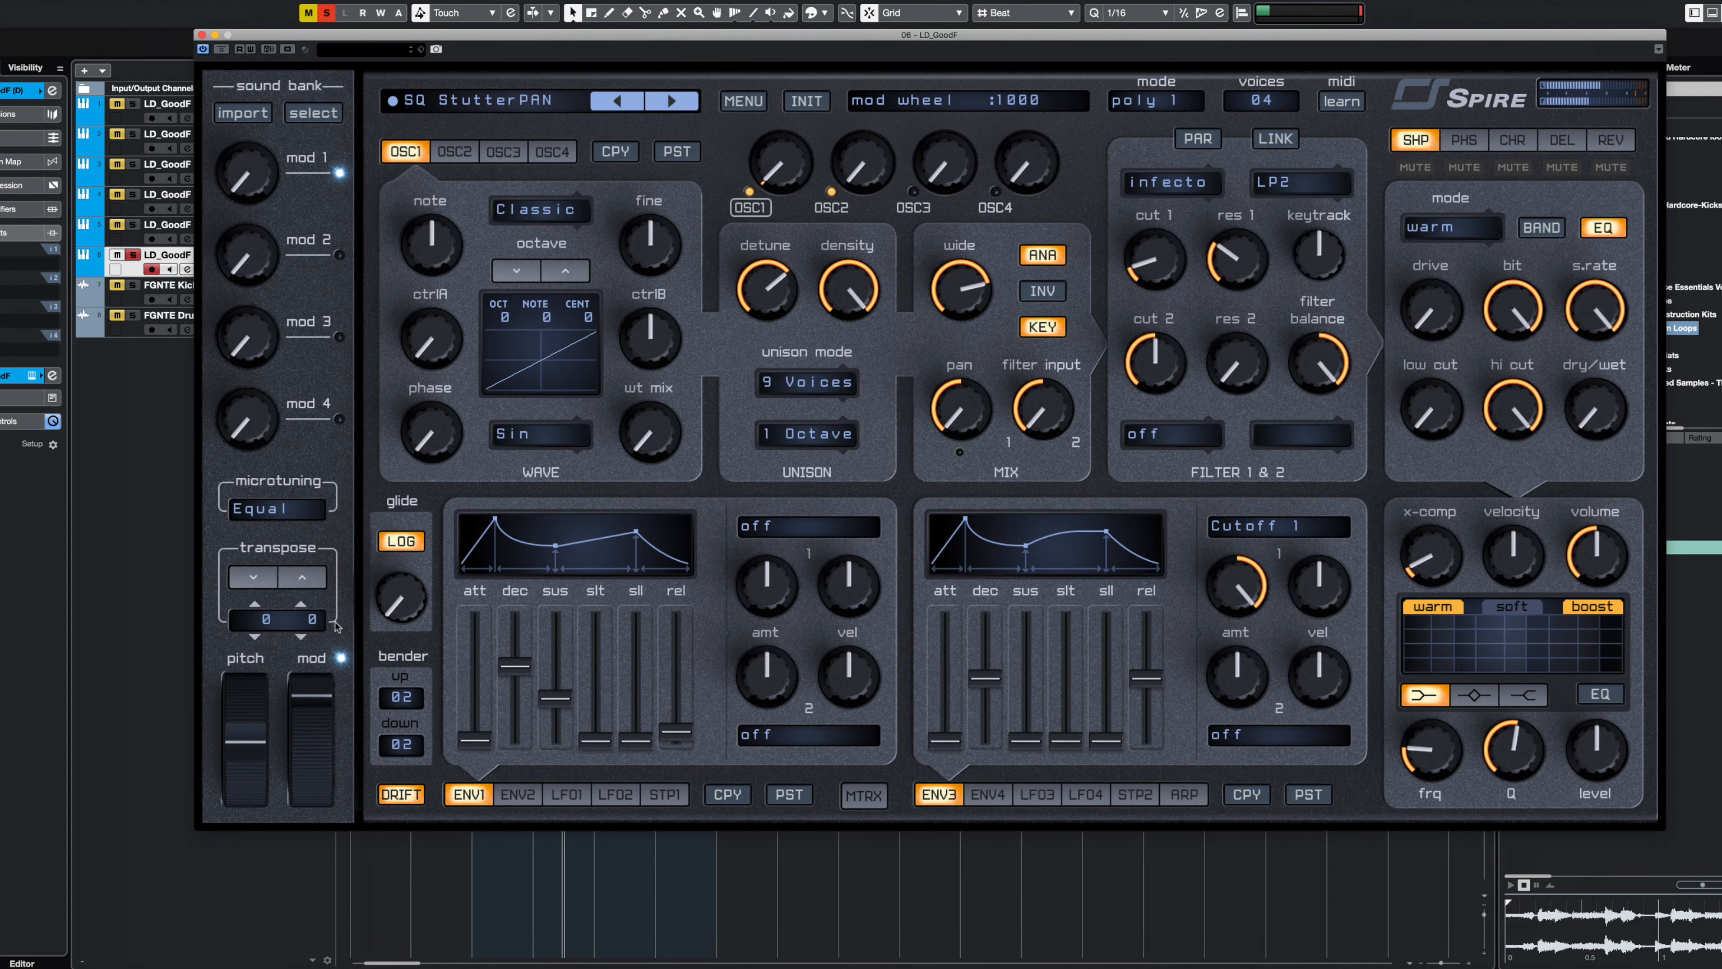
{"action": "left_click_drag", "start_coordinate": [337, 626], "coordinate": [325, 791]}
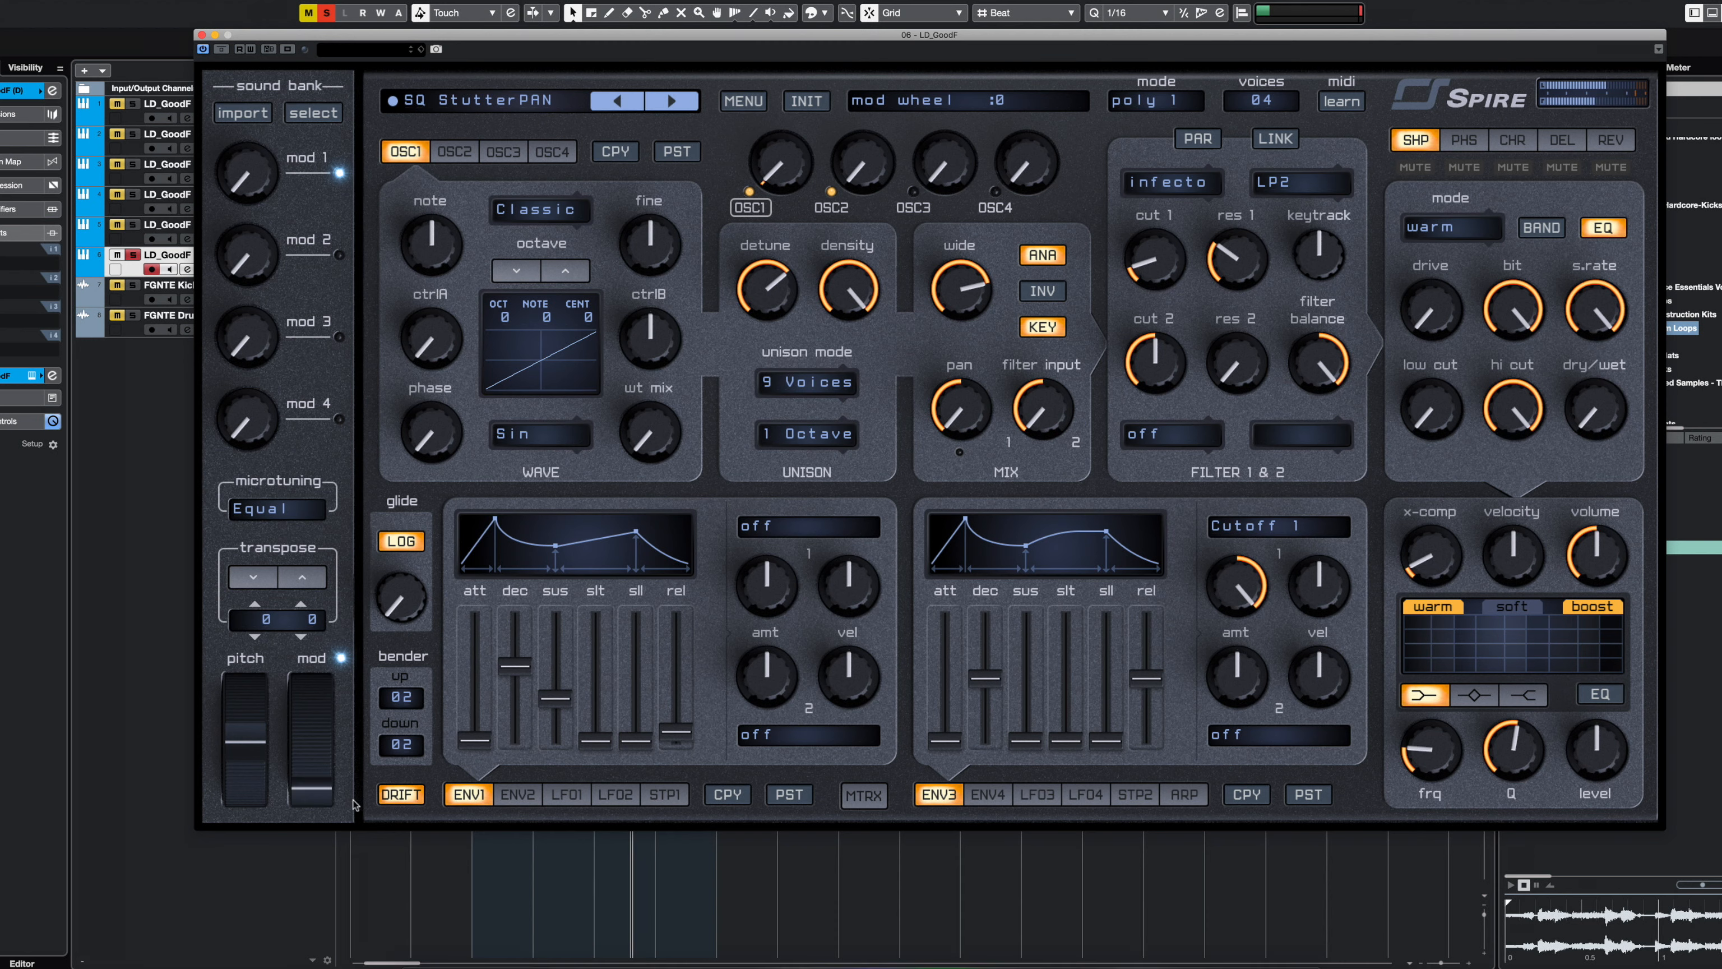
{"action": "left_click_drag", "start_coordinate": [248, 174], "coordinate": [216, 34]}
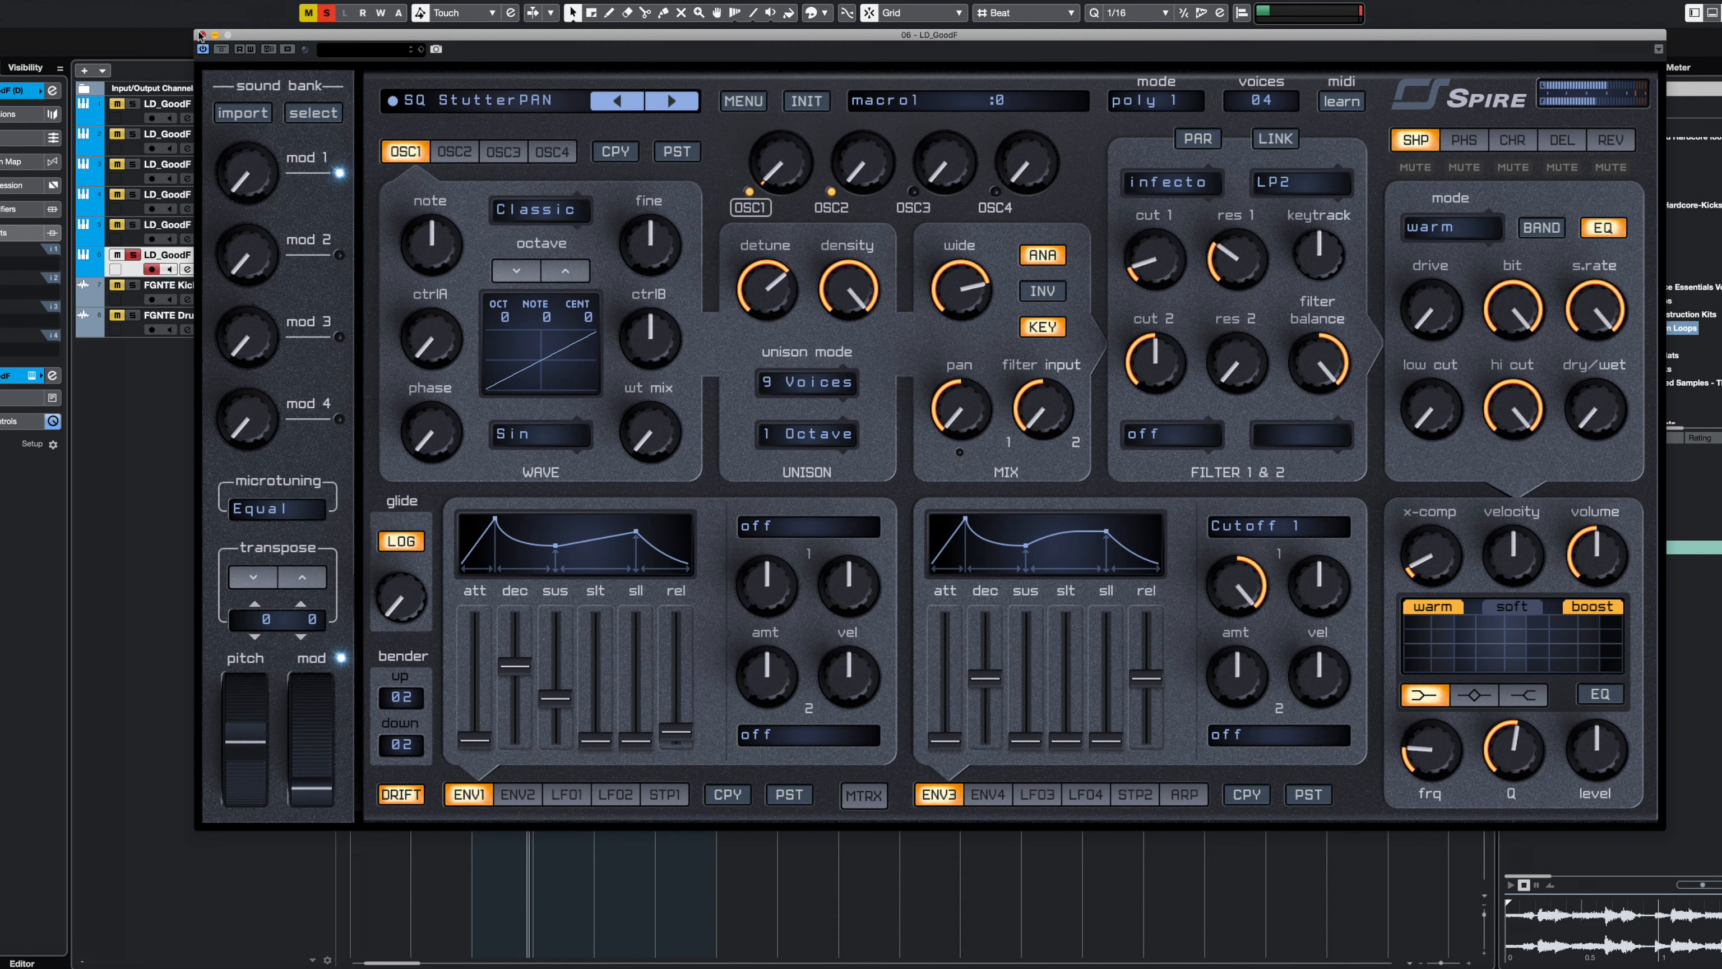
{"action": "left_click", "coordinate": [201, 35]}
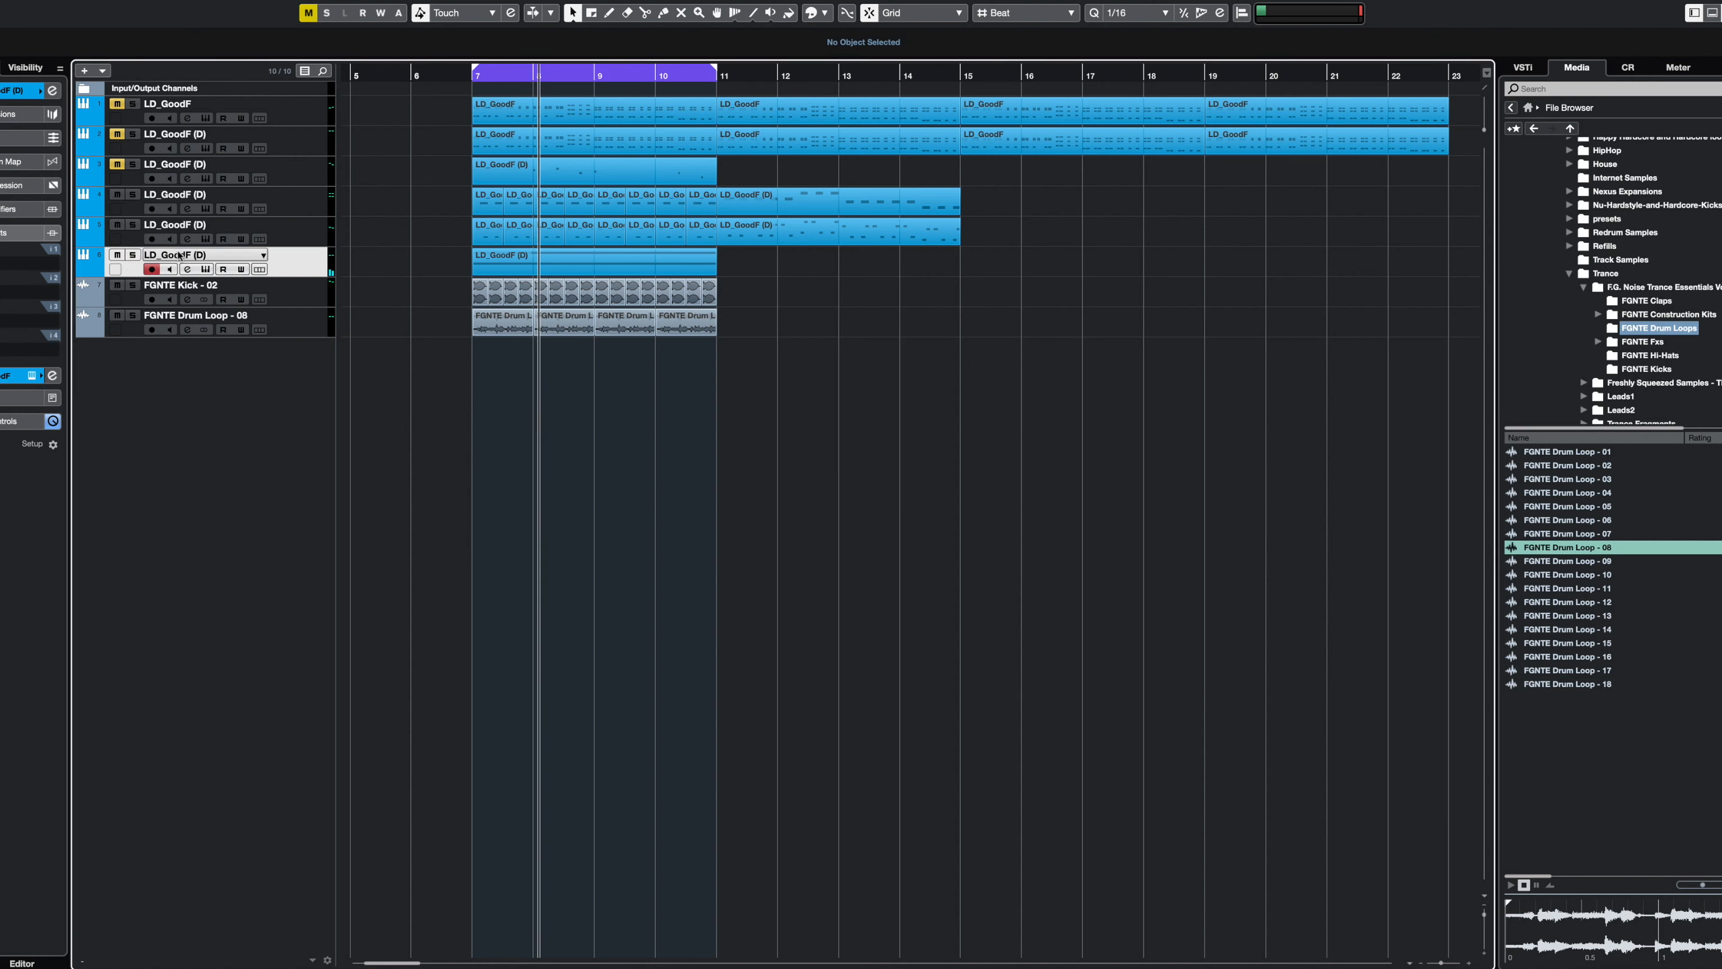
- Play the arrangement with the solo cleared and duplicate the sixth synth track
{"action": "key", "text": "space"}
{"action": "key", "text": "space"}
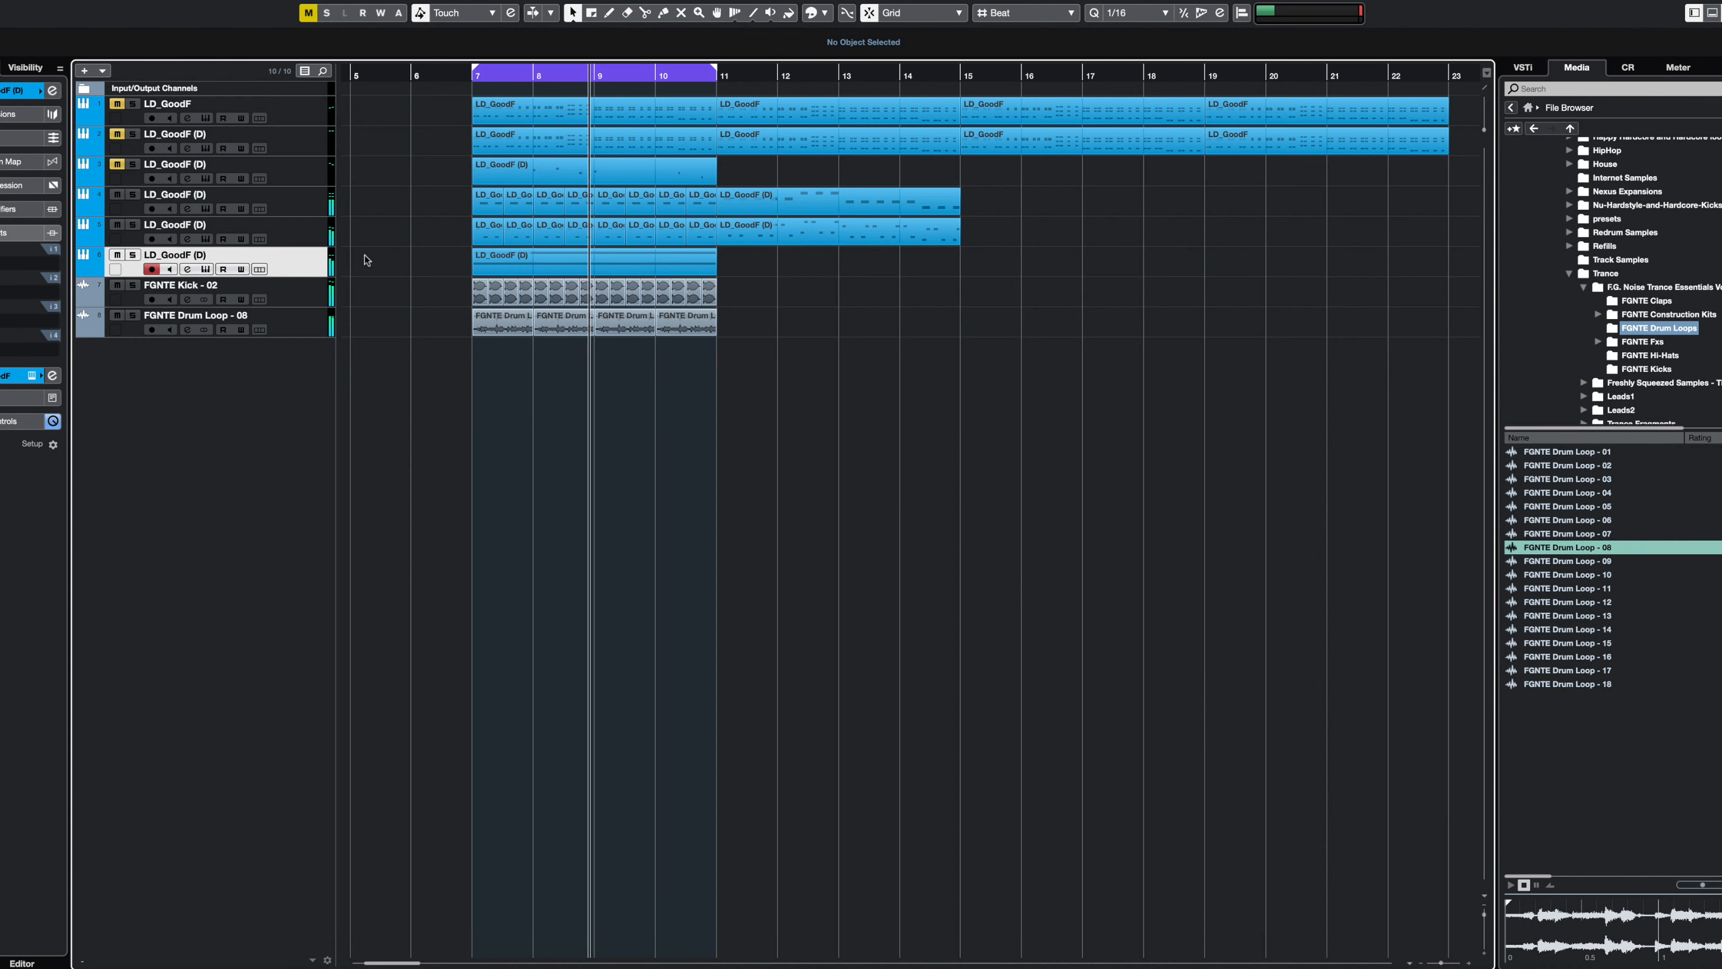
{"action": "right_click", "coordinate": [278, 267]}
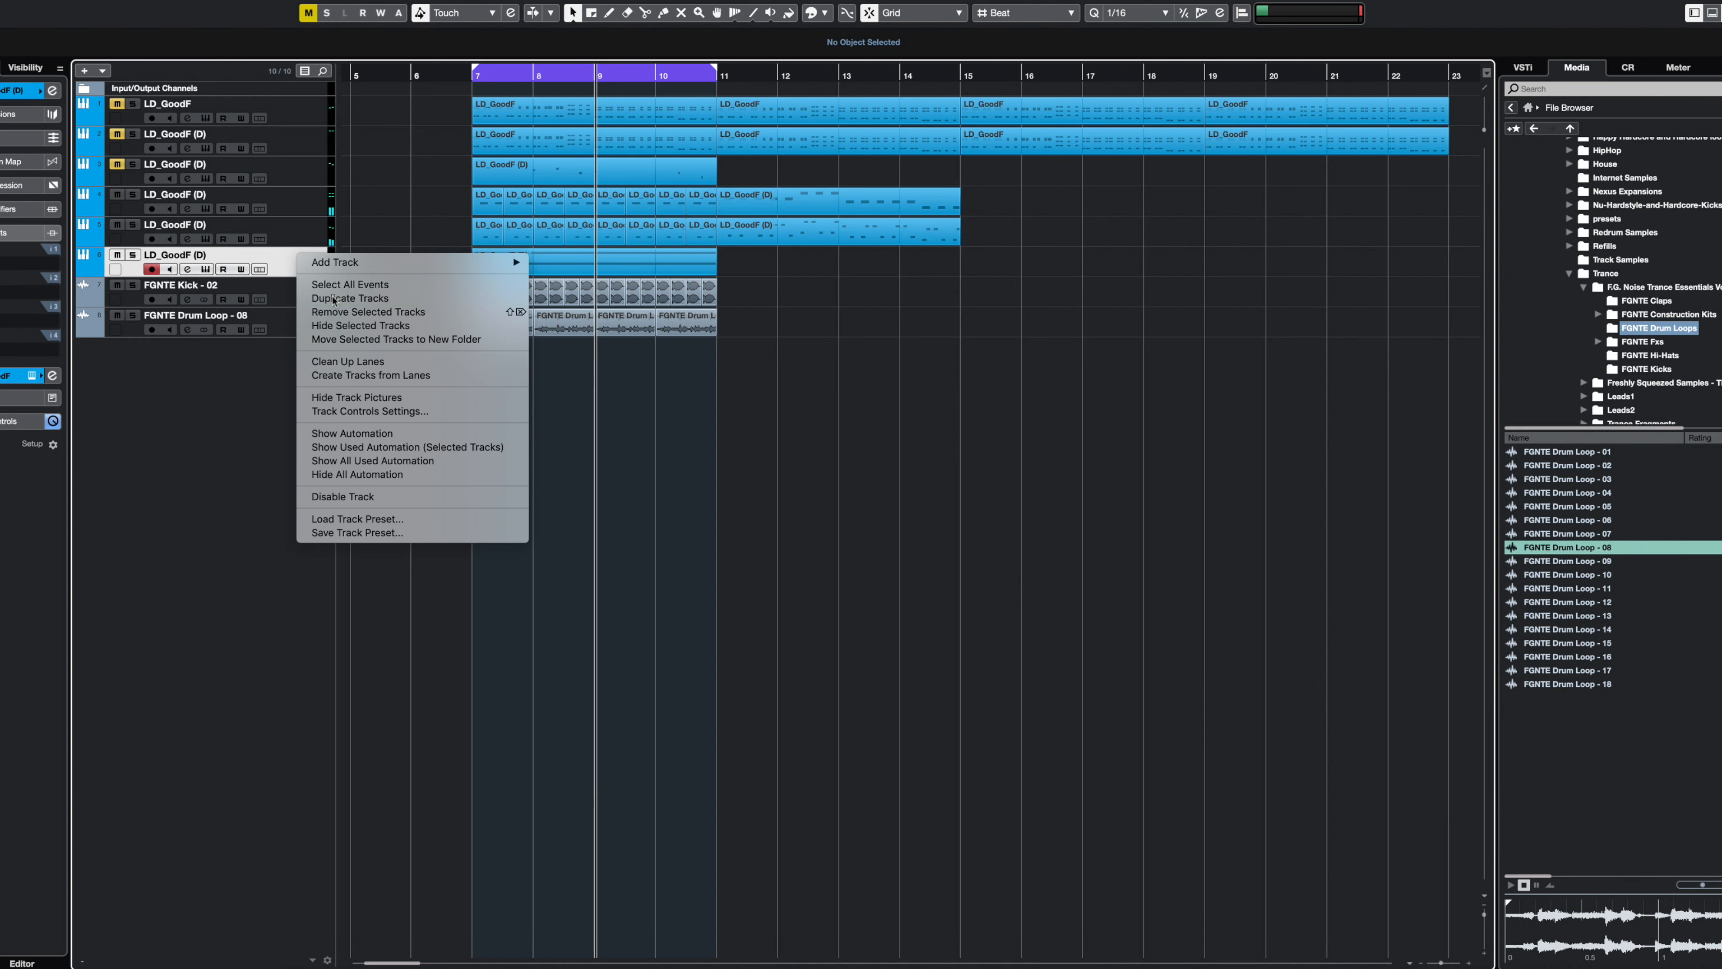
{"action": "left_click", "coordinate": [528, 296]}
{"action": "left_click", "coordinate": [581, 298]}
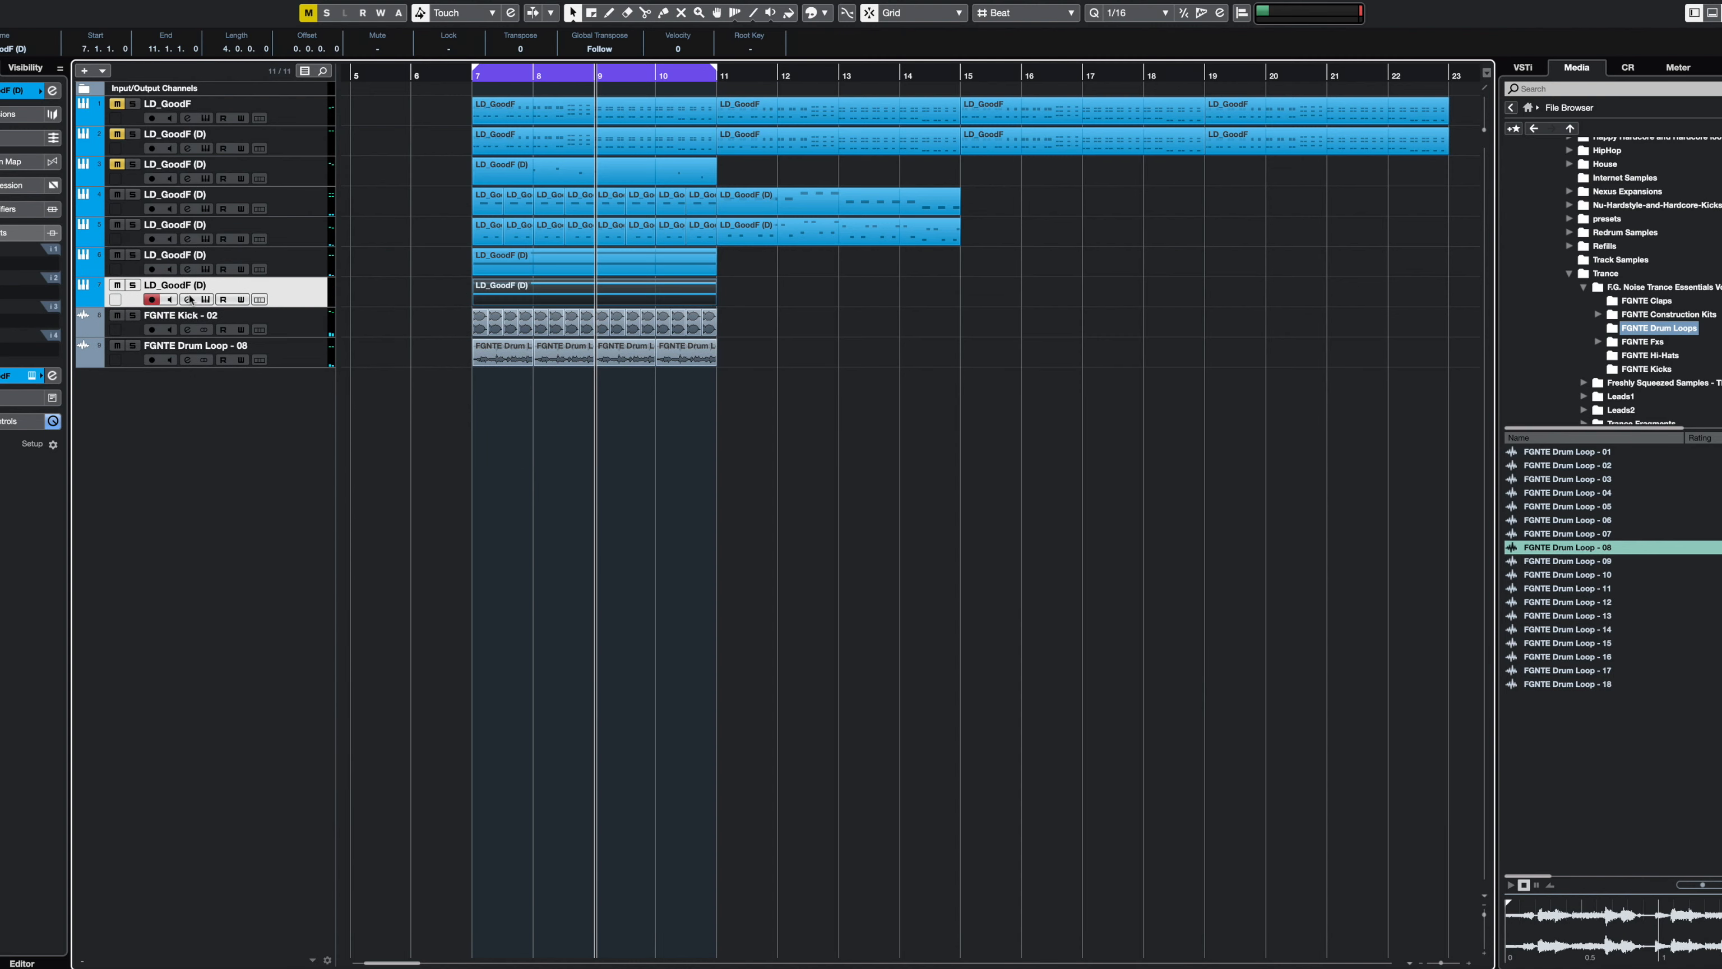
- Delete the event on the seventh synth track and load the FX_Earthly01 preset in that track's Spire
{"action": "key", "text": "Delete"}
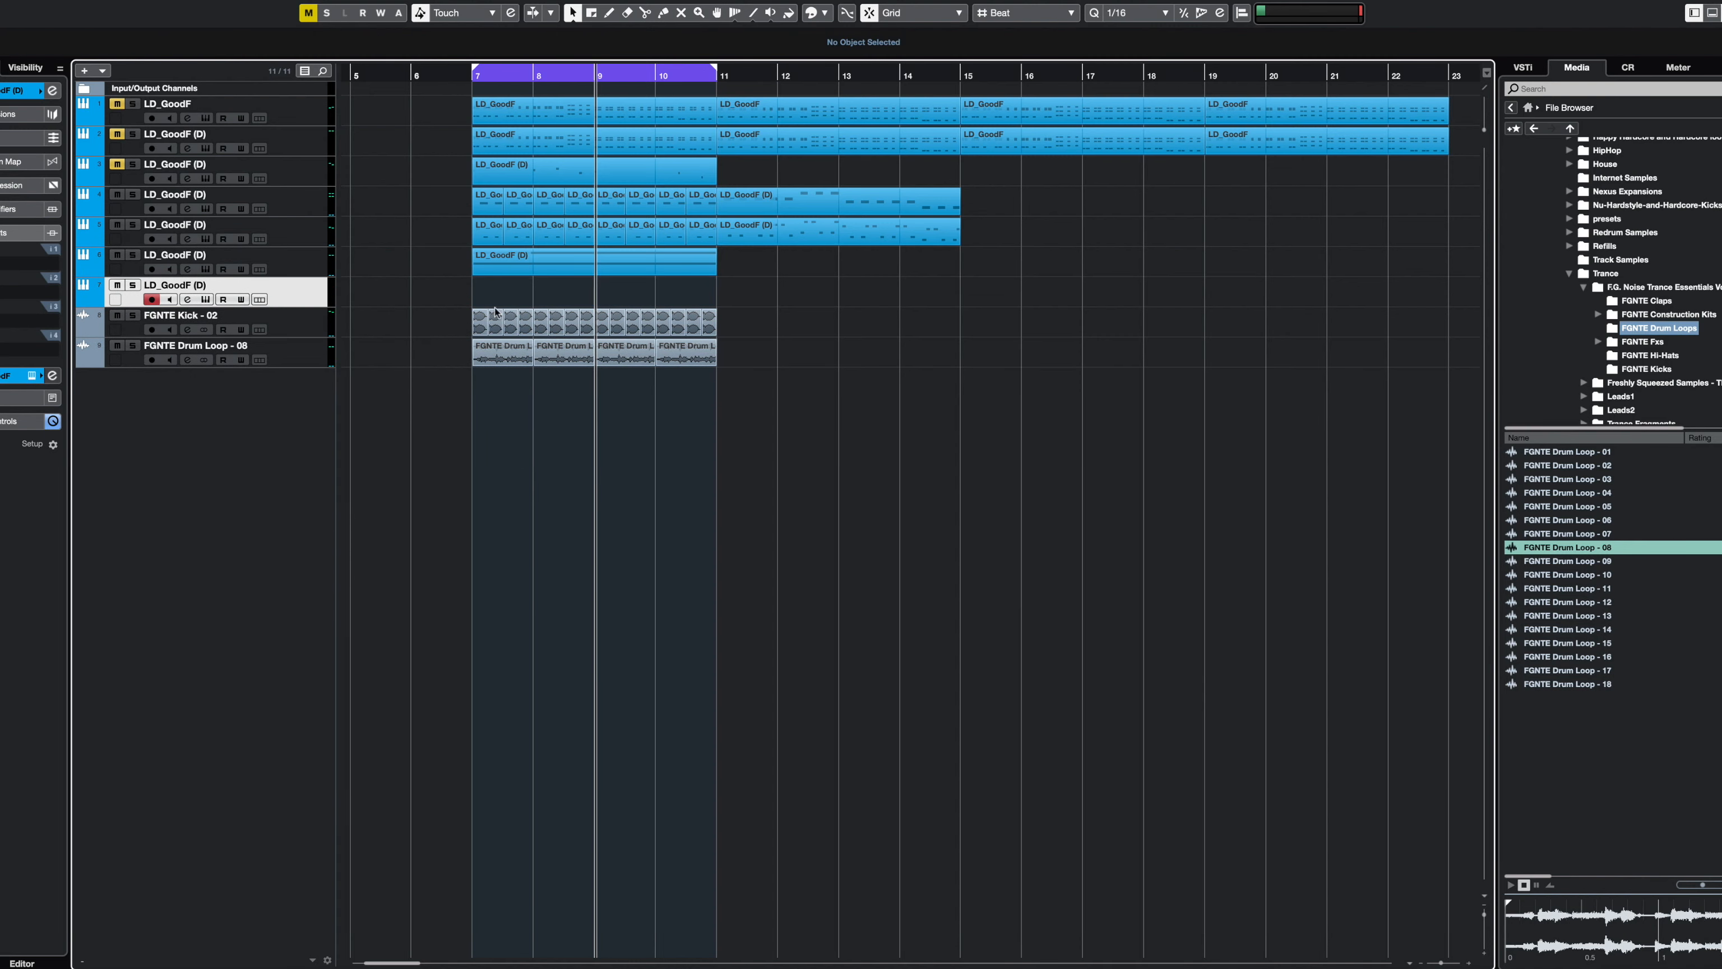
{"action": "left_click", "coordinate": [206, 299]}
{"action": "left_click", "coordinate": [385, 109]}
{"action": "scroll", "coordinate": [467, 714], "scroll_direction": "down", "scroll_amount": 10}
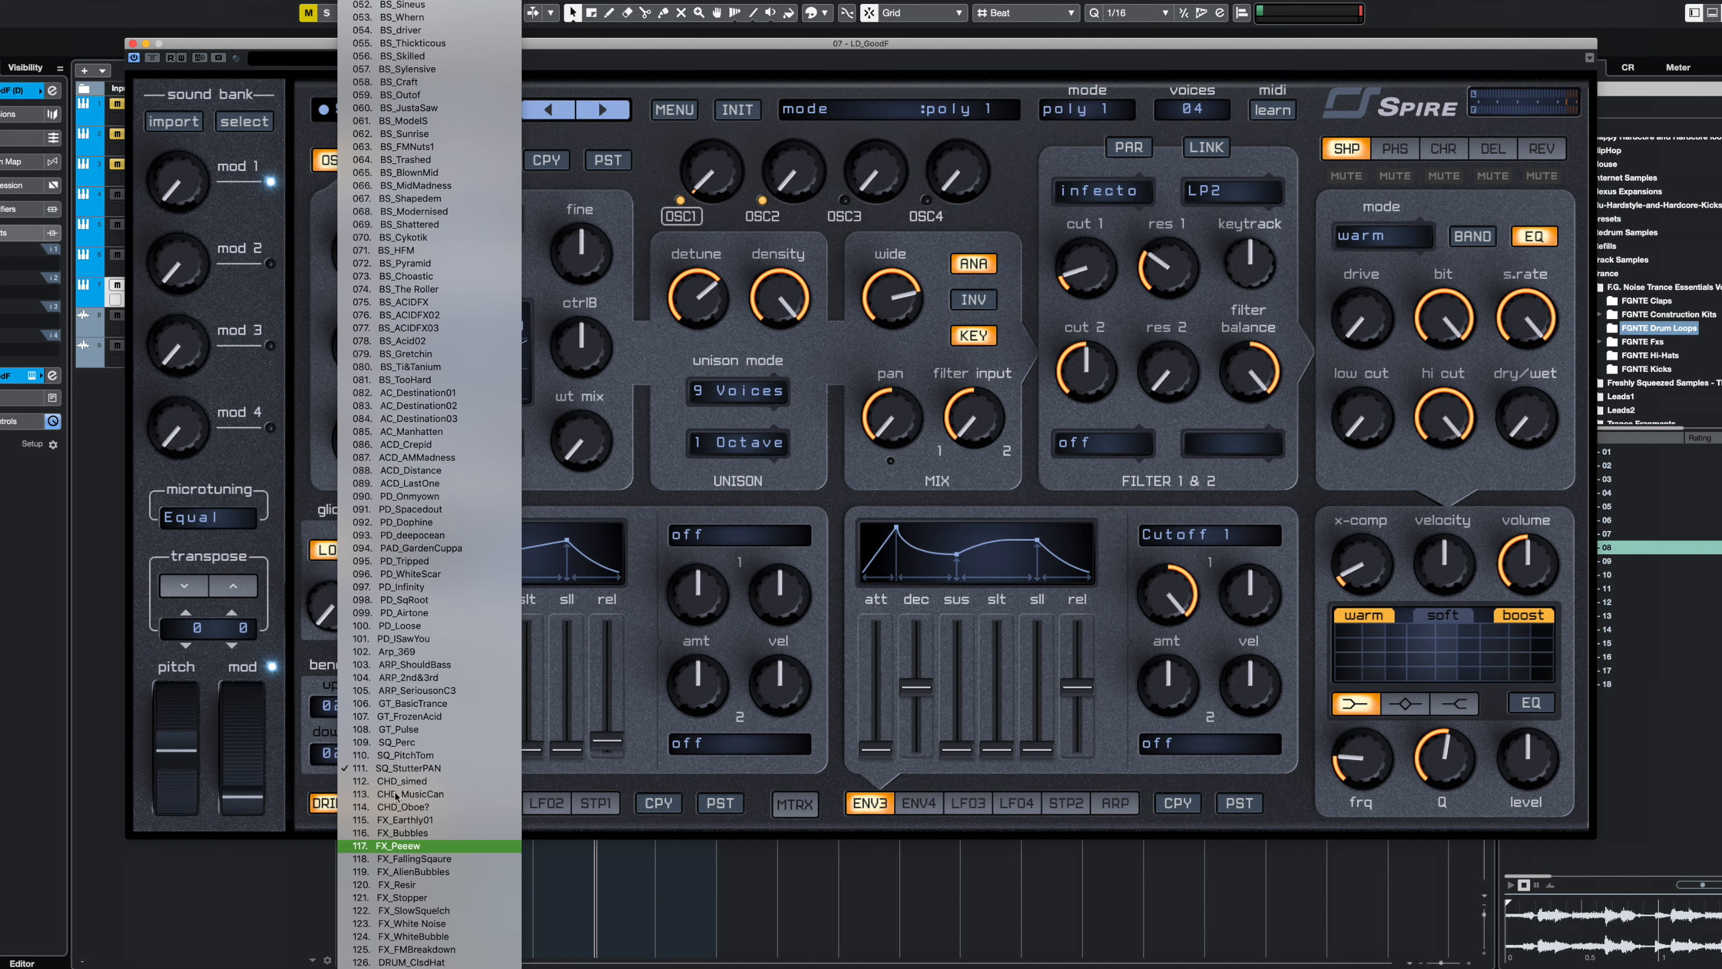
{"action": "left_click", "coordinate": [441, 820]}
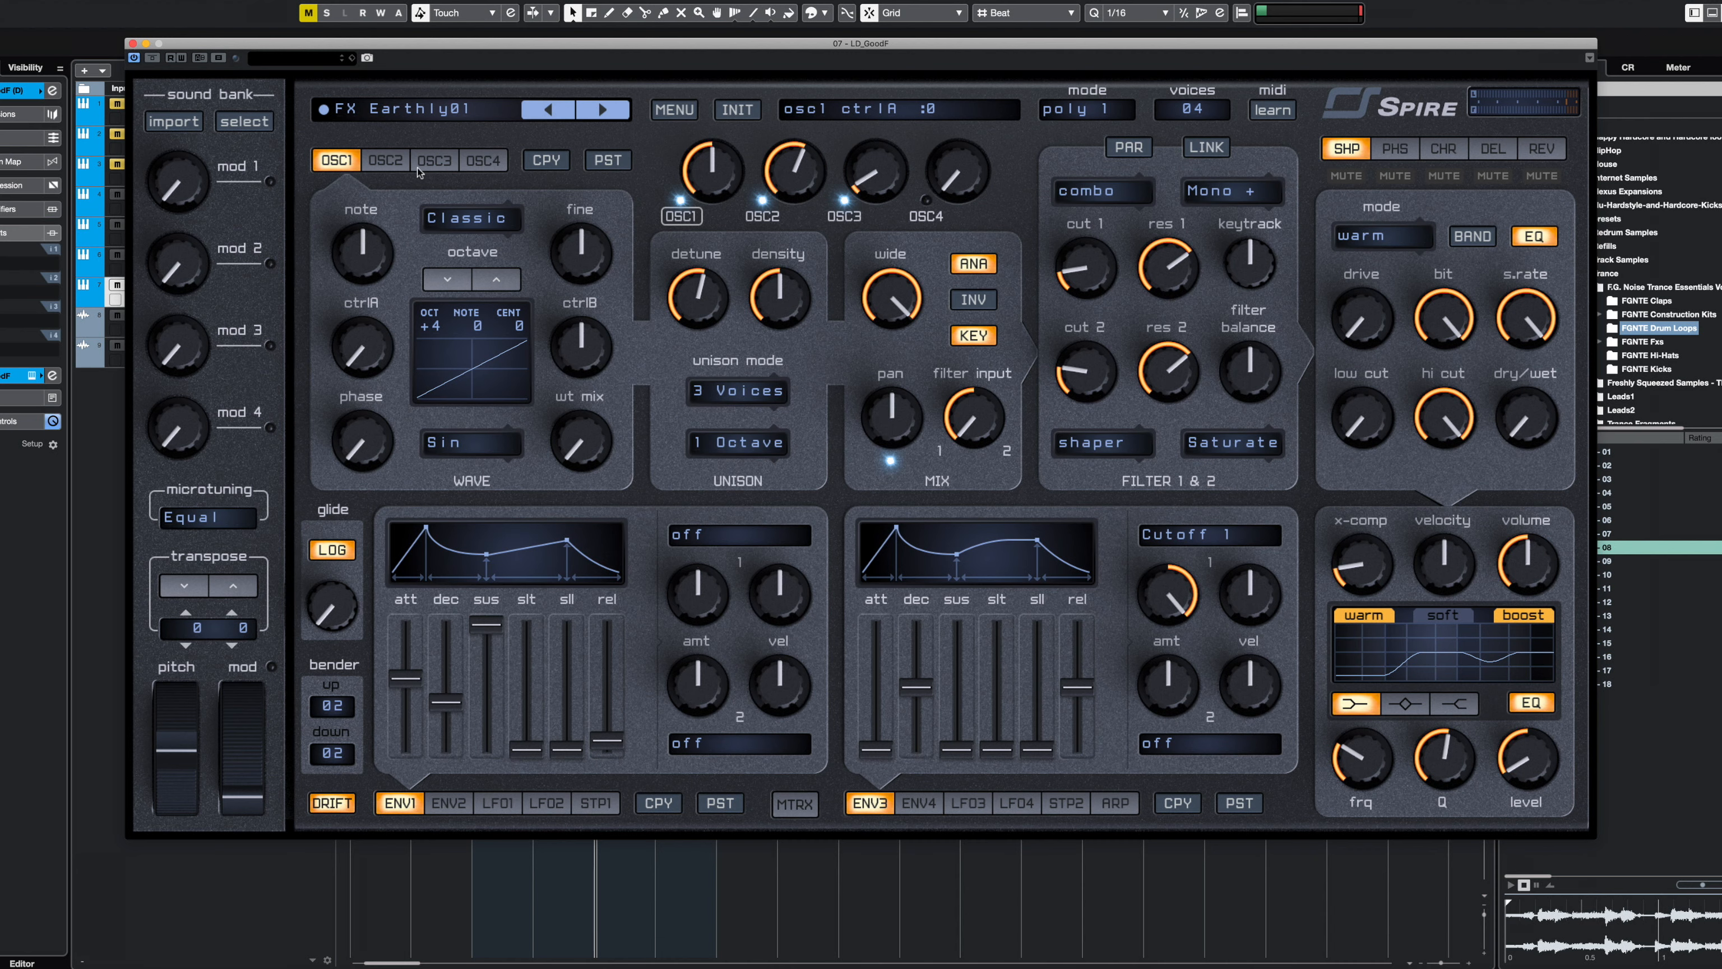
- Load the BS_The Roller bass preset in the seventh track's Spire
{"action": "left_click", "coordinate": [489, 110]}
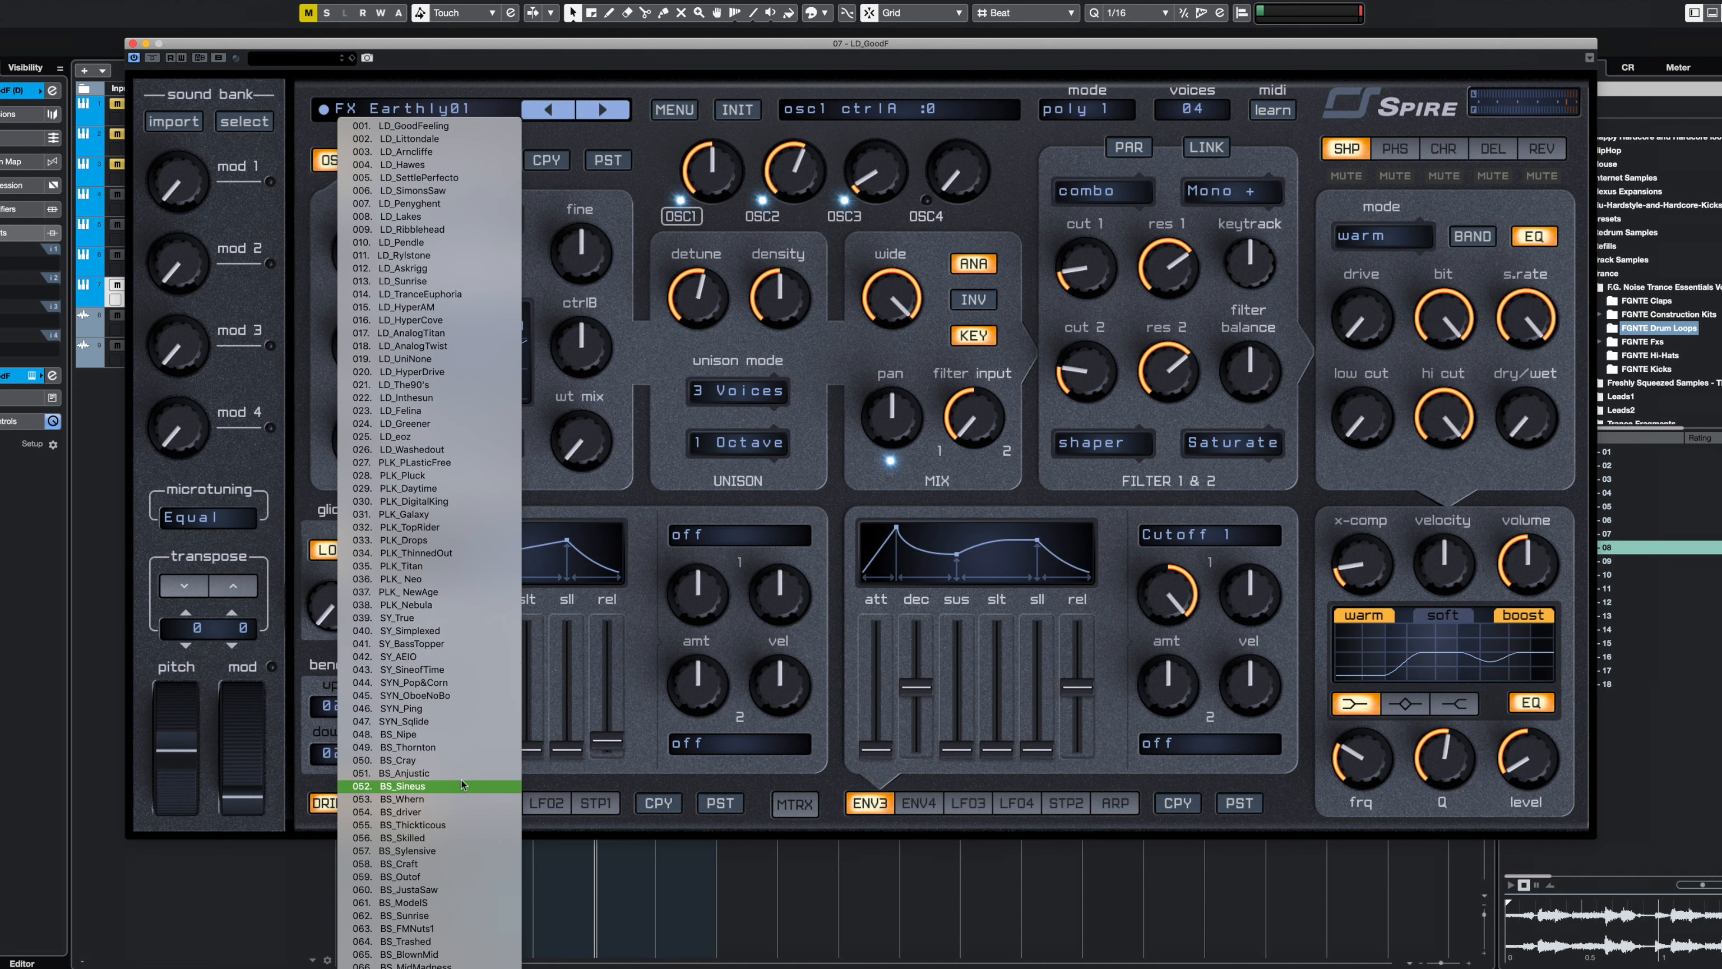
{"action": "scroll", "coordinate": [447, 777], "scroll_direction": "down", "scroll_amount": 1}
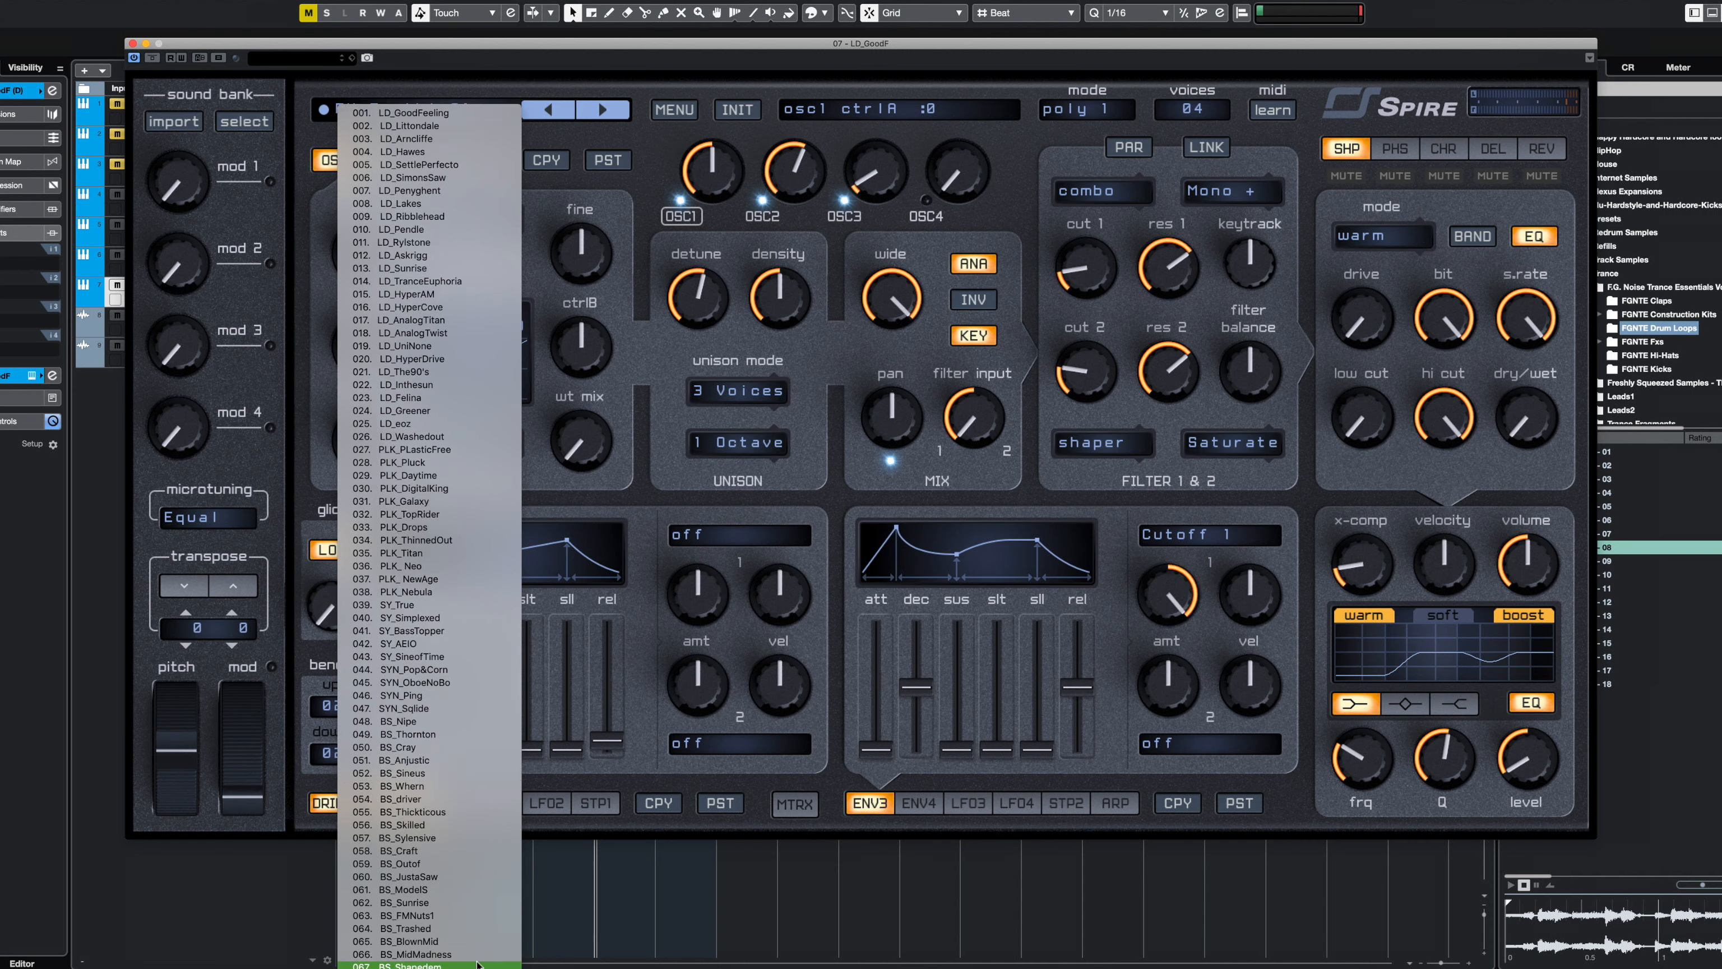
{"action": "scroll", "coordinate": [460, 950], "scroll_direction": "down", "scroll_amount": 2}
{"action": "scroll", "coordinate": [461, 962], "scroll_direction": "down", "scroll_amount": 5}
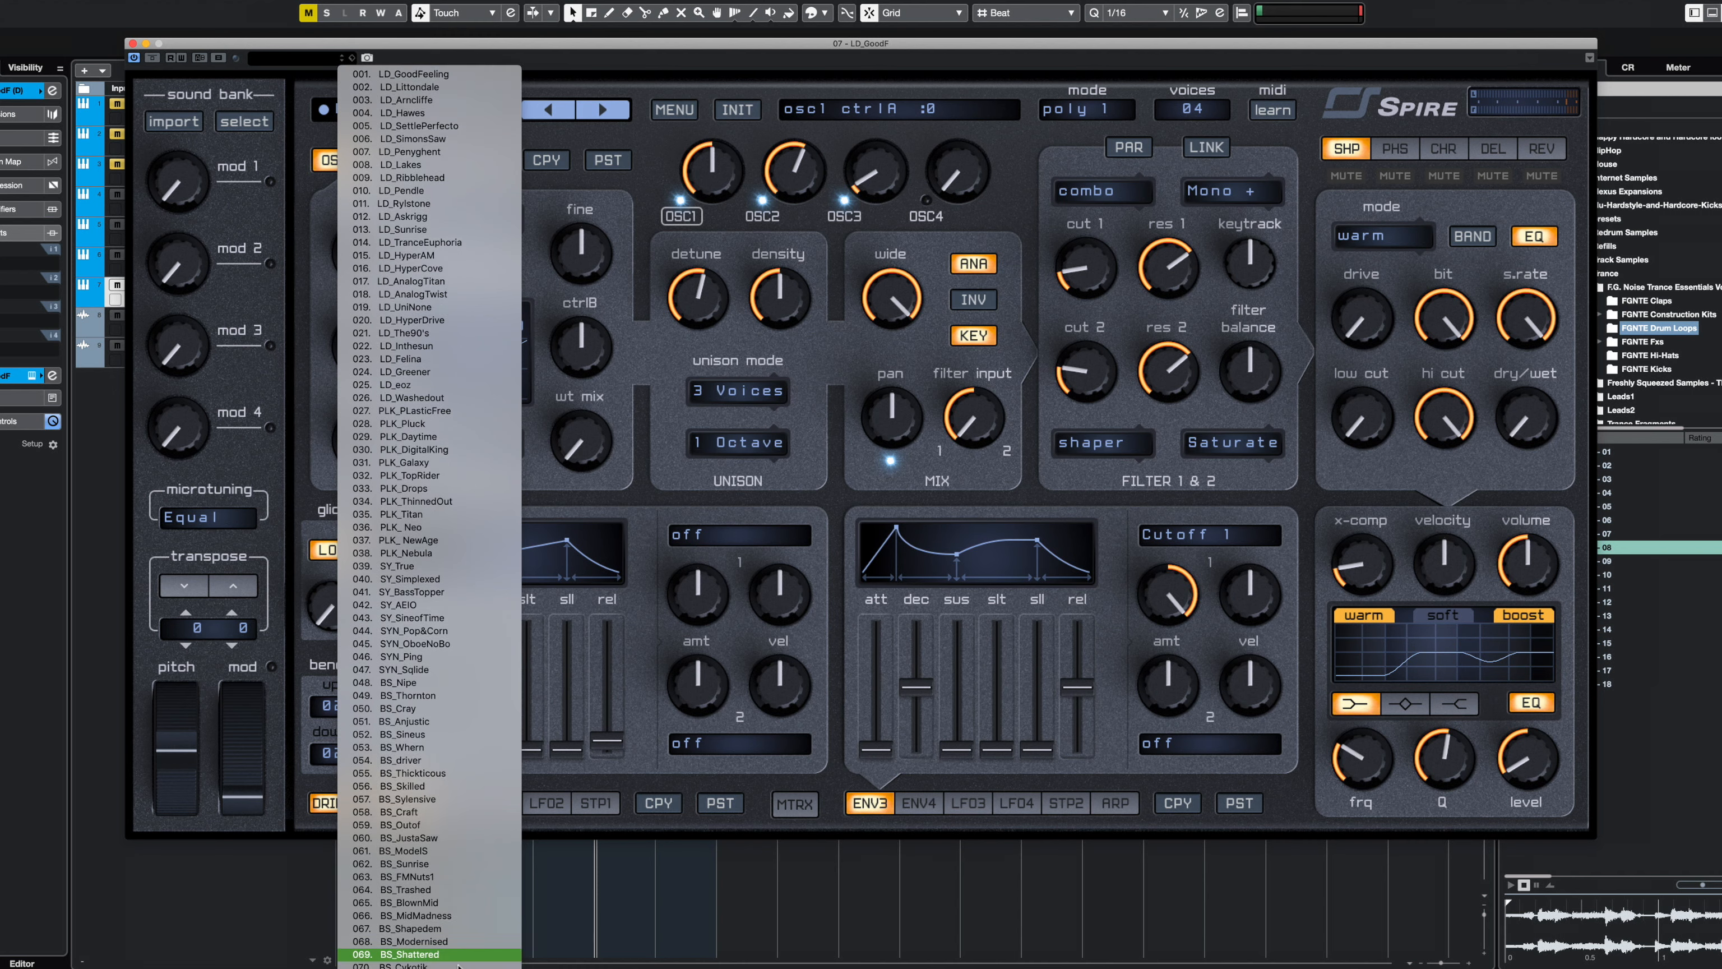
{"action": "scroll", "coordinate": [466, 960], "scroll_direction": "down", "scroll_amount": 6}
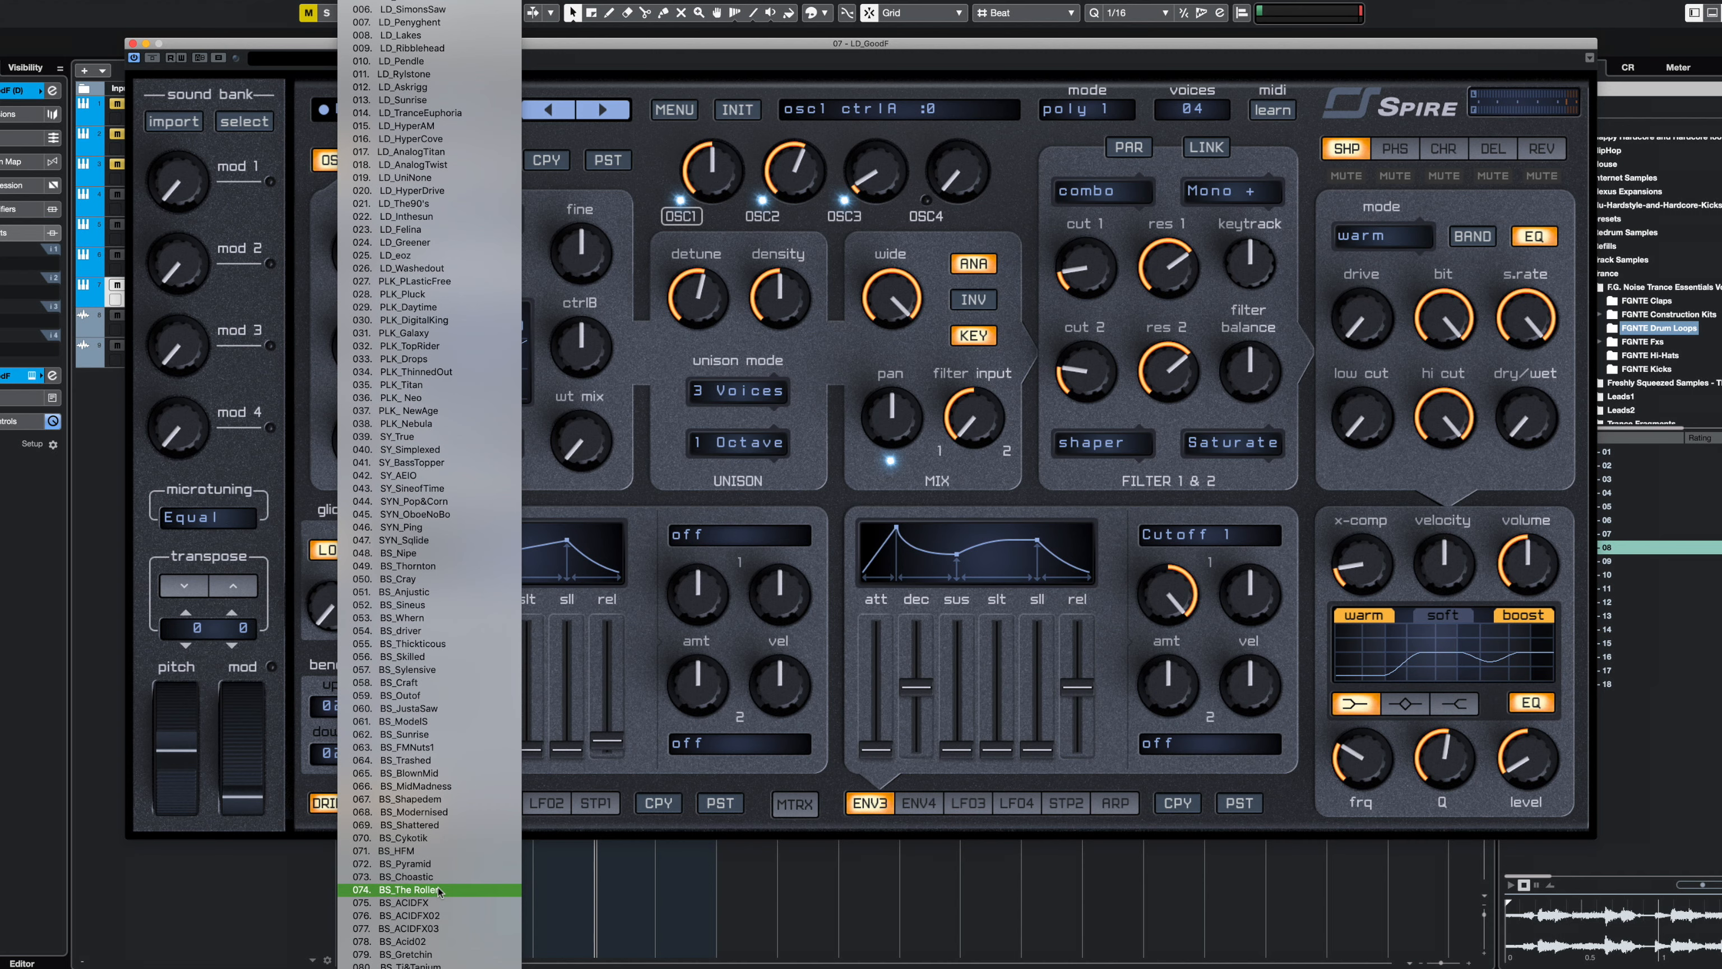
{"action": "left_click", "coordinate": [438, 889]}
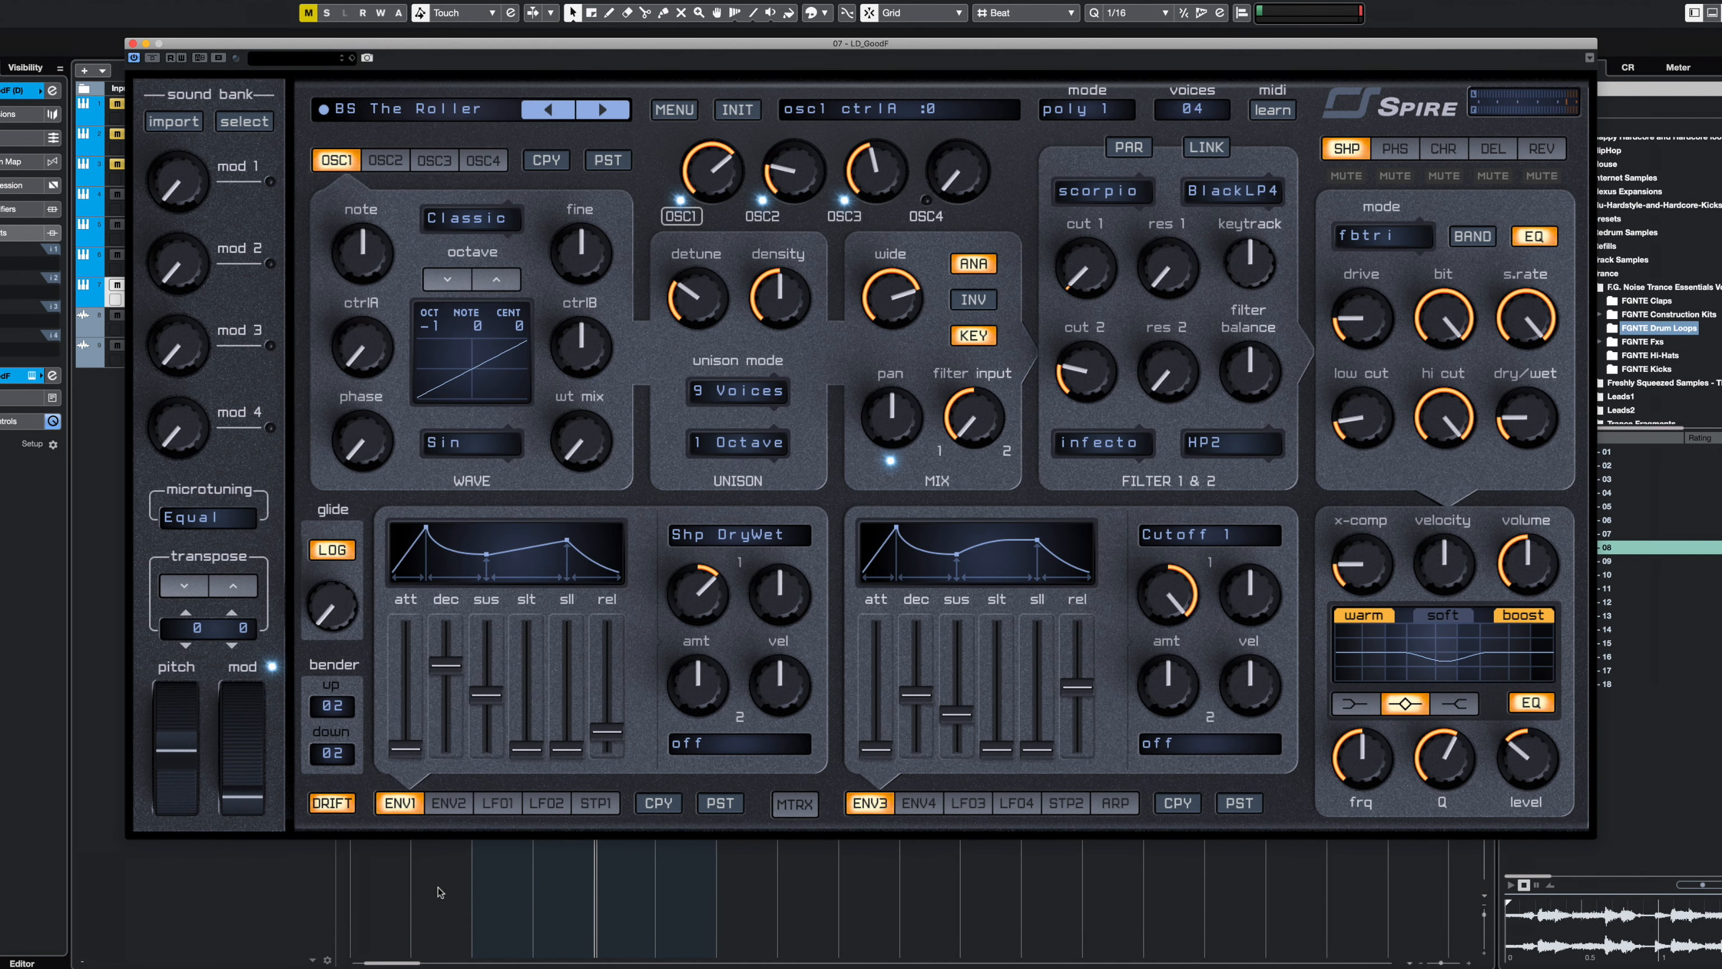
- Enable Spire's arpeggiator, shorten its gate to about 389 and set its mode to Step
{"action": "left_click", "coordinate": [1115, 802]}
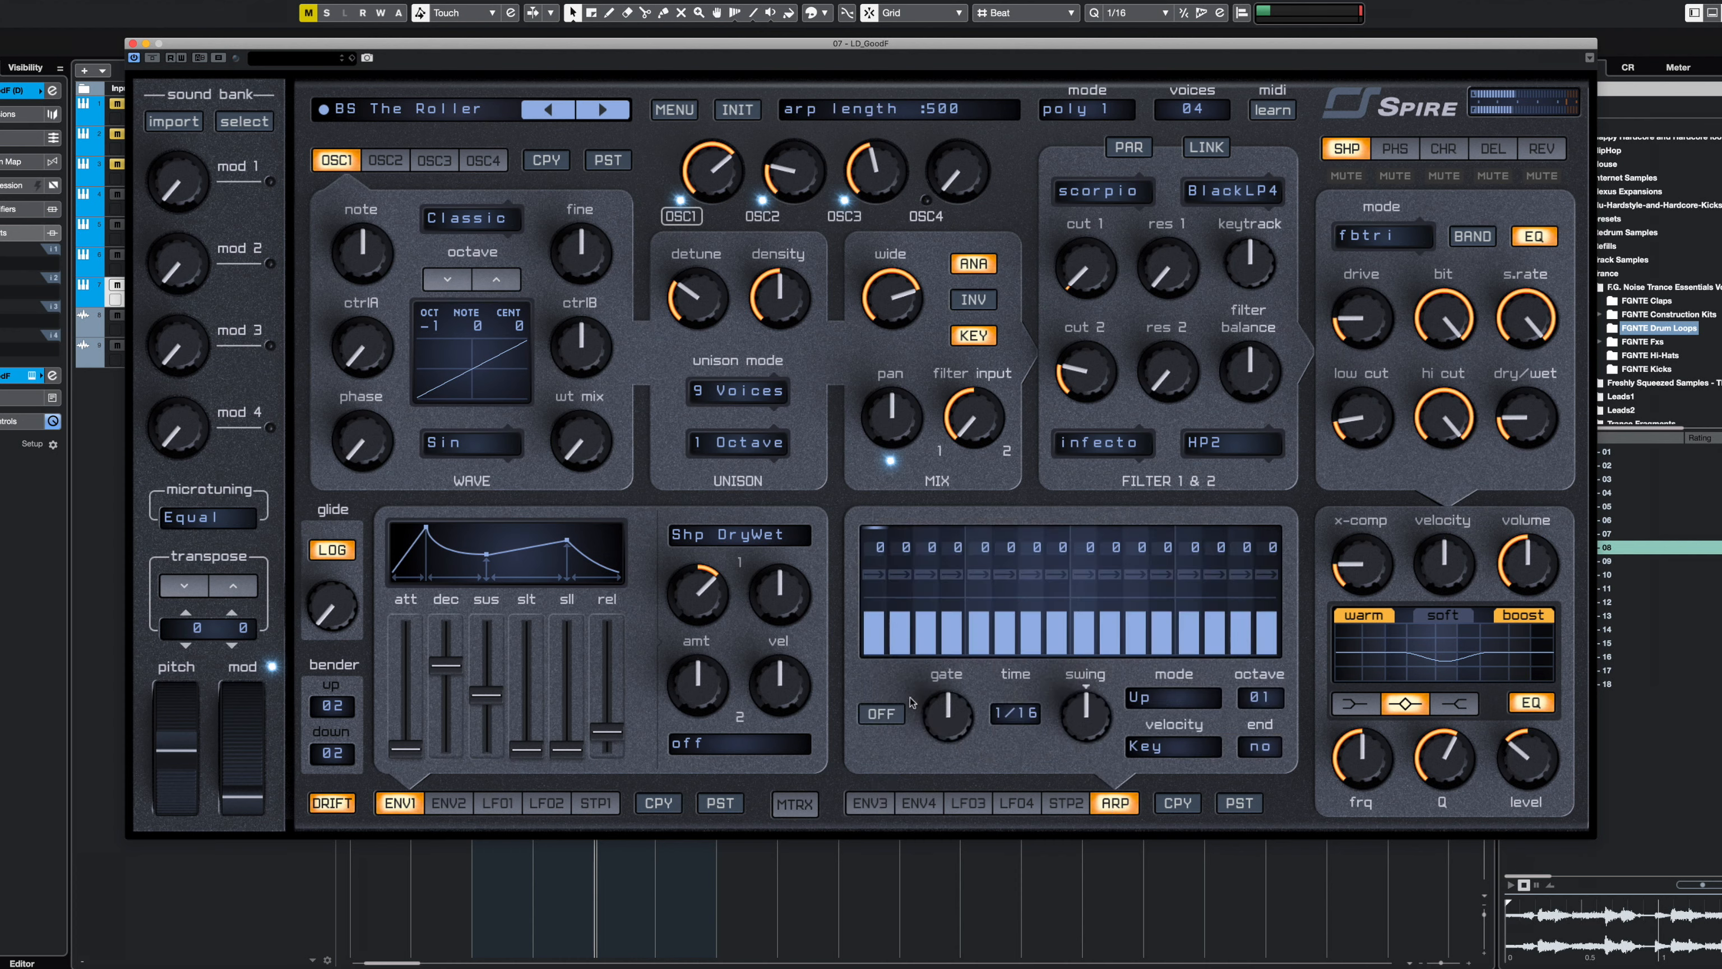
{"action": "left_click", "coordinate": [874, 716]}
{"action": "left_click_drag", "start_coordinate": [945, 710], "coordinate": [933, 724]}
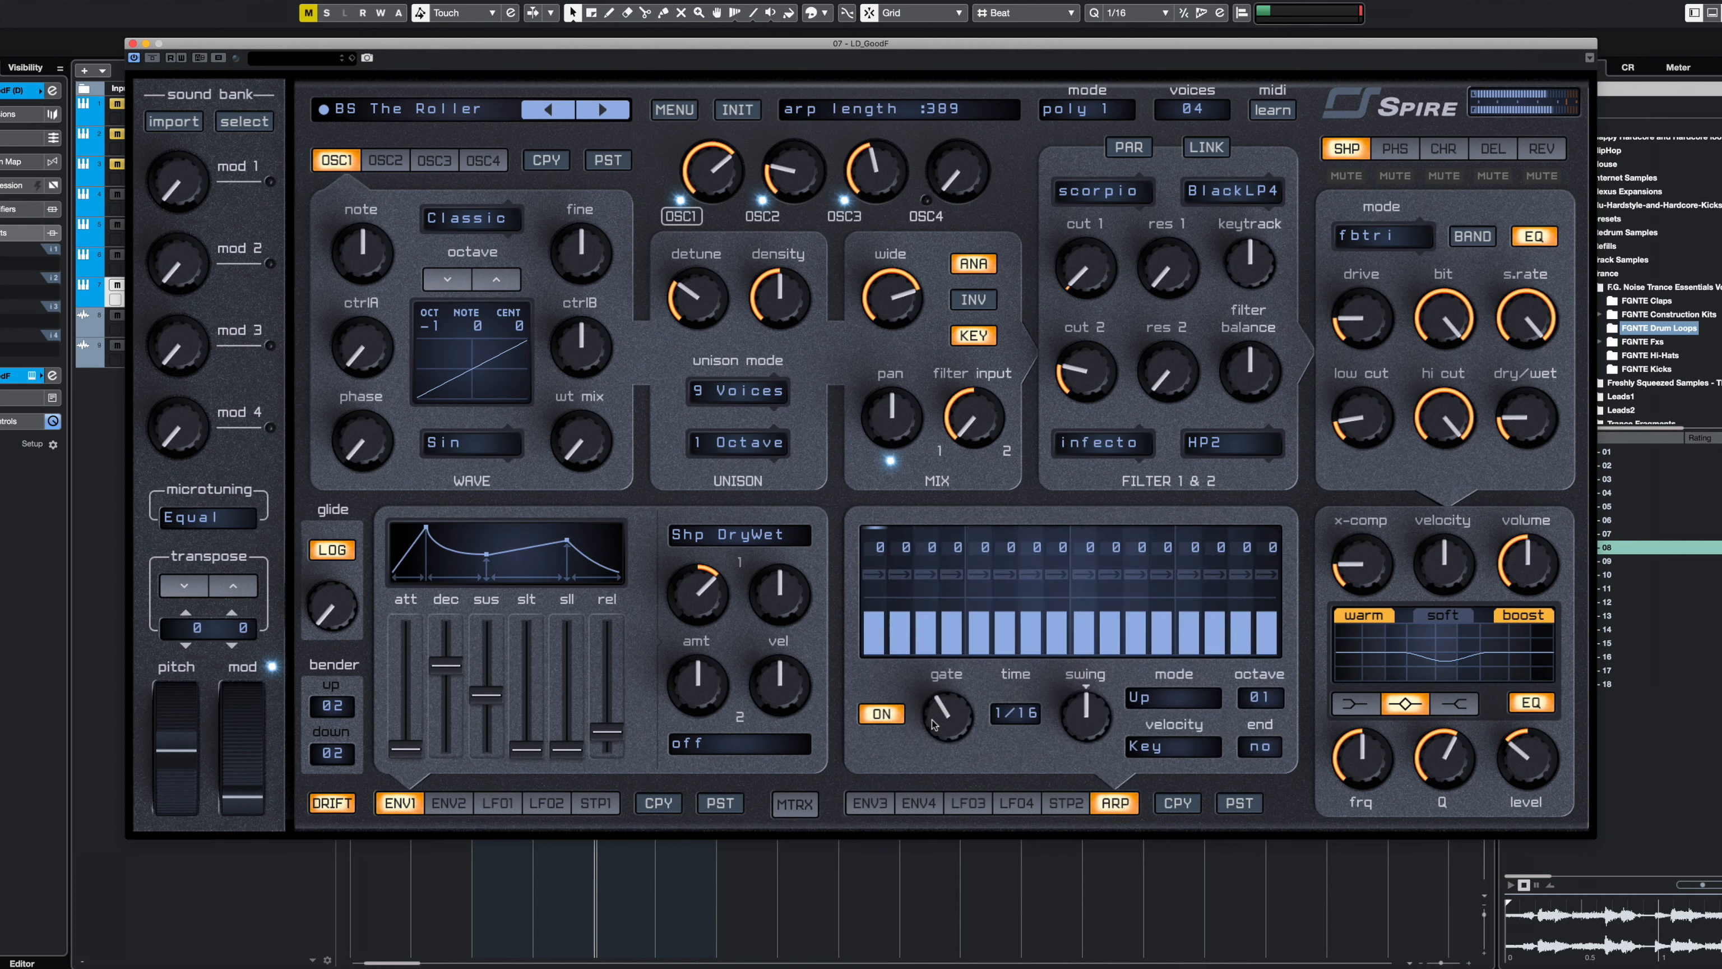
{"action": "left_click", "coordinate": [1183, 700]}
{"action": "left_click", "coordinate": [1173, 819]}
- Reduce arpeggiator steps 1, 5, 9 and 13 to zero velocity and set the arpeggiator velocity mode to Step
{"action": "left_click_drag", "start_coordinate": [876, 626], "coordinate": [876, 656]}
{"action": "left_click_drag", "start_coordinate": [978, 624], "coordinate": [978, 656]}
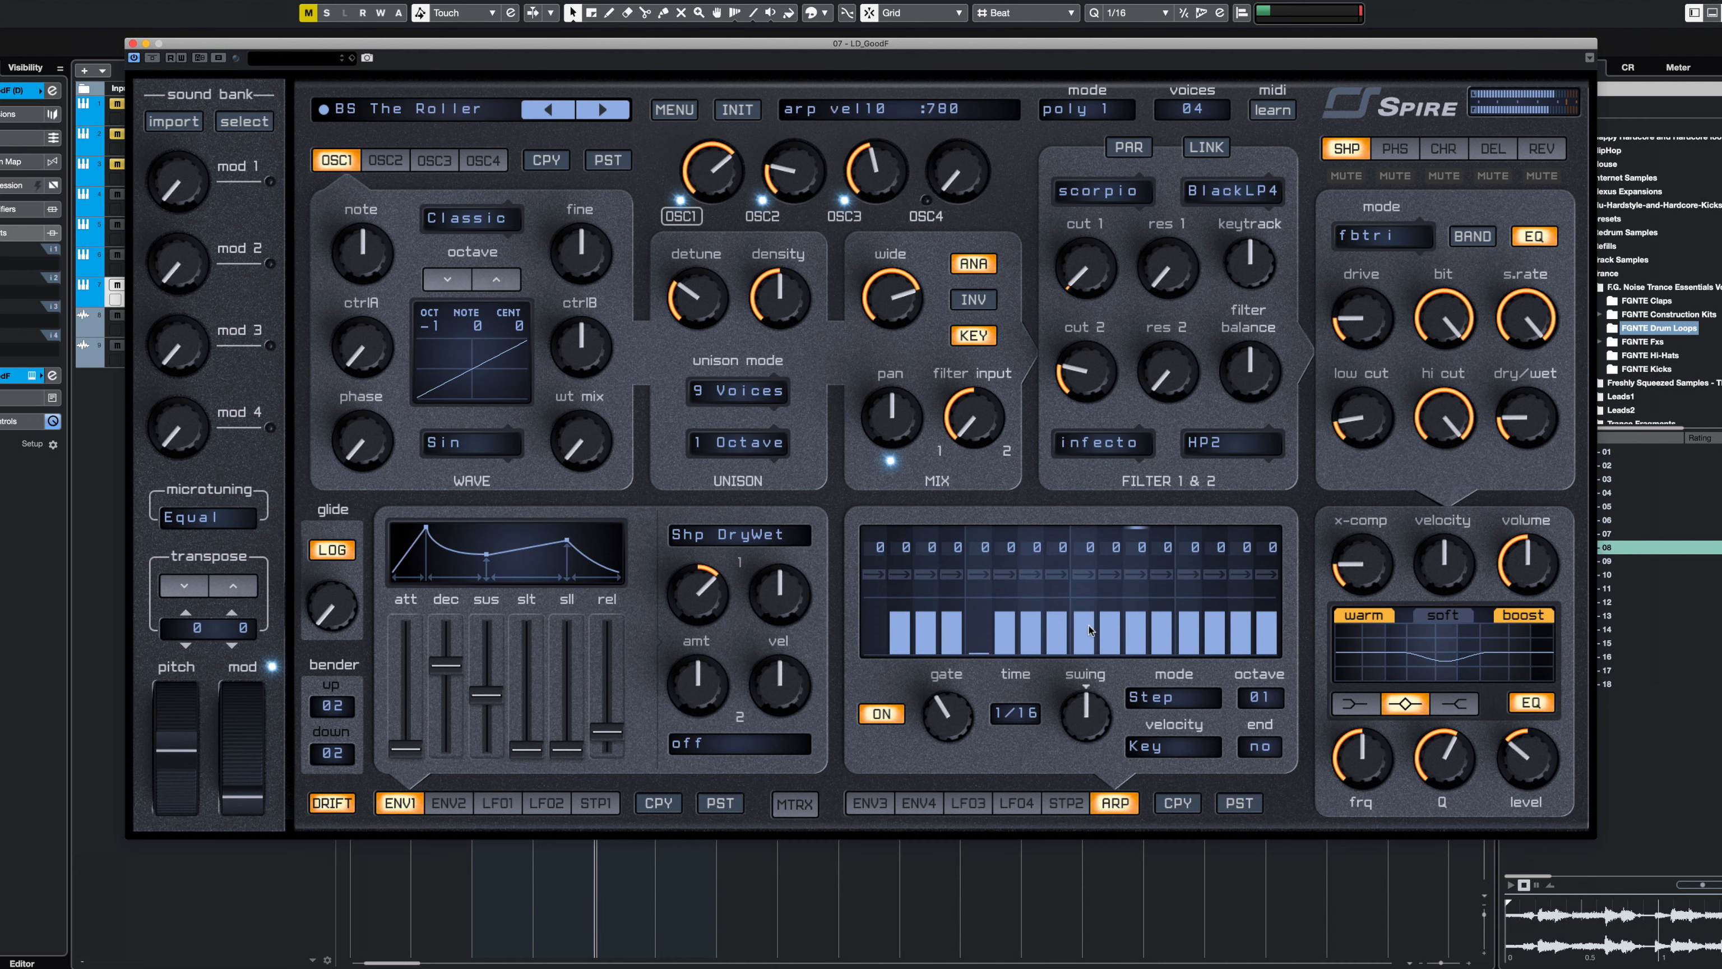
{"action": "left_click_drag", "start_coordinate": [1089, 630], "coordinate": [1087, 655]}
{"action": "left_click_drag", "start_coordinate": [1188, 621], "coordinate": [1188, 656]}
{"action": "left_click", "coordinate": [1173, 745]}
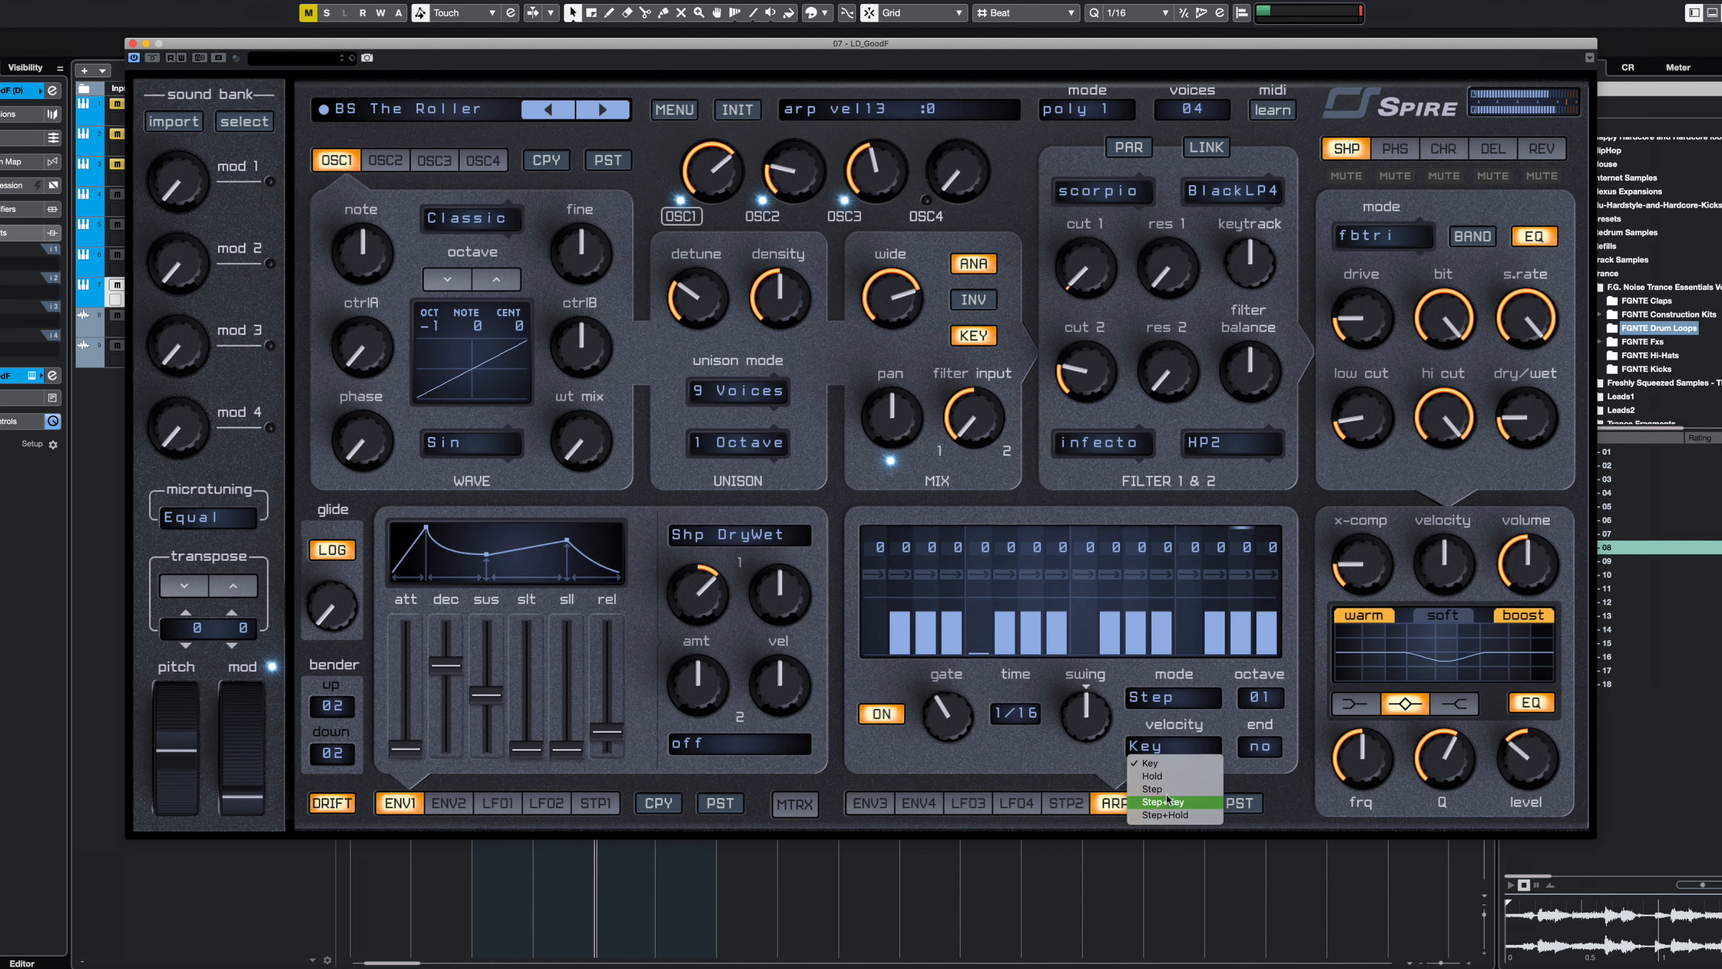
{"action": "left_click", "coordinate": [1153, 788]}
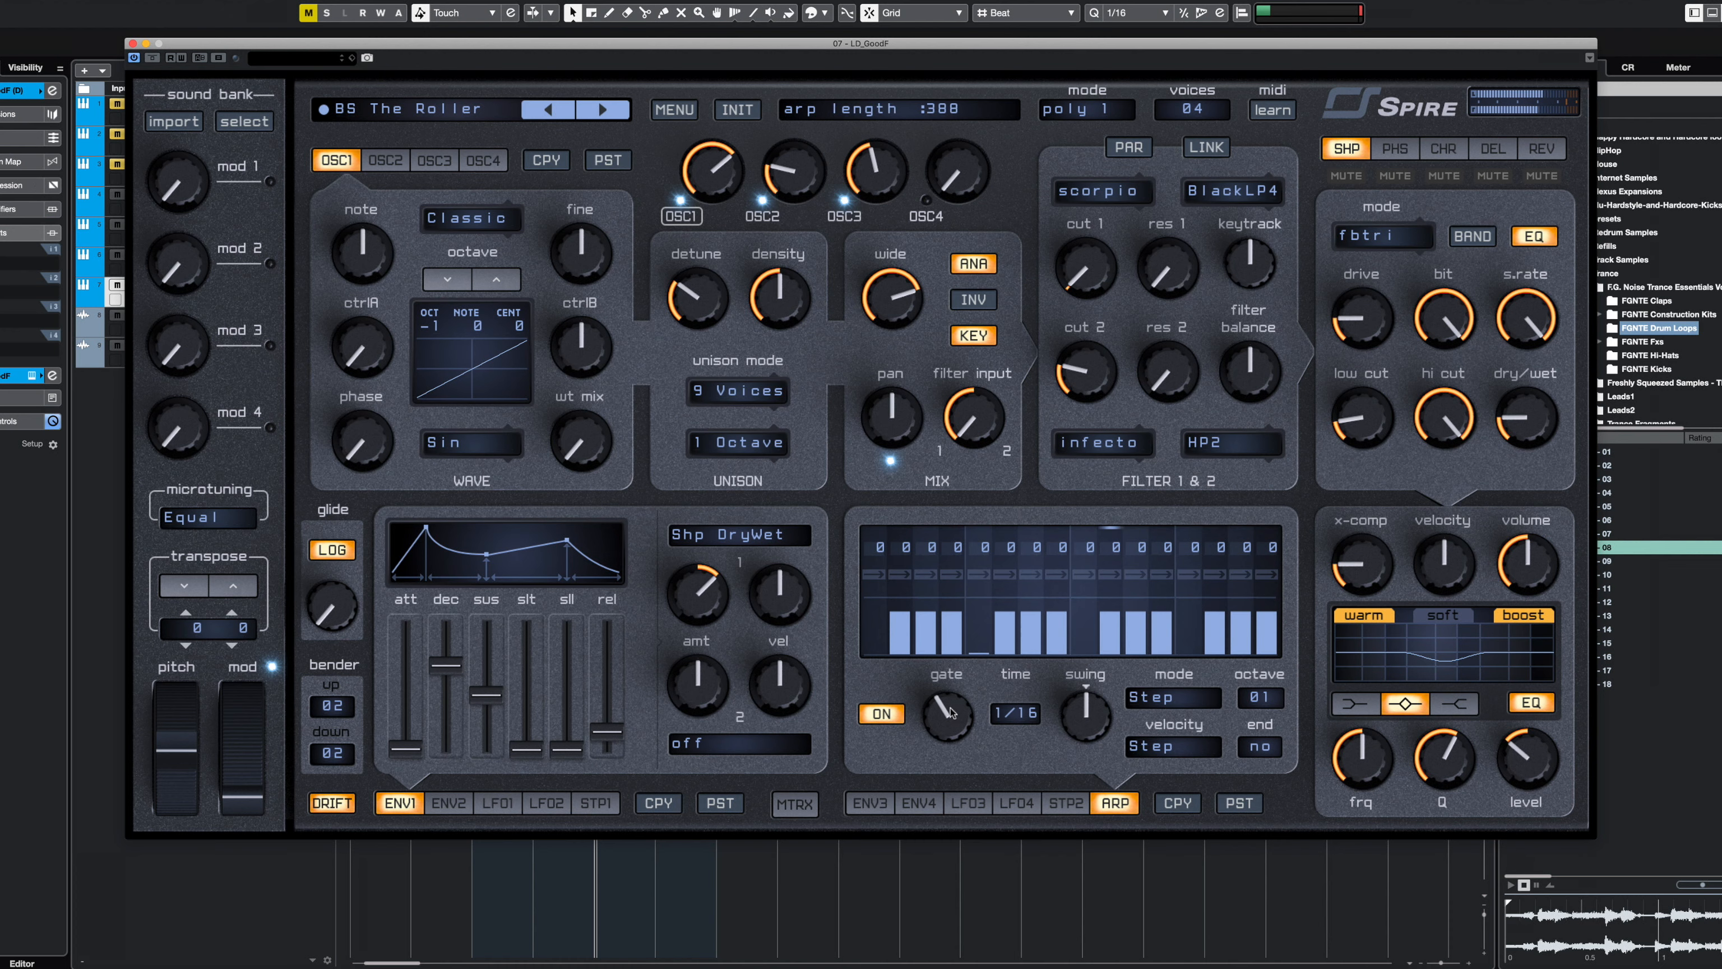
- Turn on hold for arpeggiator steps 4, 8, 12 and 16, with gate at 311 and swing at 626
{"action": "left_click", "coordinate": [952, 574]}
{"action": "left_click", "coordinate": [1055, 575]}
{"action": "left_click", "coordinate": [1161, 575]}
{"action": "left_click", "coordinate": [1271, 578]}
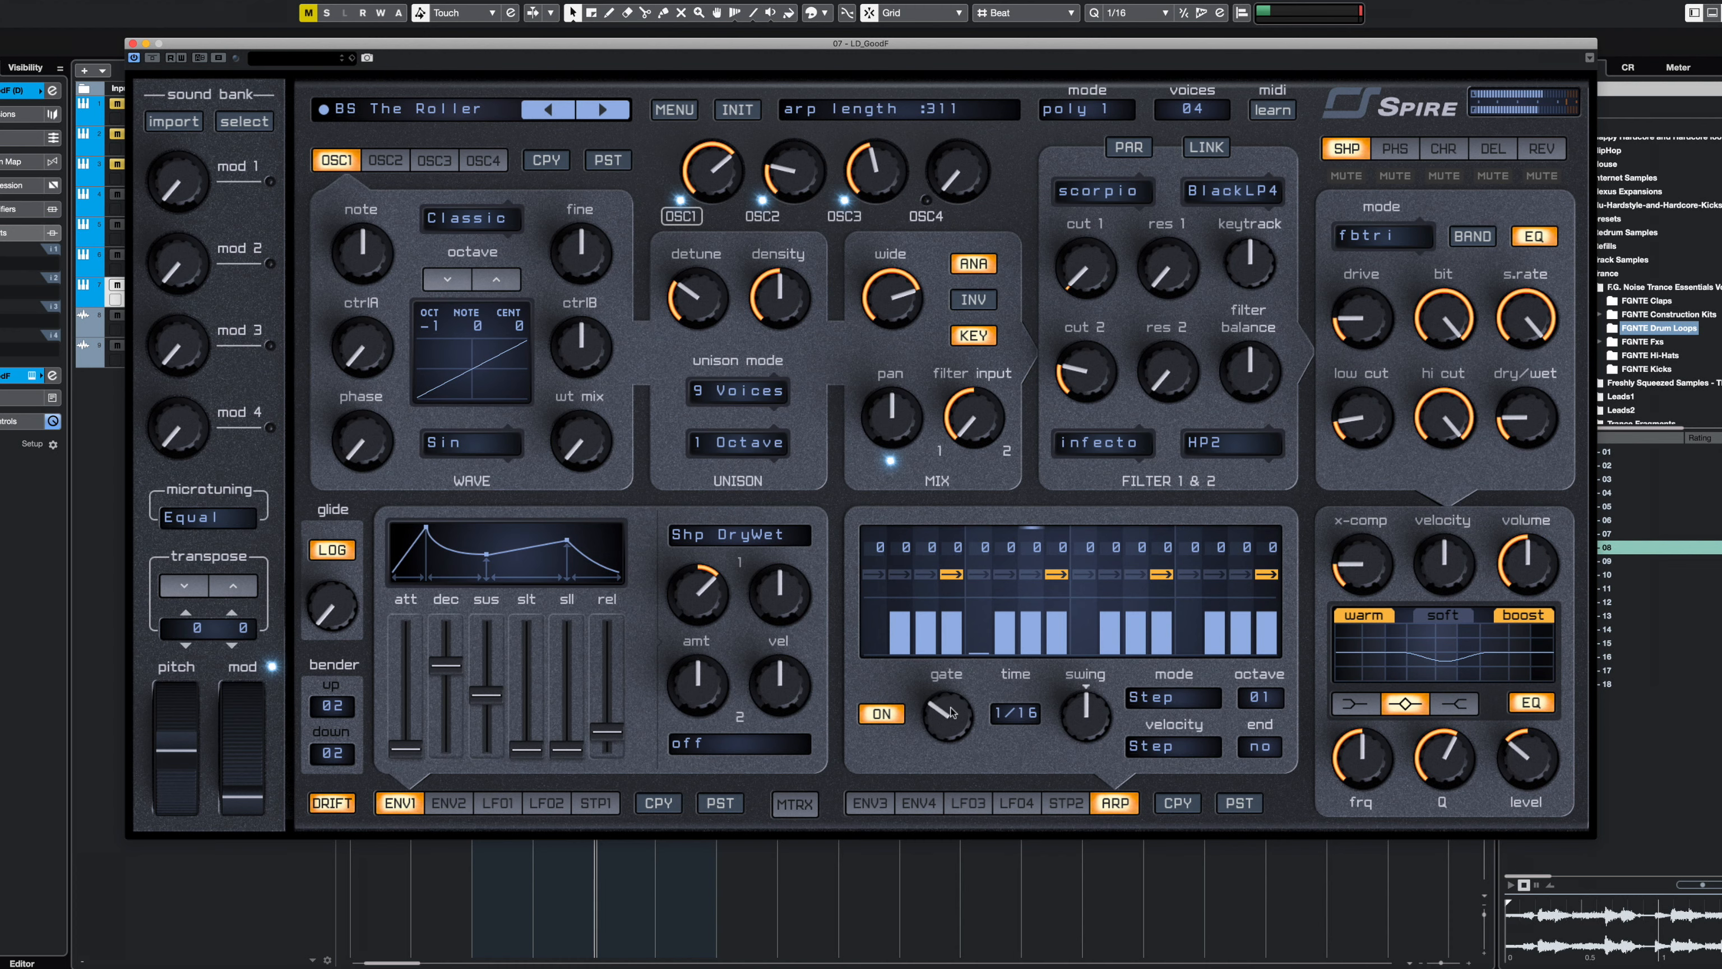
{"action": "left_click_drag", "start_coordinate": [1087, 717], "coordinate": [1088, 710]}
{"action": "left_click", "coordinate": [133, 45]}
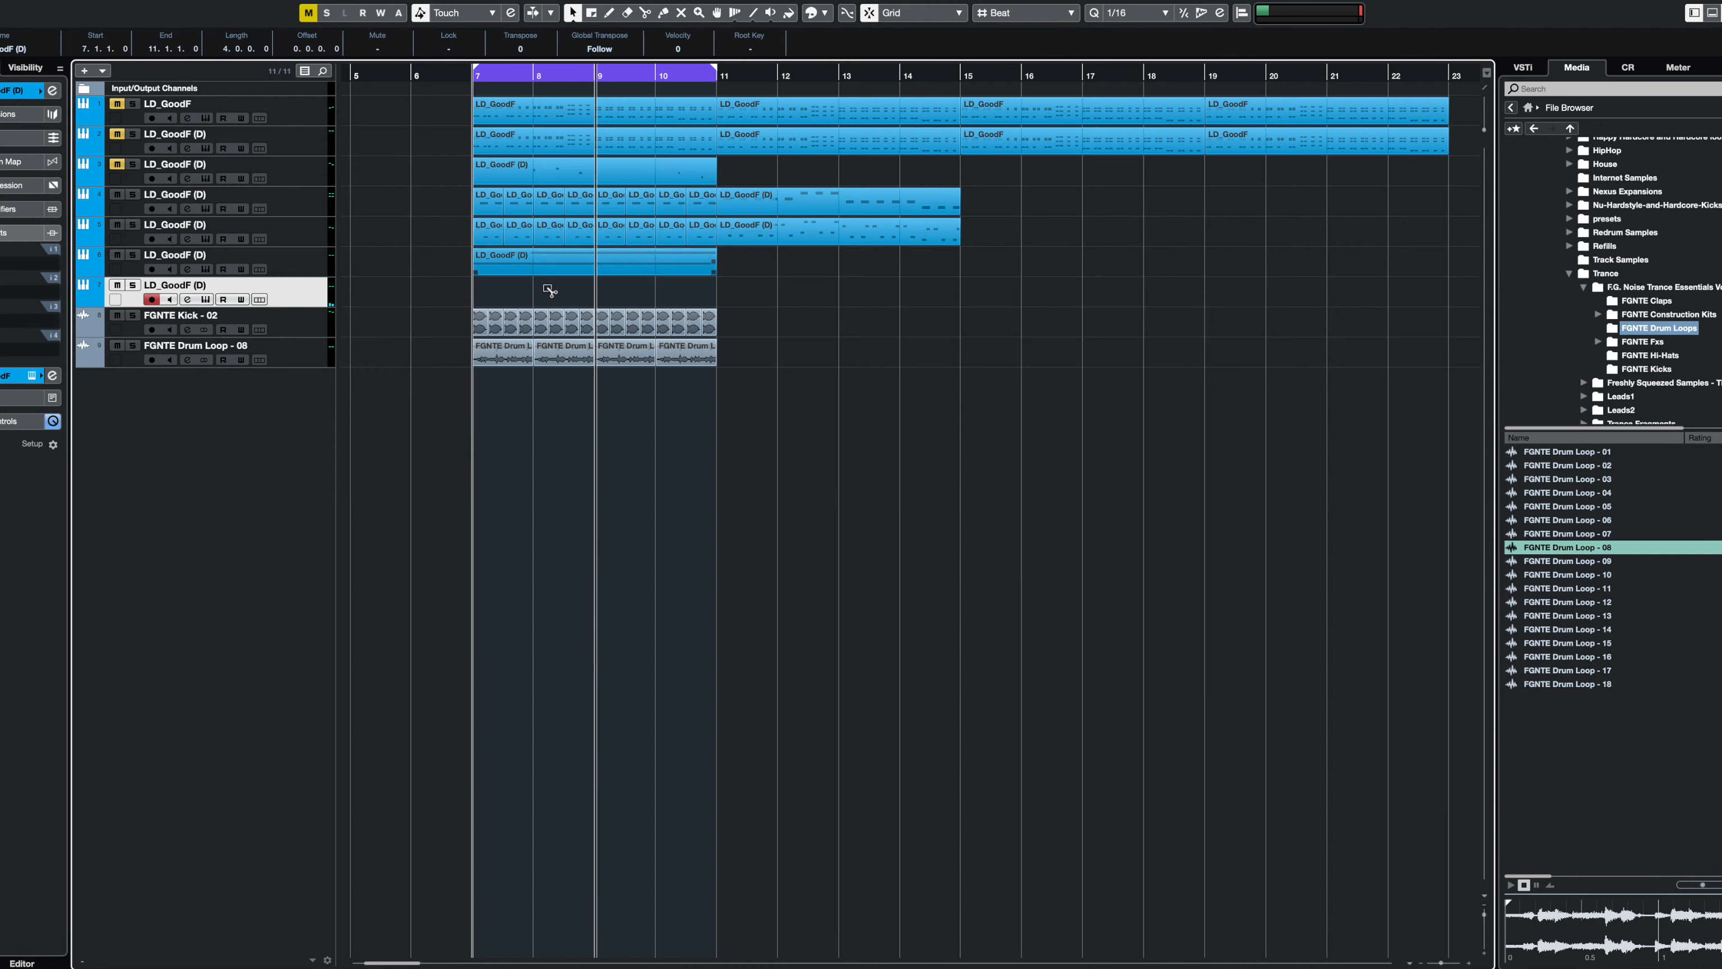
- Copy the sixth synth track's event to the seventh, delete its upper note and transpose the sustained A0 note up an octave
{"action": "double_click", "coordinate": [548, 291]}
{"action": "left_click", "coordinate": [543, 385]}
{"action": "key", "text": "Delete"}
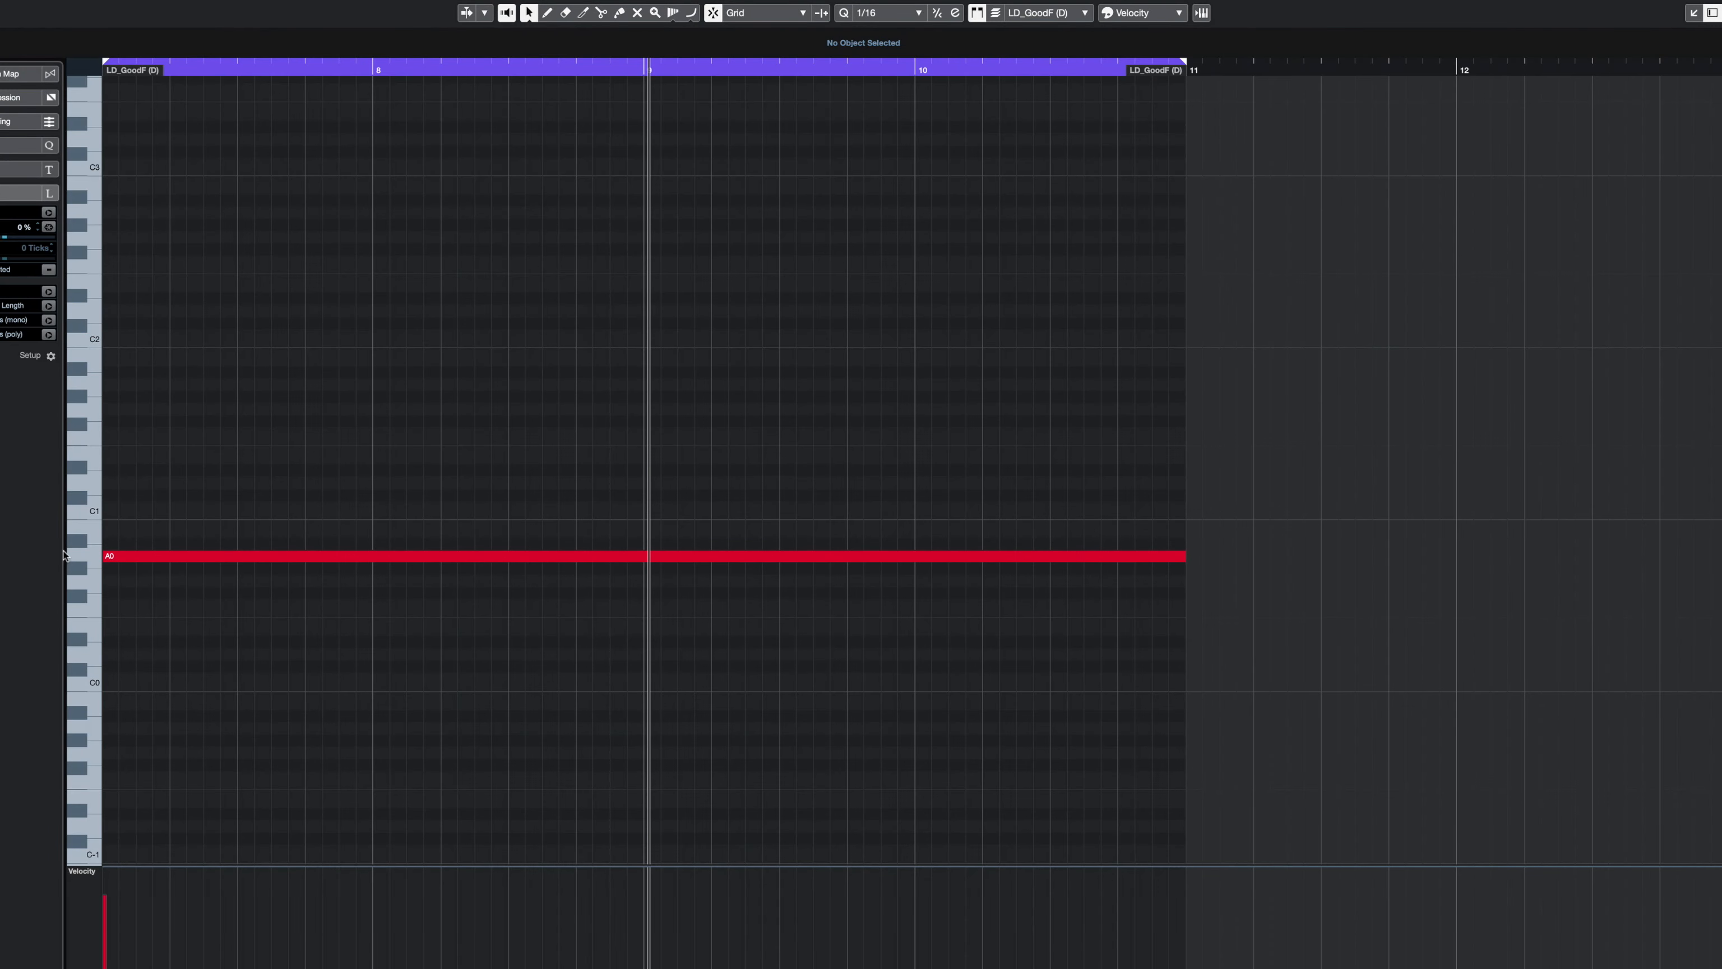
{"action": "left_click", "coordinate": [91, 555], "text": "super"}
{"action": "key", "text": "shift+Up"}
{"action": "key", "text": "Return"}
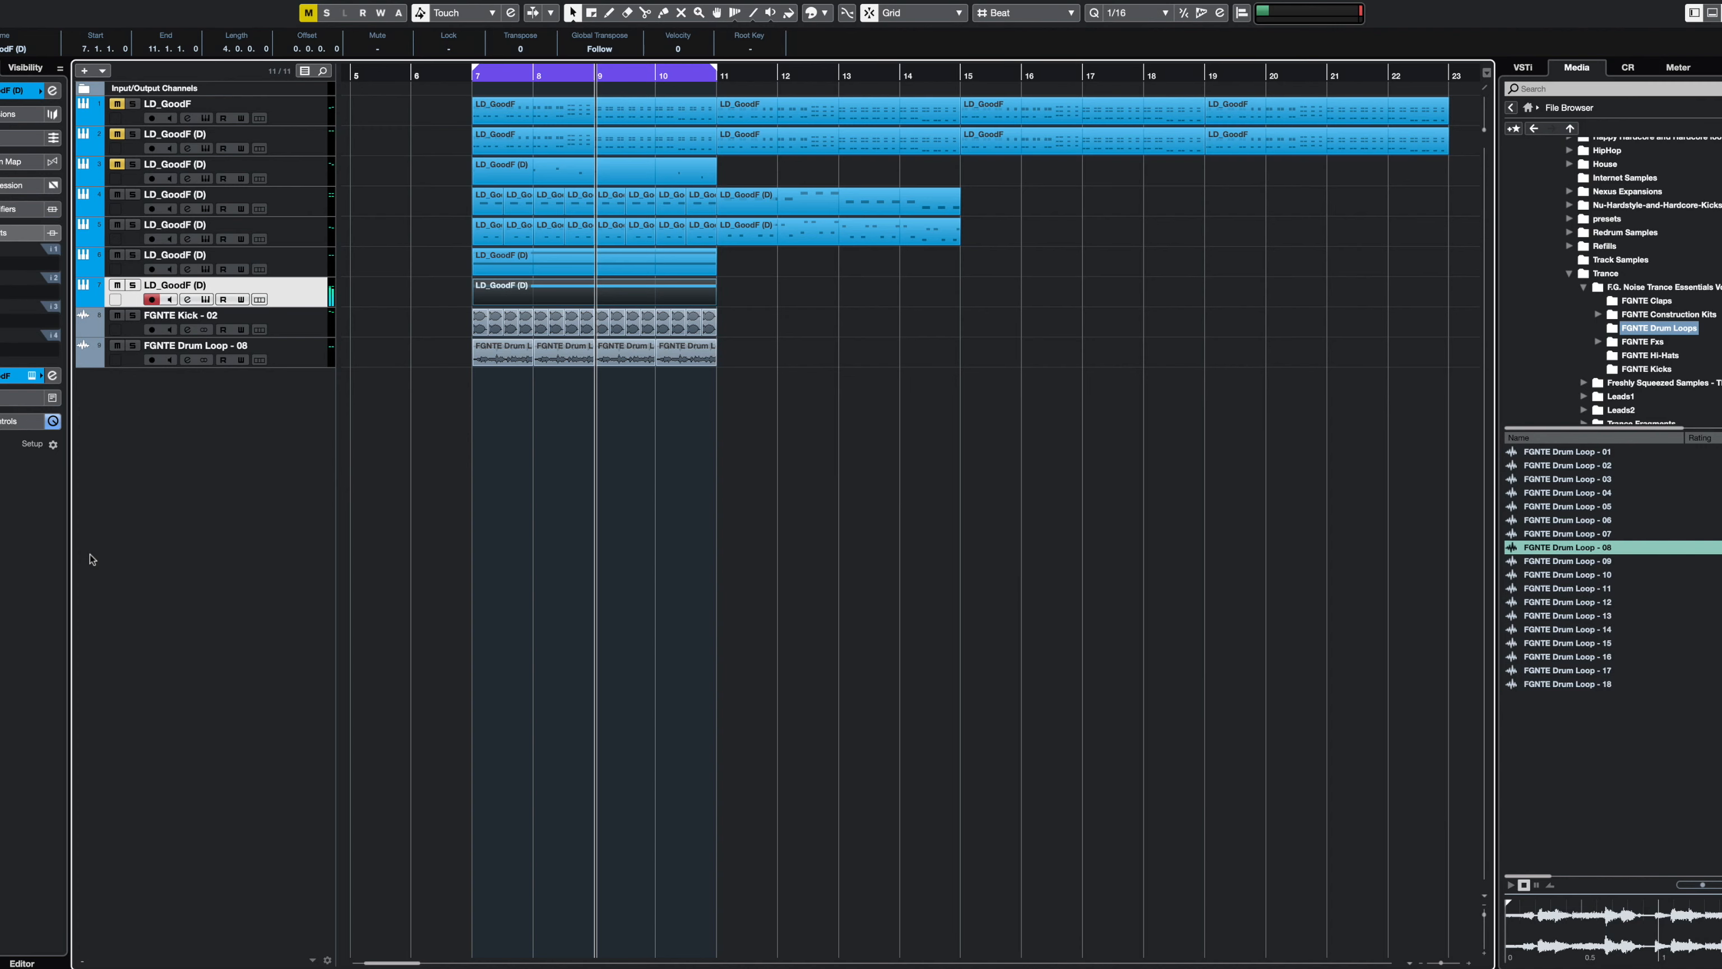
- Solo the seventh synth track and FGNTE Kick - 02, play them and bring the Spire arpeggiator's swing down to 509
{"action": "left_click", "coordinate": [133, 285]}
{"action": "left_click", "coordinate": [132, 316]}
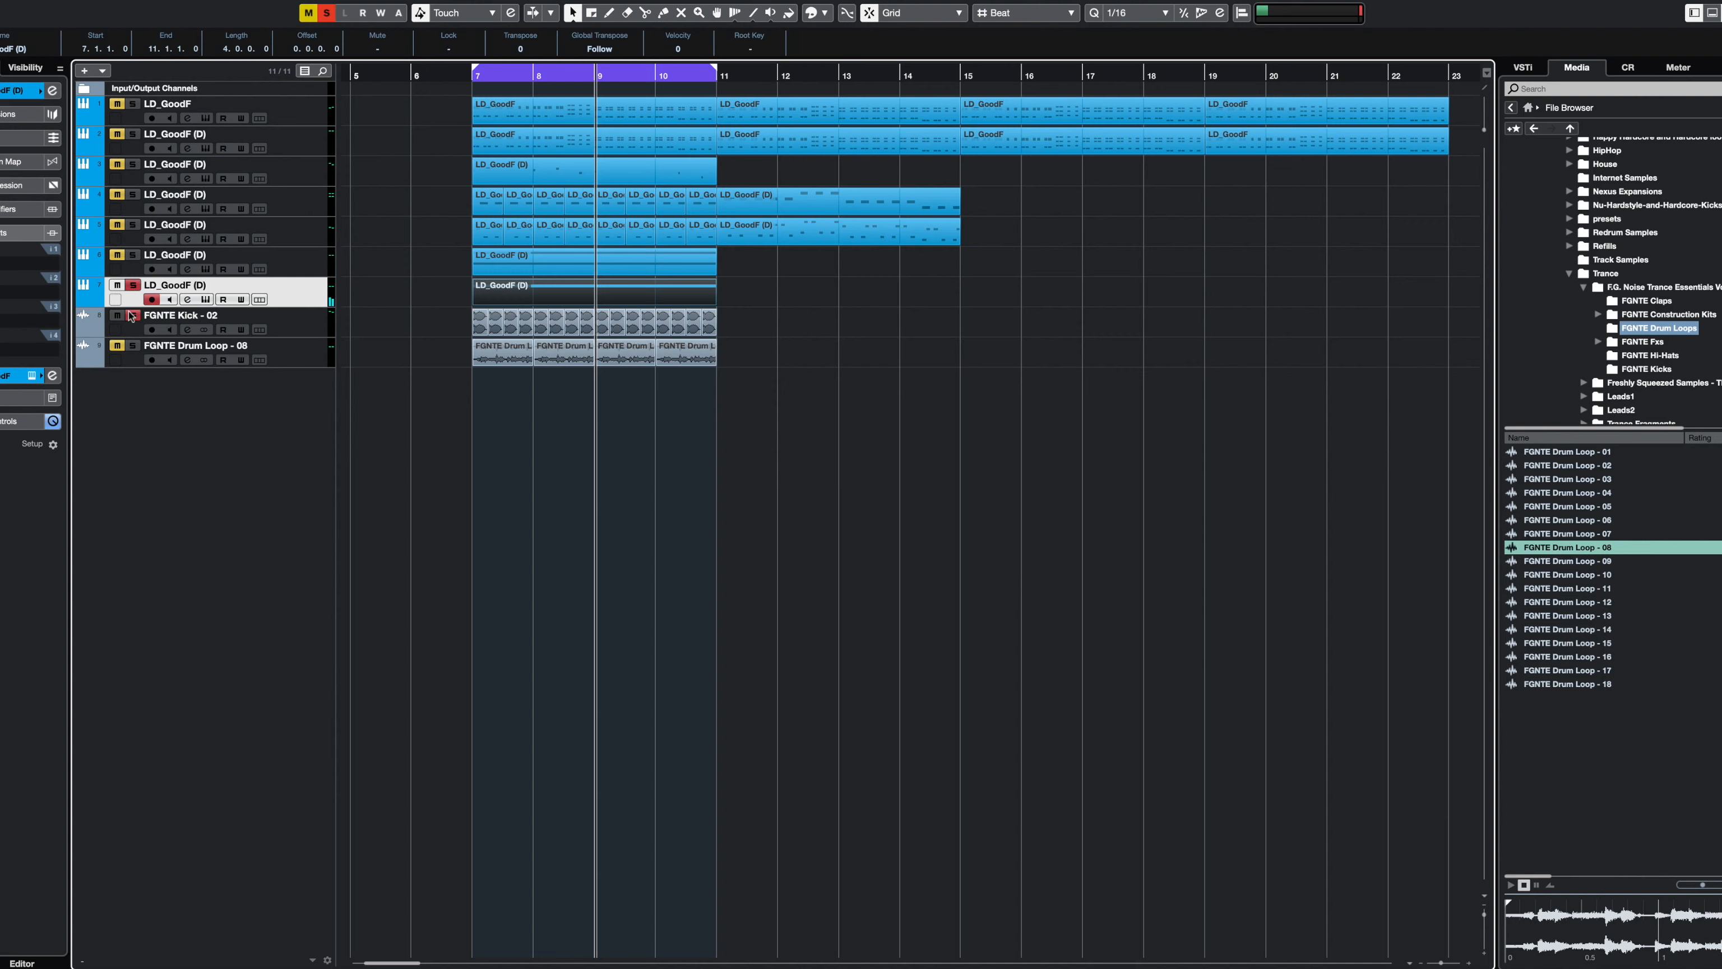
{"action": "key", "text": "space"}
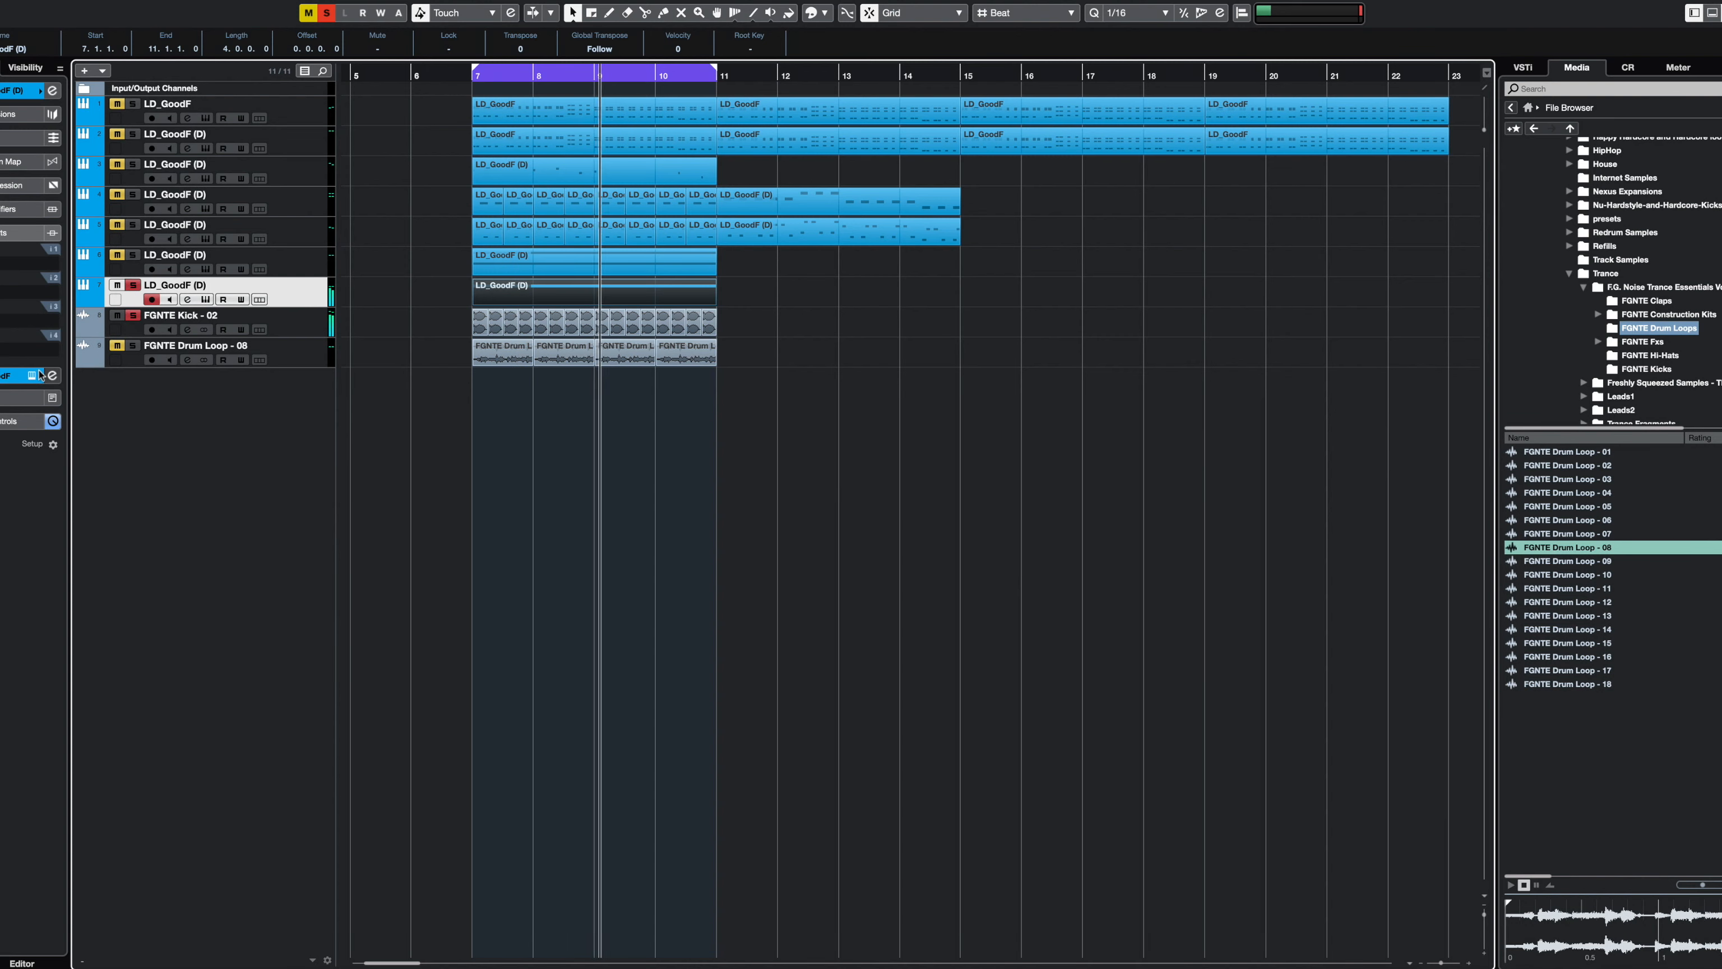
{"action": "key", "text": "space"}
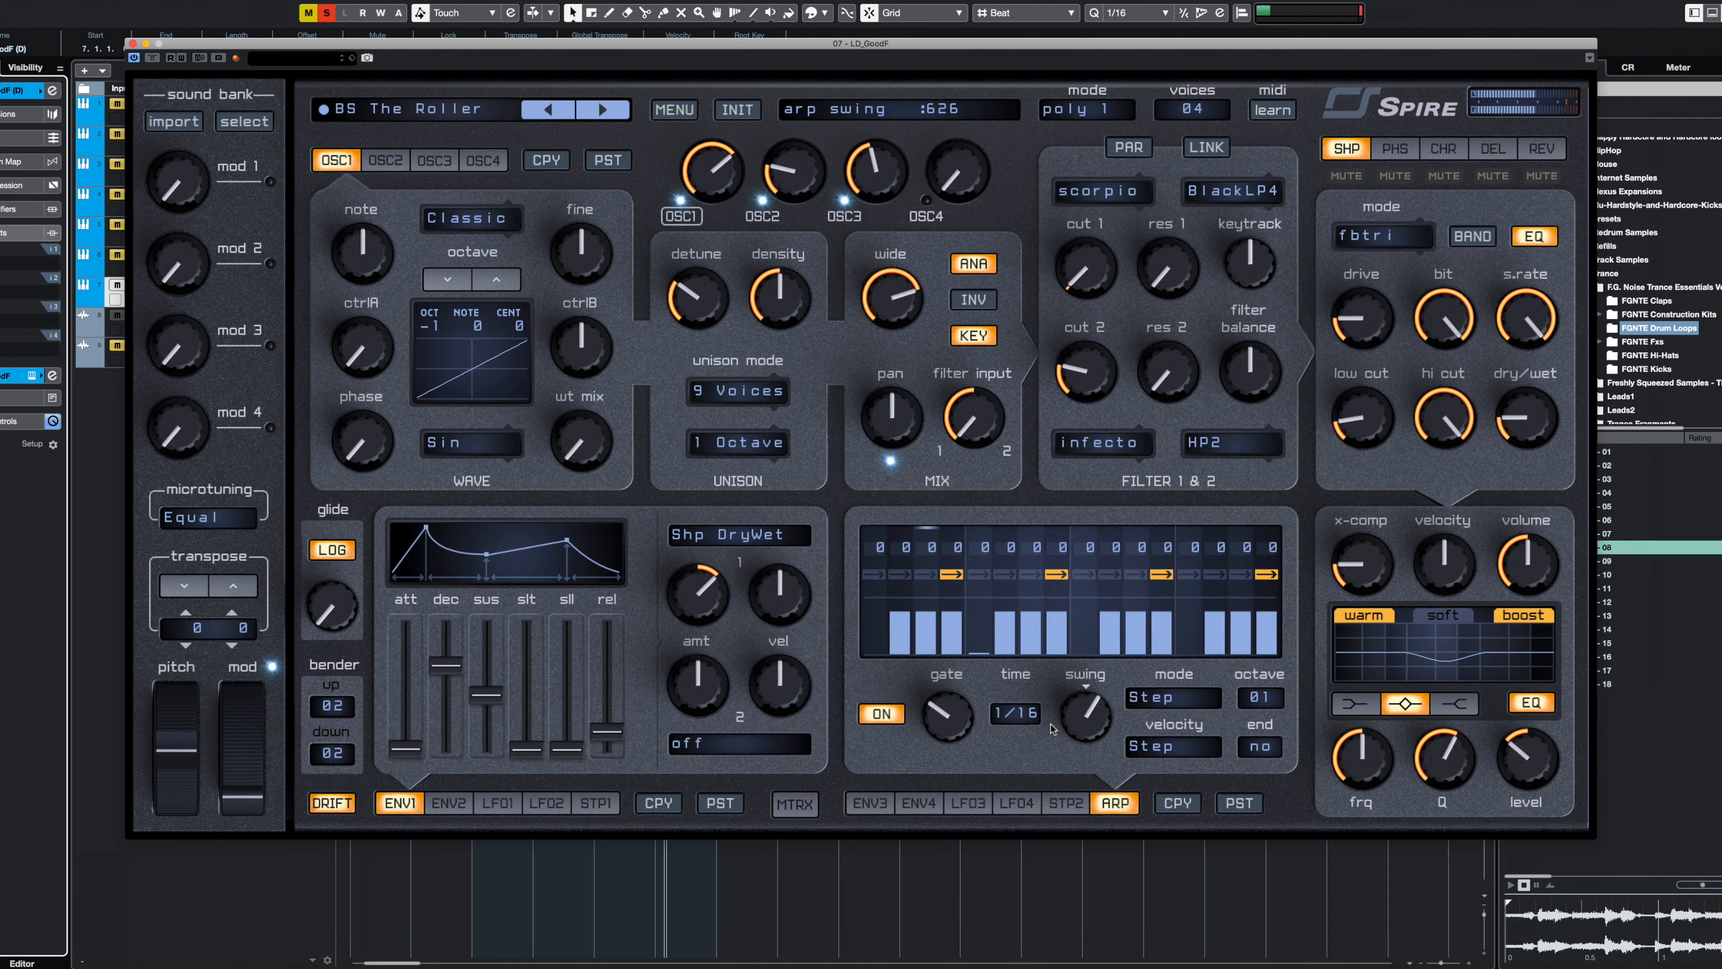
{"action": "left_click_drag", "start_coordinate": [1069, 711], "coordinate": [1067, 716]}
{"action": "key", "text": "space"}
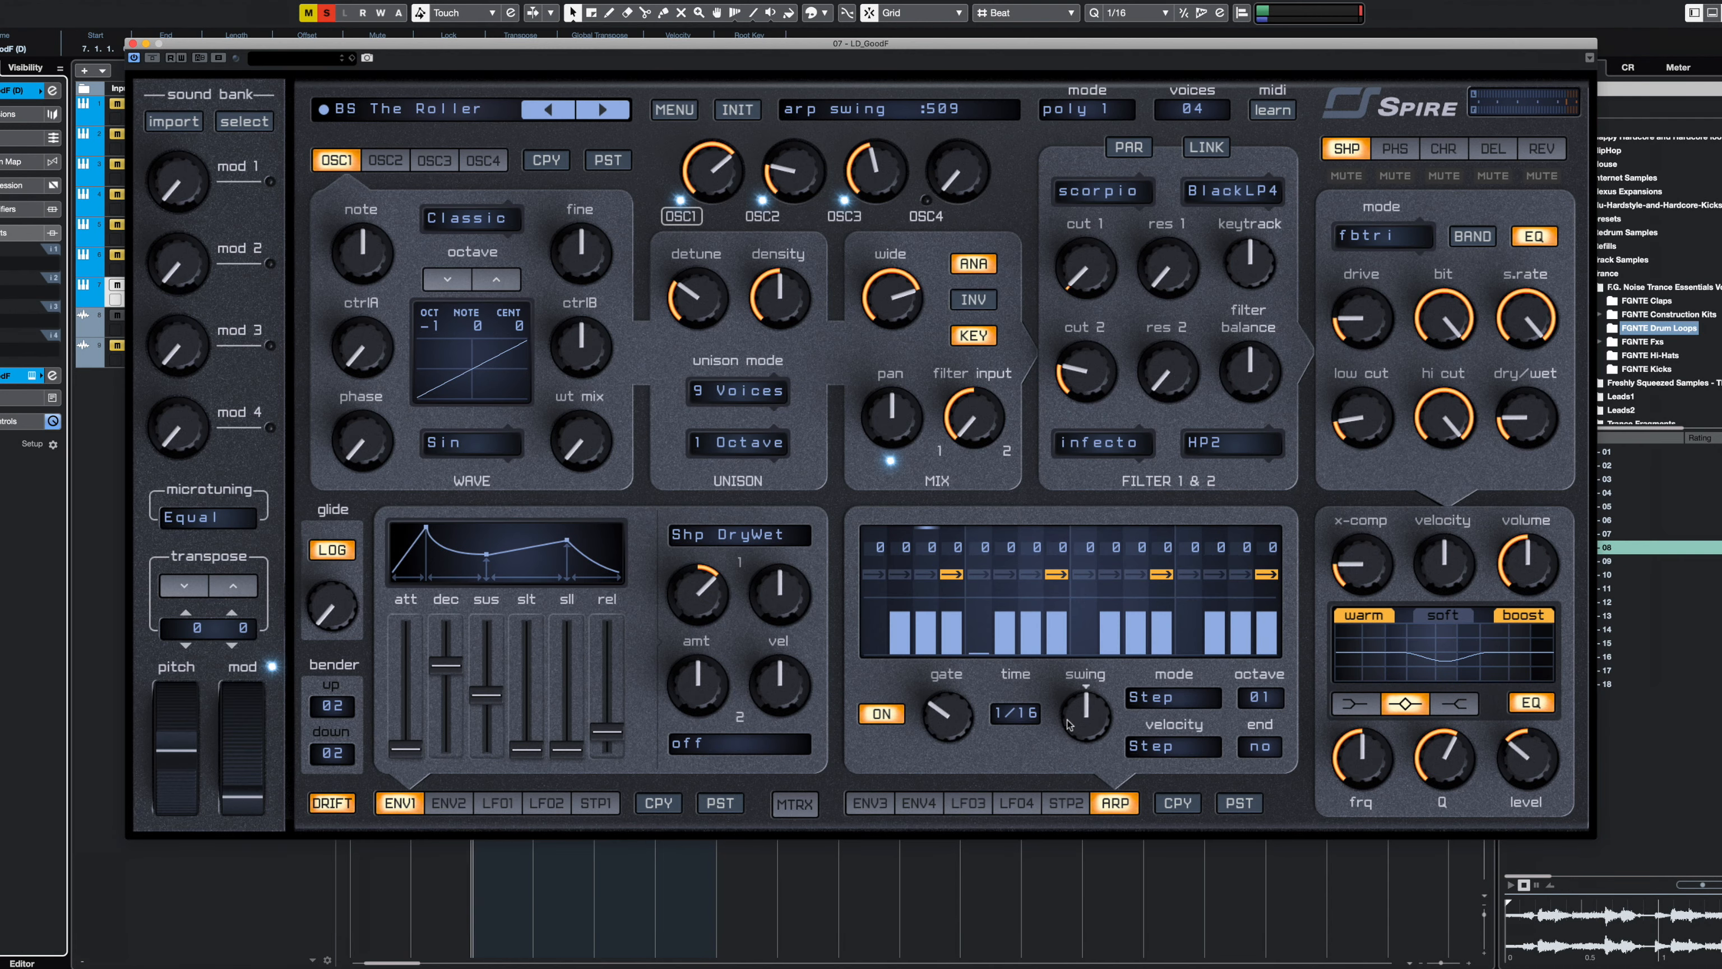
- Move the arpeggiator holds from steps 4, 8 and 12 to steps 3, 7 and 11
{"action": "left_click", "coordinate": [925, 574]}
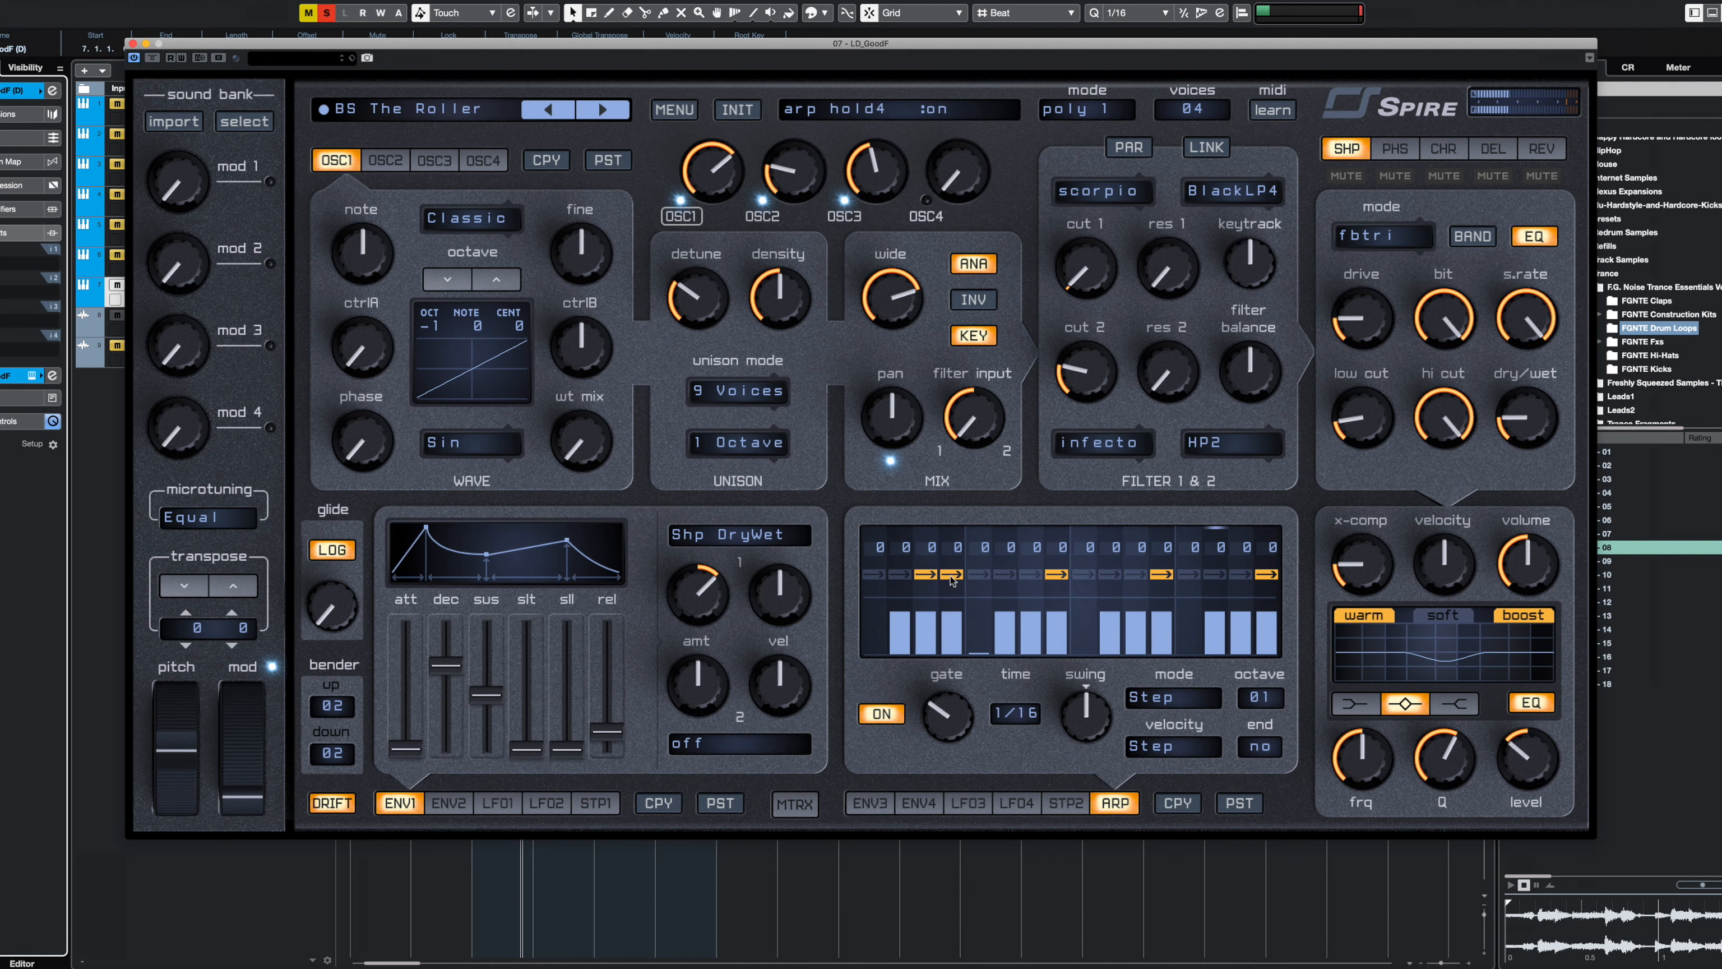
{"action": "left_click", "coordinate": [951, 574]}
{"action": "left_click", "coordinate": [1030, 574]}
{"action": "left_click", "coordinate": [1054, 577]}
{"action": "left_click", "coordinate": [1135, 575]}
{"action": "left_click", "coordinate": [1161, 575]}
{"action": "key", "text": "space"}
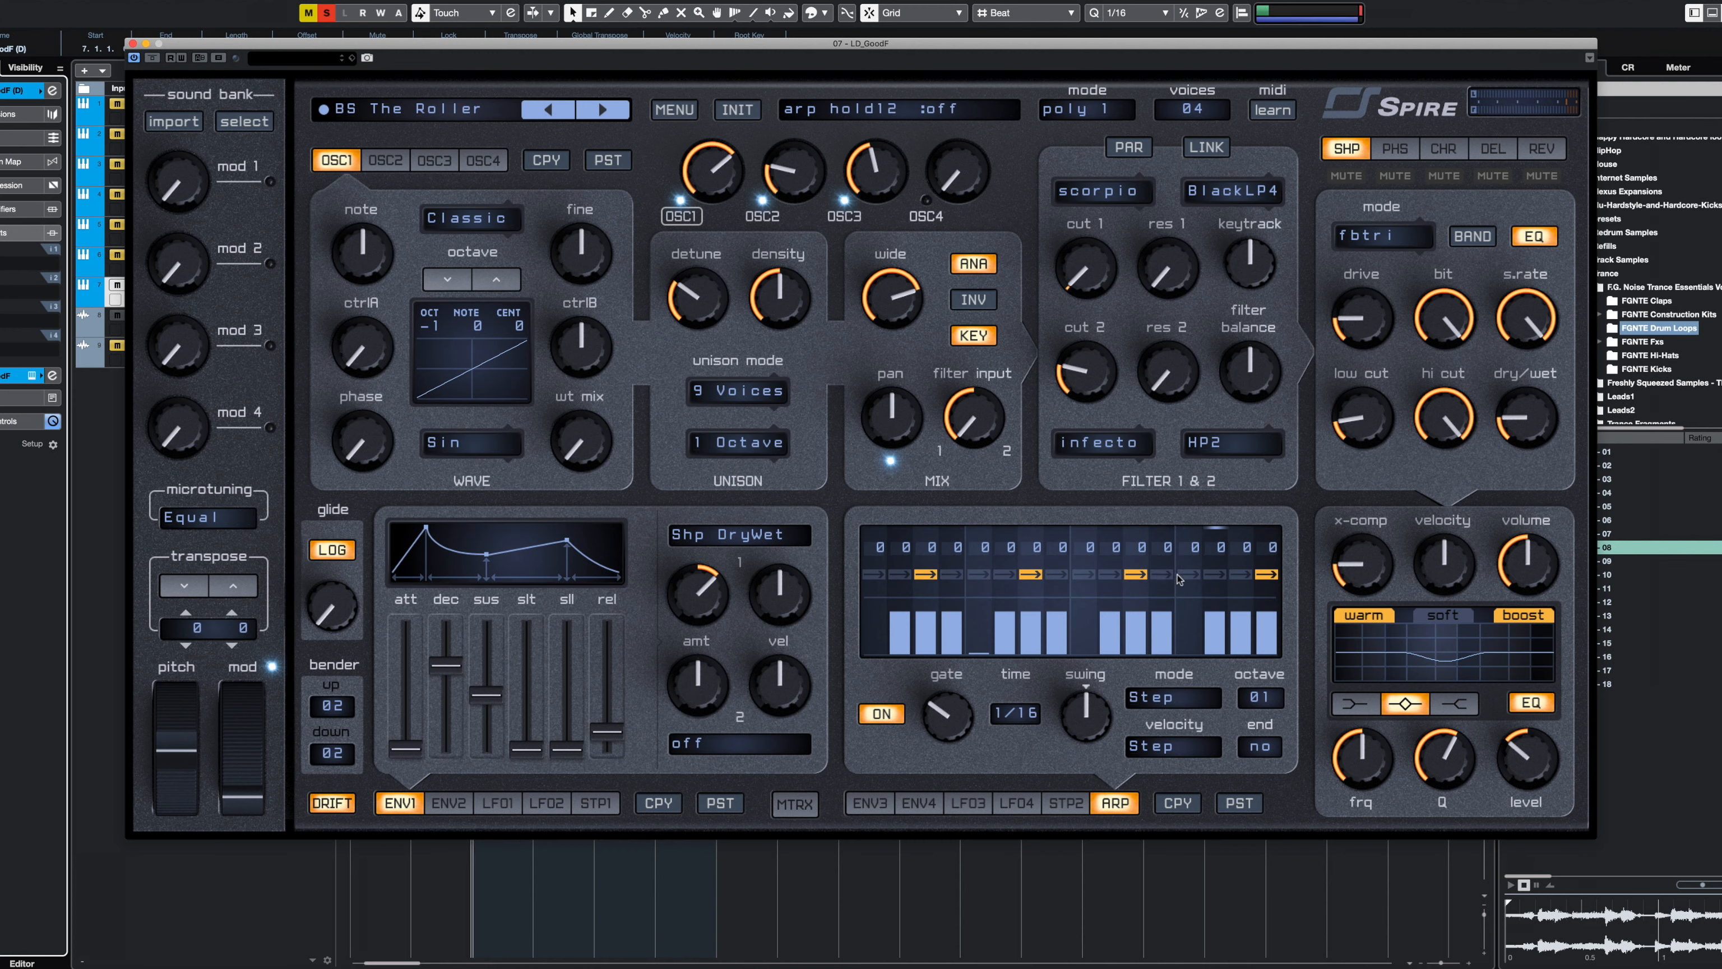
- Set the arpeggiator's last holds on steps 14 and 16, and raise the mod 2 macro to 284
{"action": "left_click", "coordinate": [1258, 574]}
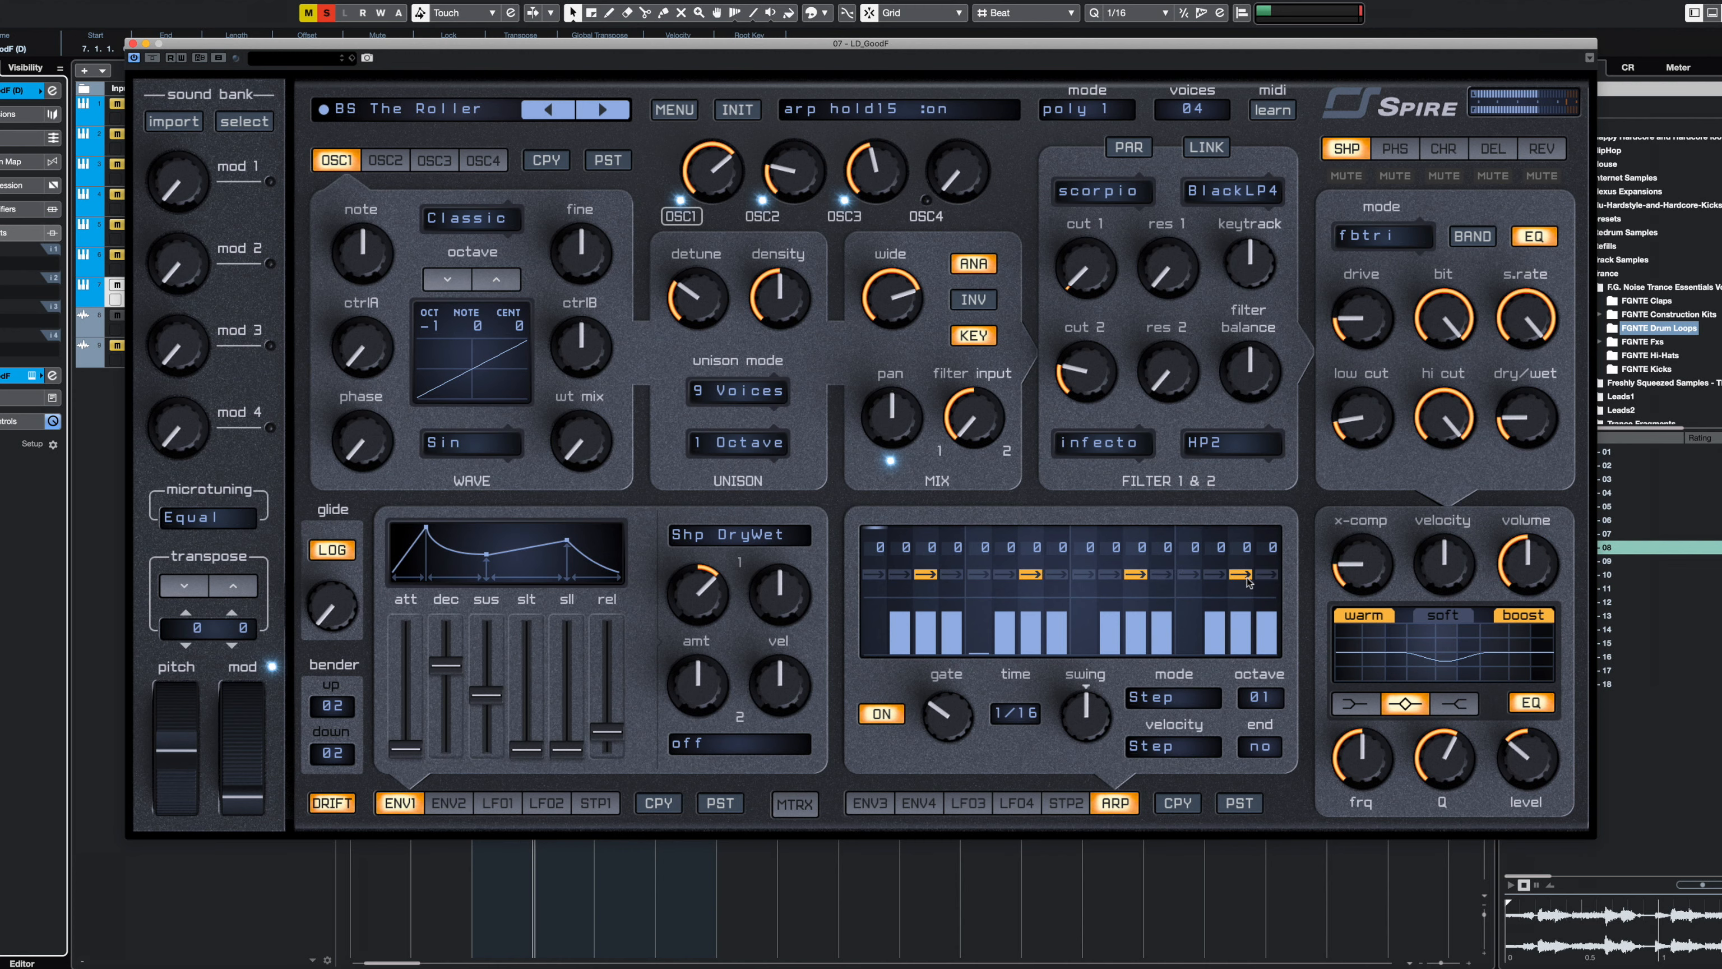
{"action": "left_click", "coordinate": [1215, 574]}
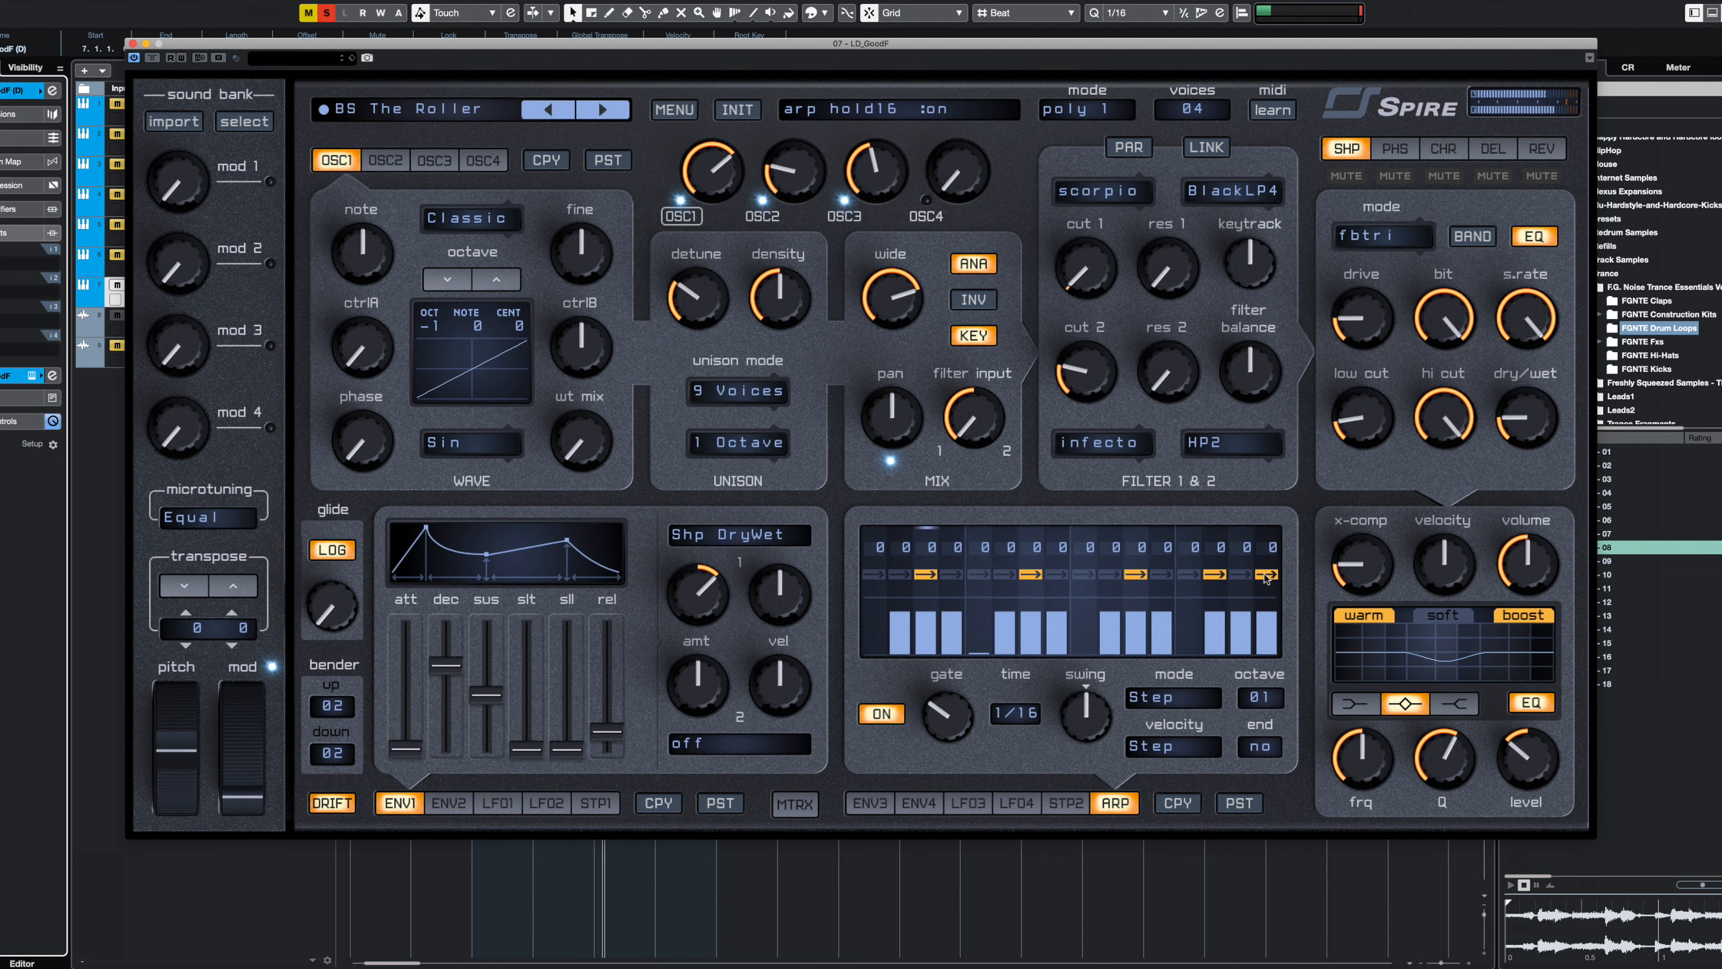
{"action": "left_click", "coordinate": [1265, 575]}
{"action": "left_click", "coordinate": [178, 264]}
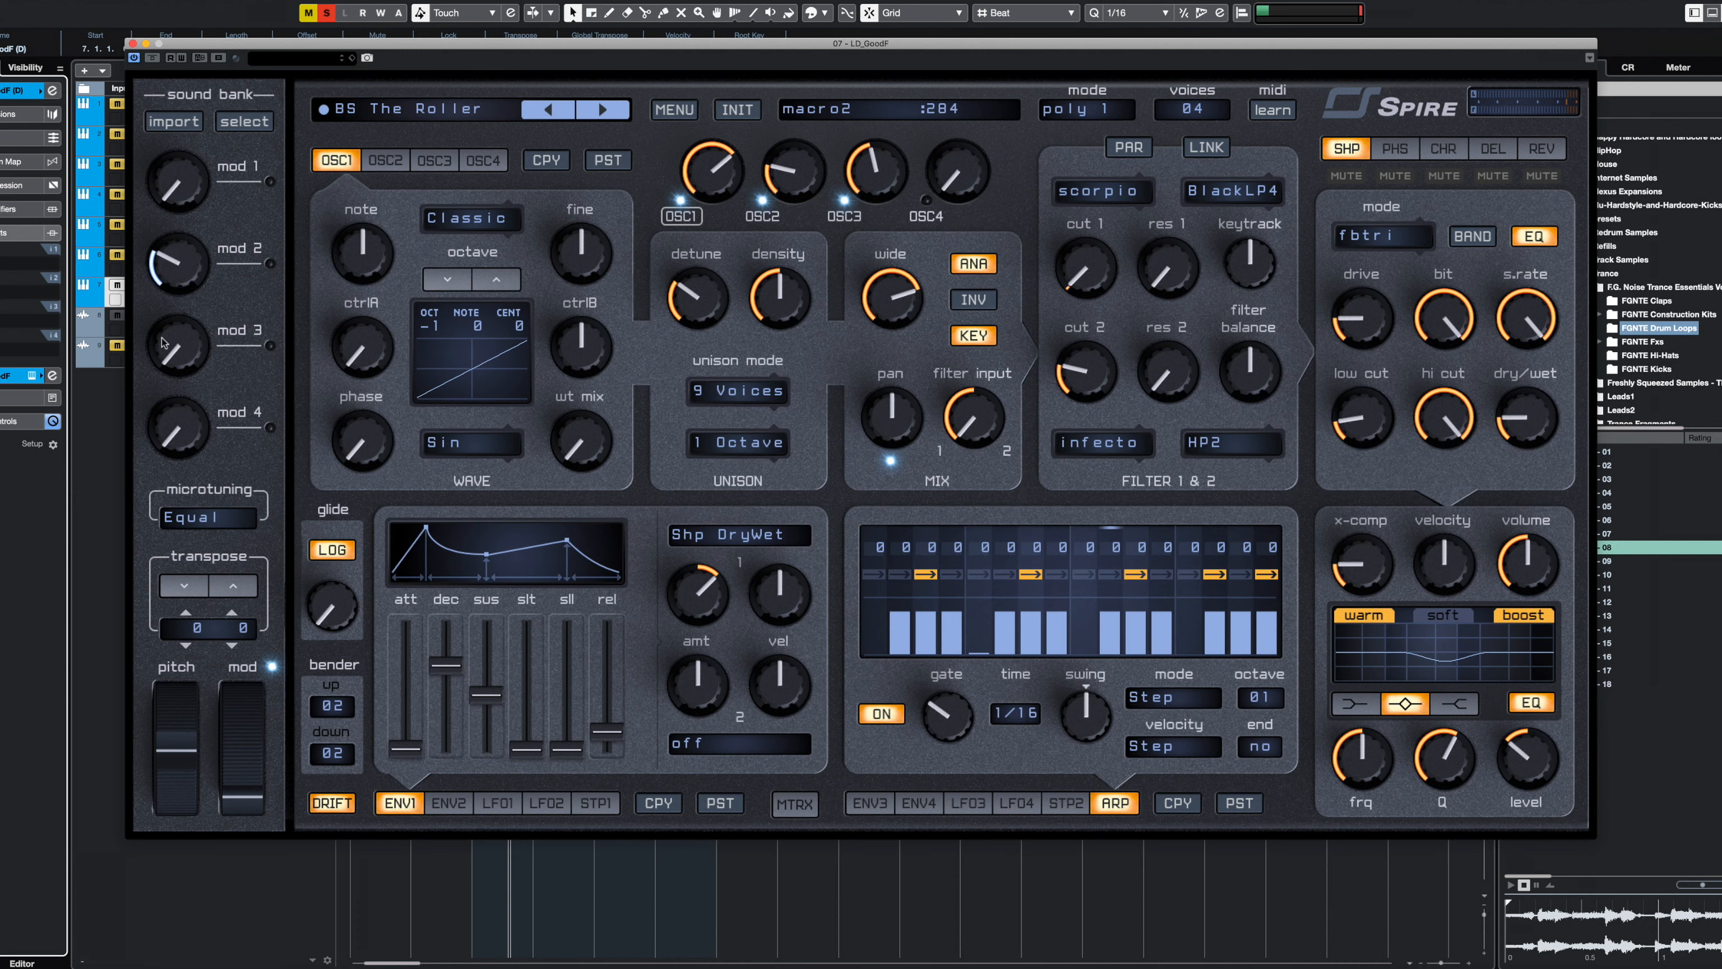
- Try the LD_GoodFeeling and LD_HyperCove presets in Spire, auditioning LD_HyperCove with the mod wheel at 1000
{"action": "left_click", "coordinate": [442, 109]}
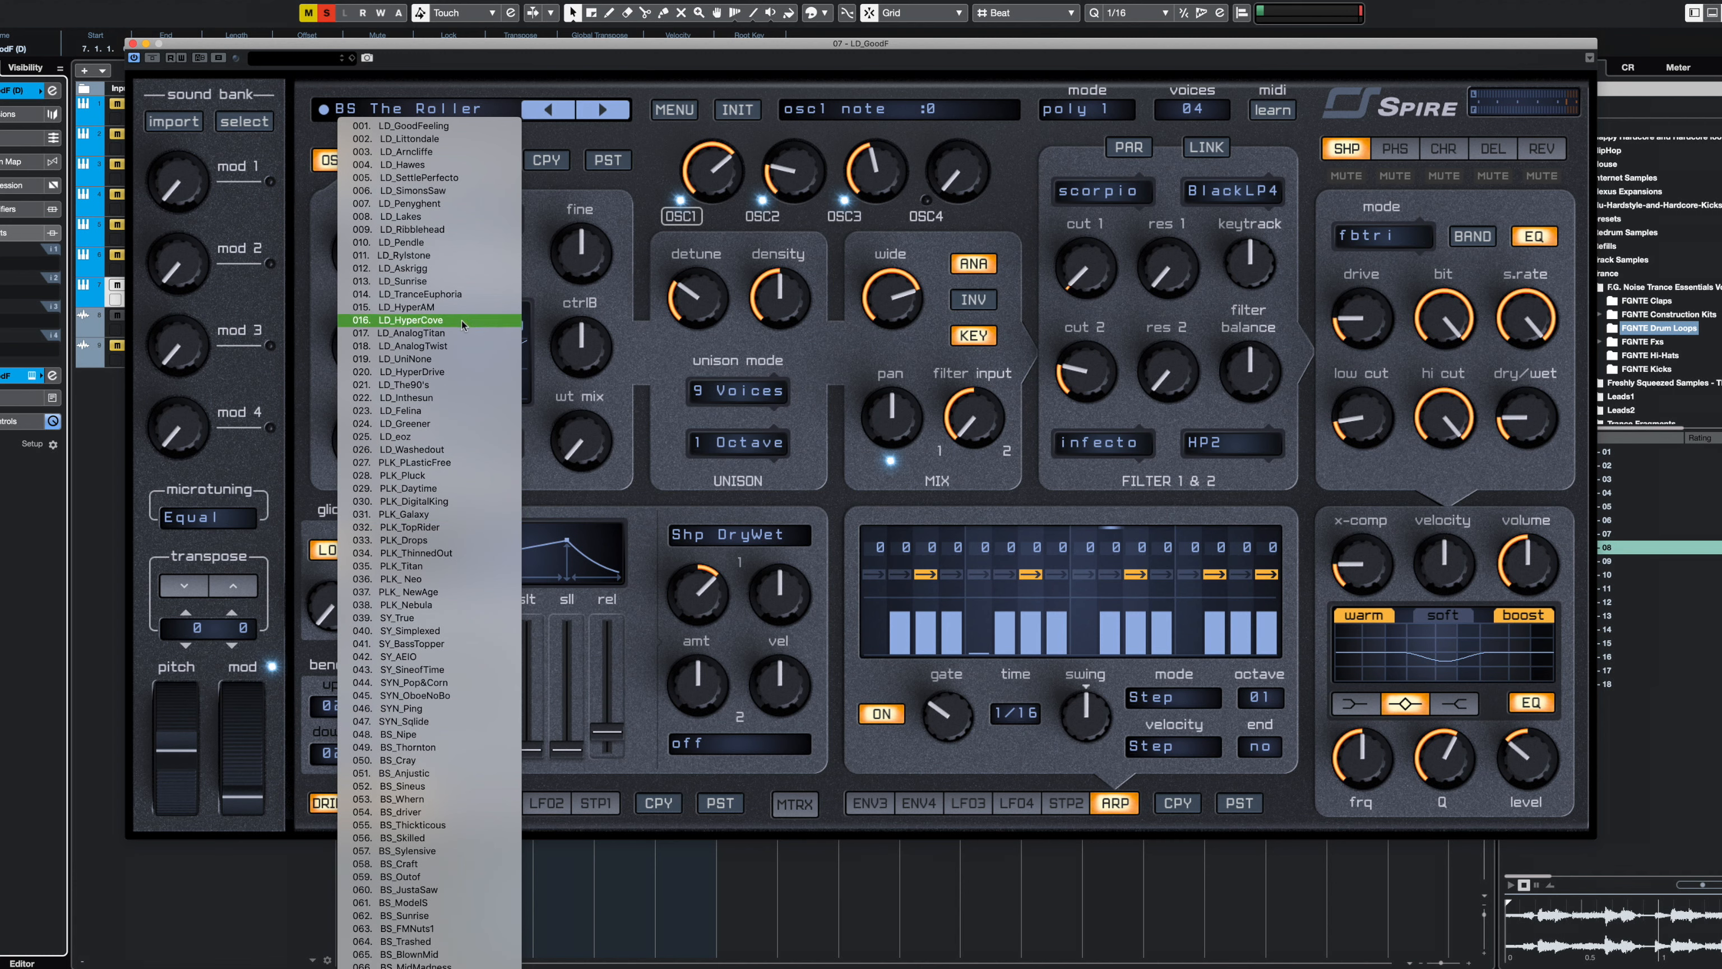
{"action": "left_click", "coordinate": [453, 125]}
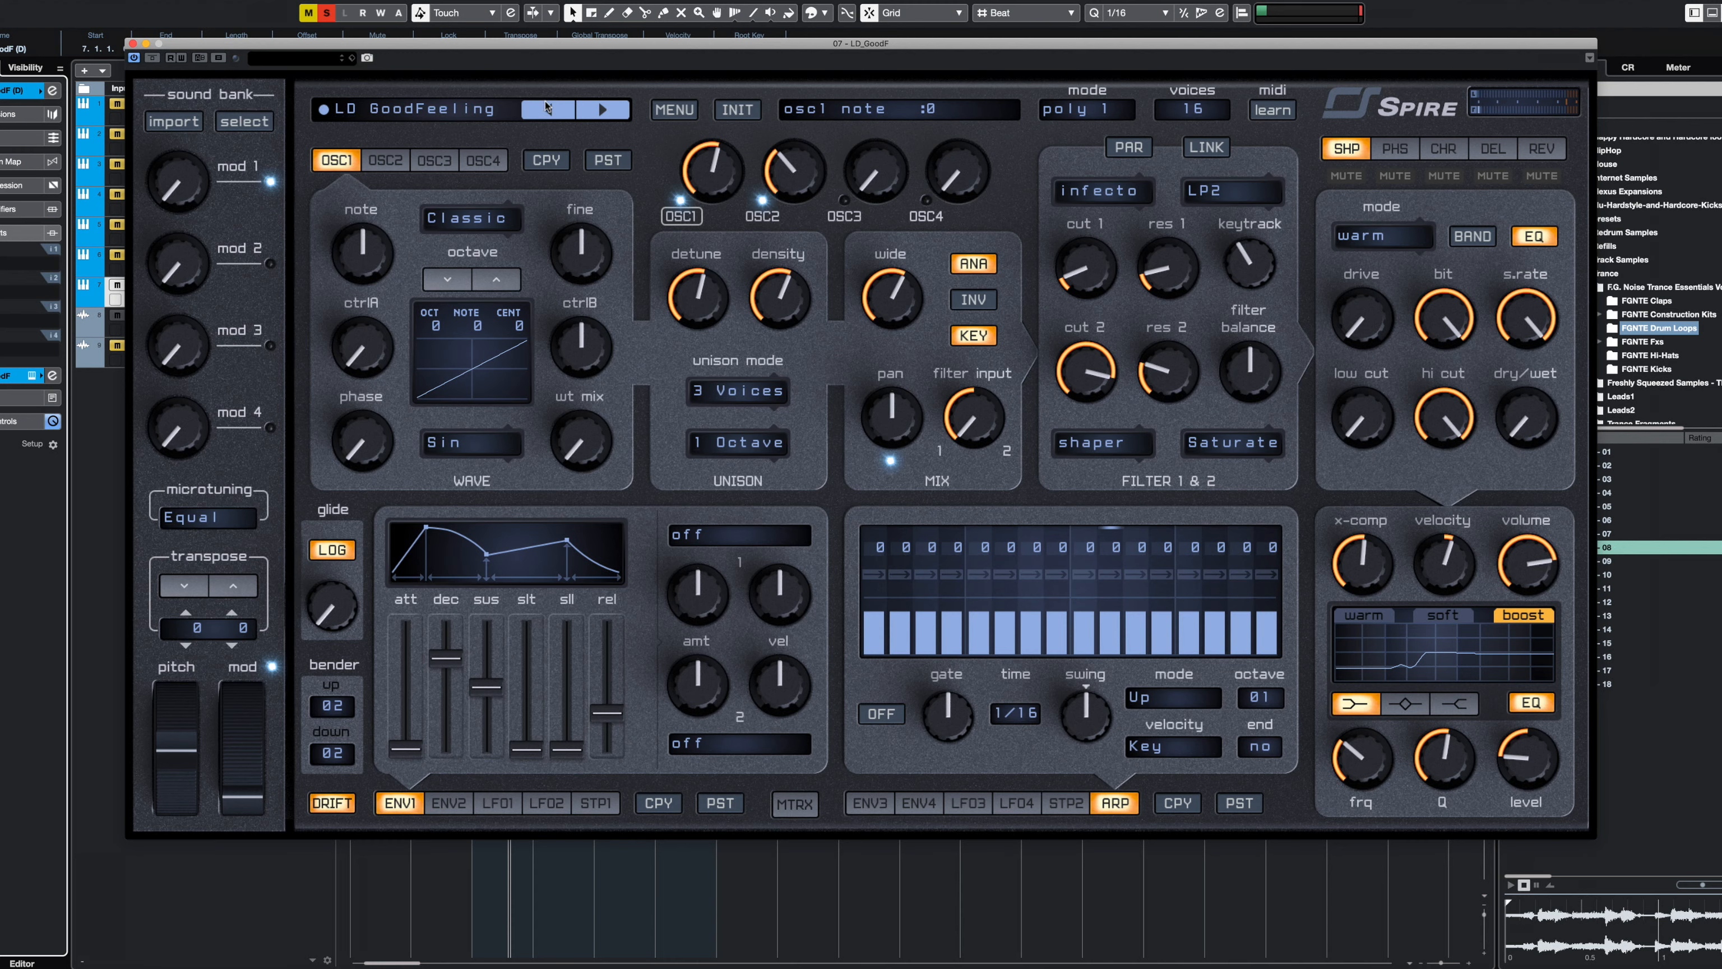
{"action": "left_click", "coordinate": [491, 115]}
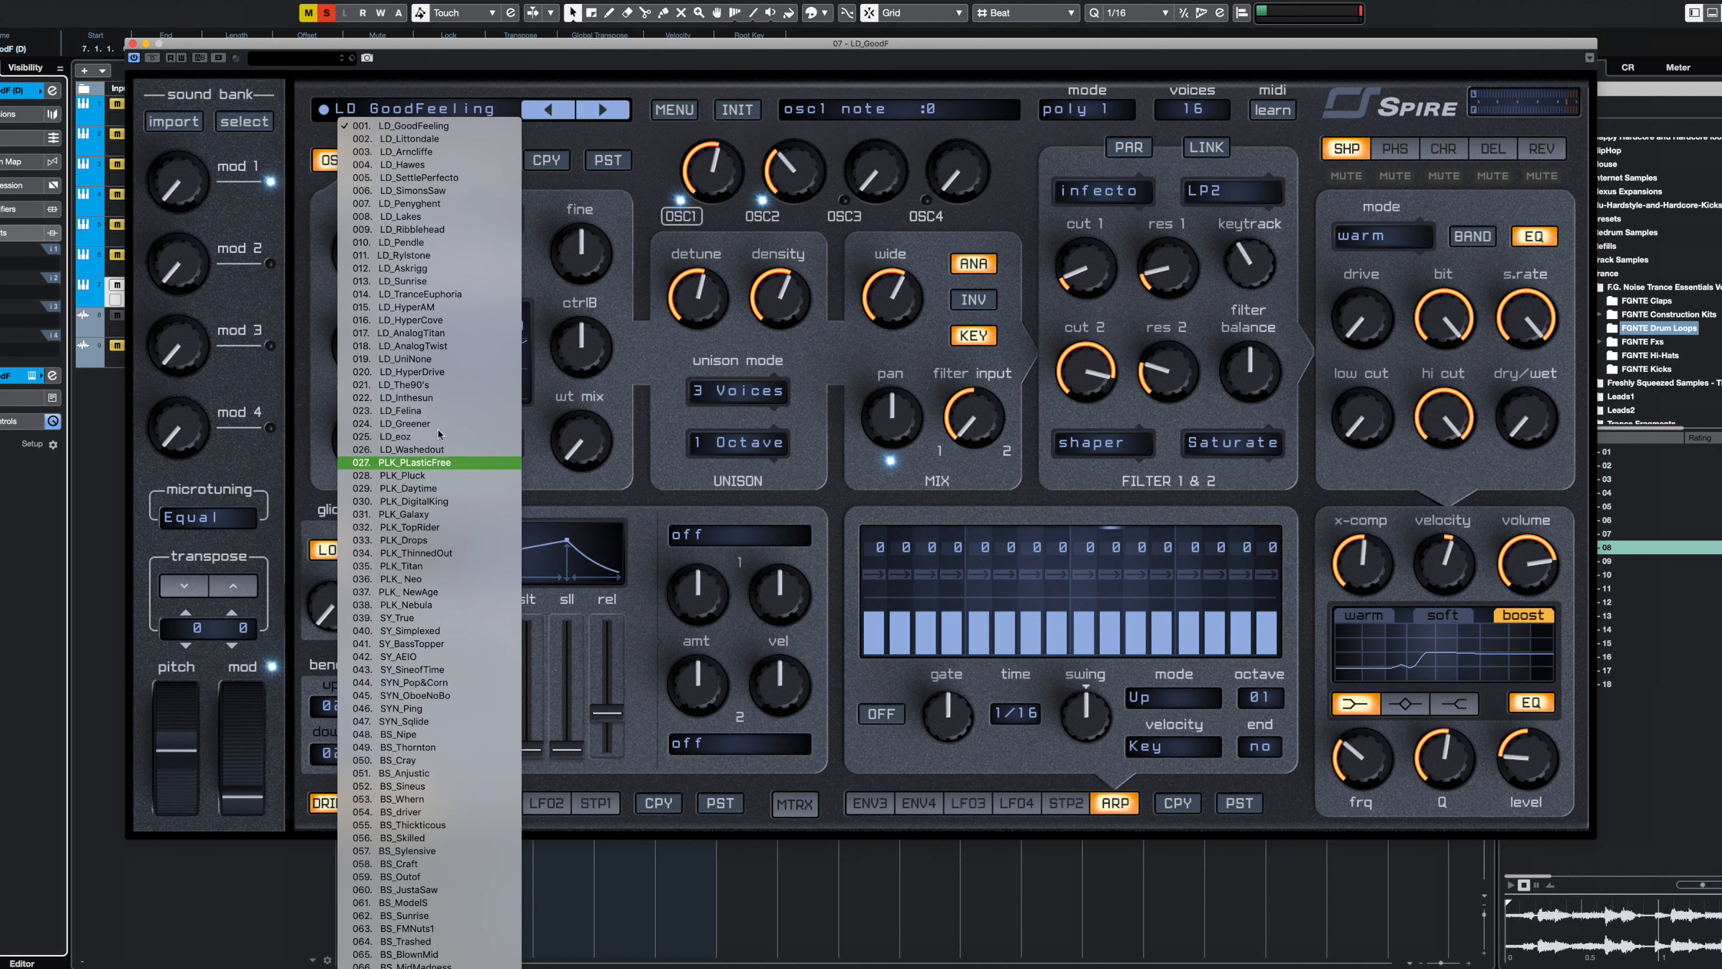
{"action": "left_click", "coordinate": [428, 320]}
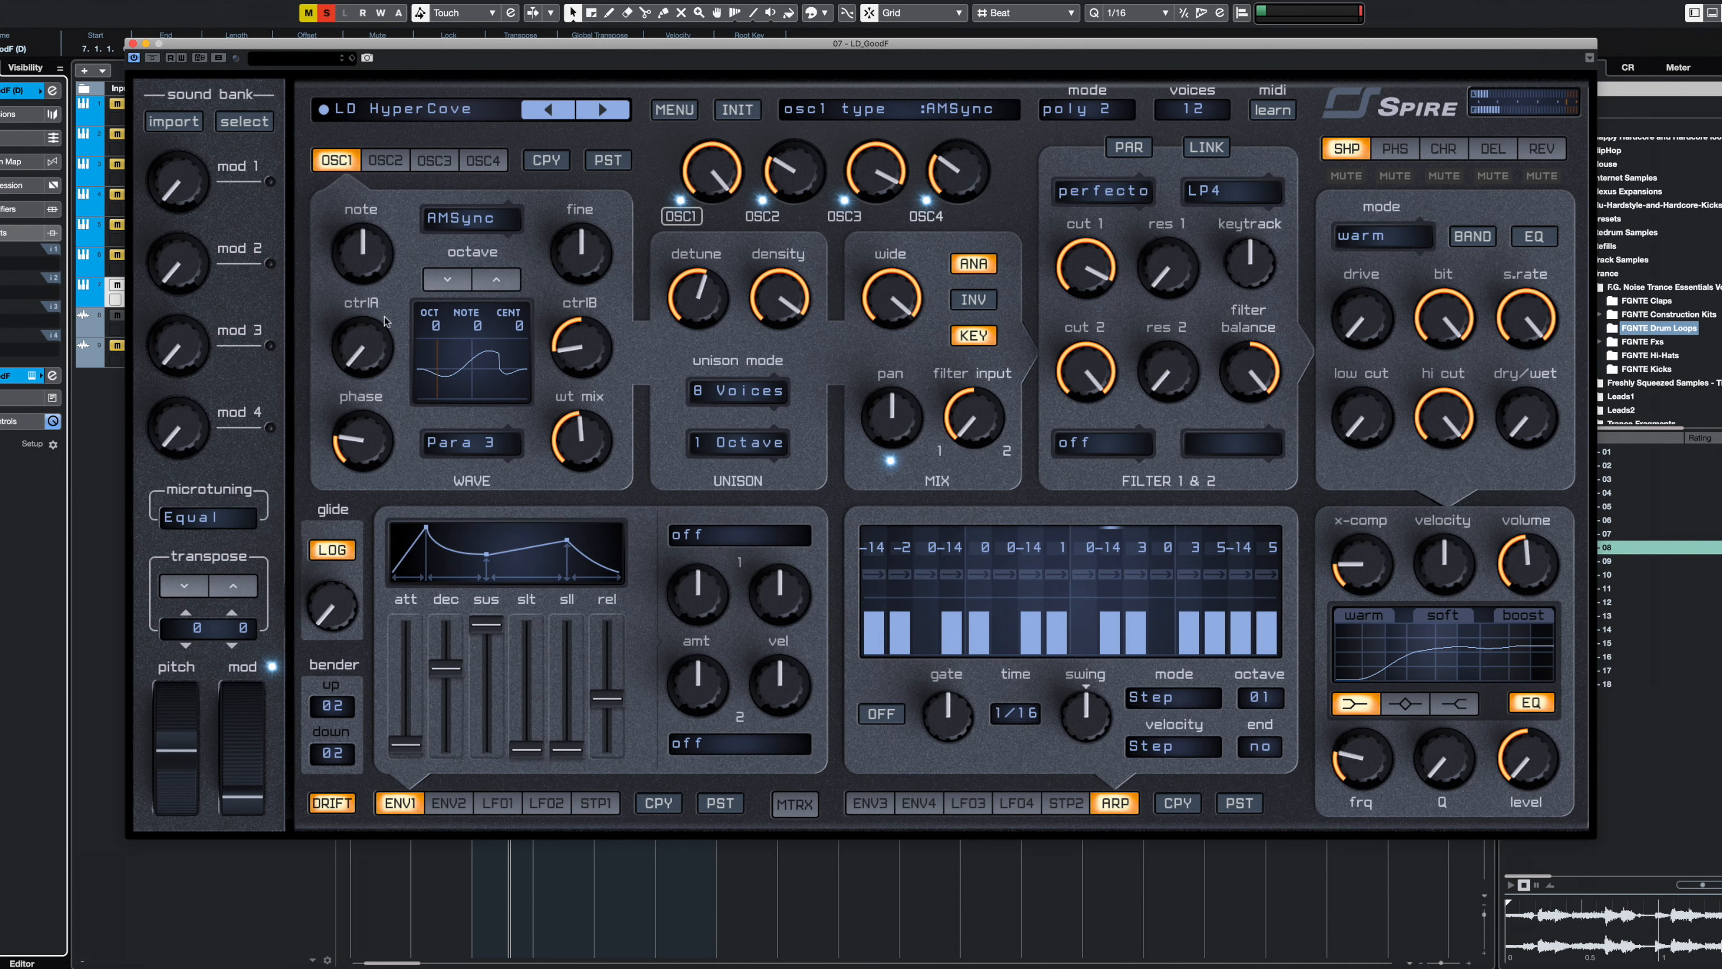
{"action": "left_click_drag", "start_coordinate": [243, 780], "coordinate": [279, 507]}
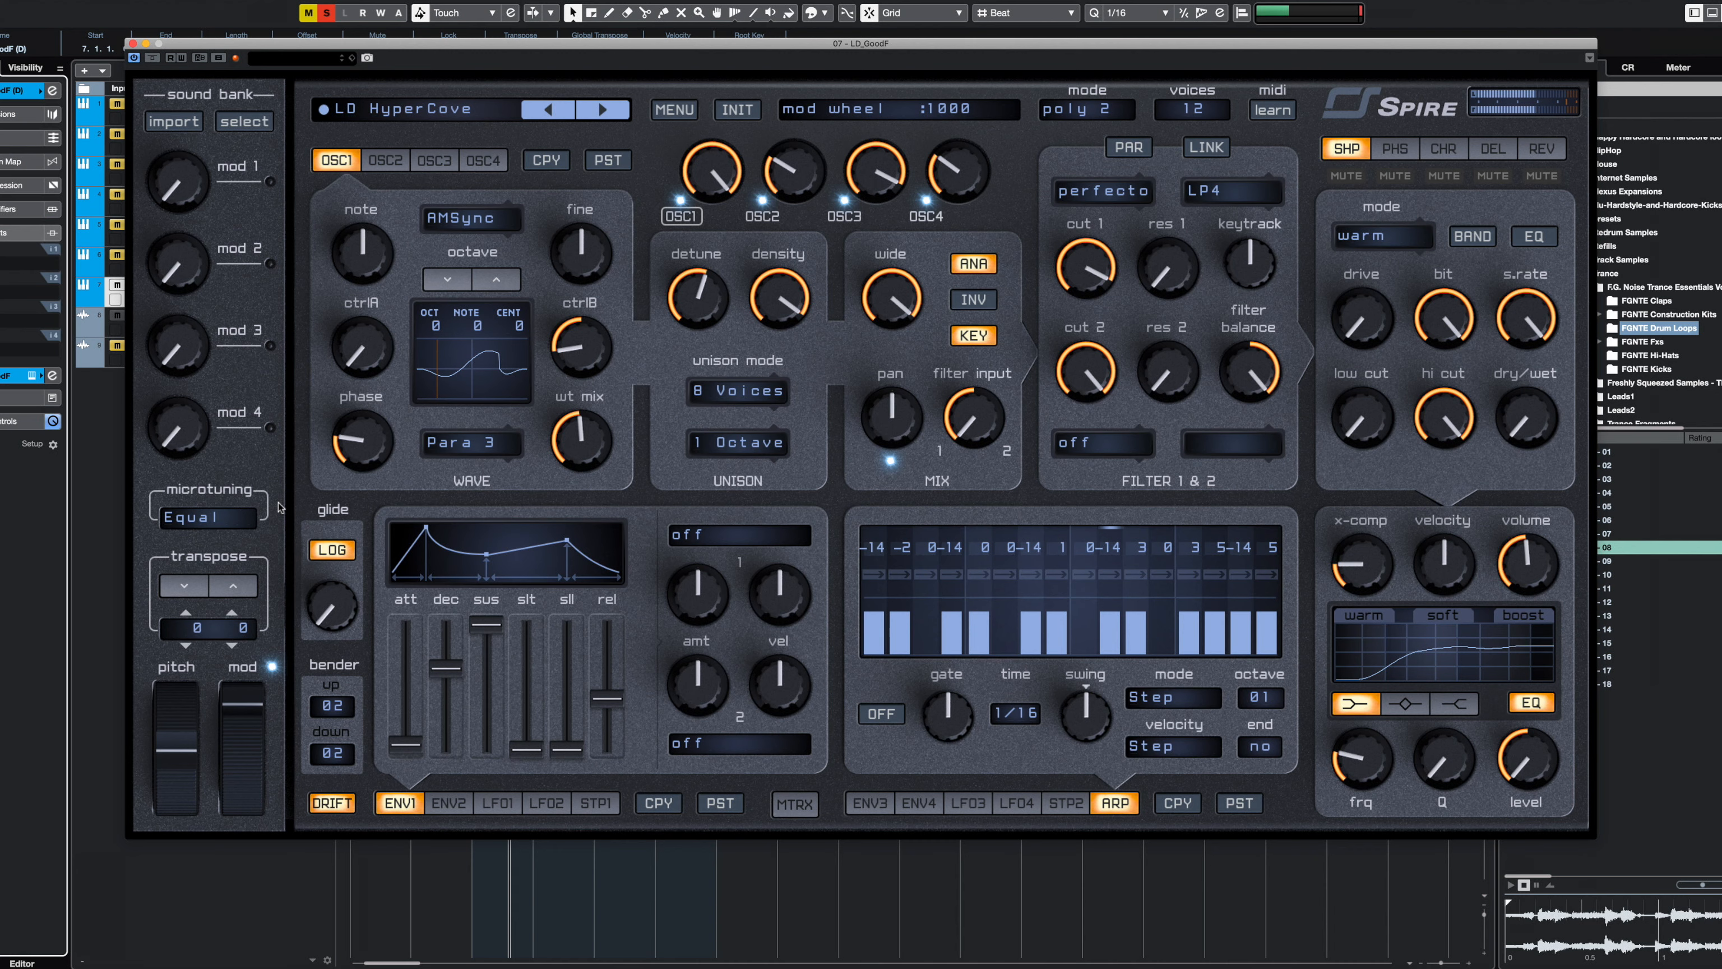
- Load the AC_Manhatten preset in the seventh track's Spire and show its LFO1 settings
{"action": "left_click", "coordinate": [417, 108]}
{"action": "scroll", "coordinate": [481, 582], "scroll_direction": "down", "scroll_amount": 10}
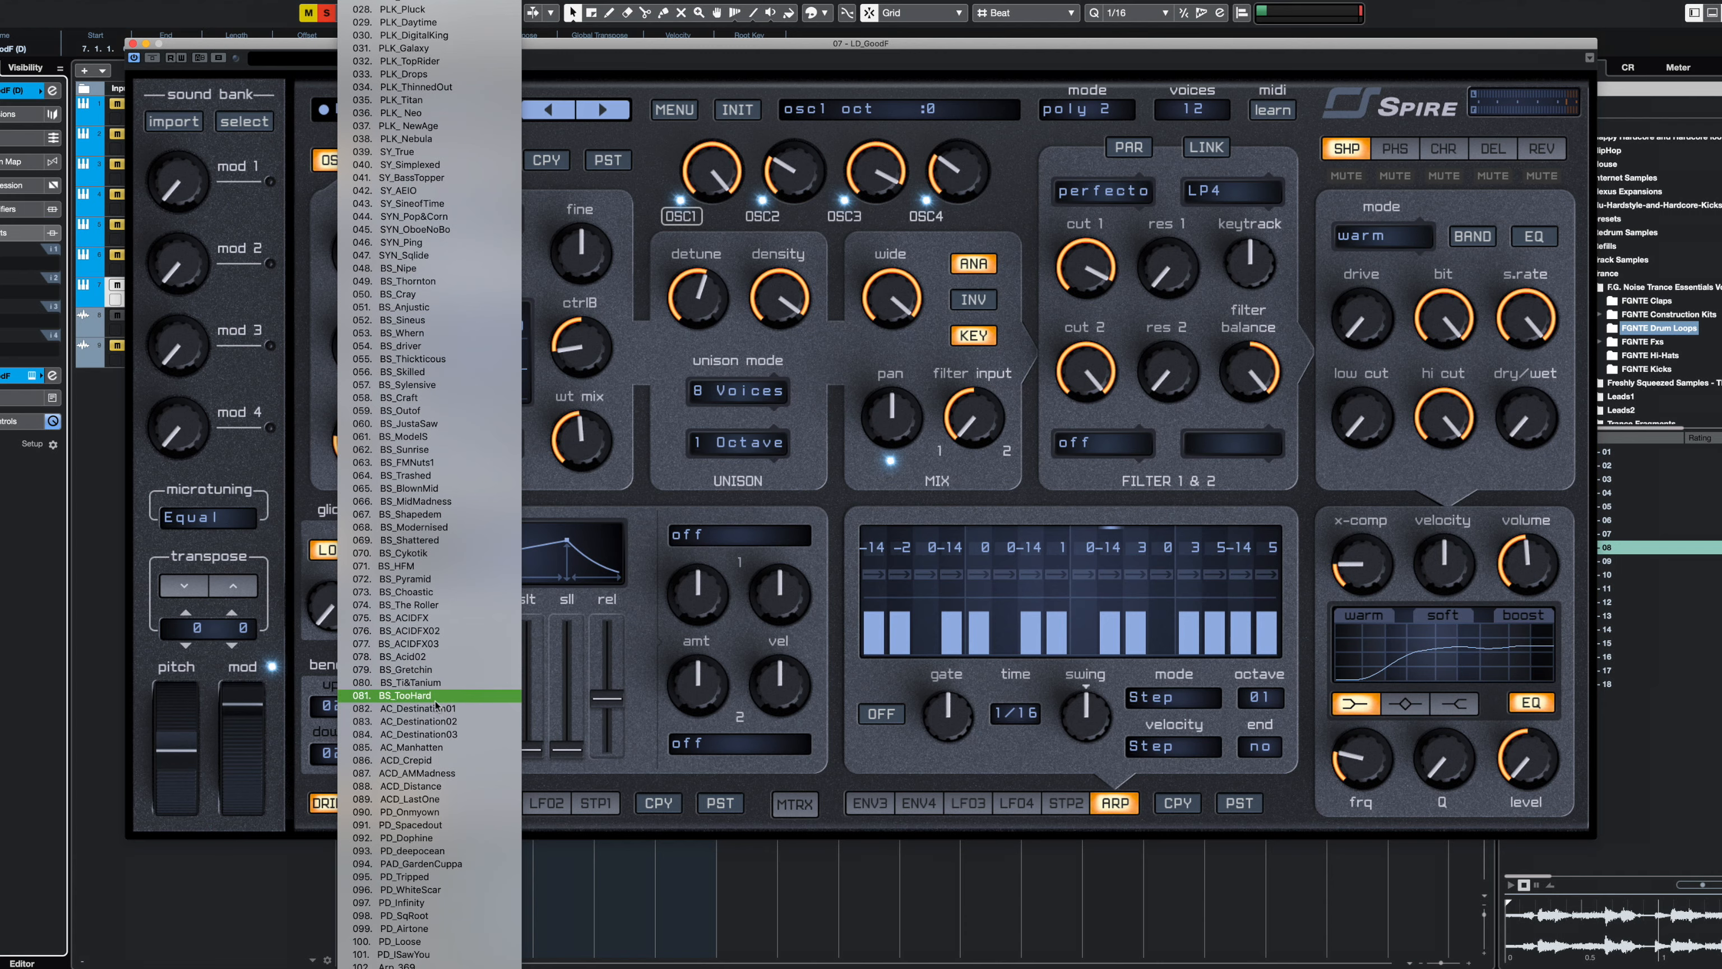
{"action": "scroll", "coordinate": [431, 679], "scroll_direction": "down", "scroll_amount": 8}
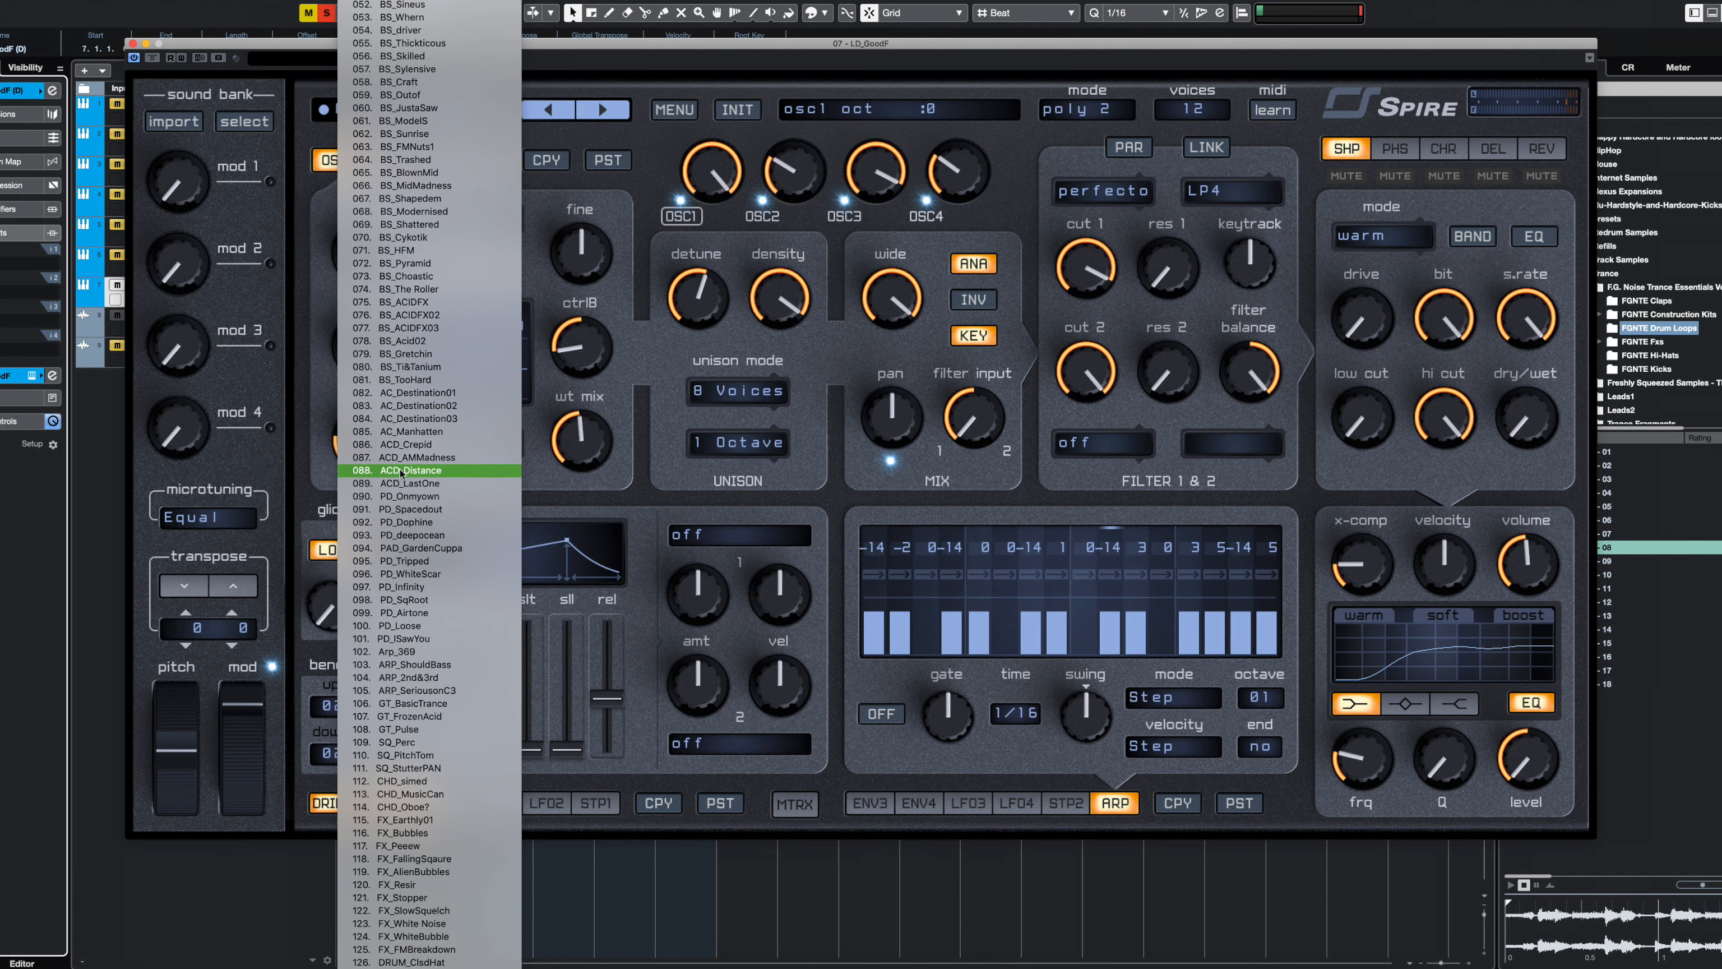
{"action": "left_click", "coordinate": [430, 431]}
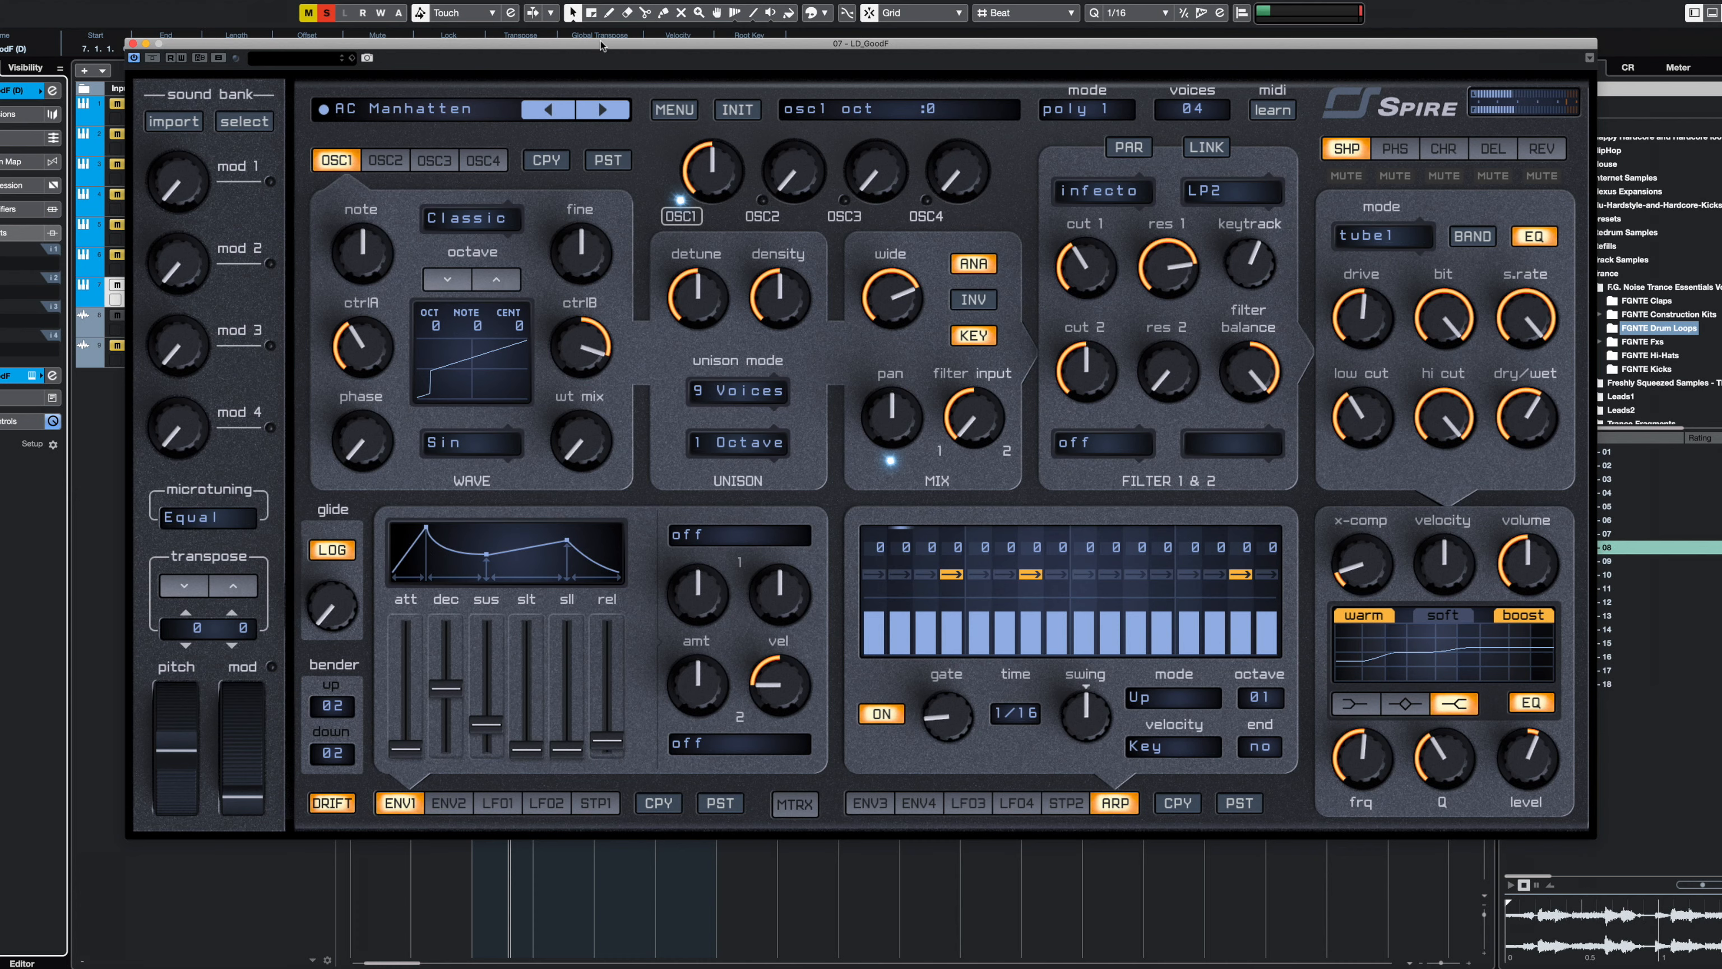
{"action": "left_click", "coordinate": [498, 803]}
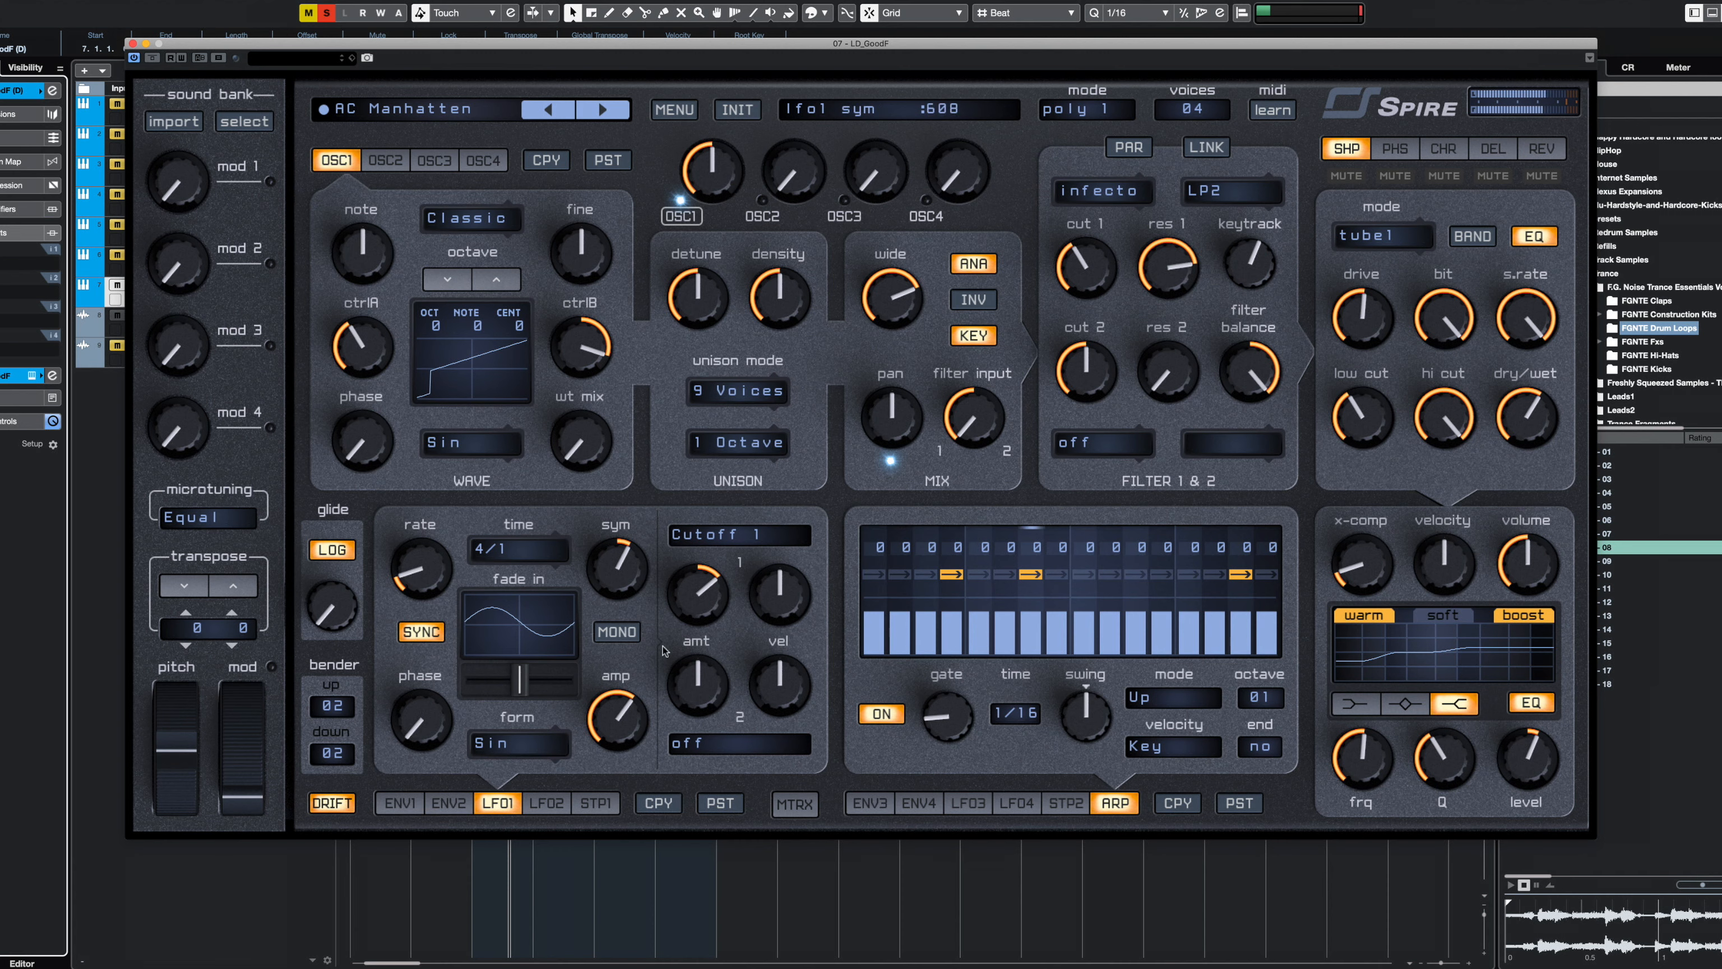
- Set the LFO1 time in the AC Manhatten preset to 8/1, trying 16/1 on the way
{"action": "scroll", "coordinate": [421, 566], "scroll_direction": "down", "scroll_amount": 3}
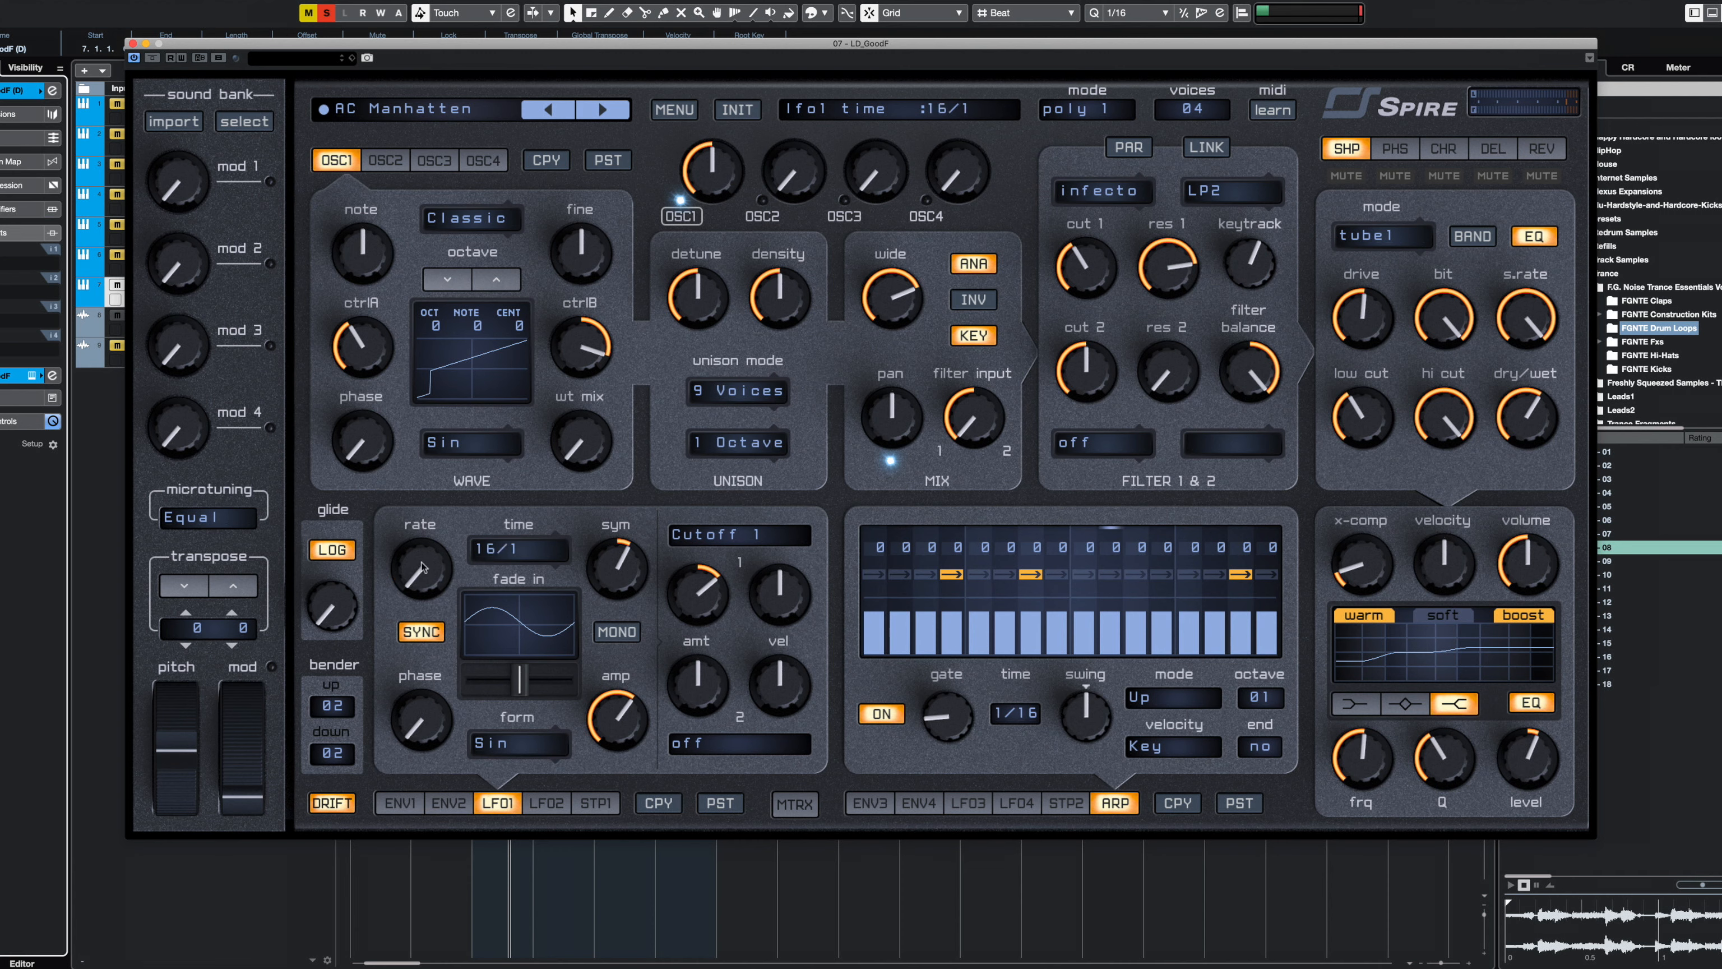
{"action": "scroll", "coordinate": [424, 563], "scroll_direction": "up", "scroll_amount": 1}
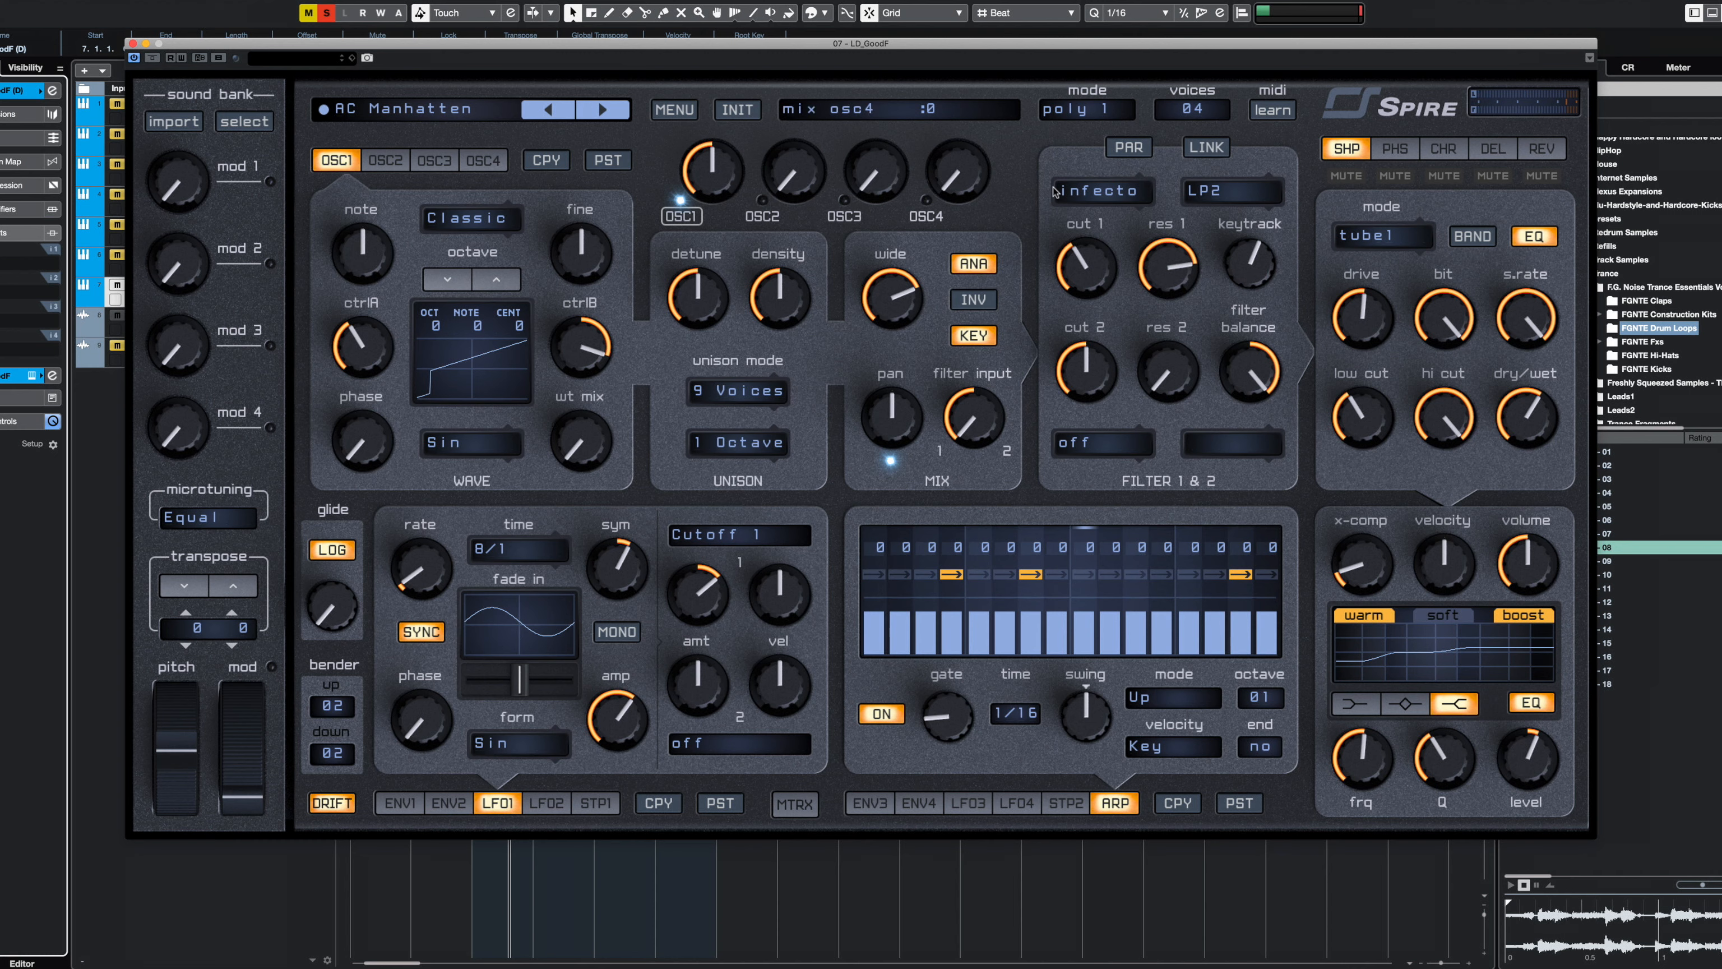
- Audition the preceding AC Destination03 and AC Destination02 presets in Spire, and return to AC Manhatten
{"action": "left_click", "coordinate": [557, 115]}
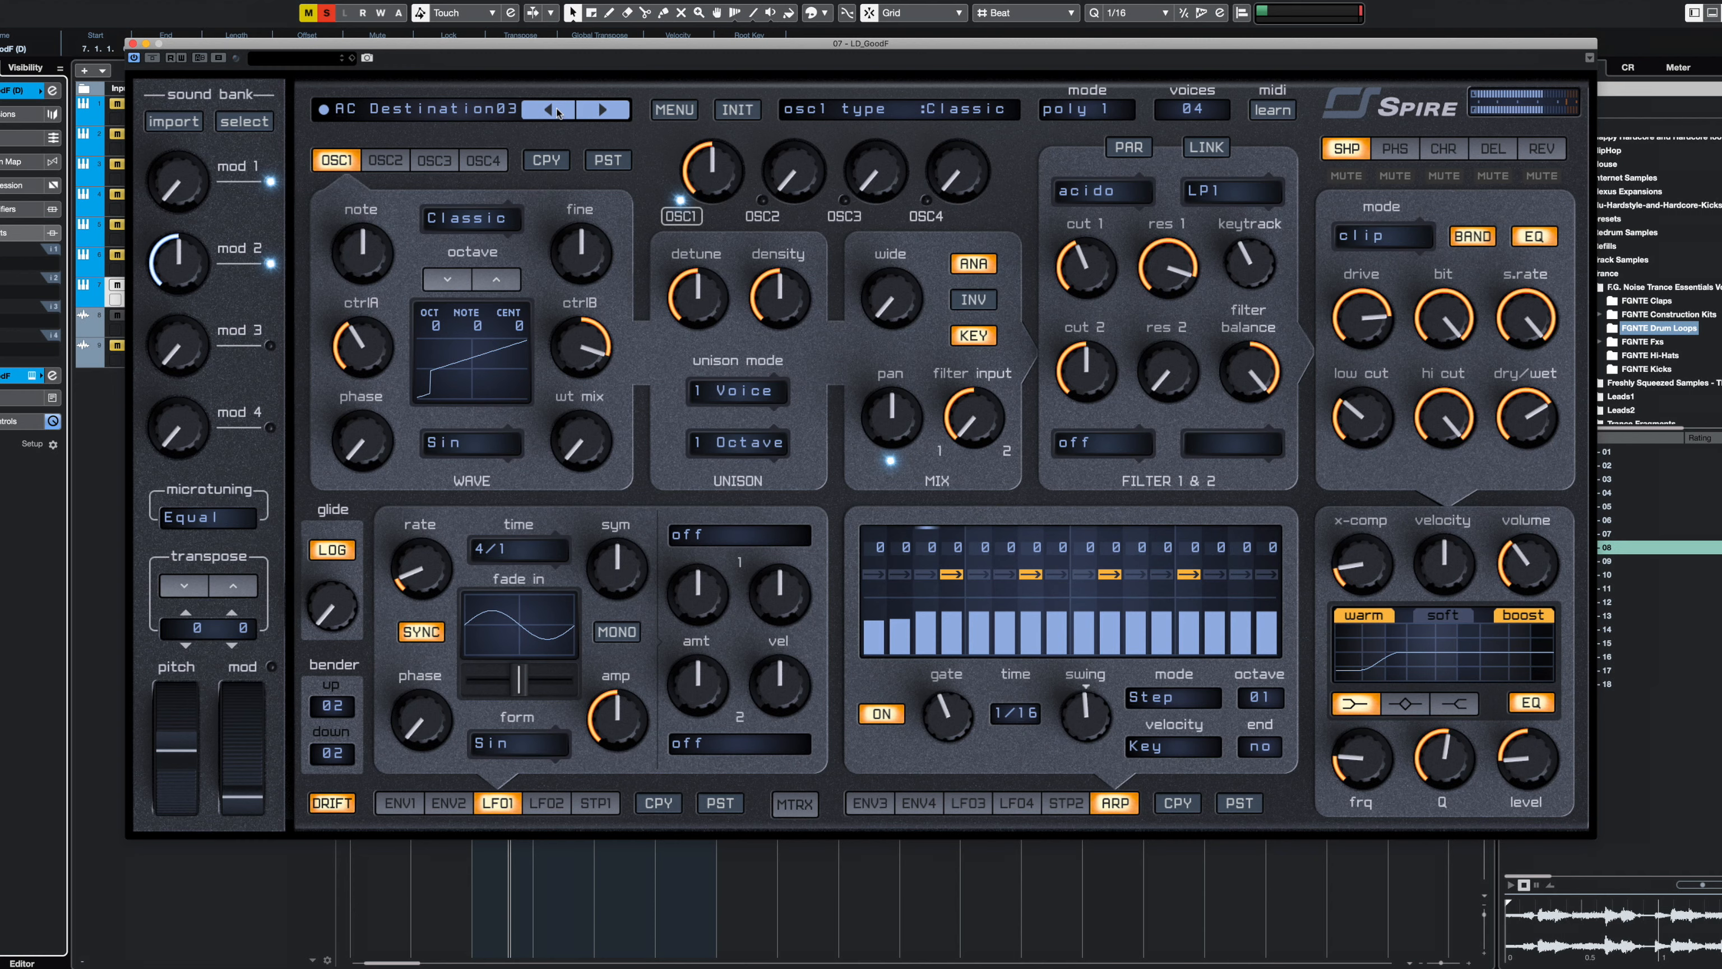
{"action": "left_click", "coordinate": [557, 113]}
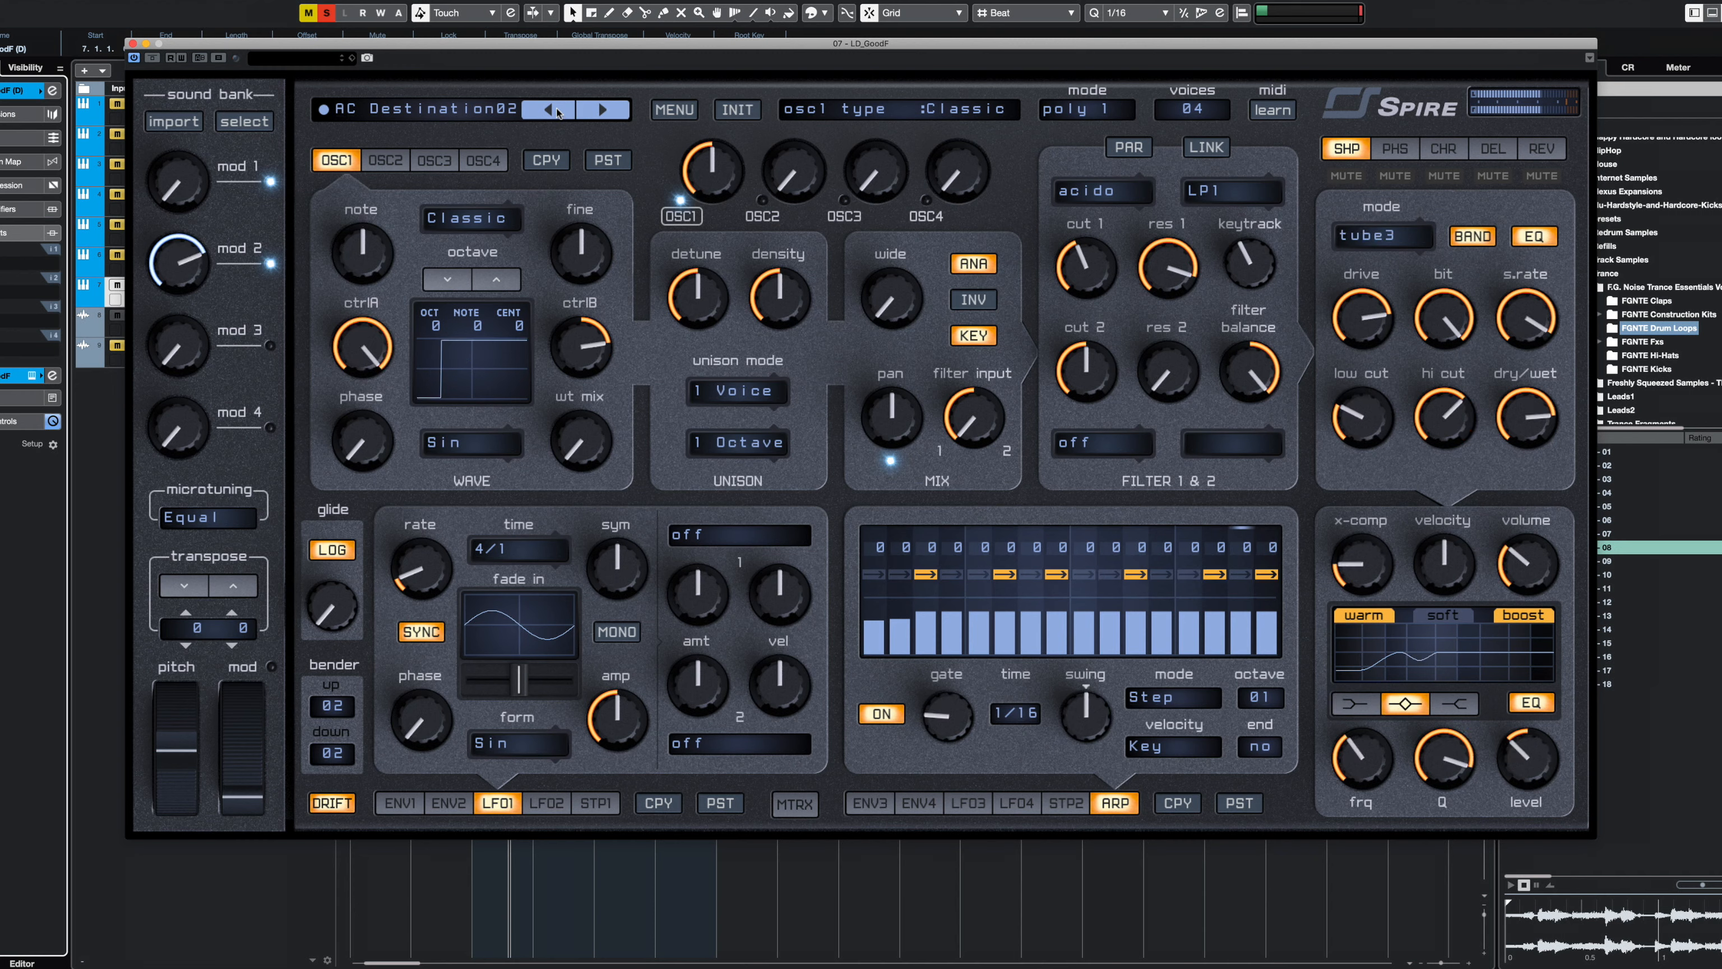
{"action": "left_click", "coordinate": [557, 113]}
{"action": "left_click", "coordinate": [588, 112]}
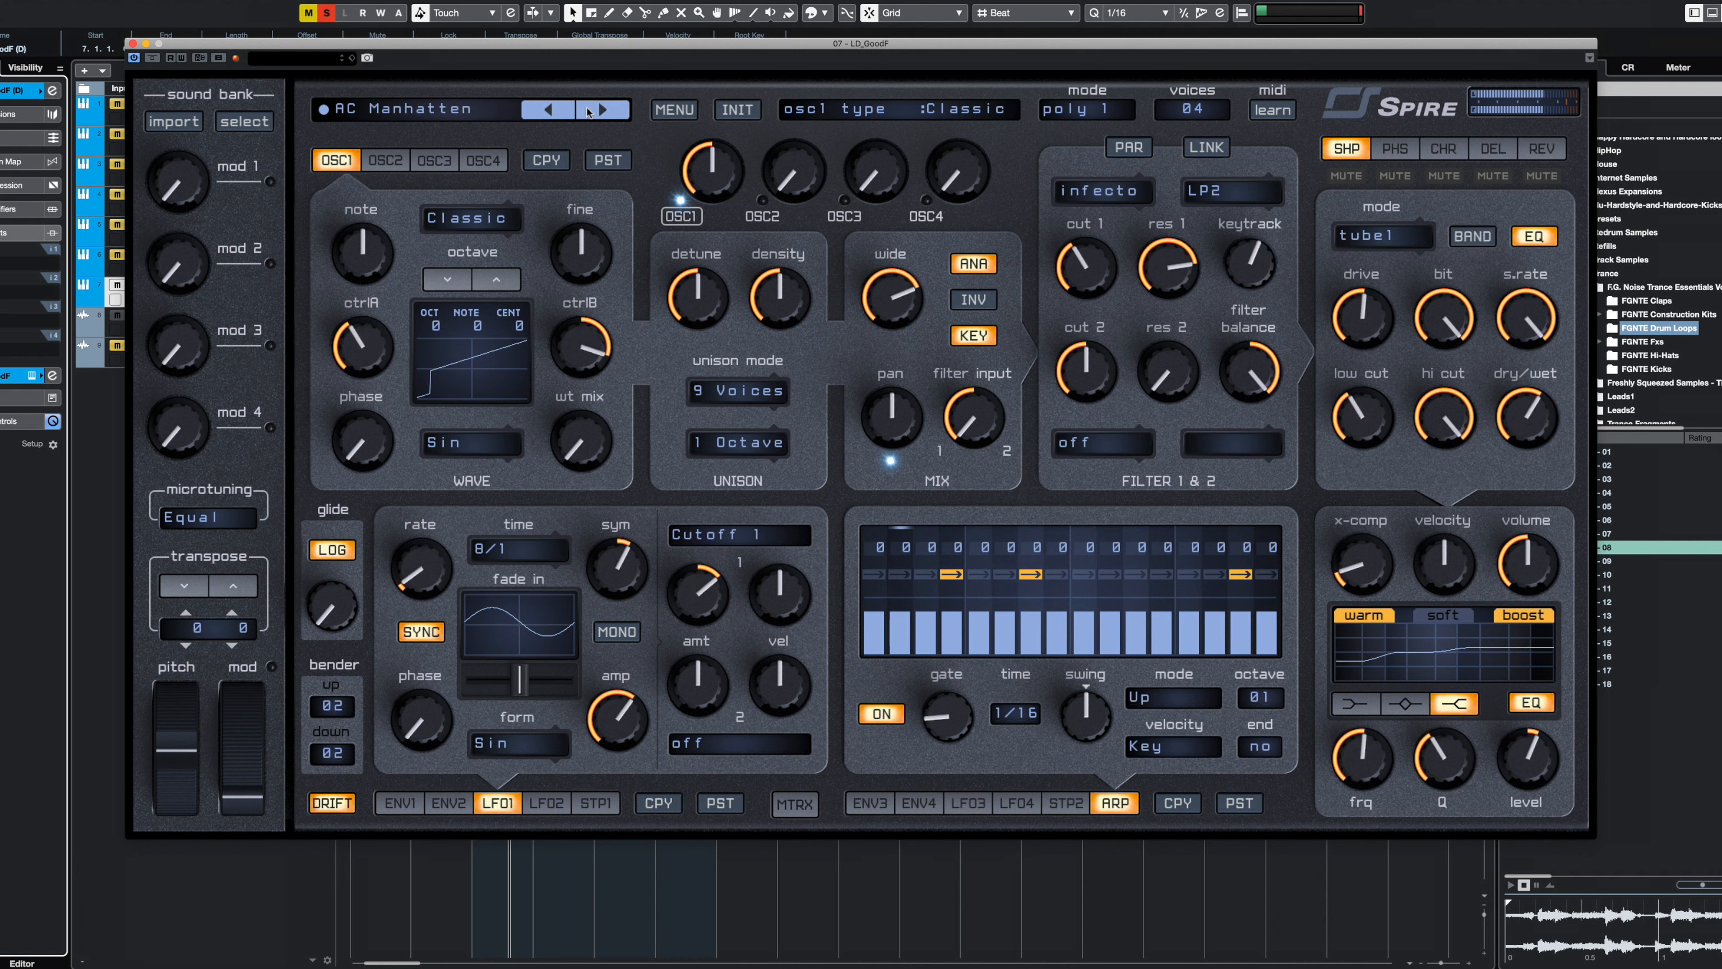
- Audition the ACD Crepid, ACD AMMadness and ACD Distance presets, load ACD LastOne, and close Spire to return to the arrangement
{"action": "left_click", "coordinate": [589, 112]}
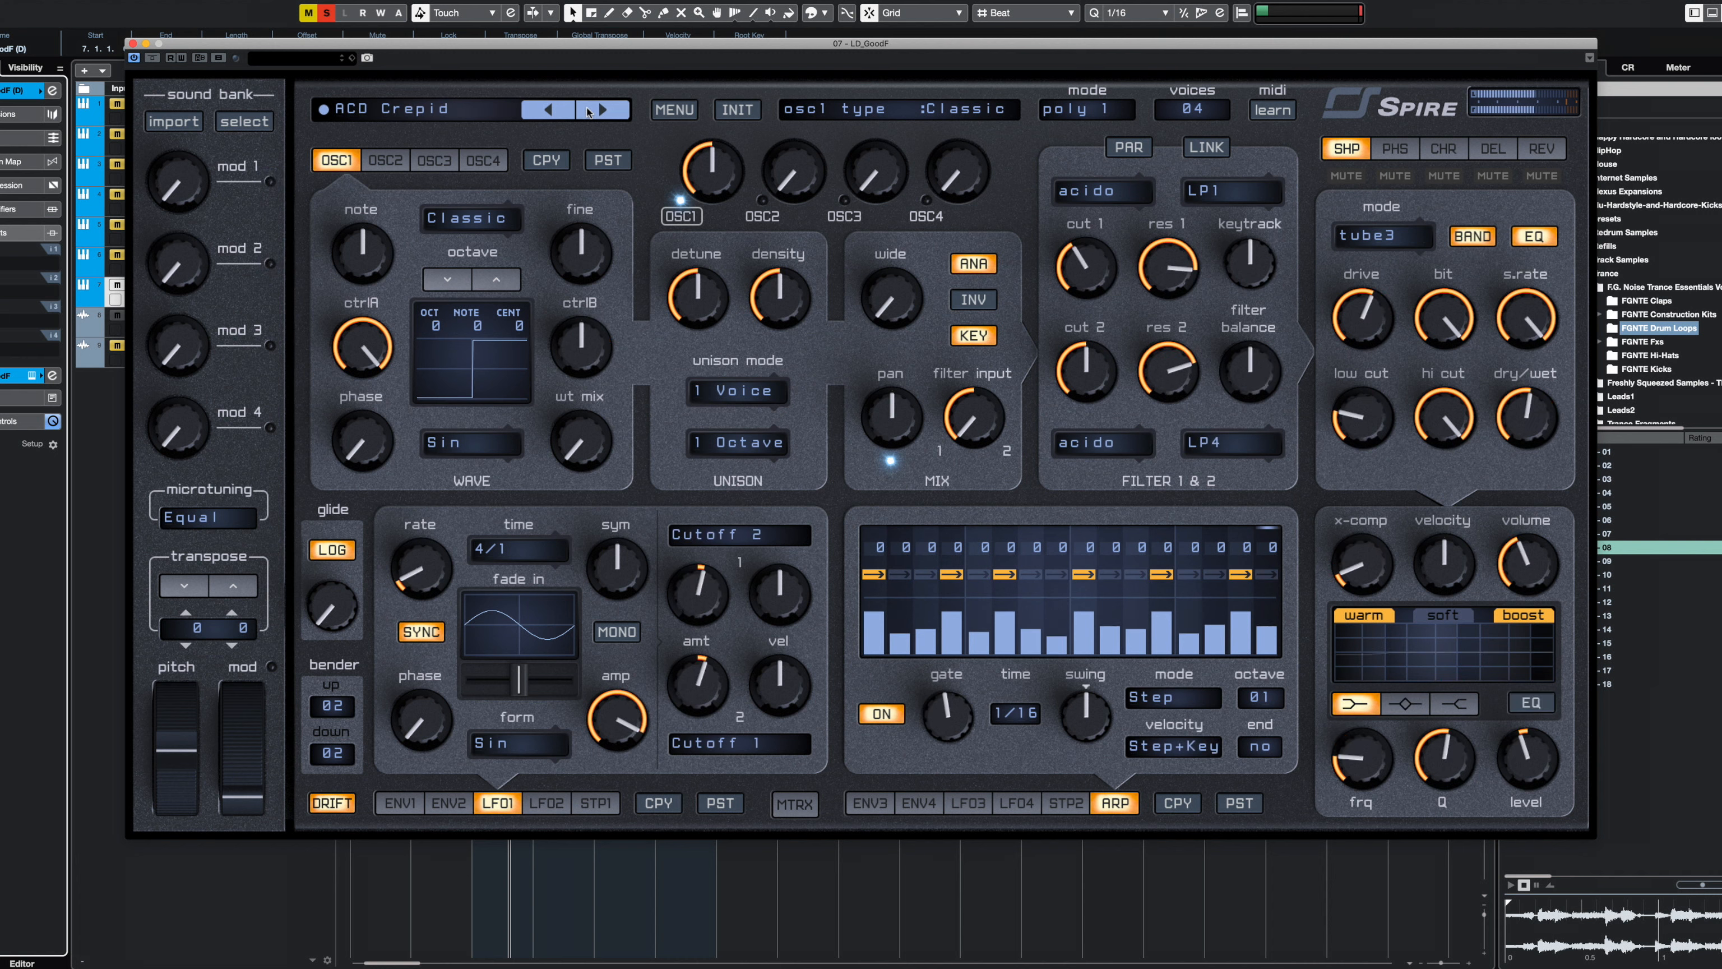
{"action": "left_click", "coordinate": [589, 112]}
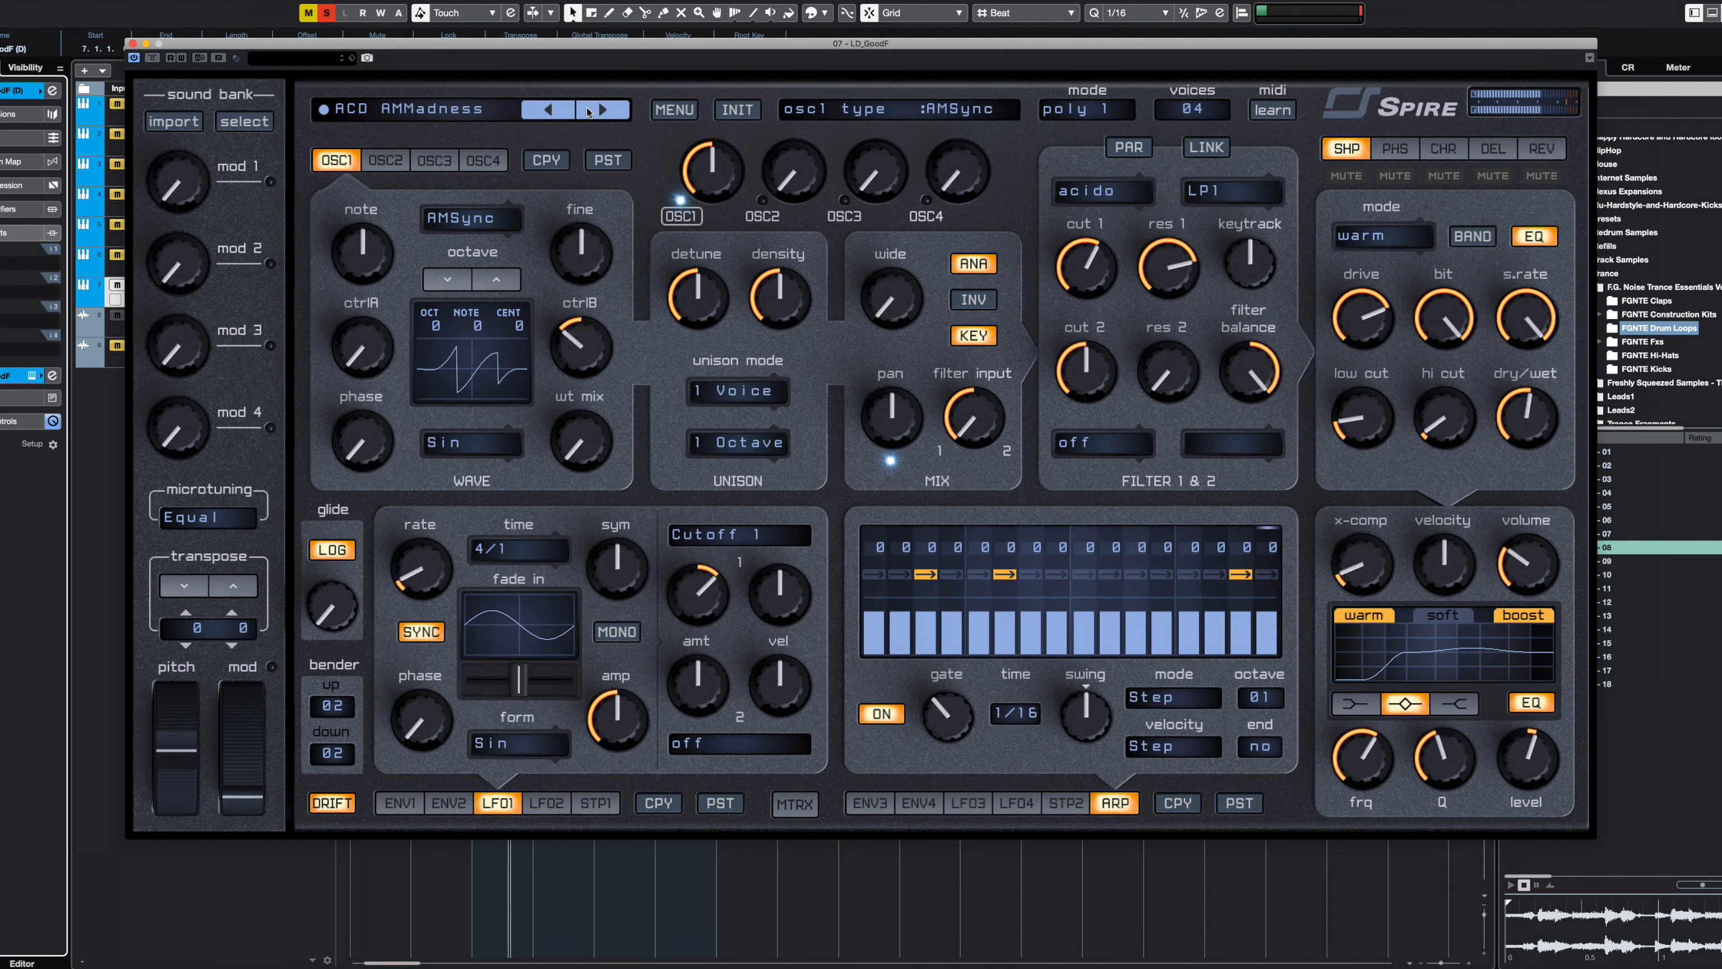
{"action": "left_click", "coordinate": [588, 112]}
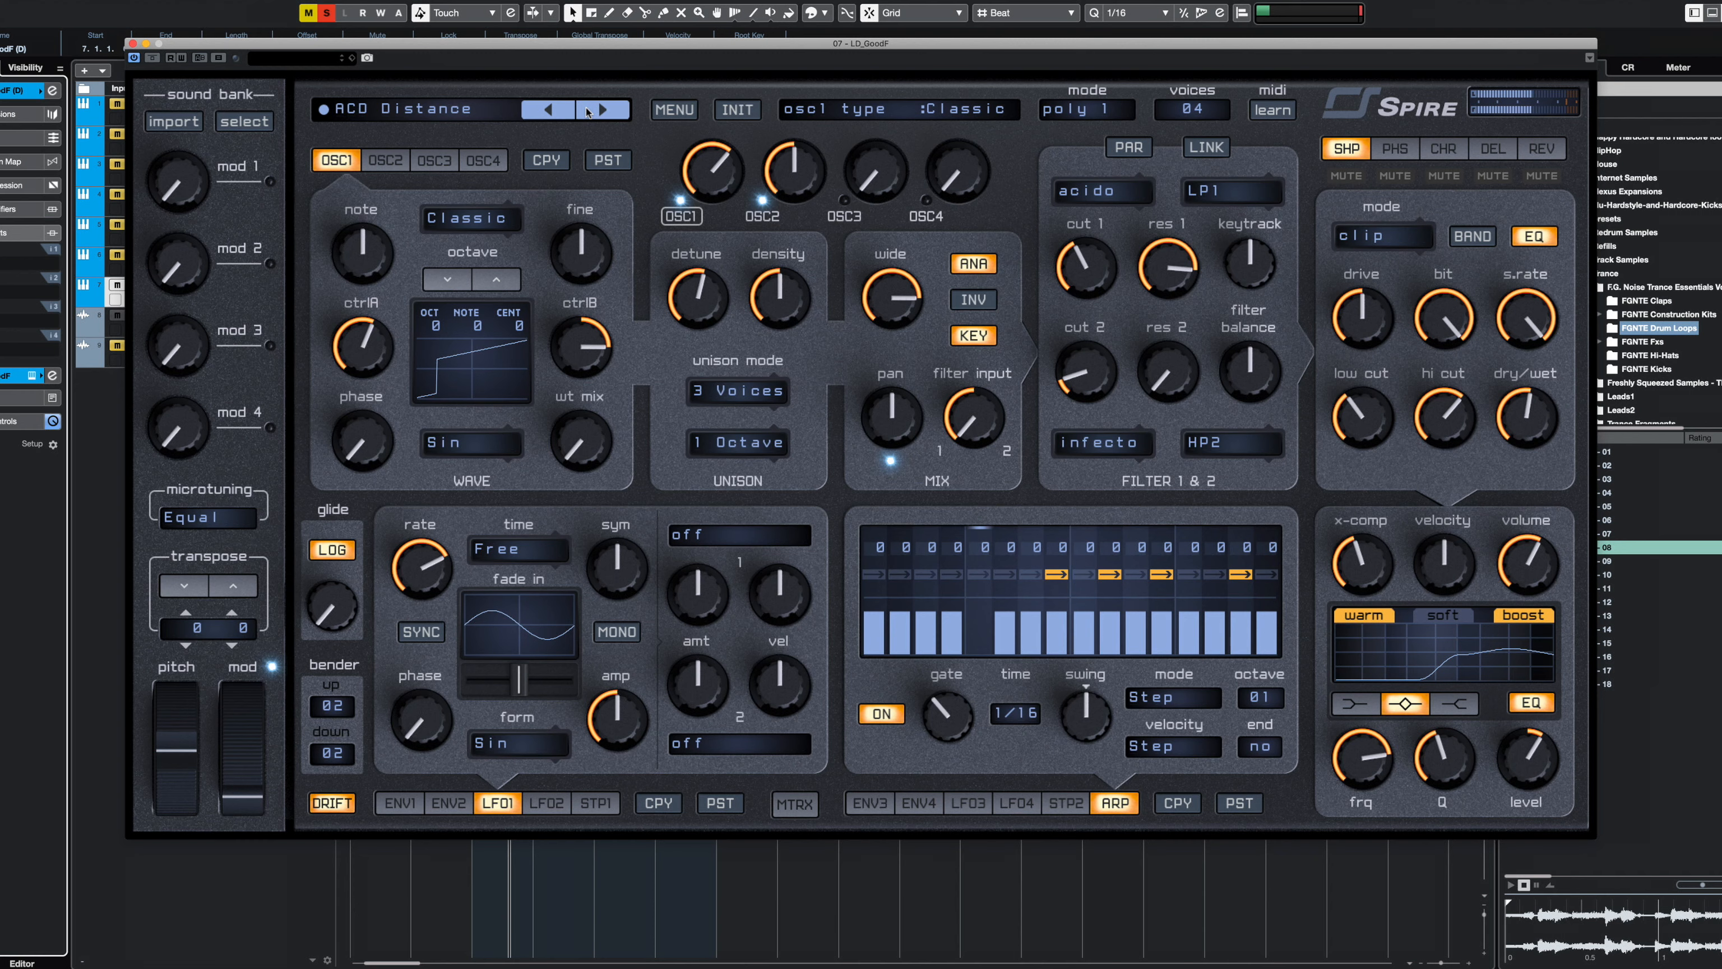
{"action": "left_click", "coordinate": [589, 112]}
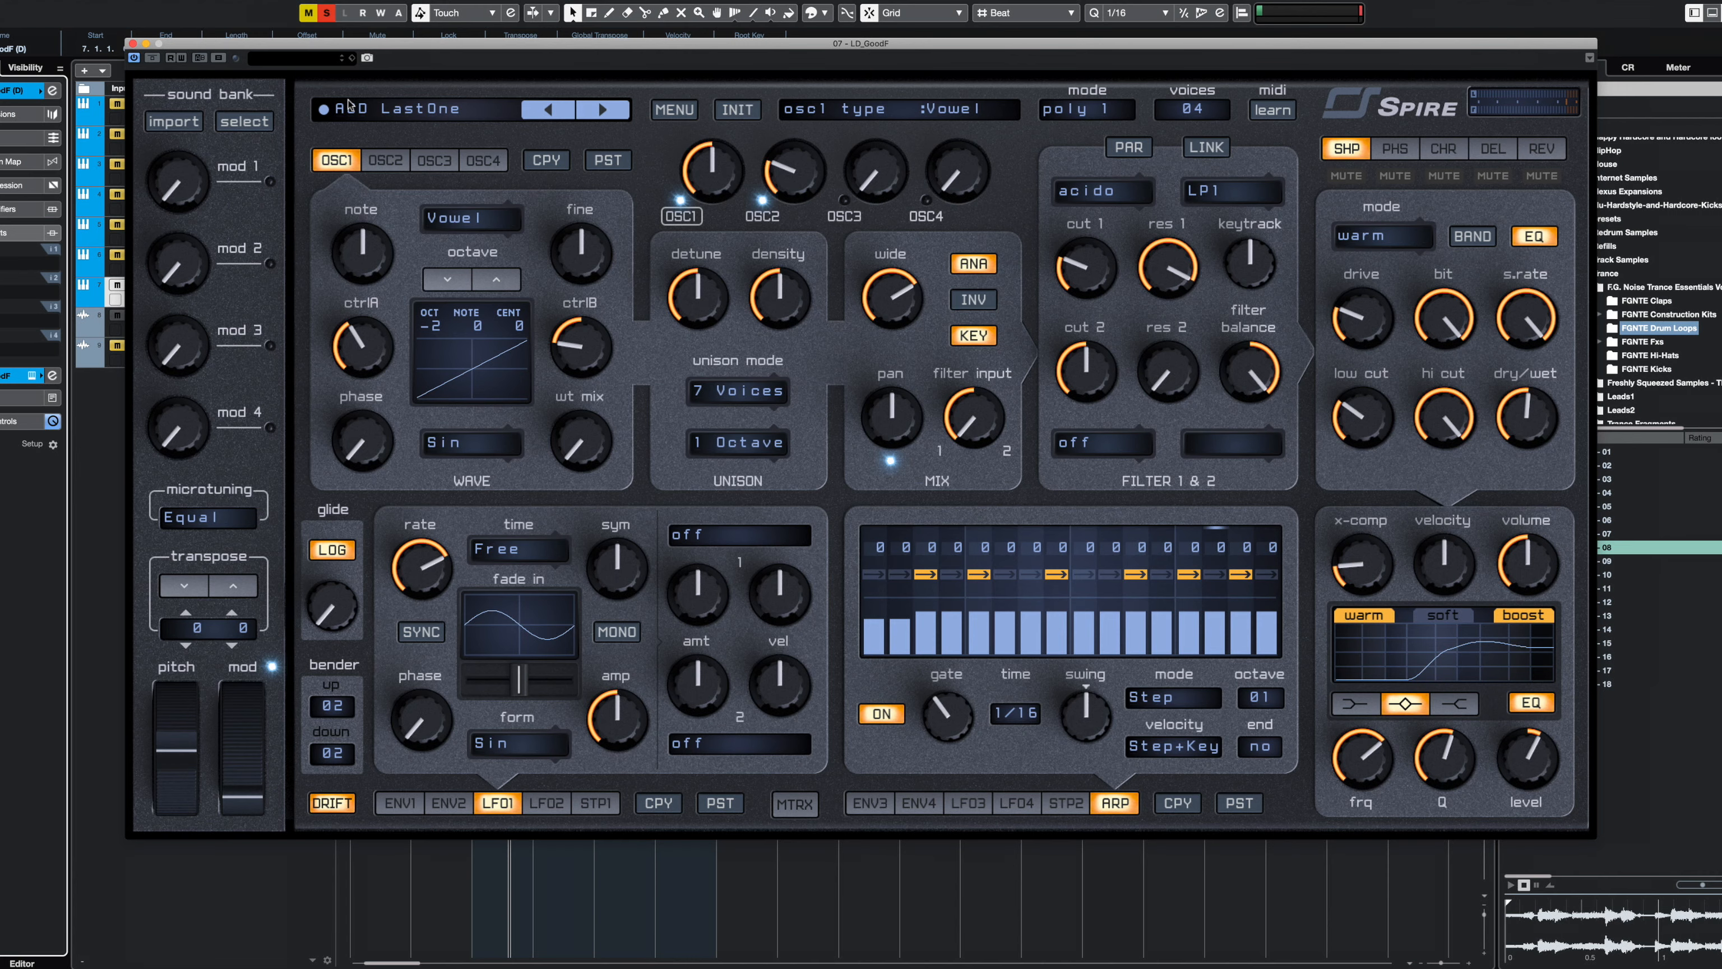
{"action": "left_click", "coordinate": [132, 45]}
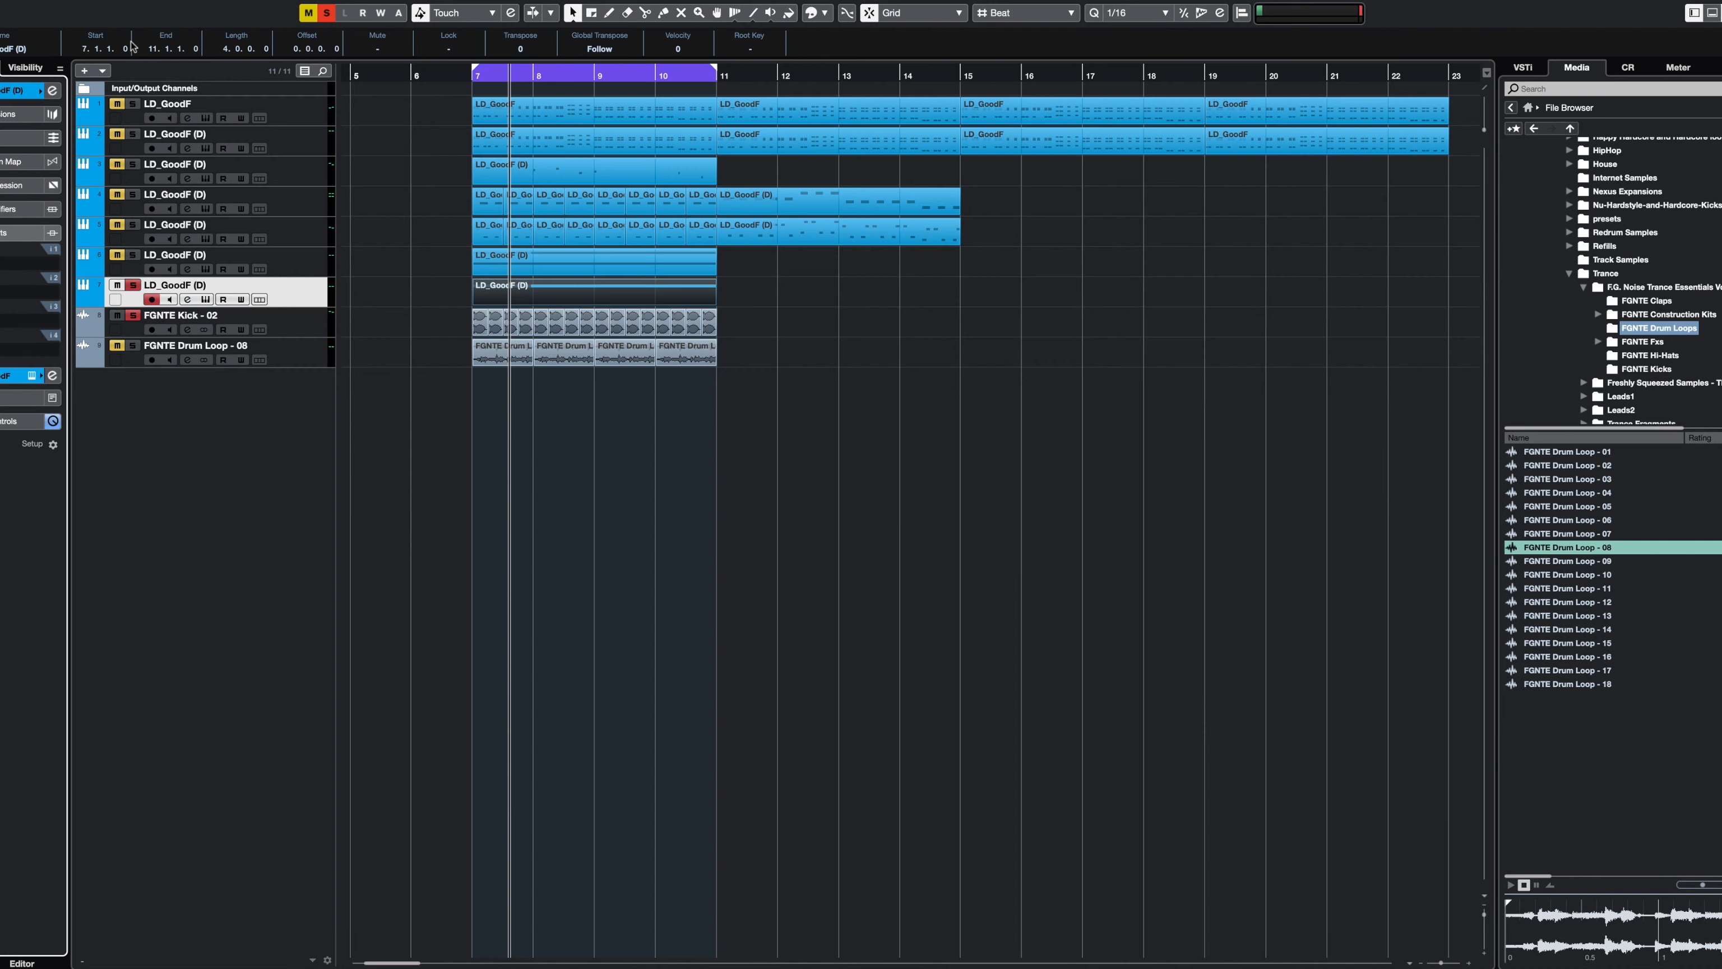
{"action": "key", "text": "g"}
{"action": "key", "text": "g"}
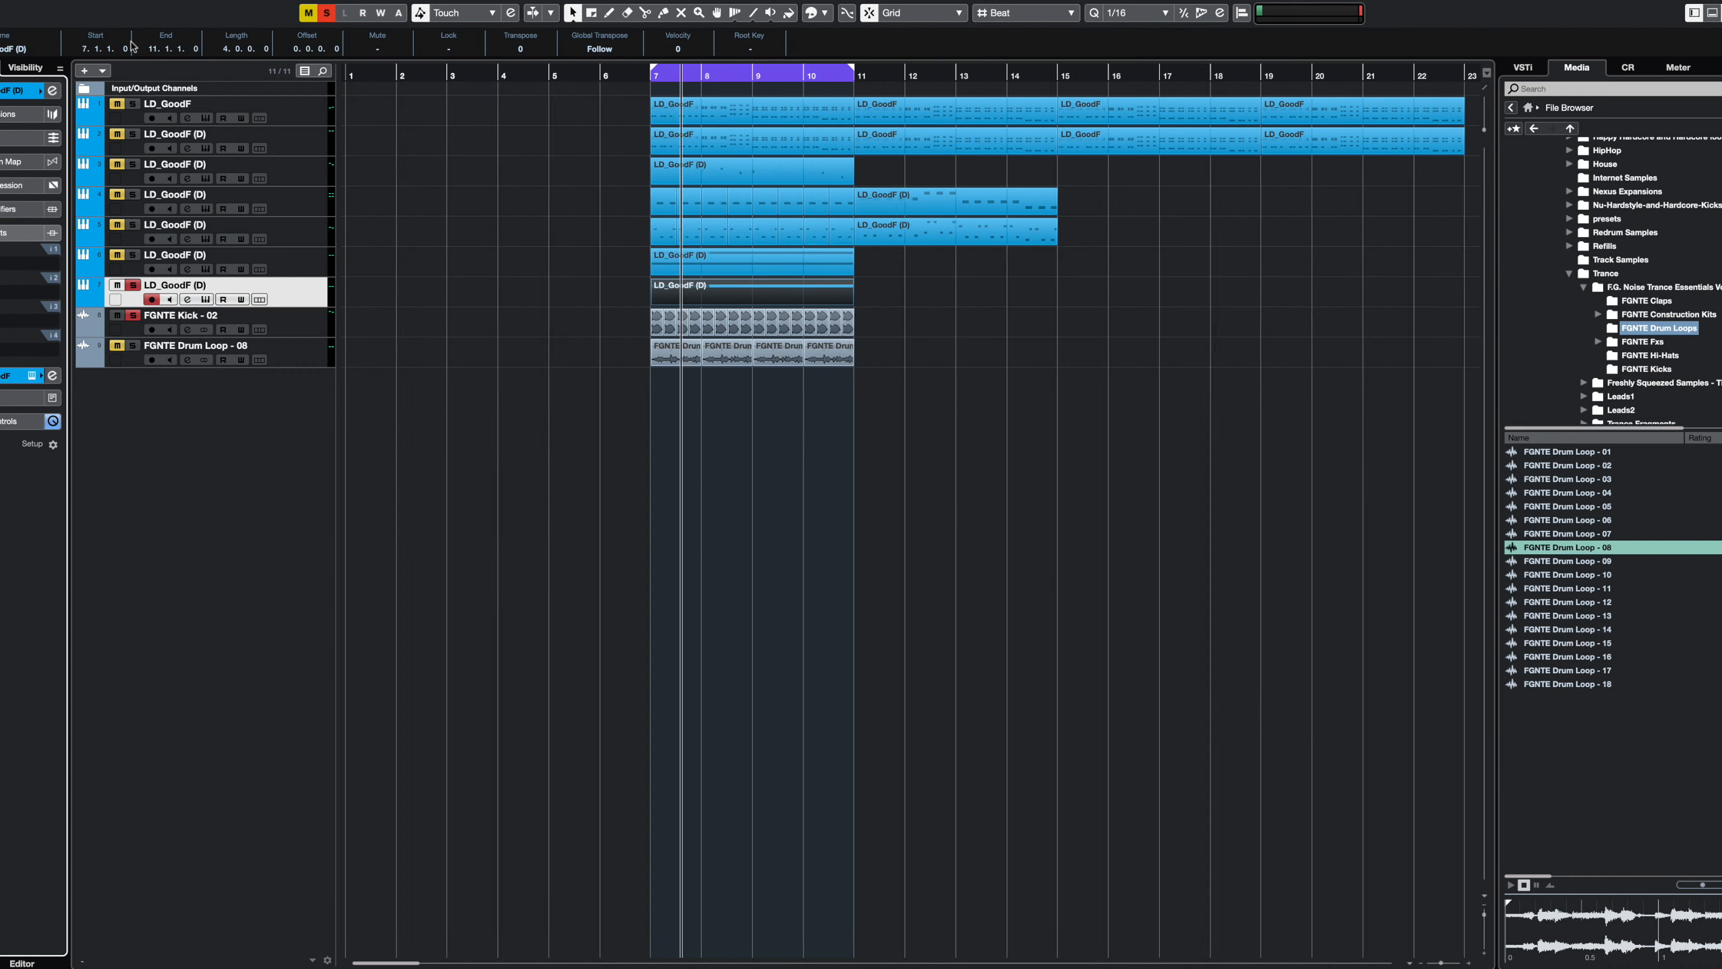